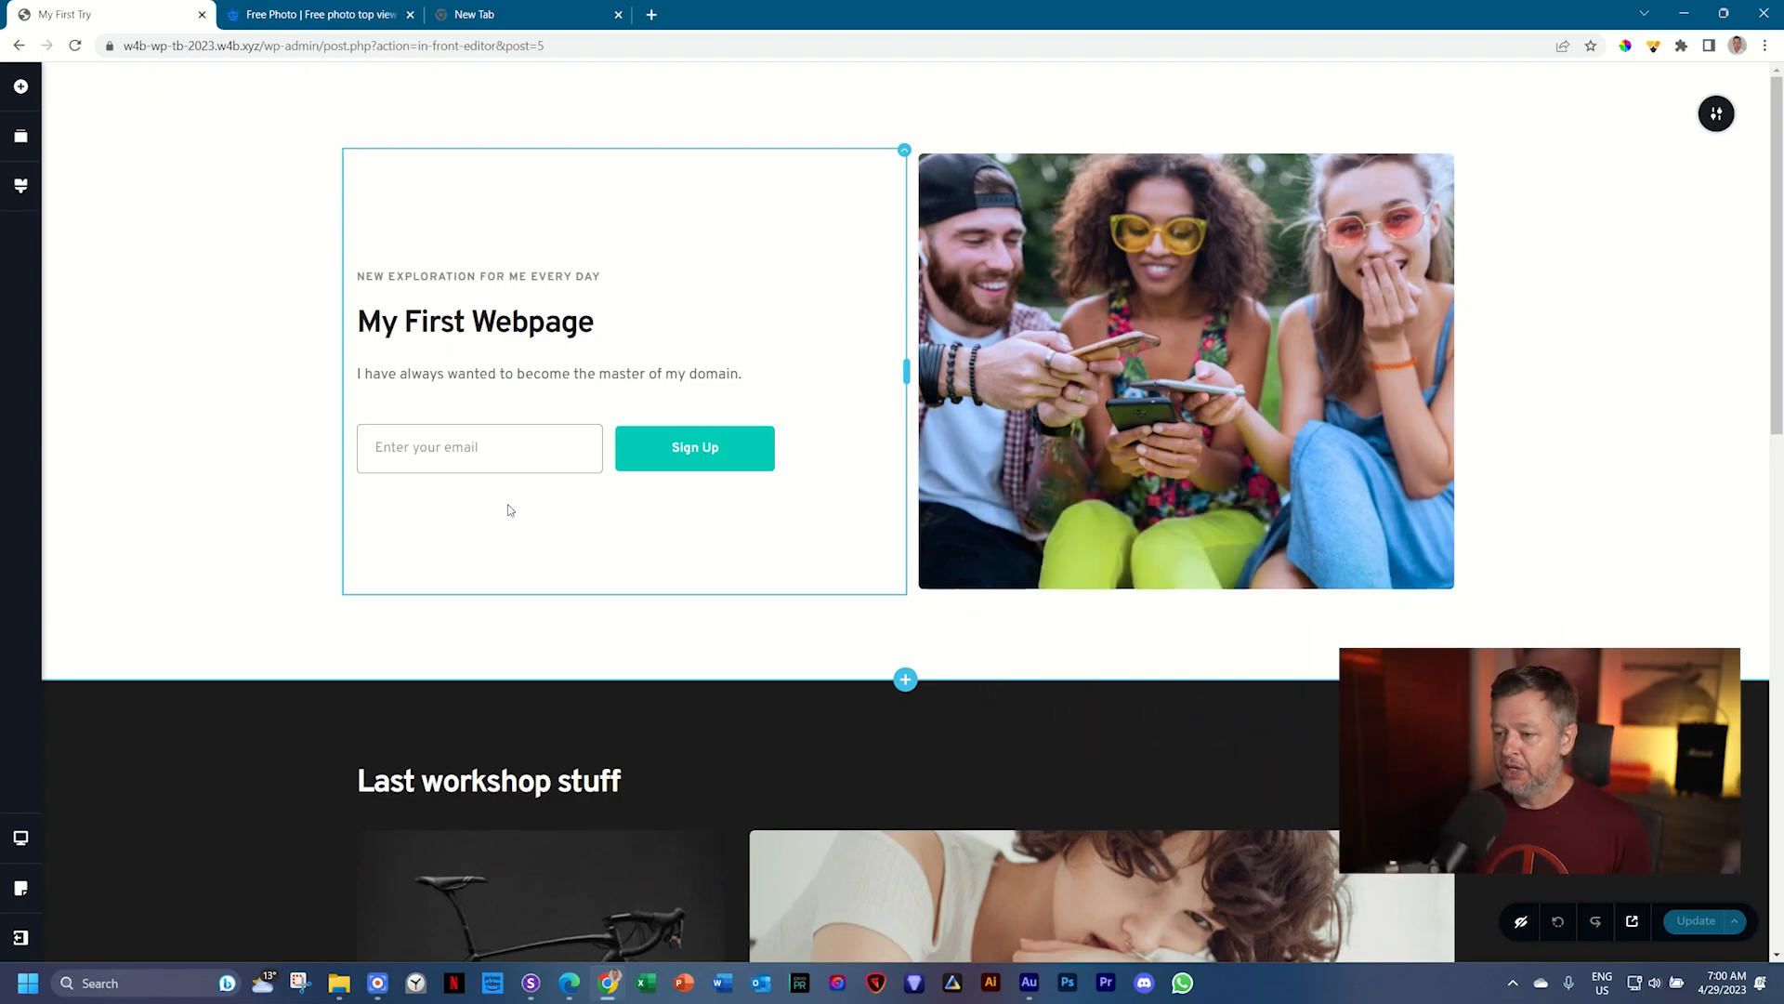
Step: Try clearing the whole page layout, and undo the clearing
scroll(510, 510, "down", 10)
scroll(509, 517, "down", 3)
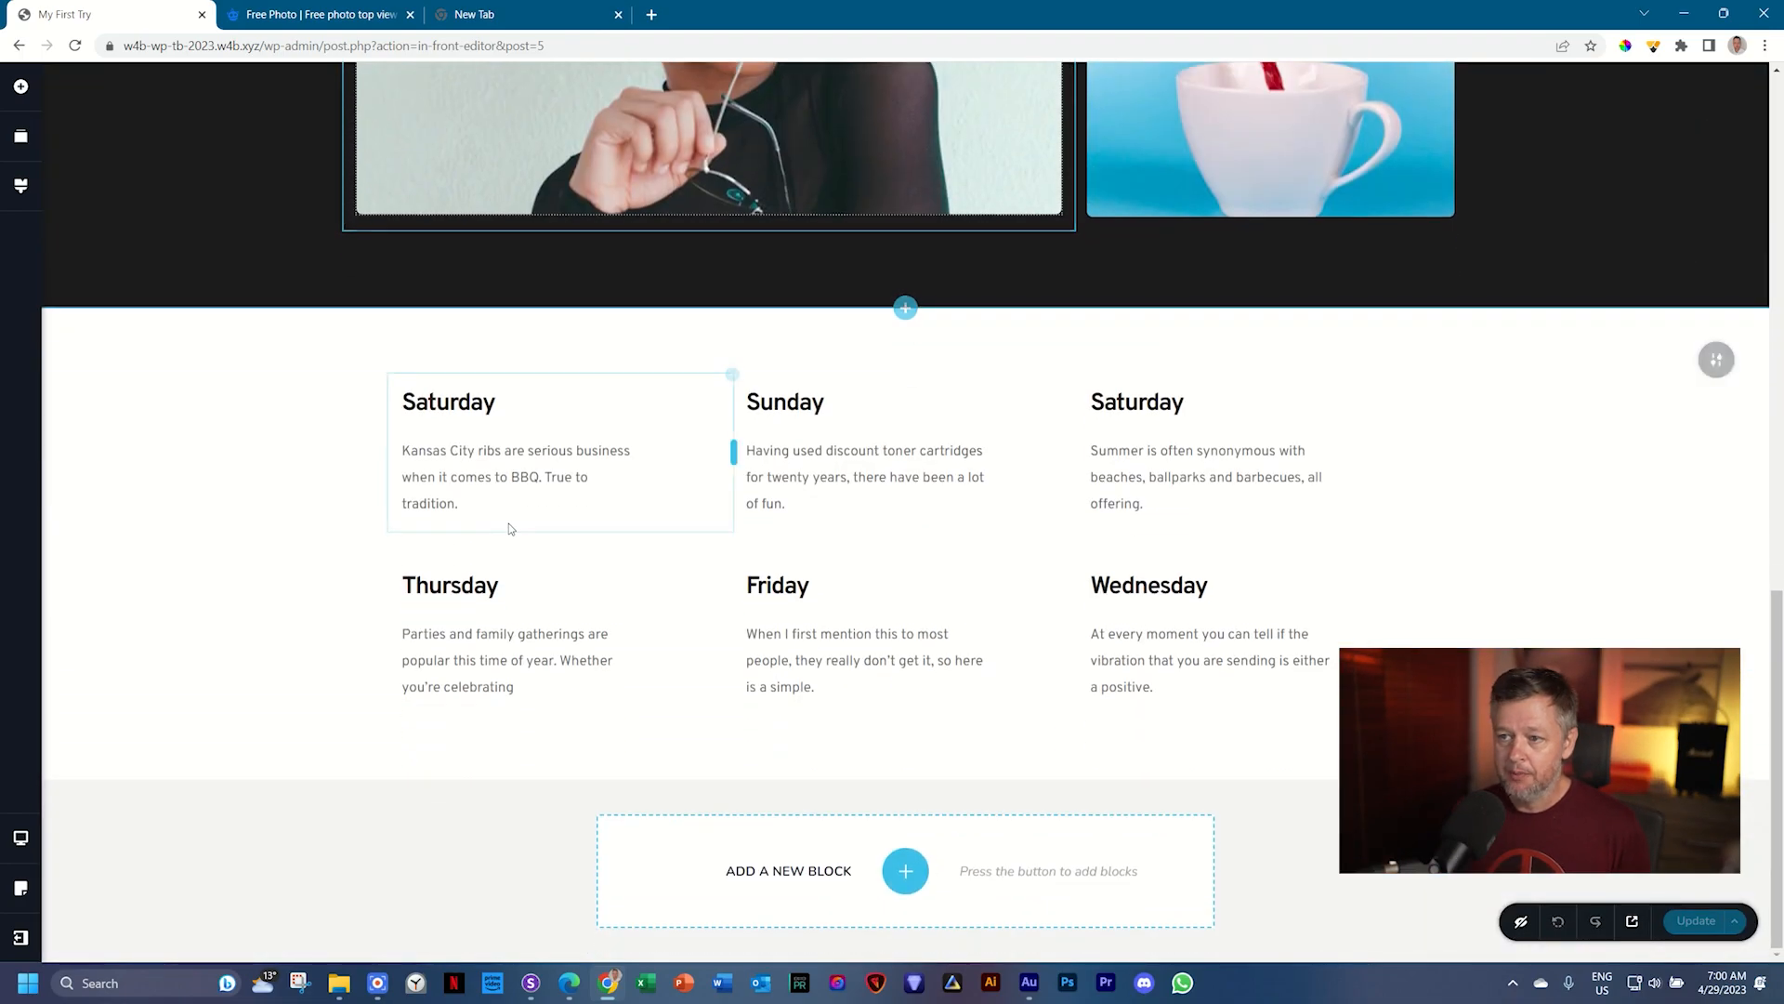
scroll(509, 520, "up", 14)
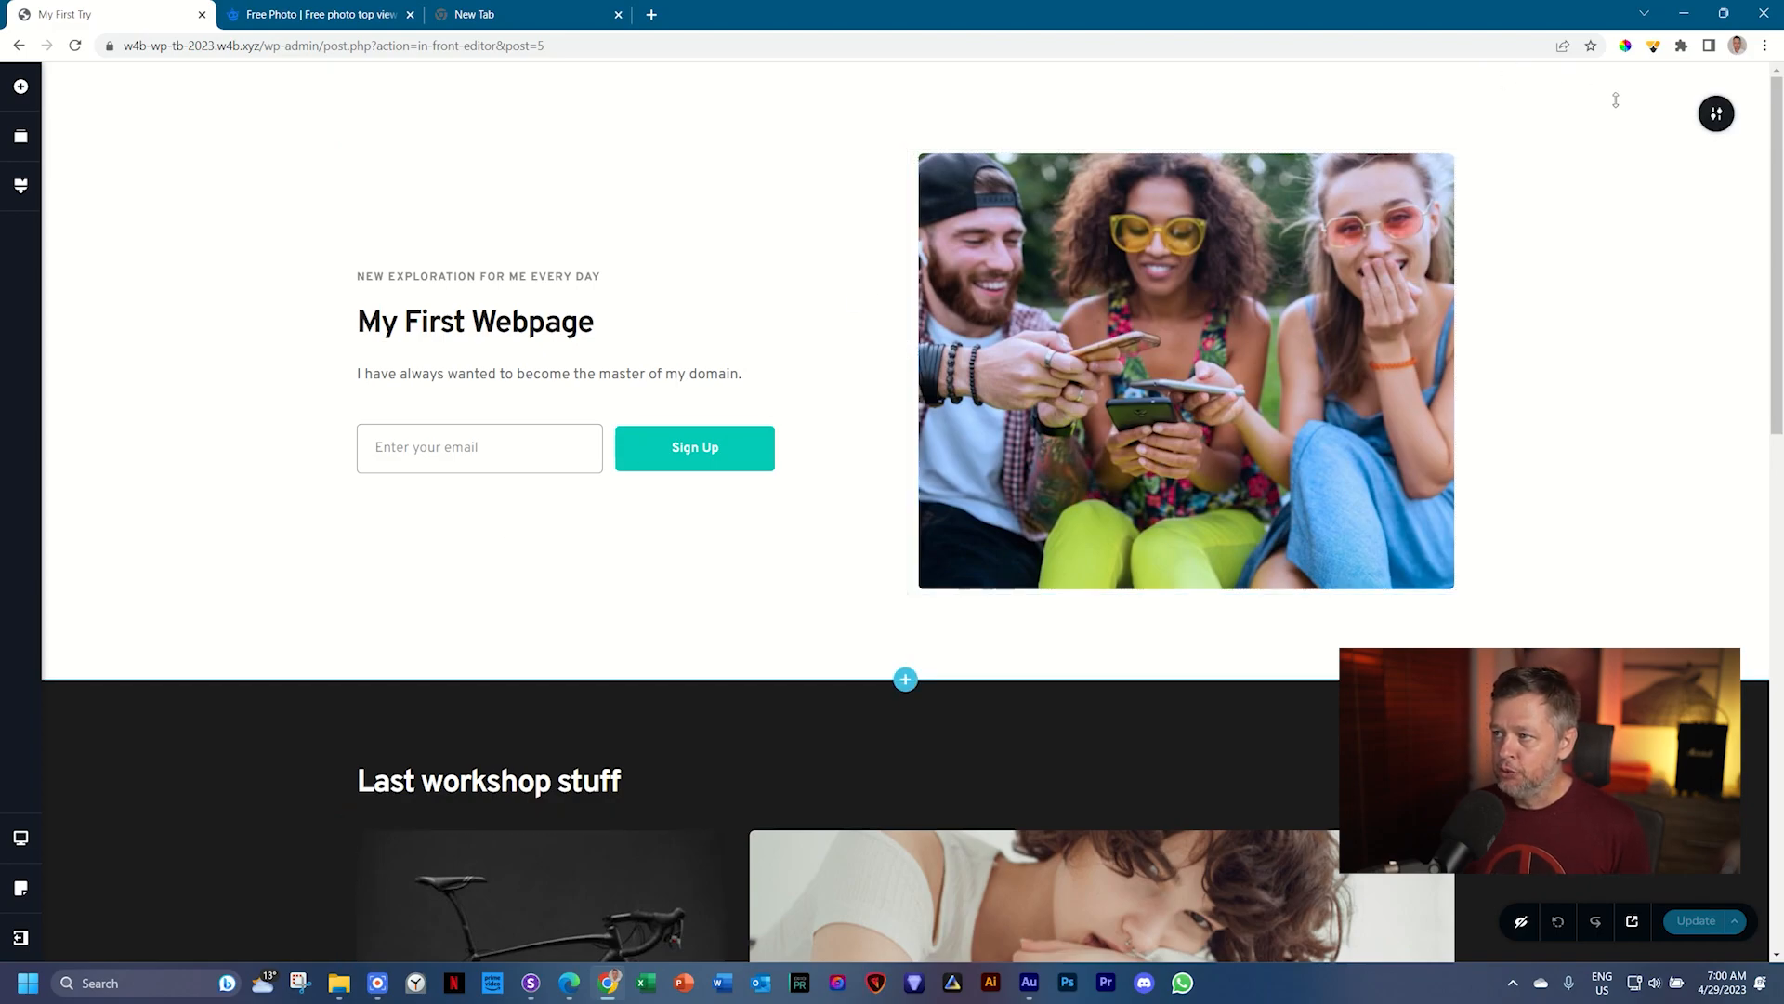
mouse_move(1715, 116)
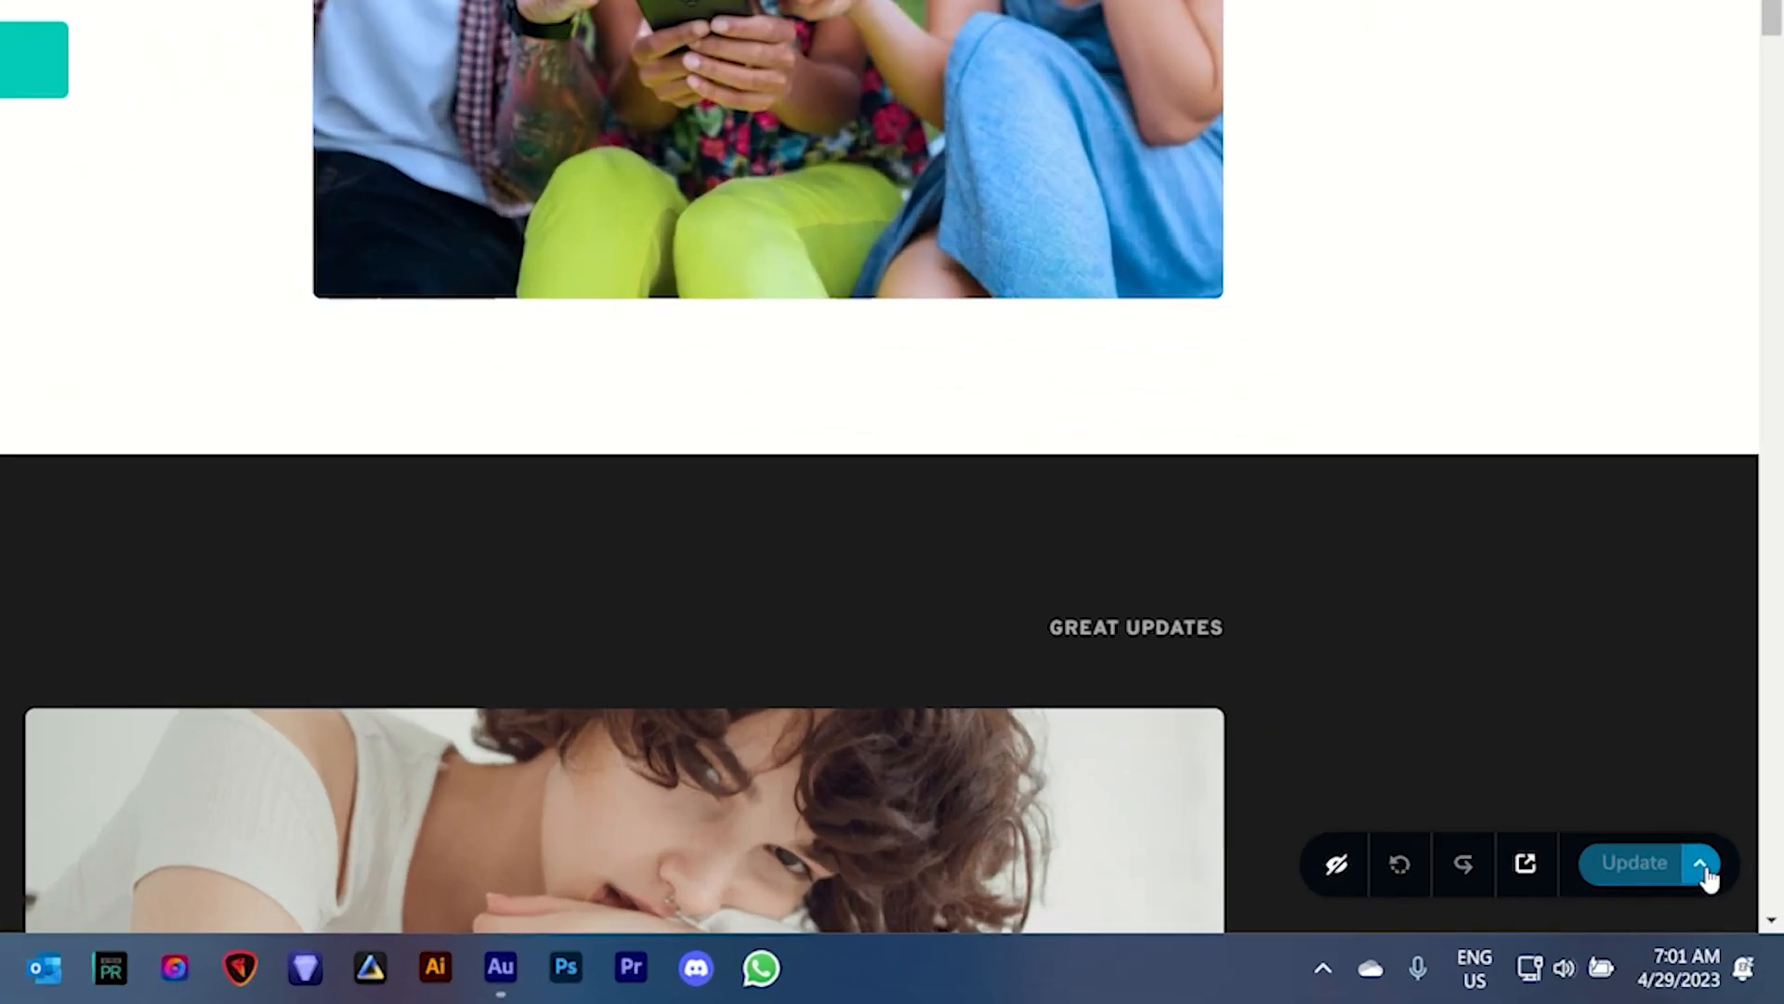
left_click(1736, 921)
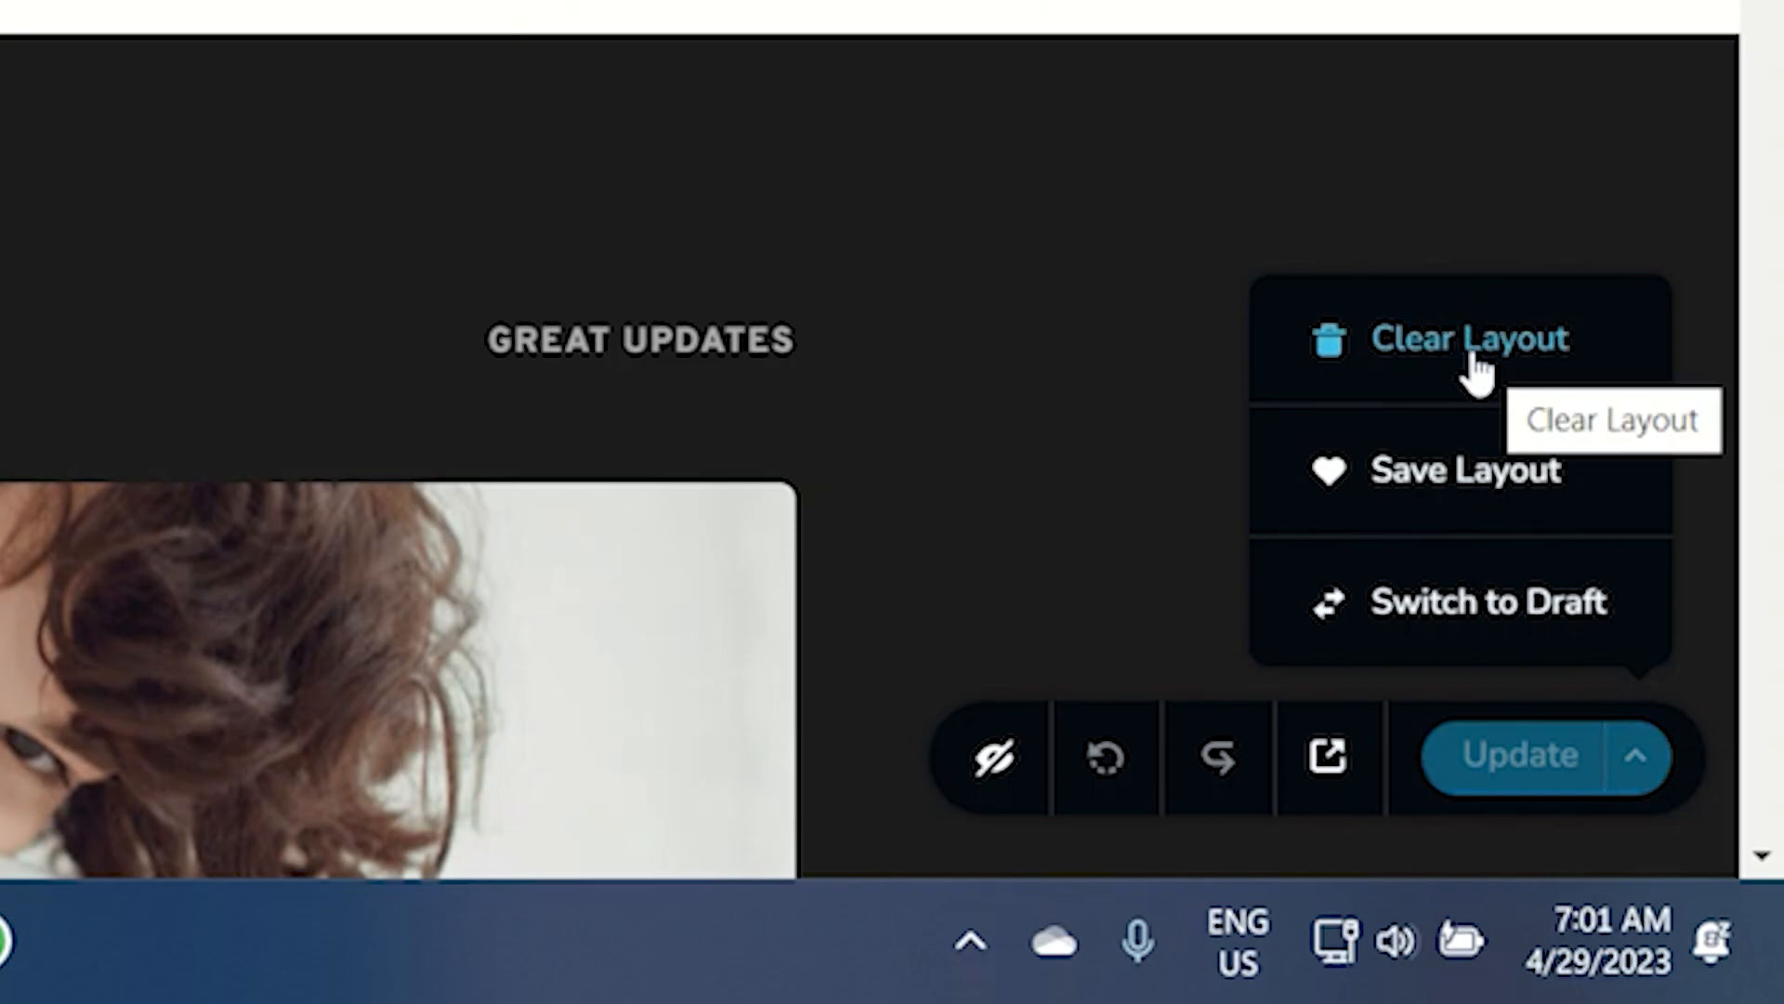
left_click(1476, 370)
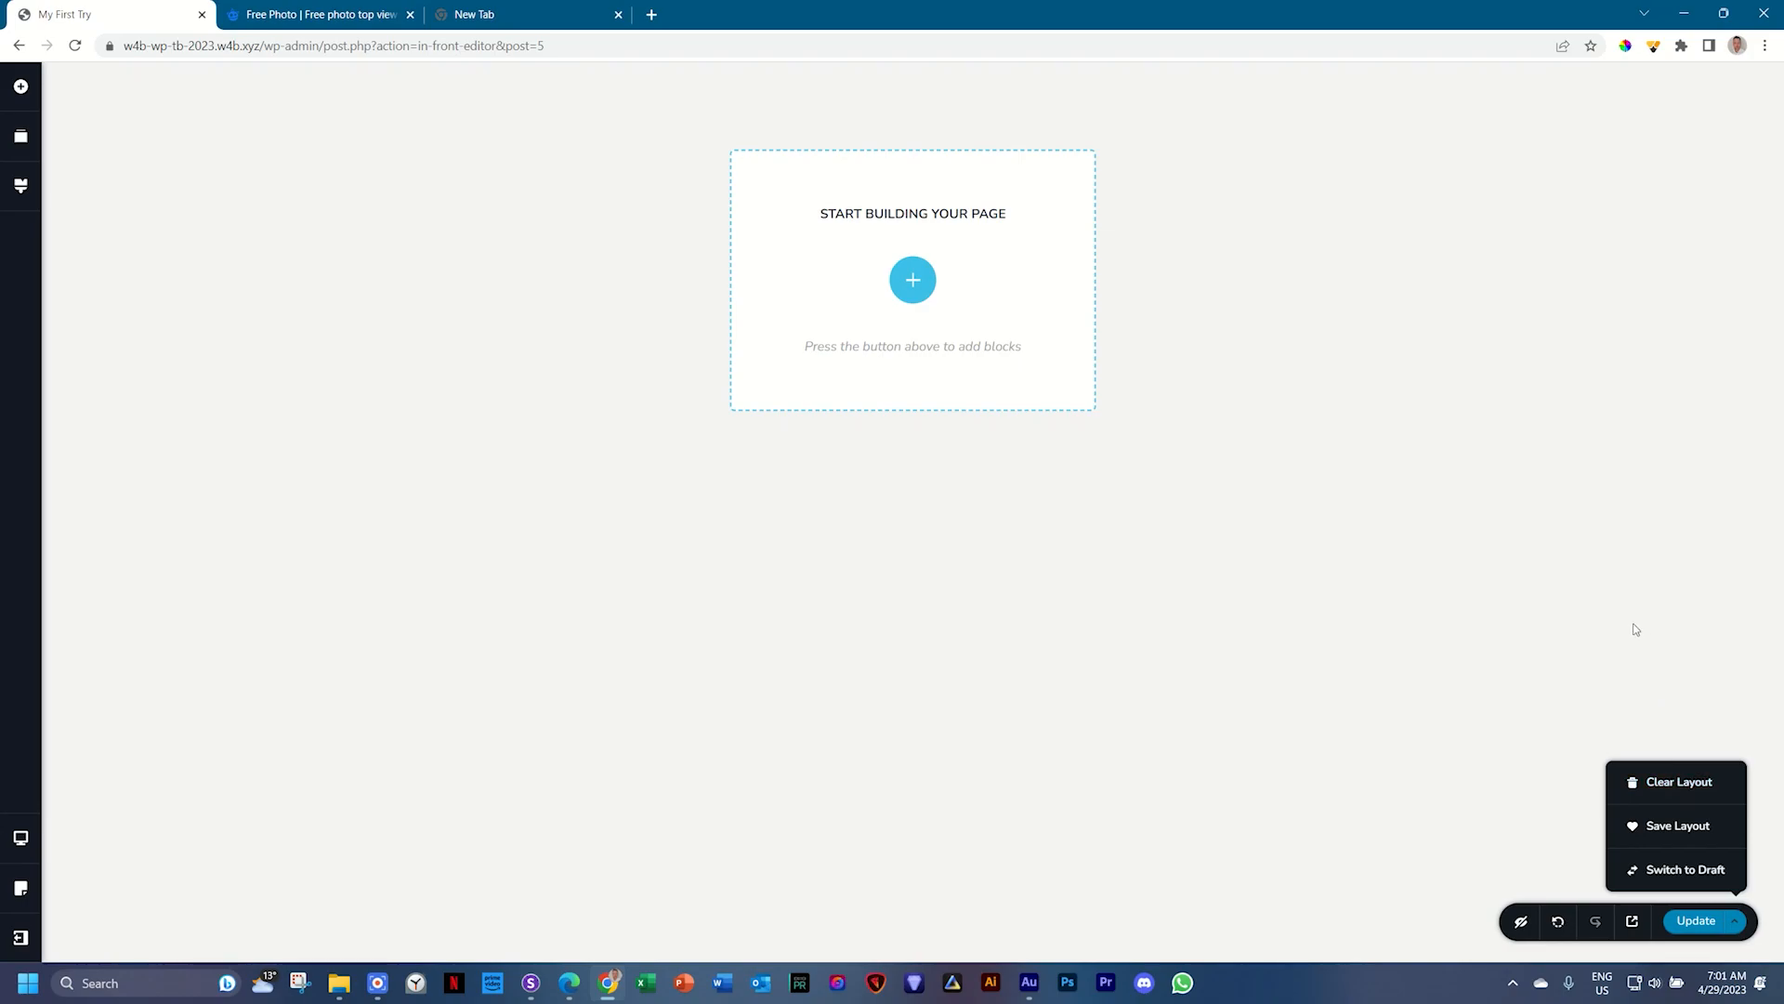
left_click(1559, 923)
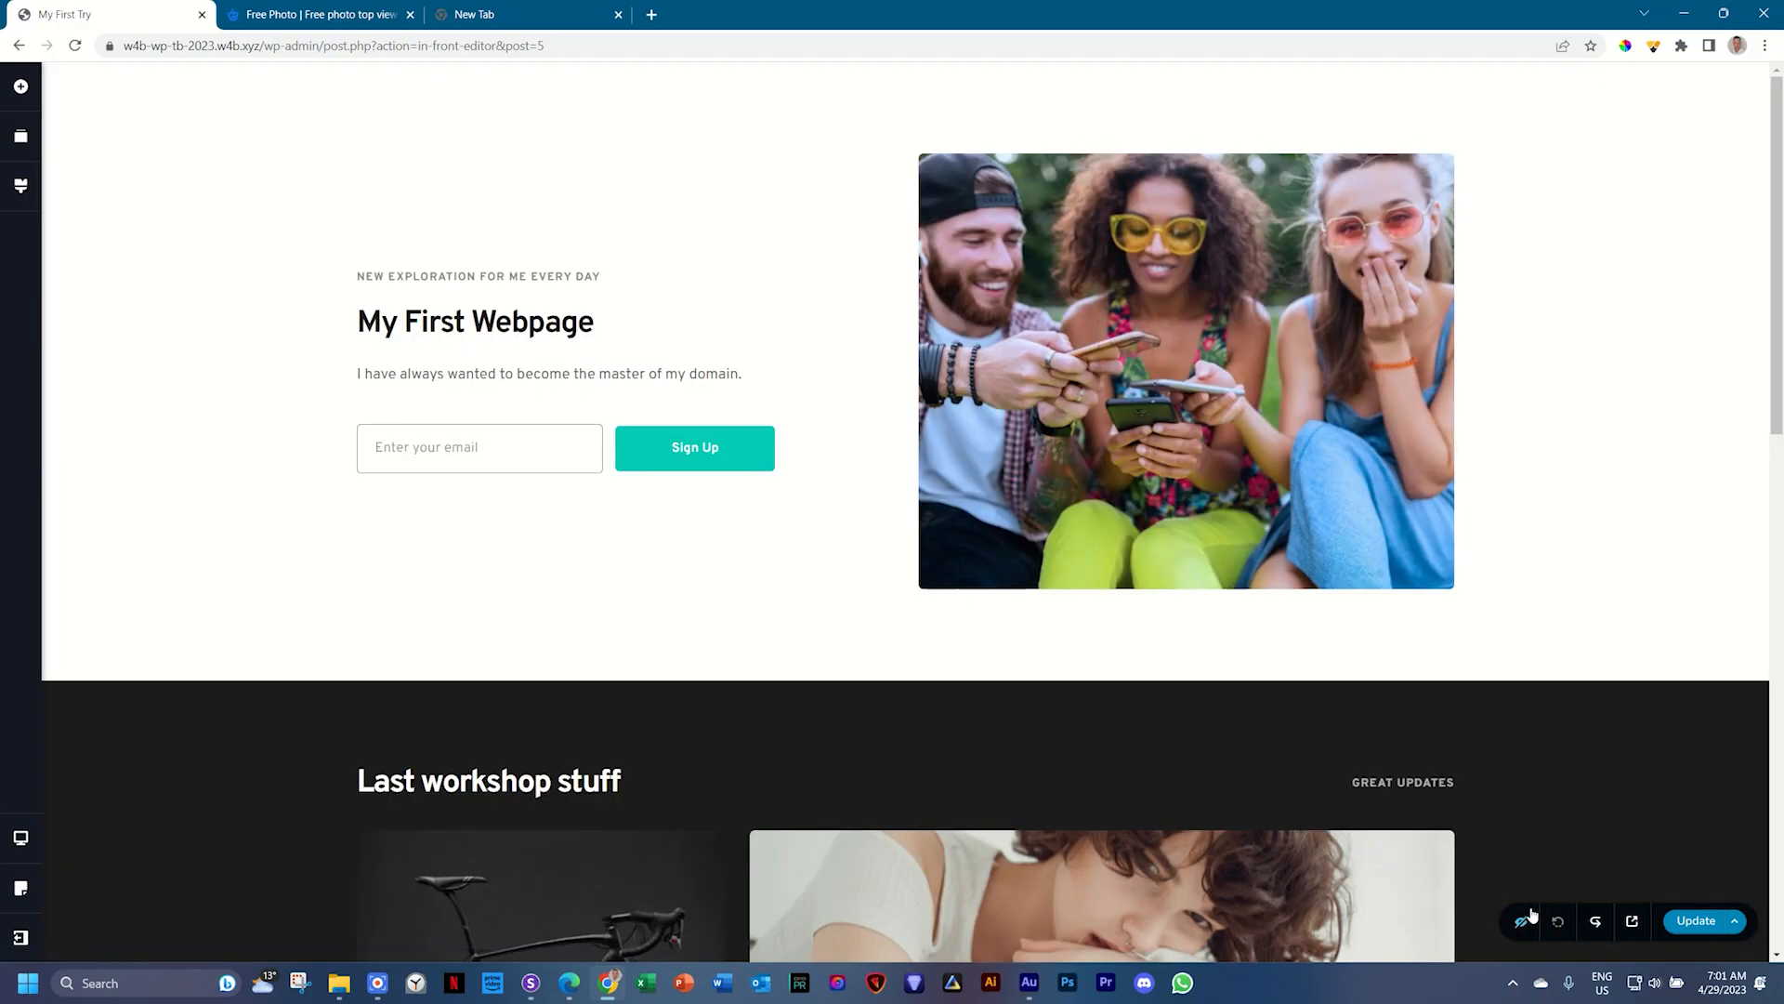
Step: Clear the entire existing page layout and add a blank custom block to the empty page
scroll(1497, 532, "down", 14)
scroll(1497, 556, "up", 8)
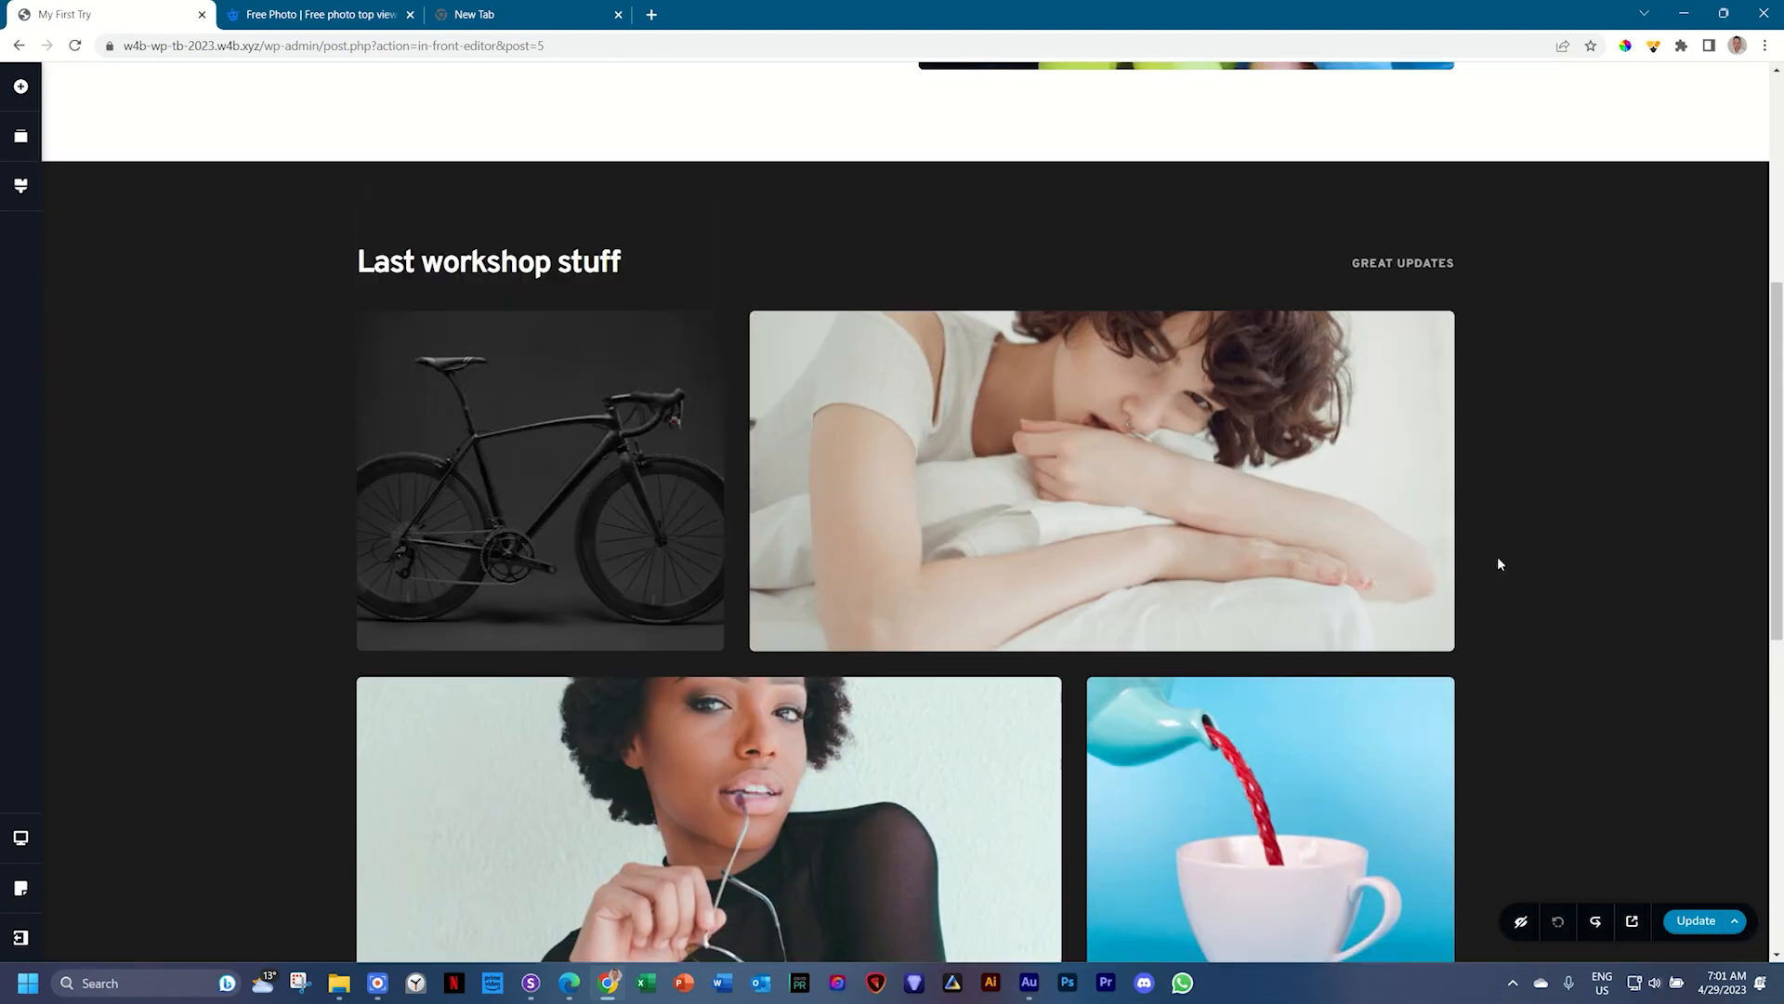
scroll(1498, 563, "up", 6)
left_click(1733, 925)
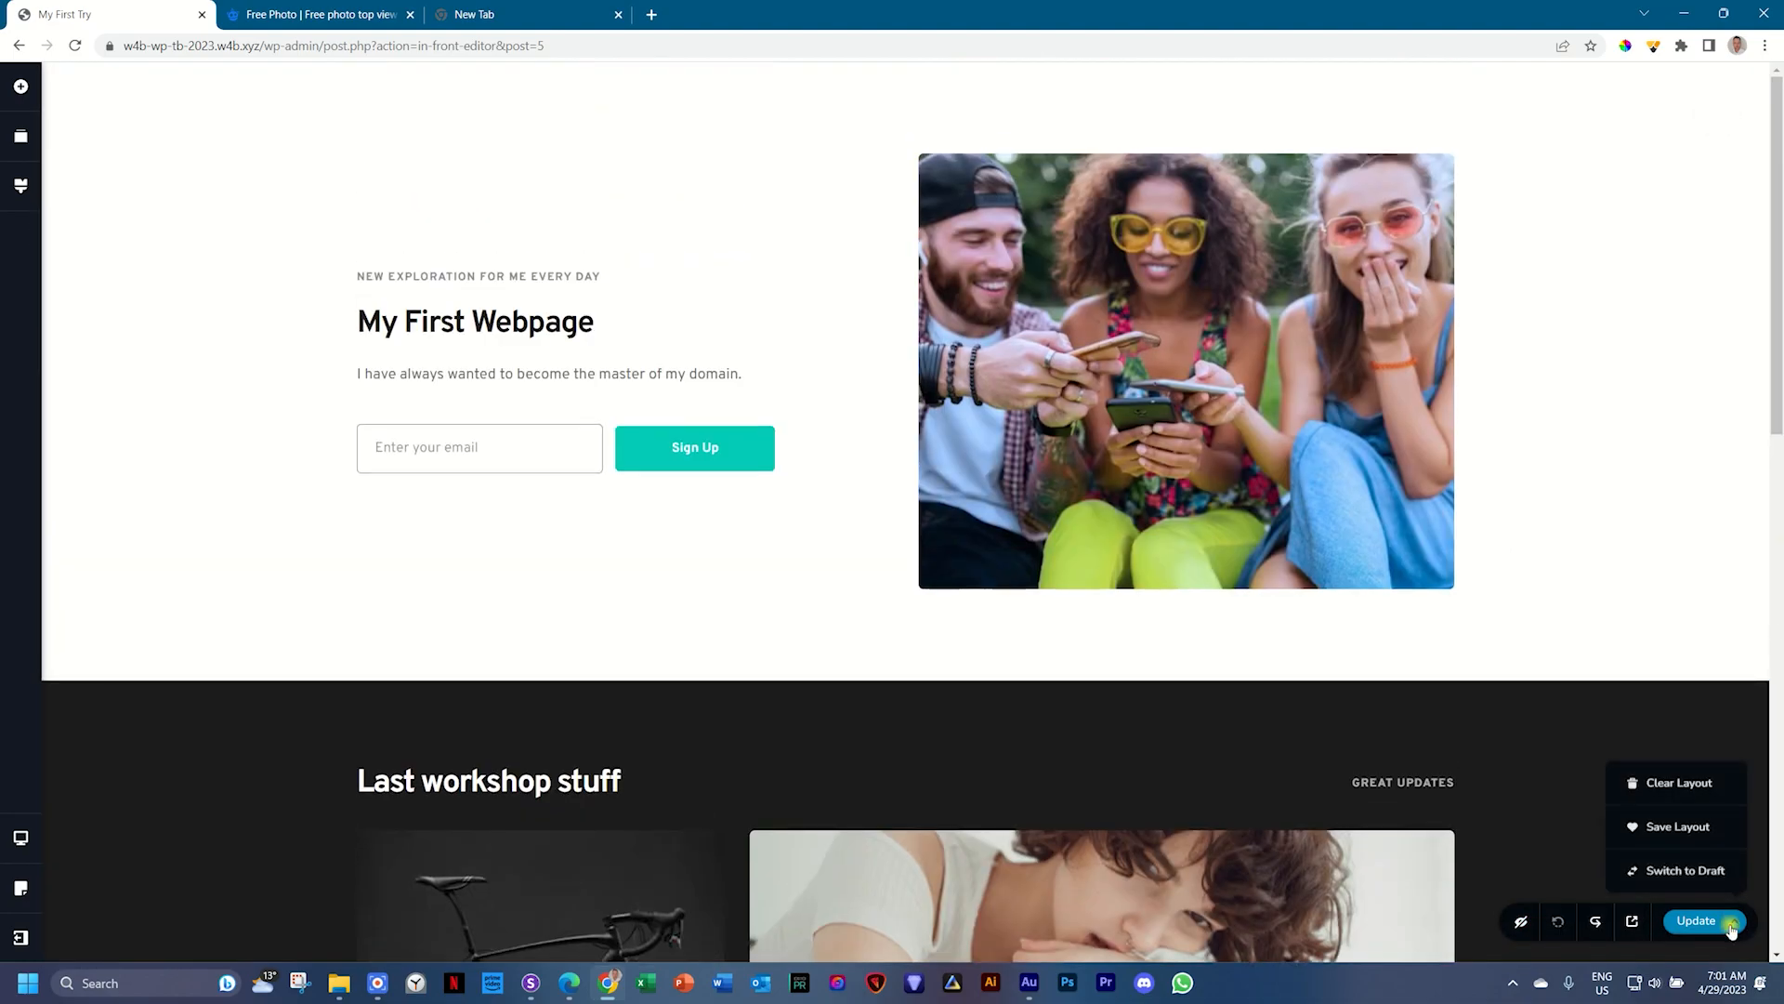
left_click(1704, 786)
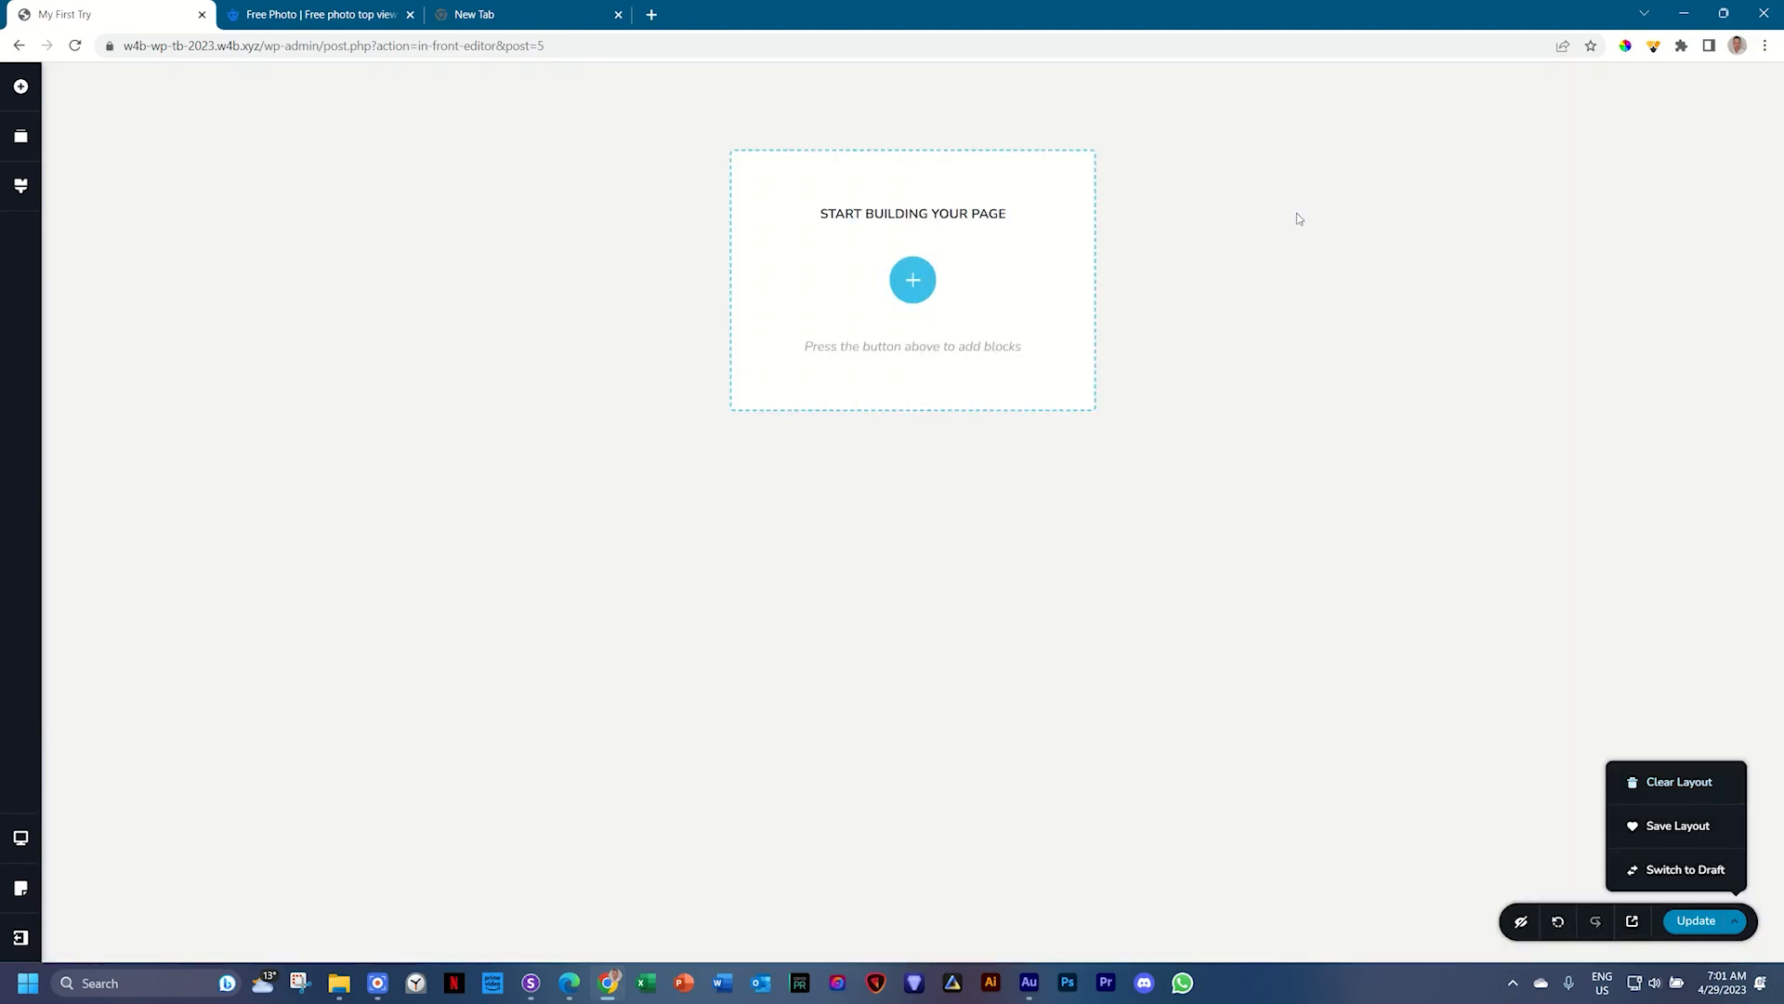
left_click(913, 282)
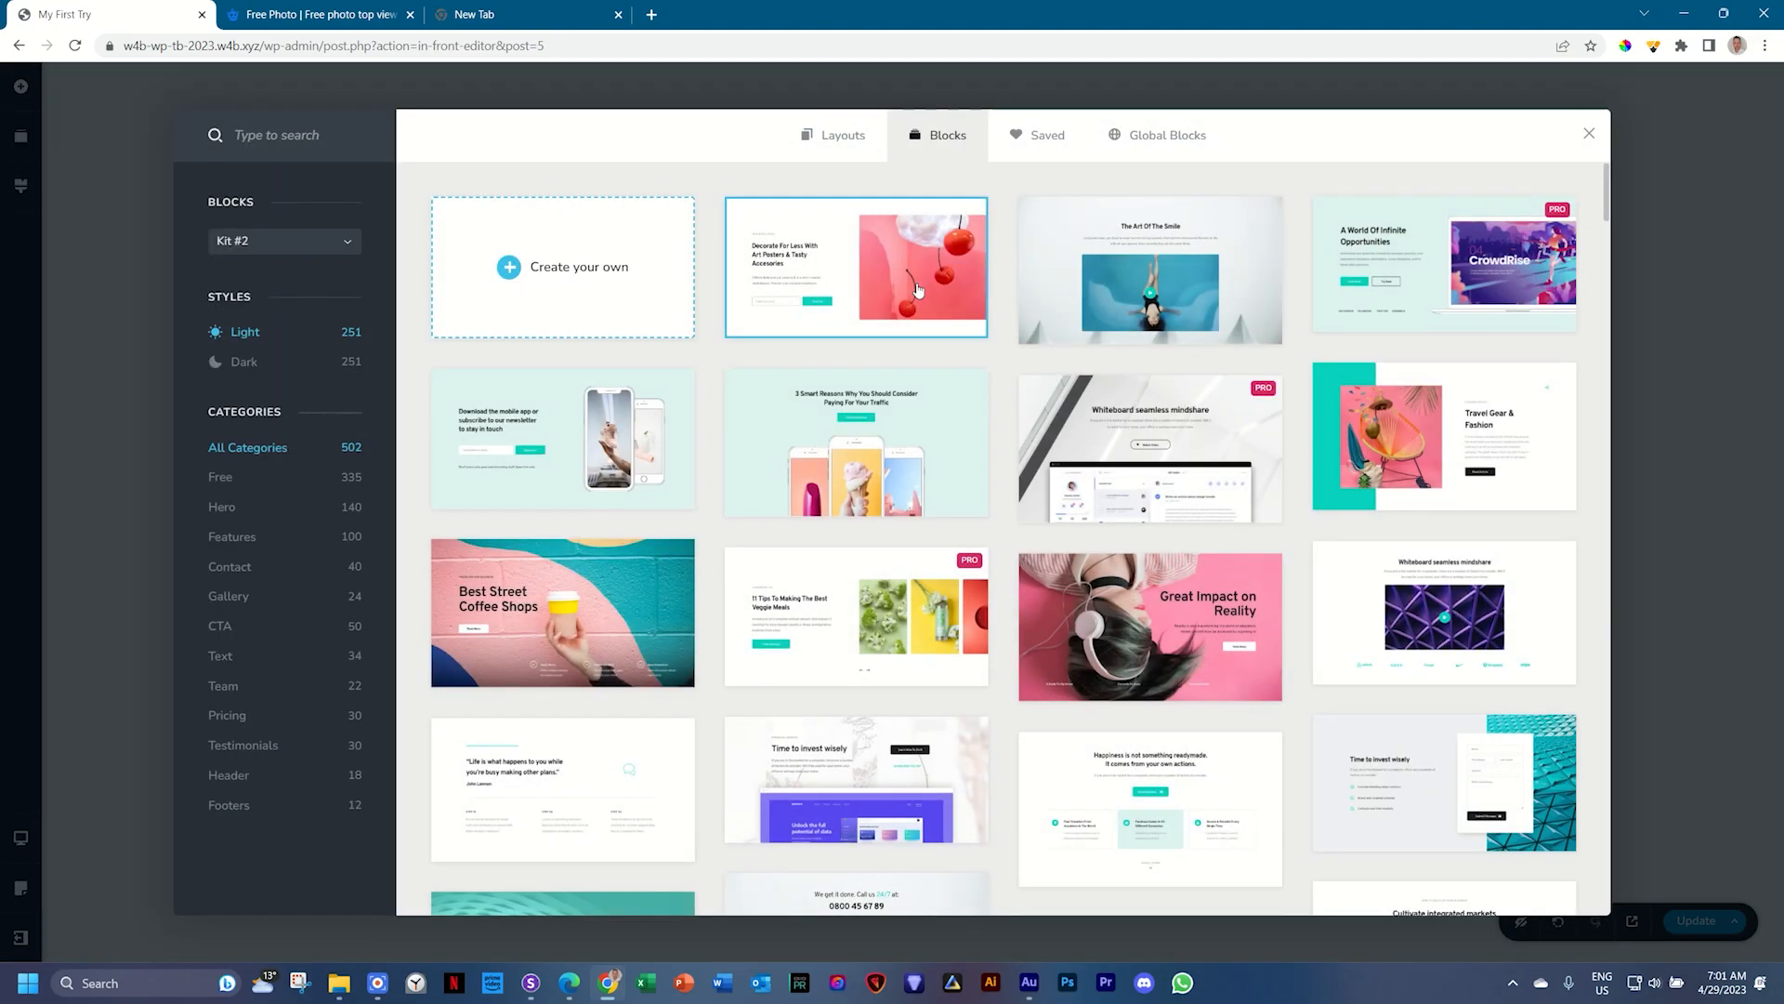
left_click(588, 282)
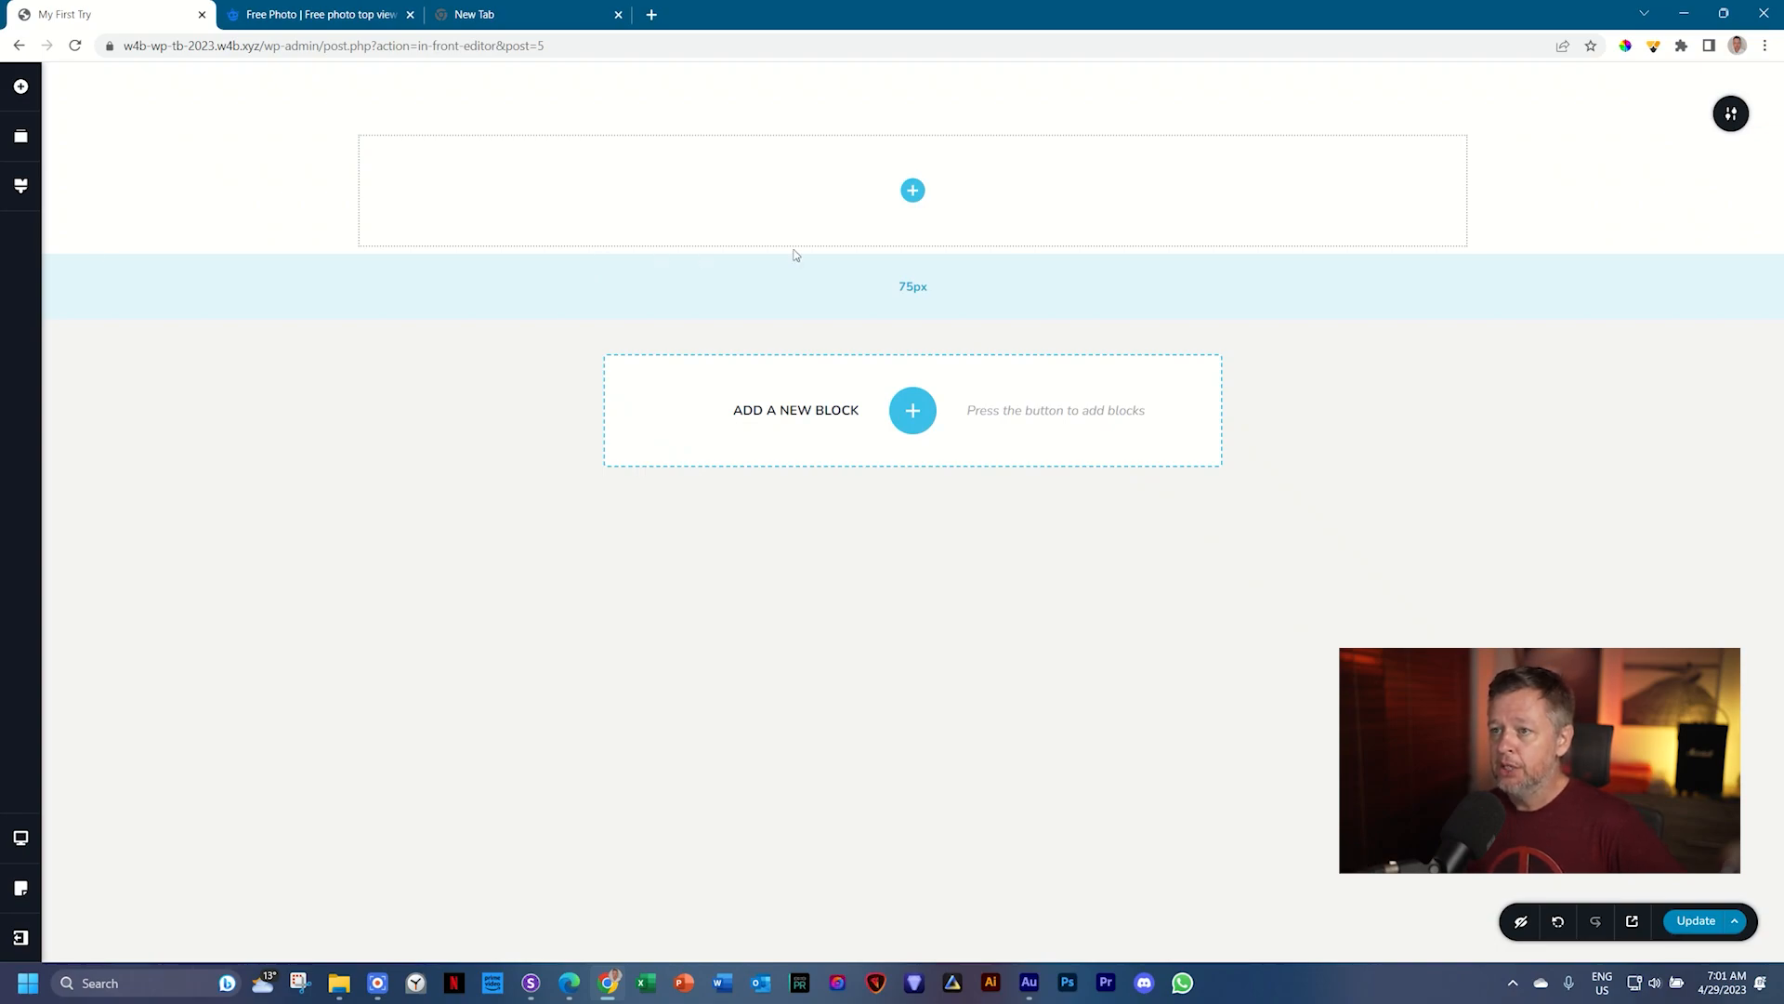
Step: Set the blank block's background image to the coffee cup and beans photo 01-_-Hero.jpg from the media library
mouse_move(1737, 123)
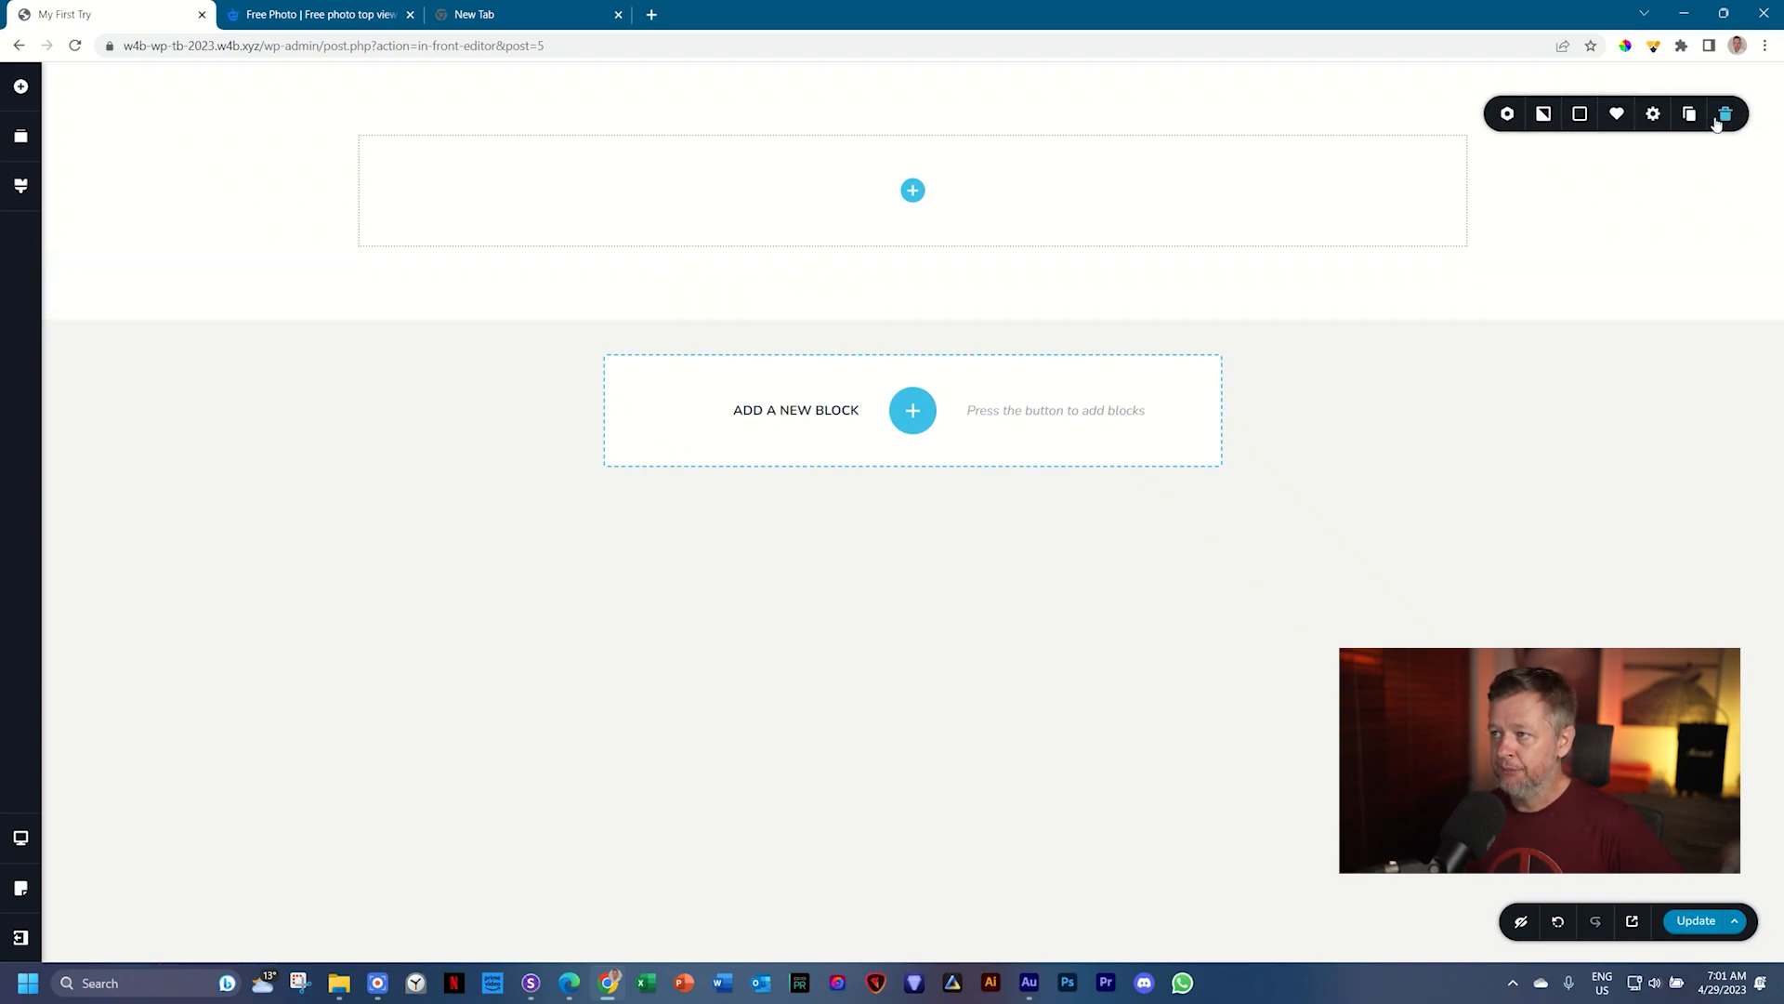
left_click(1543, 115)
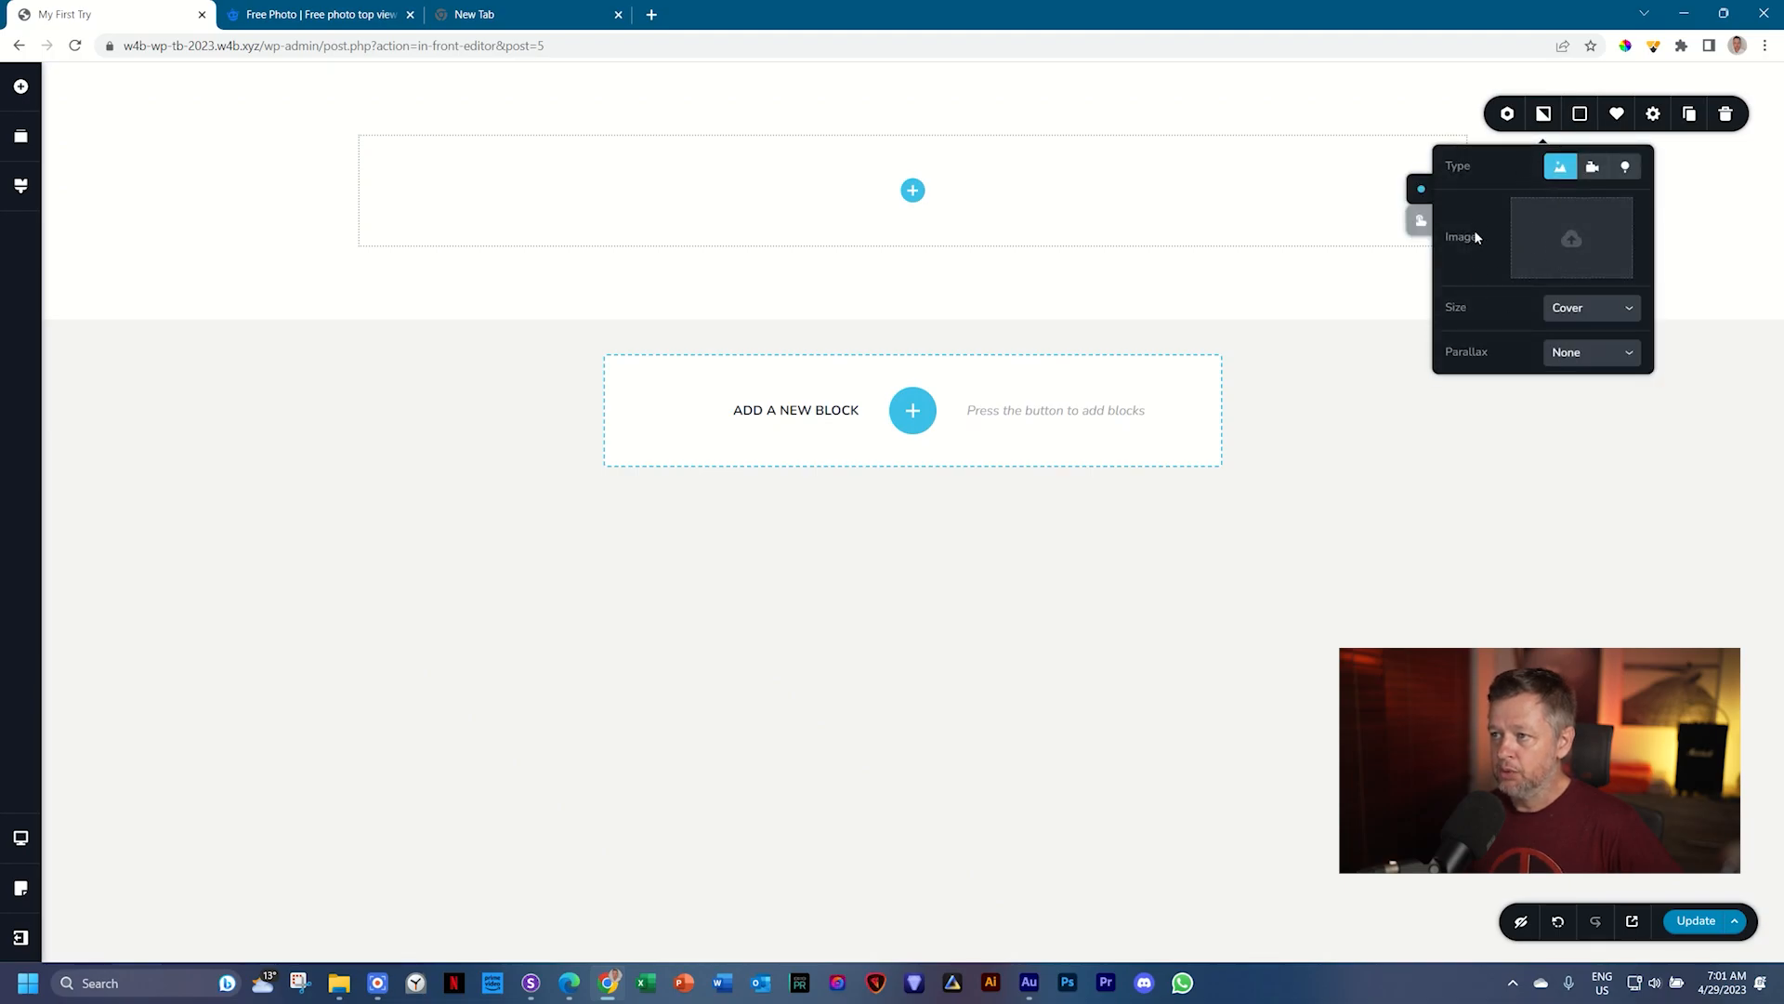
left_click(1541, 239)
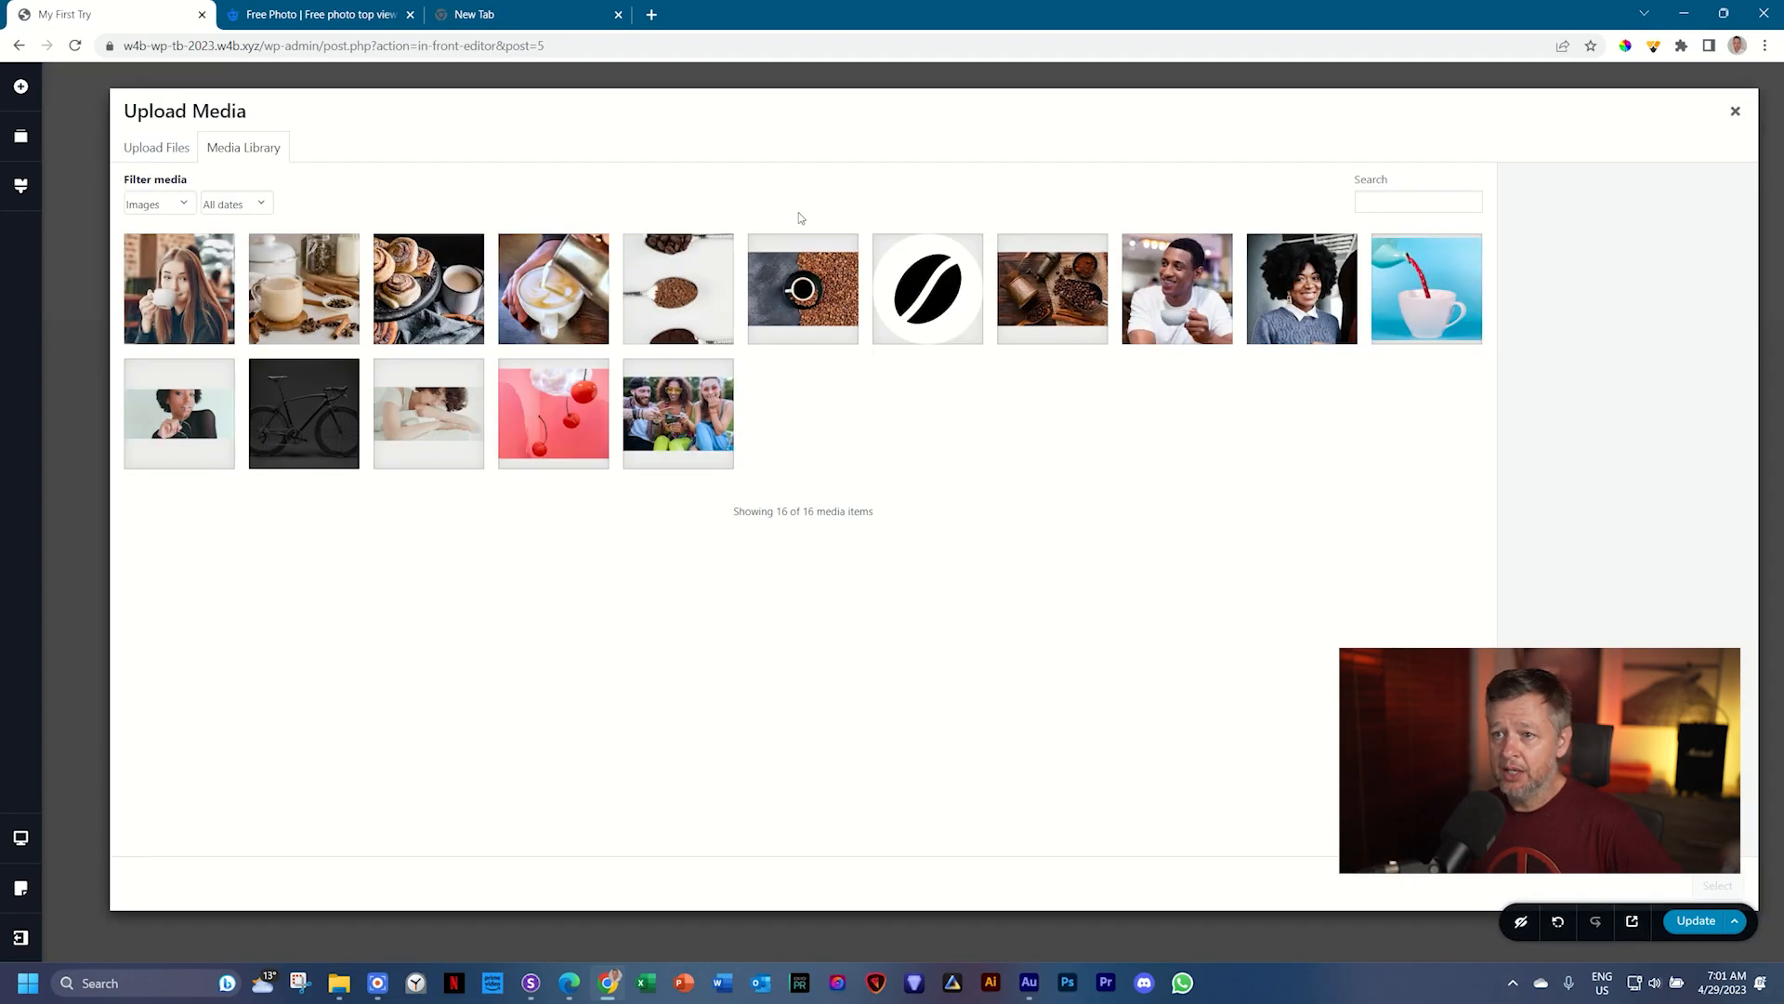
left_click(816, 292)
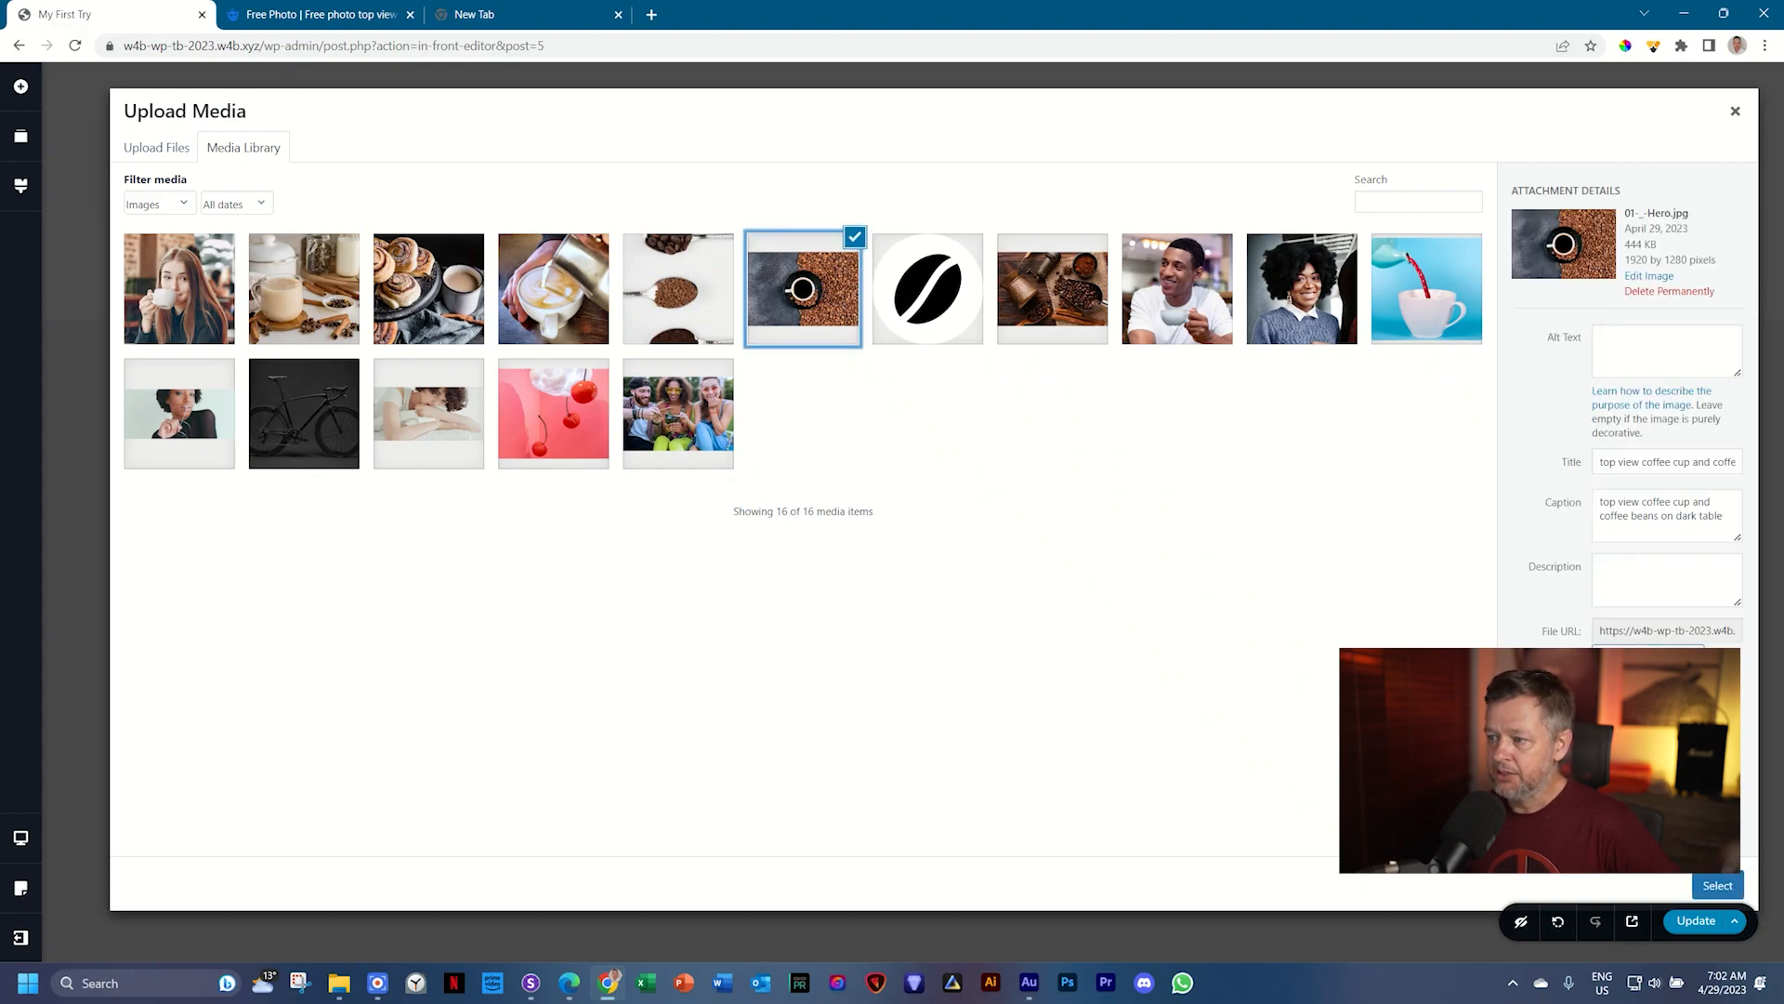
left_click(1718, 887)
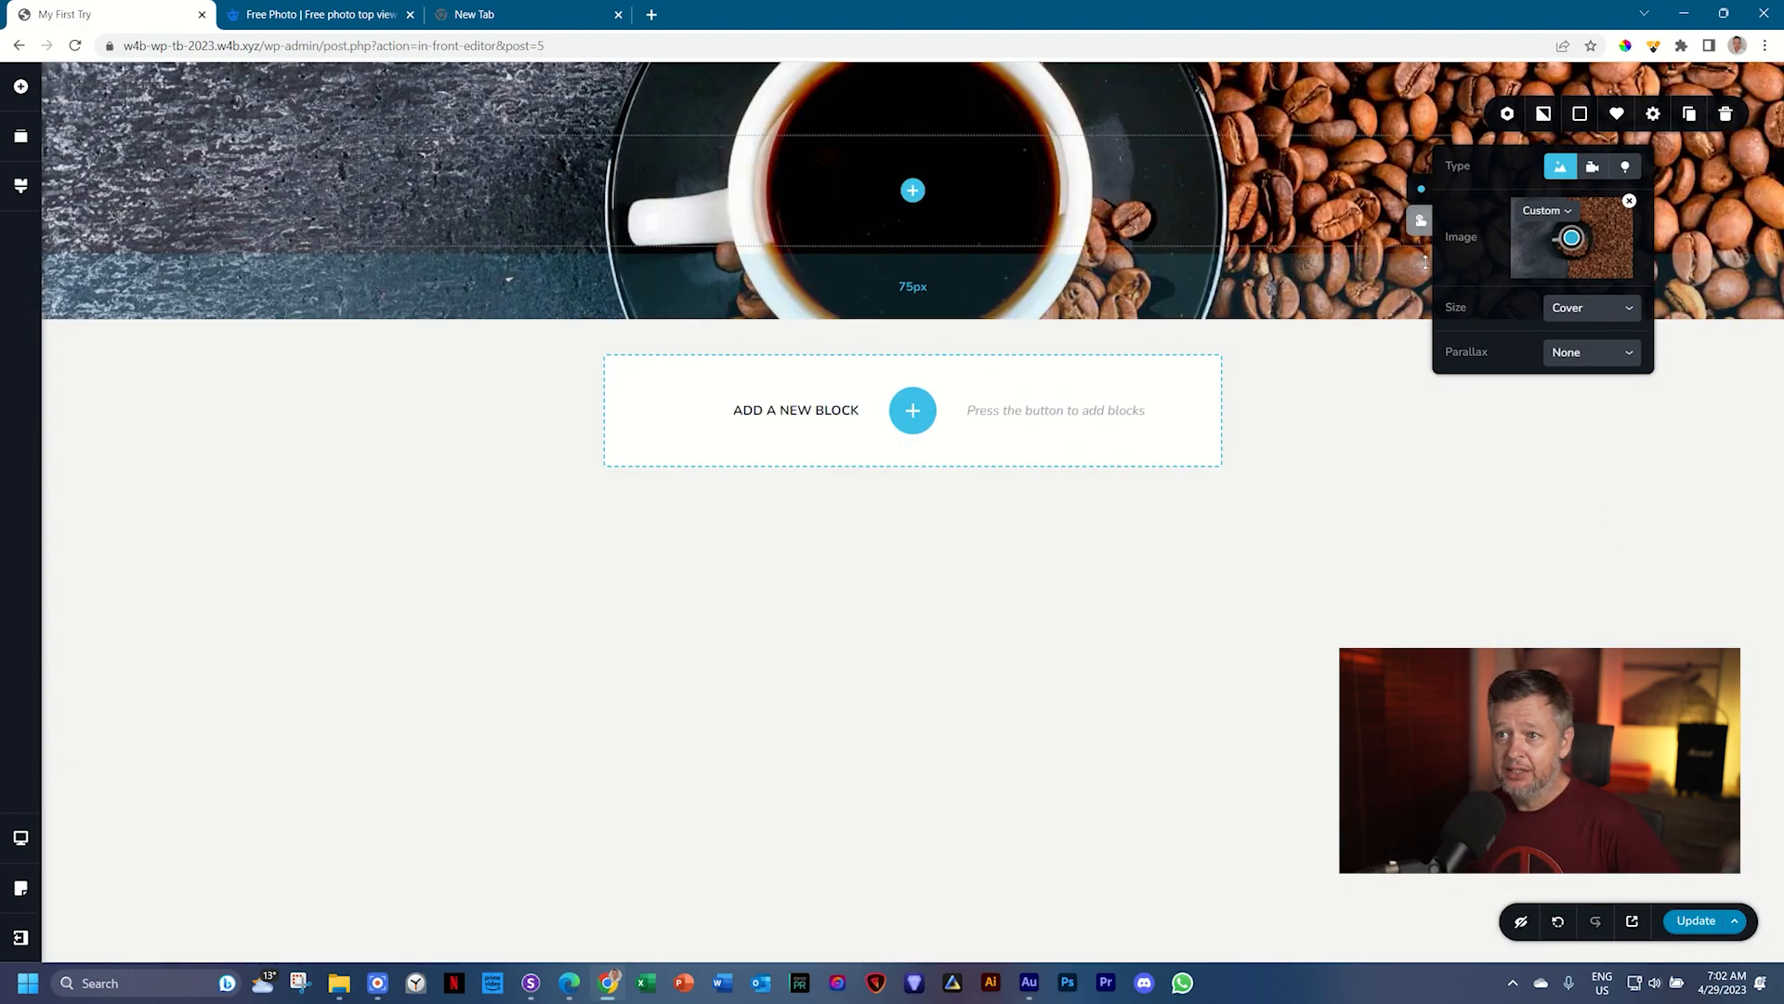
Step: Give the block a solid overlay in dark colour #171f21 sampled from its background image, and slightly lower the overlay's opacity
left_click(1581, 115)
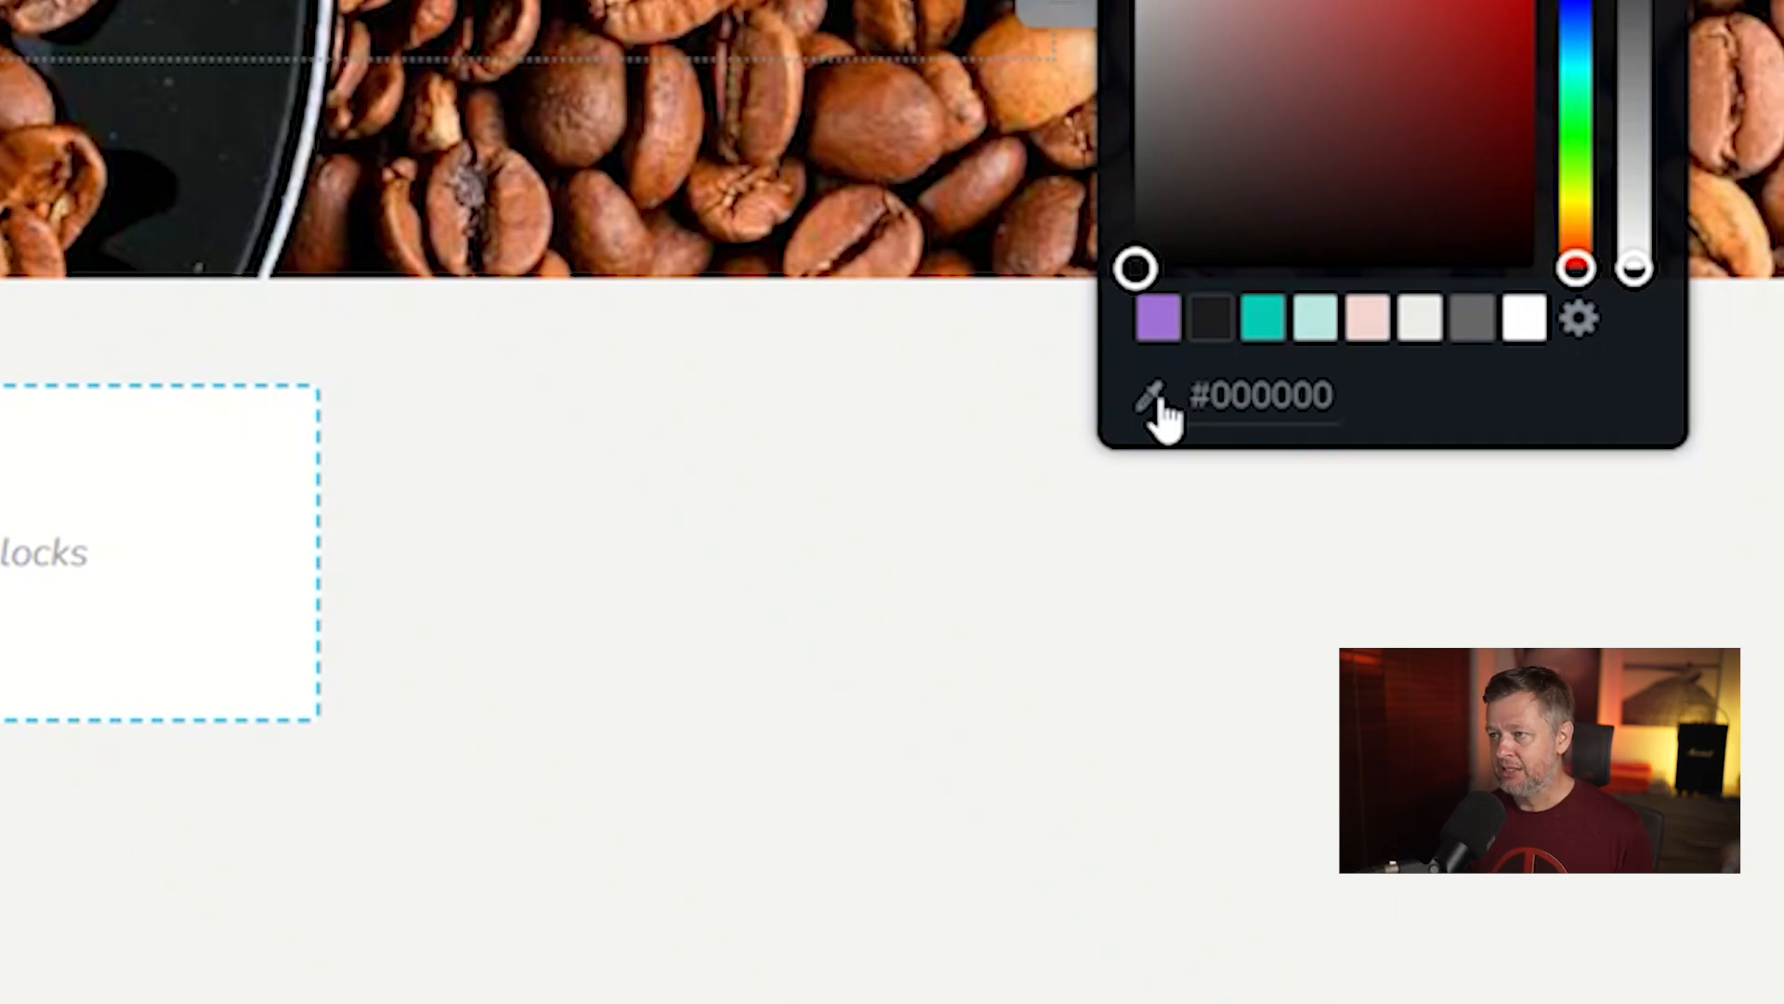
left_click(1157, 405)
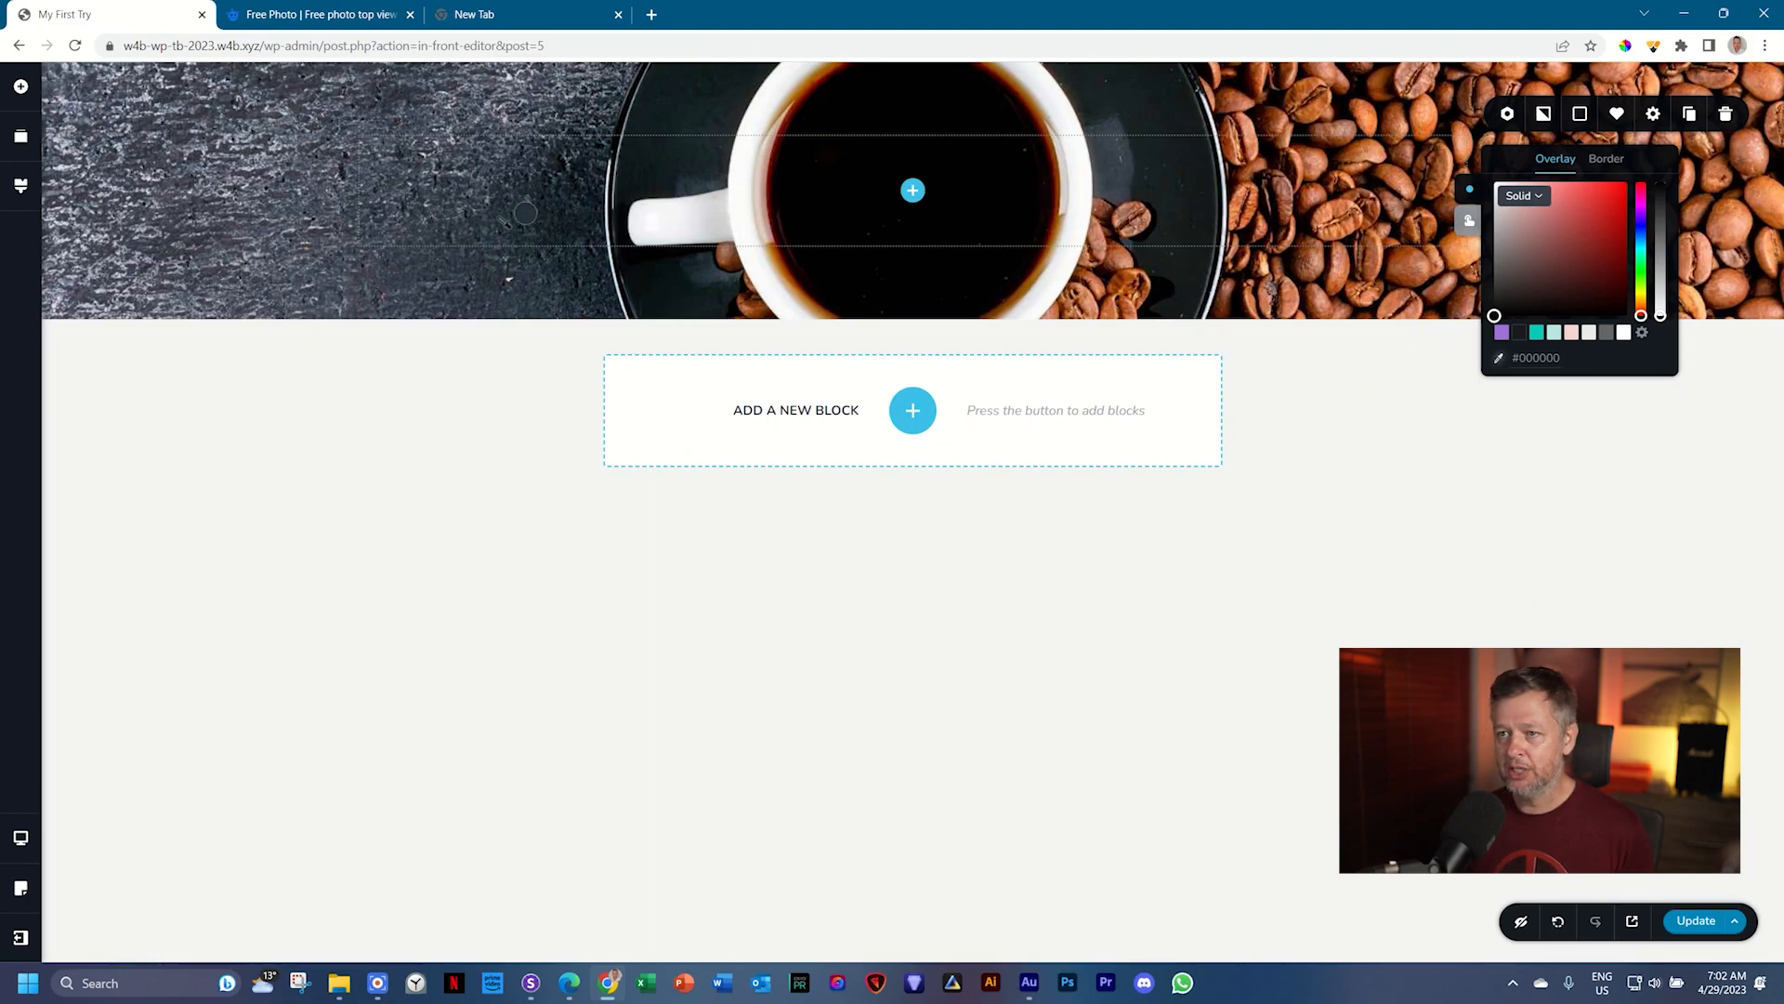
left_click(1159, 158)
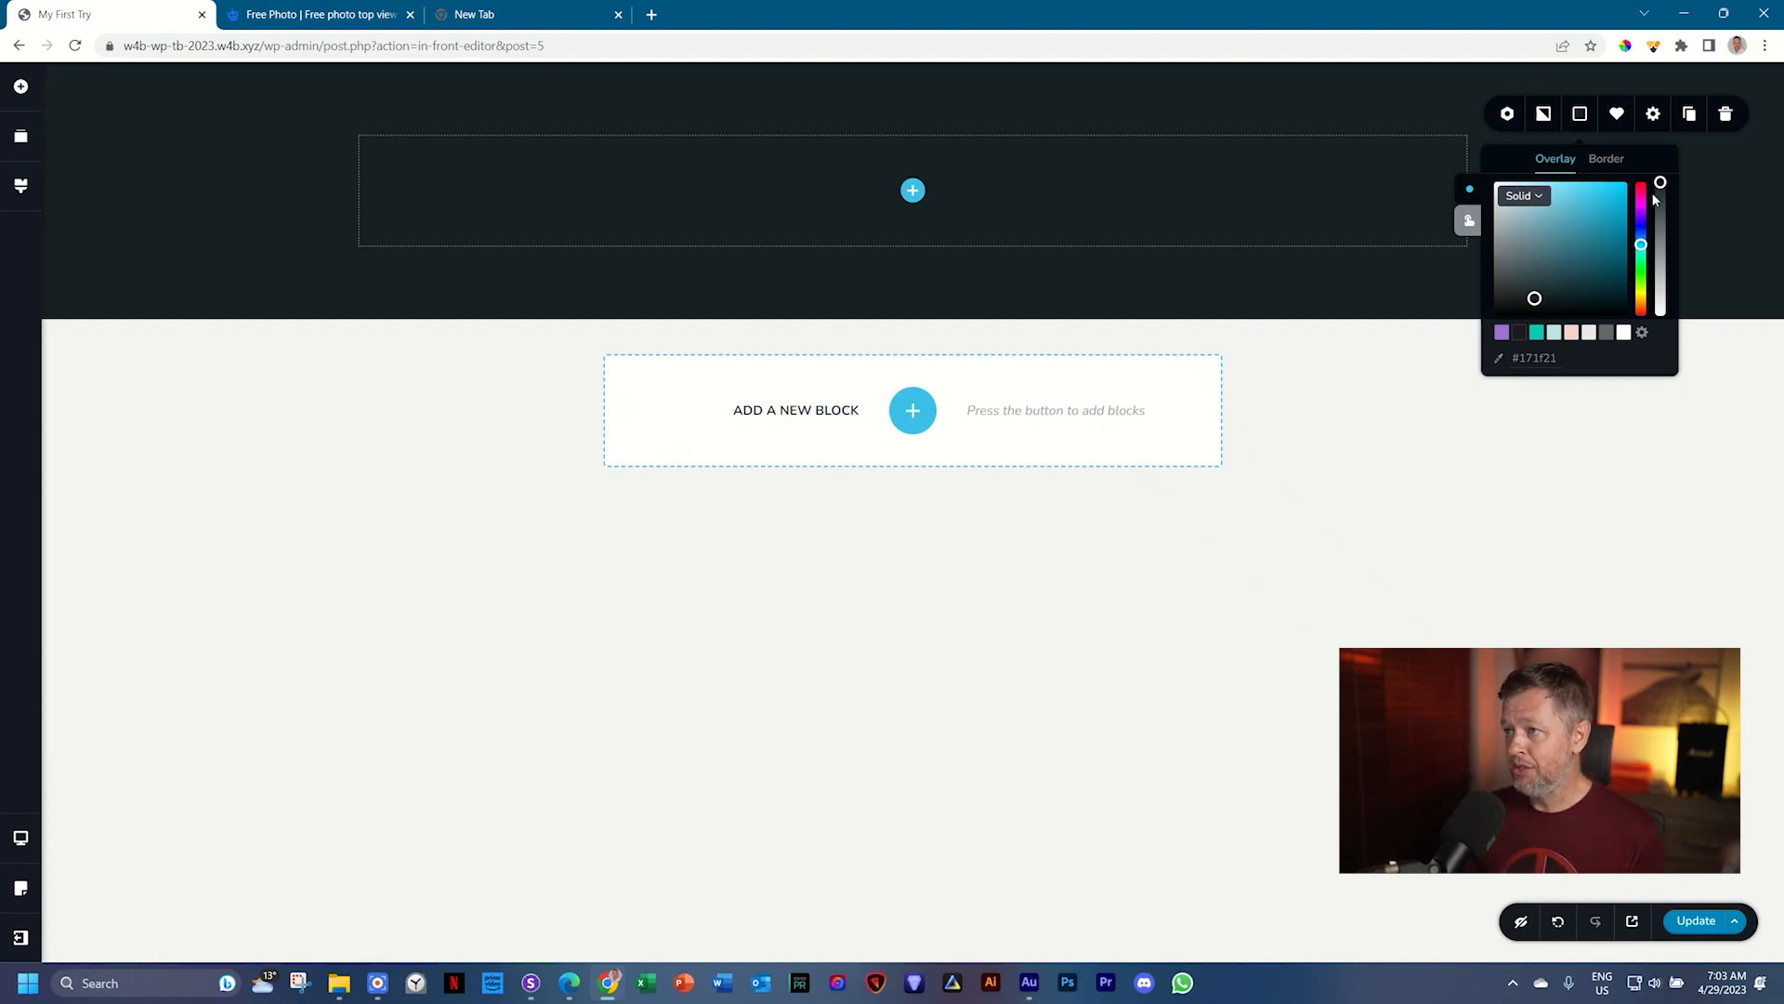
mouse_move(1659, 189)
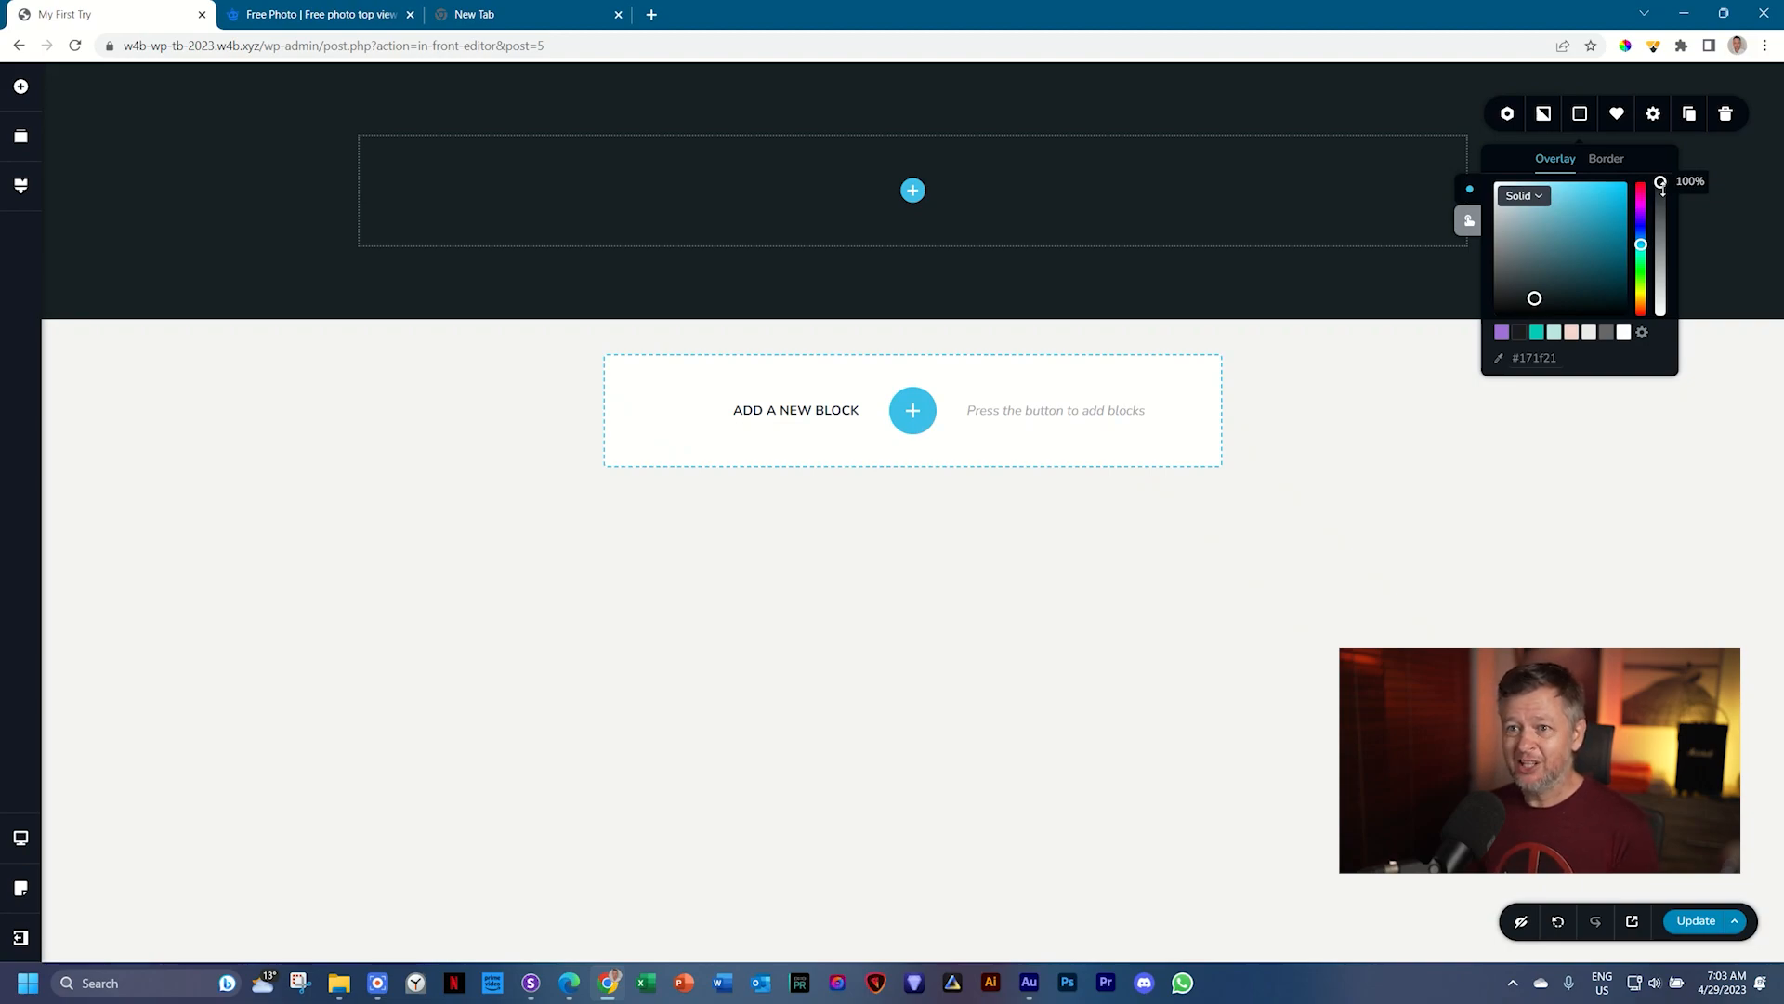
mouse_move(1662, 186)
left_mouse_down()
mouse_move(1661, 276)
mouse_move(1661, 202)
left_mouse_up()
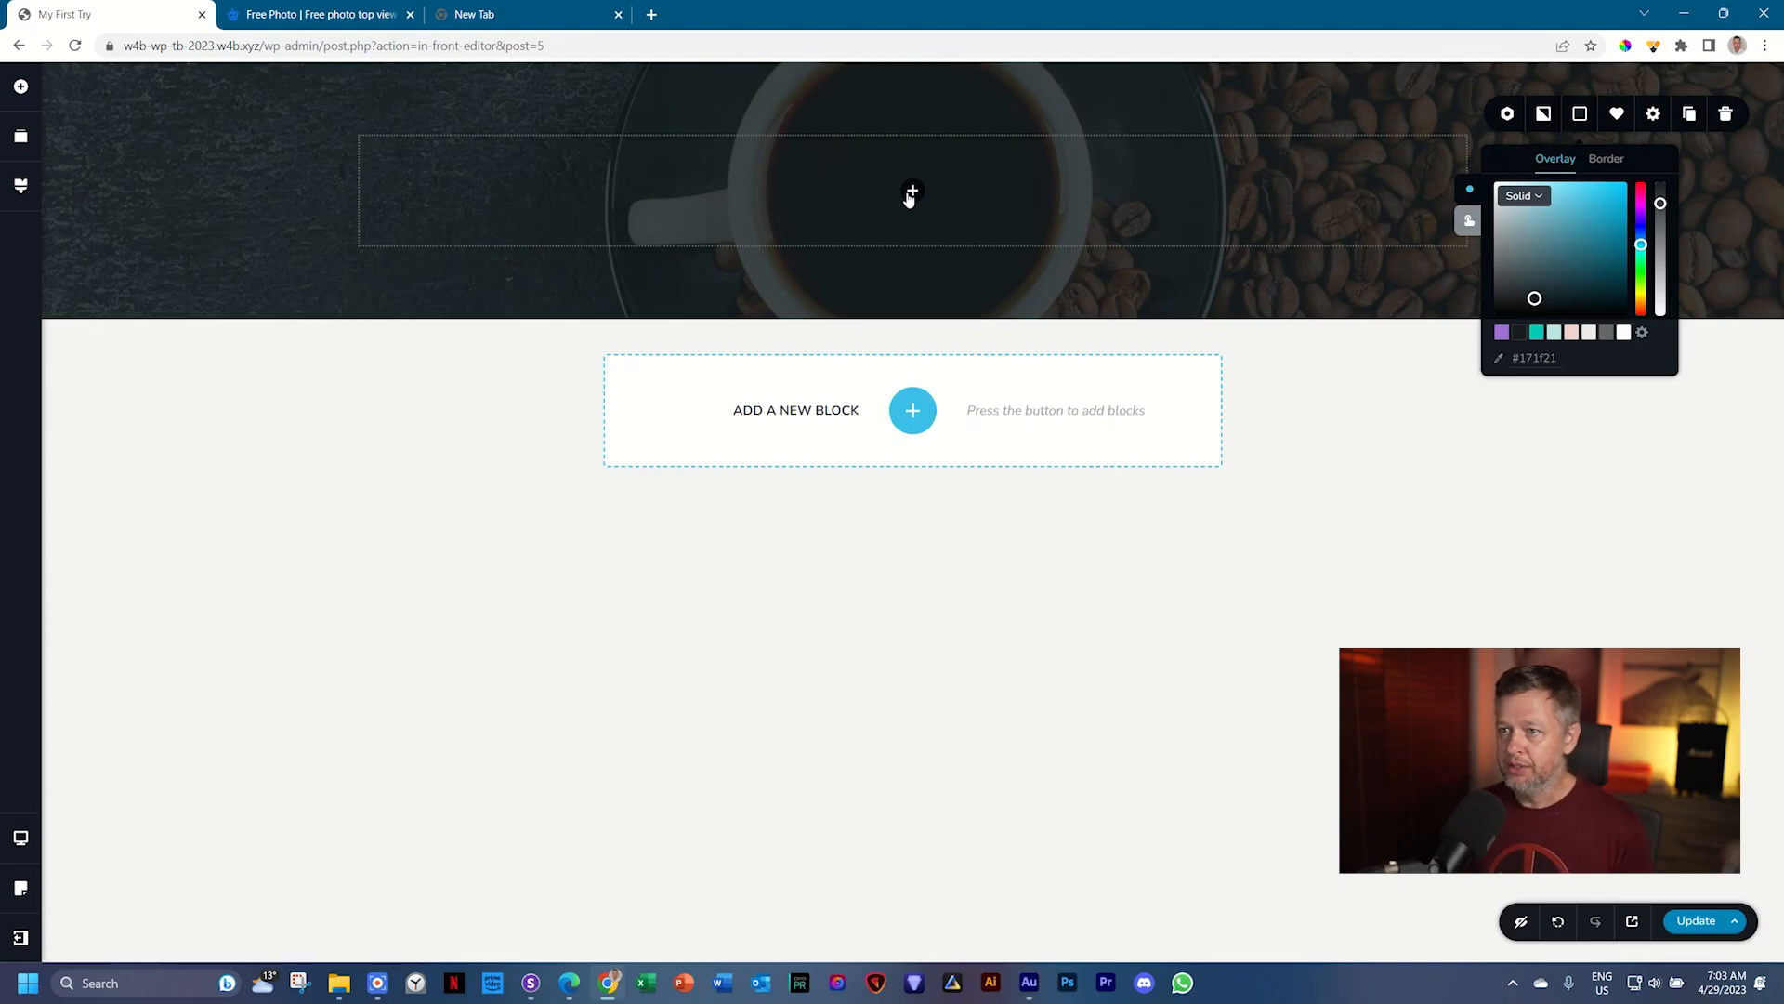
Step: Switch to the multi-device preview of the reference café site, examine its hero section, and return to the page editor
left_click(531, 983)
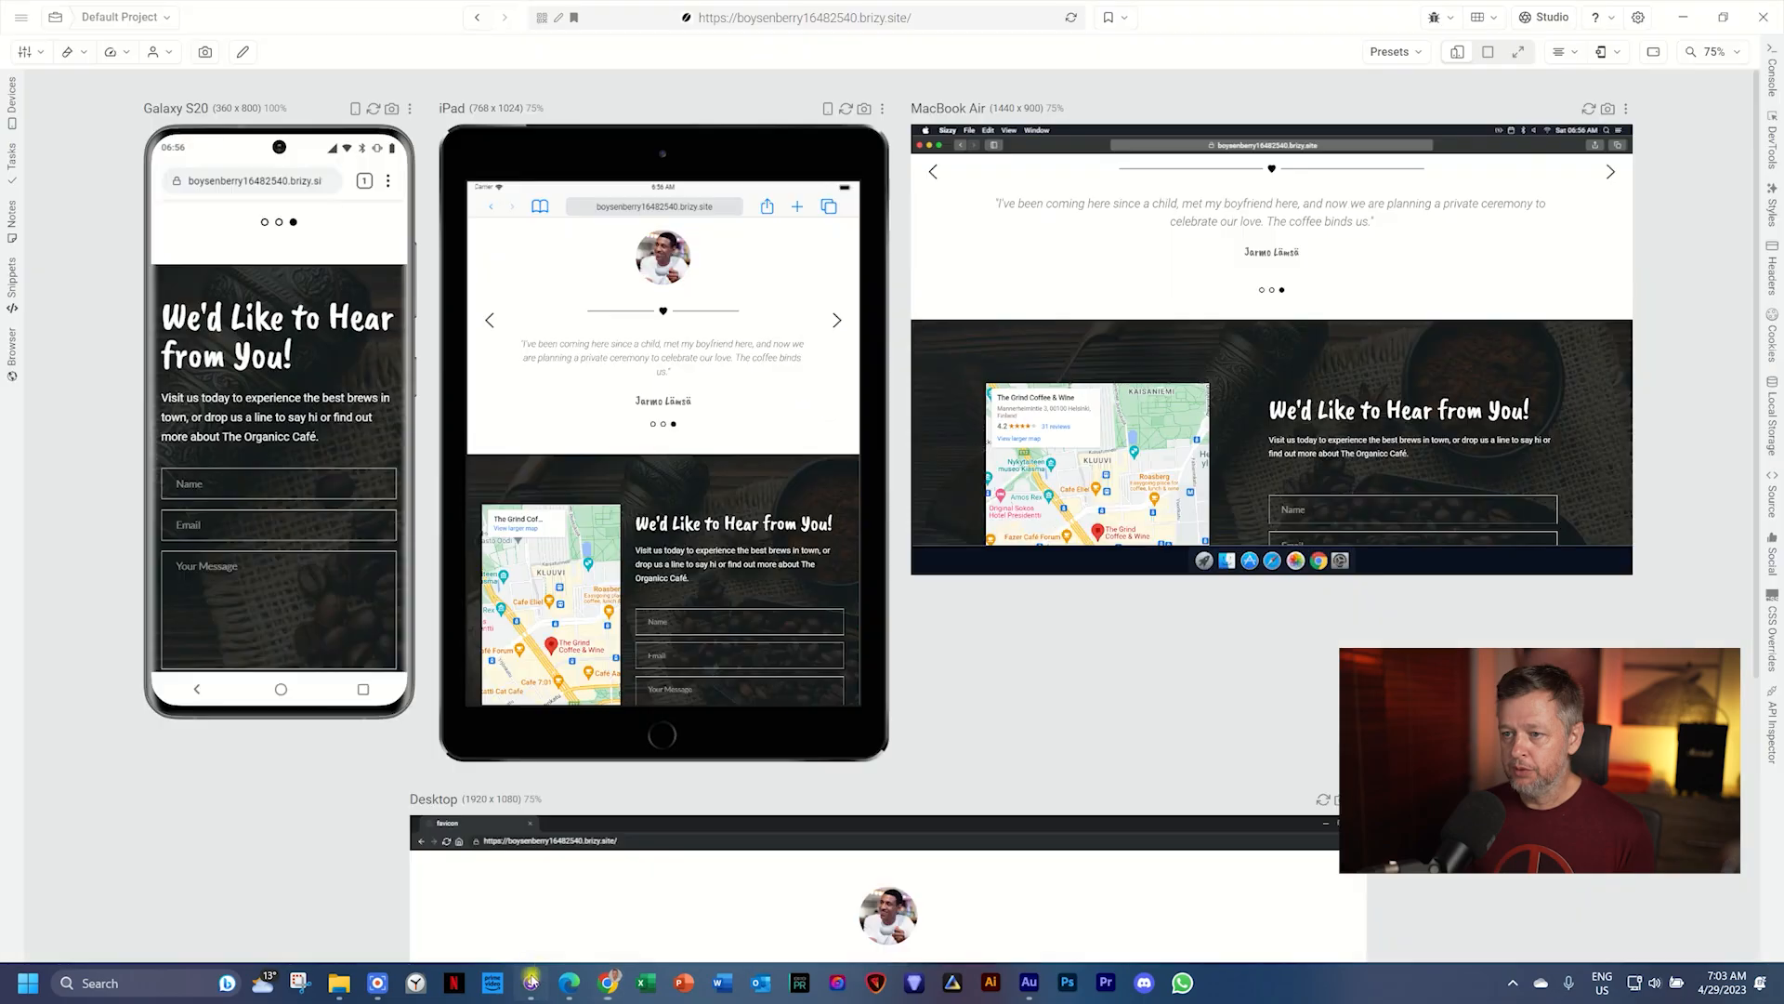
scroll(1721, 611, "down", 5)
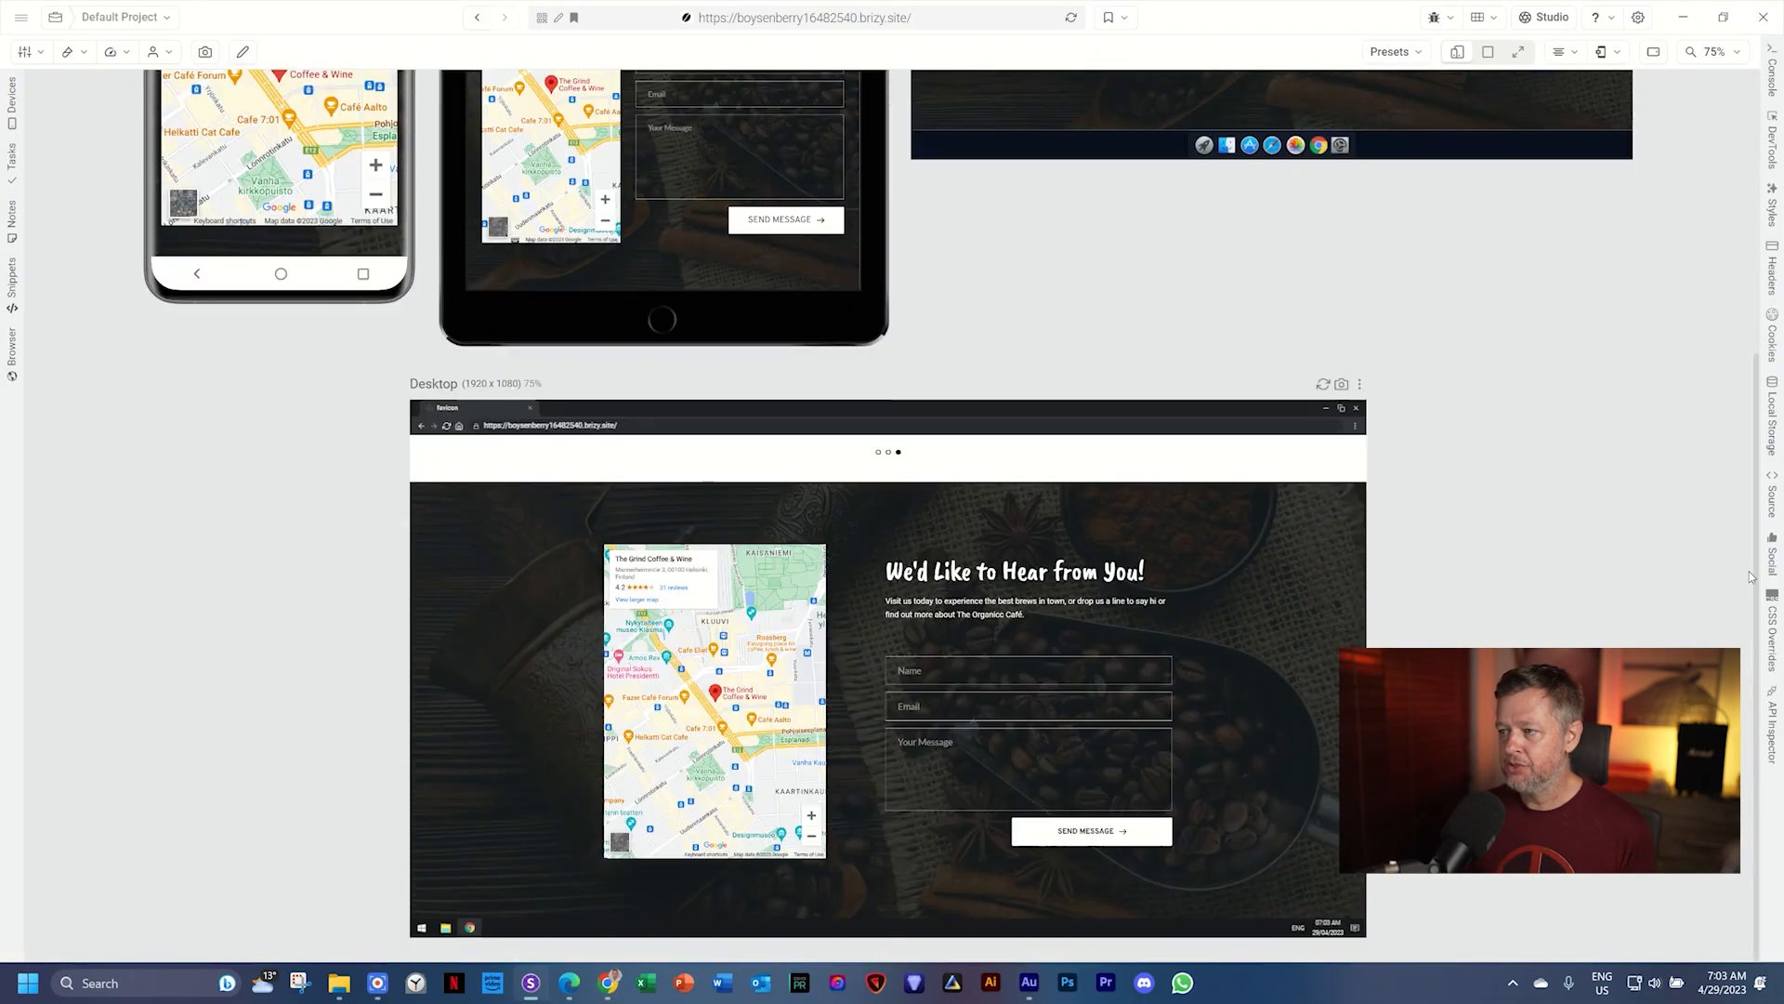
scroll(1278, 627, "up", 15)
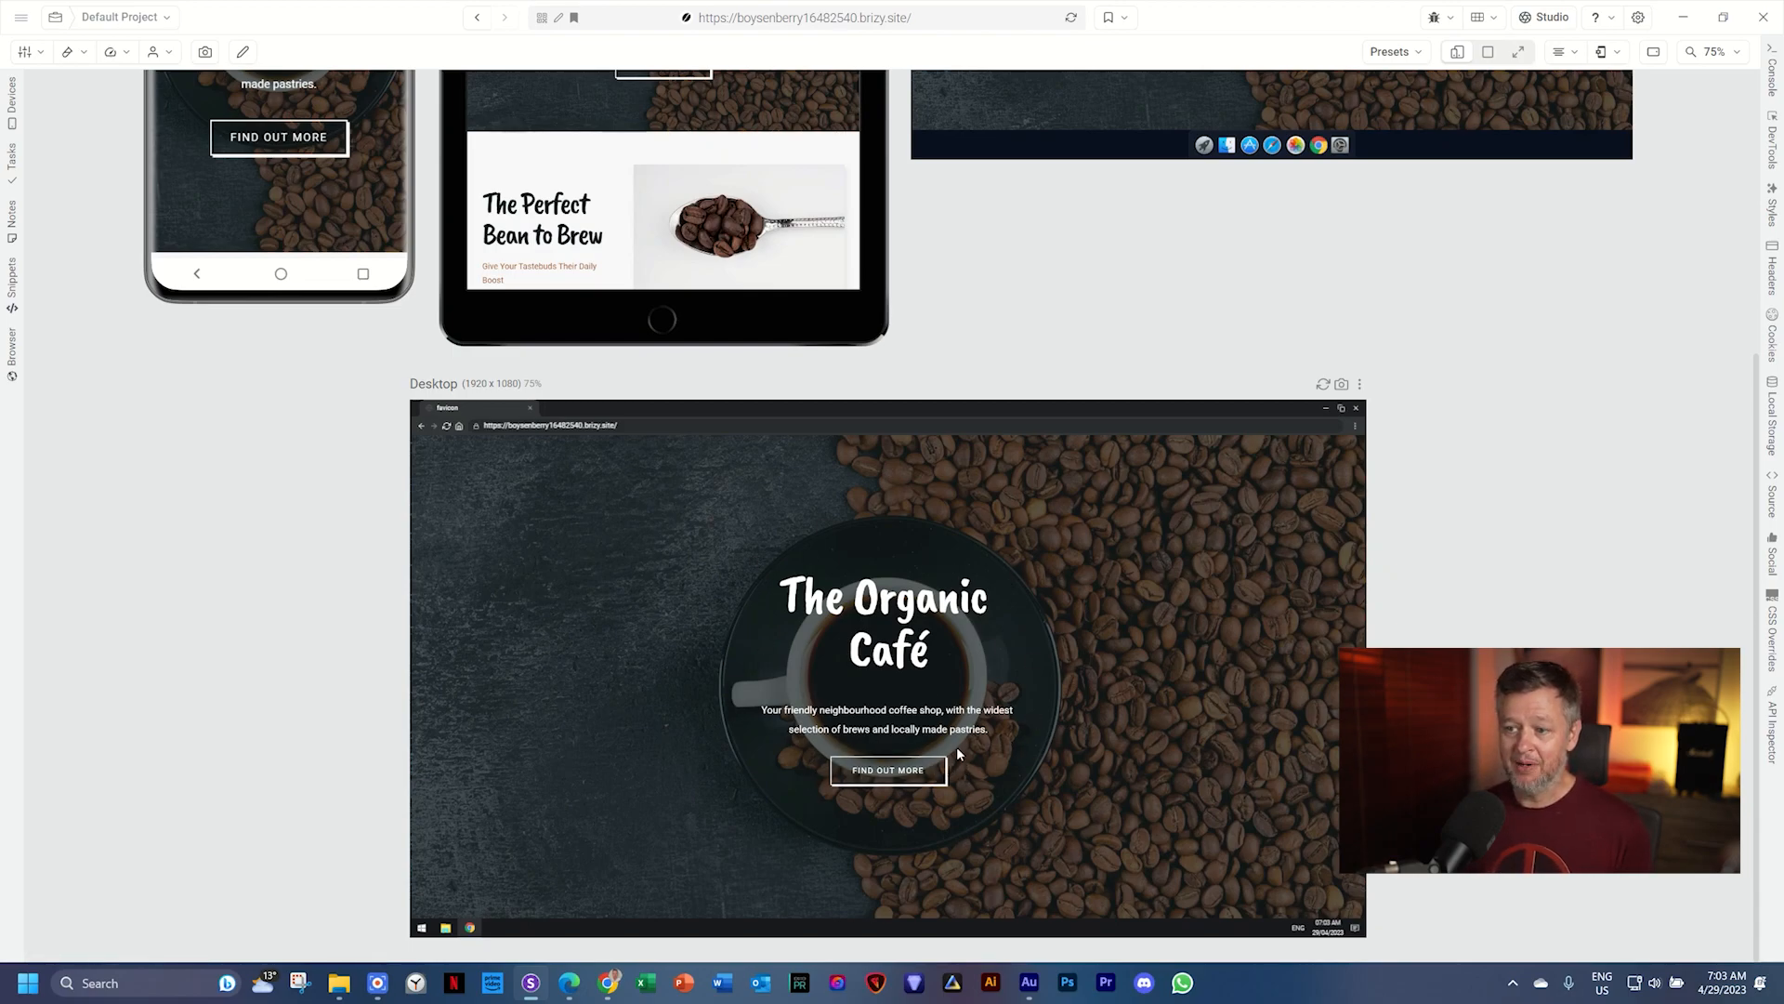
key("alt+Tab")
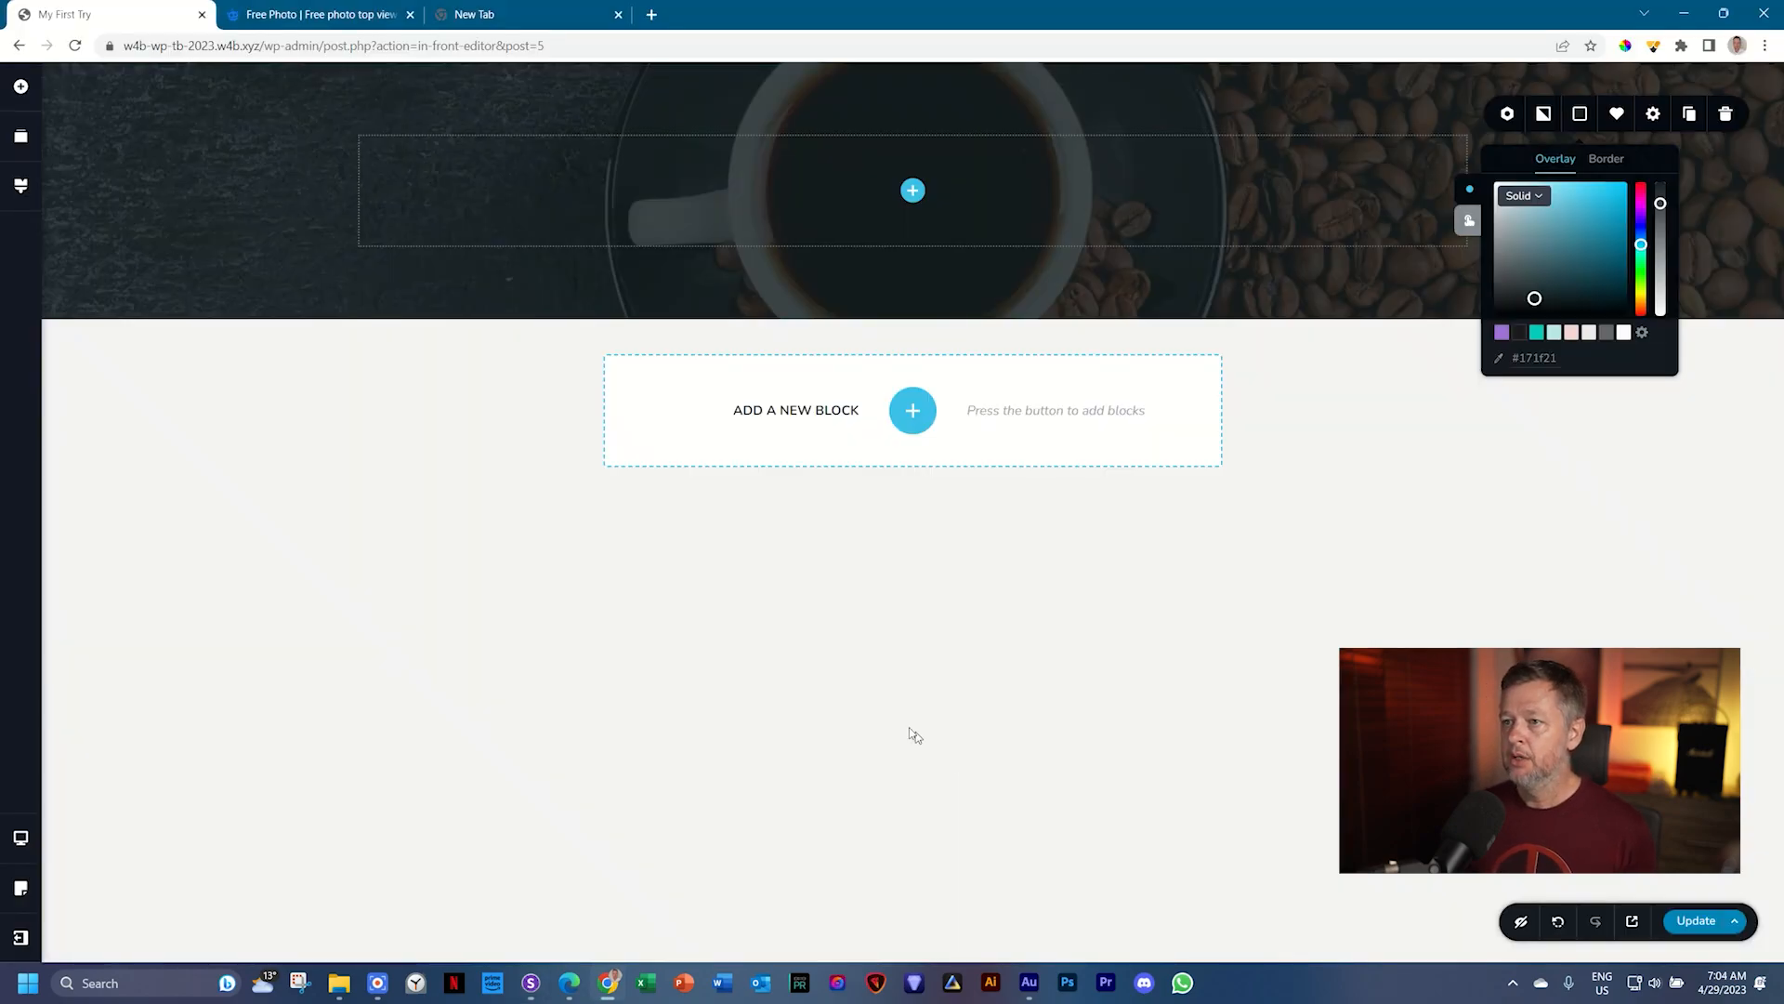
Step: Add a Text element to the hero block and set its text colour to white, #FFFFFF
left_click(913, 190)
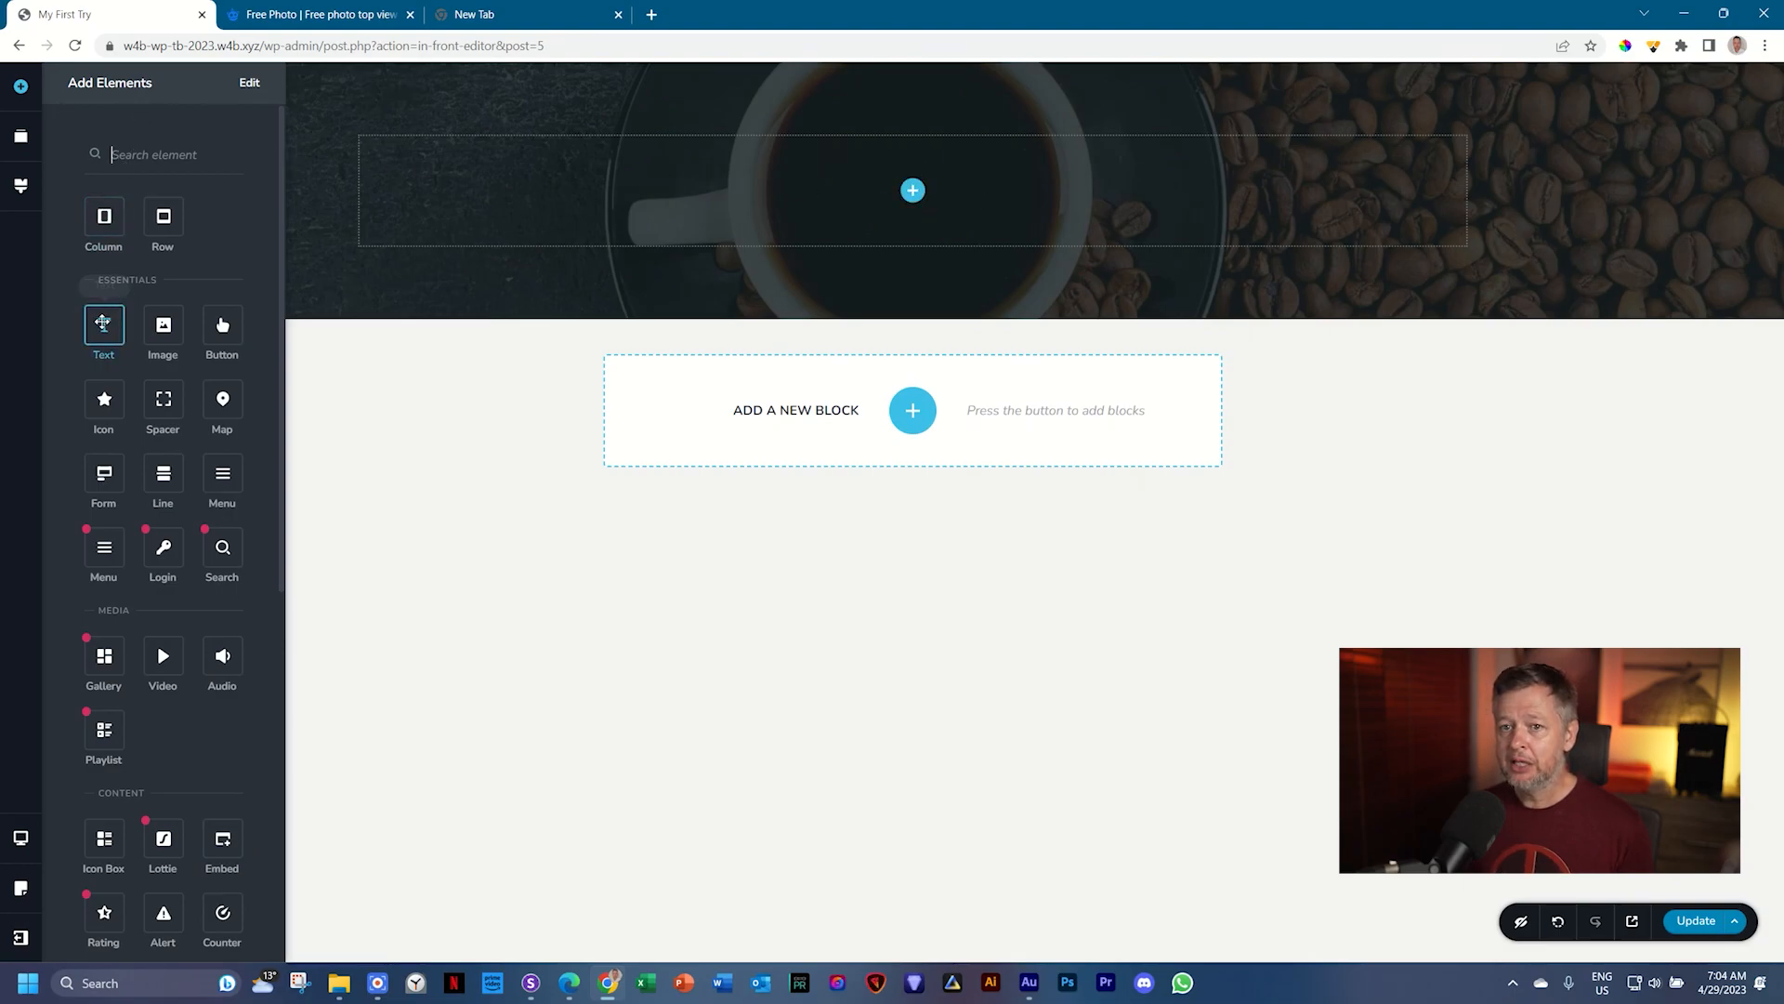
left_click_drag(102, 322, 914, 189)
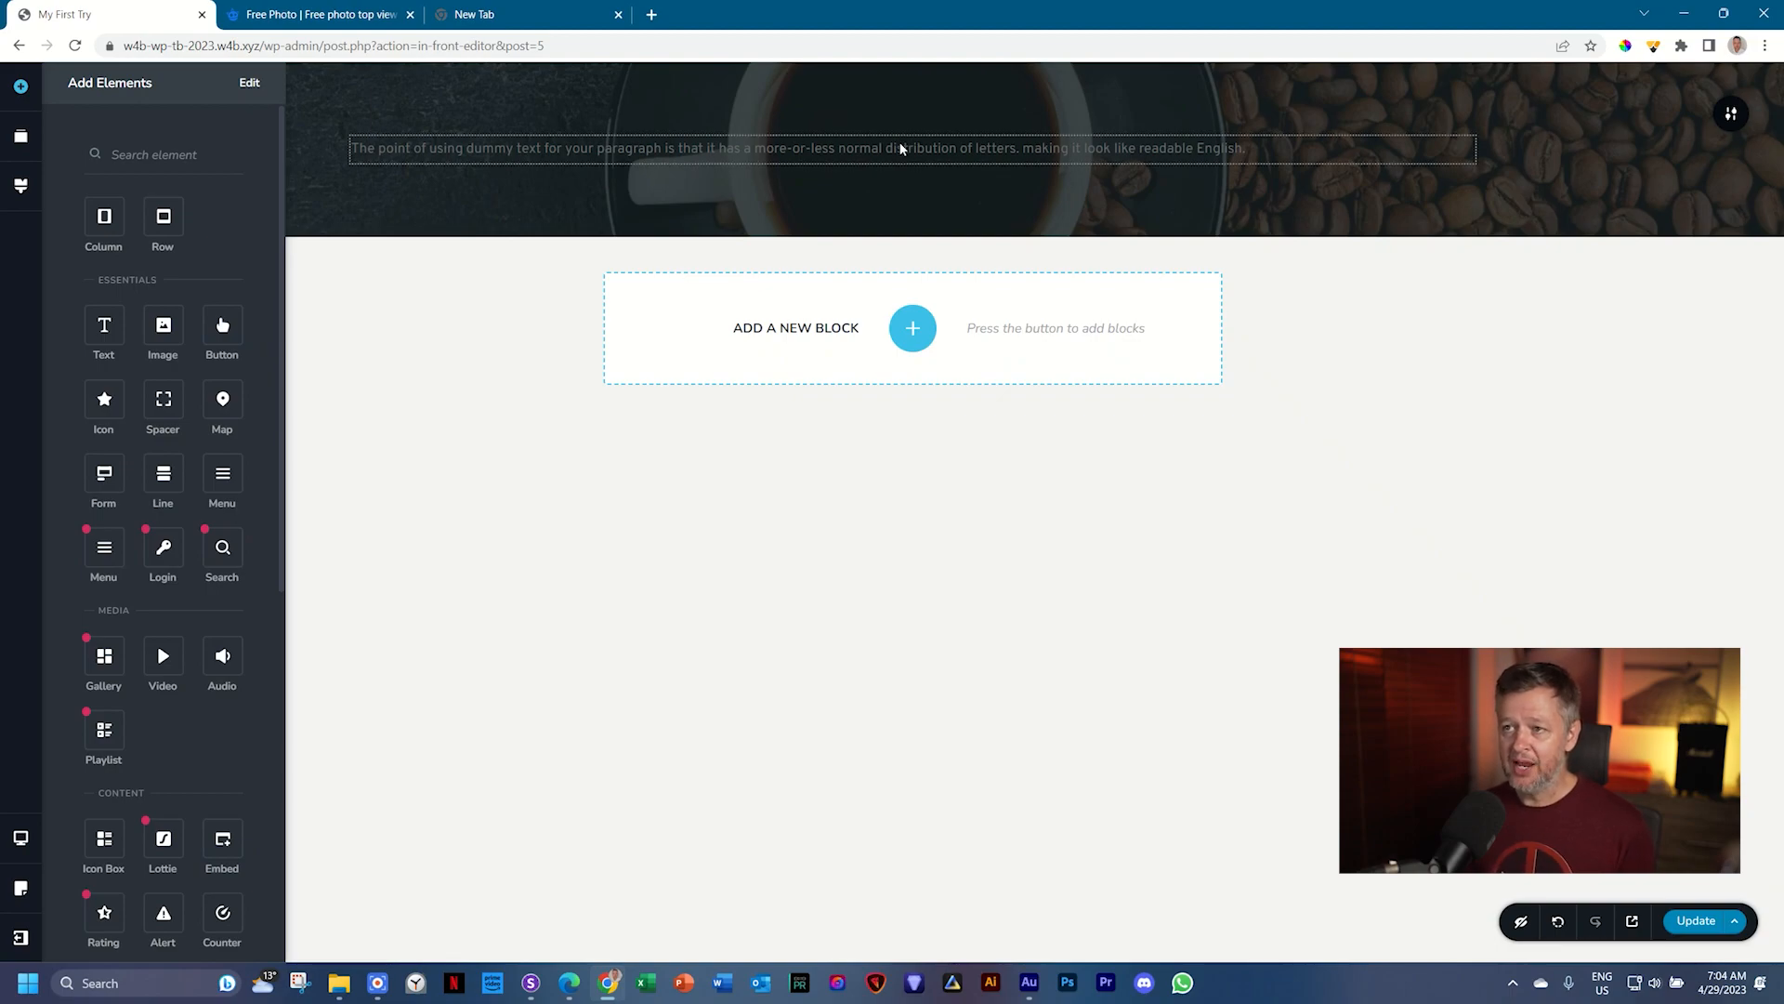
left_click(900, 148)
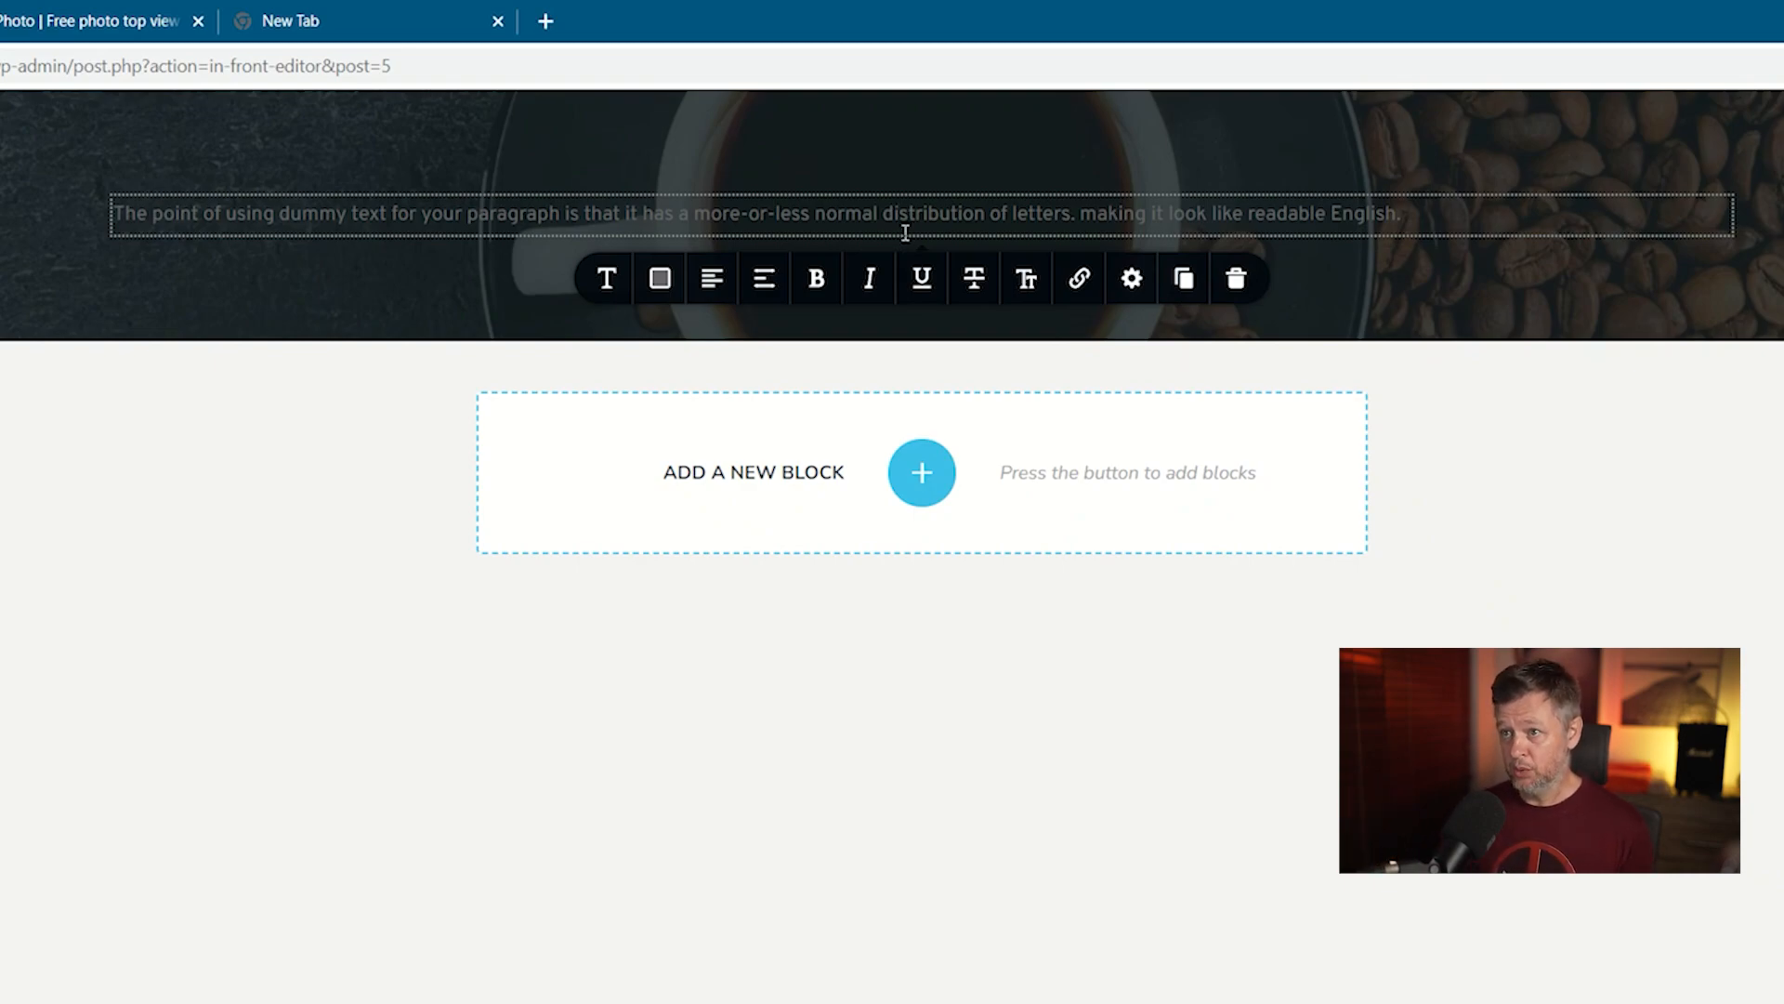
left_click(663, 284)
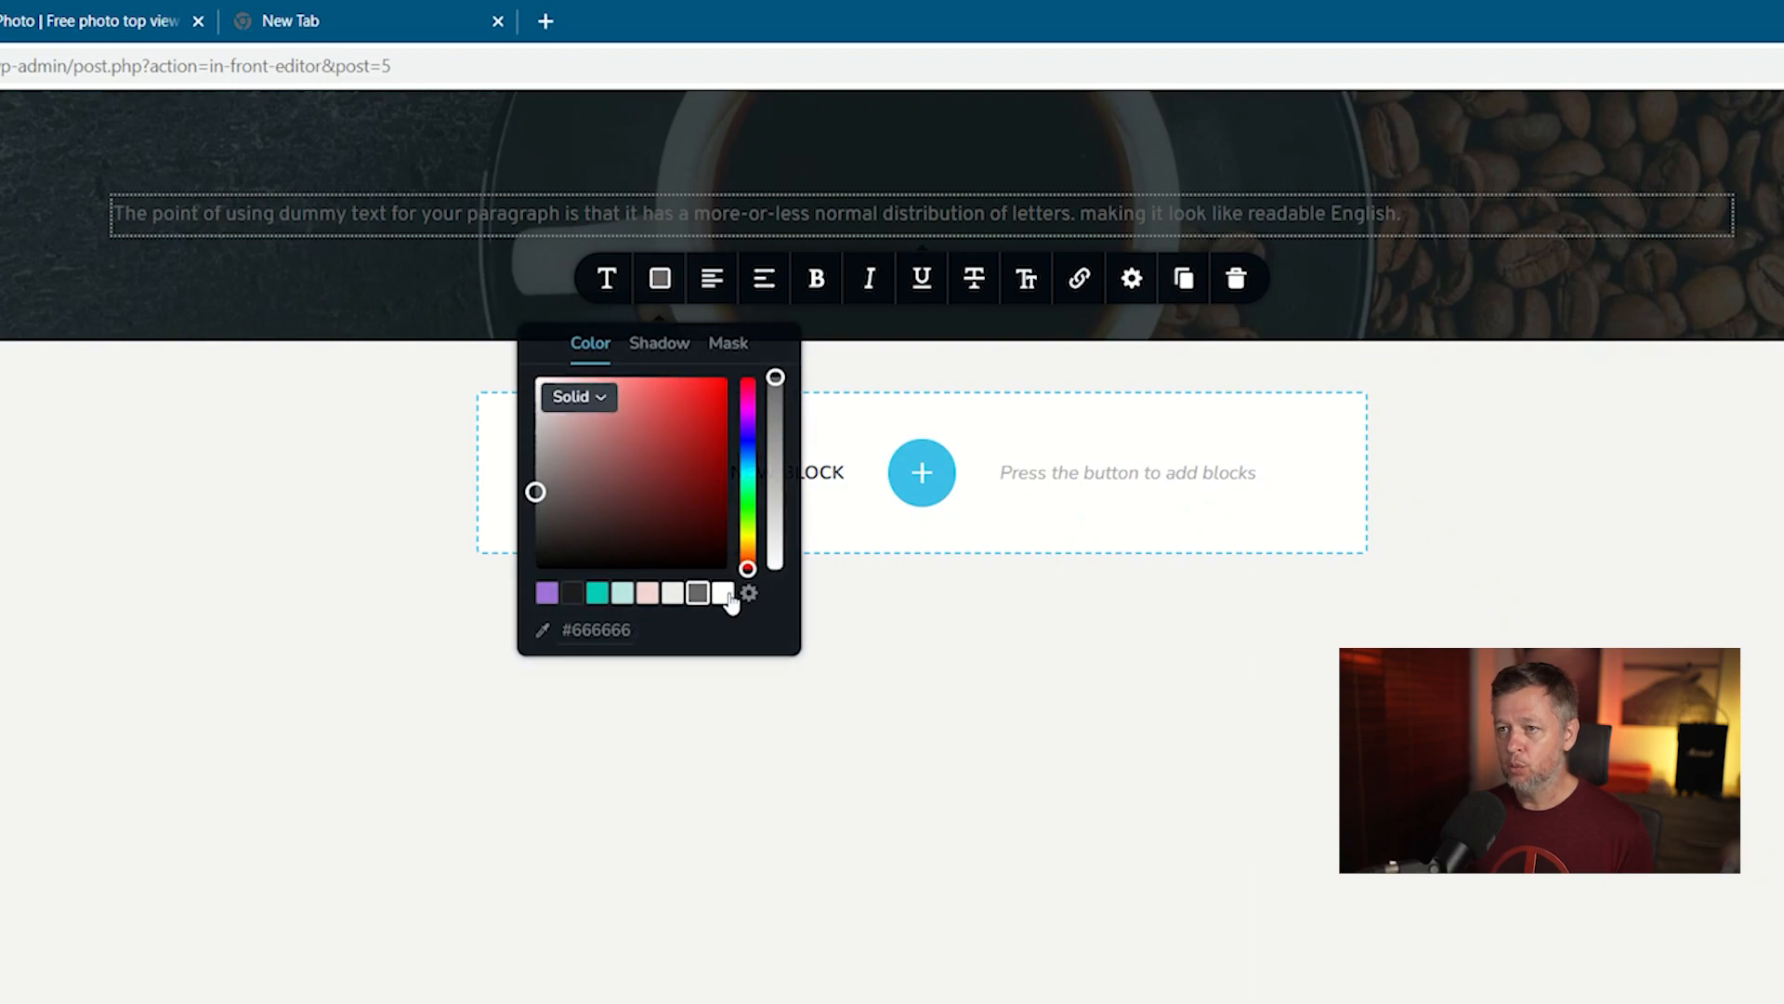
left_click(723, 593)
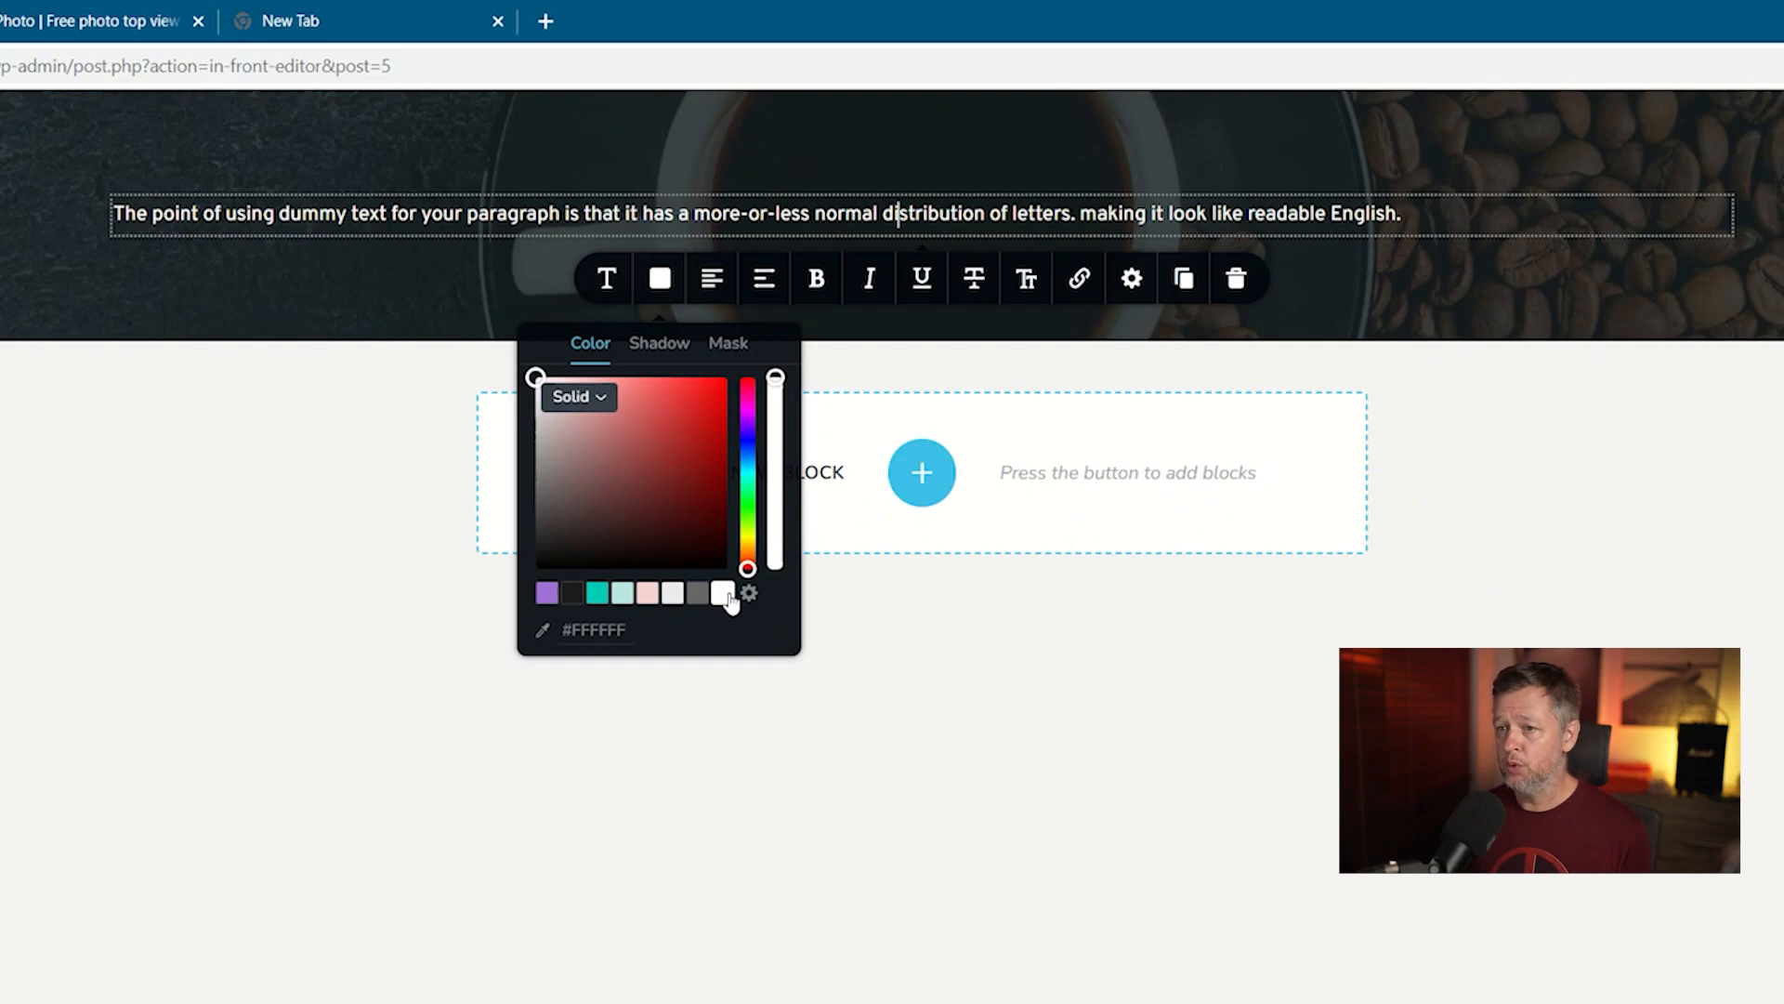
left_click(865, 215)
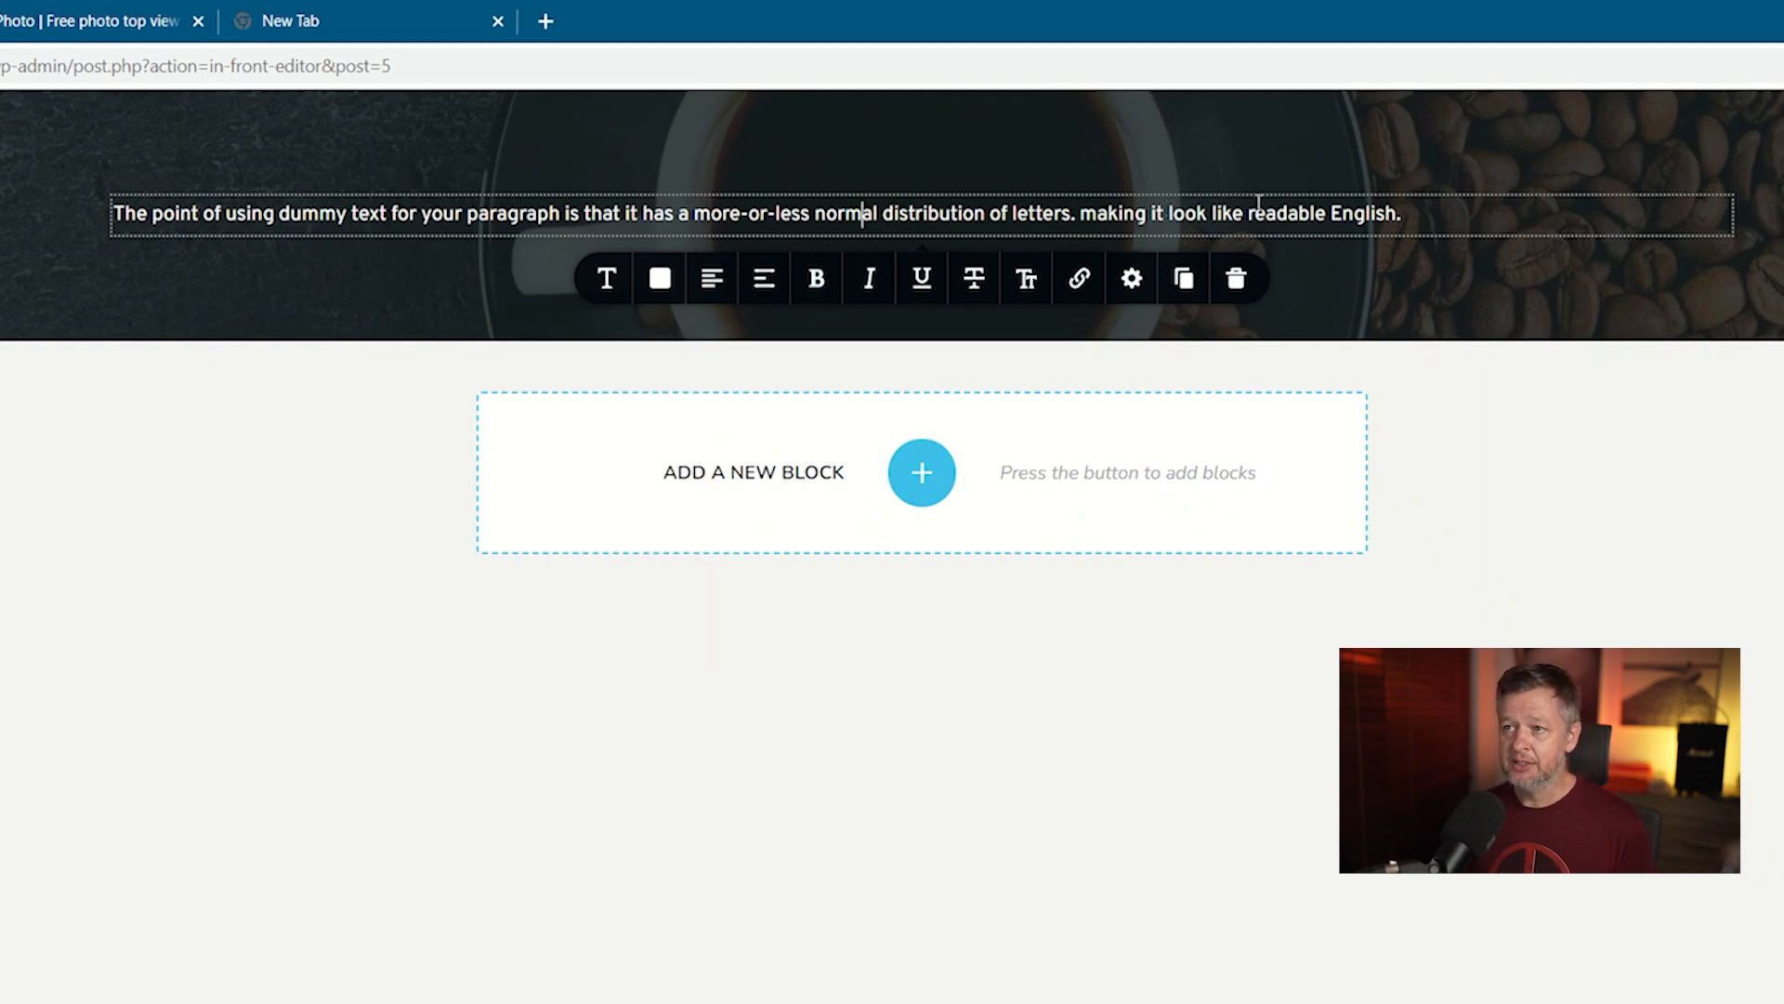
Step: Replace the placeholder text with "The Organic Café" and centre-align it
triple_click(841, 213)
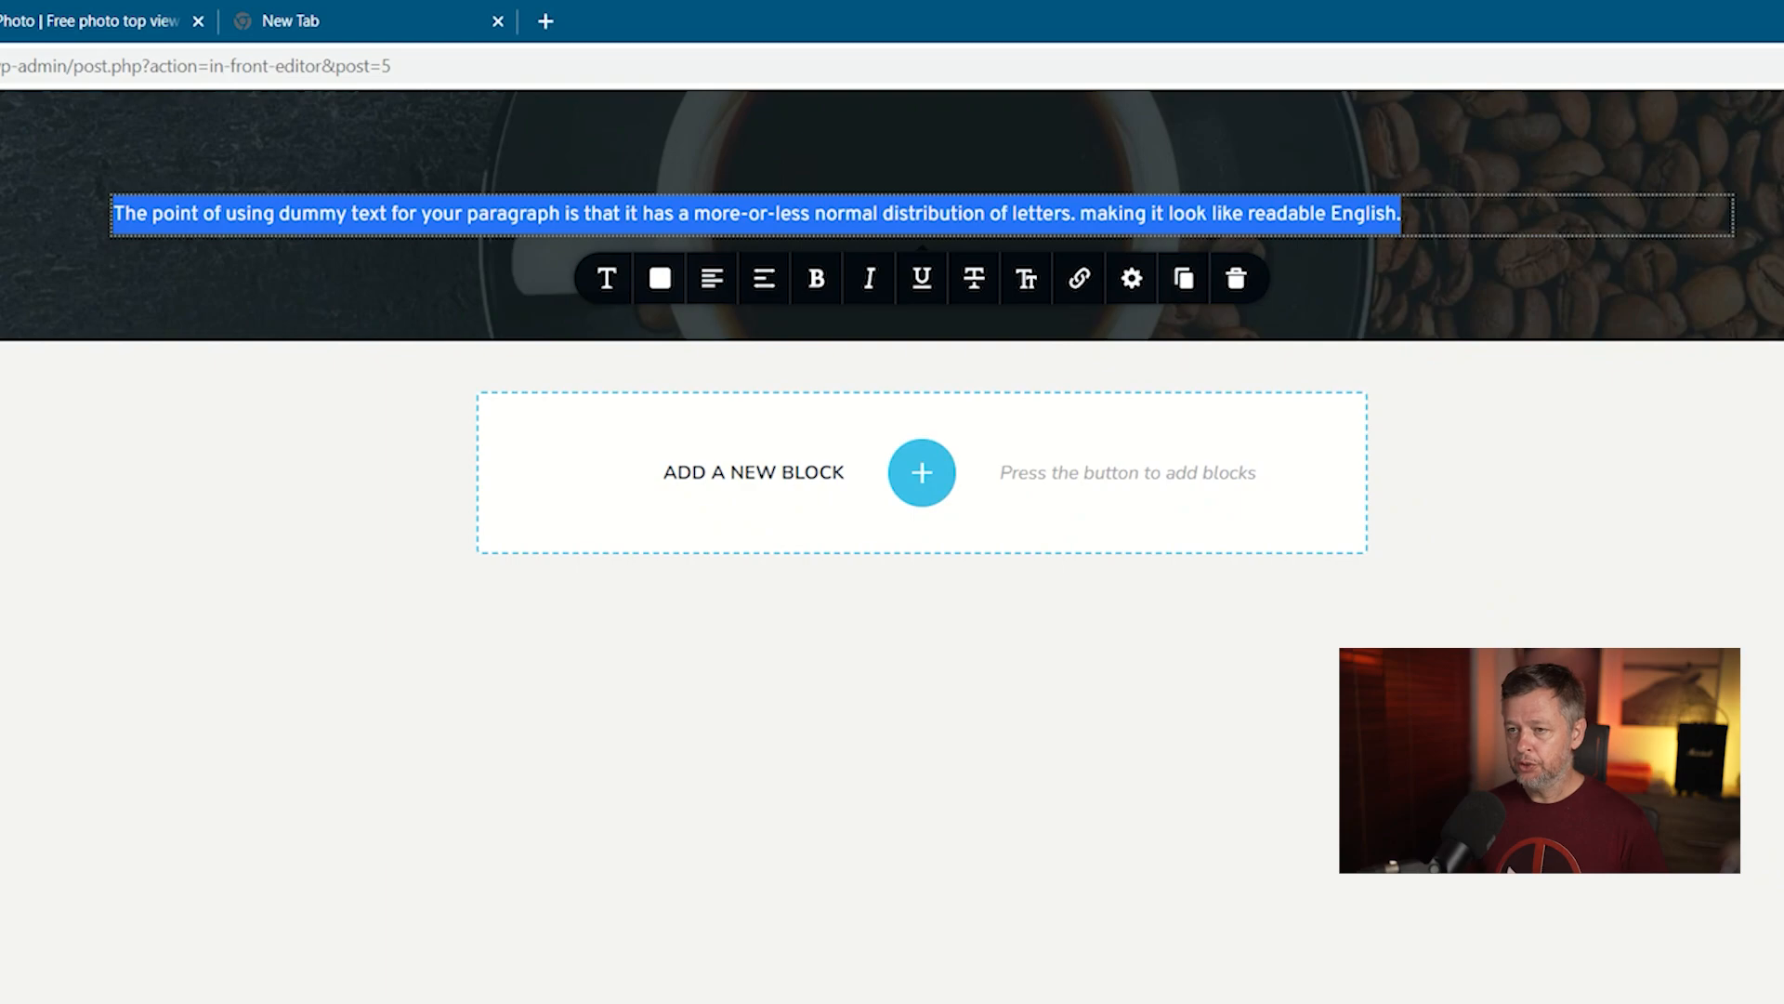
type("The Organic Caf")
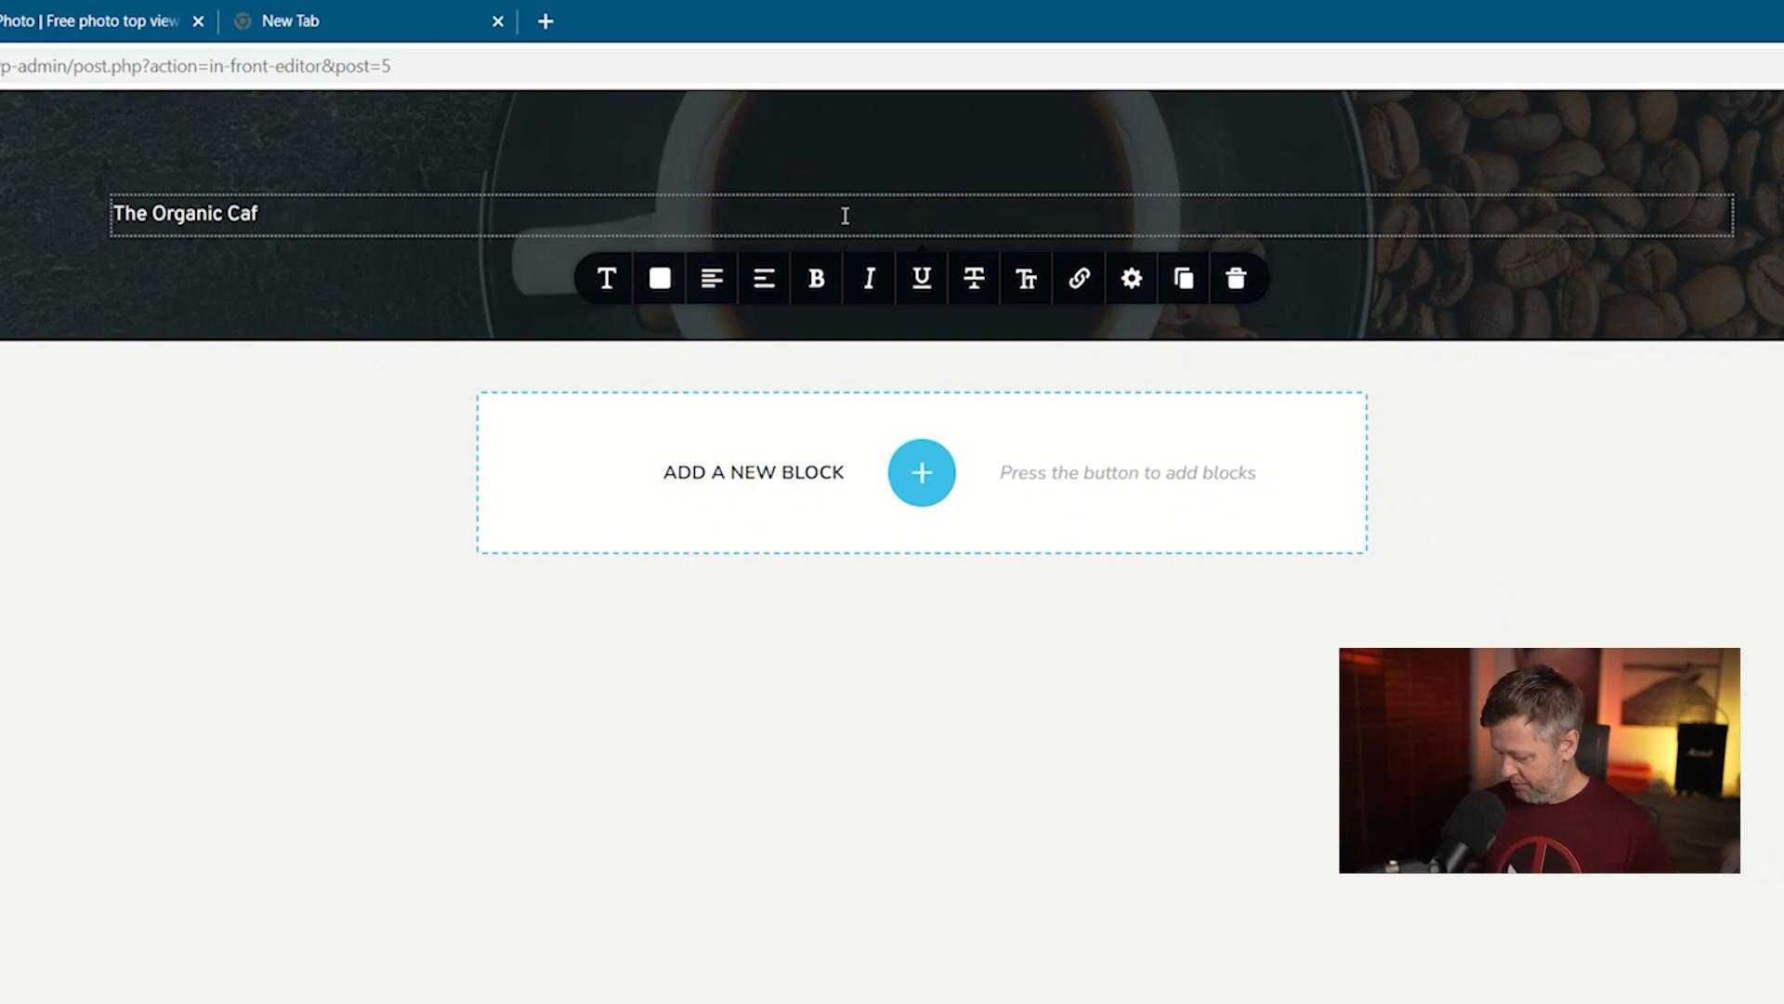
type("é")
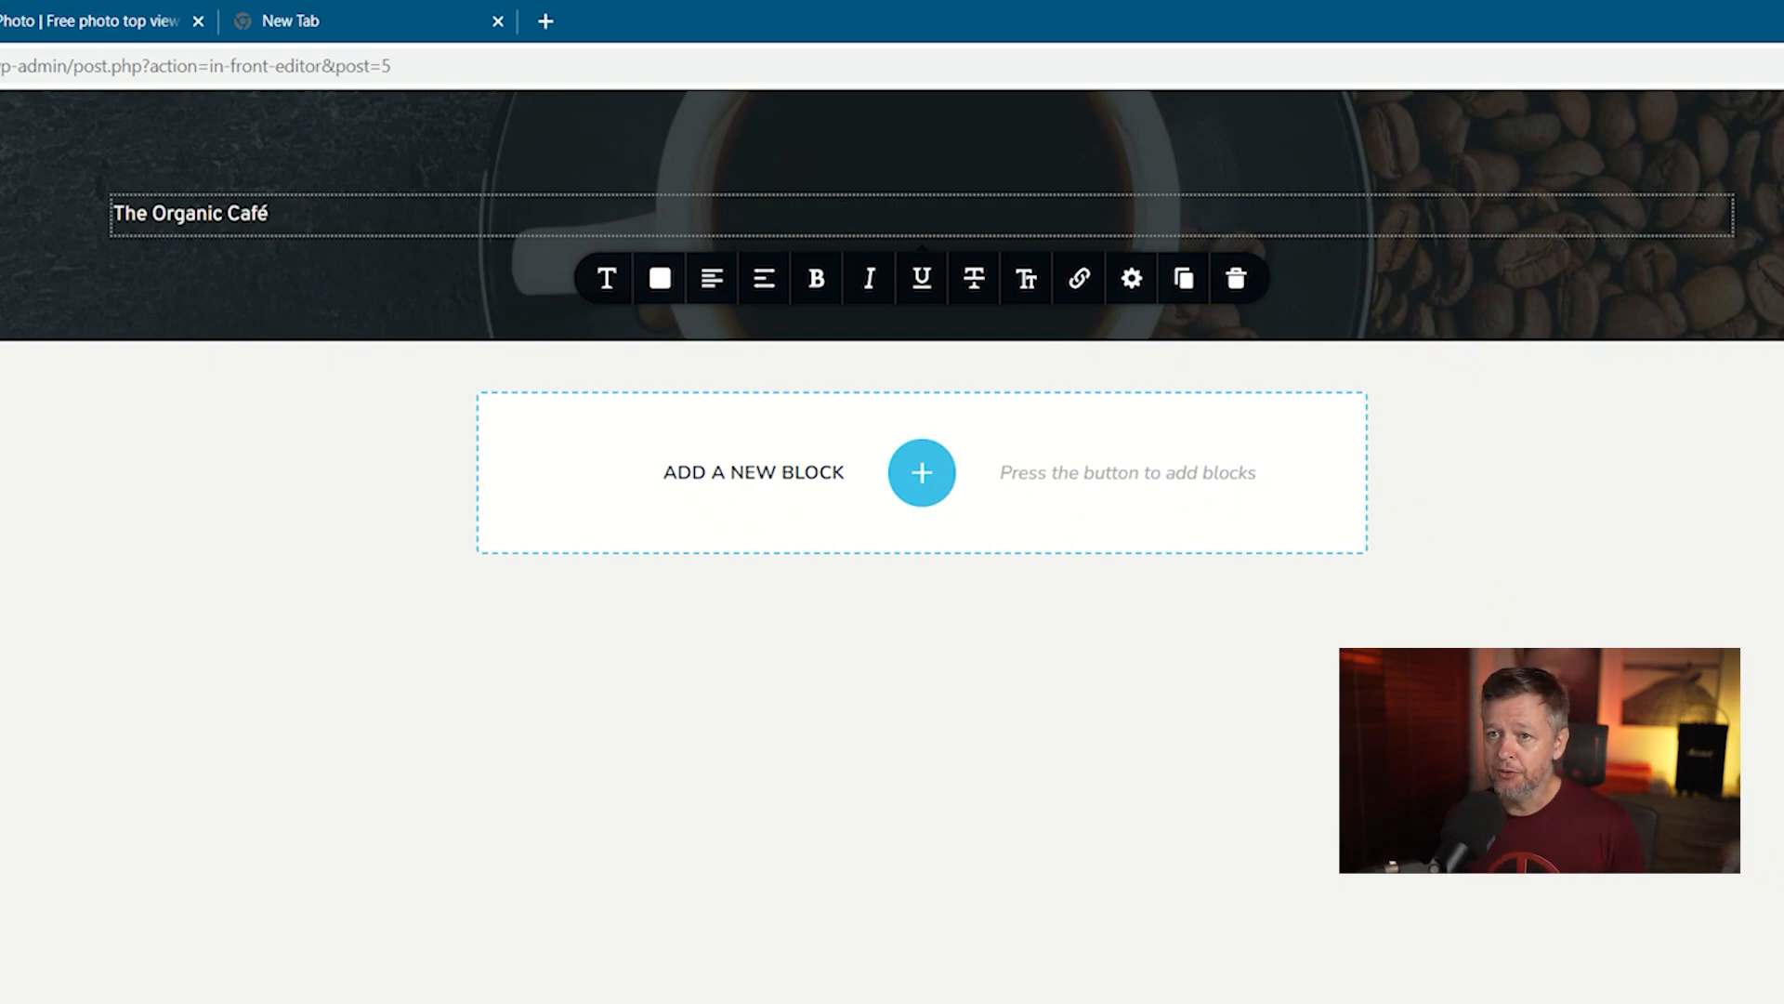
left_click(713, 279)
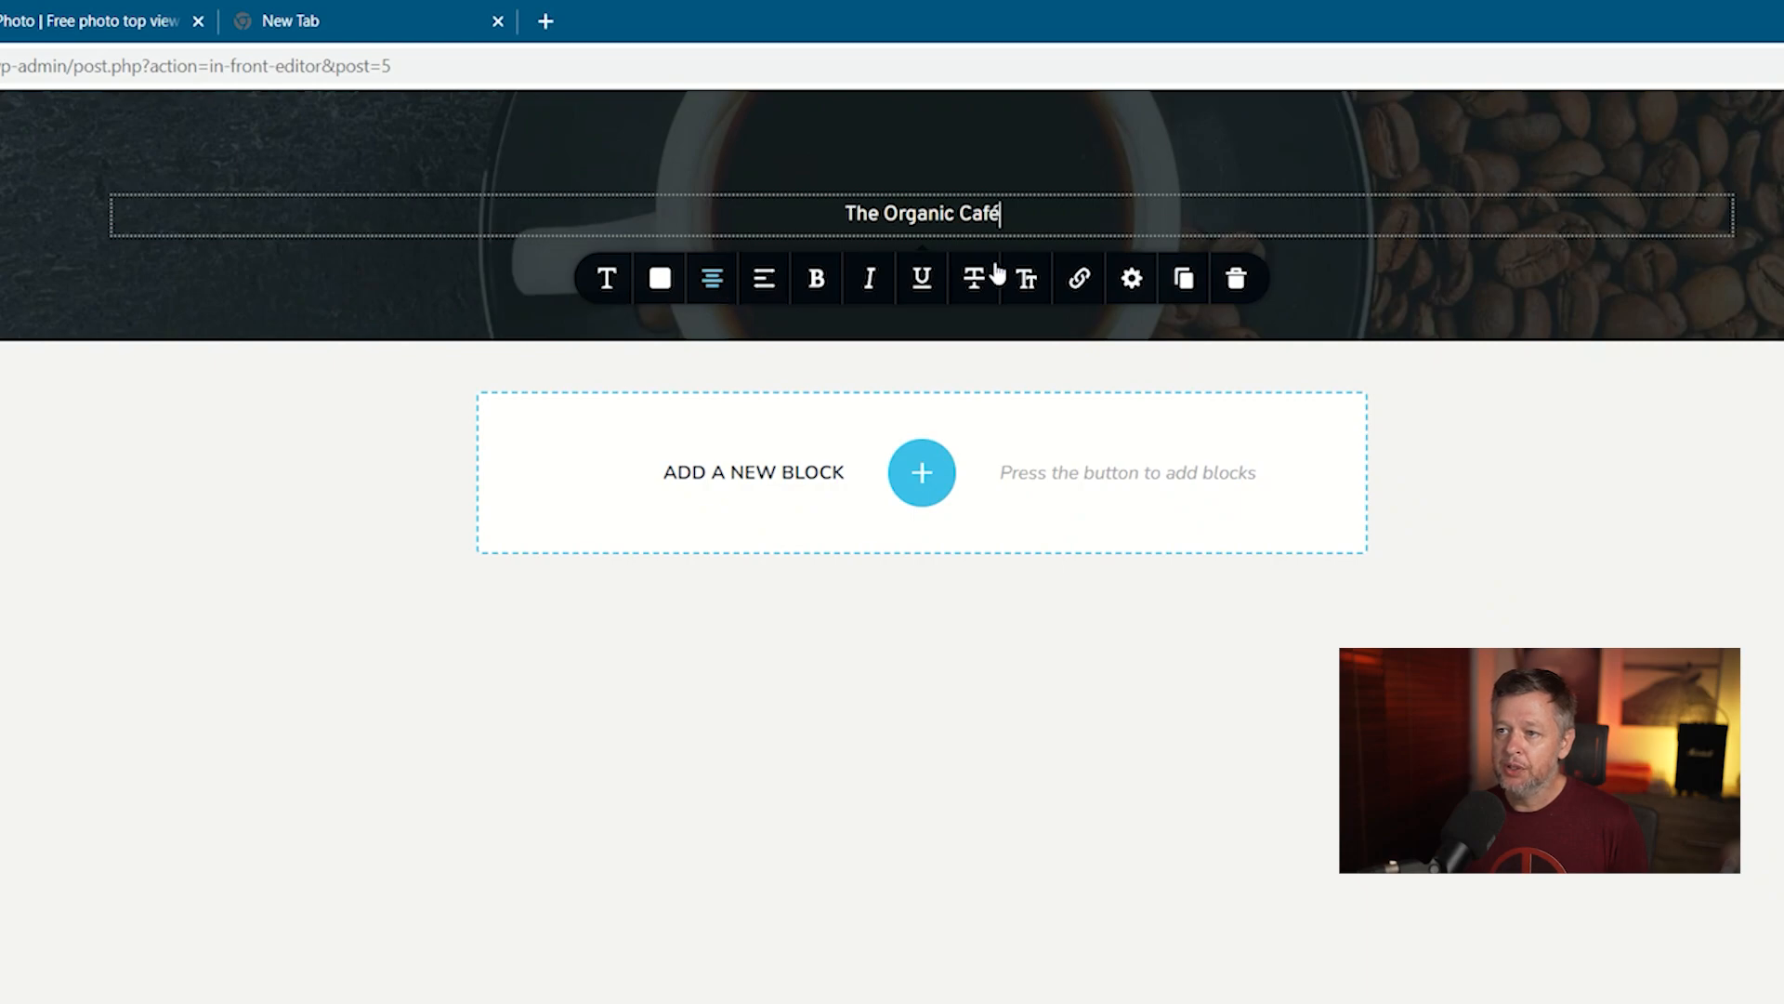
Step: Look through the title's available fonts and add the Google font Caveat Brush to the font list
left_click(607, 281)
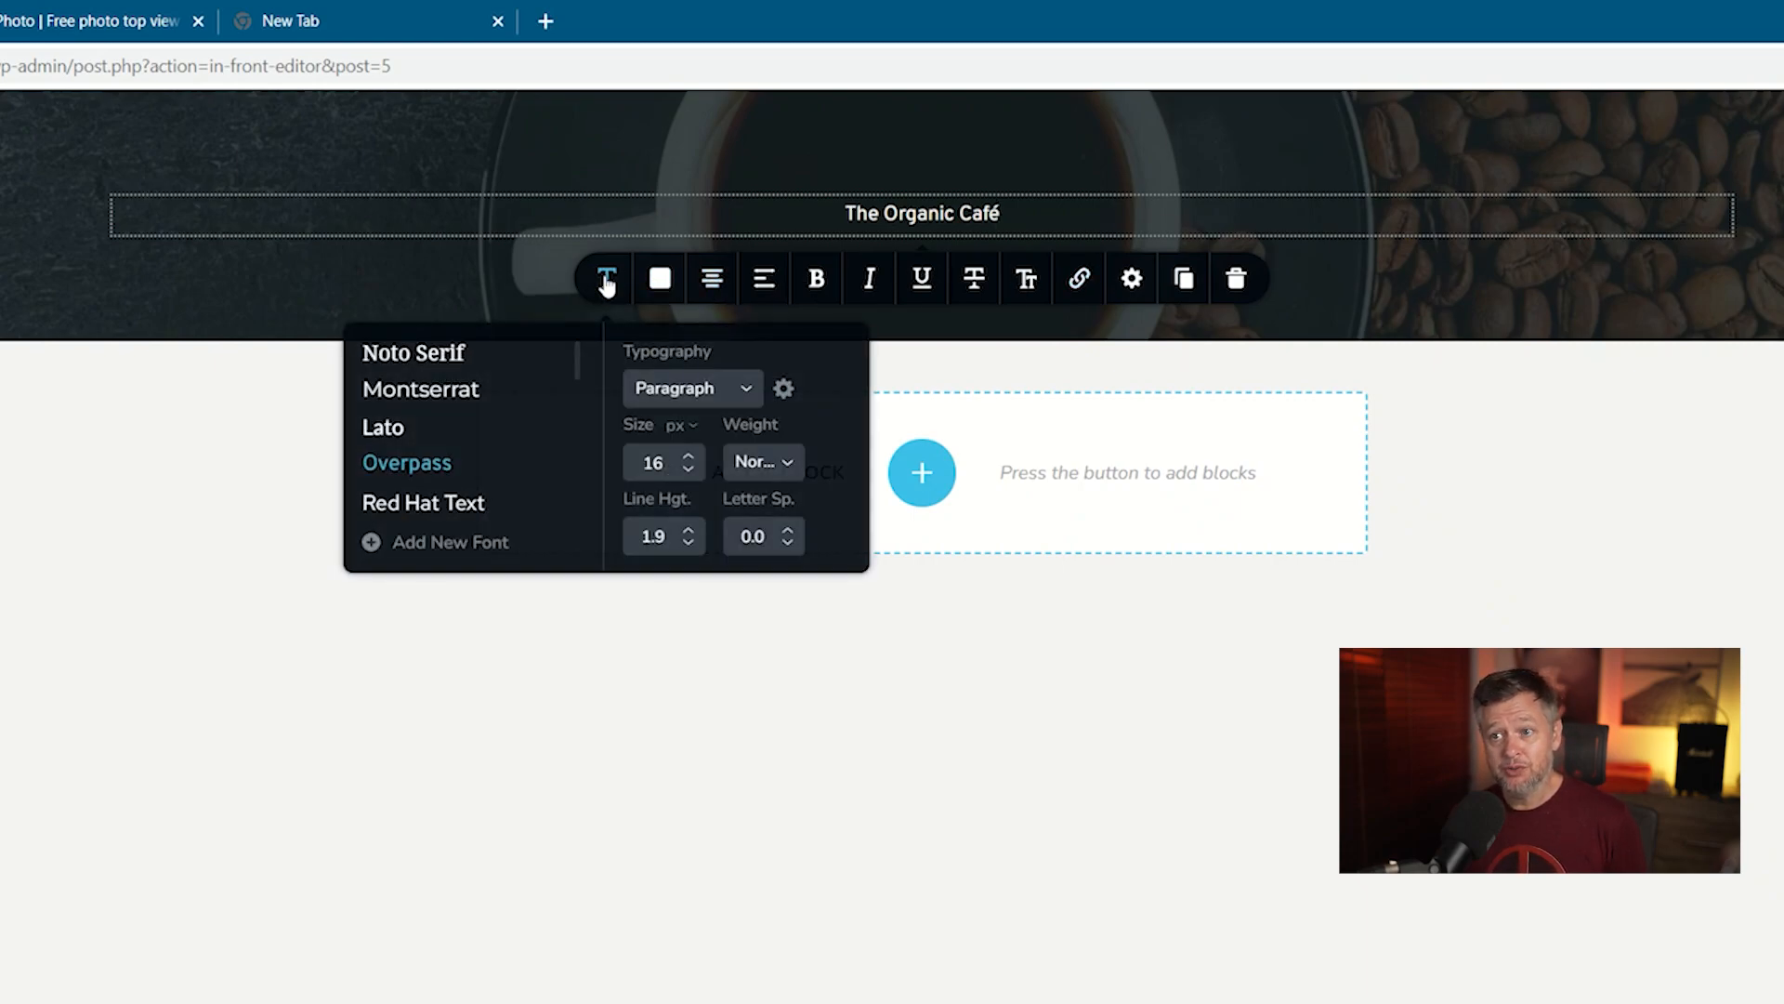
scroll(484, 432, "down", 5)
scroll(489, 439, "up", 4)
scroll(486, 409, "up", 2)
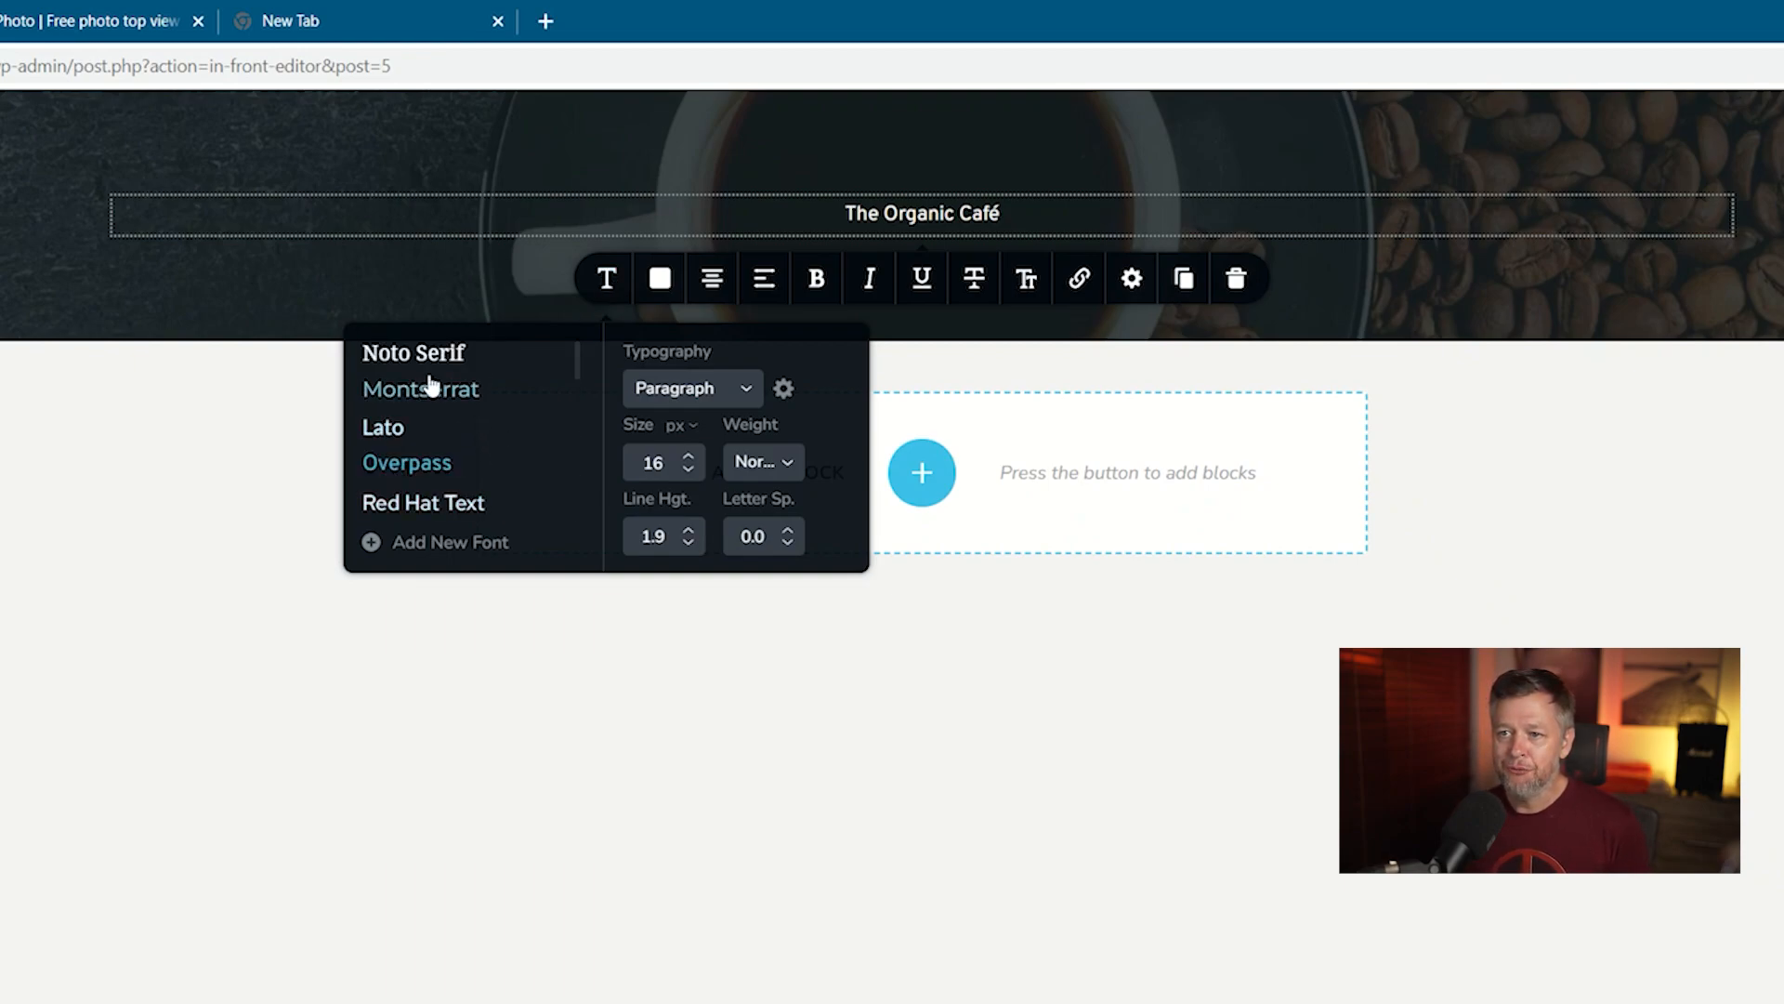
scroll(399, 372, "down", 6)
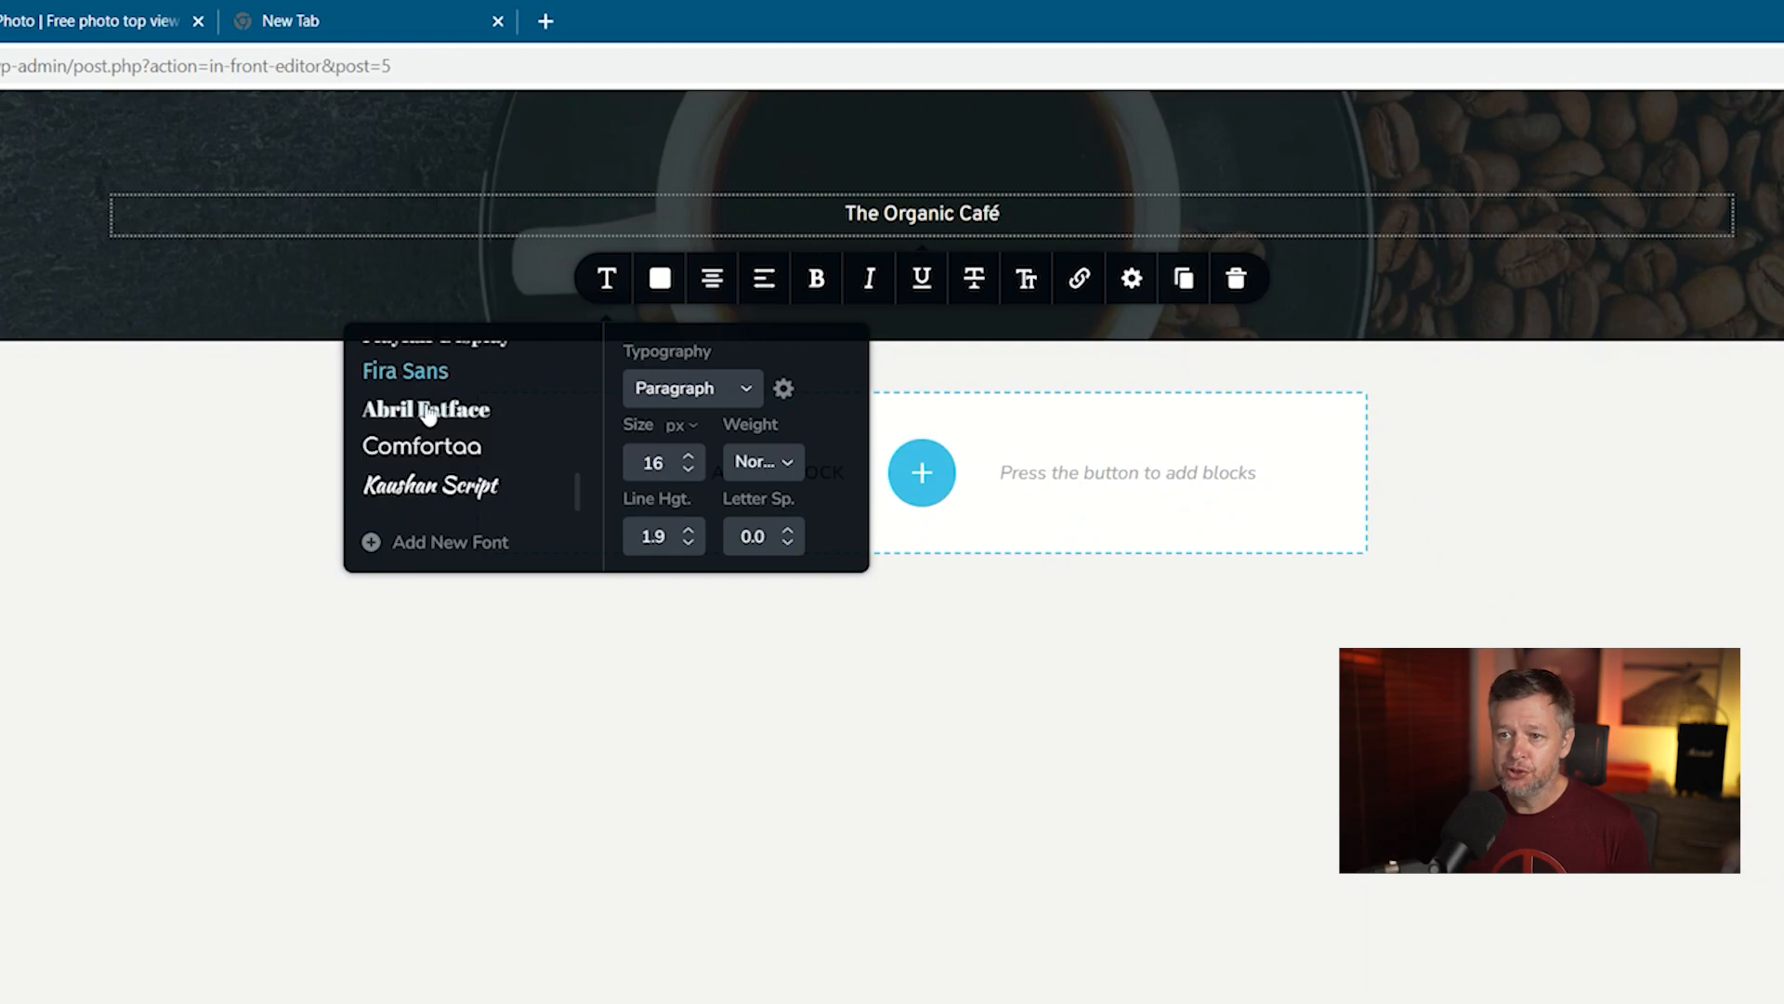
scroll(418, 399, "up", 5)
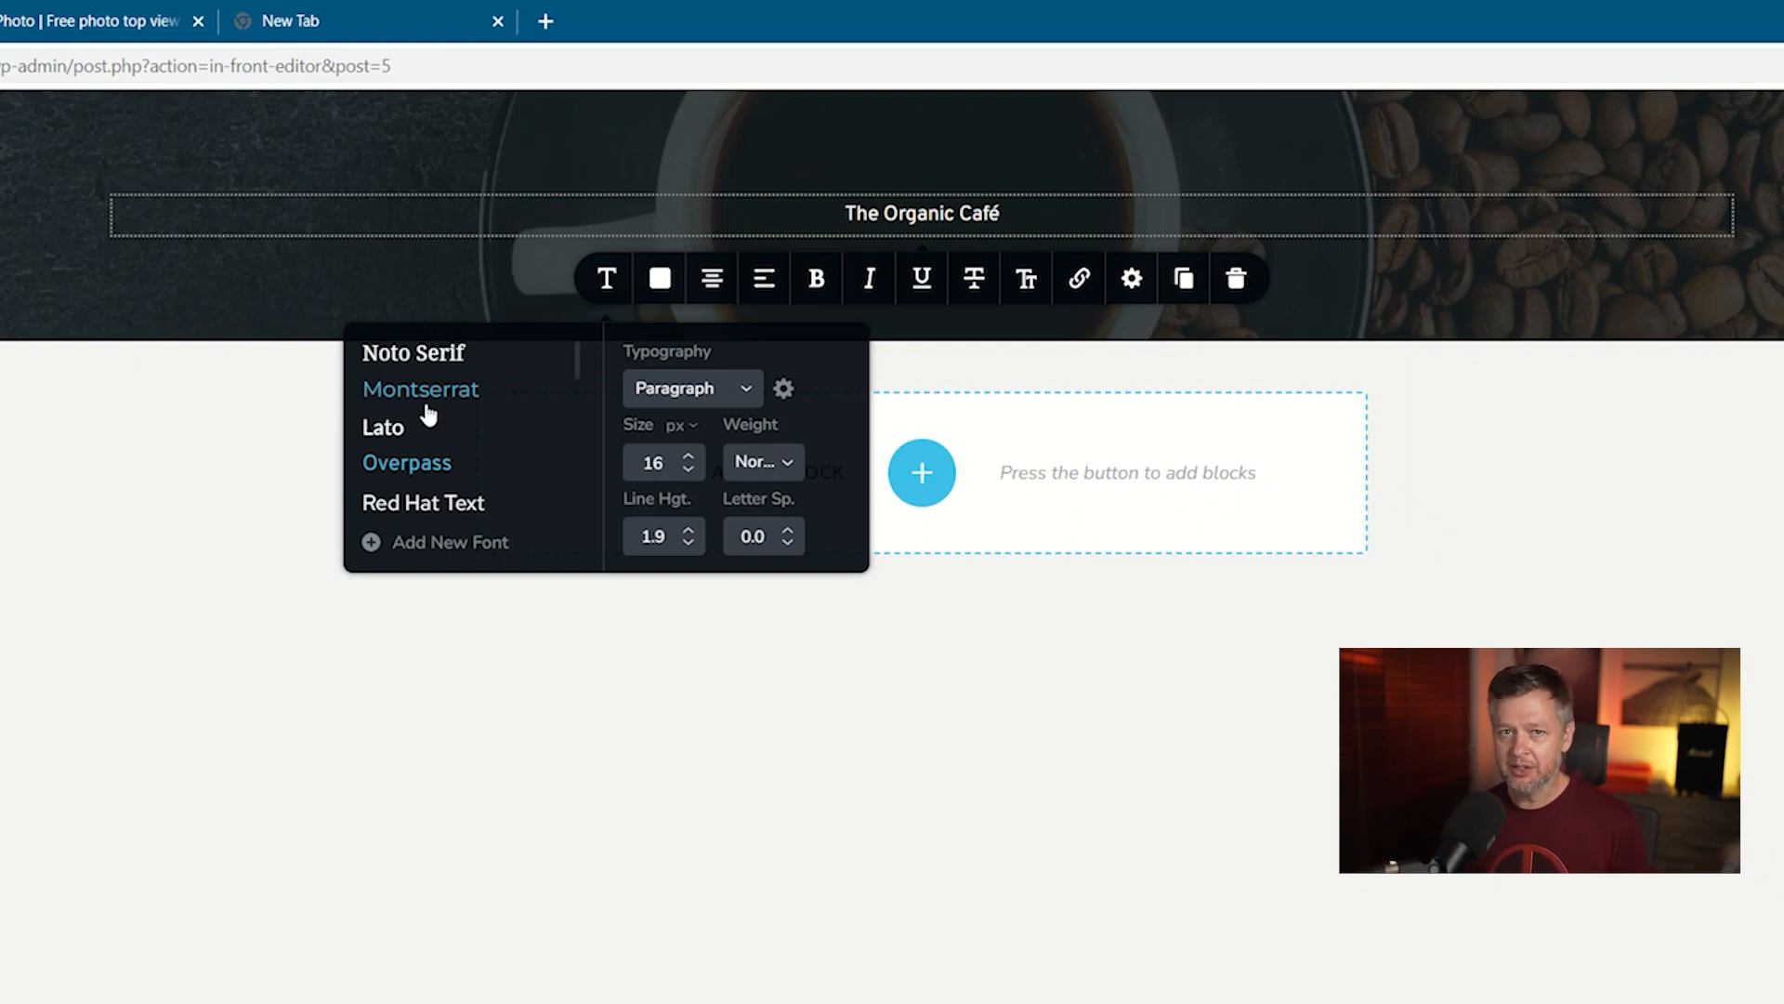
left_click(440, 542)
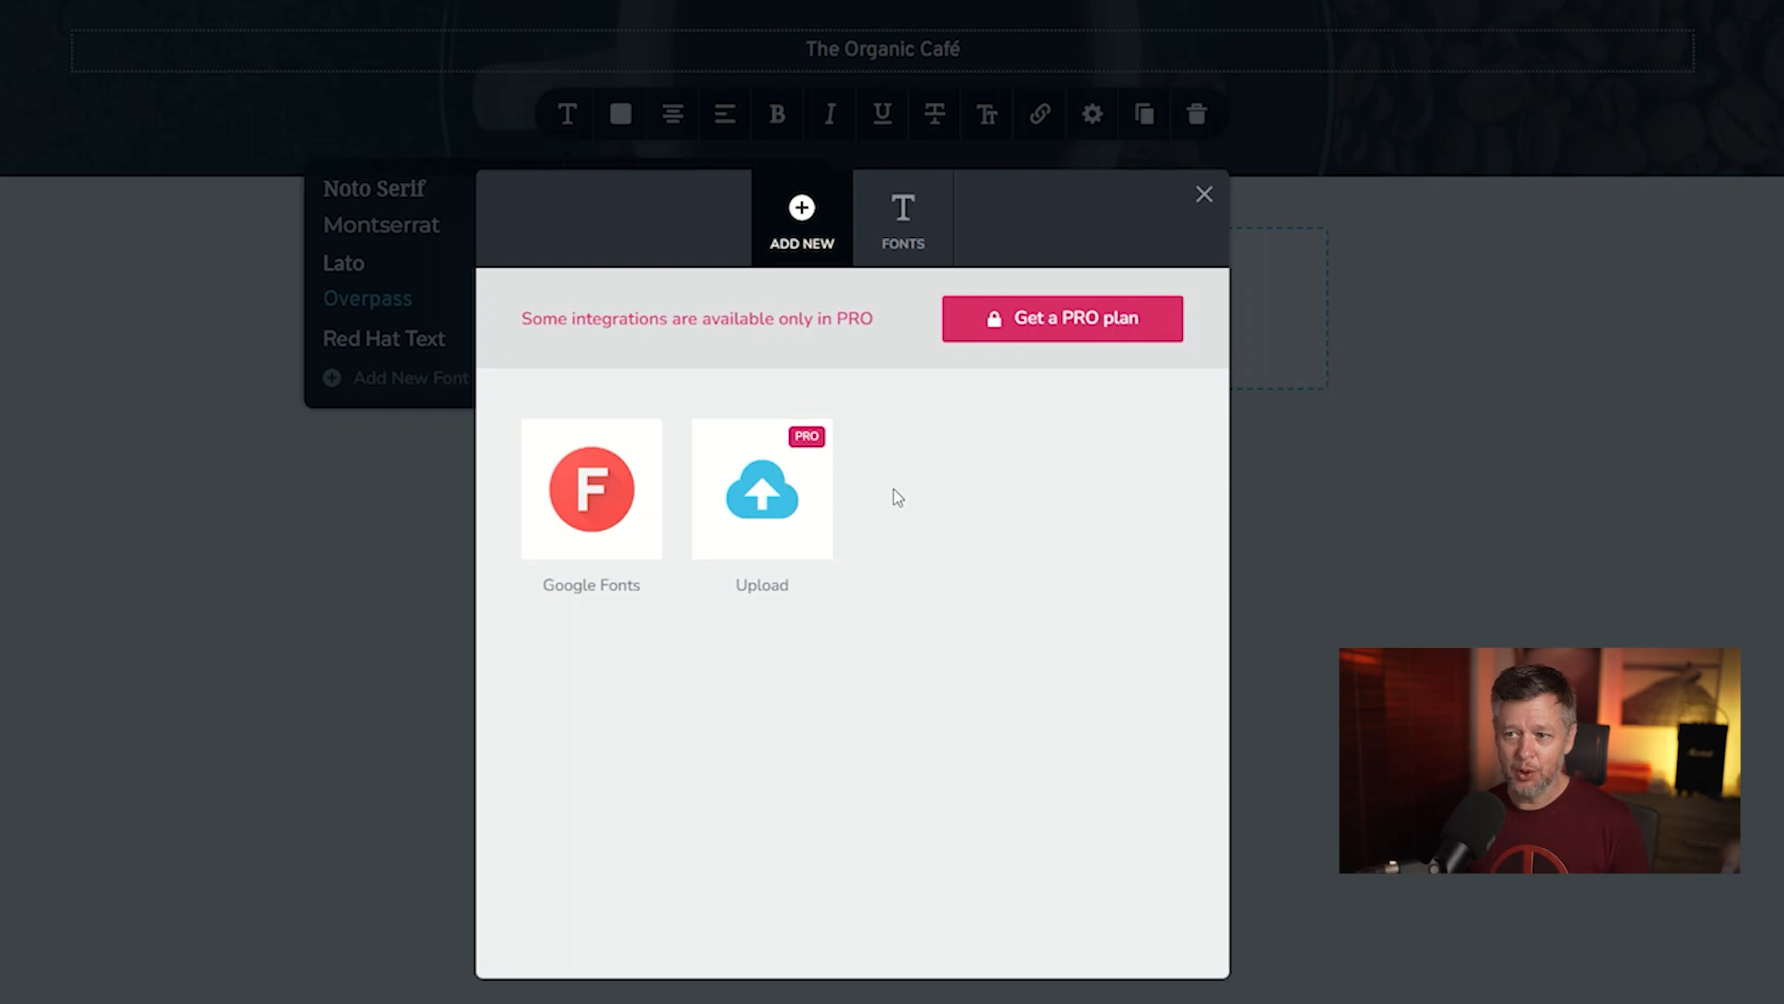
left_click(604, 519)
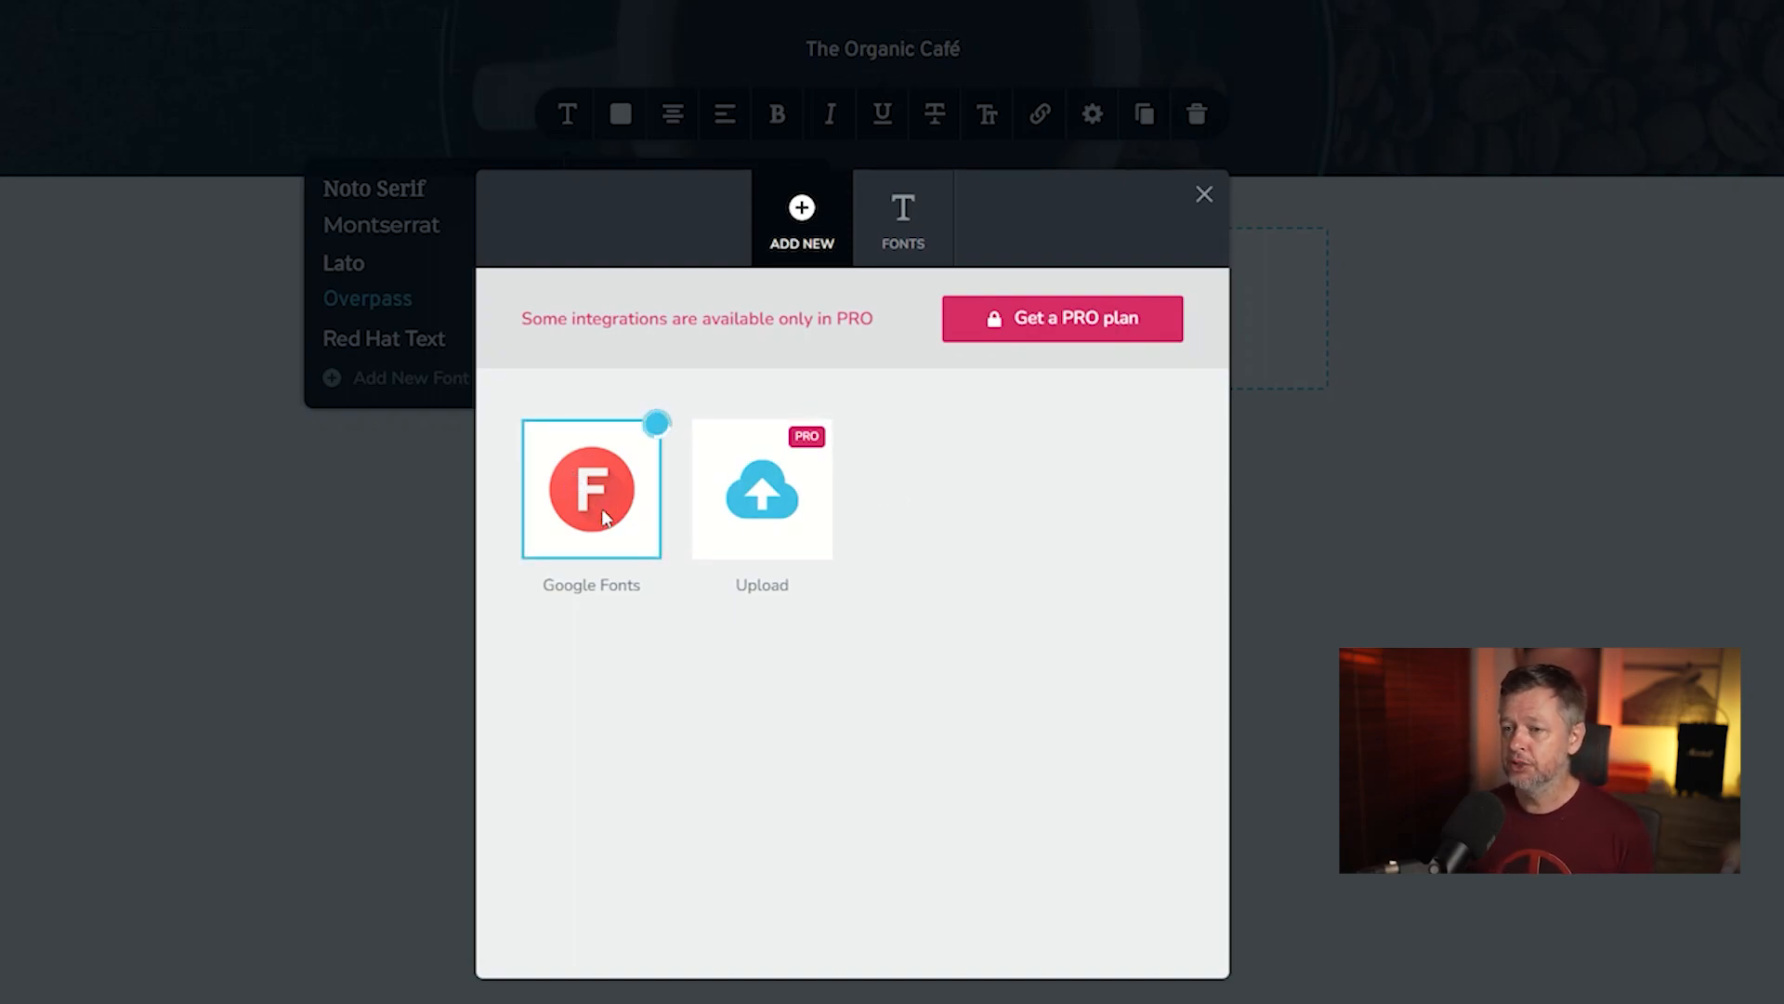
left_click(946, 447)
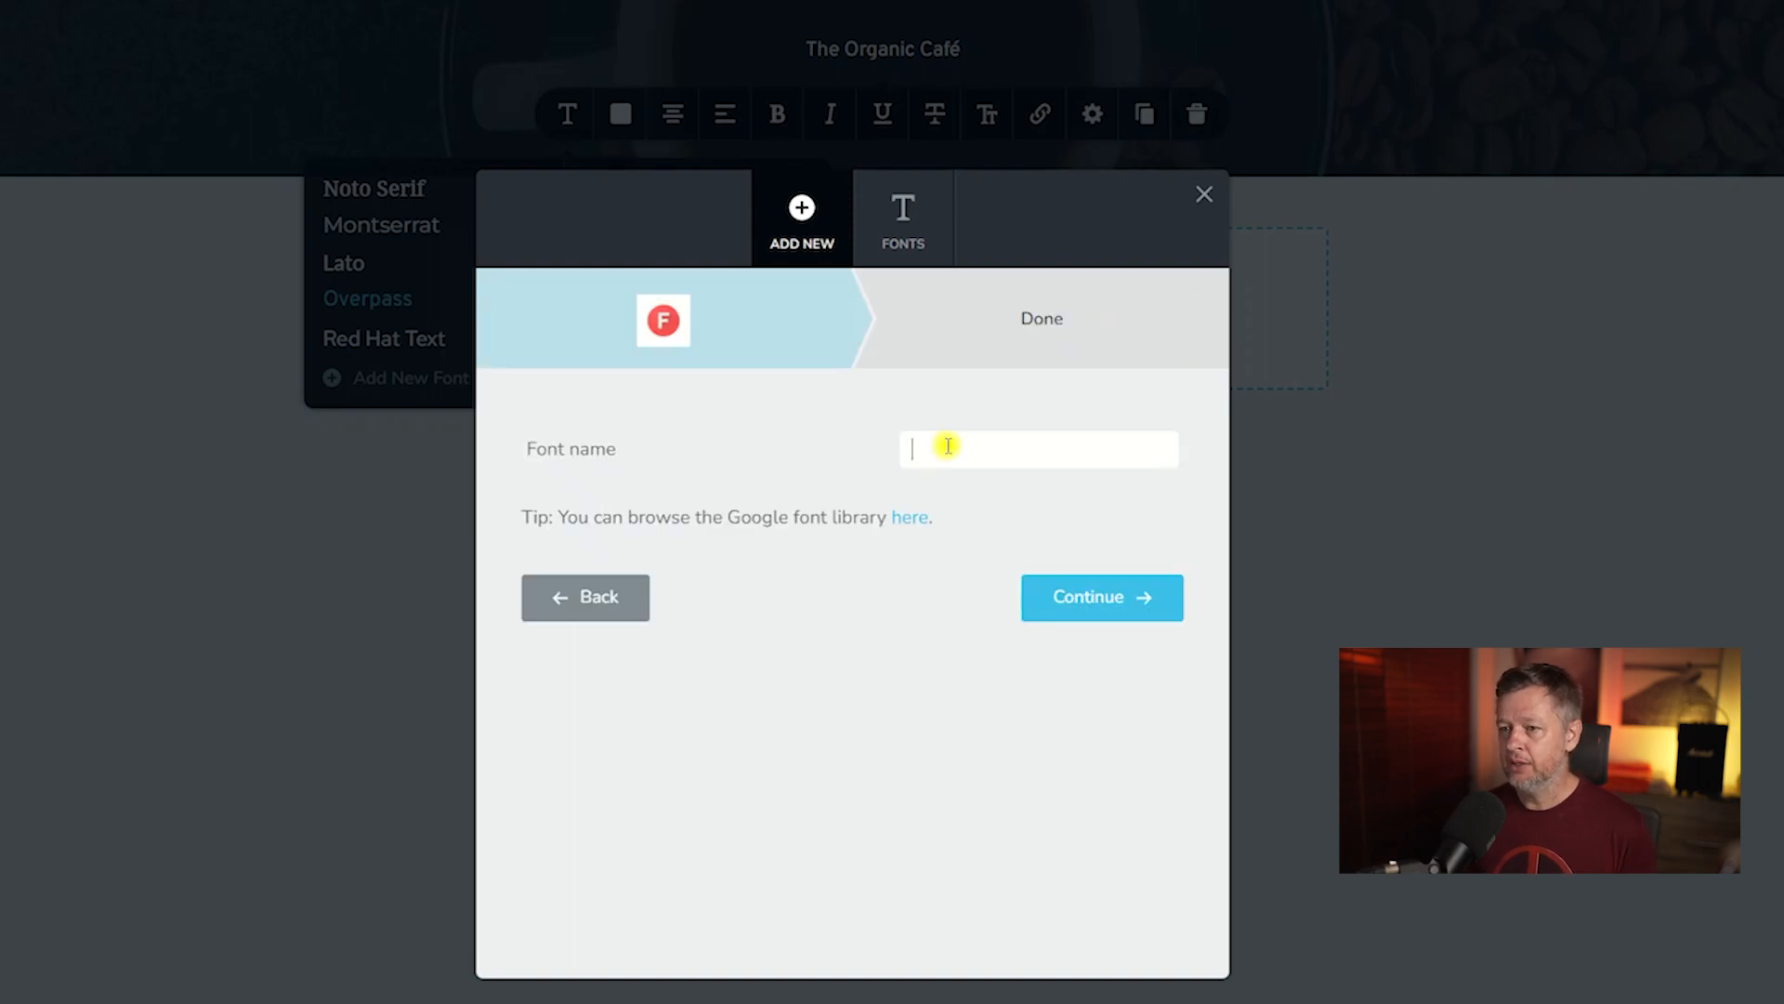
type("caveat")
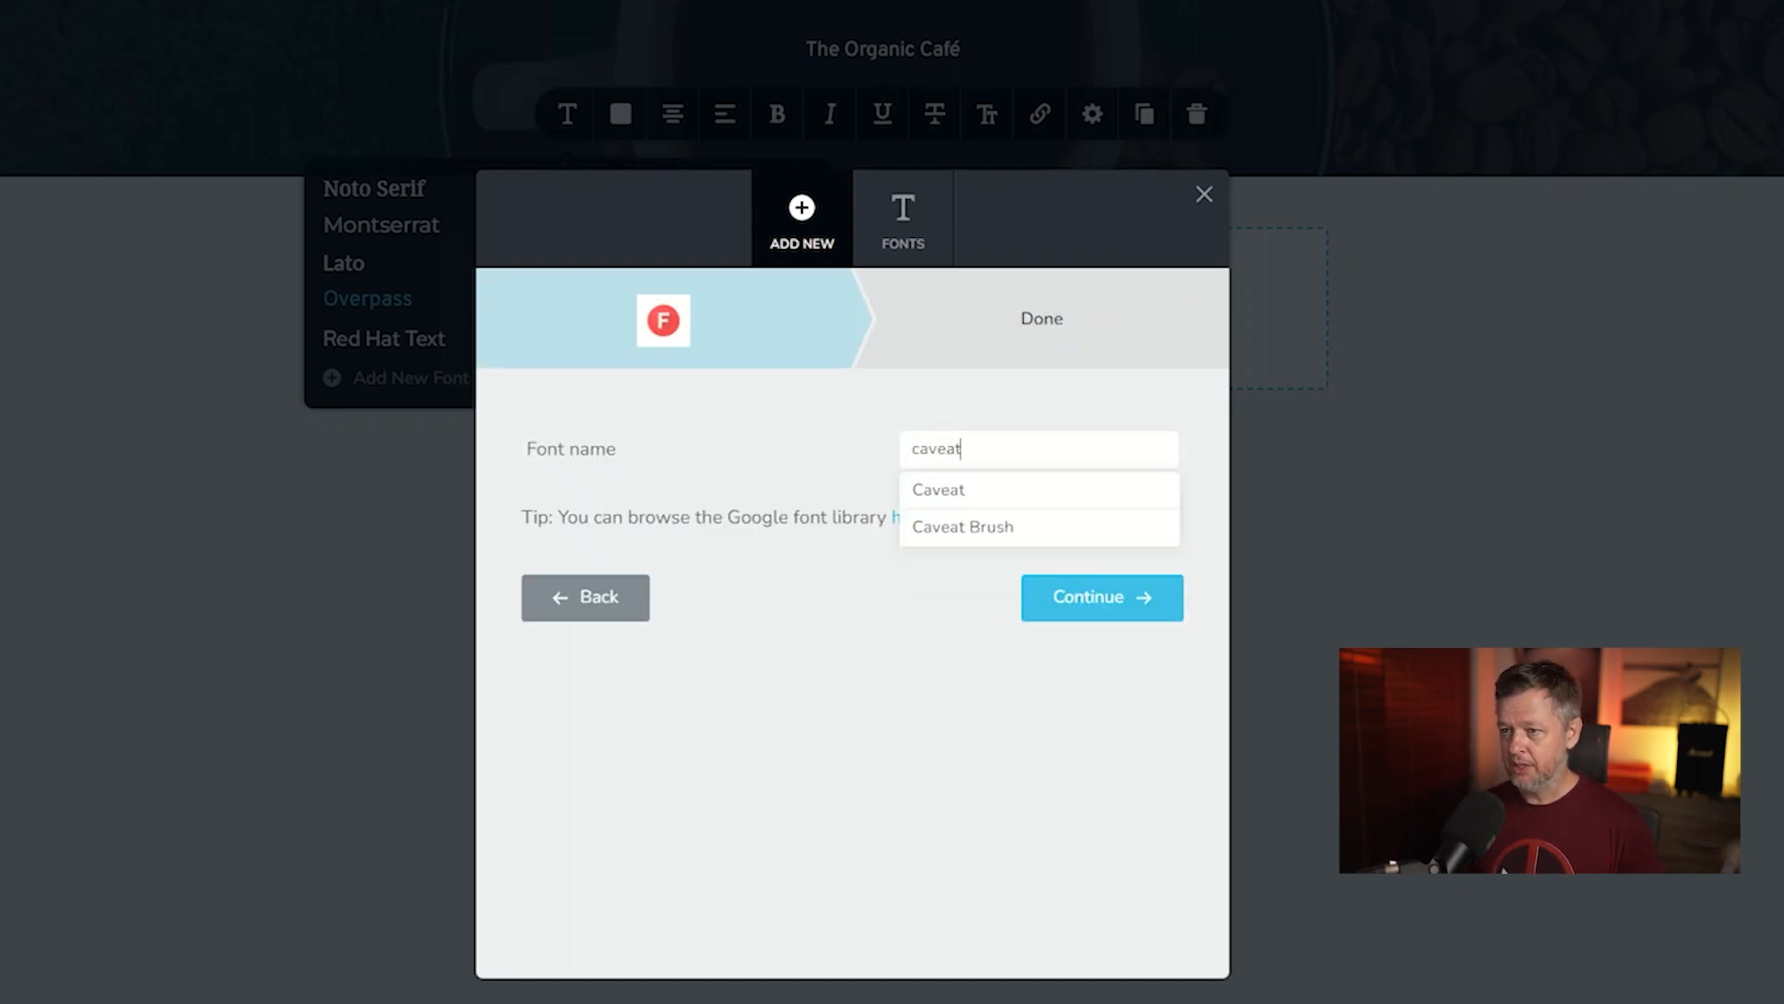
left_click(992, 526)
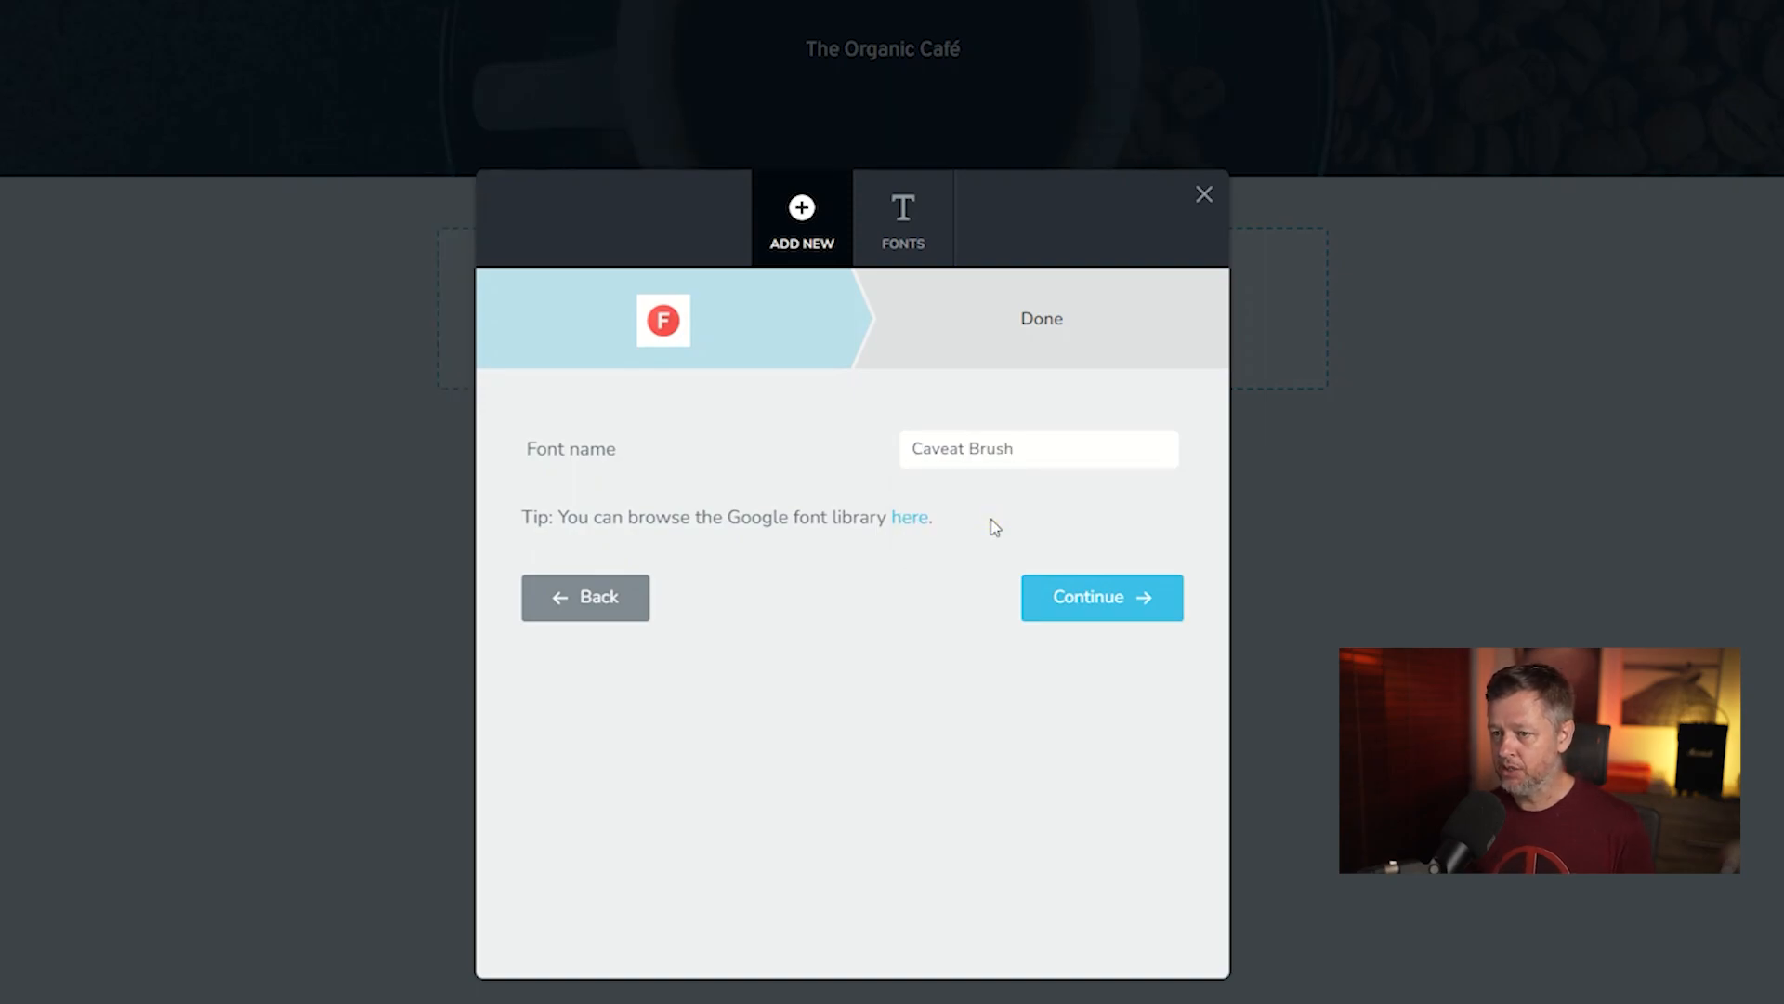
left_click(1151, 602)
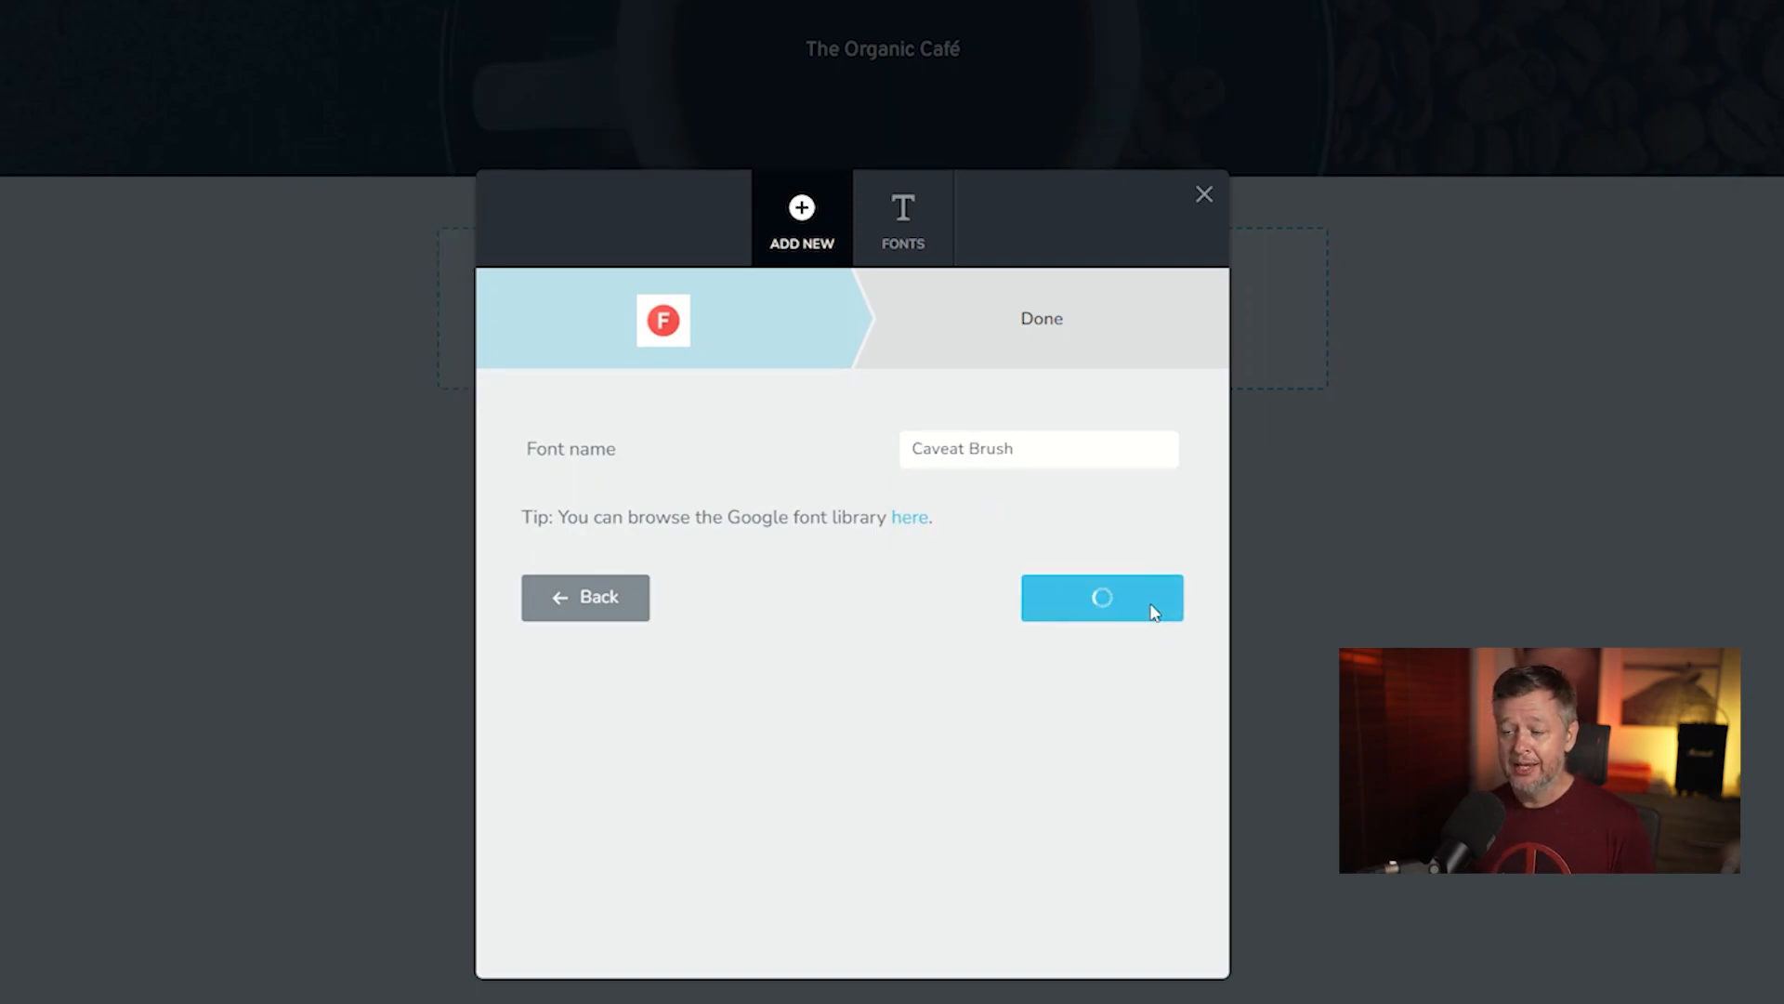
left_click(814, 791)
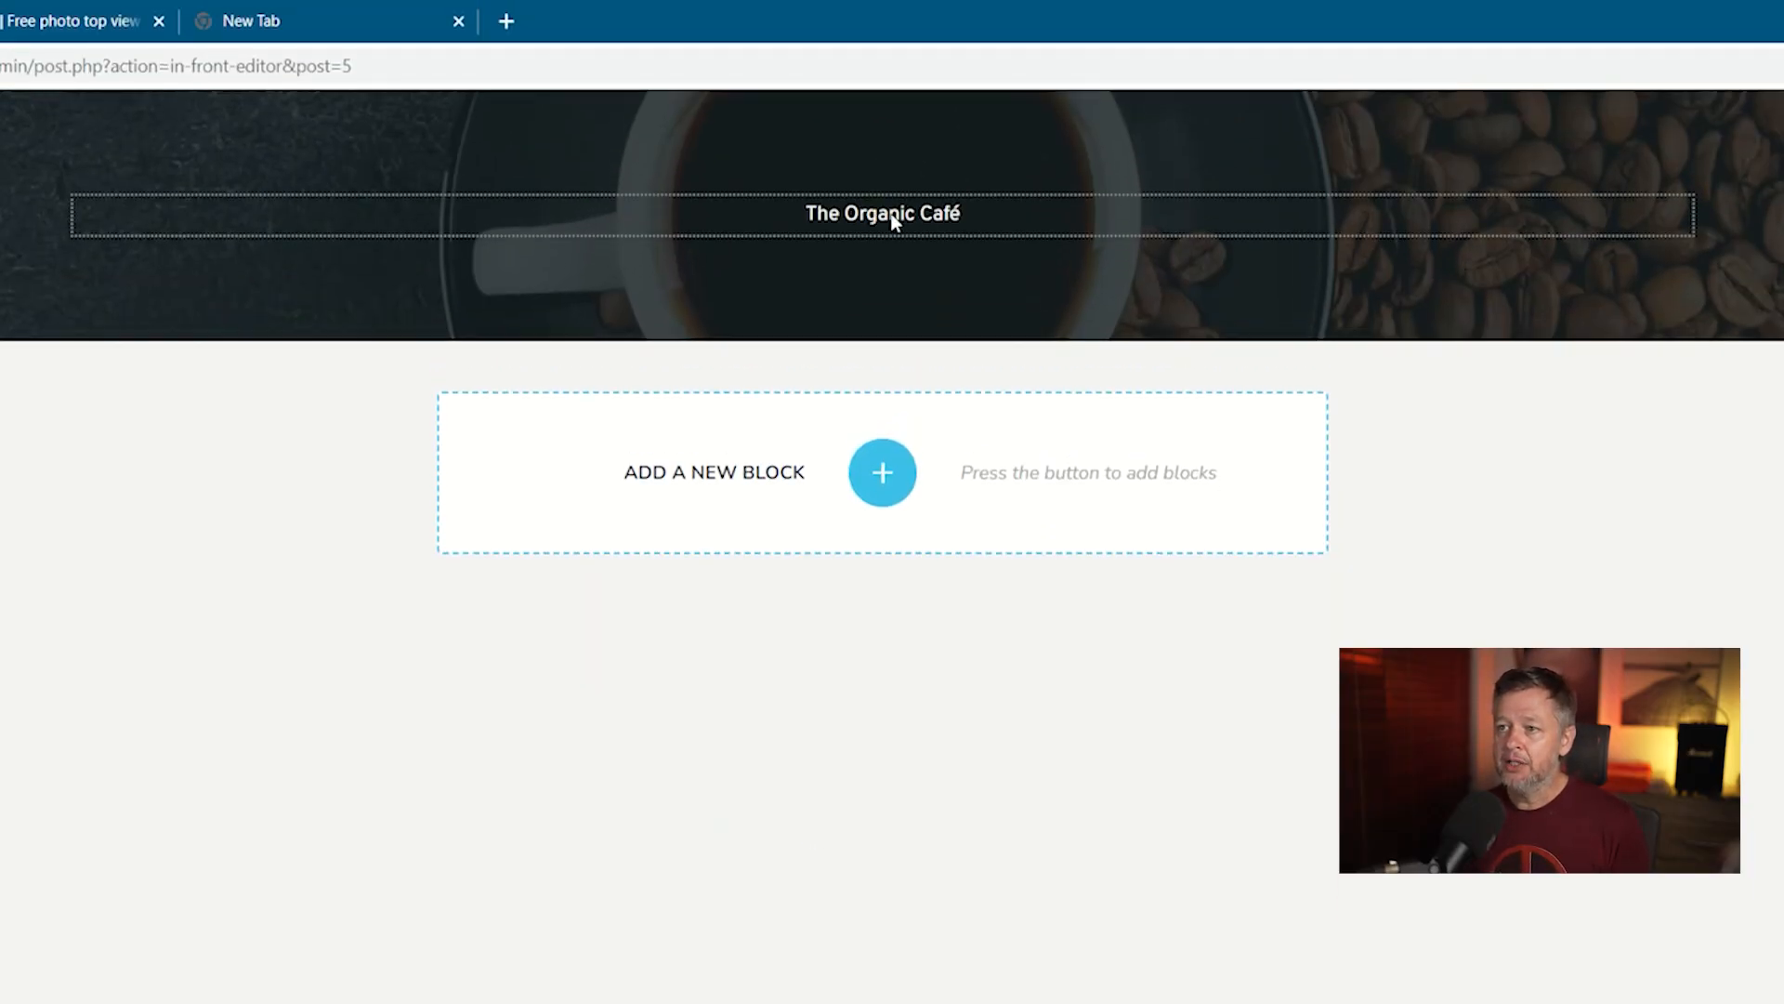
Step: Apply the Caveat Brush font to the title "The Organic Café" and raise its size to 93 px
left_click(892, 47)
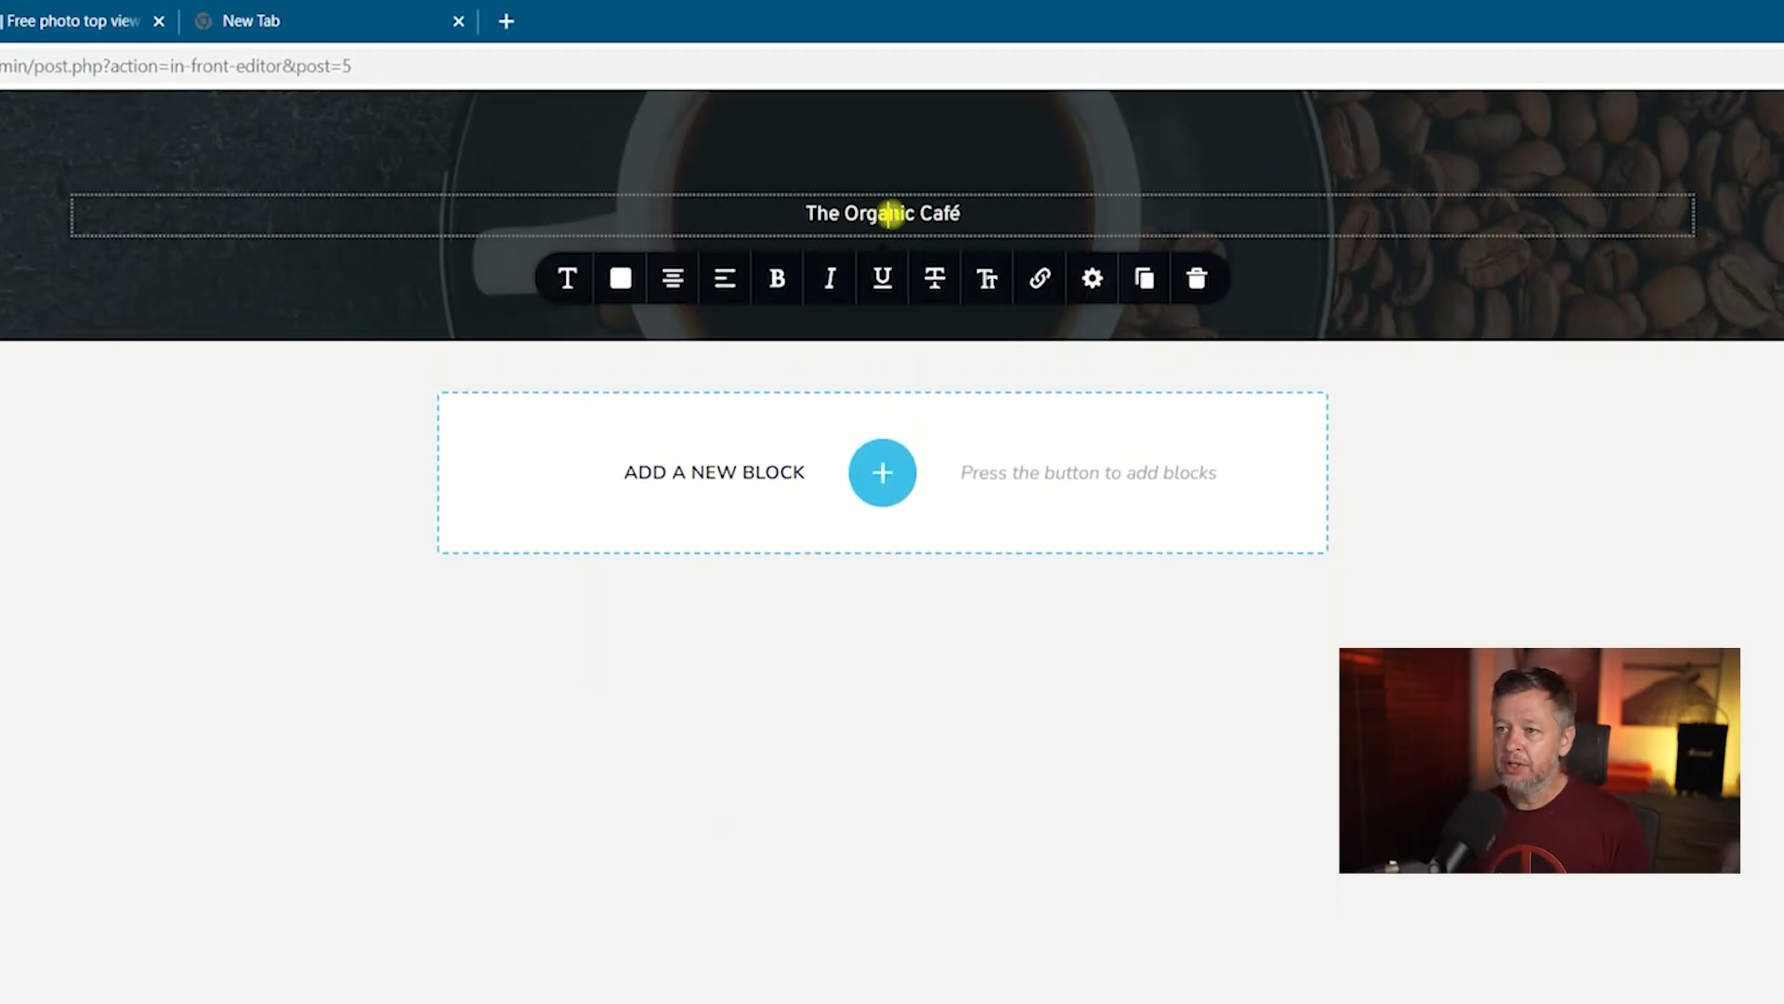
left_click(574, 280)
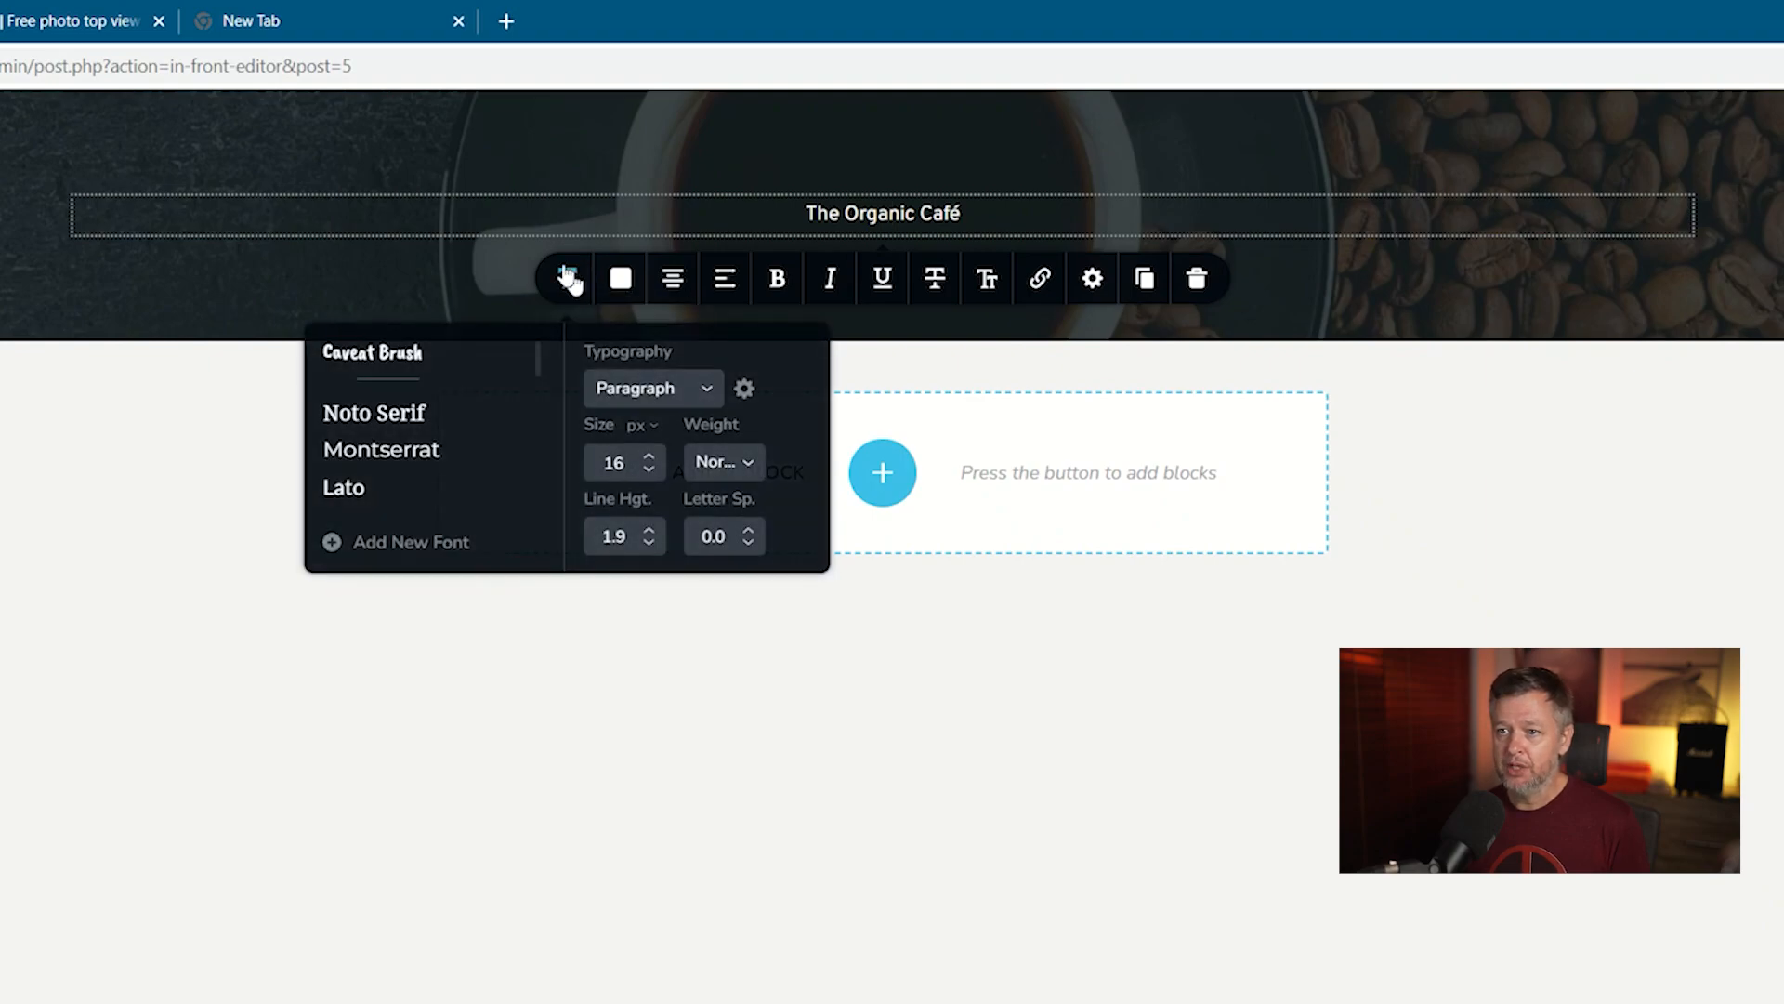
left_click(395, 362)
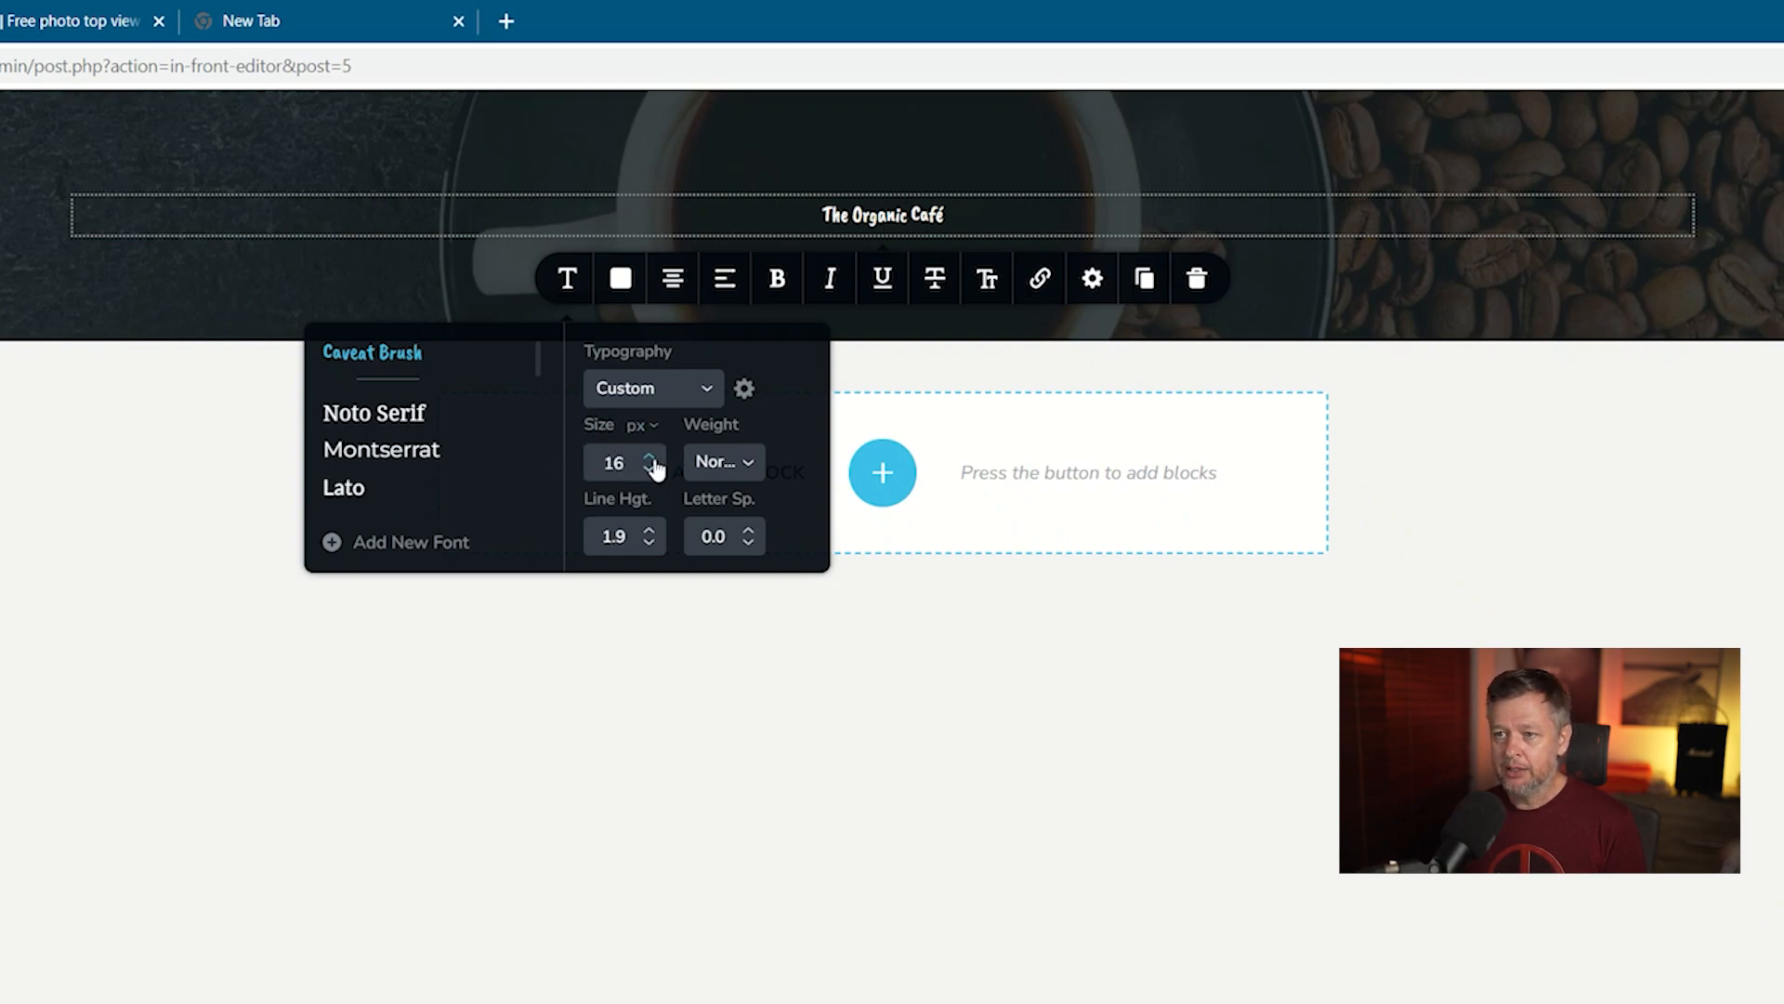
left_click_drag(651, 458, 651, 458)
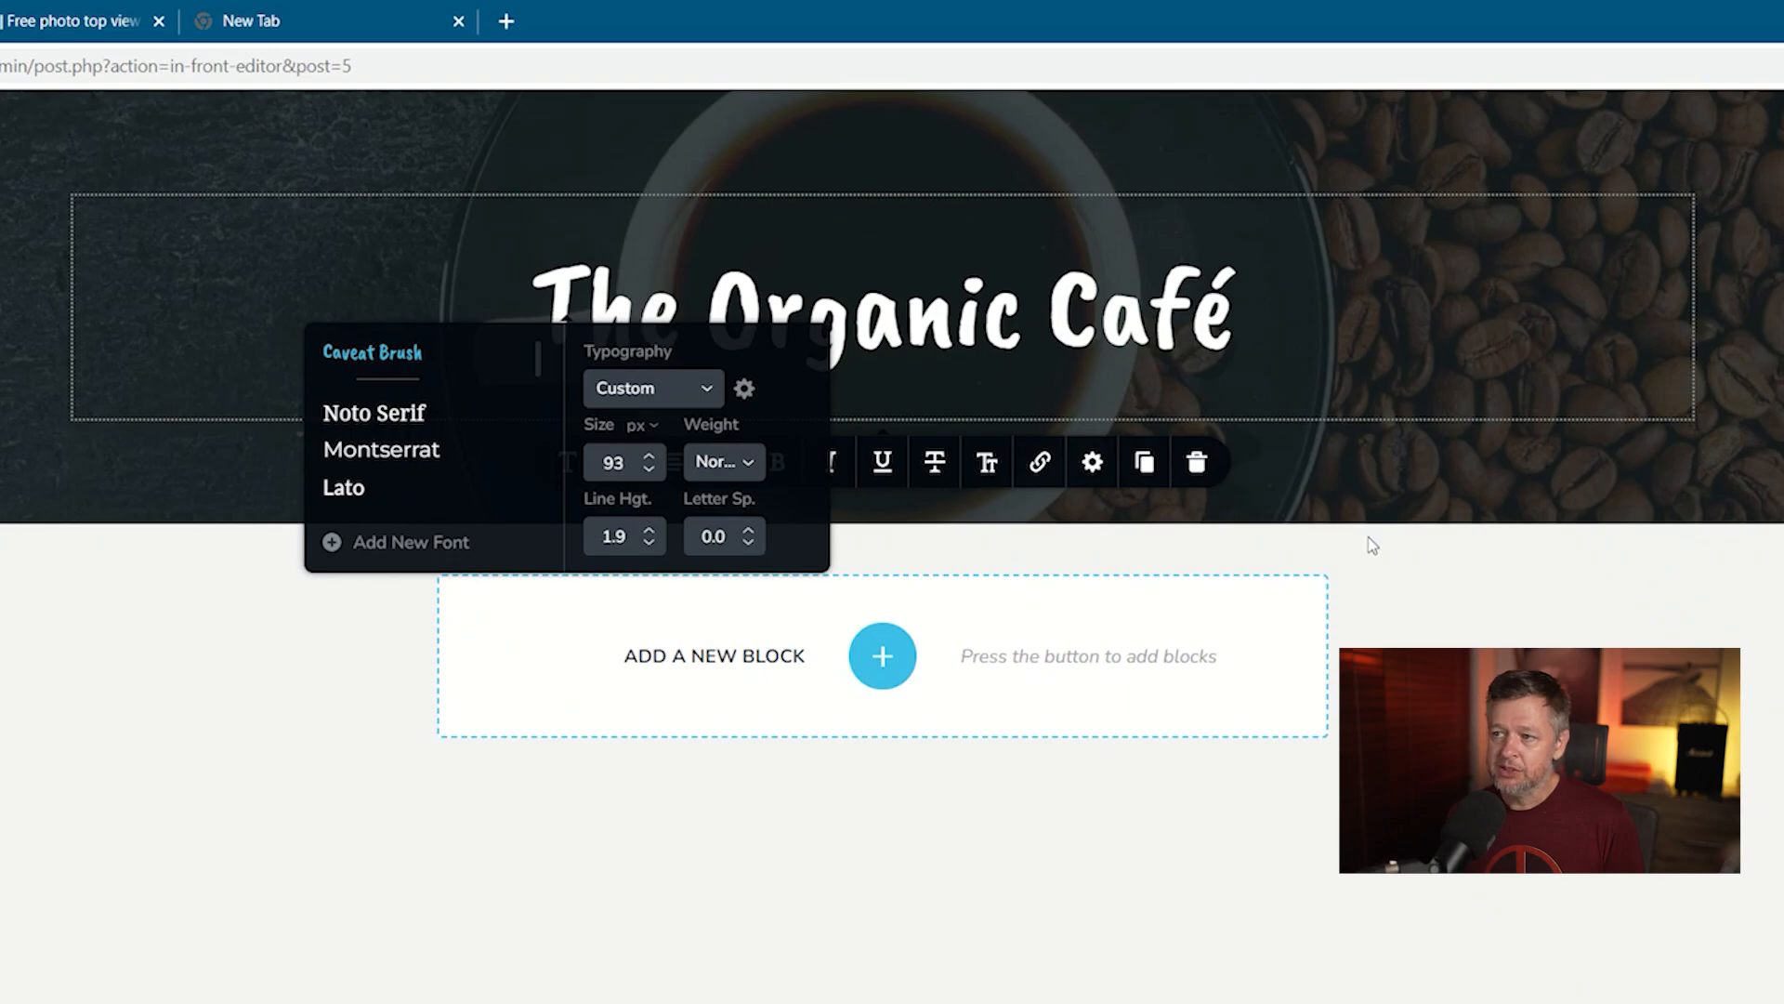
left_click(1524, 591)
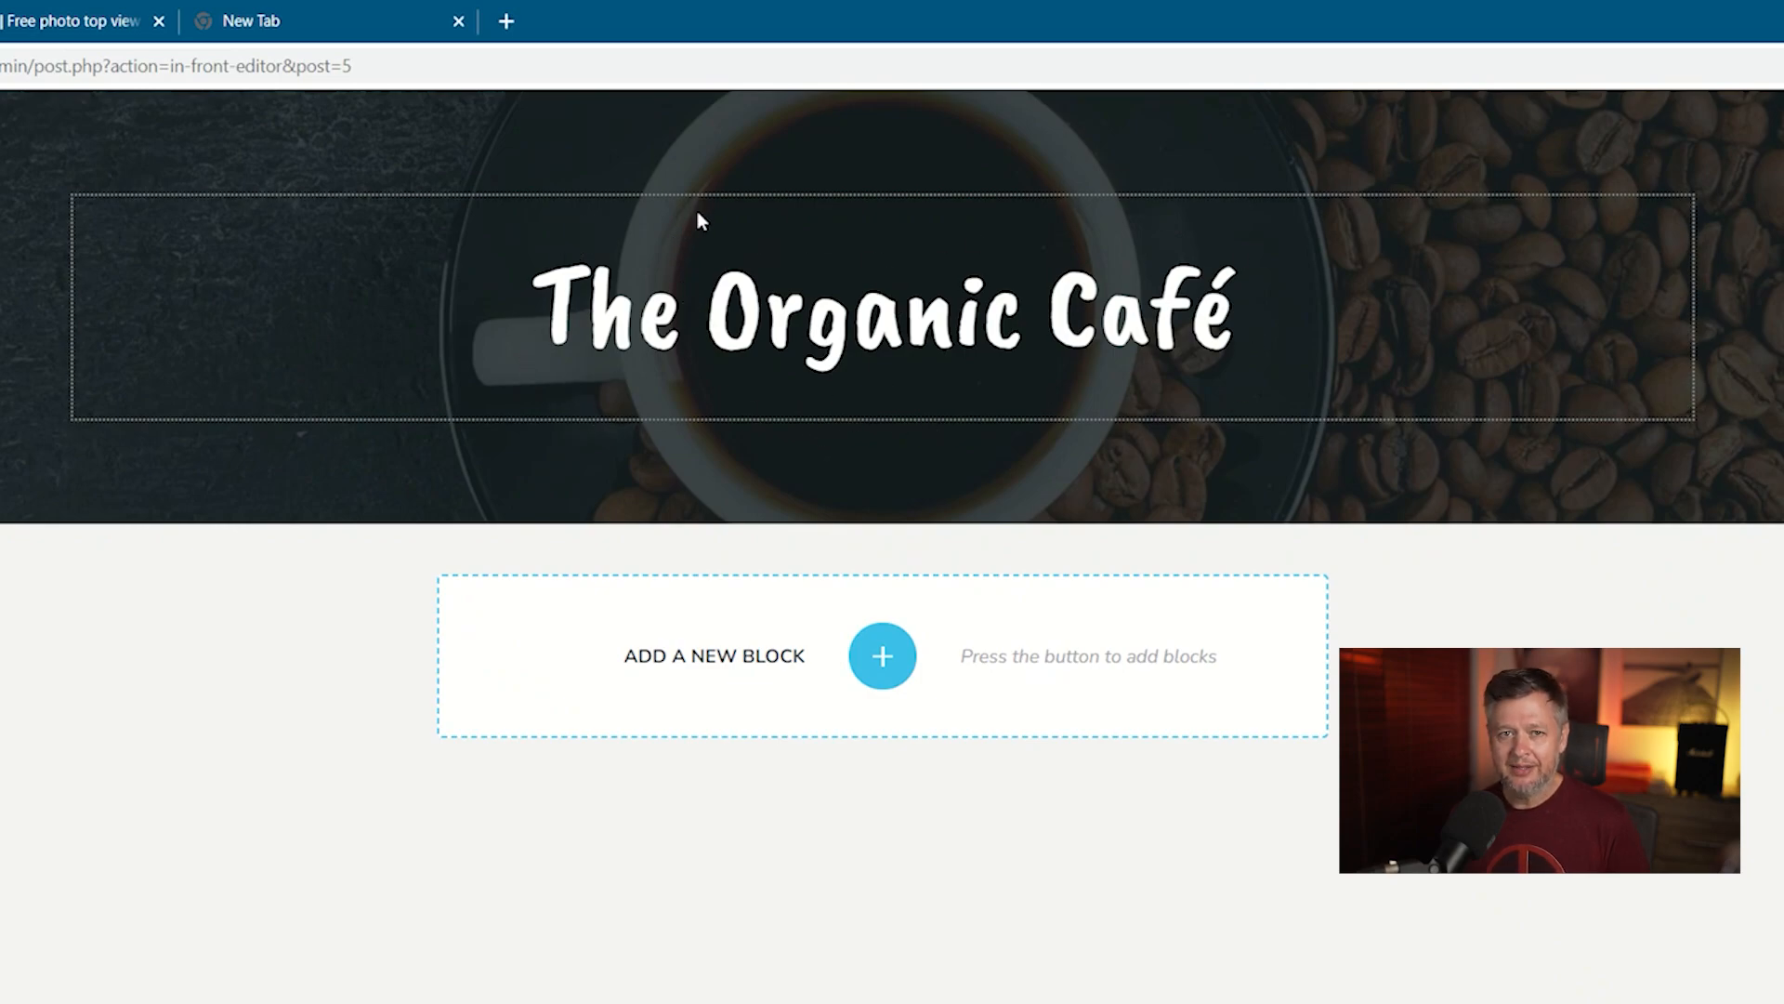
Step: Reduce the line height of the title "The Organic Café" to 1.0
left_click(790, 290)
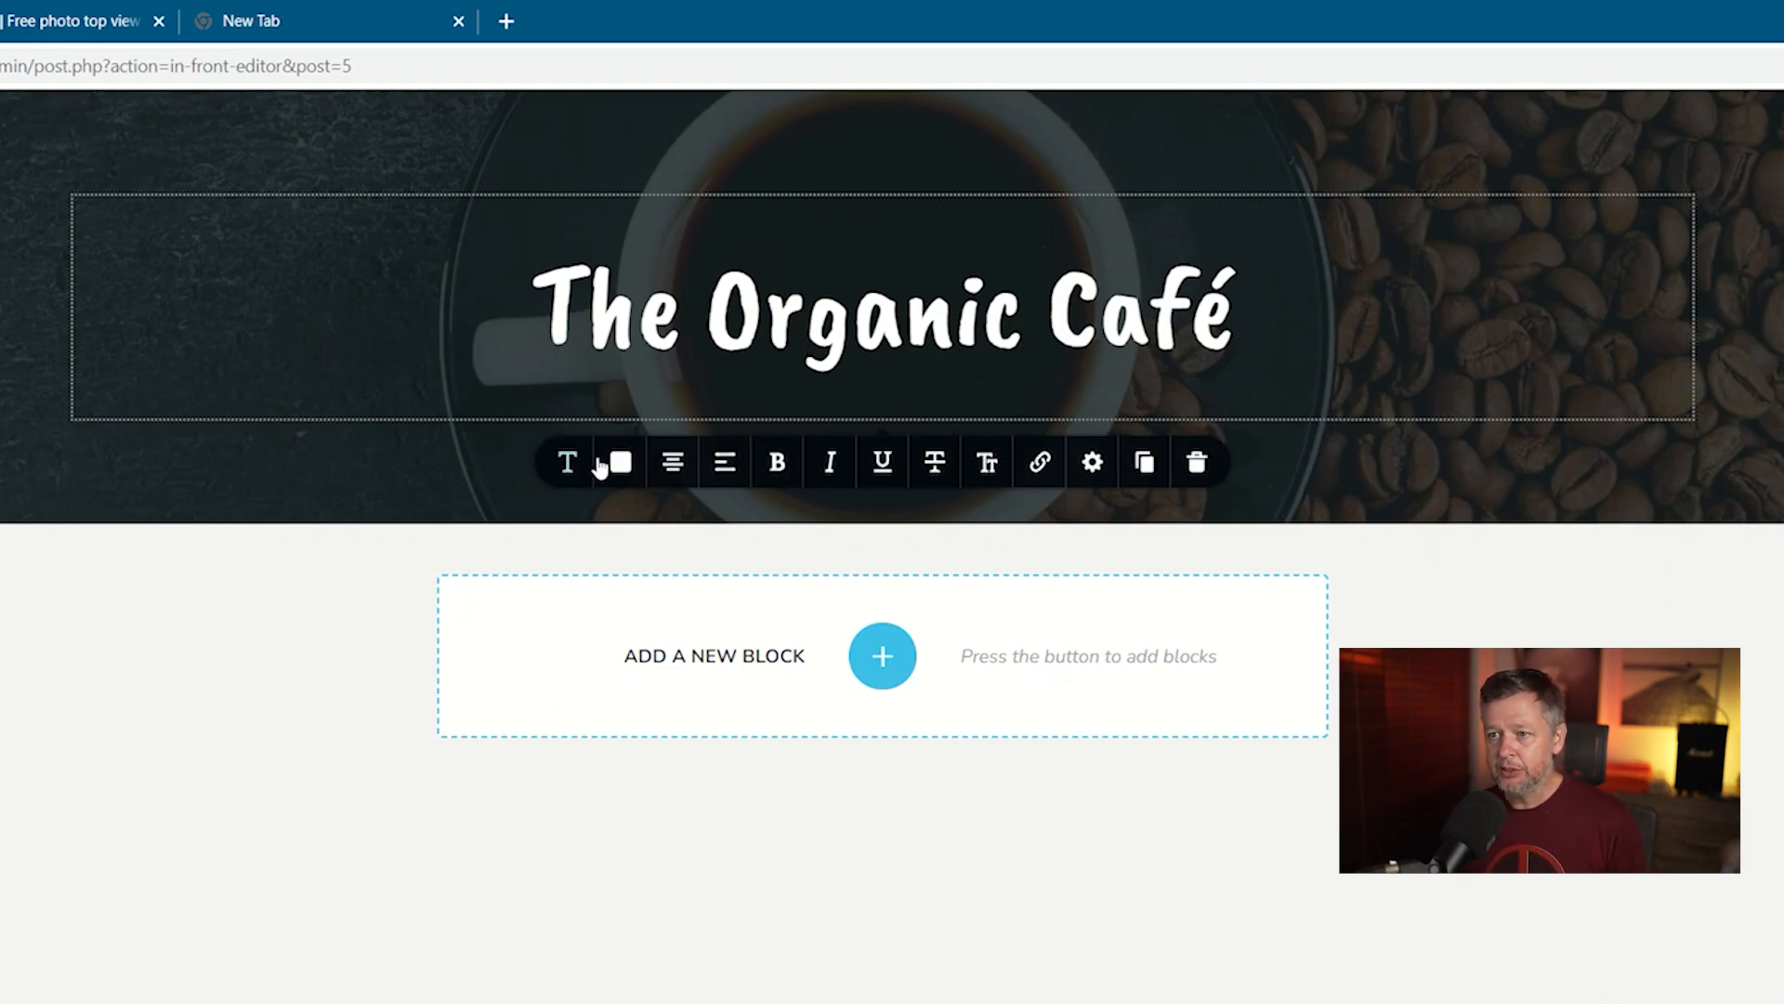
left_click(567, 465)
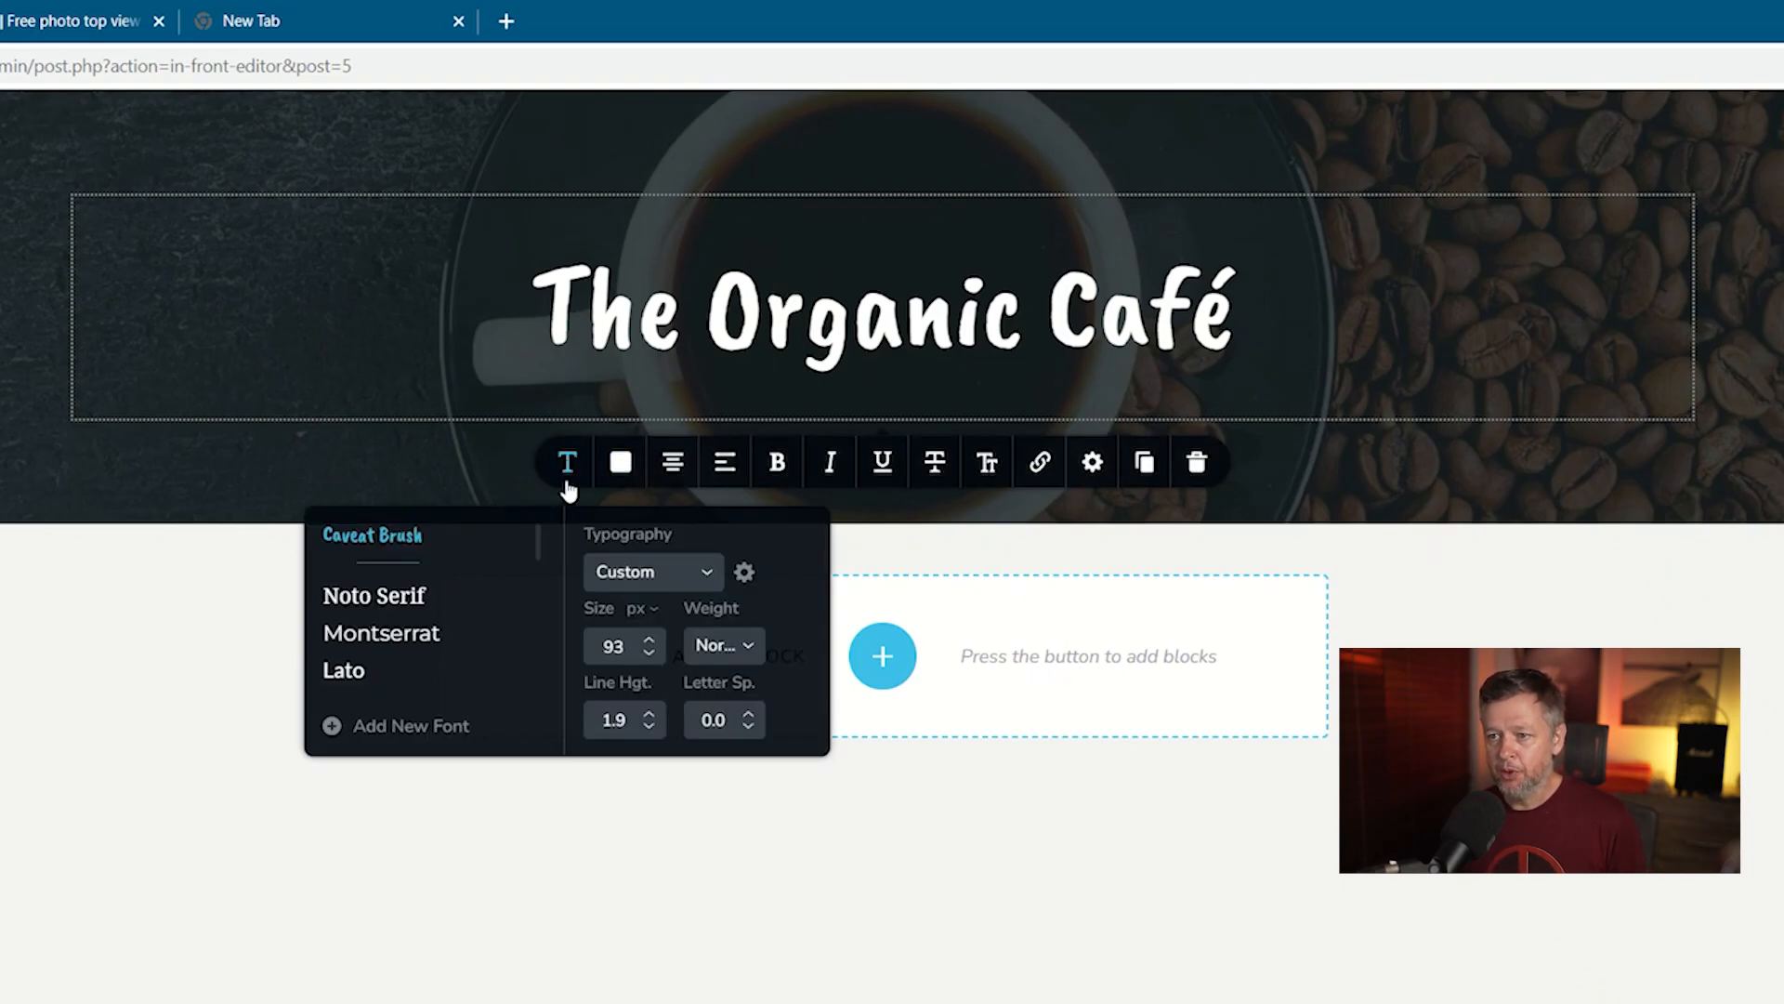
left_click(649, 729)
left_click(650, 728)
left_click(650, 729)
left_click(649, 728)
left_click(650, 729)
left_click(650, 729)
left_click(650, 729)
left_click(651, 729)
left_click(651, 730)
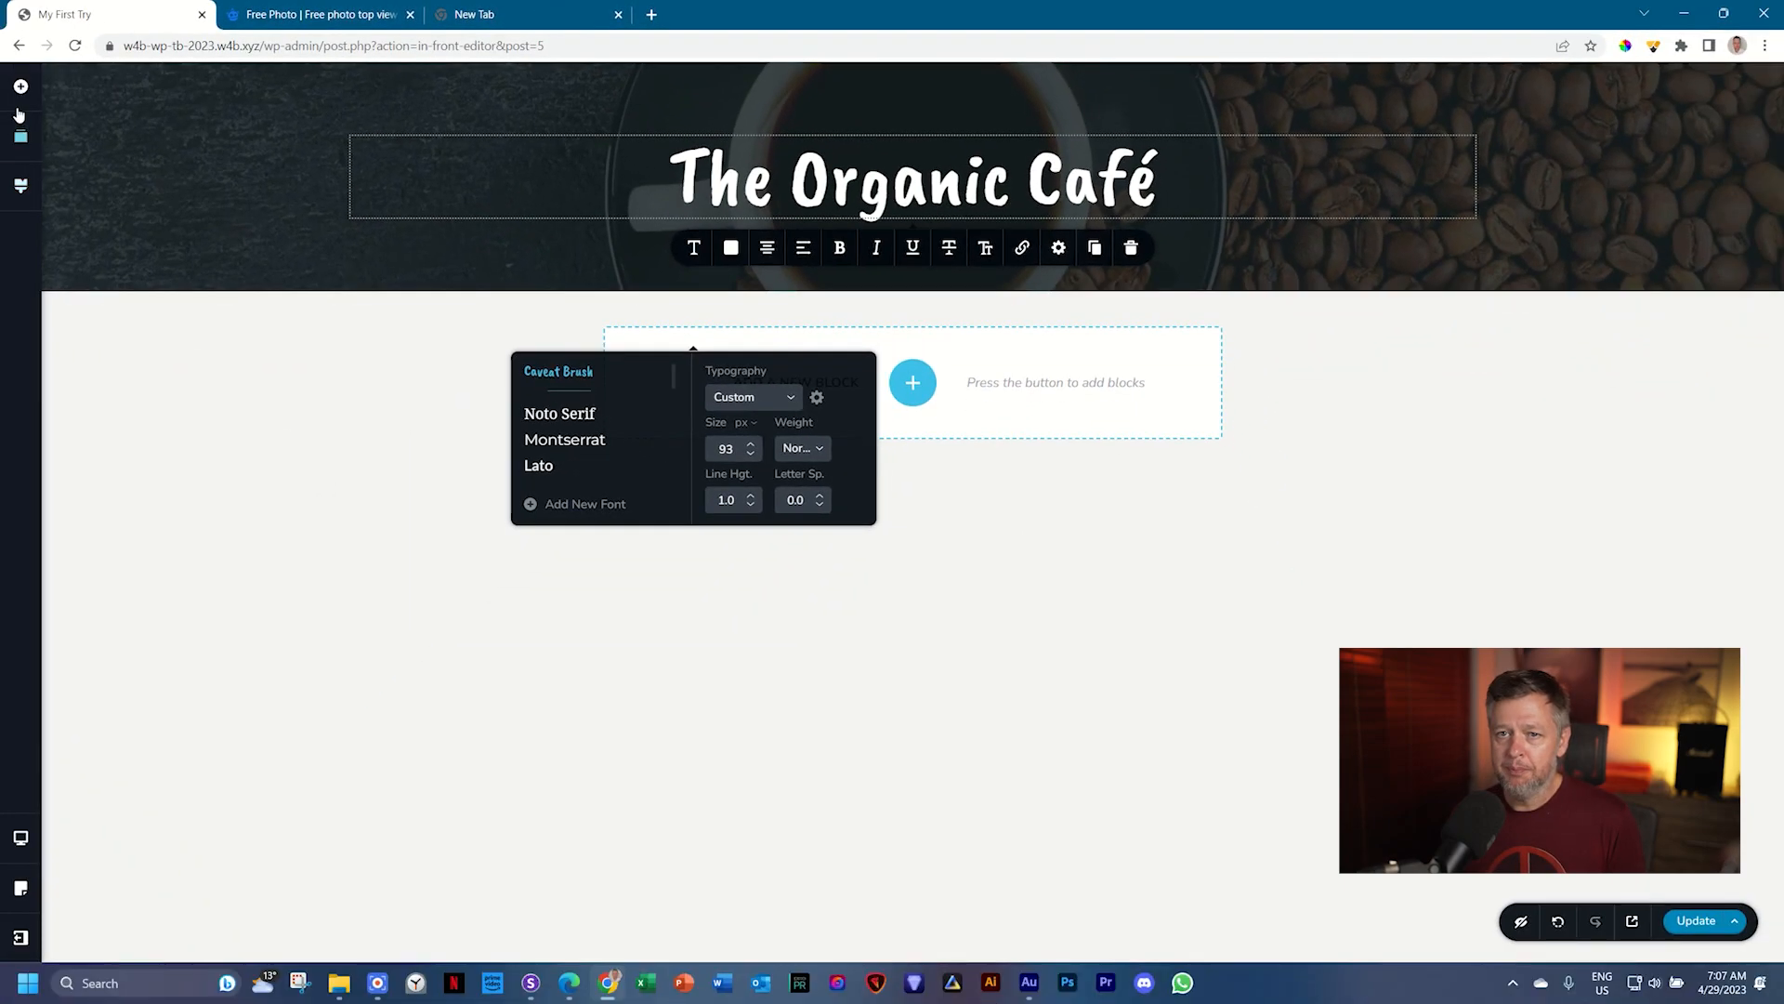
Step: Add a Text element directly below the title in the hero block and set its text colour to white, #FFFFFF
left_click(20, 90)
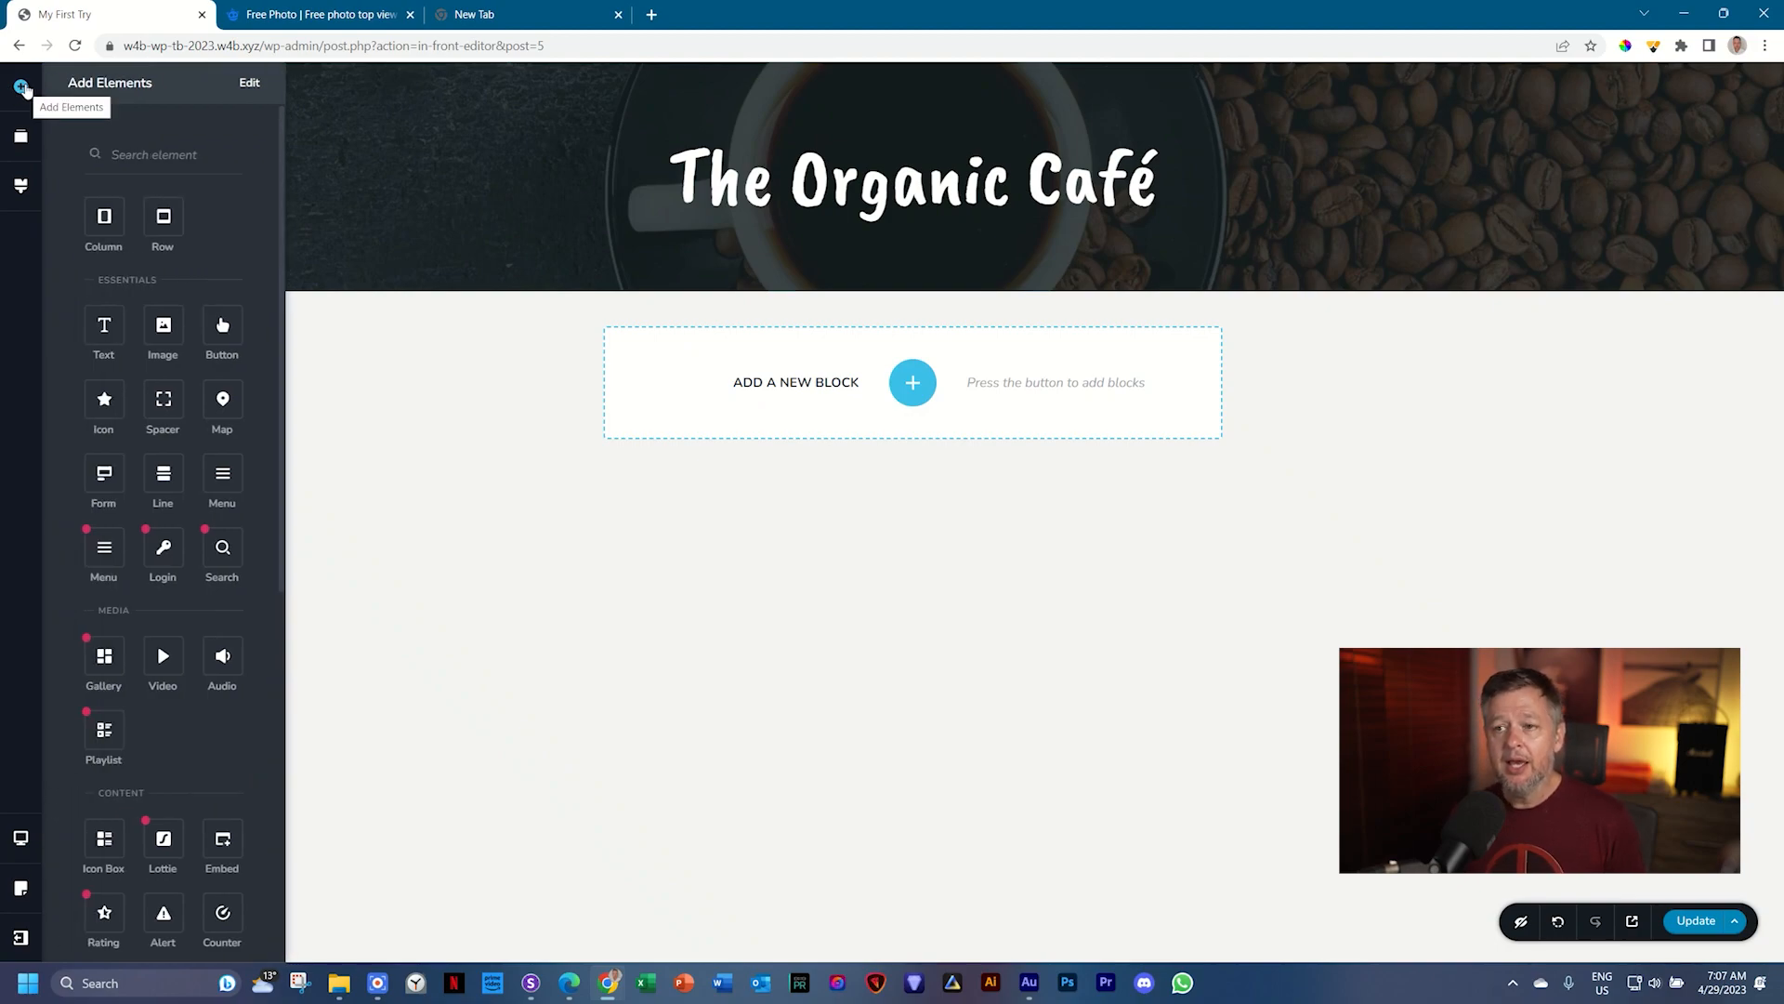
left_click_drag(98, 324, 864, 220)
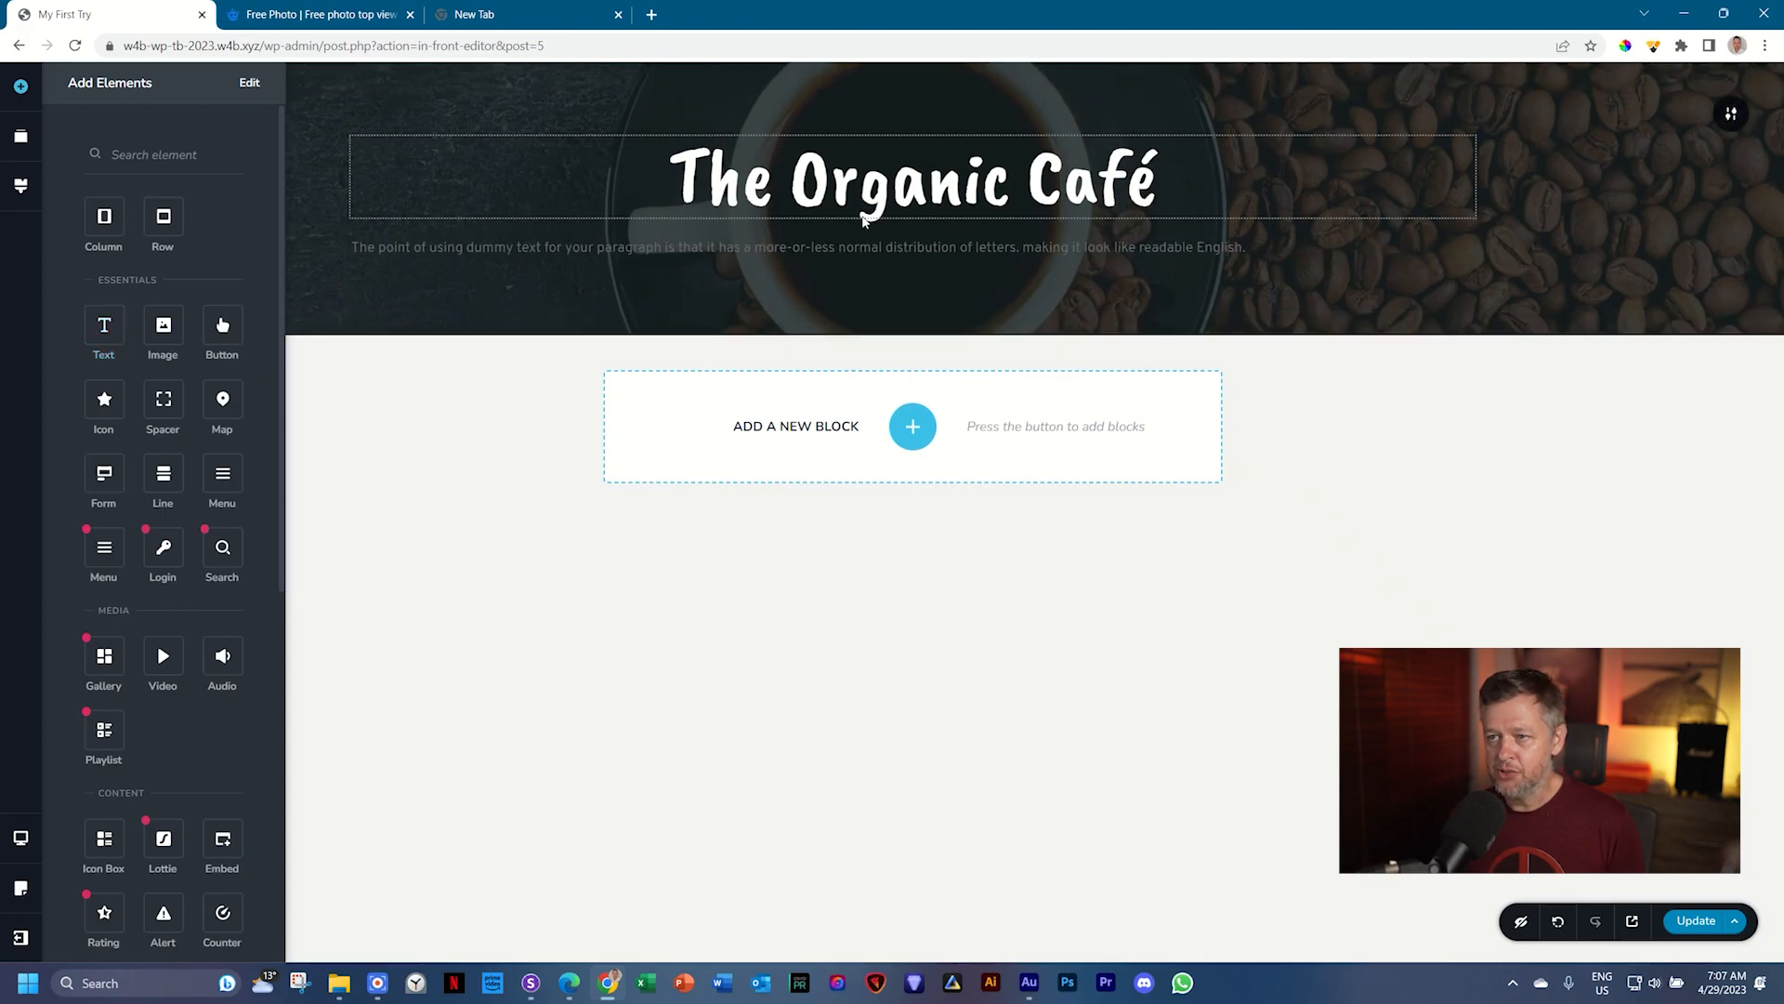
left_click(844, 246)
left_click(732, 294)
left_click(774, 512)
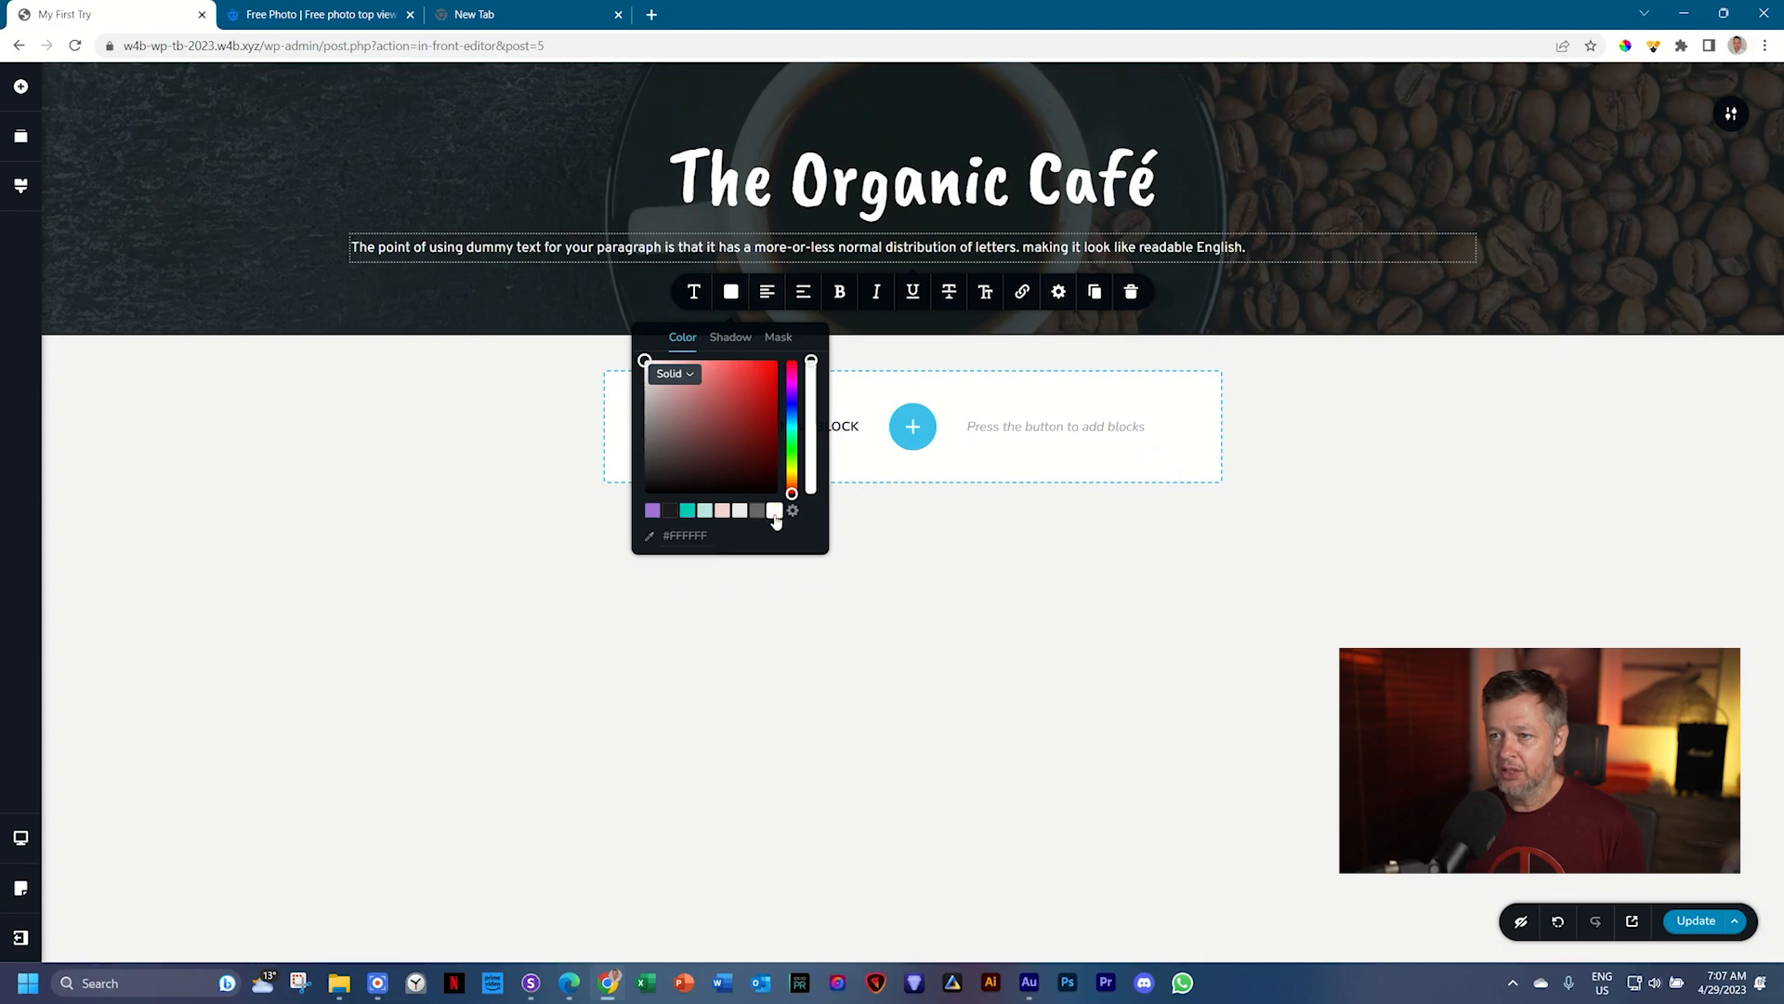
Step: Replace the placeholder with "Your friendly neighbourhood coffee shop, with the widest selection of brews and locally made pastries." and centre-align it
left_click(783, 251)
triple_click(783, 249)
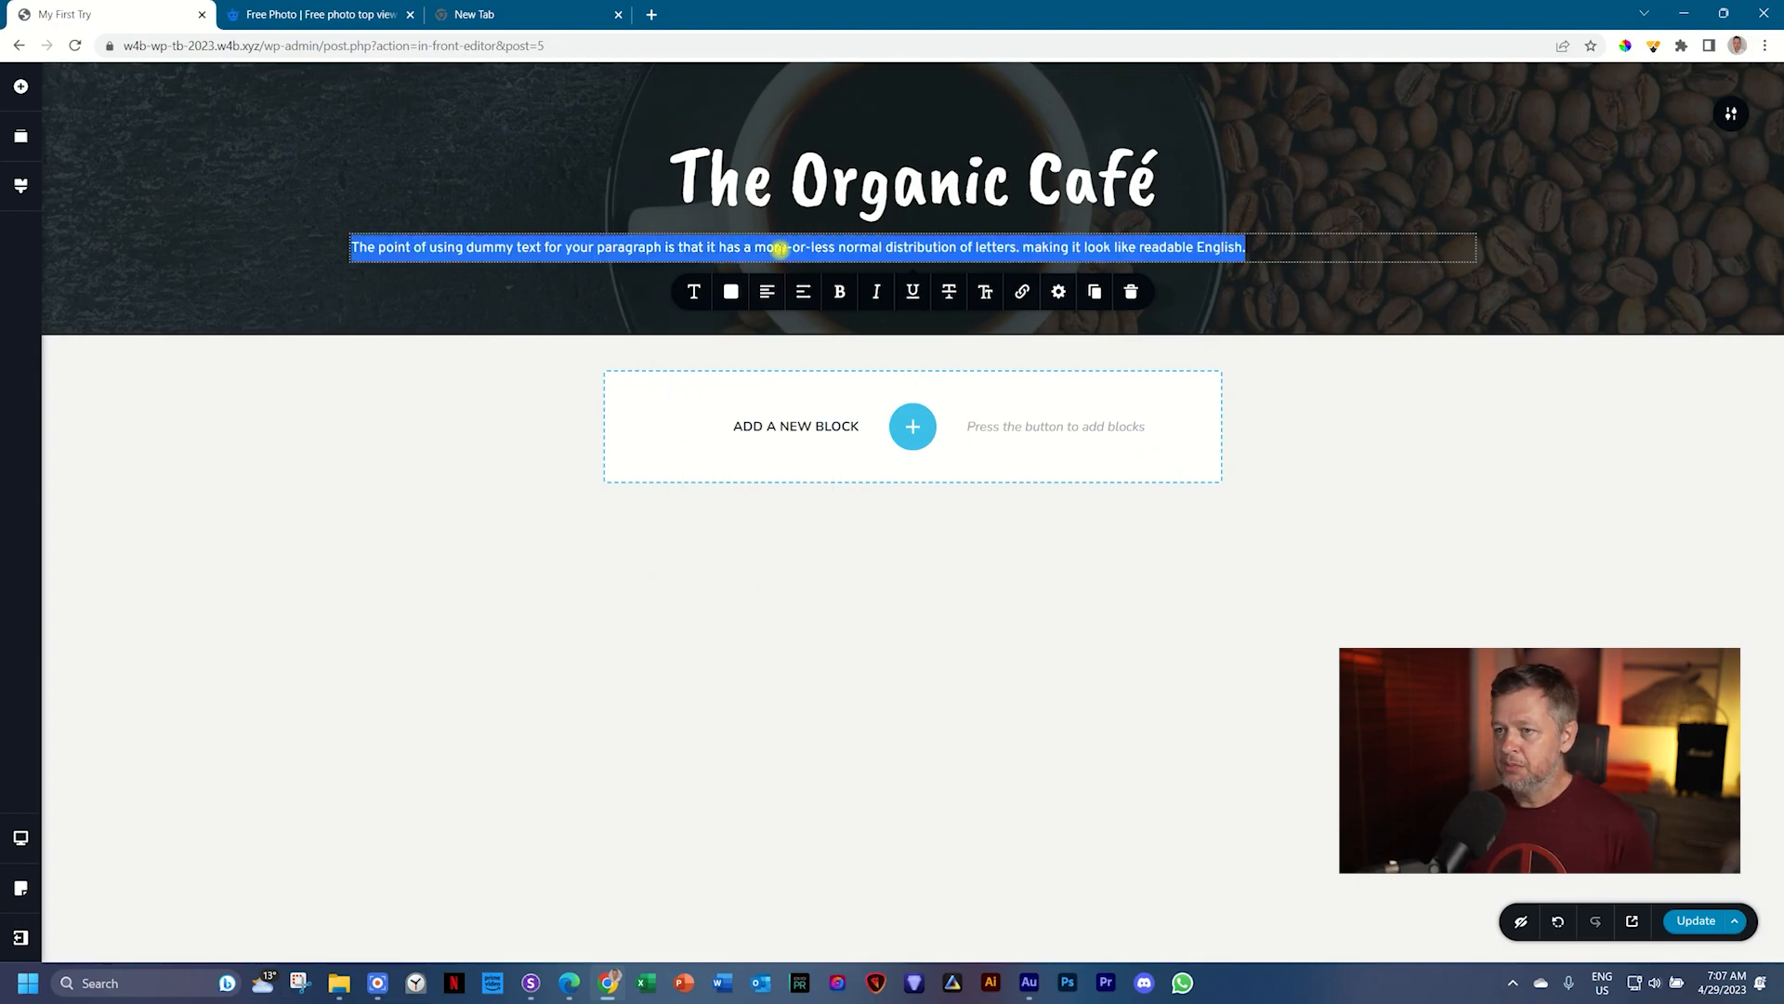
type("Your friendly neighbourhood coffee shop, with the widest selection of brews and locally made pastries.")
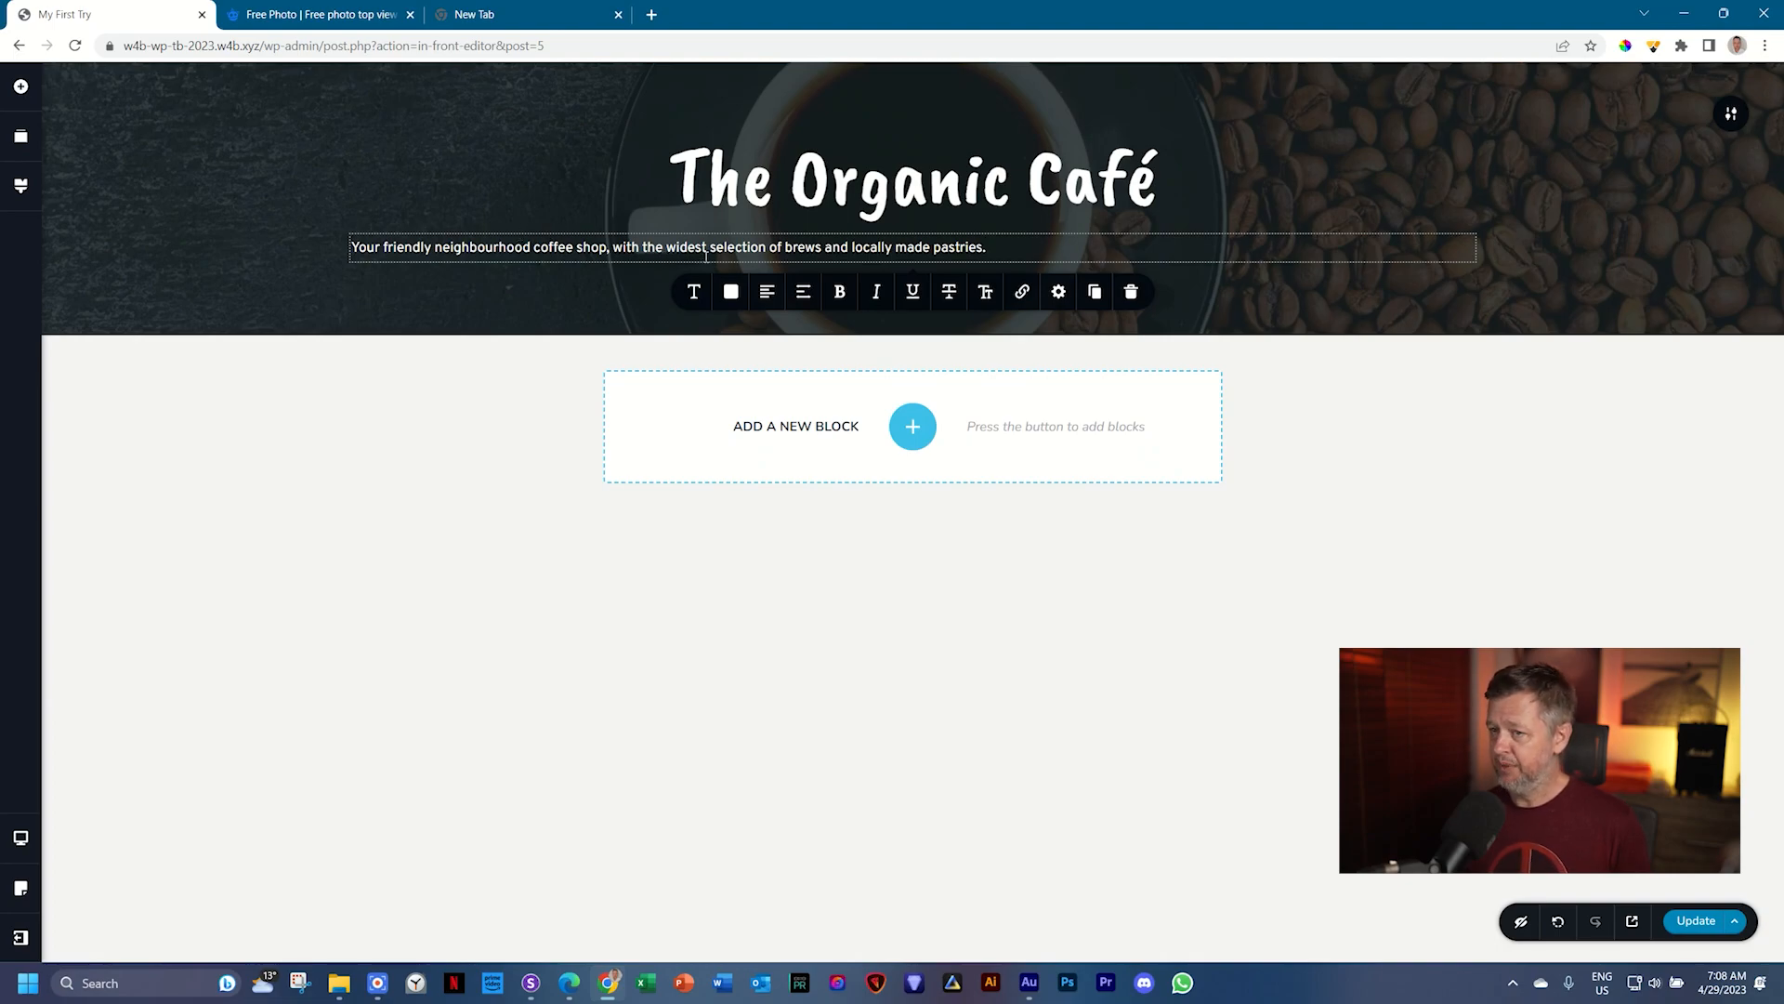
left_click(765, 293)
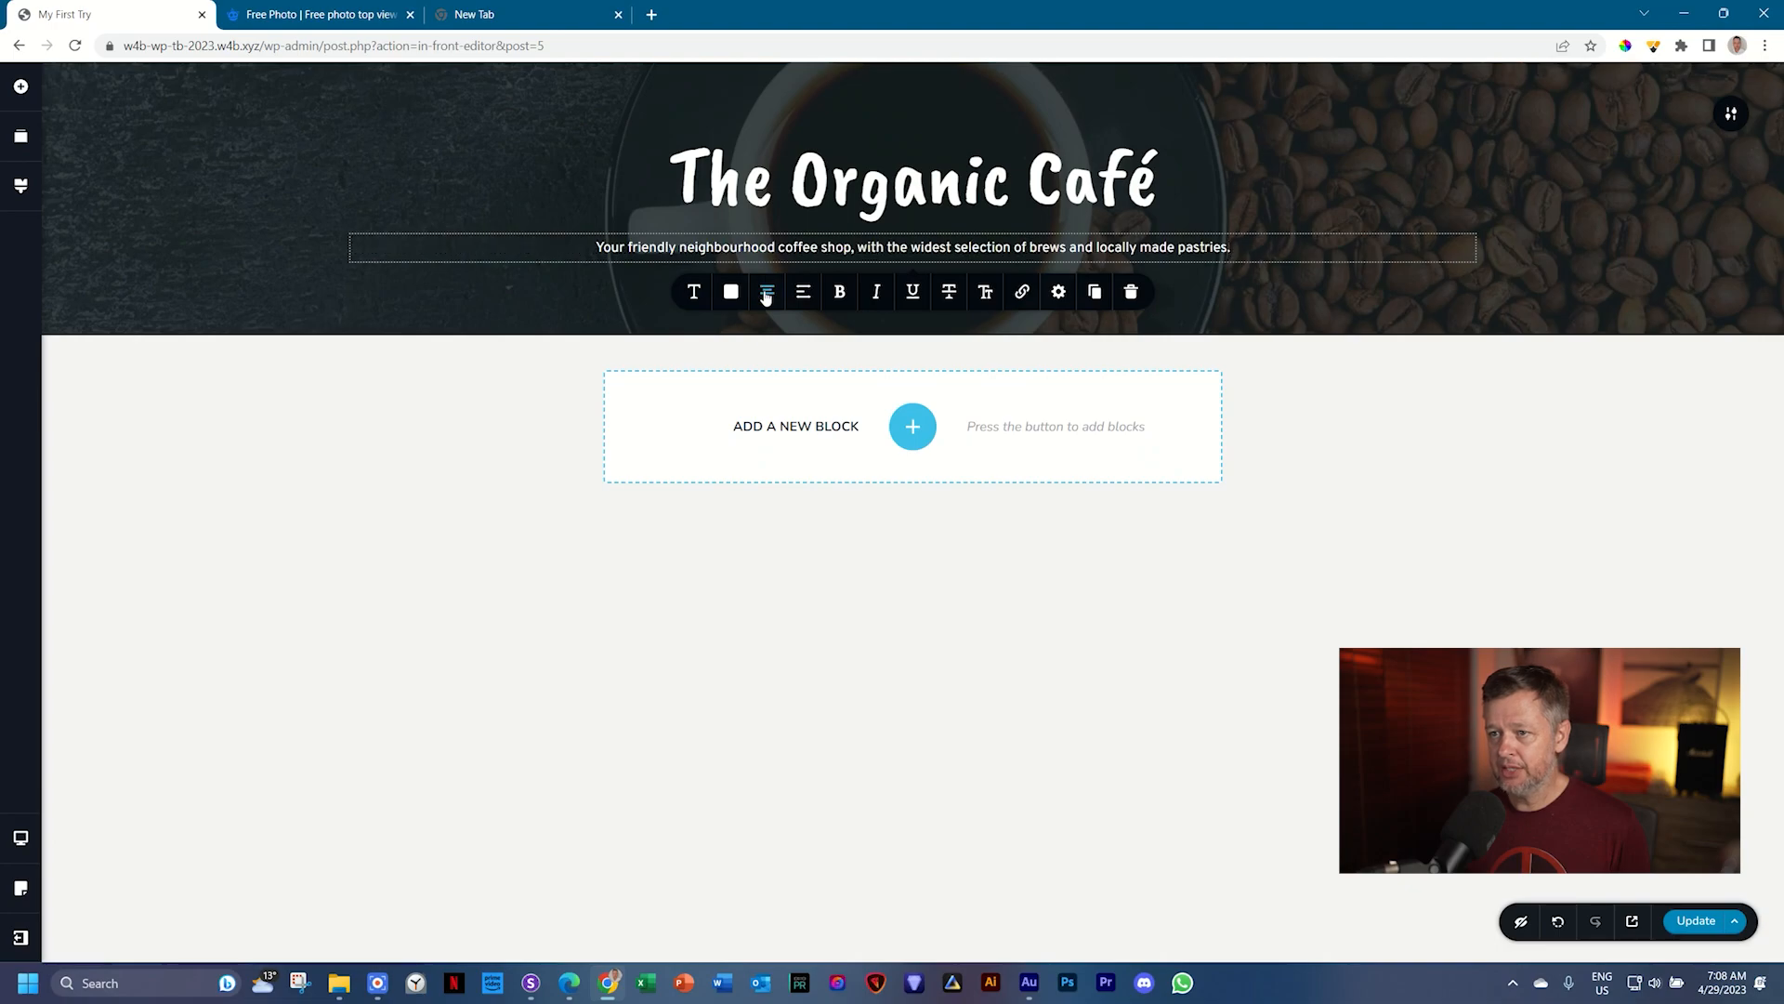
Step: Change the font of the tagline below the title to Roboto
left_click(694, 294)
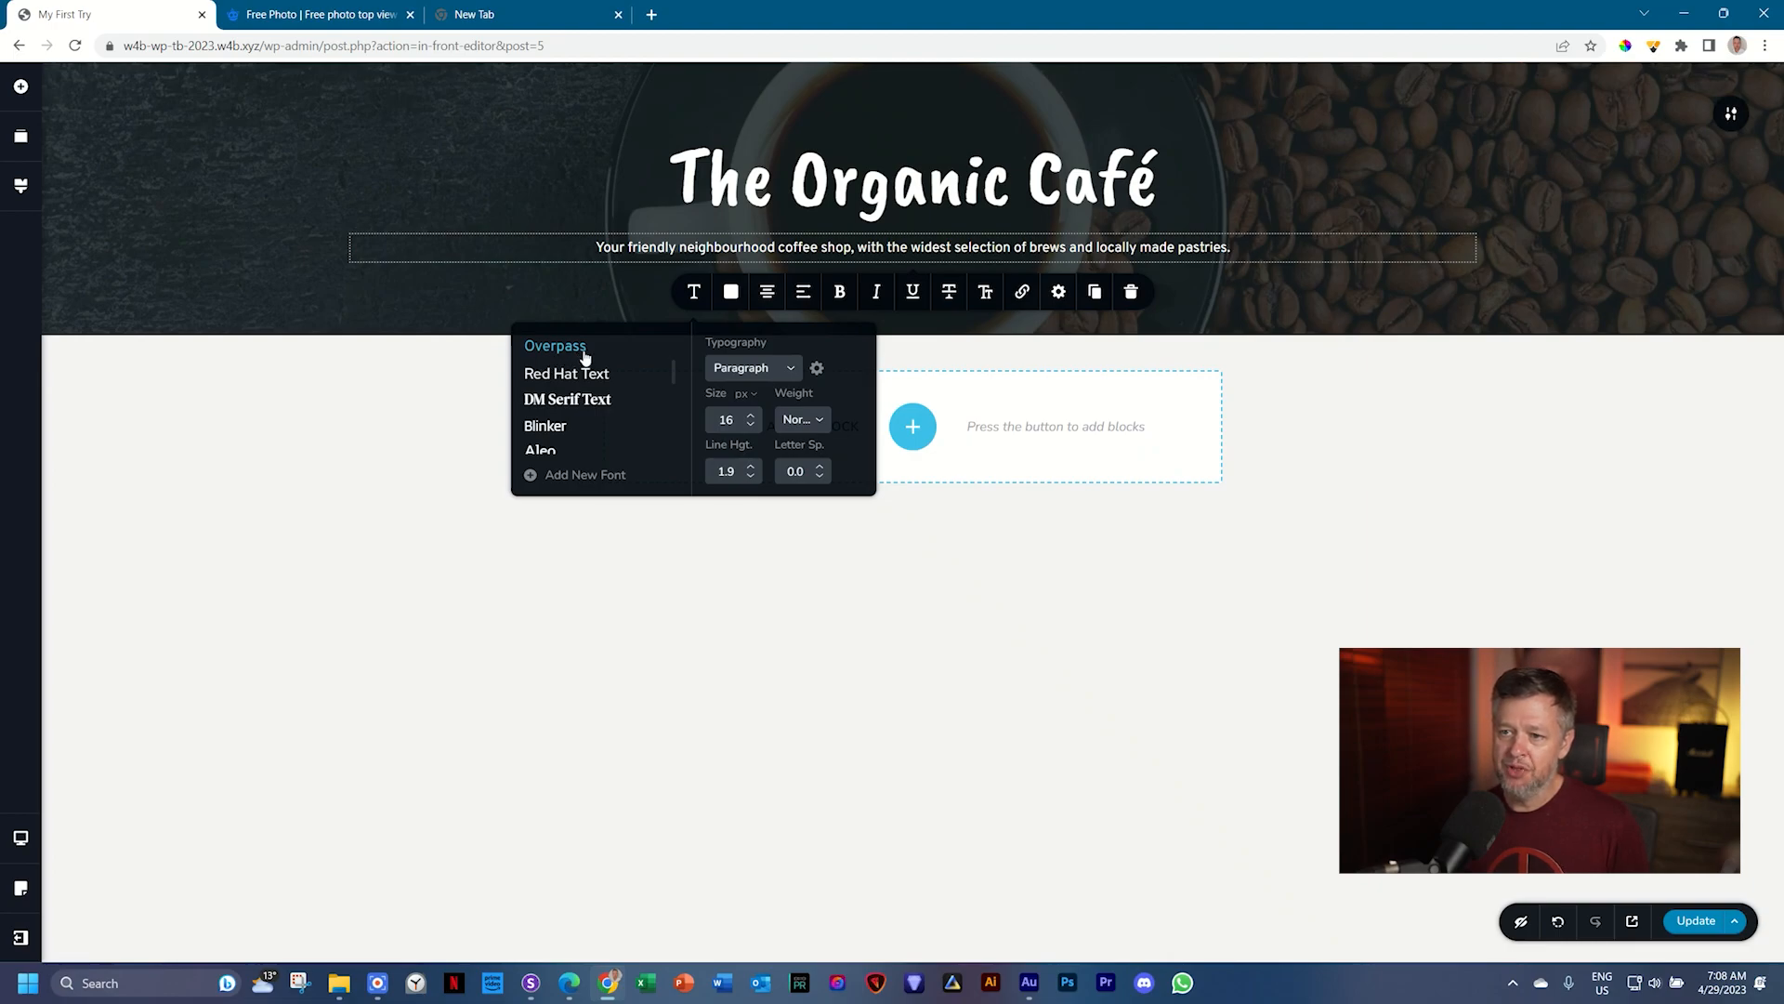
scroll(585, 358, "down", 5)
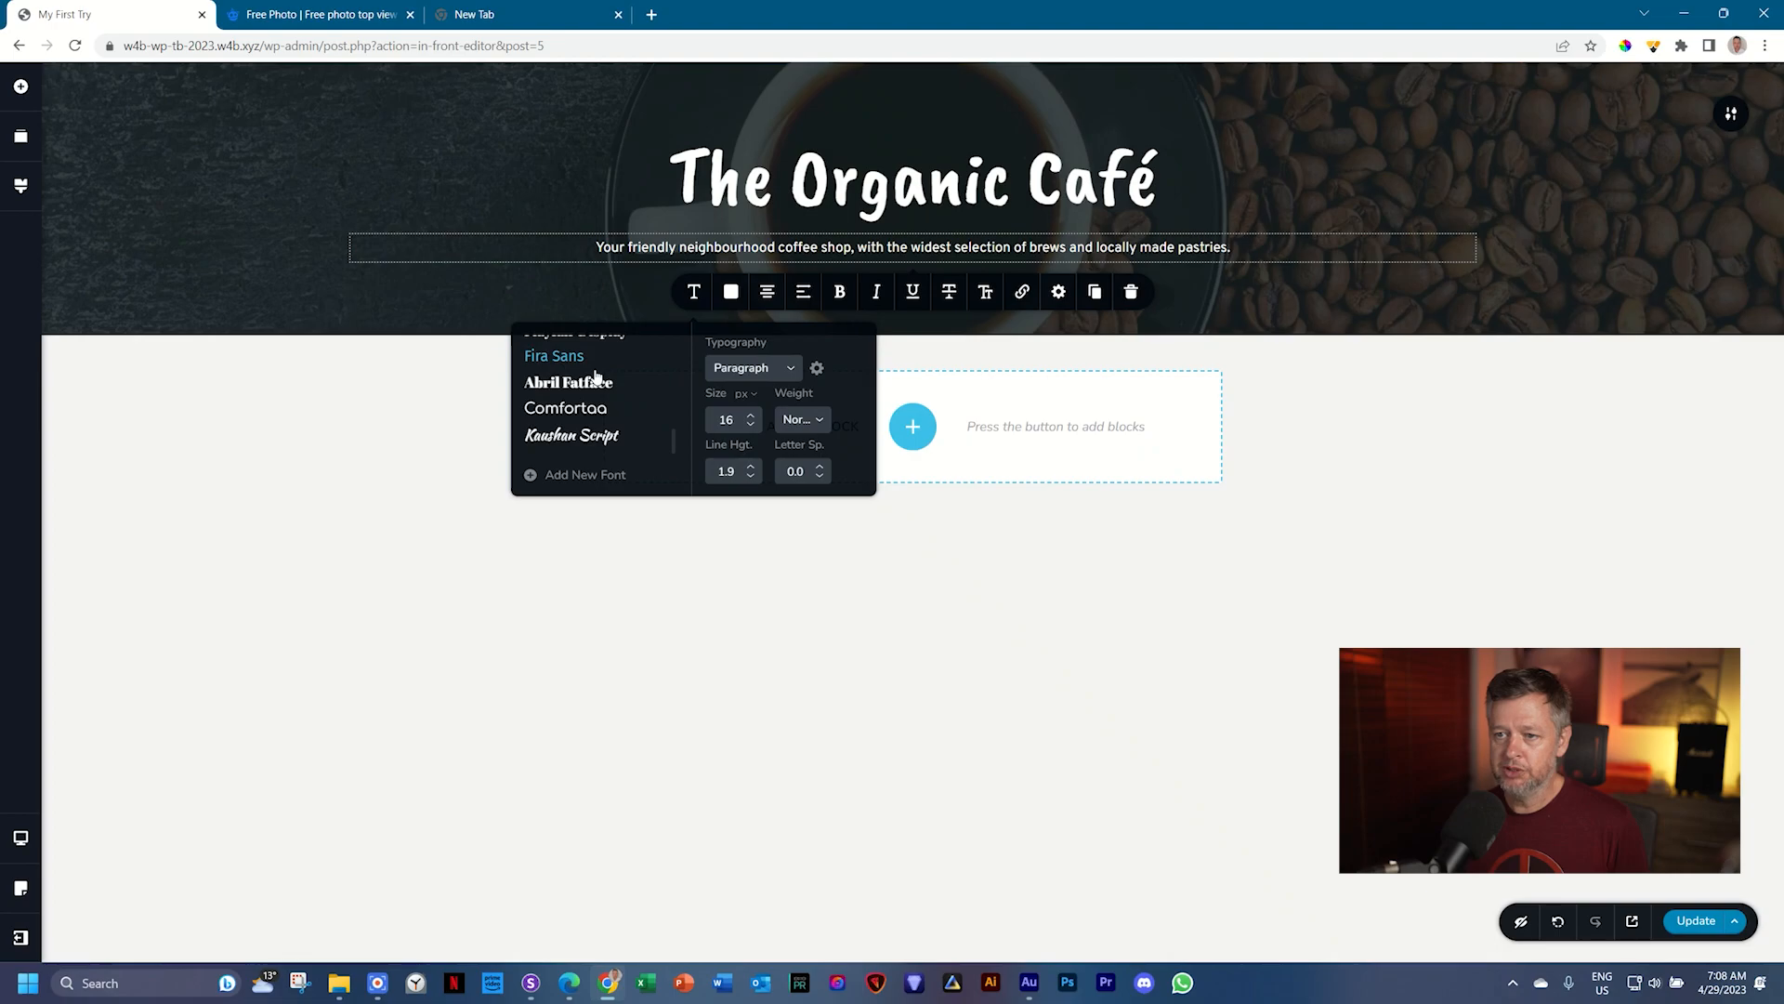
scroll(596, 375, "up", 3)
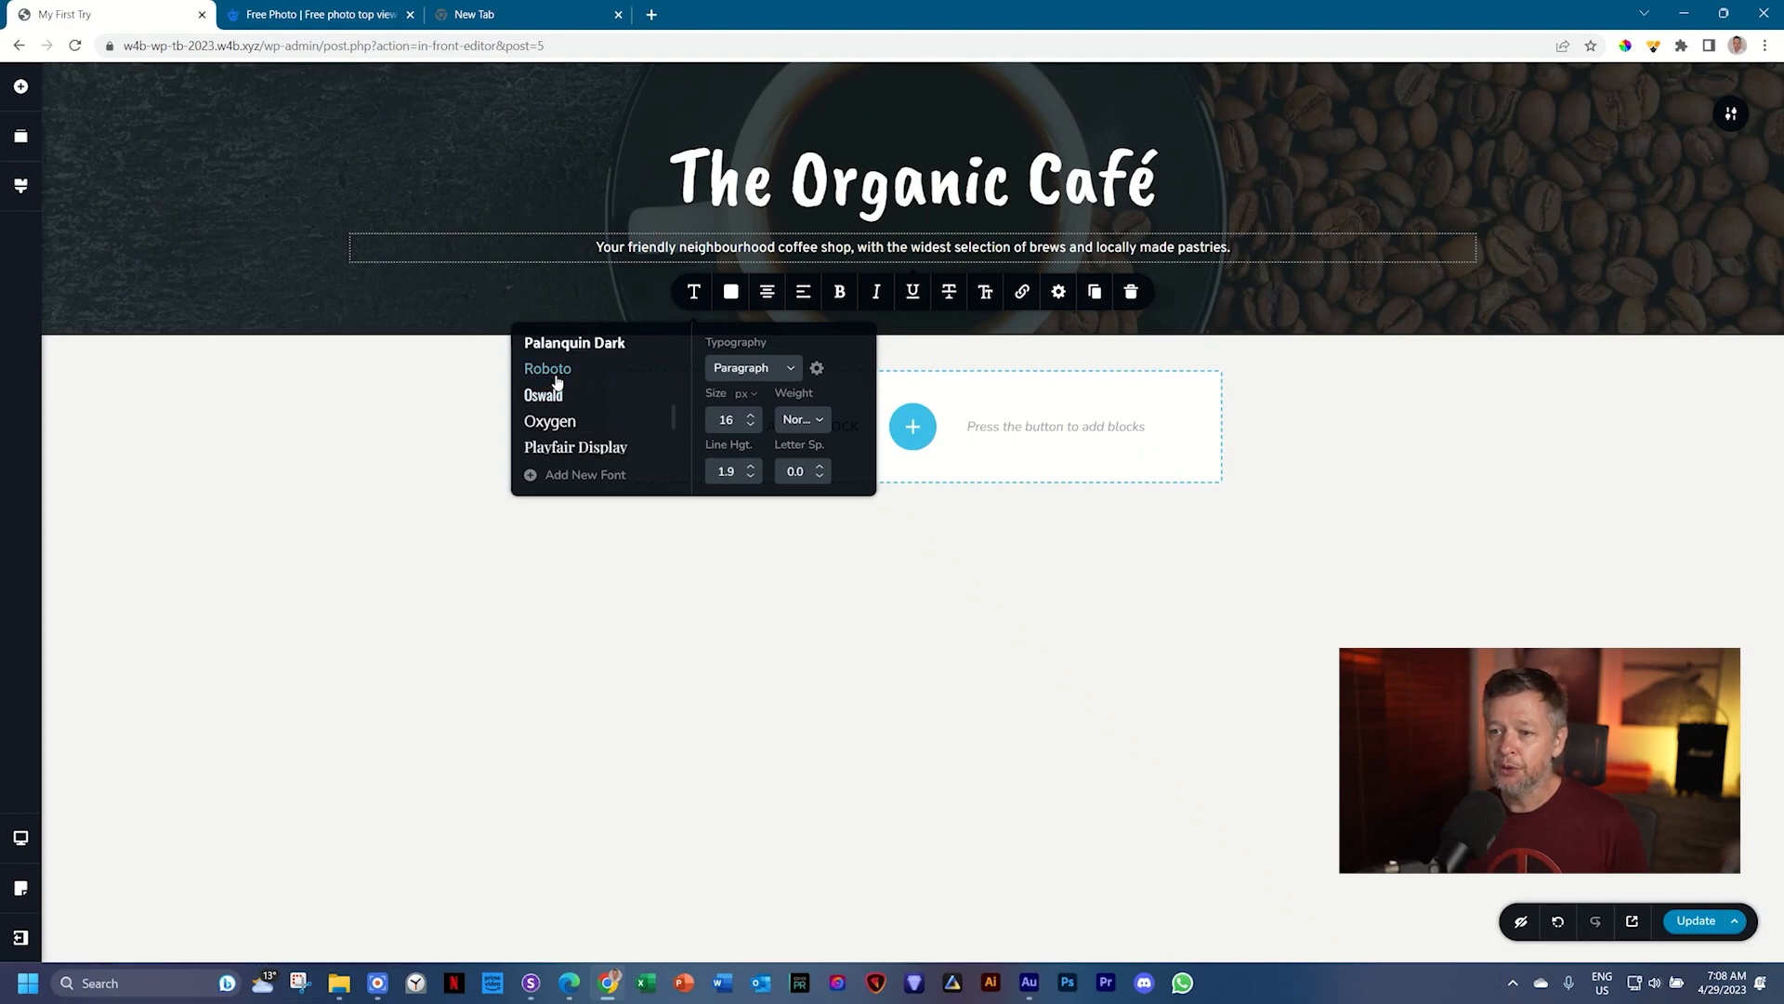
left_click(557, 382)
Step: Look through the list of fonts offered for the tagline, from the first entry to the last
scroll(657, 395, "up", 2)
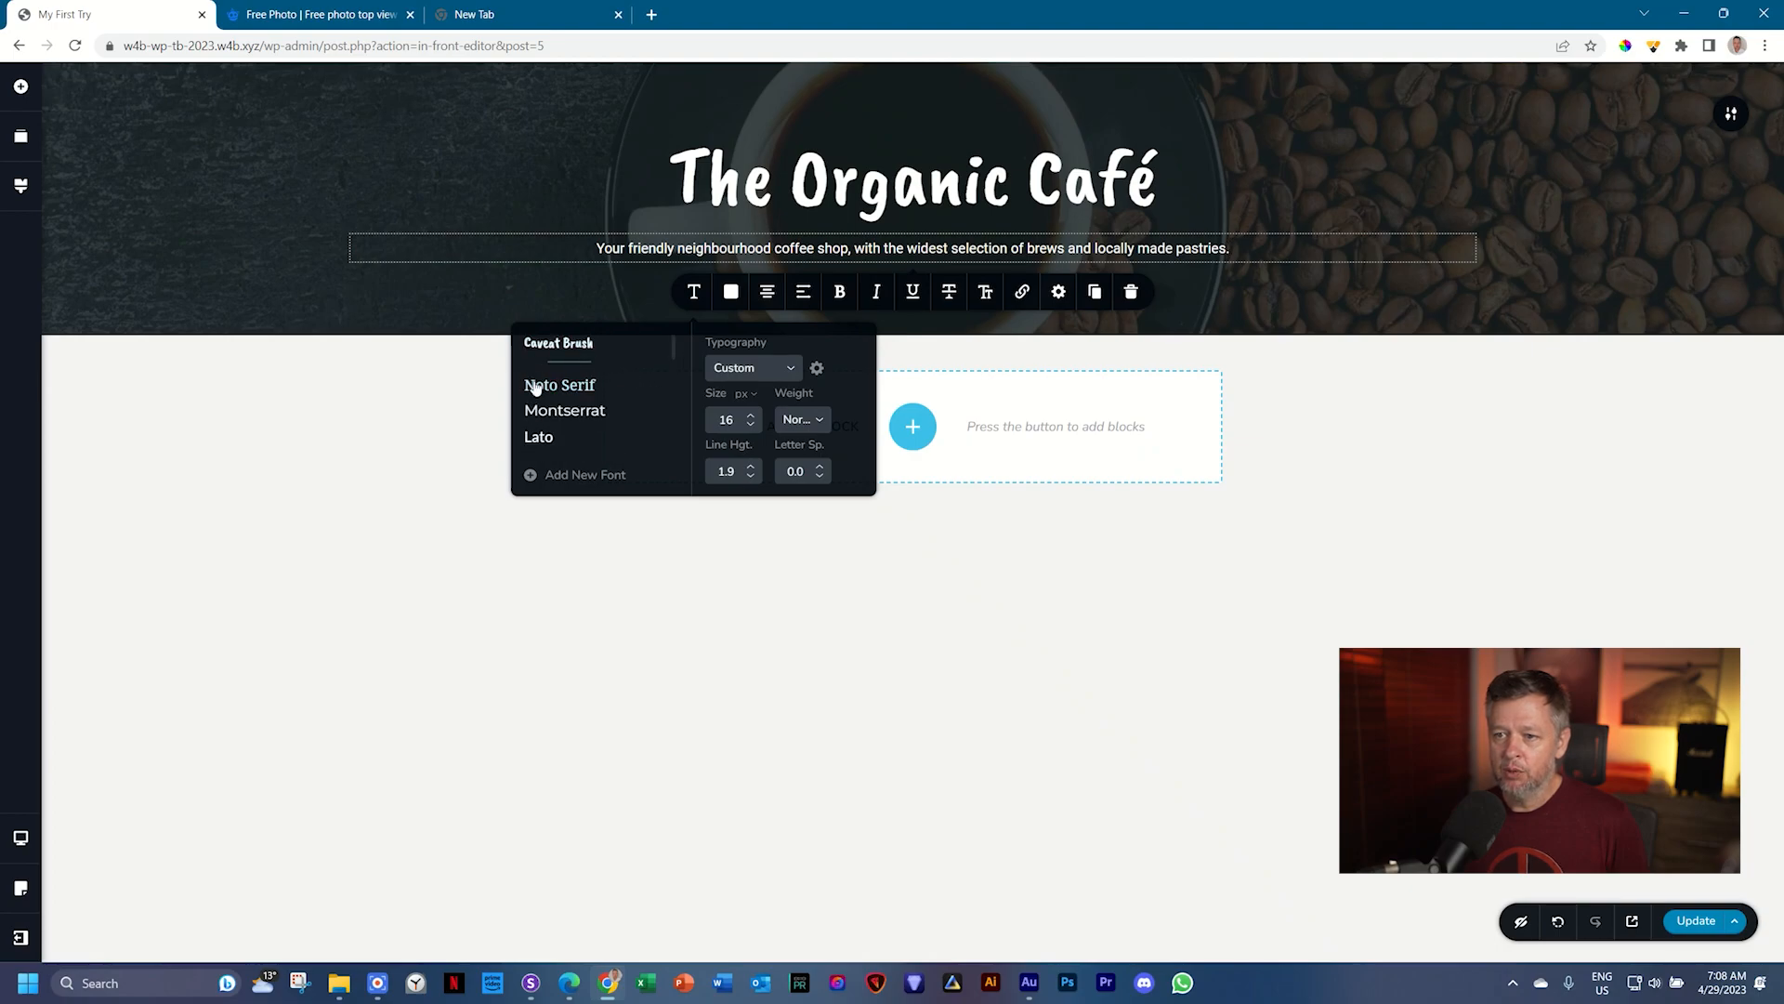
scroll(546, 395, "down", 2)
scroll(548, 395, "up", 2)
scroll(548, 395, "down", 2)
scroll(549, 395, "up", 2)
scroll(548, 395, "down", 5)
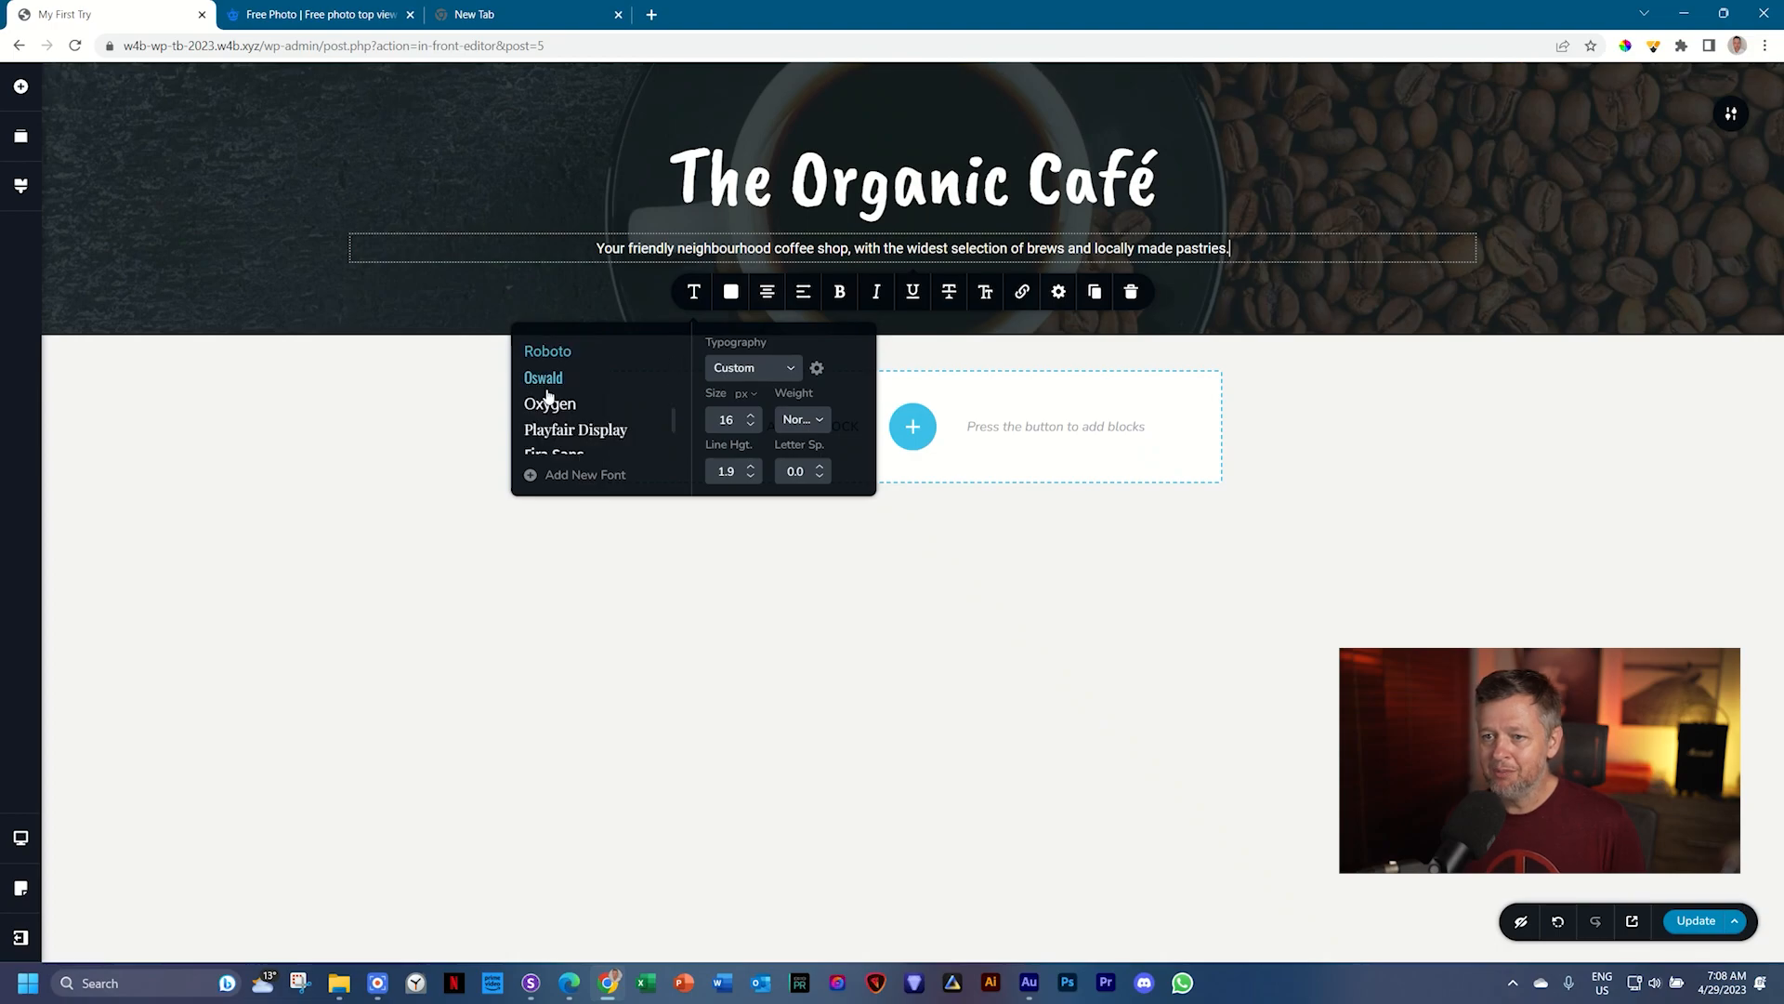
scroll(583, 430, "down", 2)
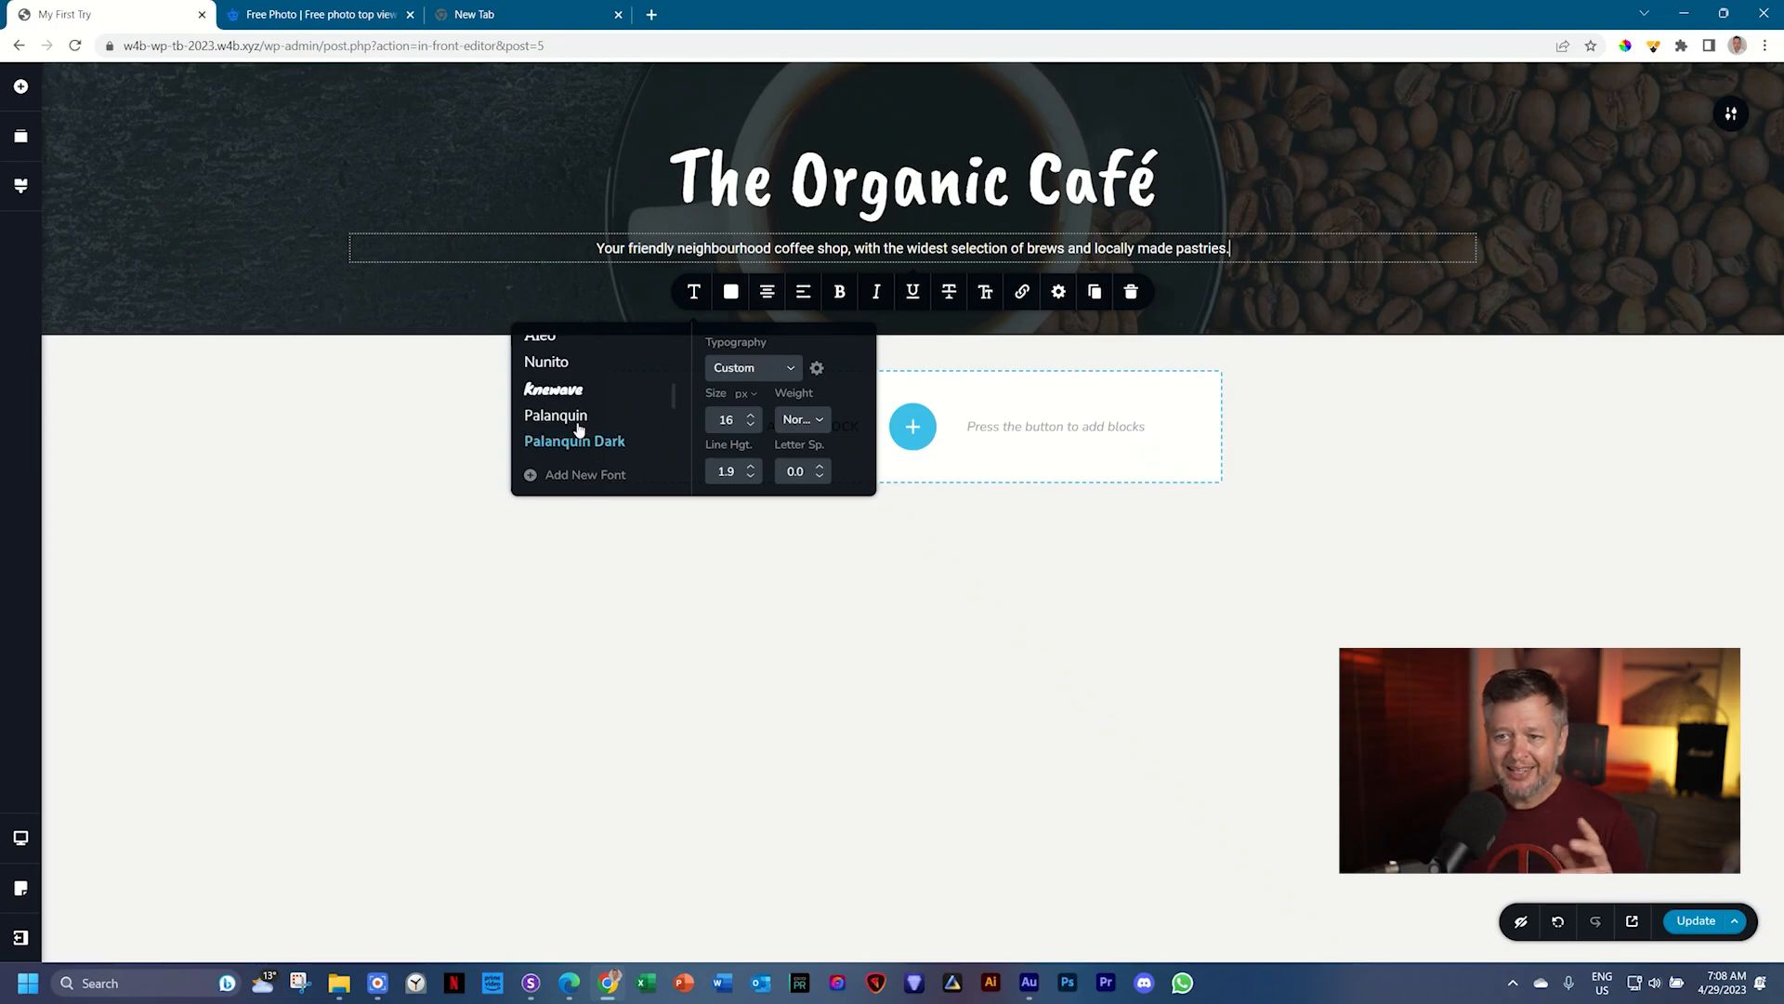
scroll(577, 423, "down", 2)
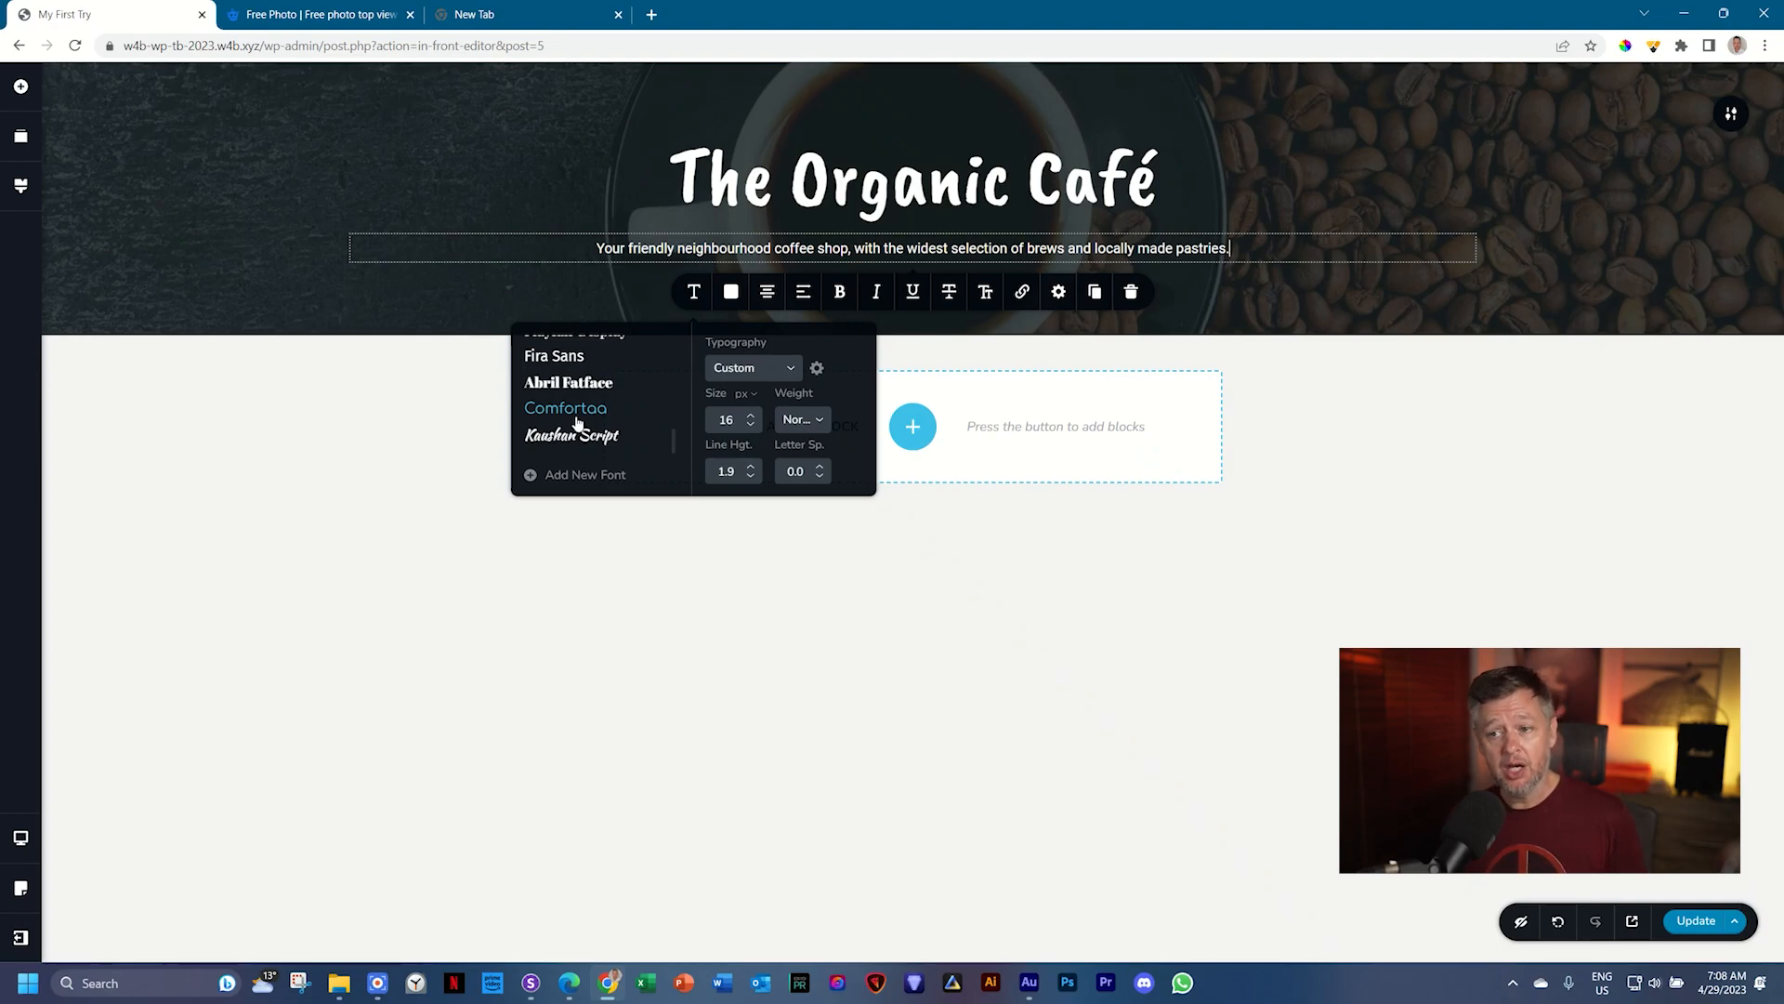
Step: Open the font manager's list of installed fonts and make Roboto the default font
left_click(570, 474)
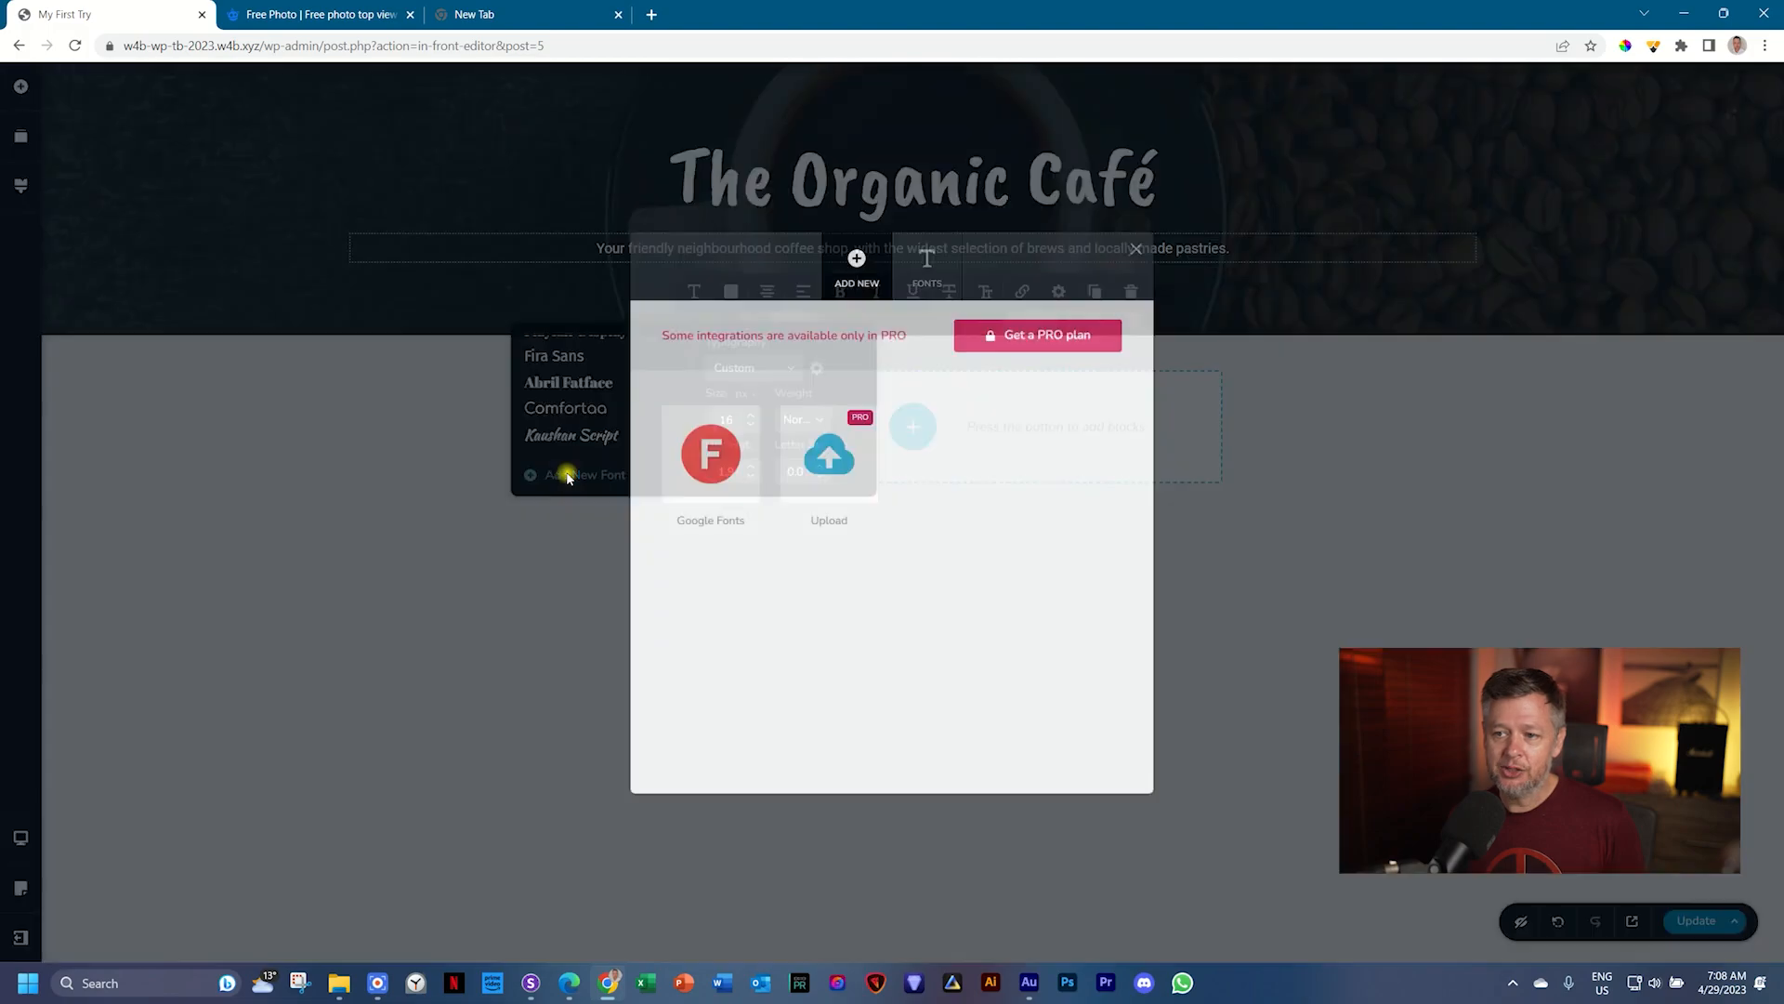
left_click(932, 268)
mouse_move(941, 542)
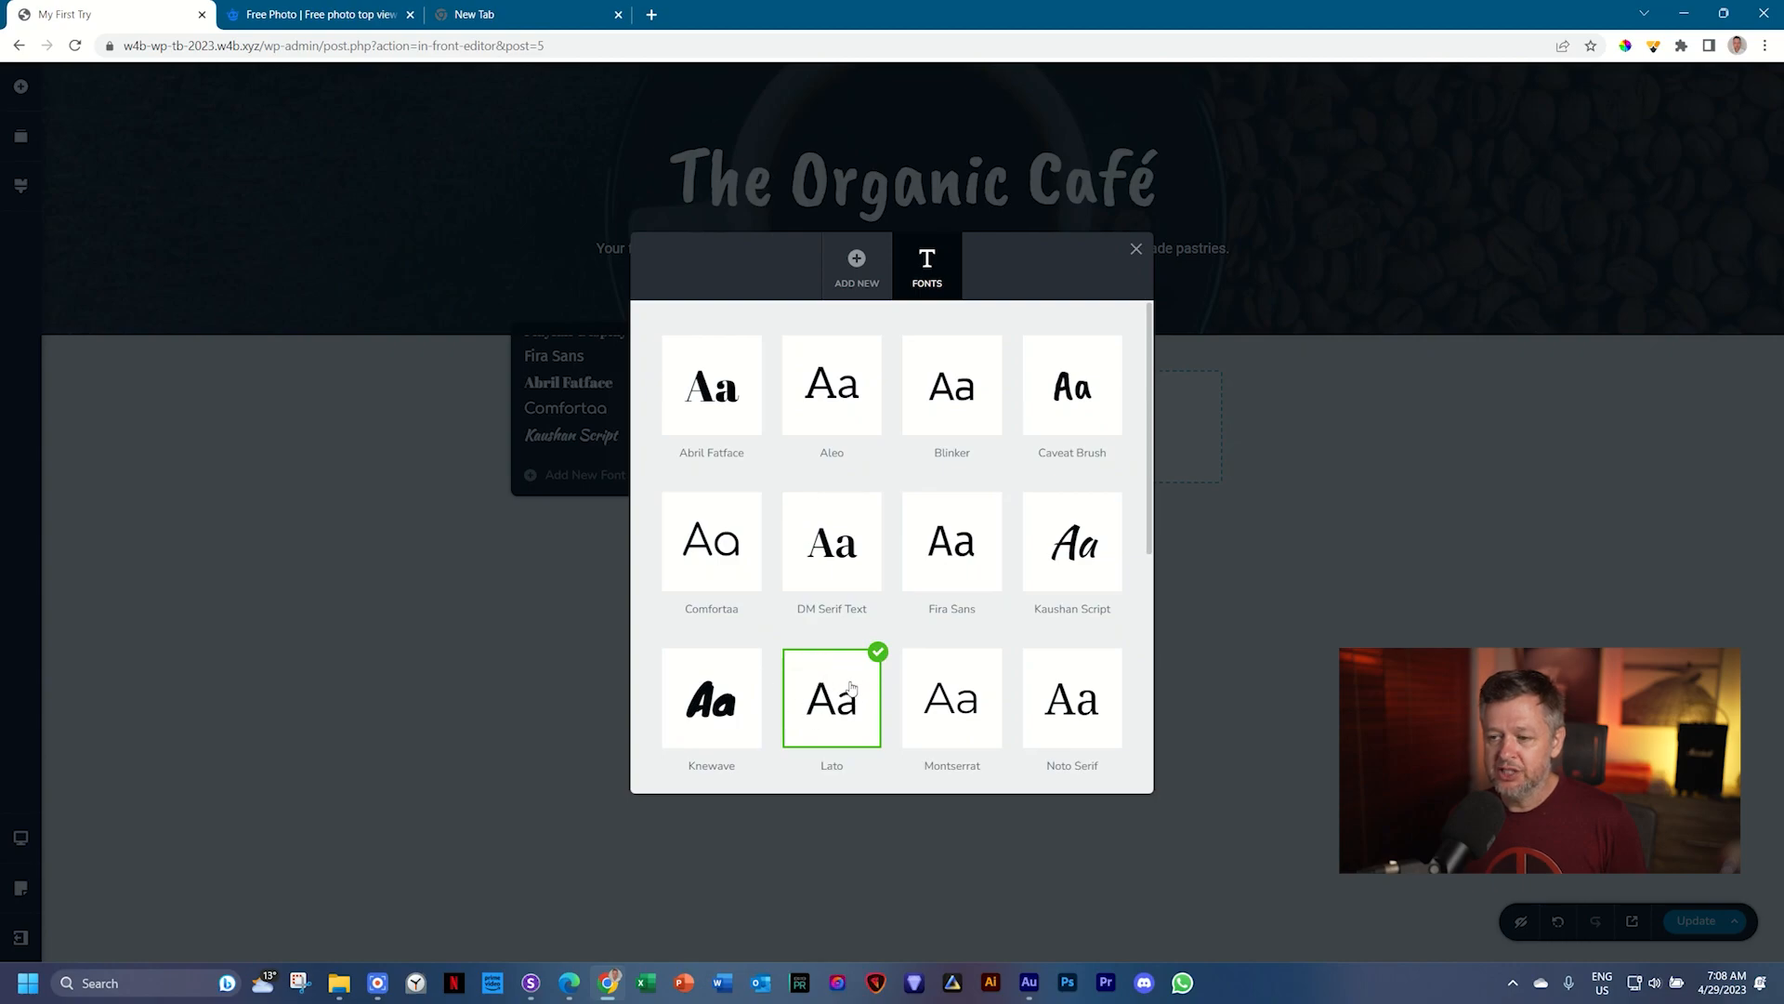
scroll(851, 688, "down", 2)
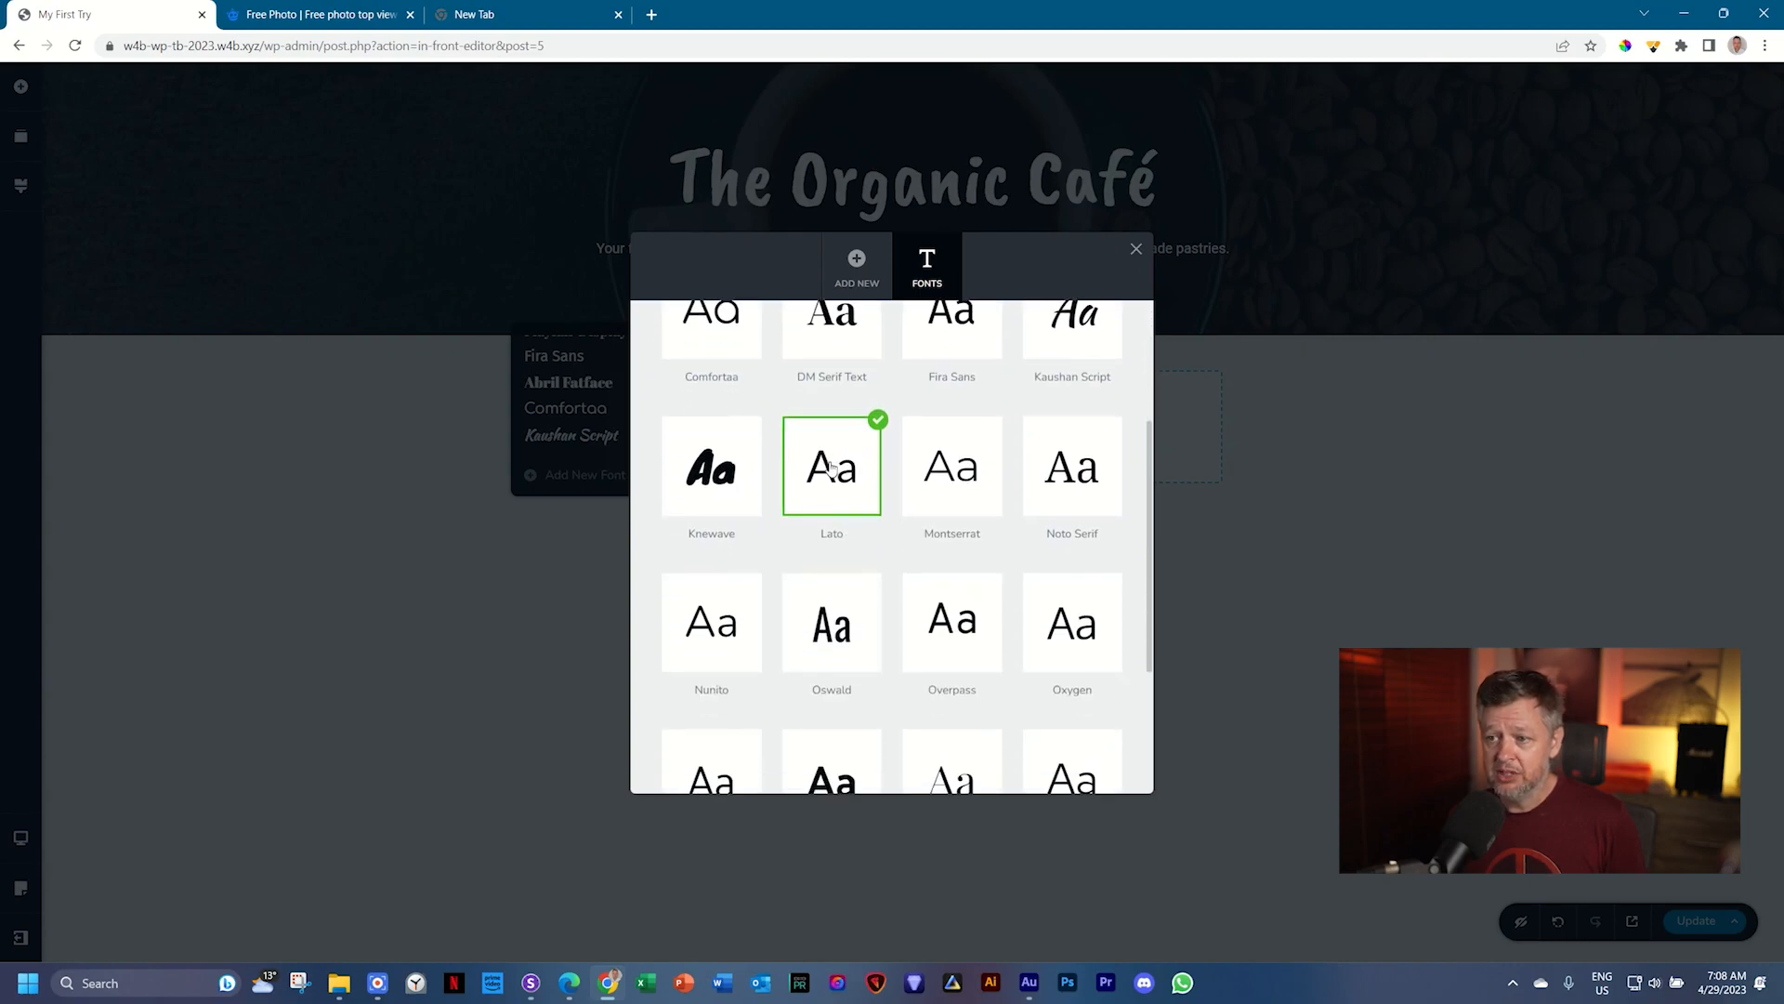
scroll(832, 467, "down", 1)
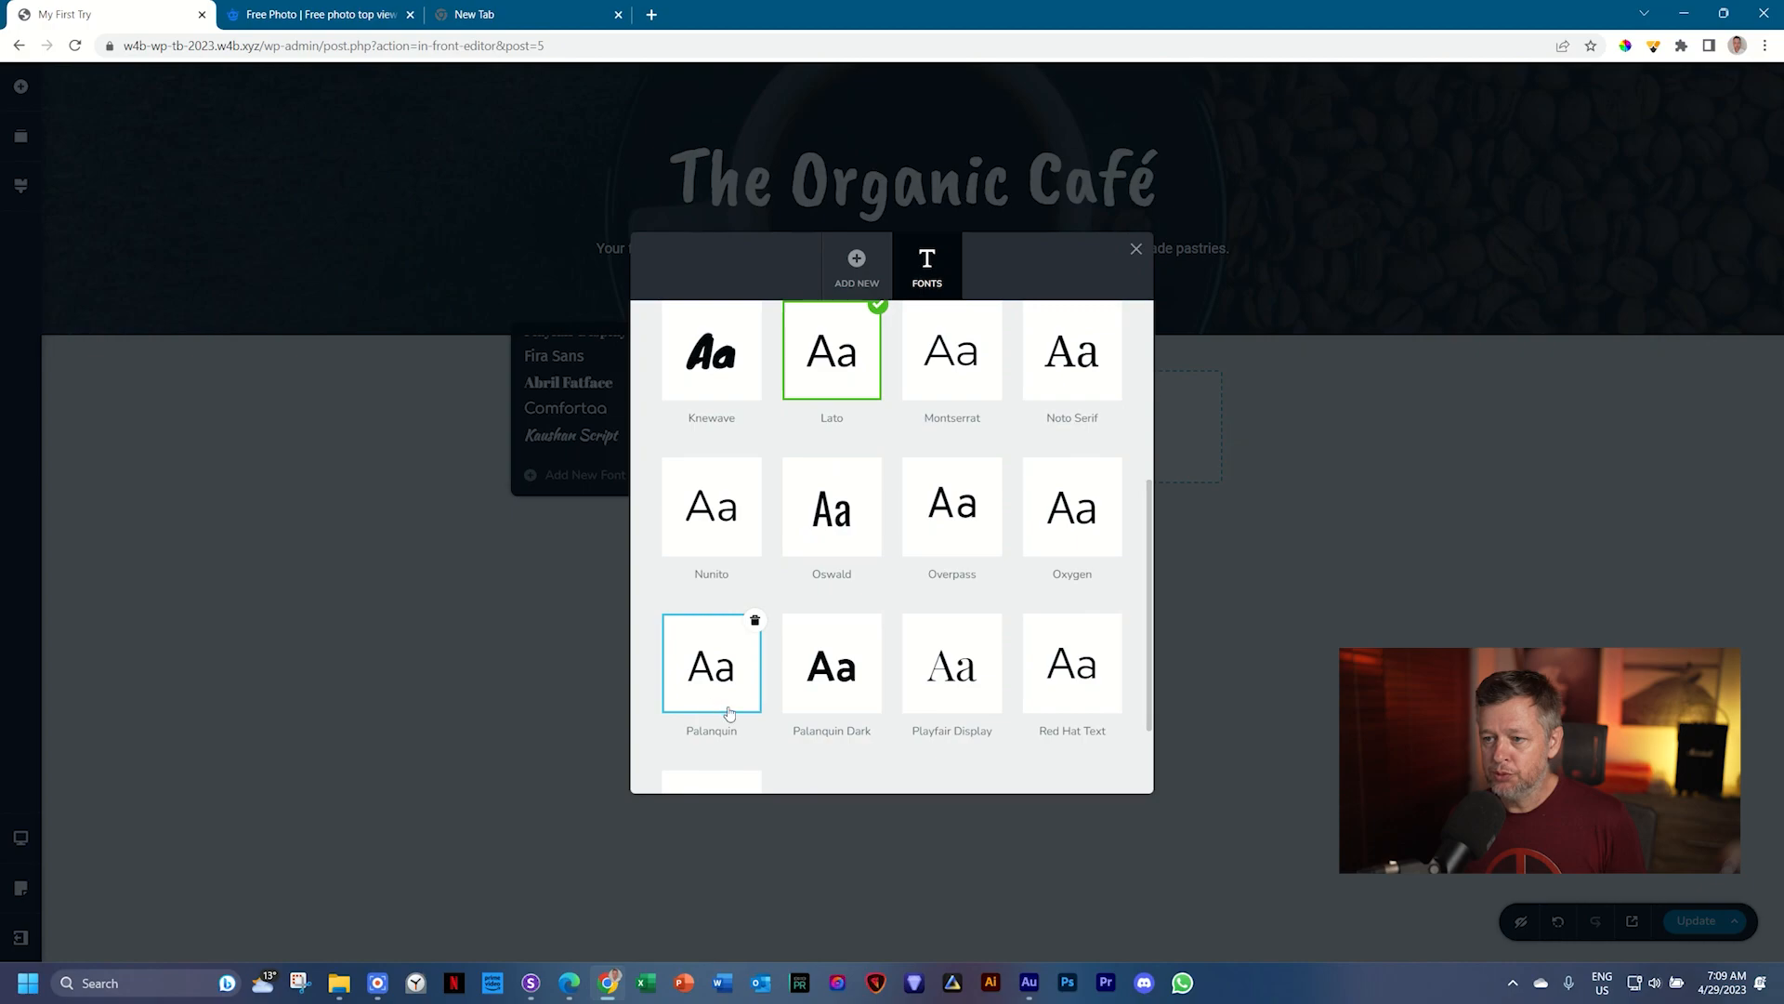
scroll(873, 572, "down", 1)
scroll(872, 572, "up", 1)
scroll(873, 572, "down", 1)
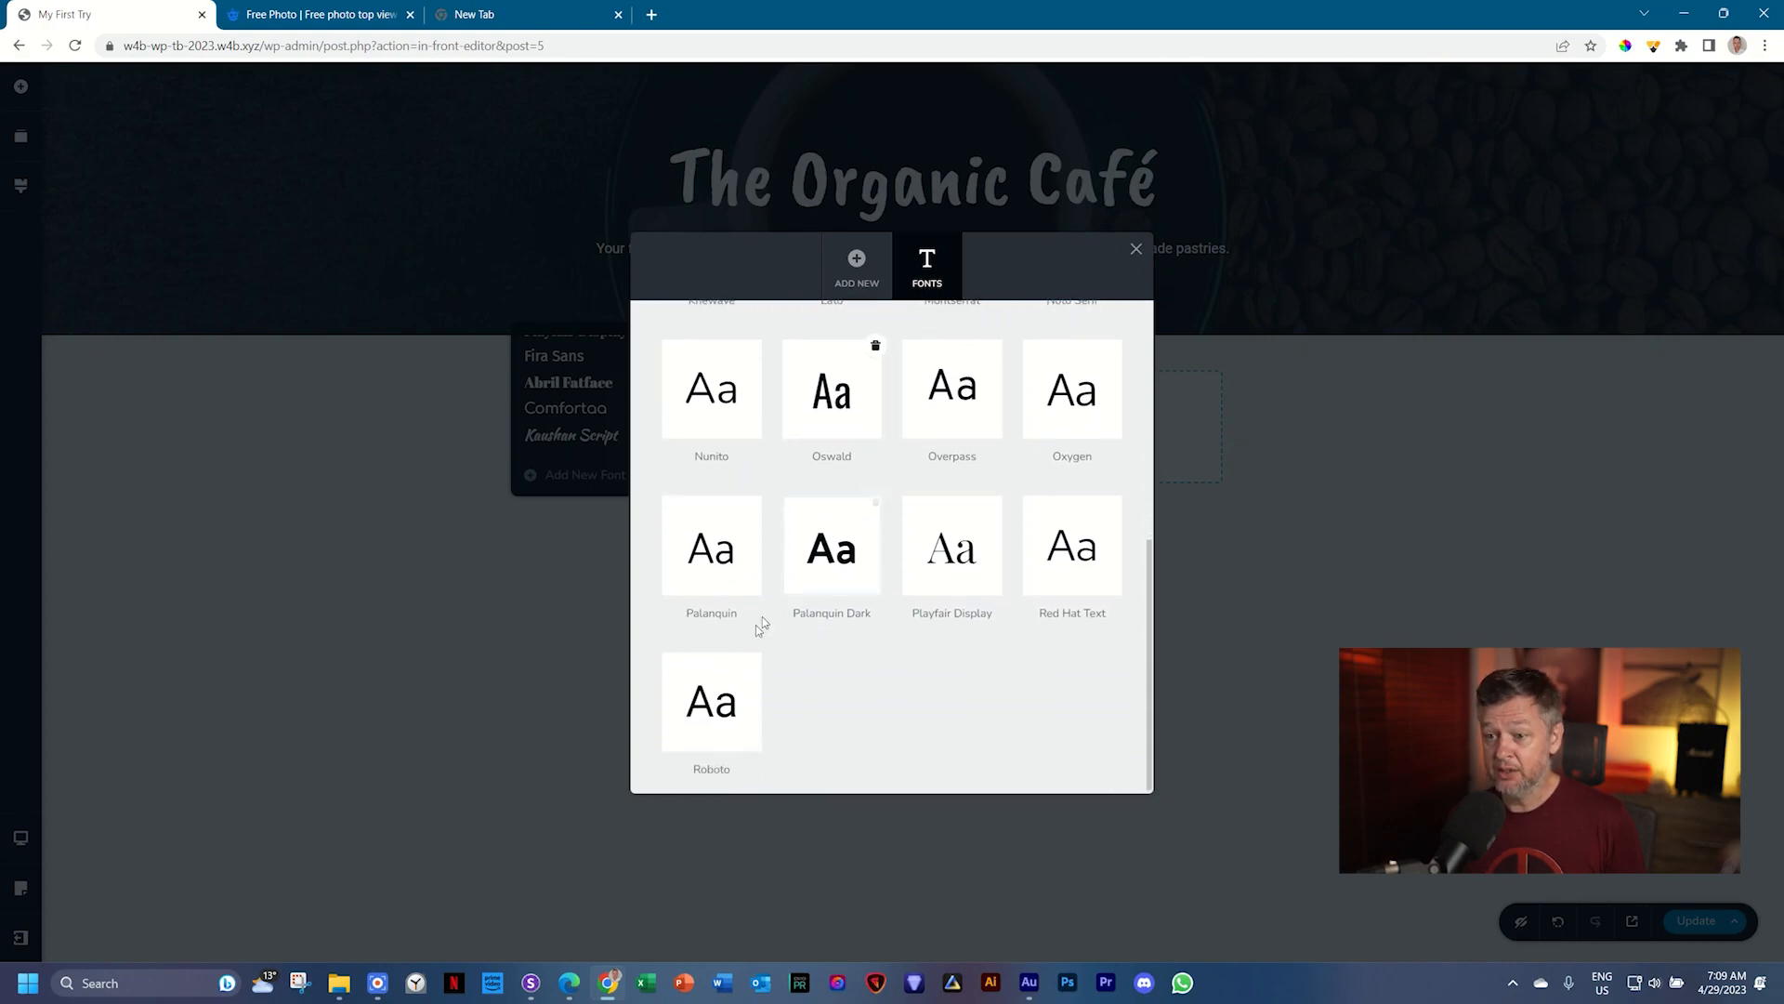
left_click(715, 707)
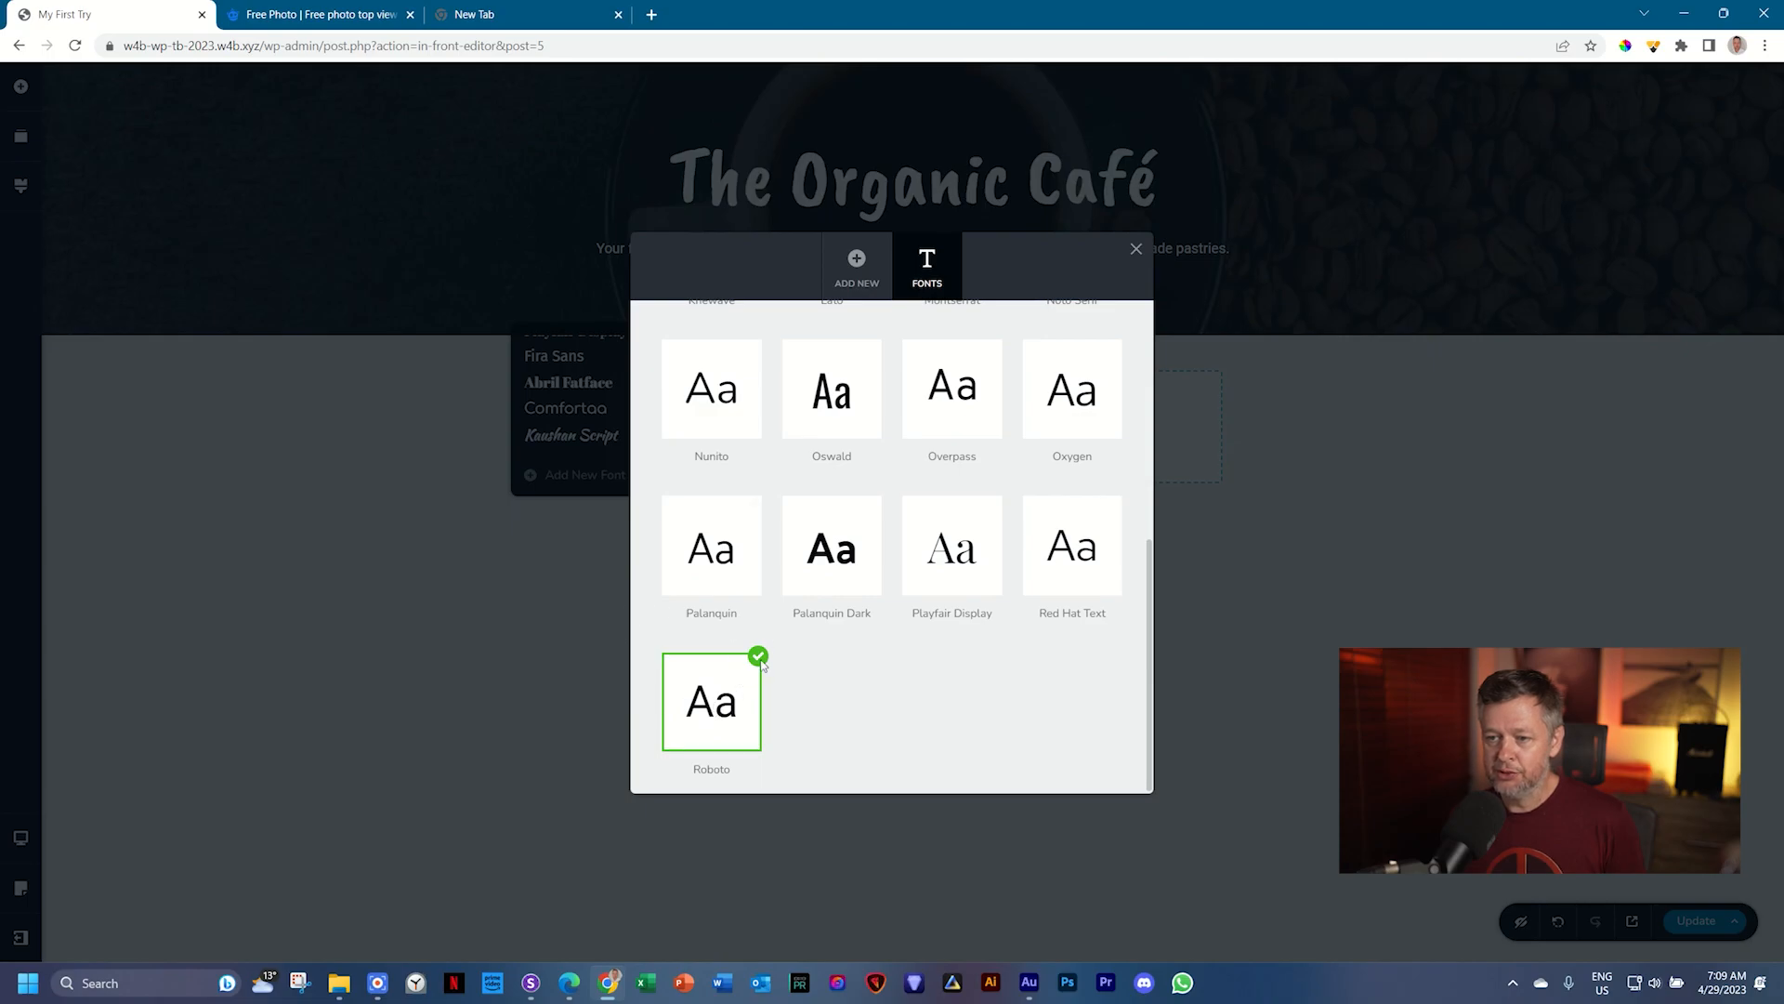
Step: Delete every font except Caveat Brush and Roboto from the font manager and close it
scroll(838, 676, "up", 5)
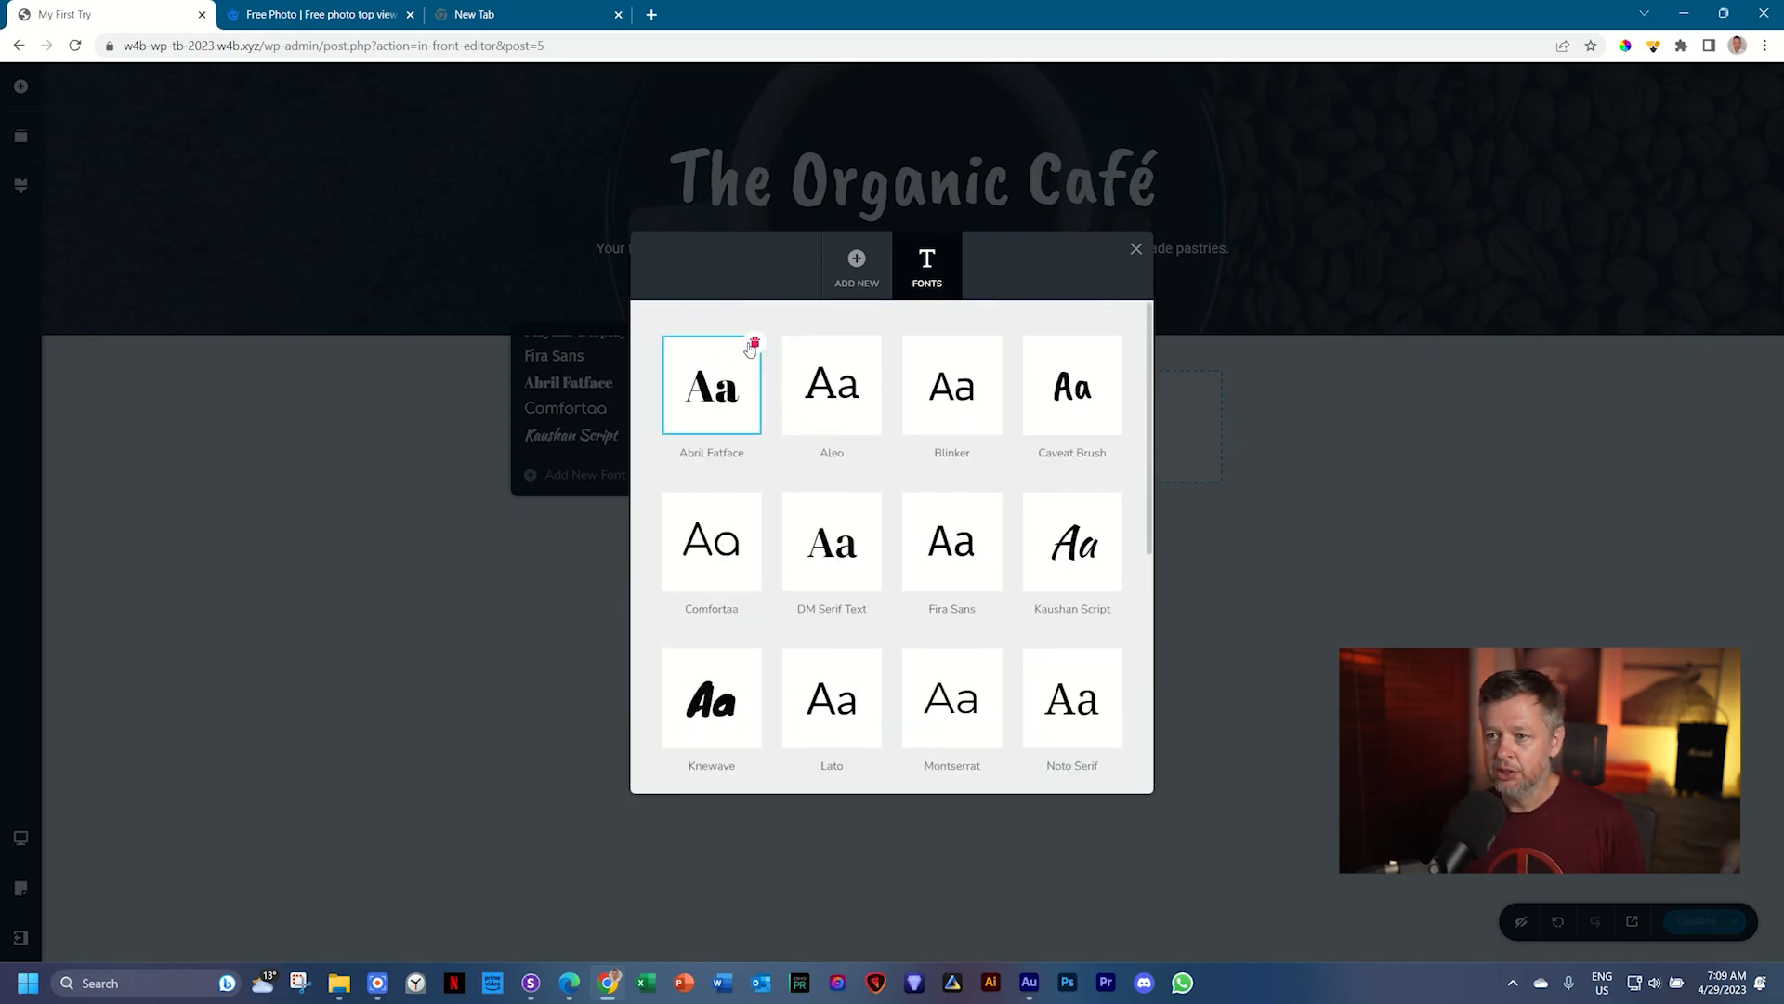
left_click(752, 346)
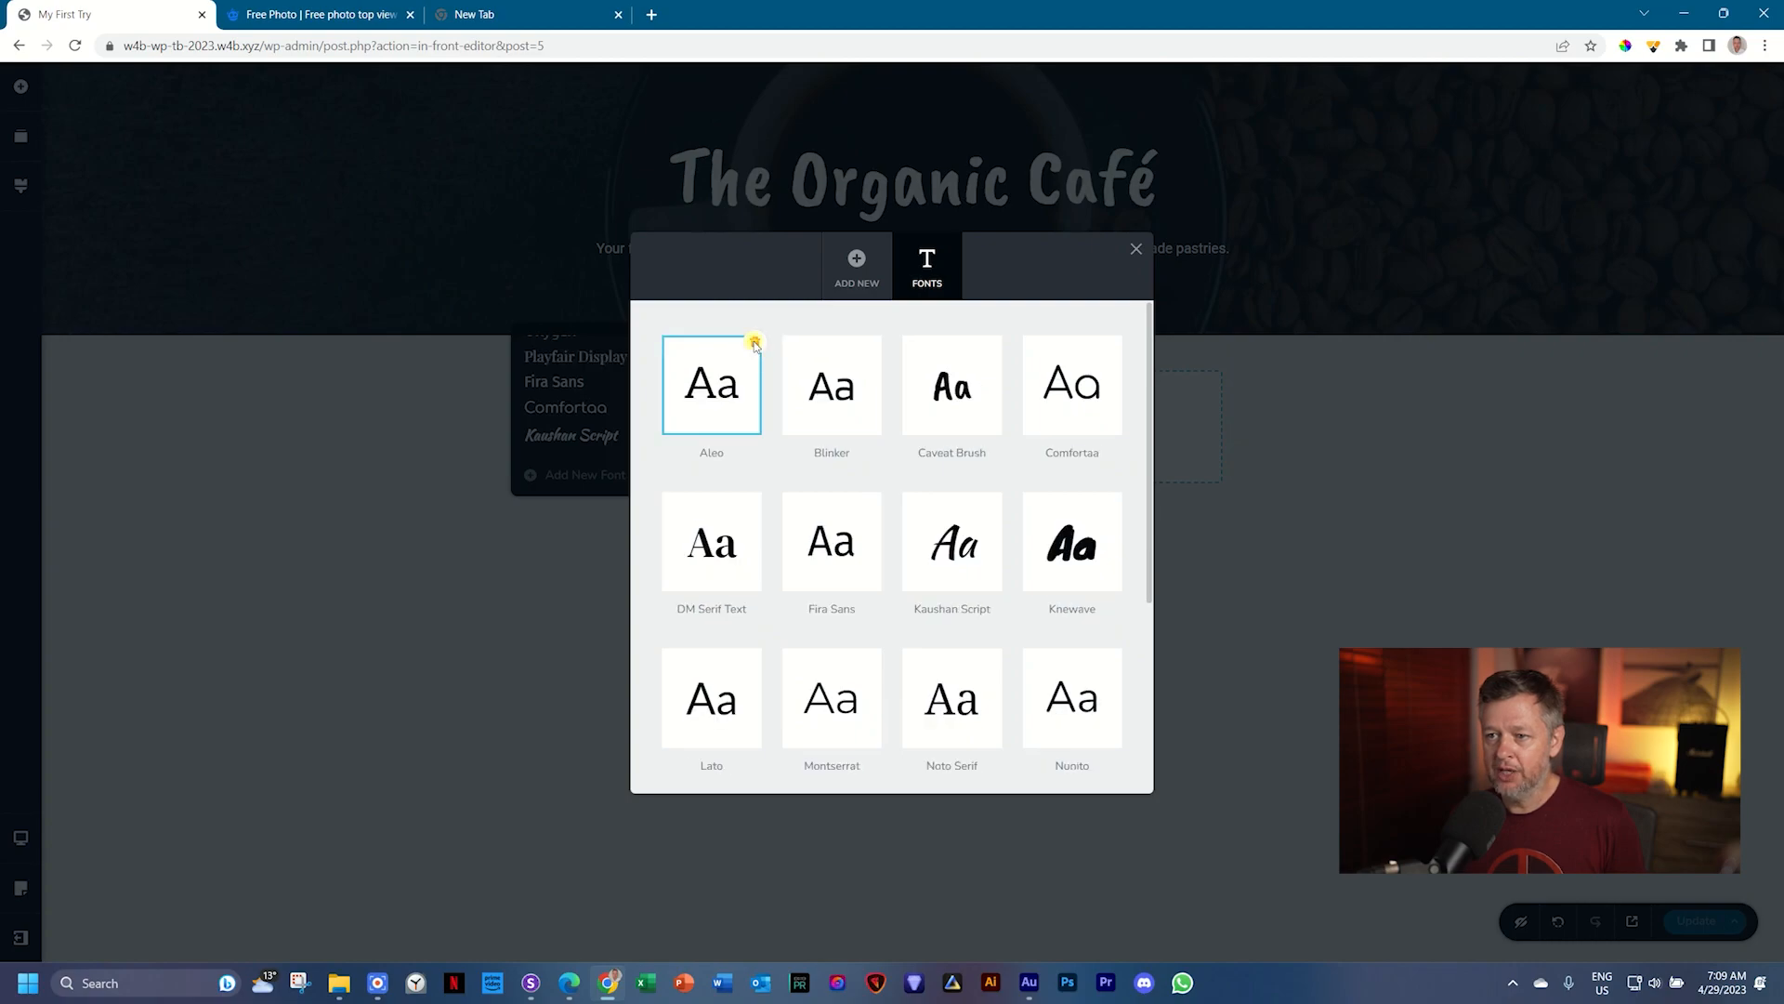
left_click(754, 346)
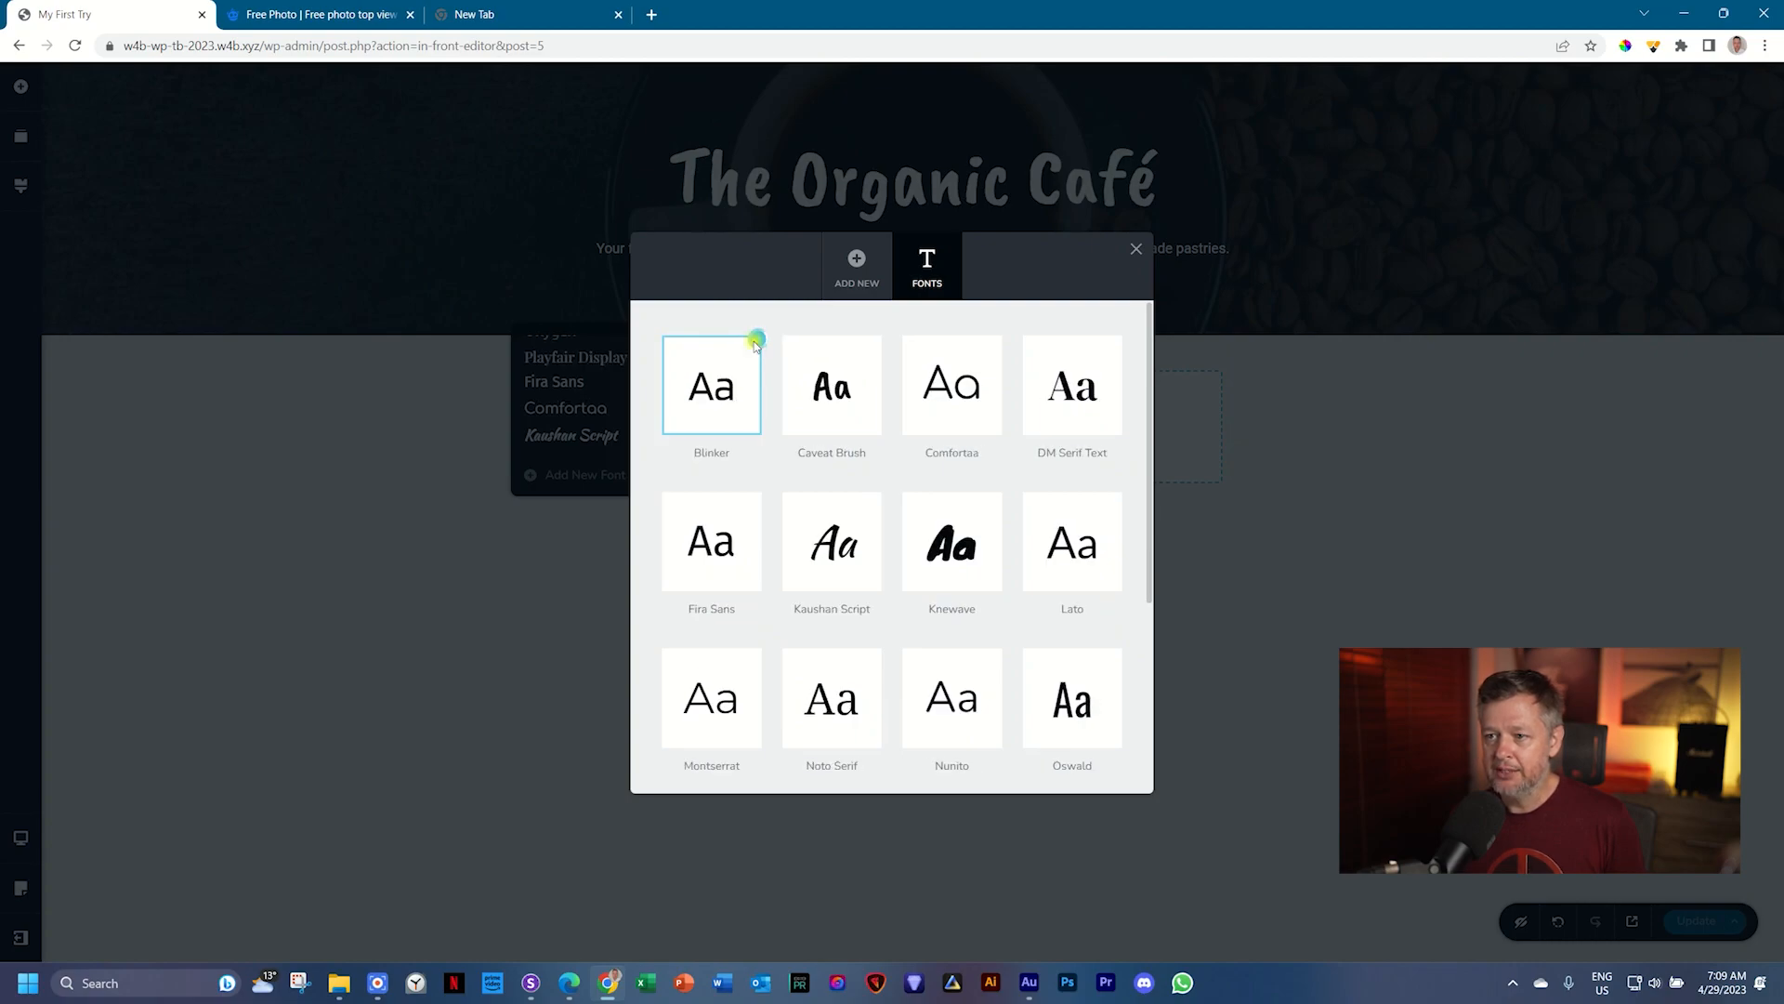
left_click(753, 346)
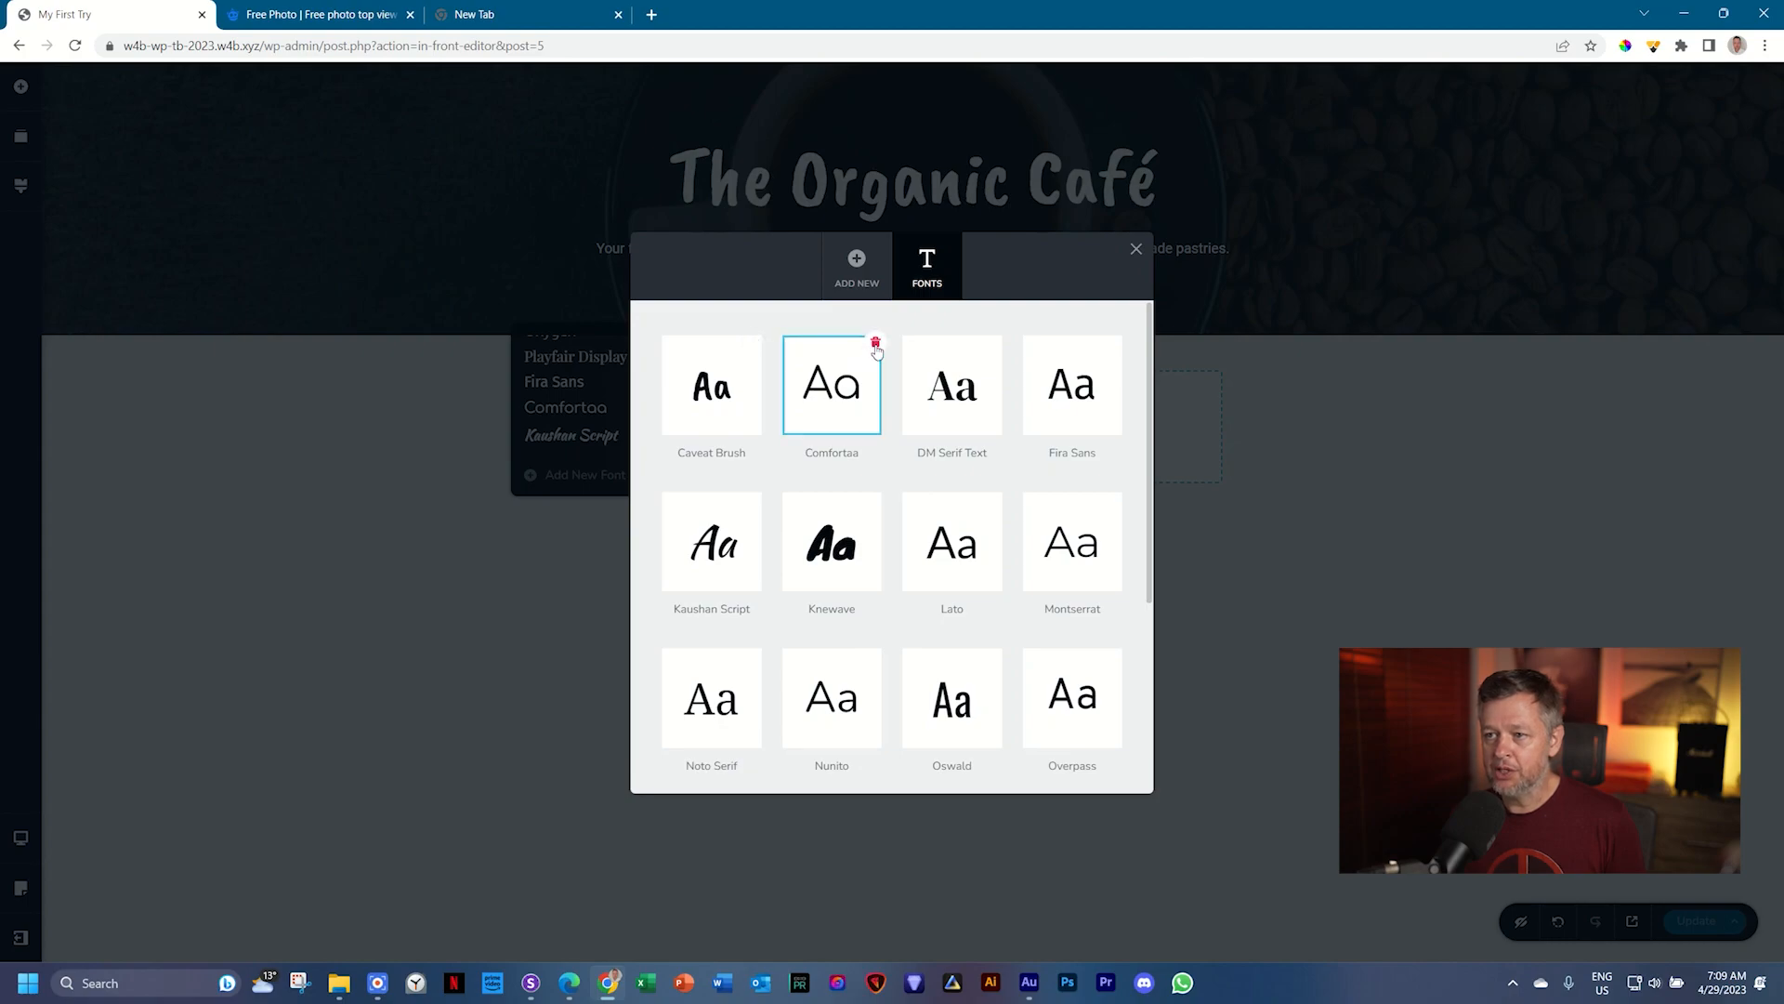
left_click(876, 346)
left_click(876, 346)
left_click(876, 346)
left_click(876, 346)
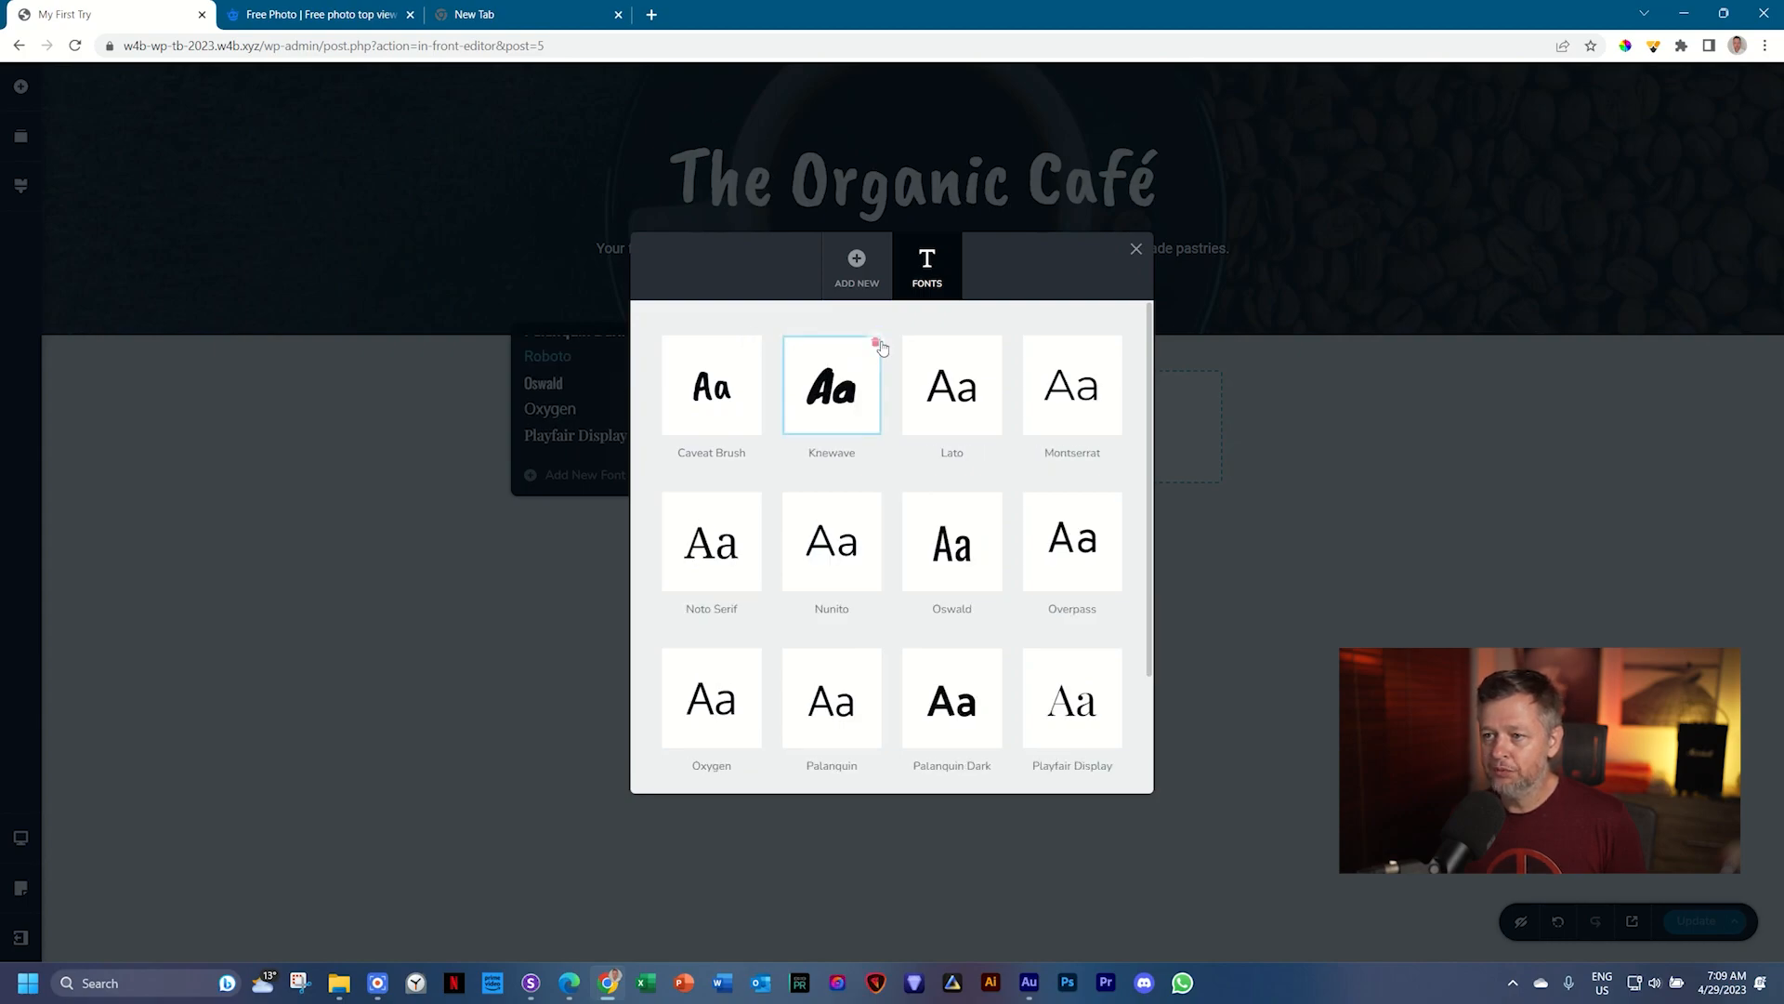
left_click(876, 346)
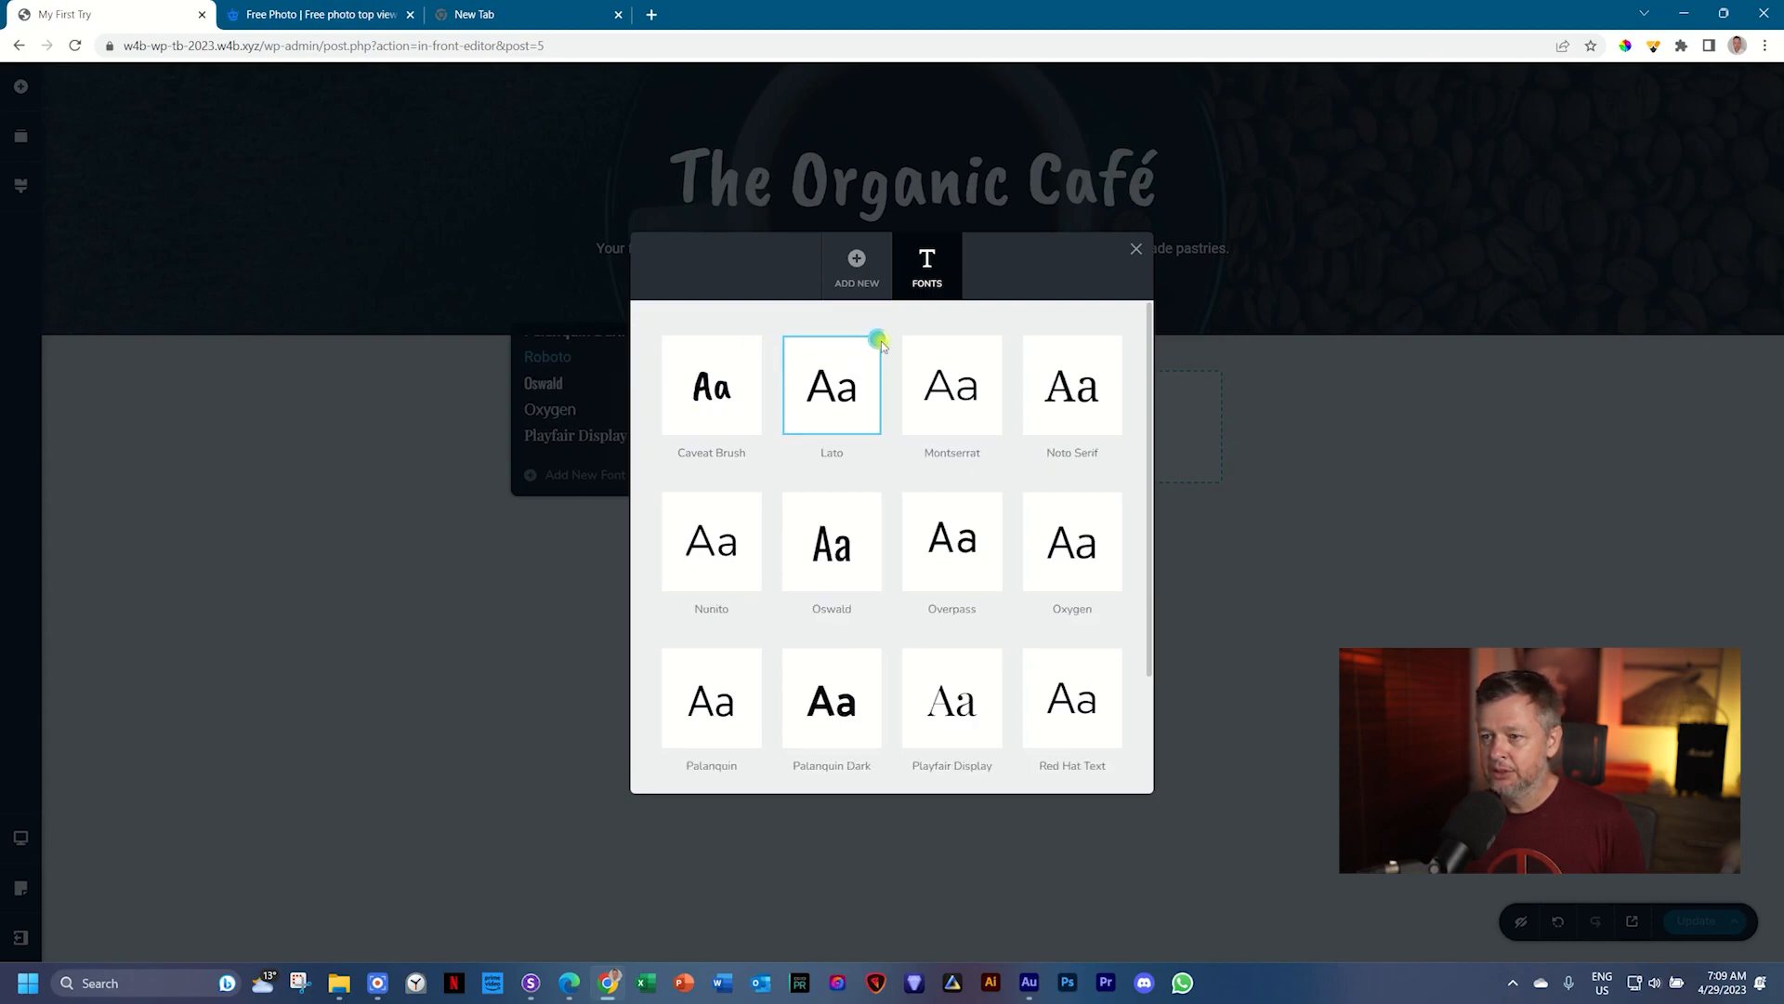
left_click(876, 344)
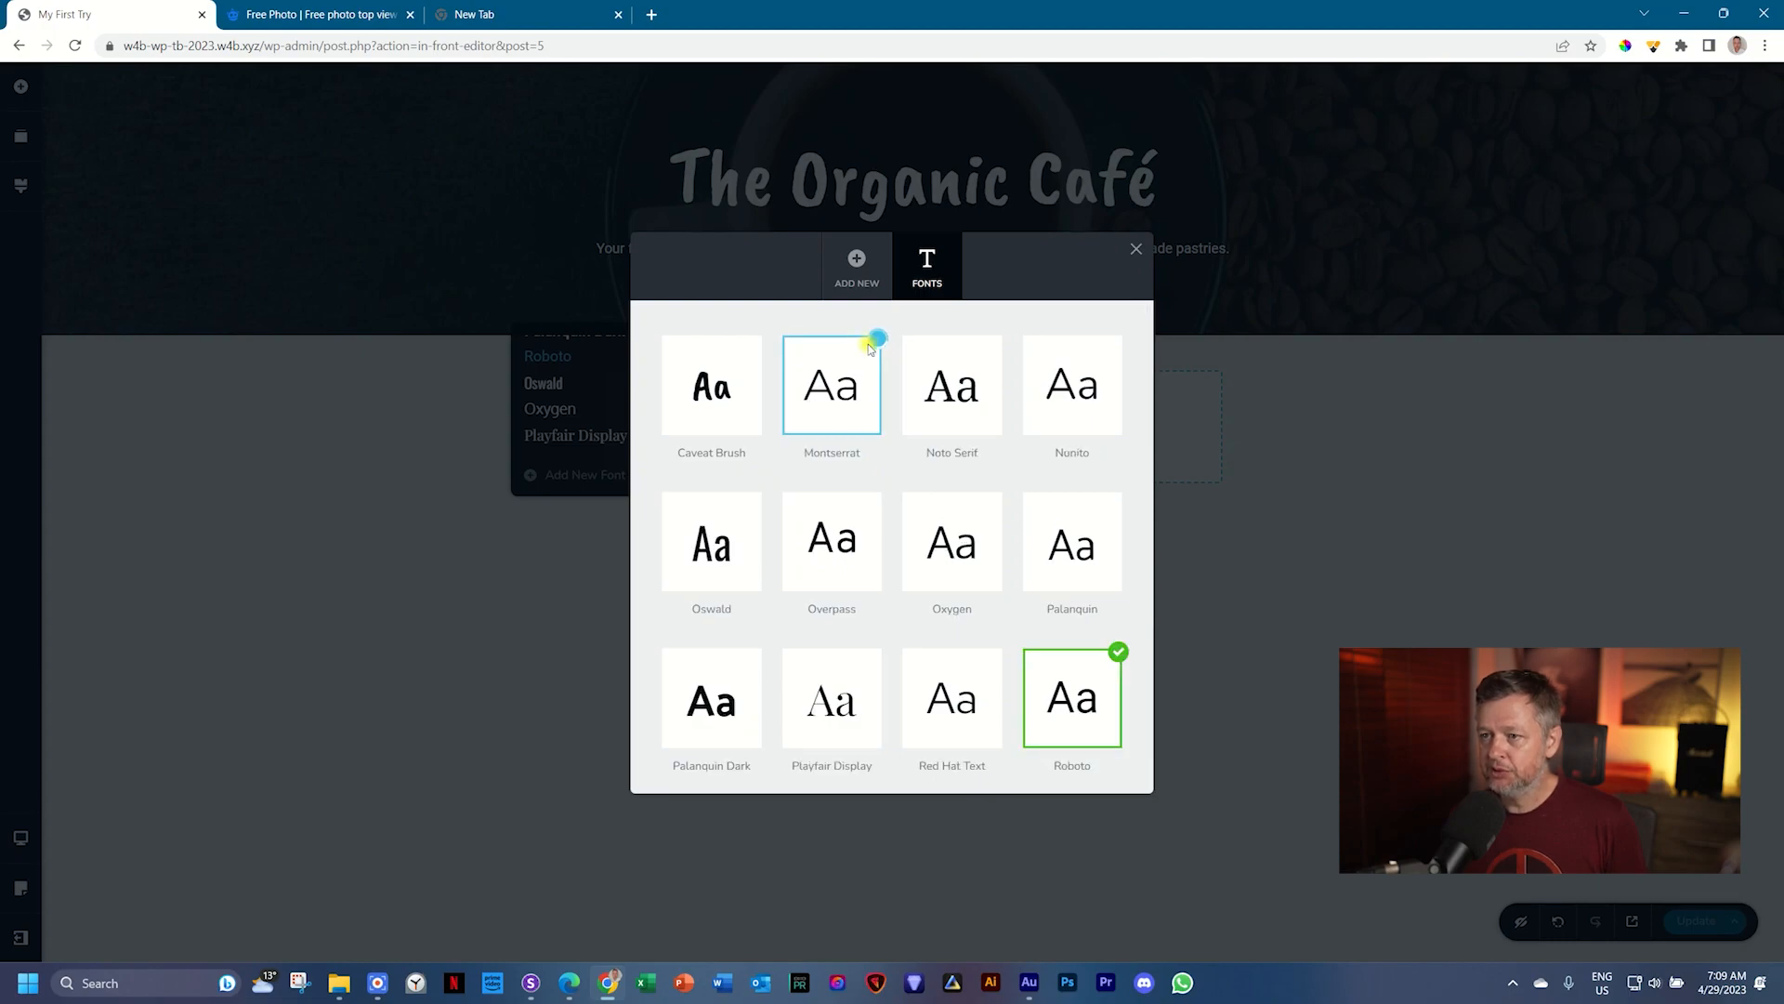
left_click(875, 345)
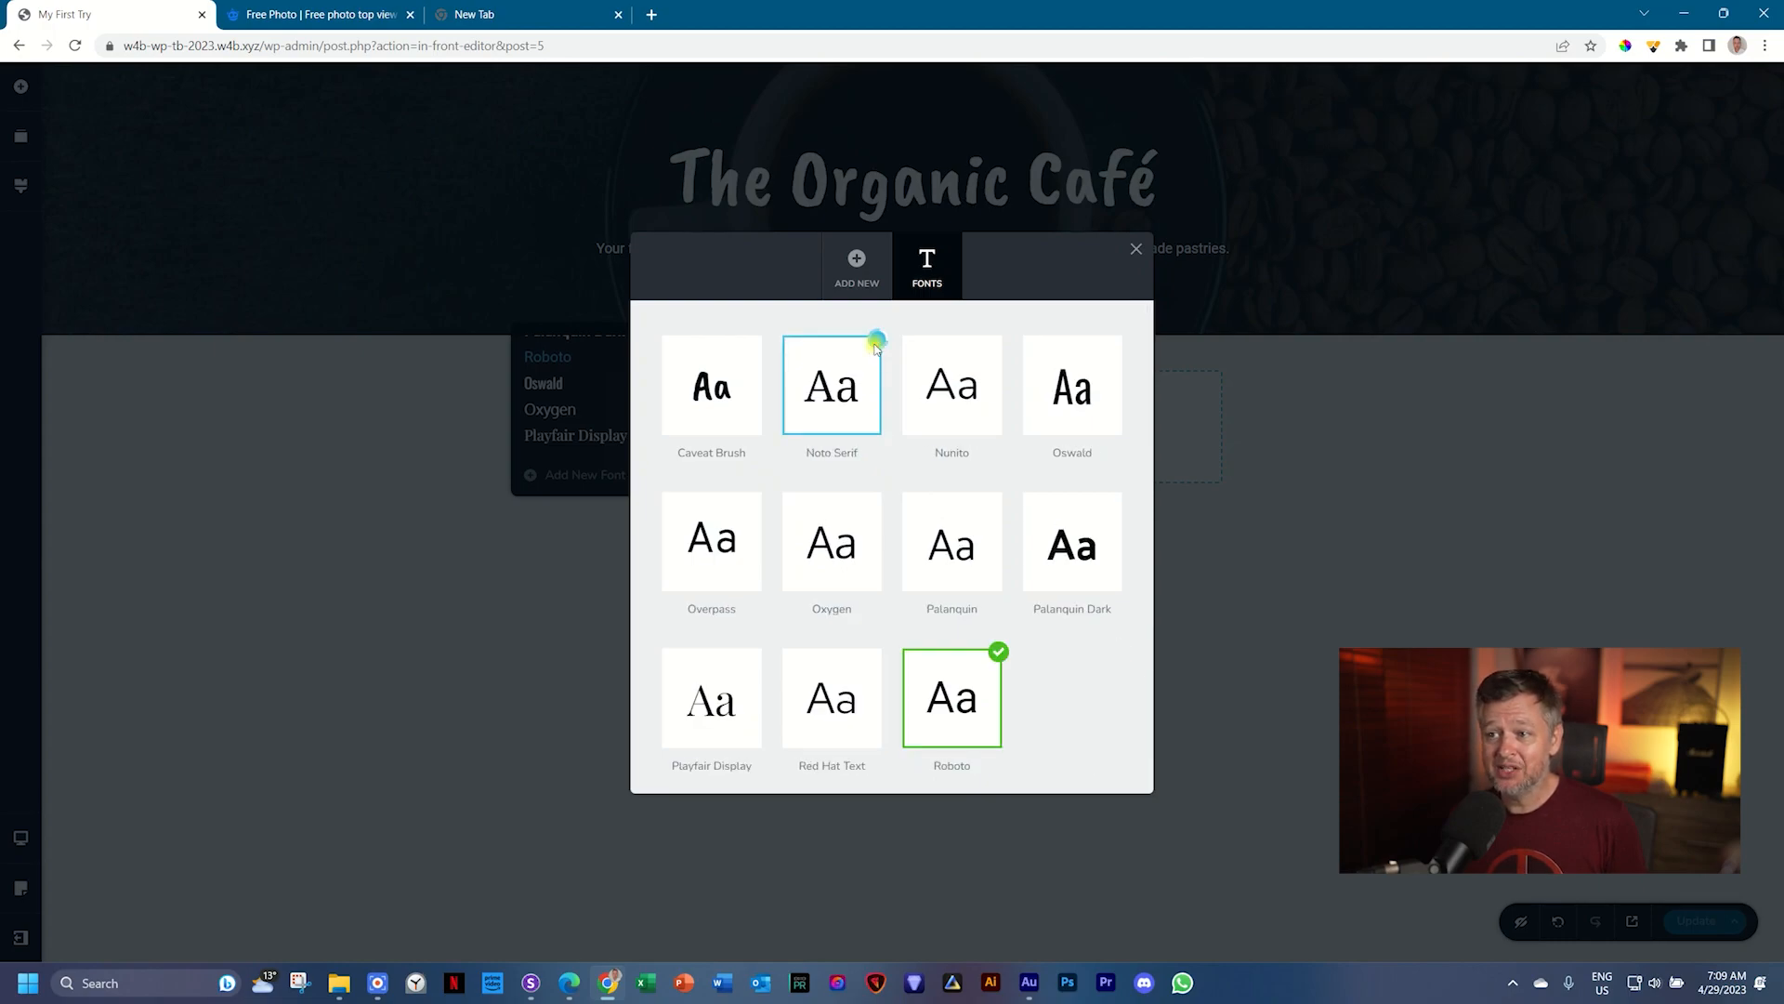
left_click(875, 345)
left_click(876, 345)
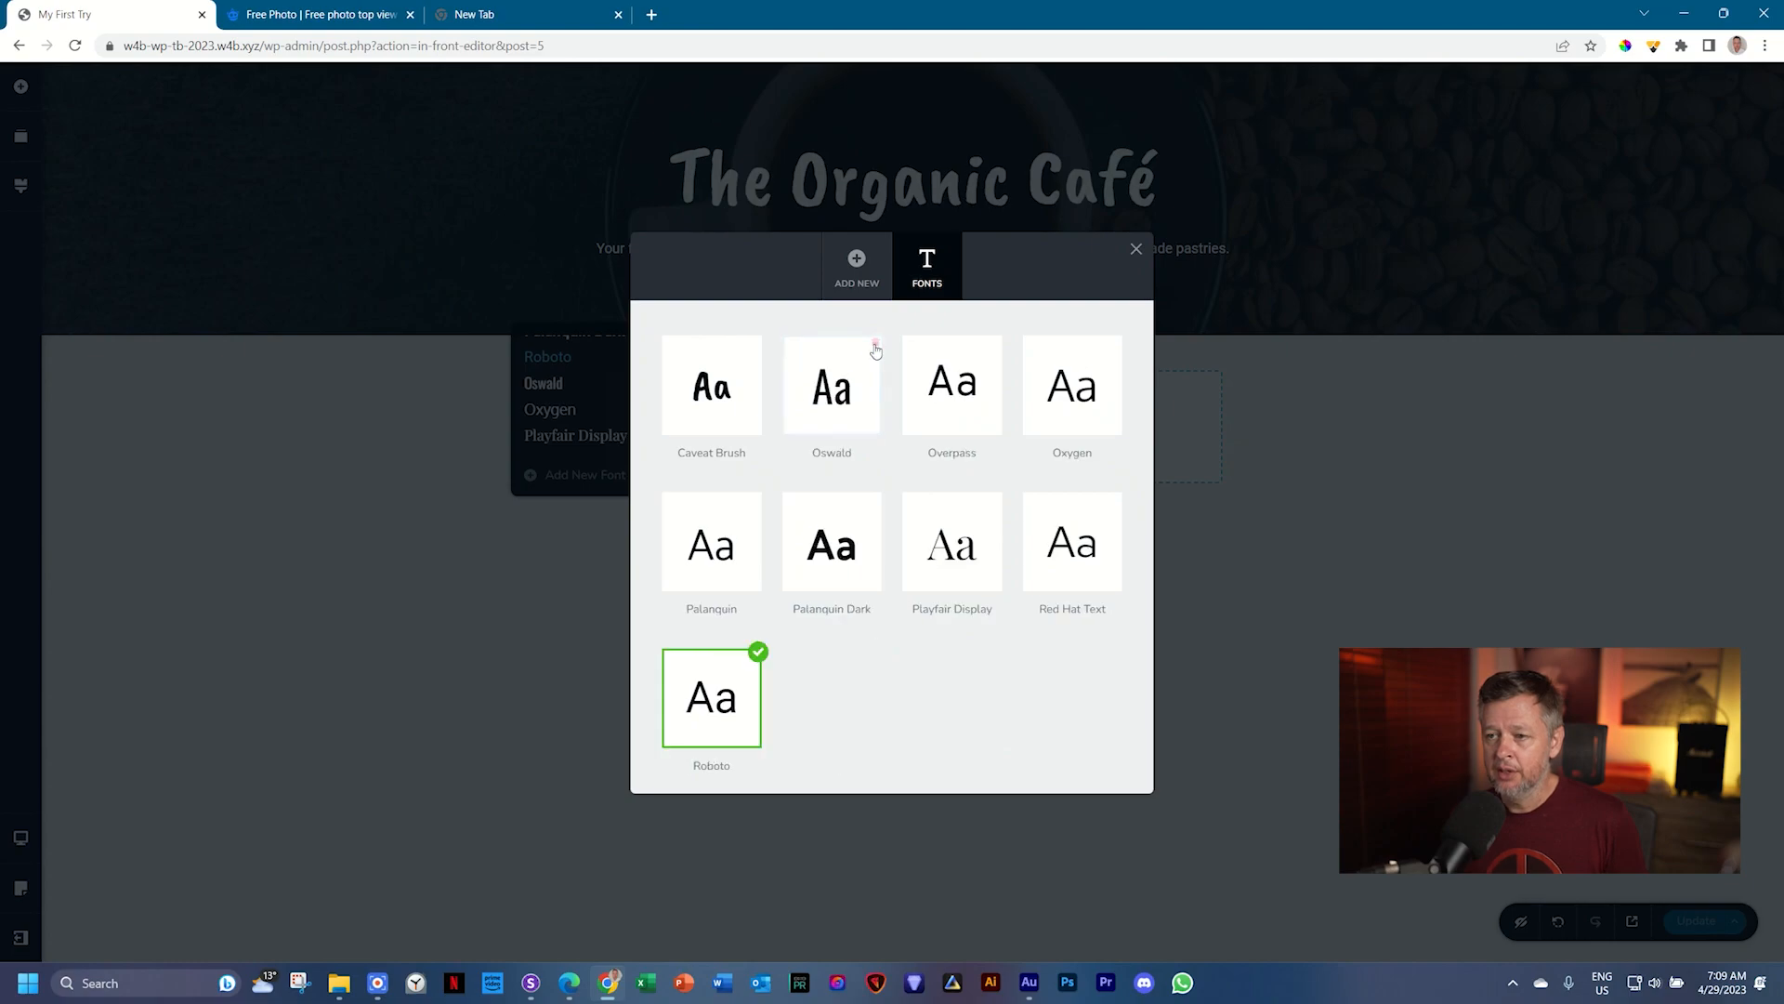
left_click(876, 345)
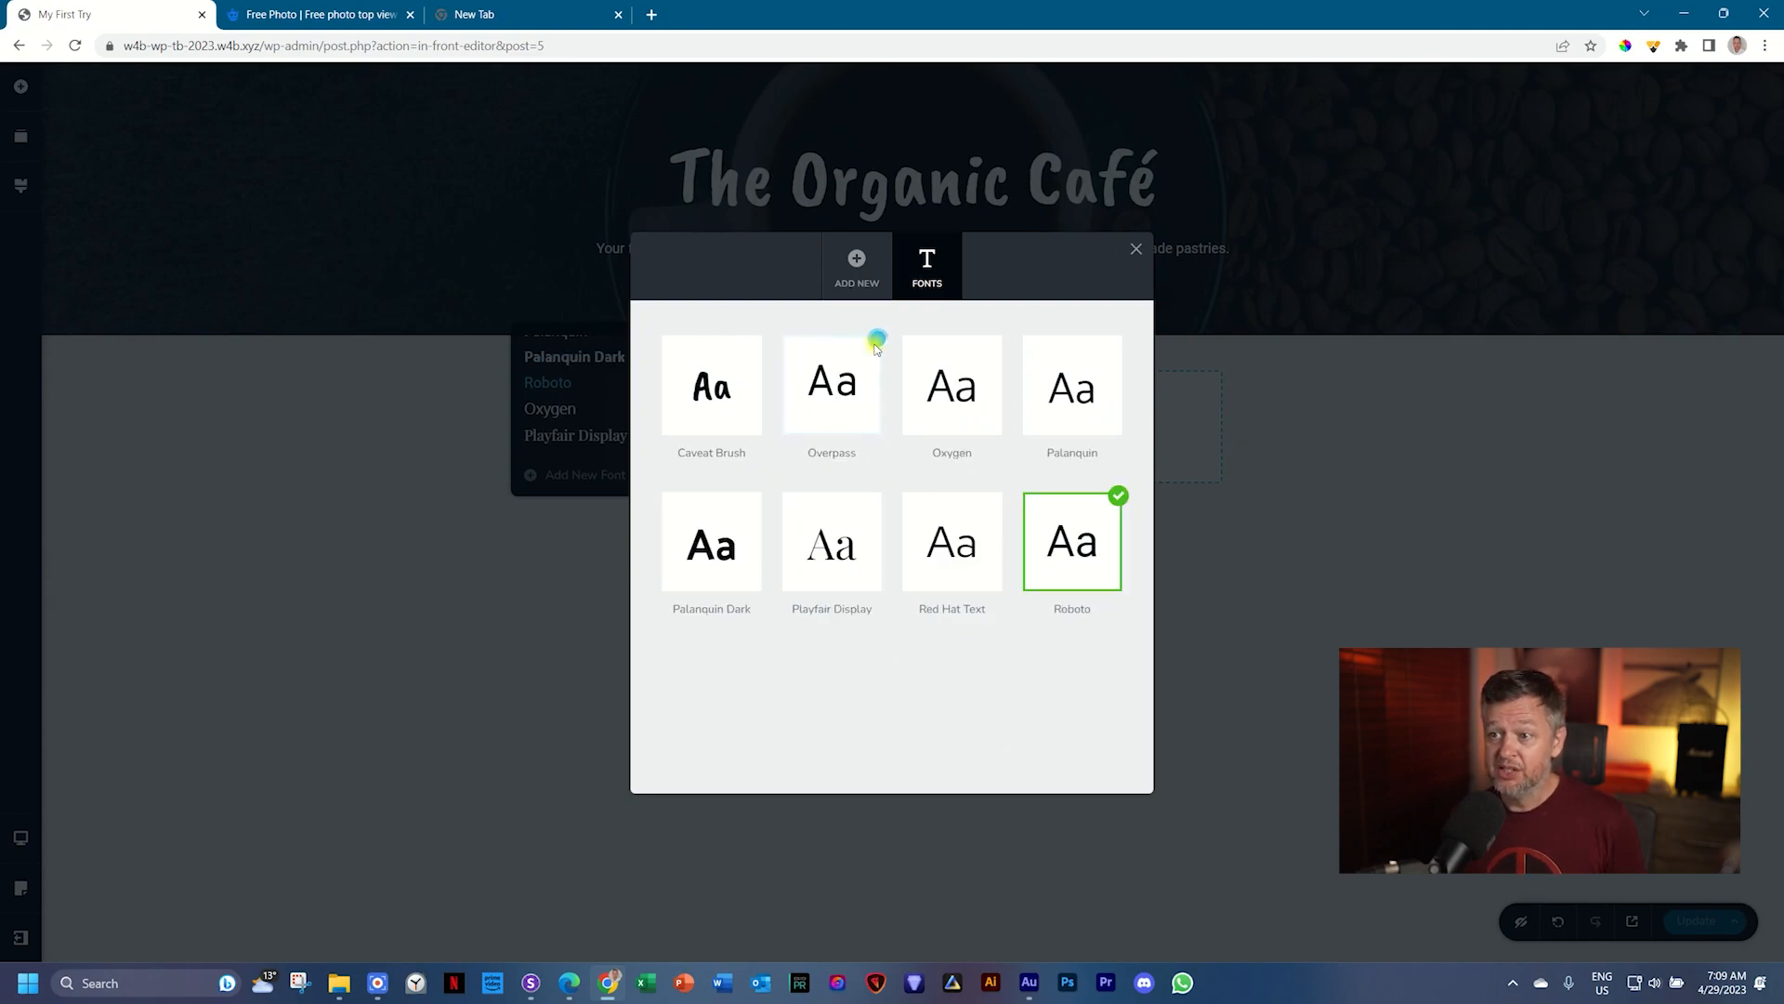
left_click(875, 345)
left_click(875, 345)
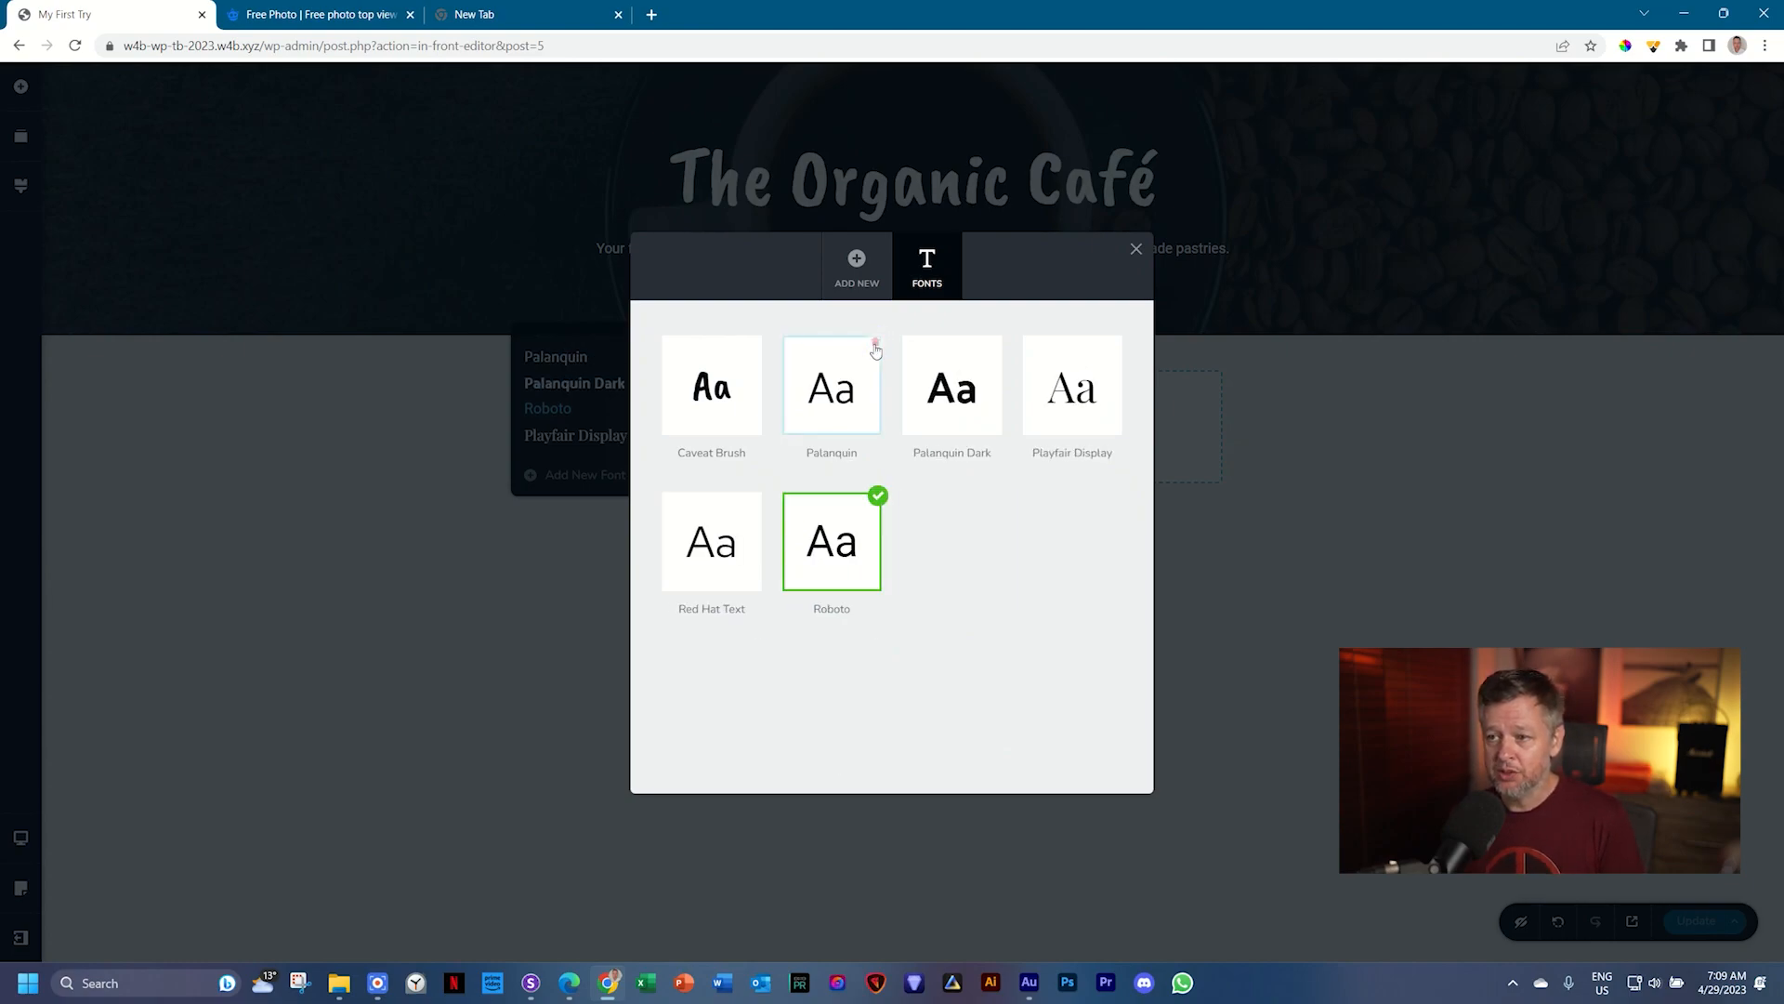
left_click(876, 345)
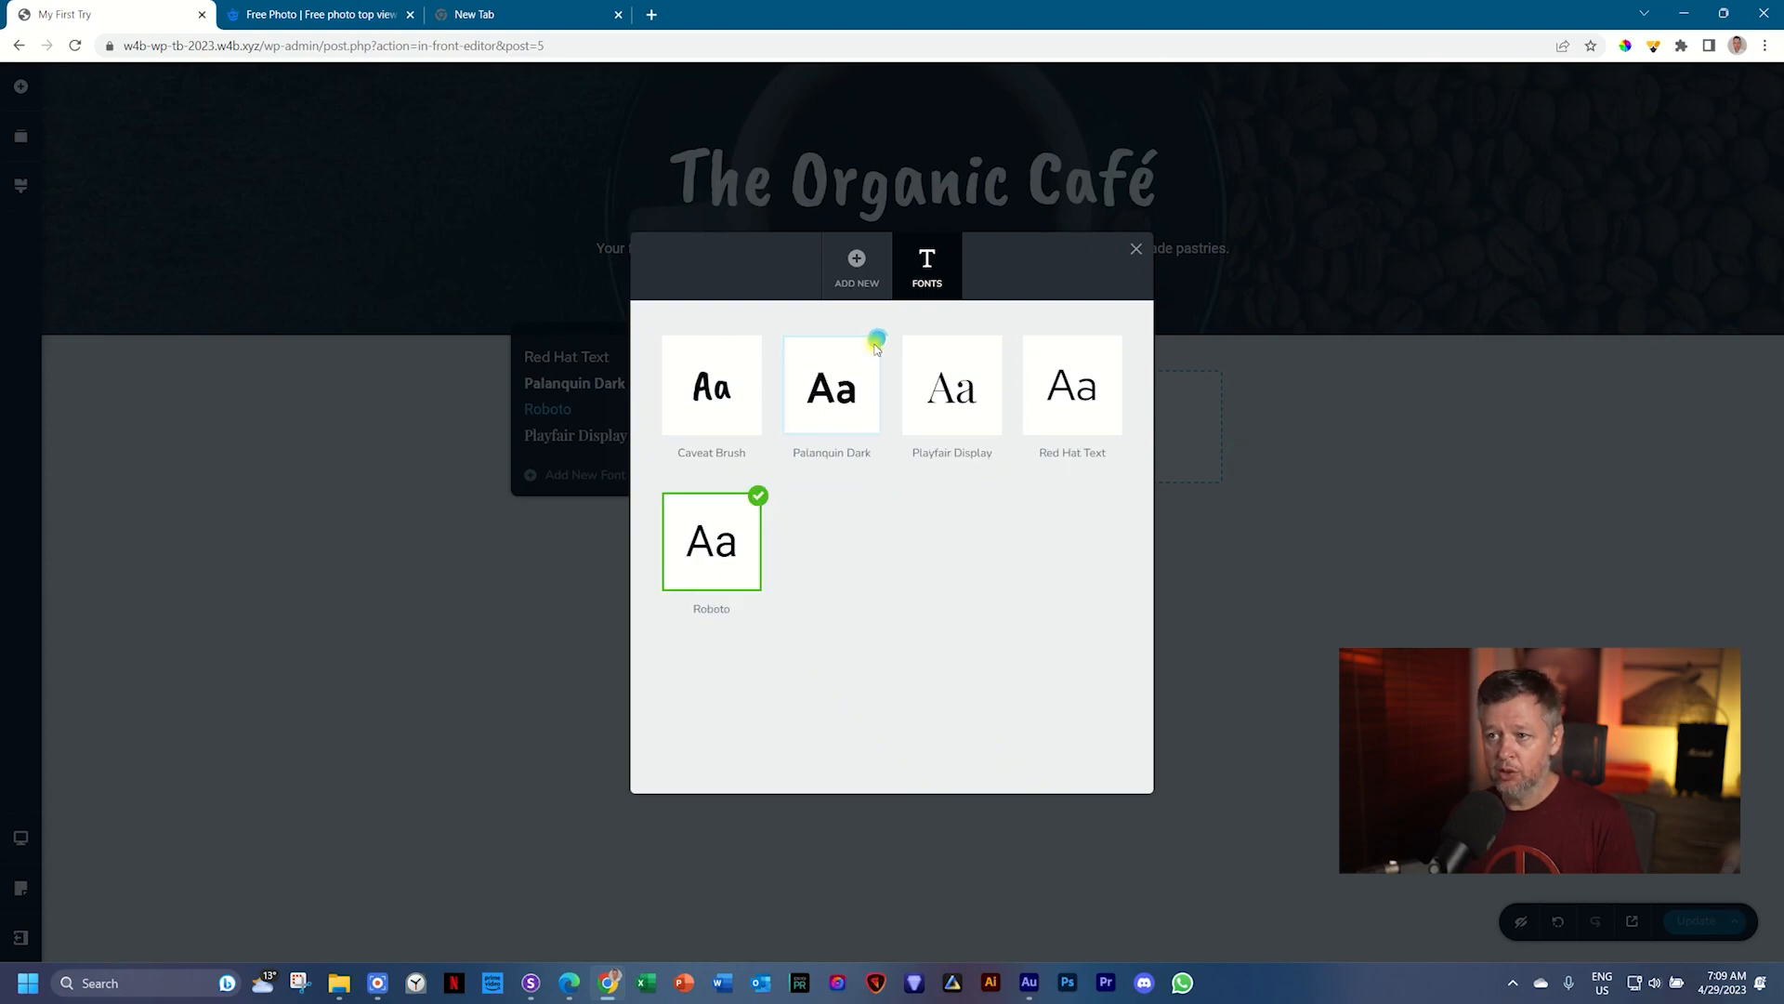
left_click(876, 345)
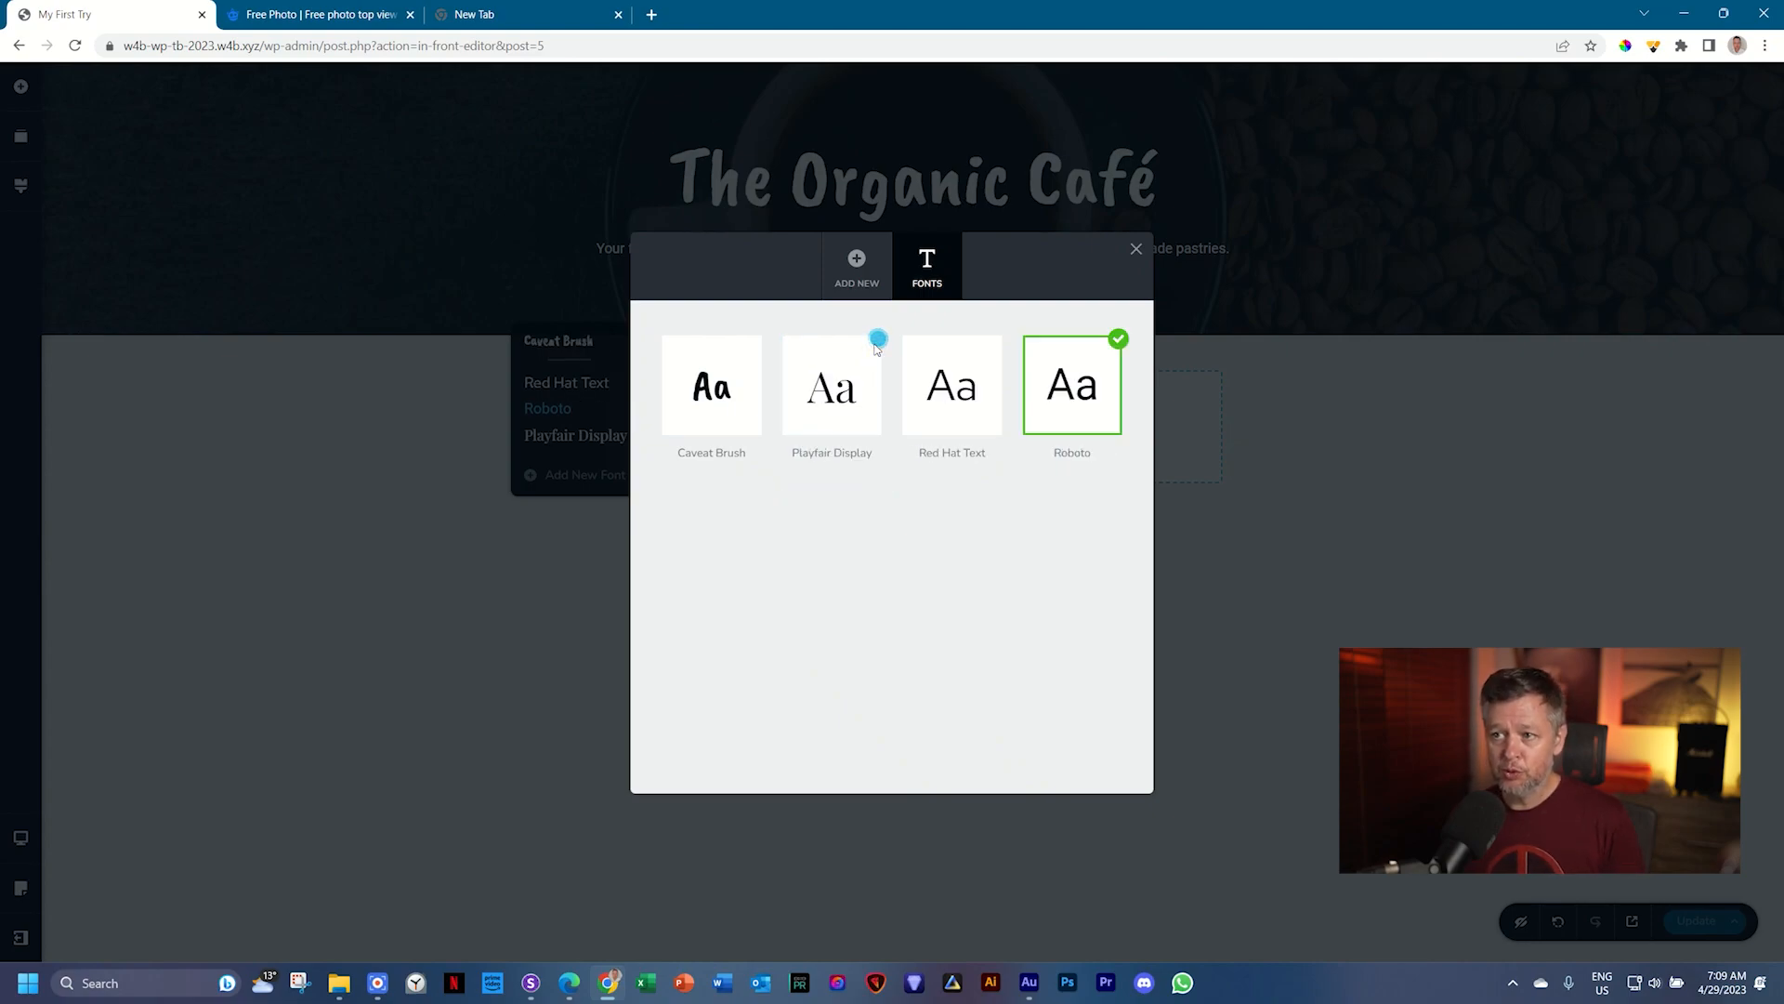
left_click(875, 345)
left_click(876, 345)
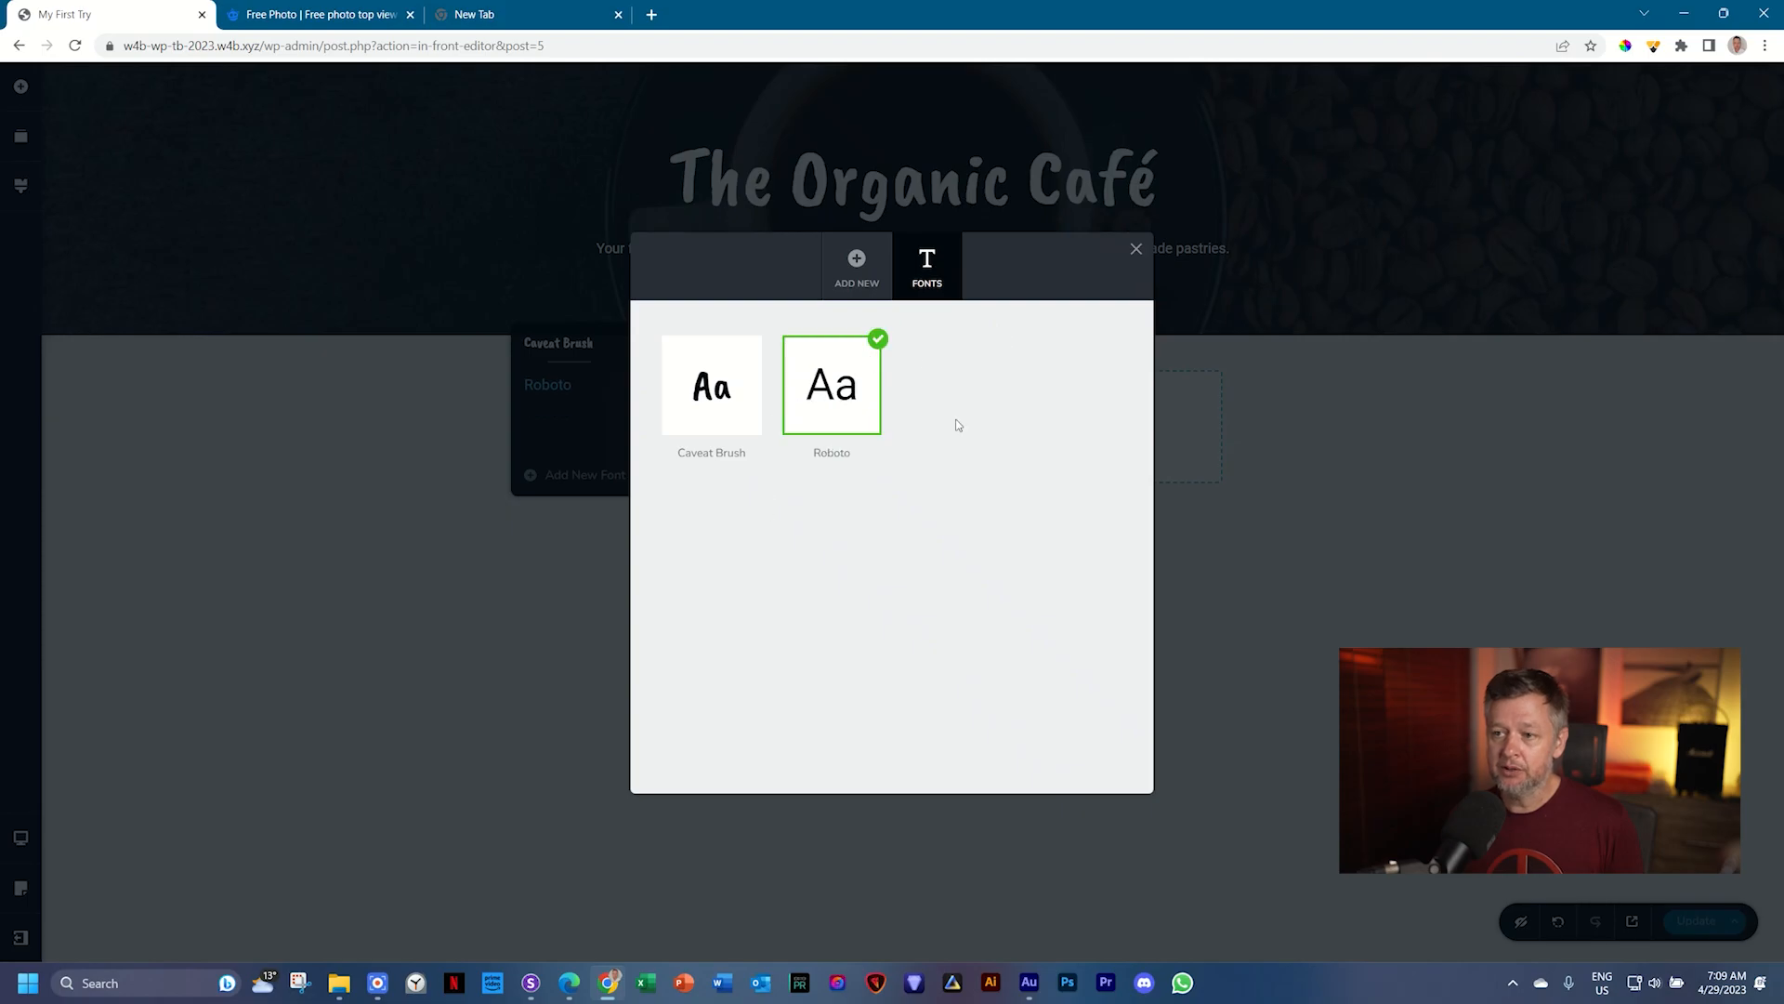
left_click(1136, 248)
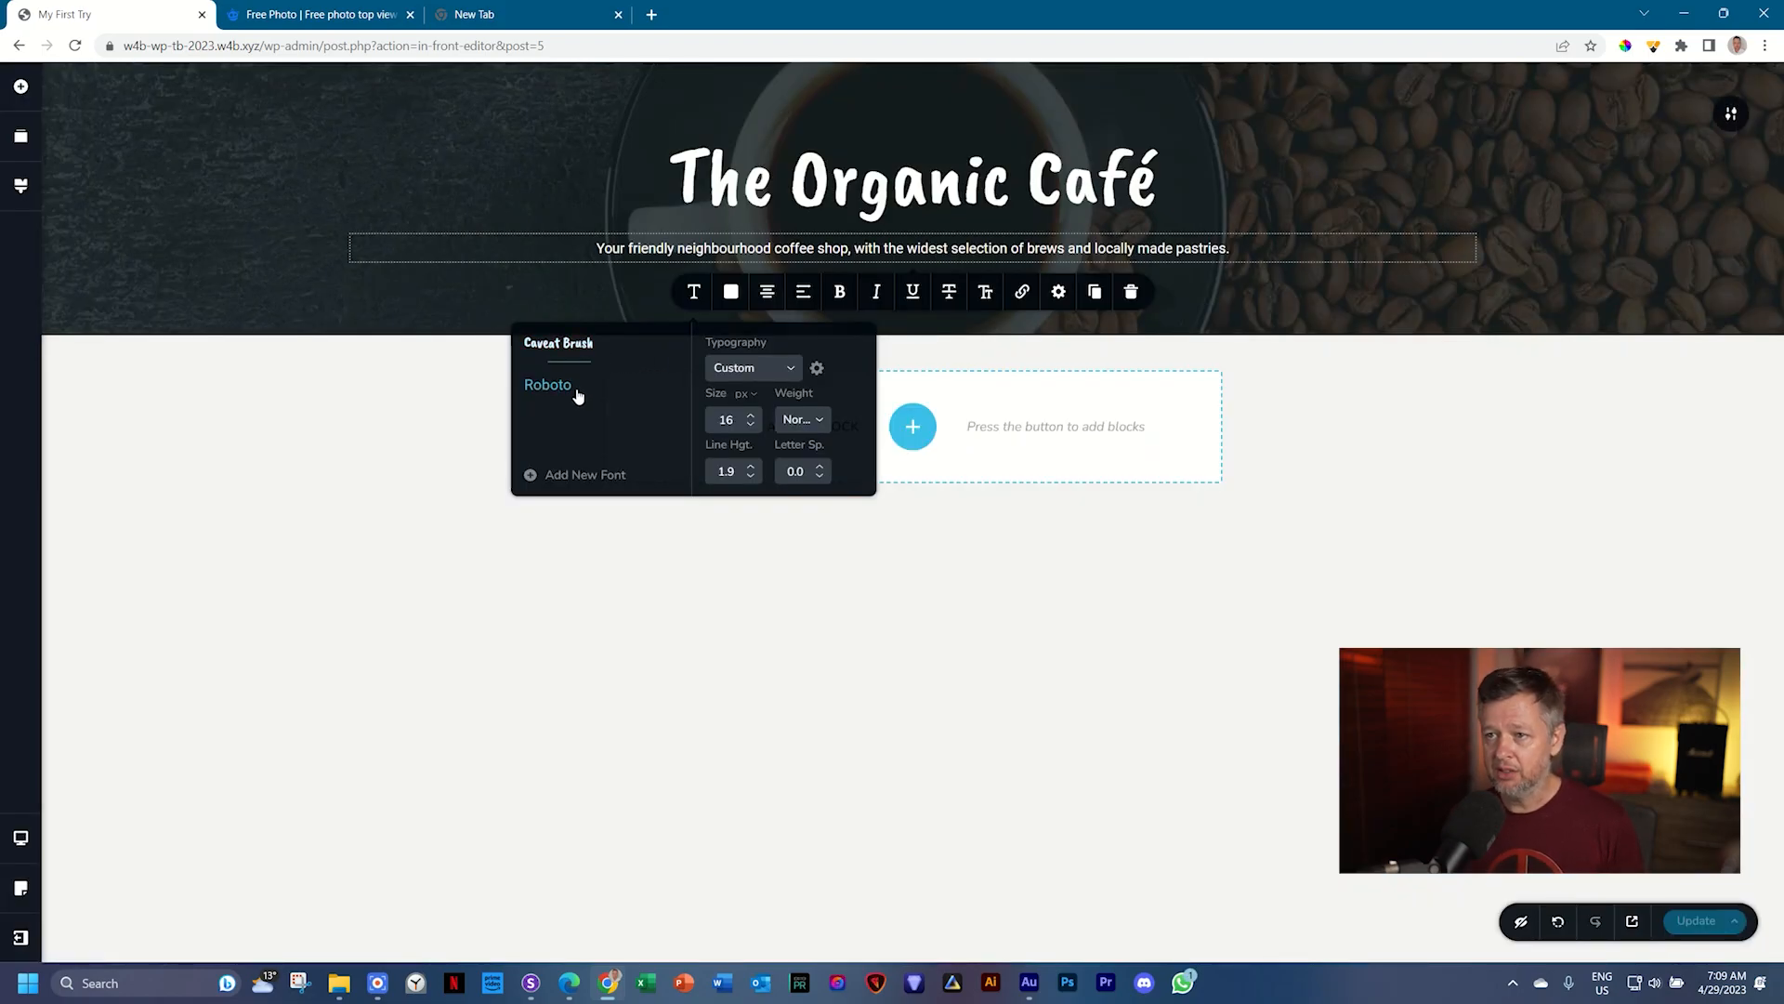
Step: Set the tagline to Roboto with Light weight and a font size of 20 px
left_click(547, 385)
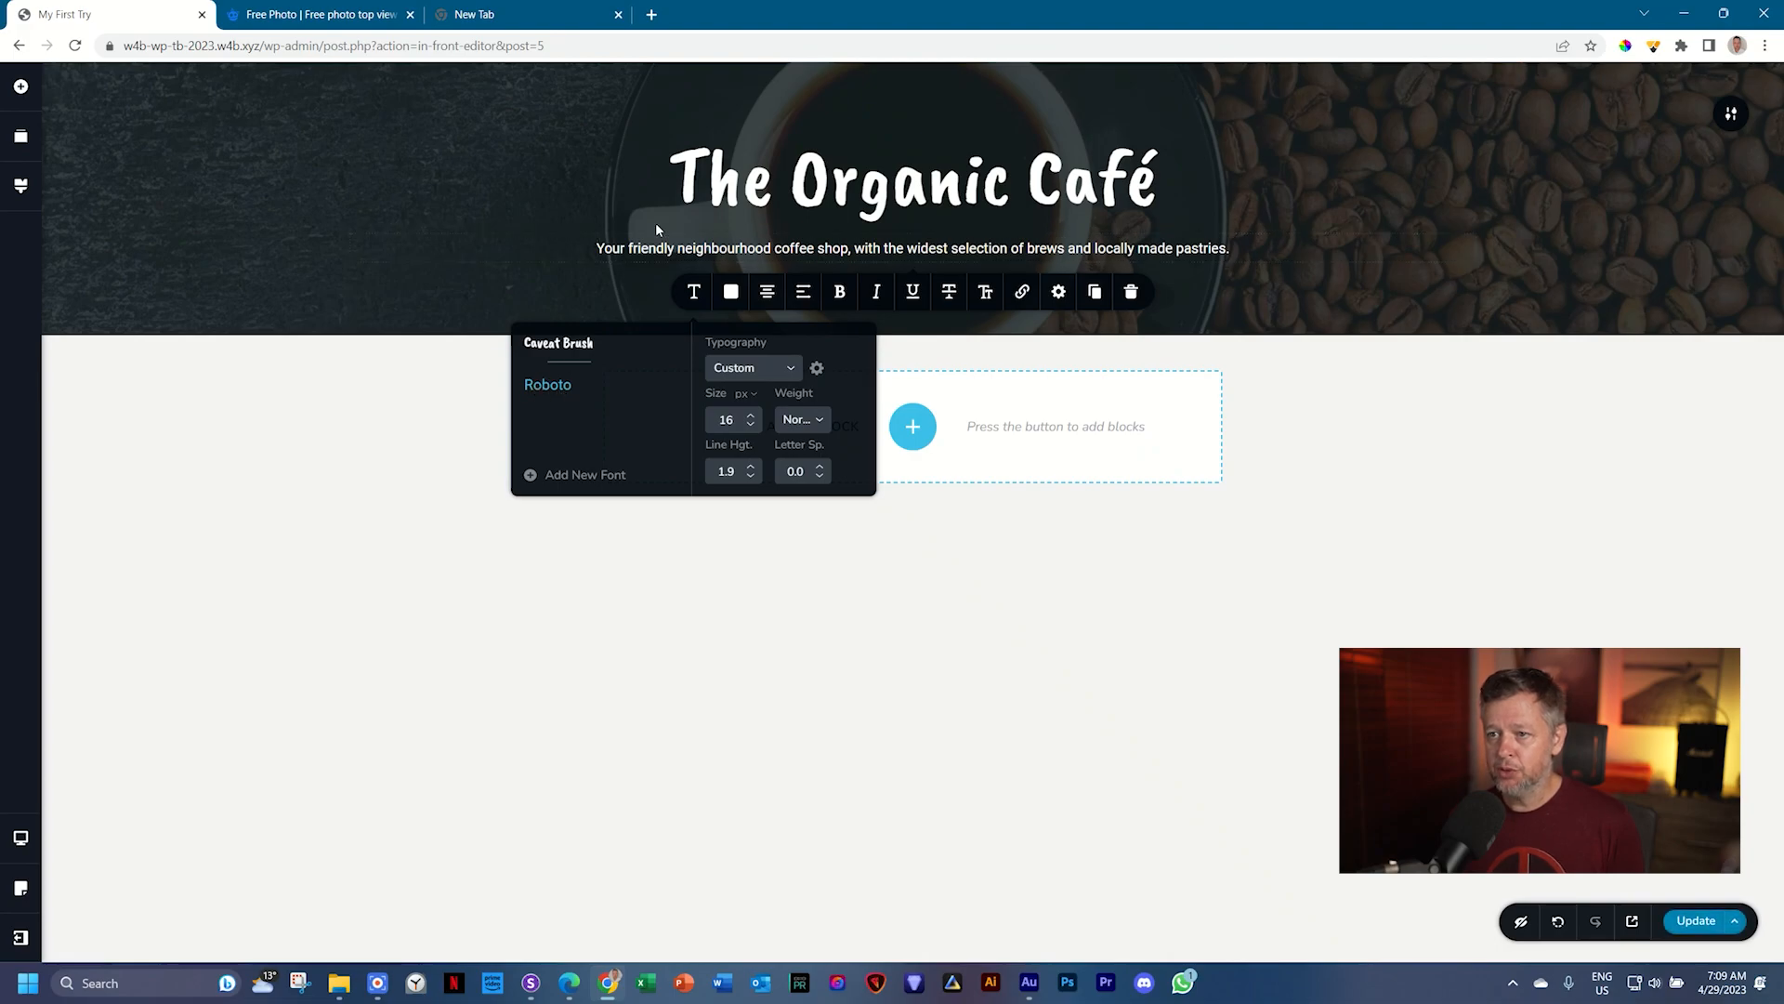
left_click(793, 420)
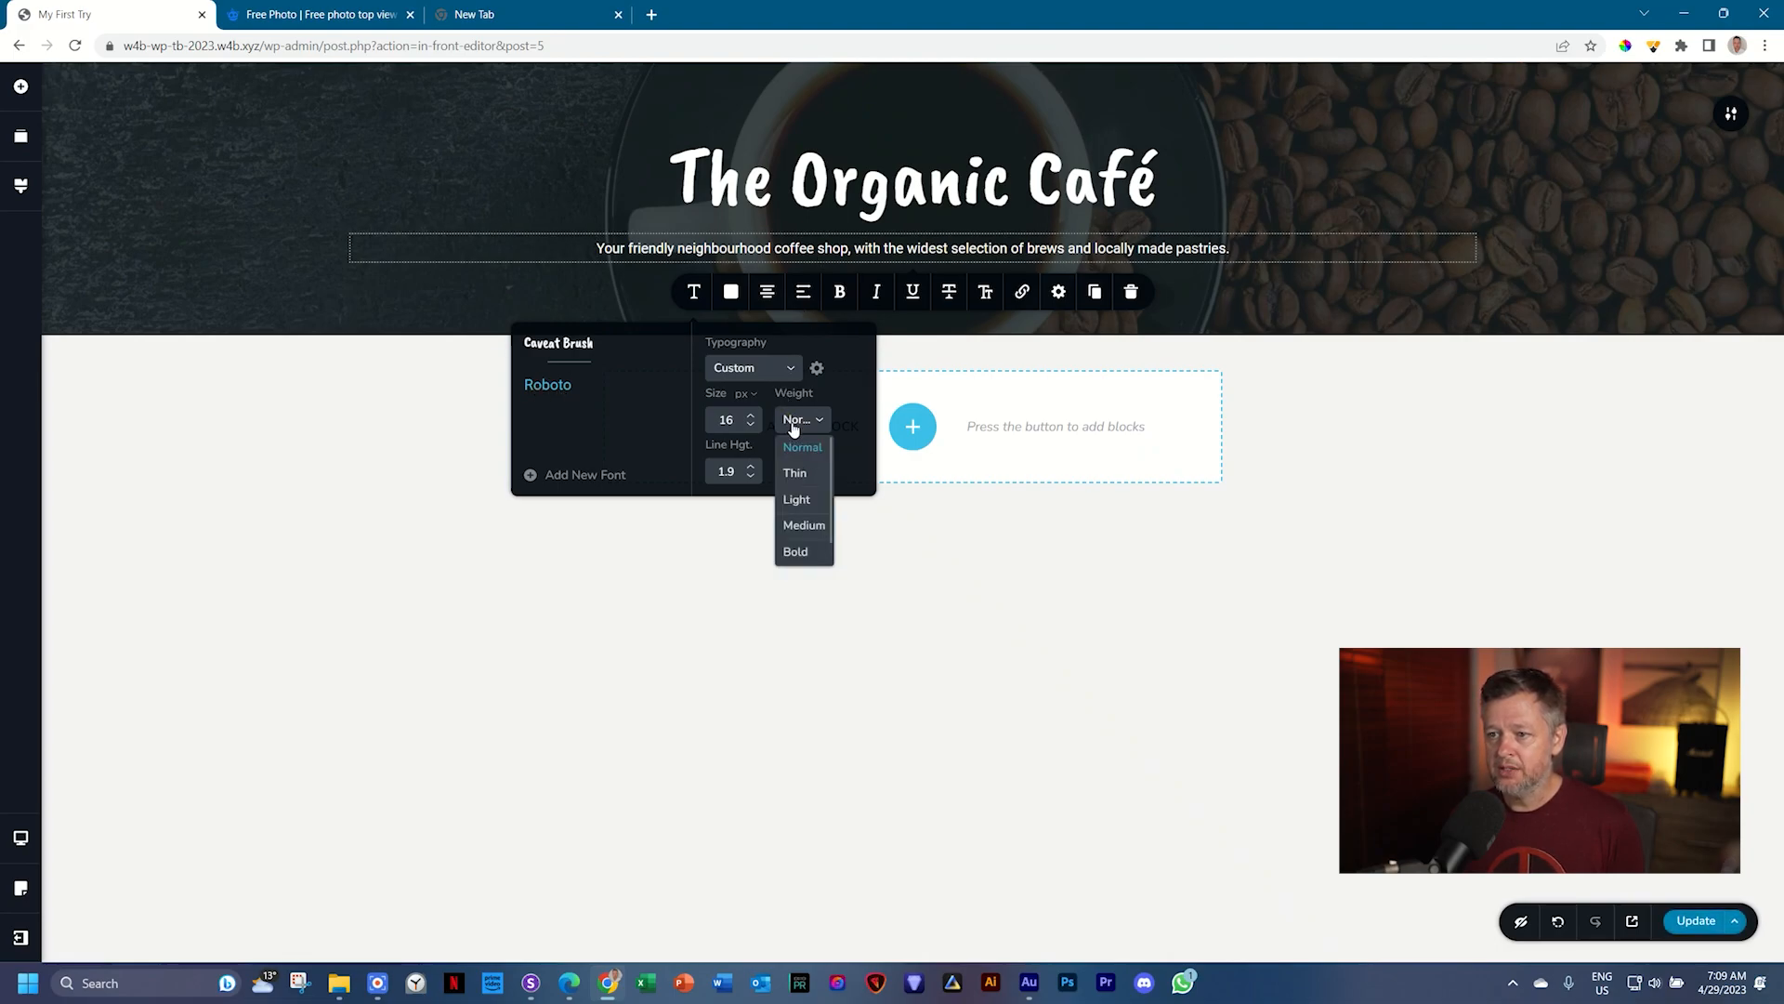
left_click(796, 502)
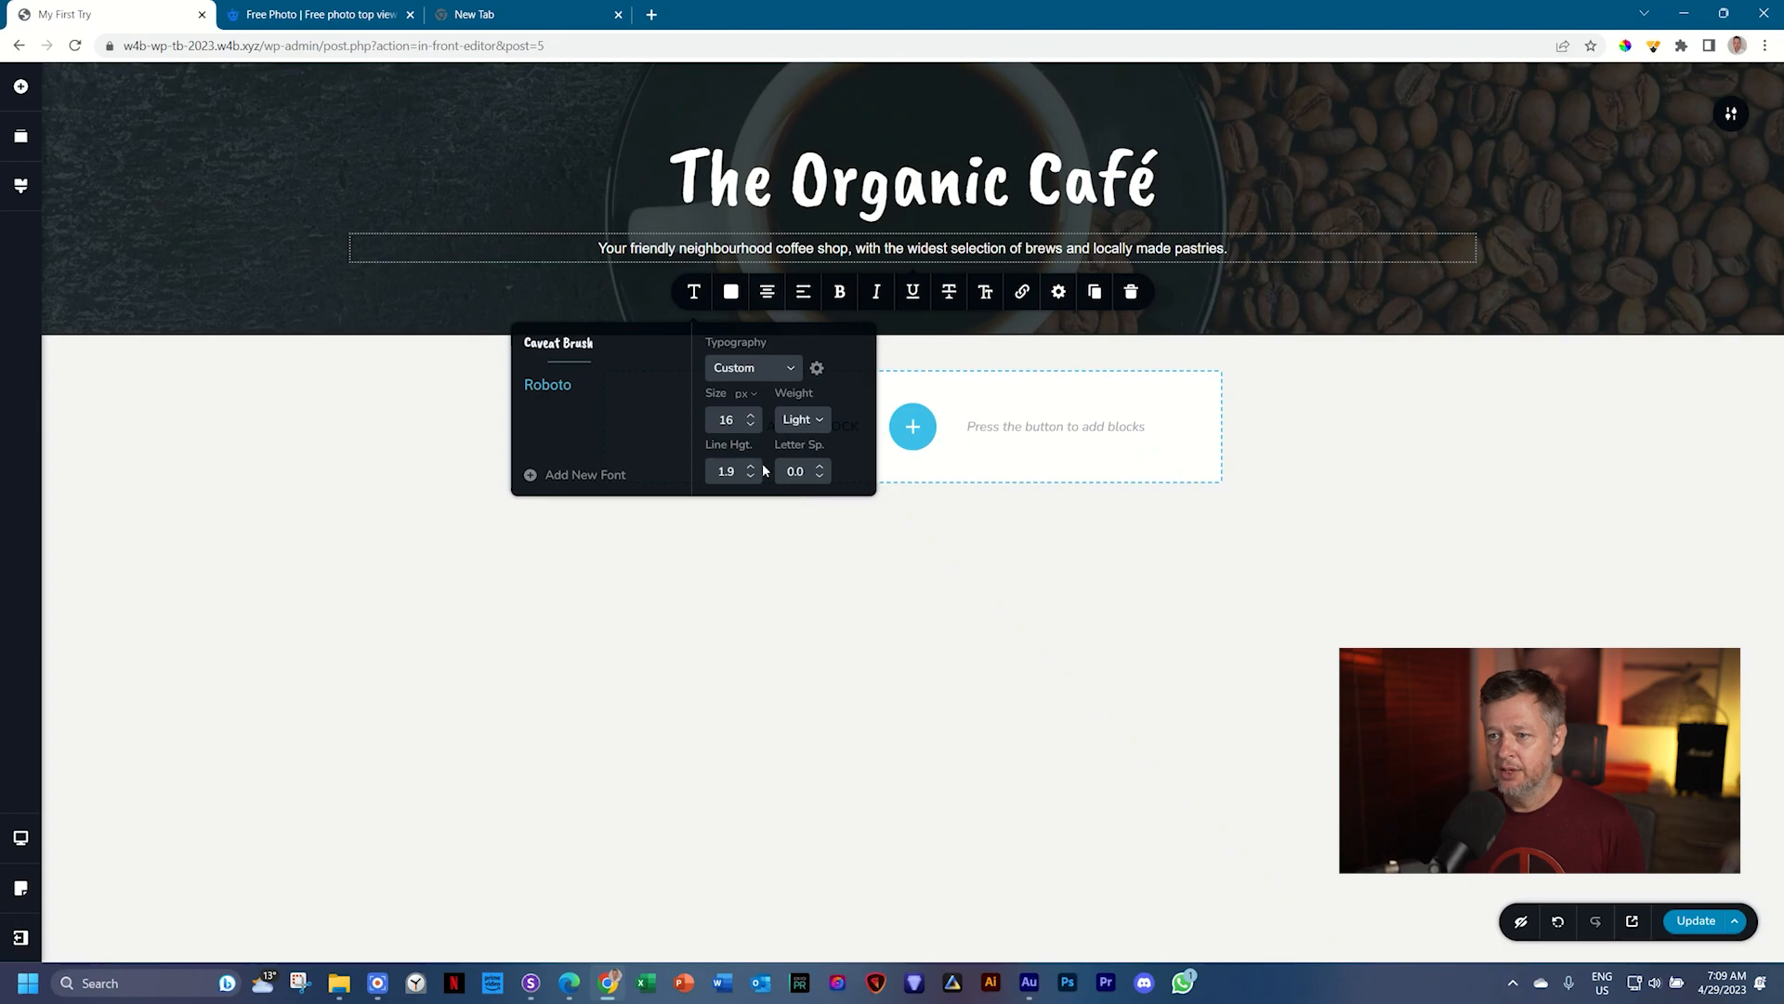
left_click(751, 414)
left_click(751, 414)
left_click(753, 416)
left_click(753, 415)
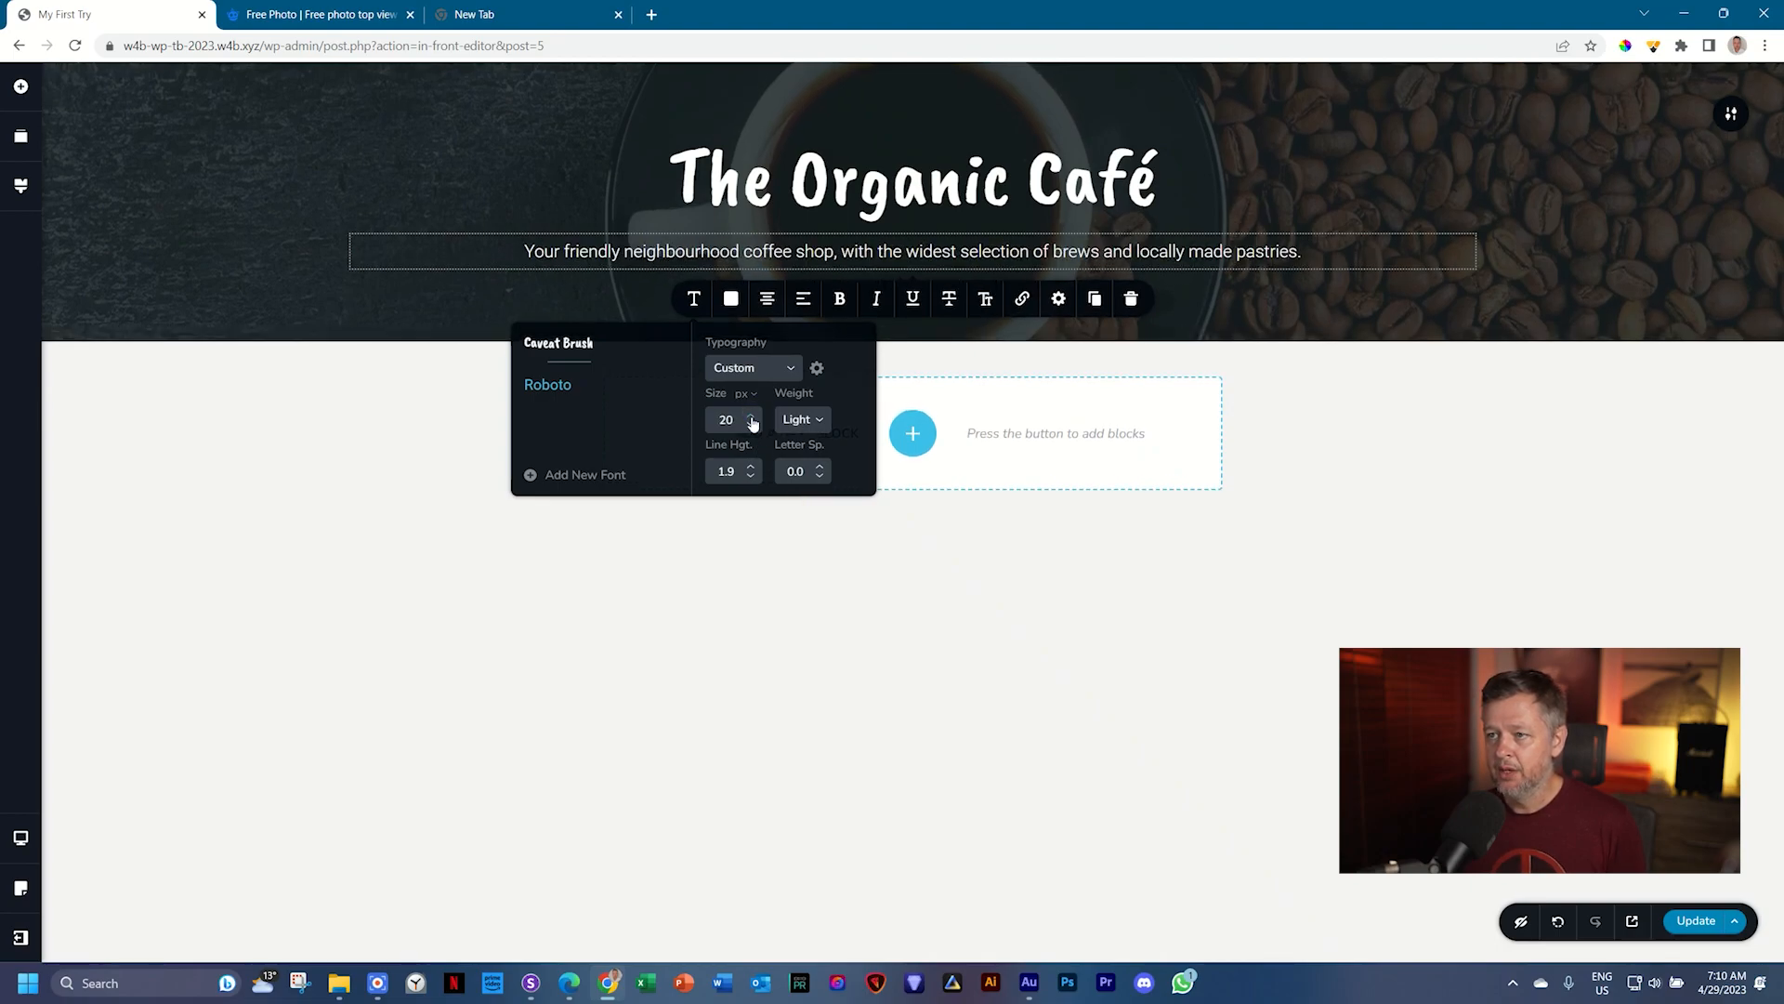
left_click(1338, 249)
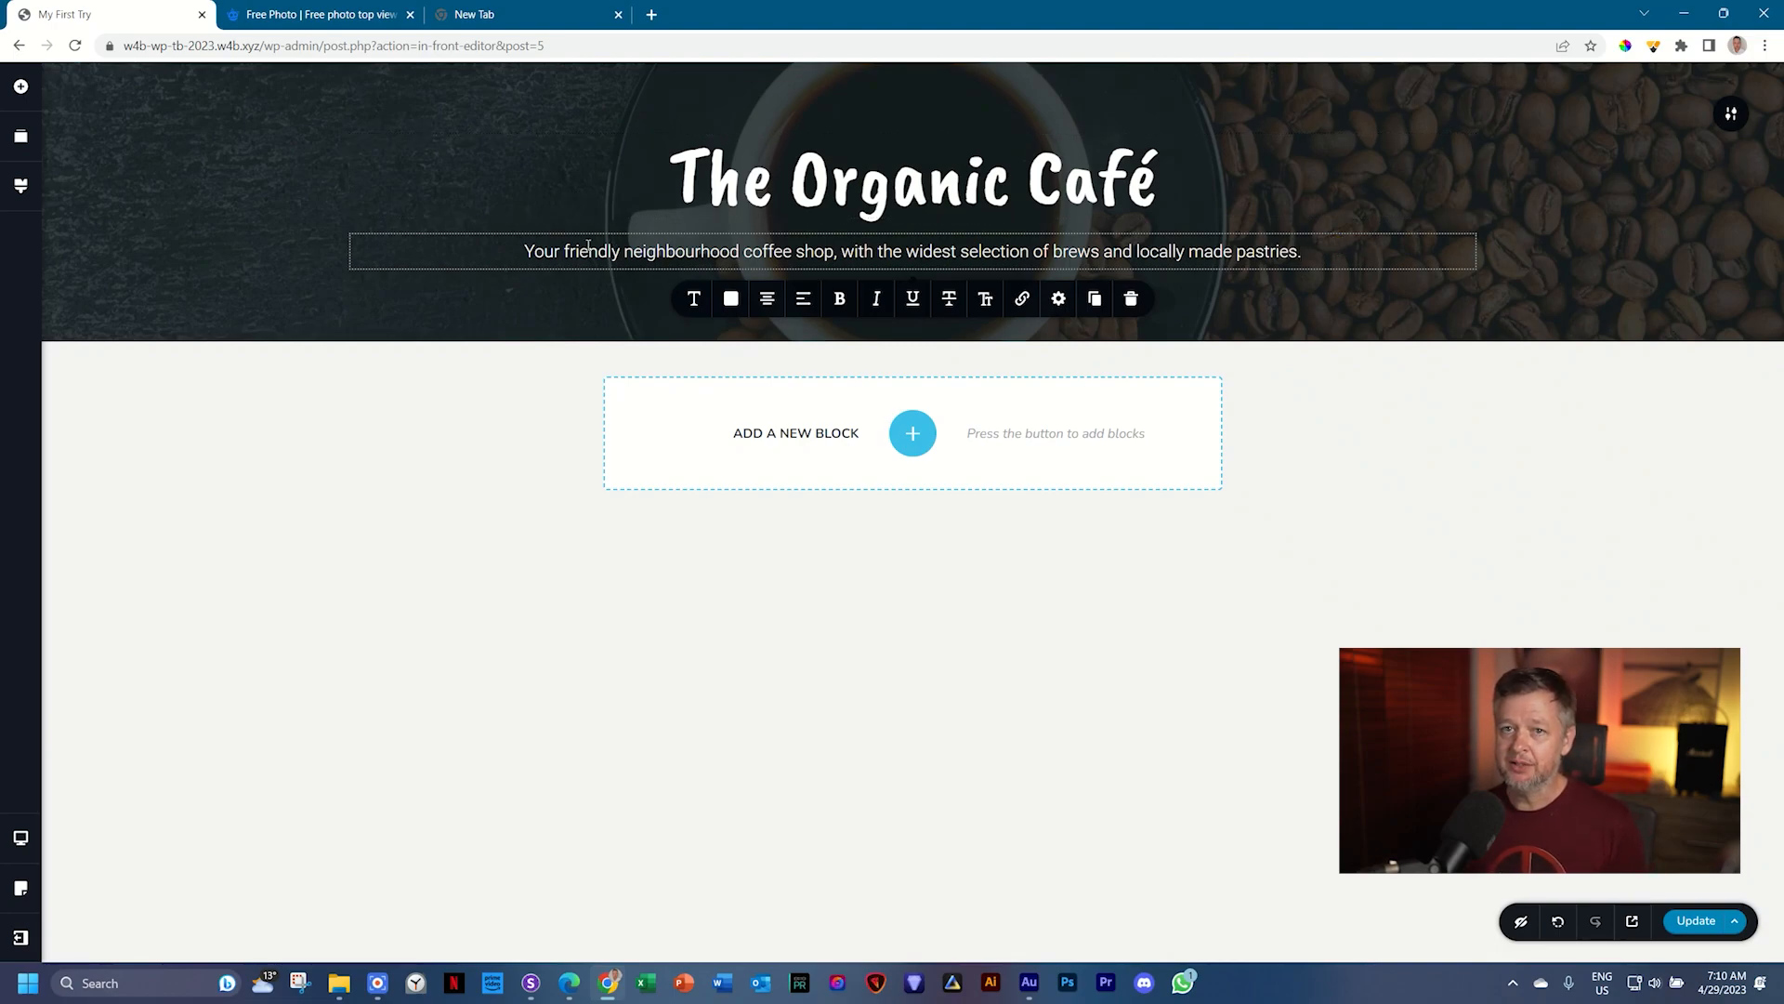
Step: Add a Button element to the hero block and place it directly below the tagline
left_click(20, 88)
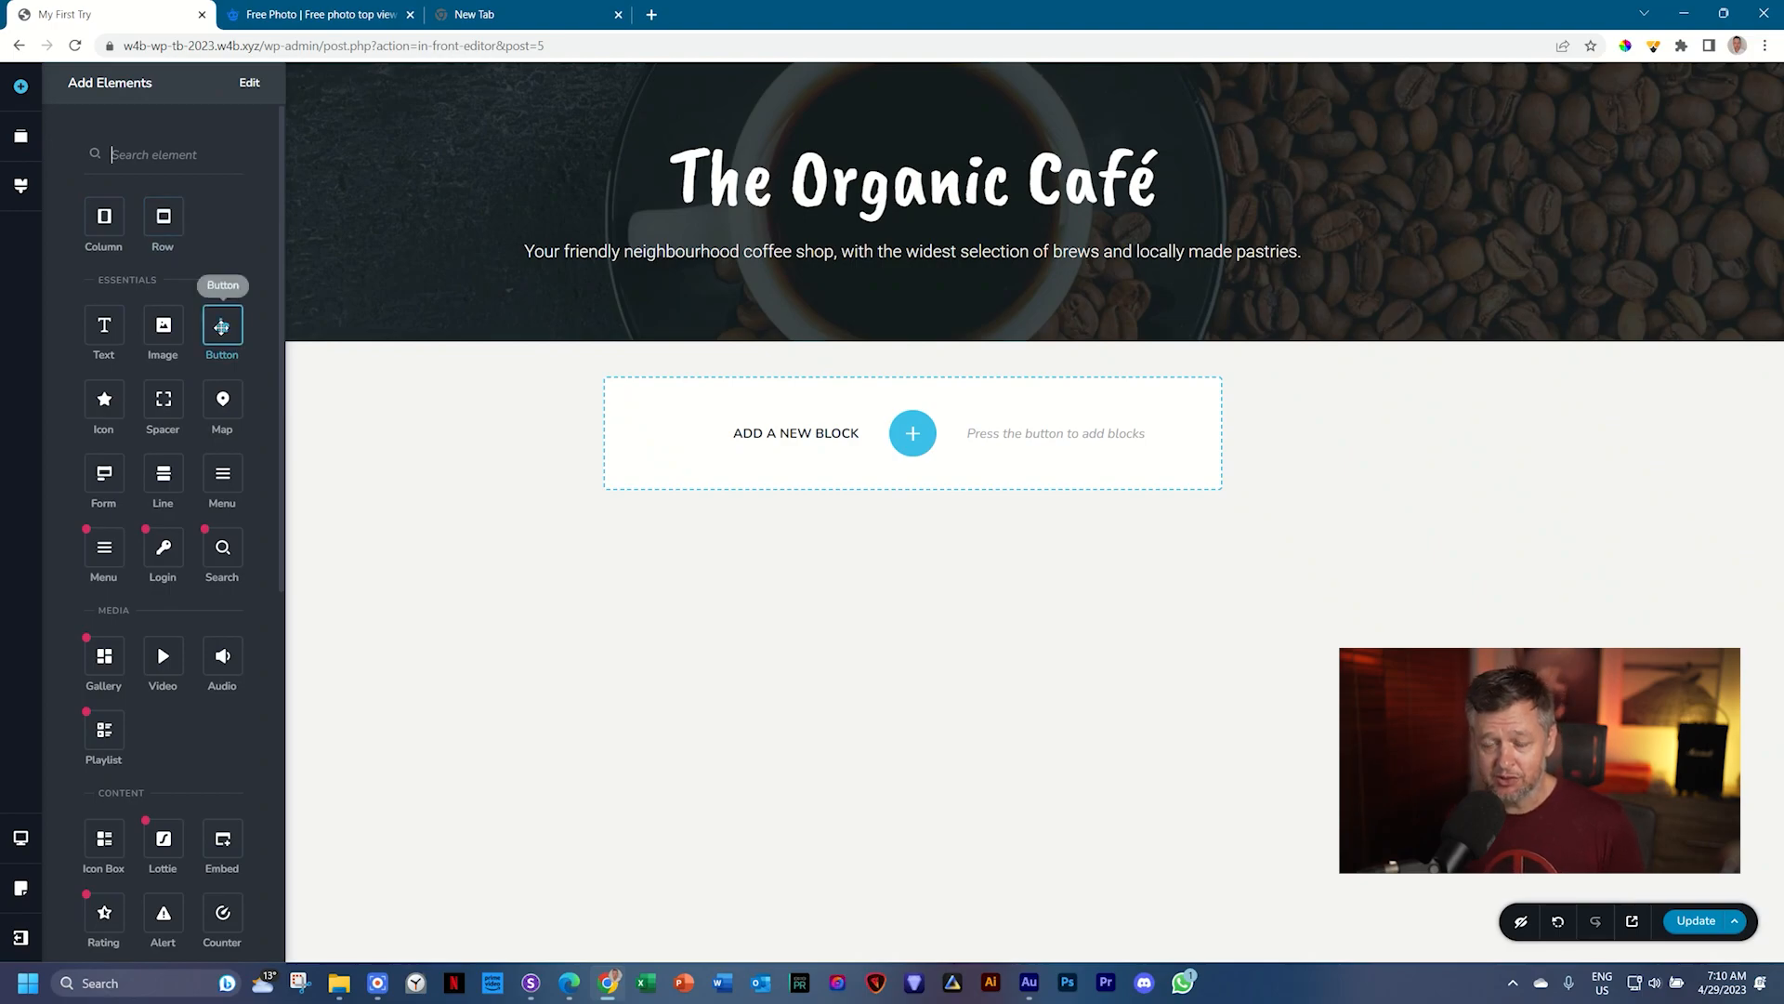
left_click_drag(221, 326, 937, 223)
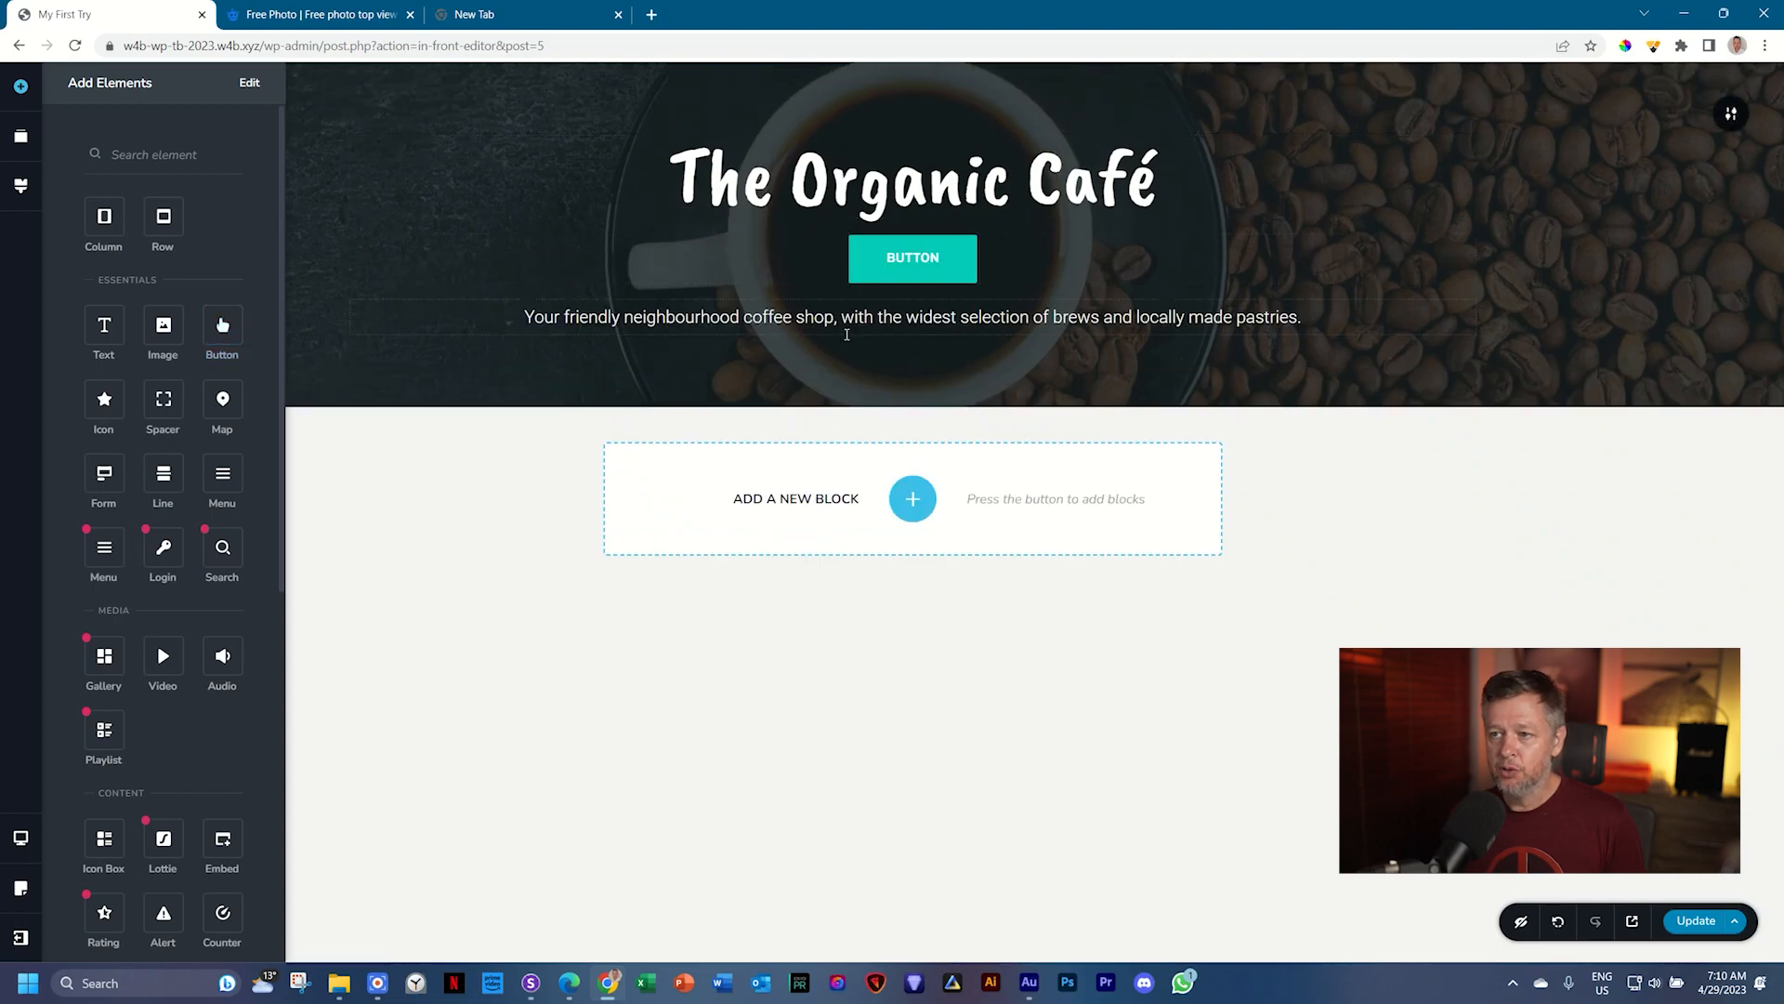
left_click_drag(912, 258, 909, 333)
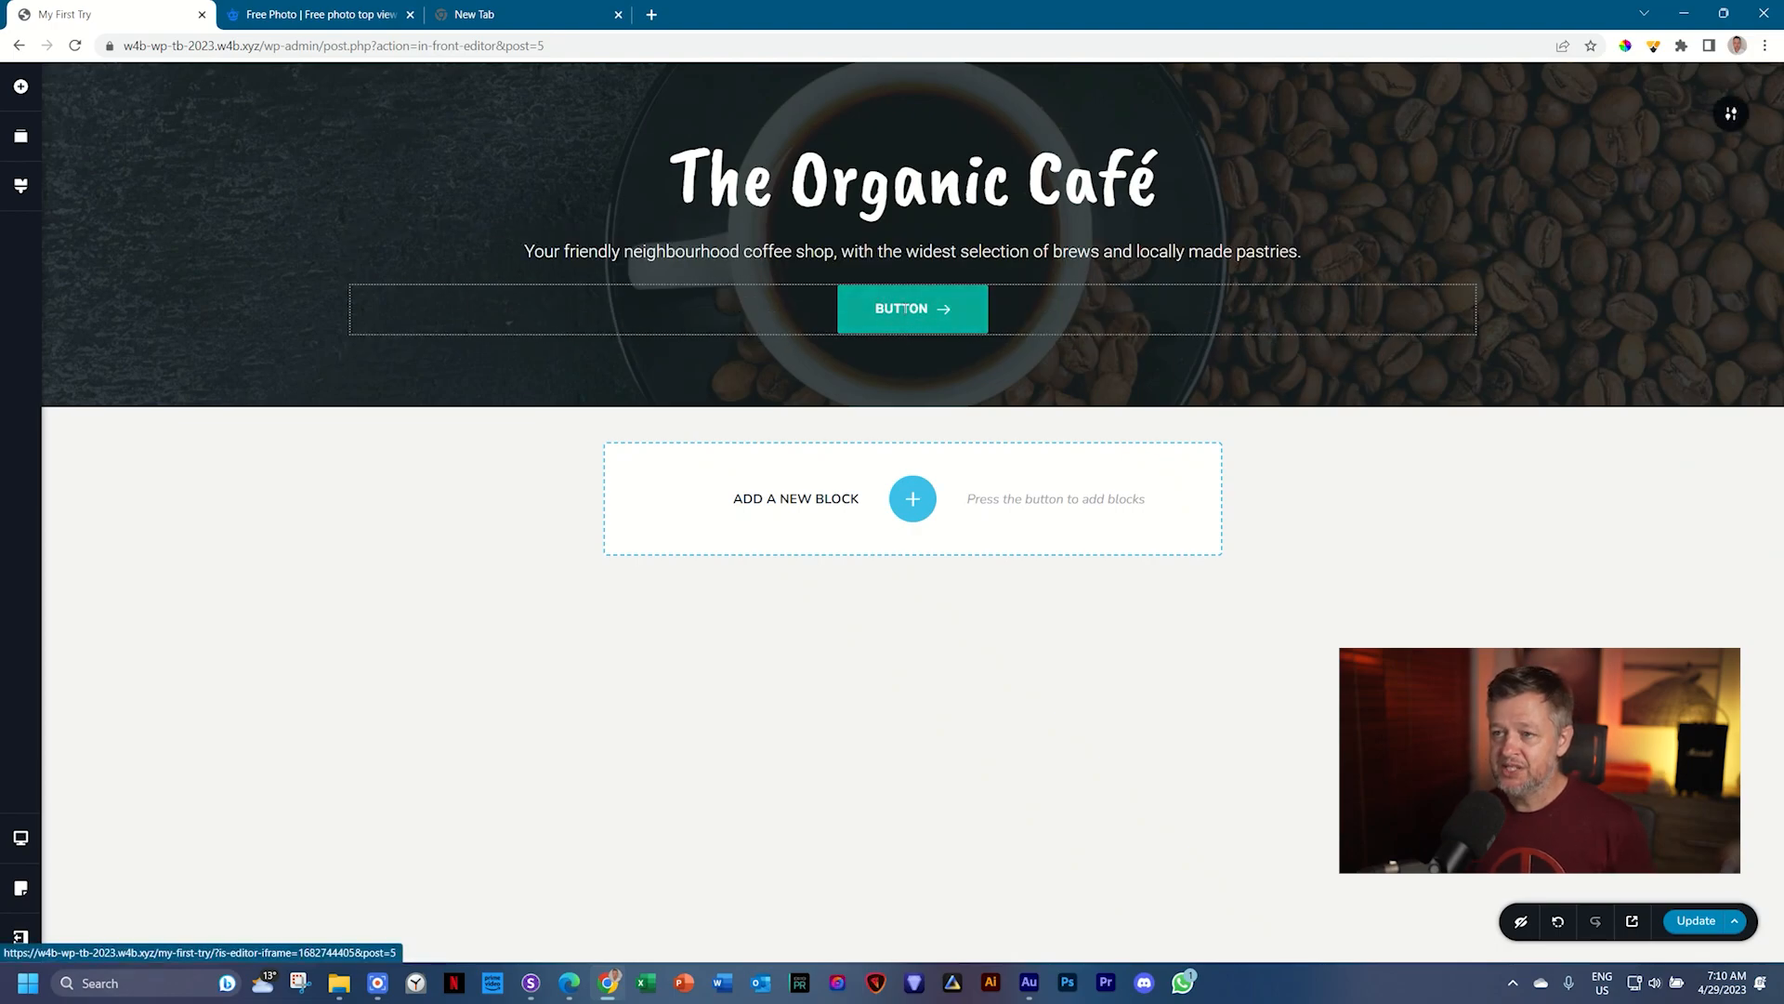
Step: Change the hero button's label to "FIND OUT MORE"
double_click(904, 308)
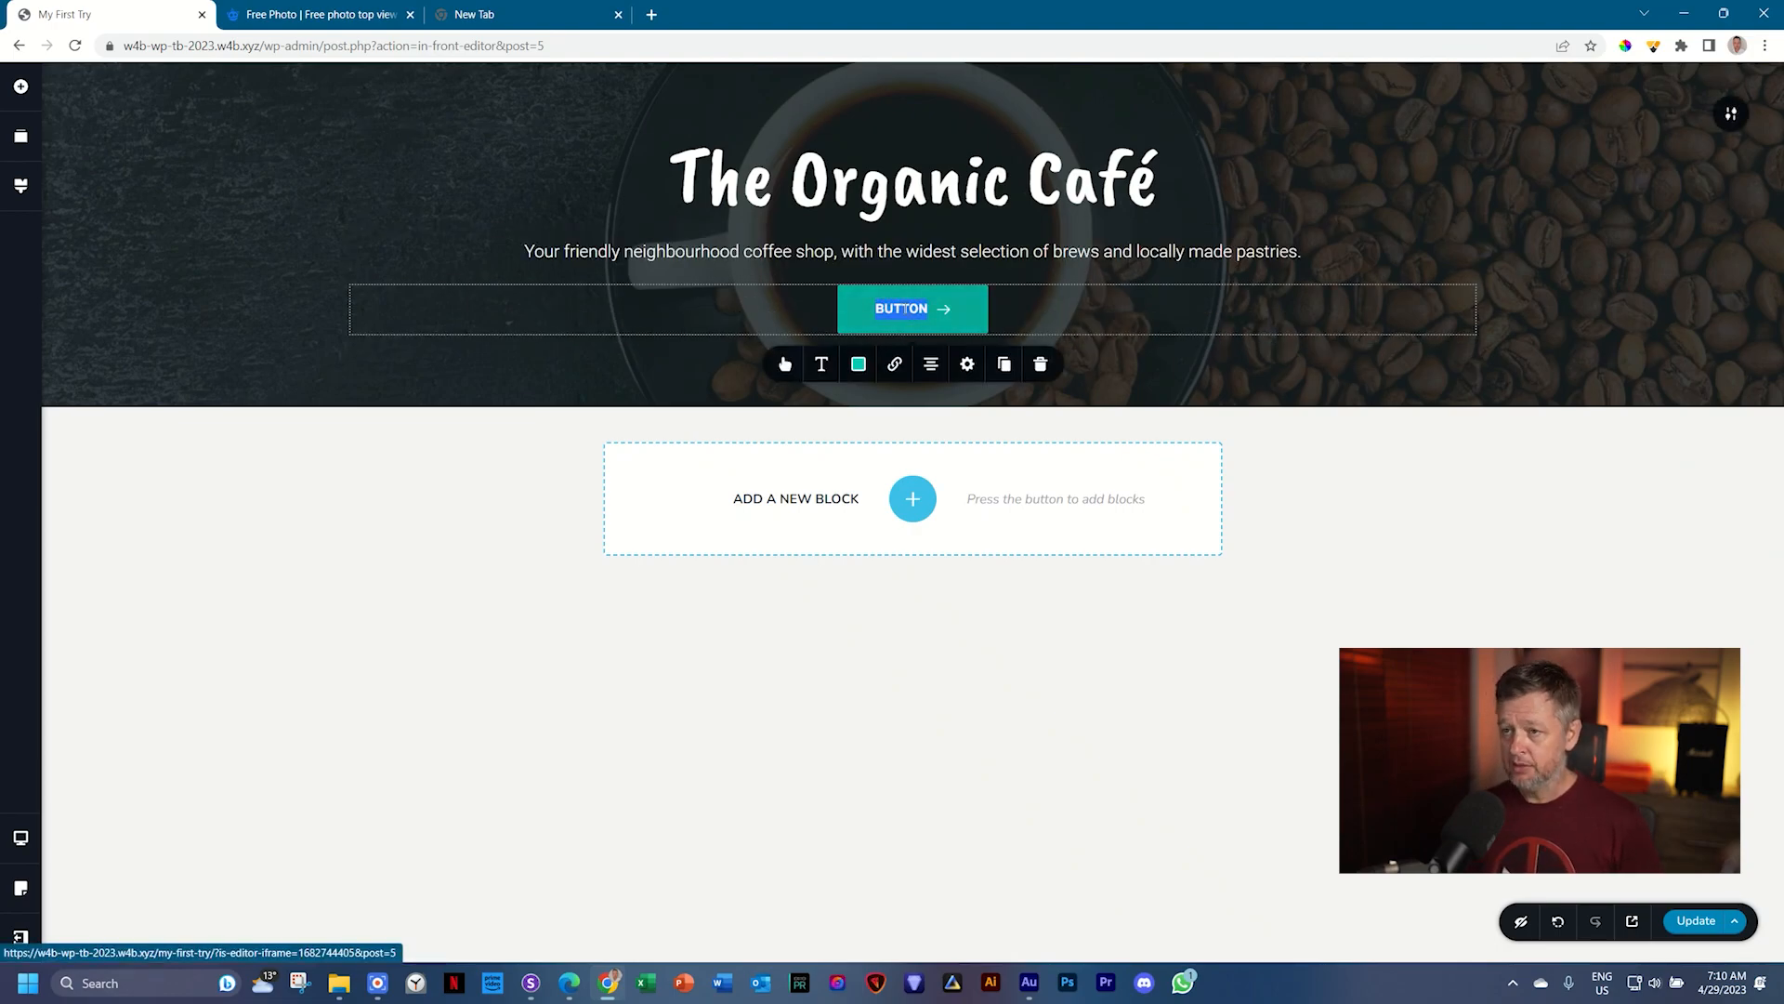
key("Caps_Lock")
type("FIND")
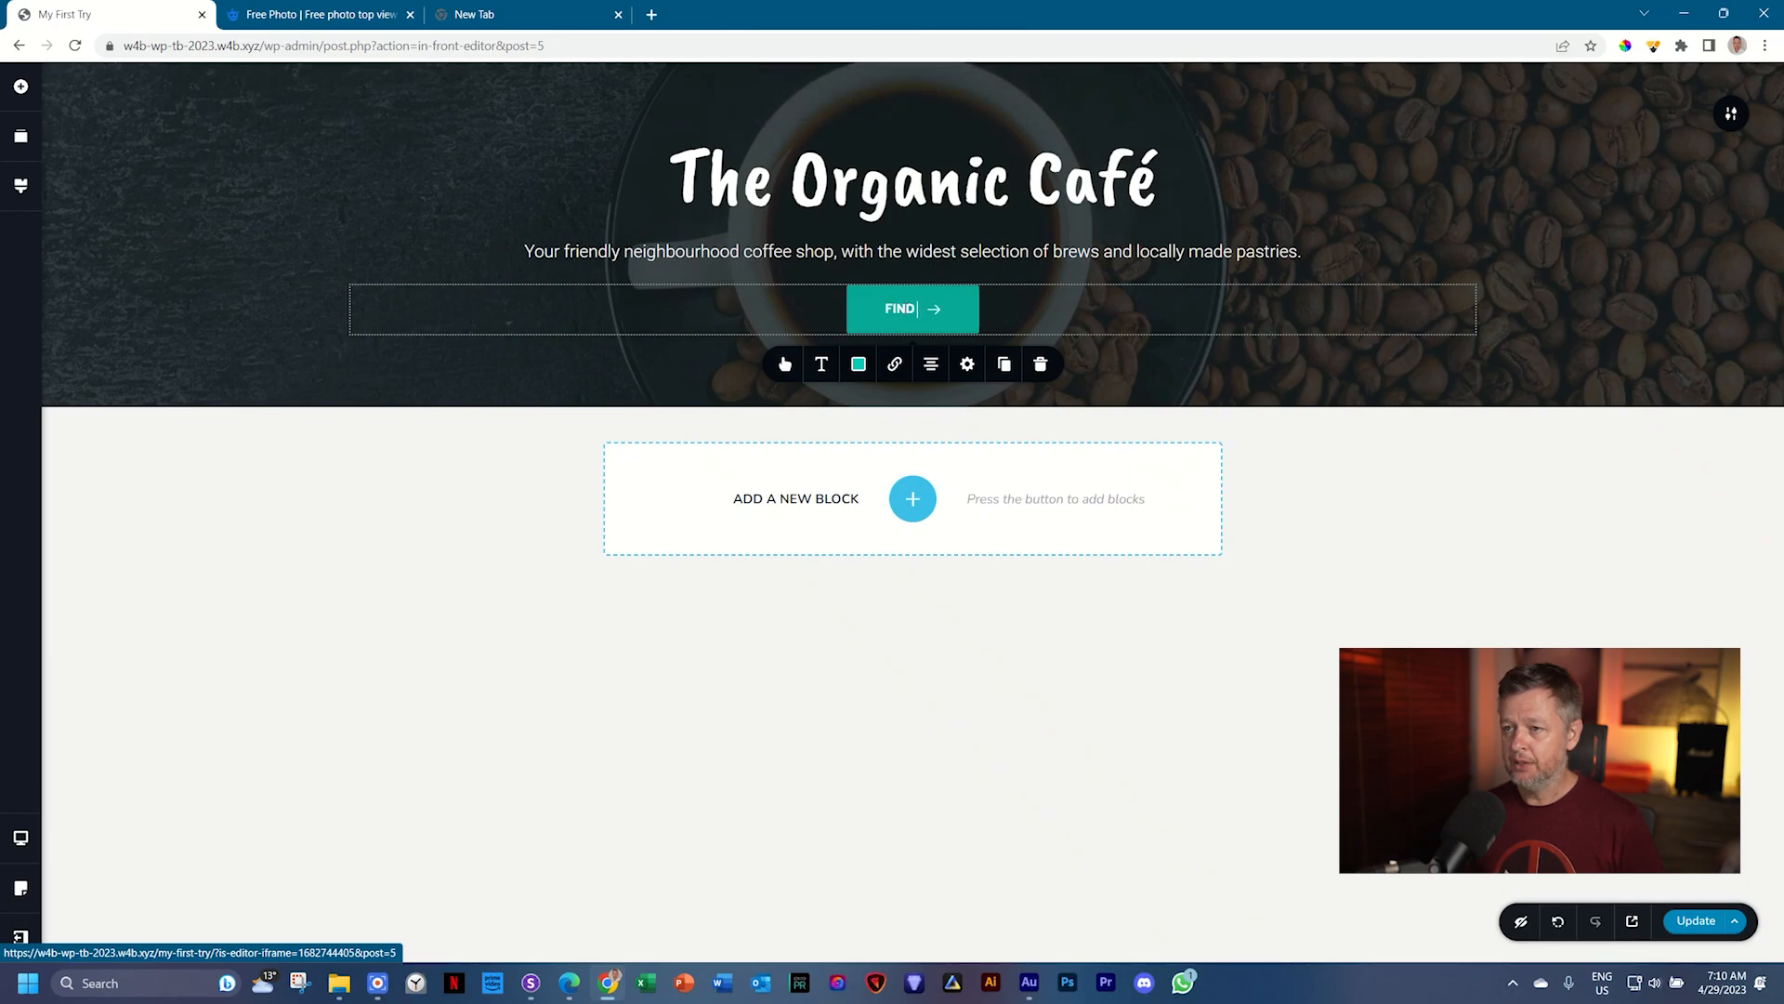
type(" OUT MORE")
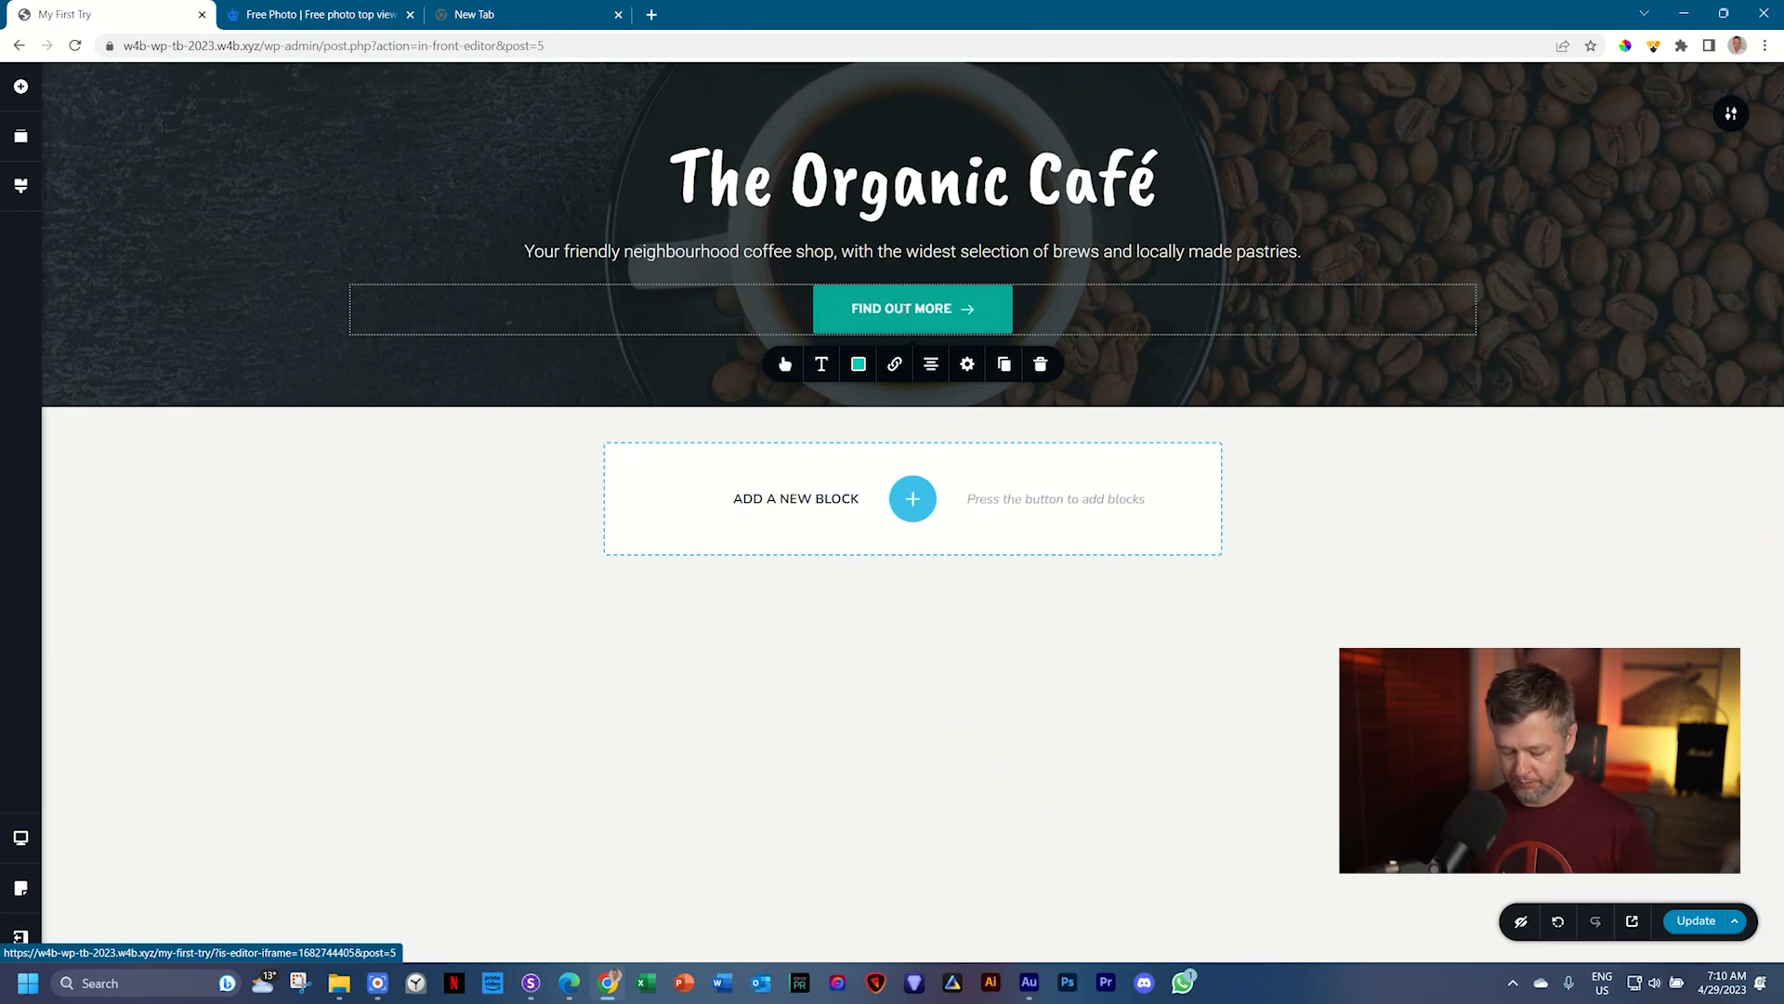
key("Caps_Lock")
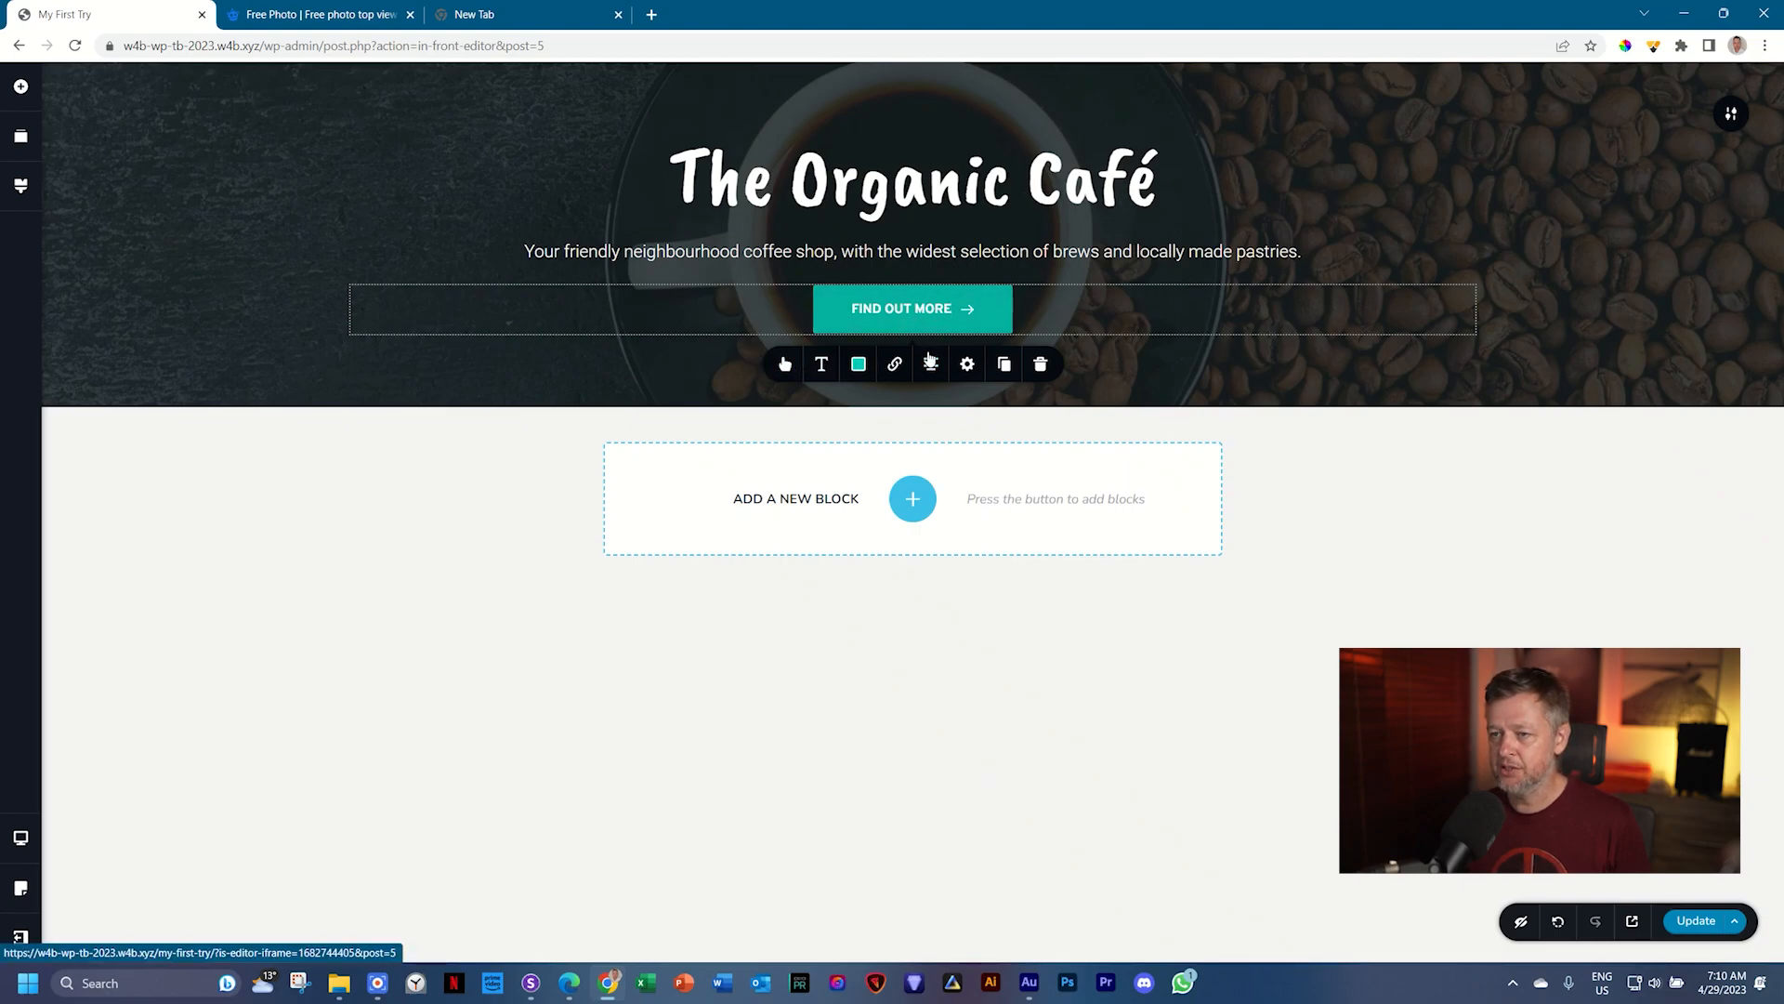
Step: Remove the arrow icon from the "FIND OUT MORE" button
left_click(786, 366)
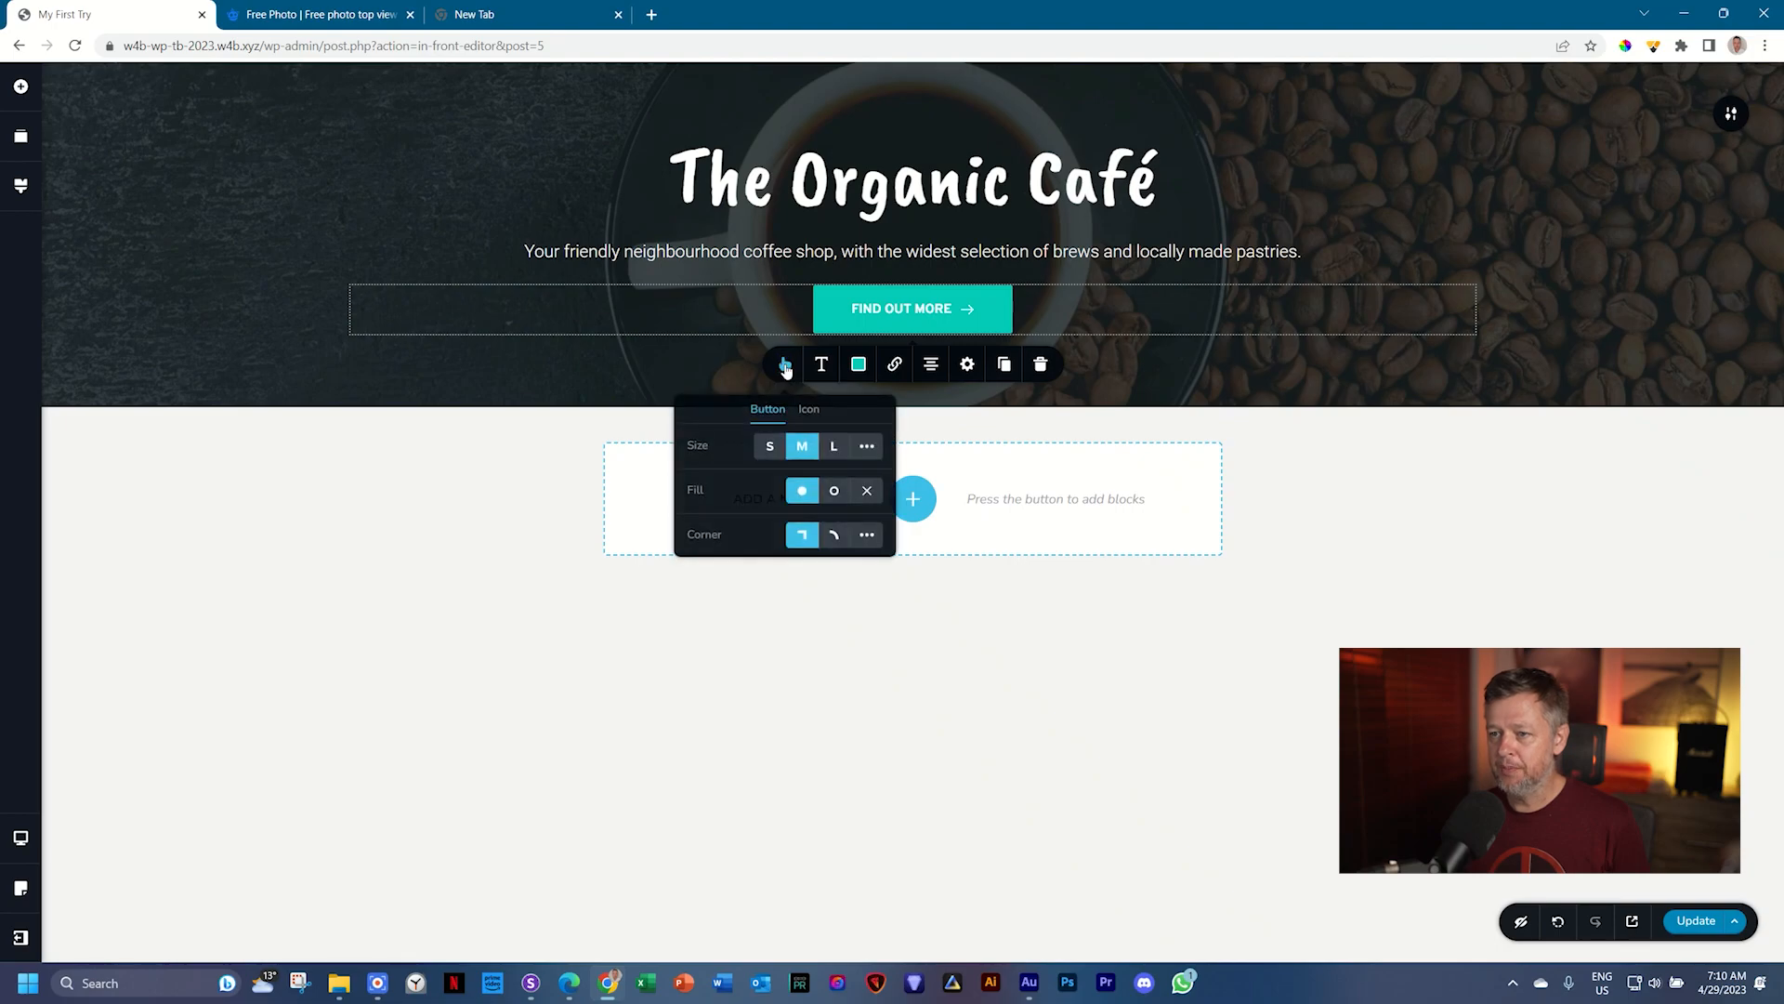
left_click(807, 412)
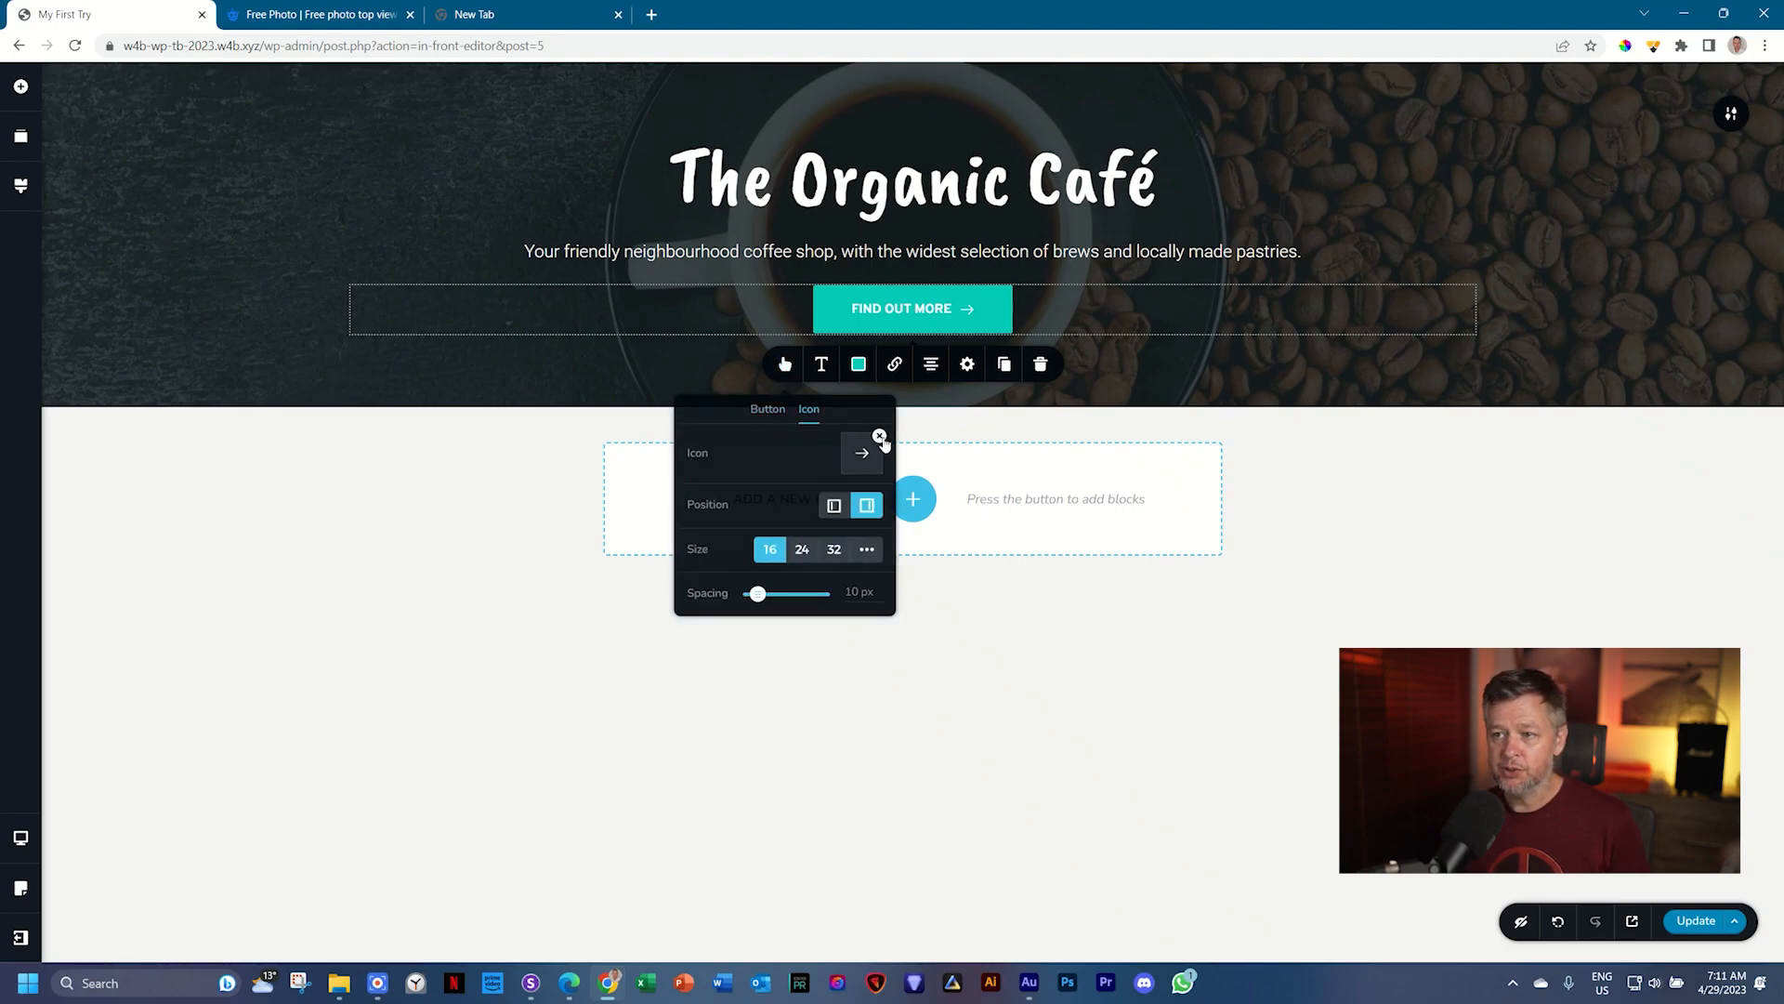
left_click(880, 437)
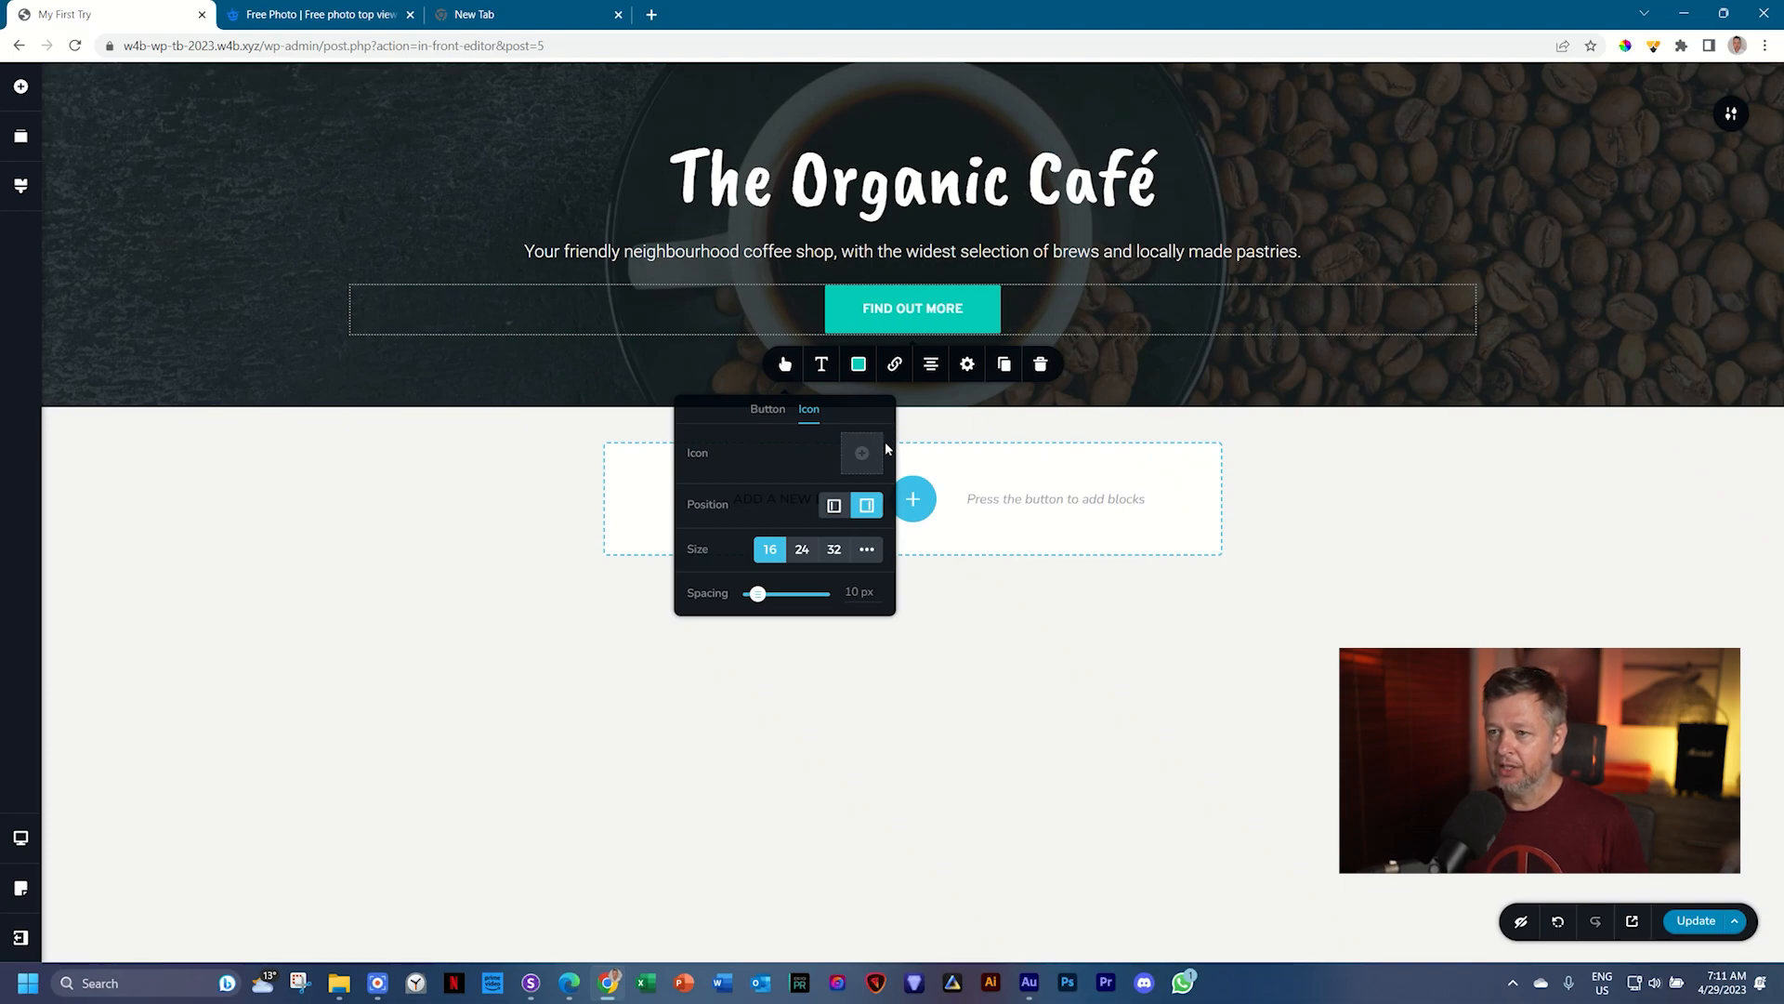
Step: Give the hero button an outline fill and a custom corner radius of 0 px
left_click(764, 413)
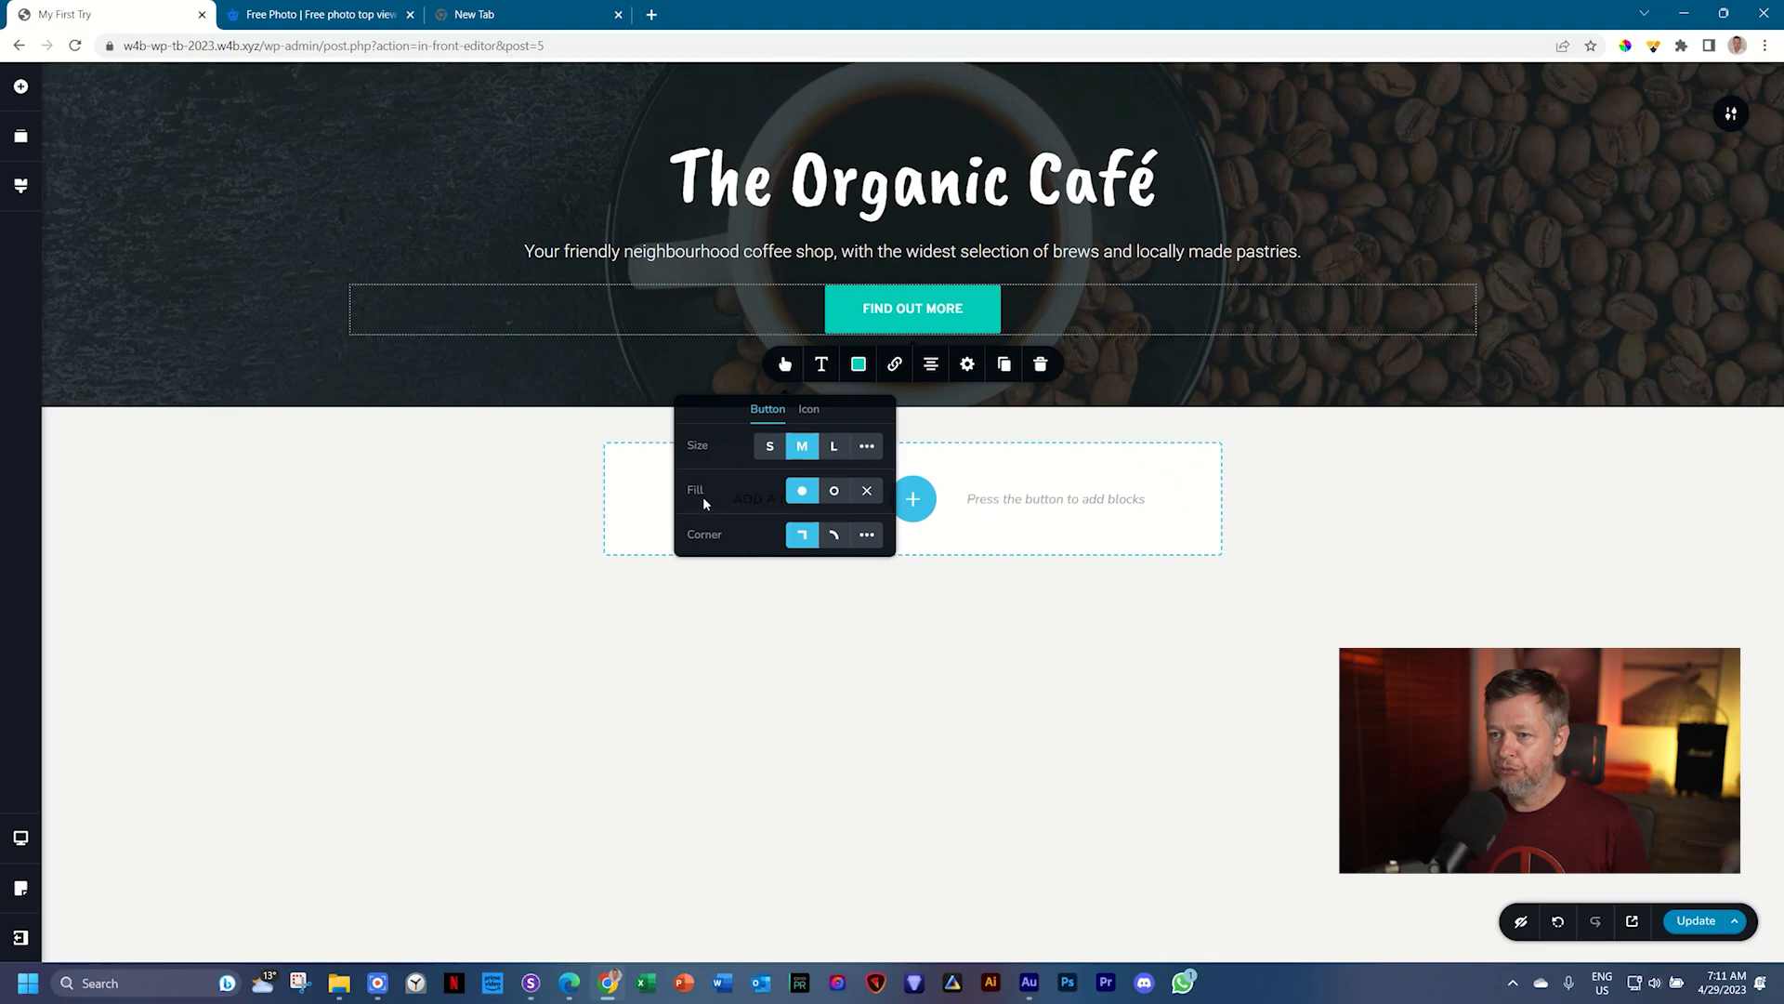
left_click(834, 493)
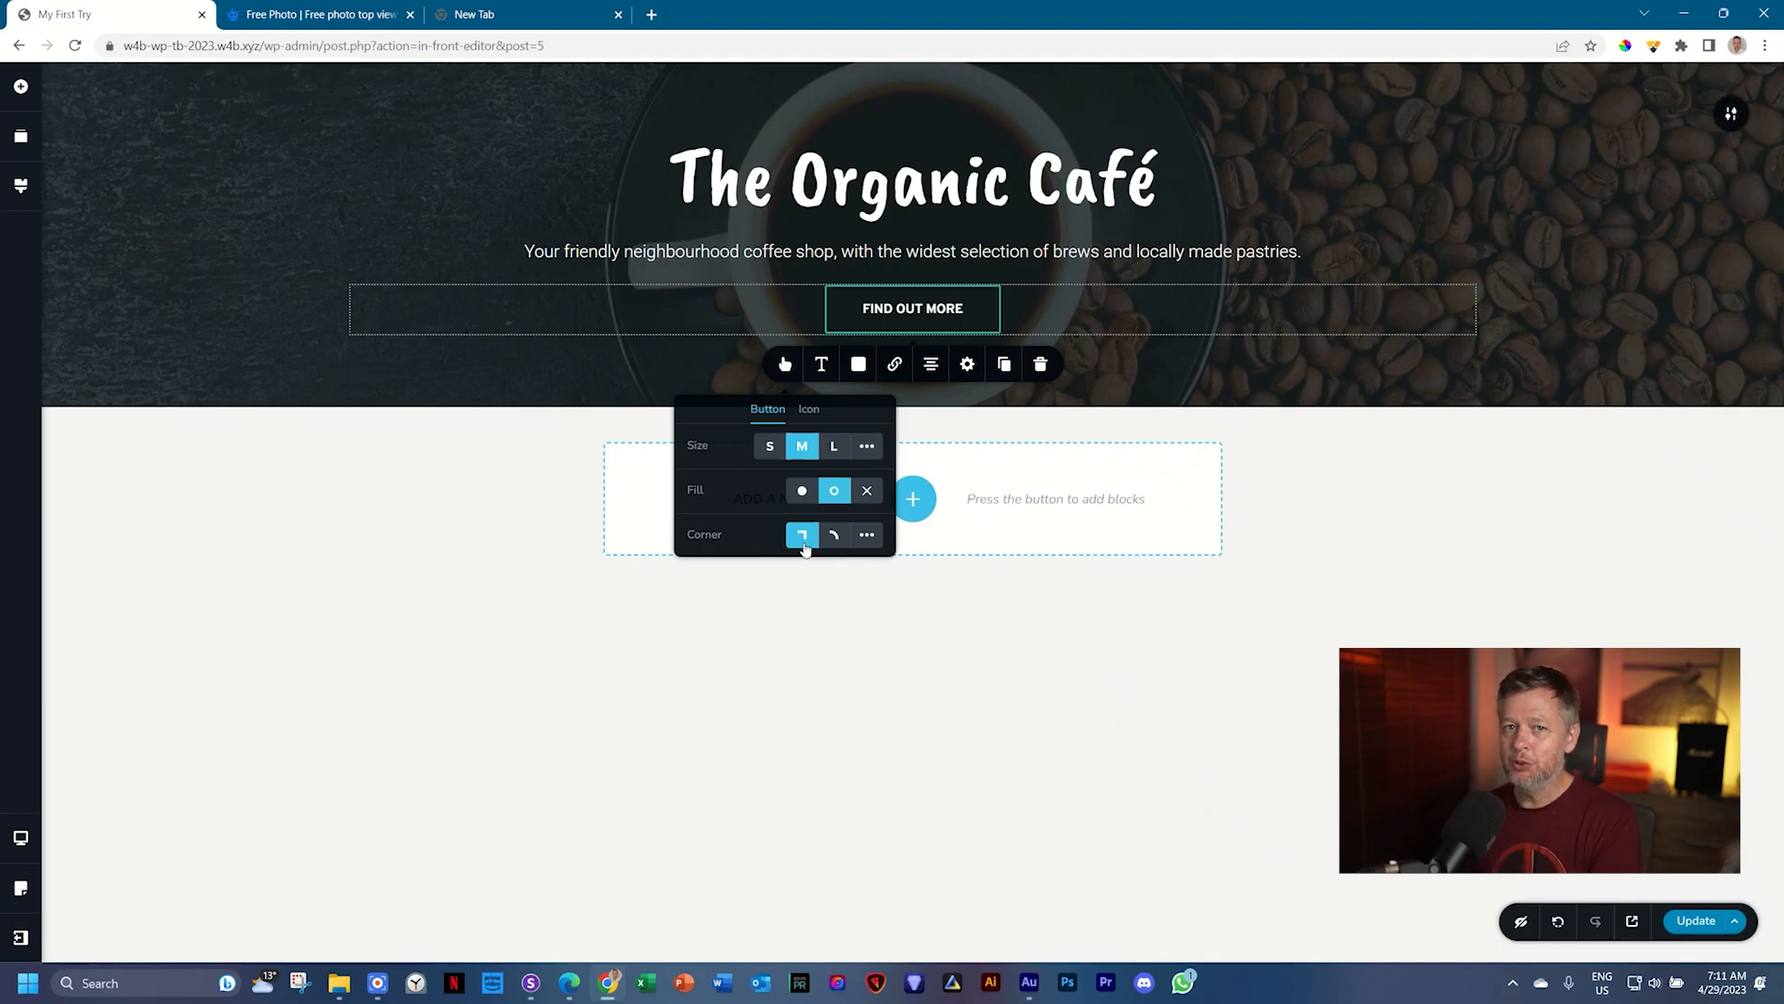
left_click(866, 535)
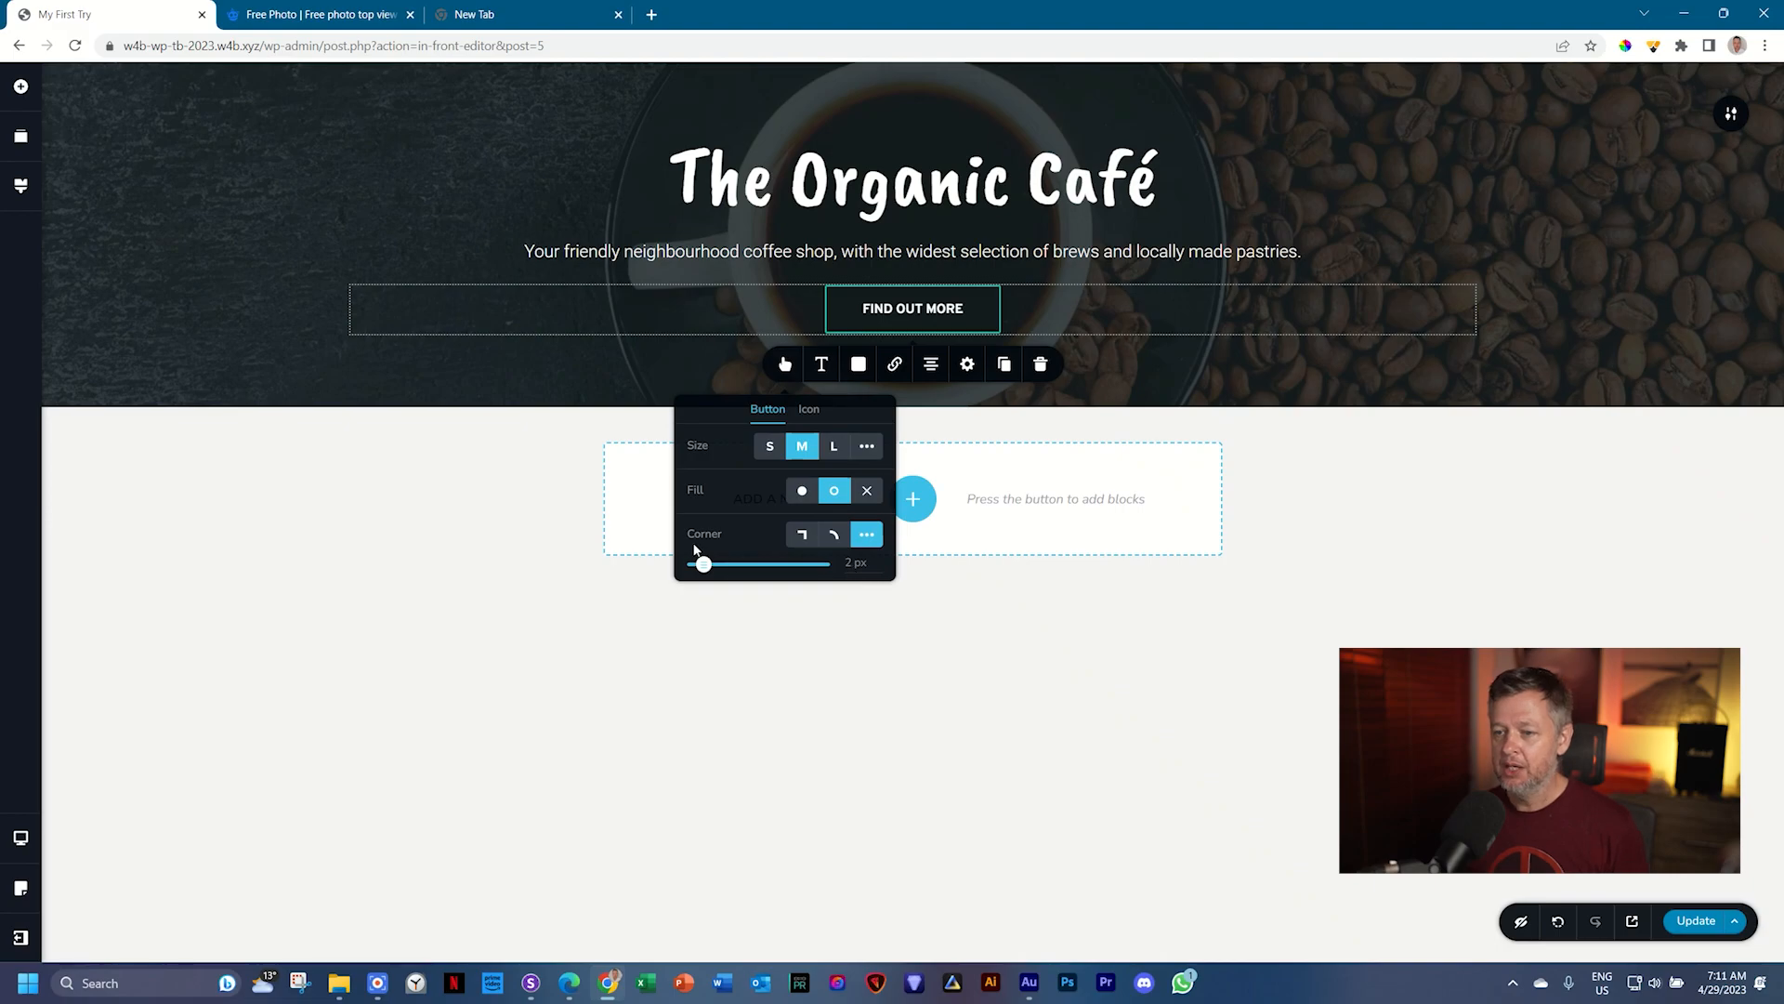
left_click_drag(700, 567, 690, 563)
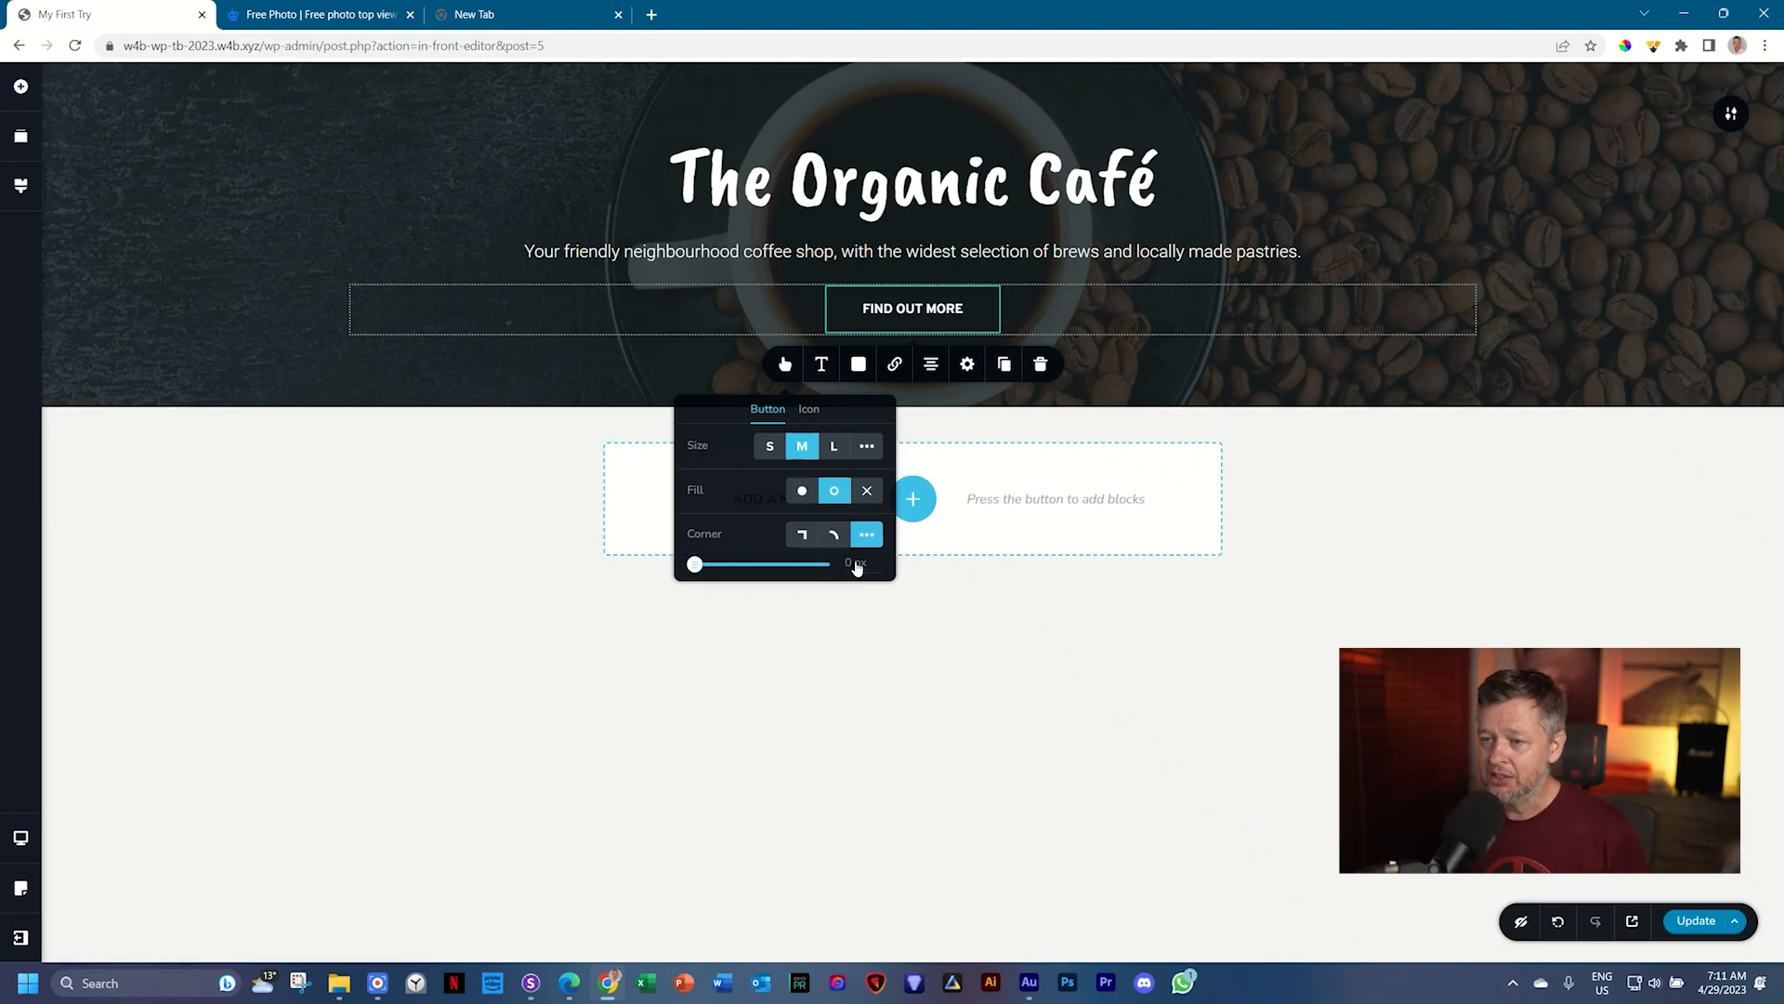
Step: Set the hero button's text to Roboto with a size of 16 px and Normal weight
left_click(825, 368)
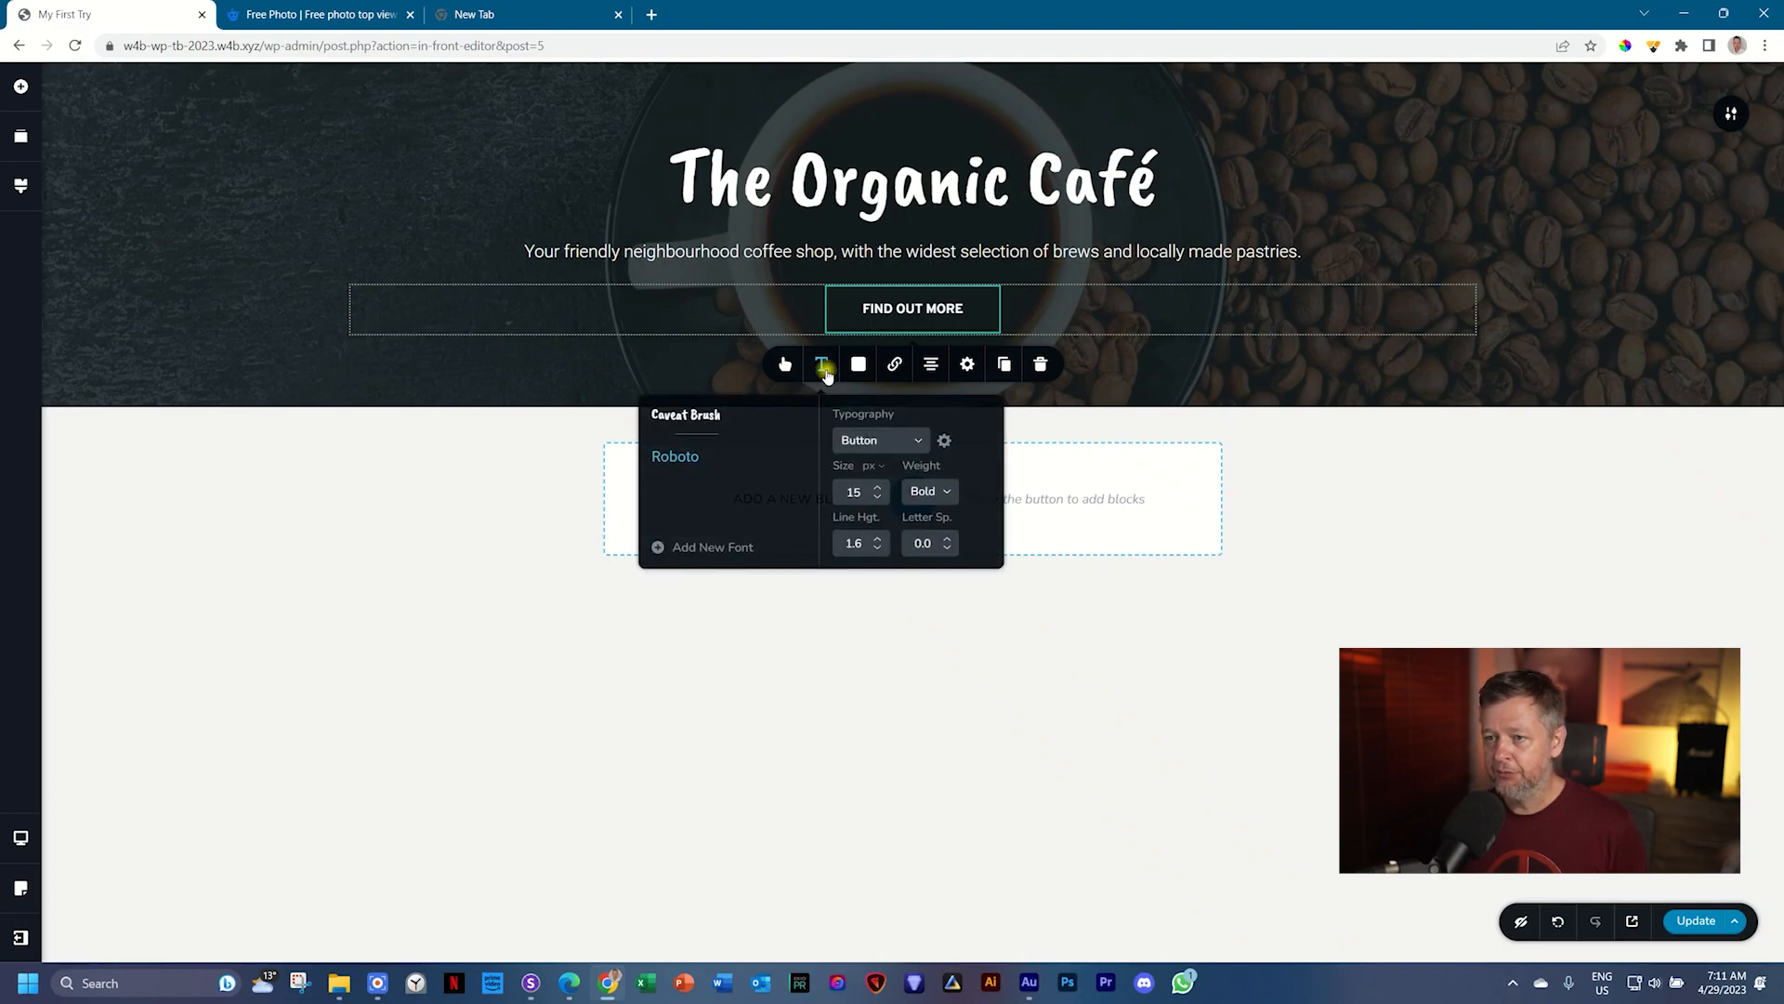
left_click(674, 458)
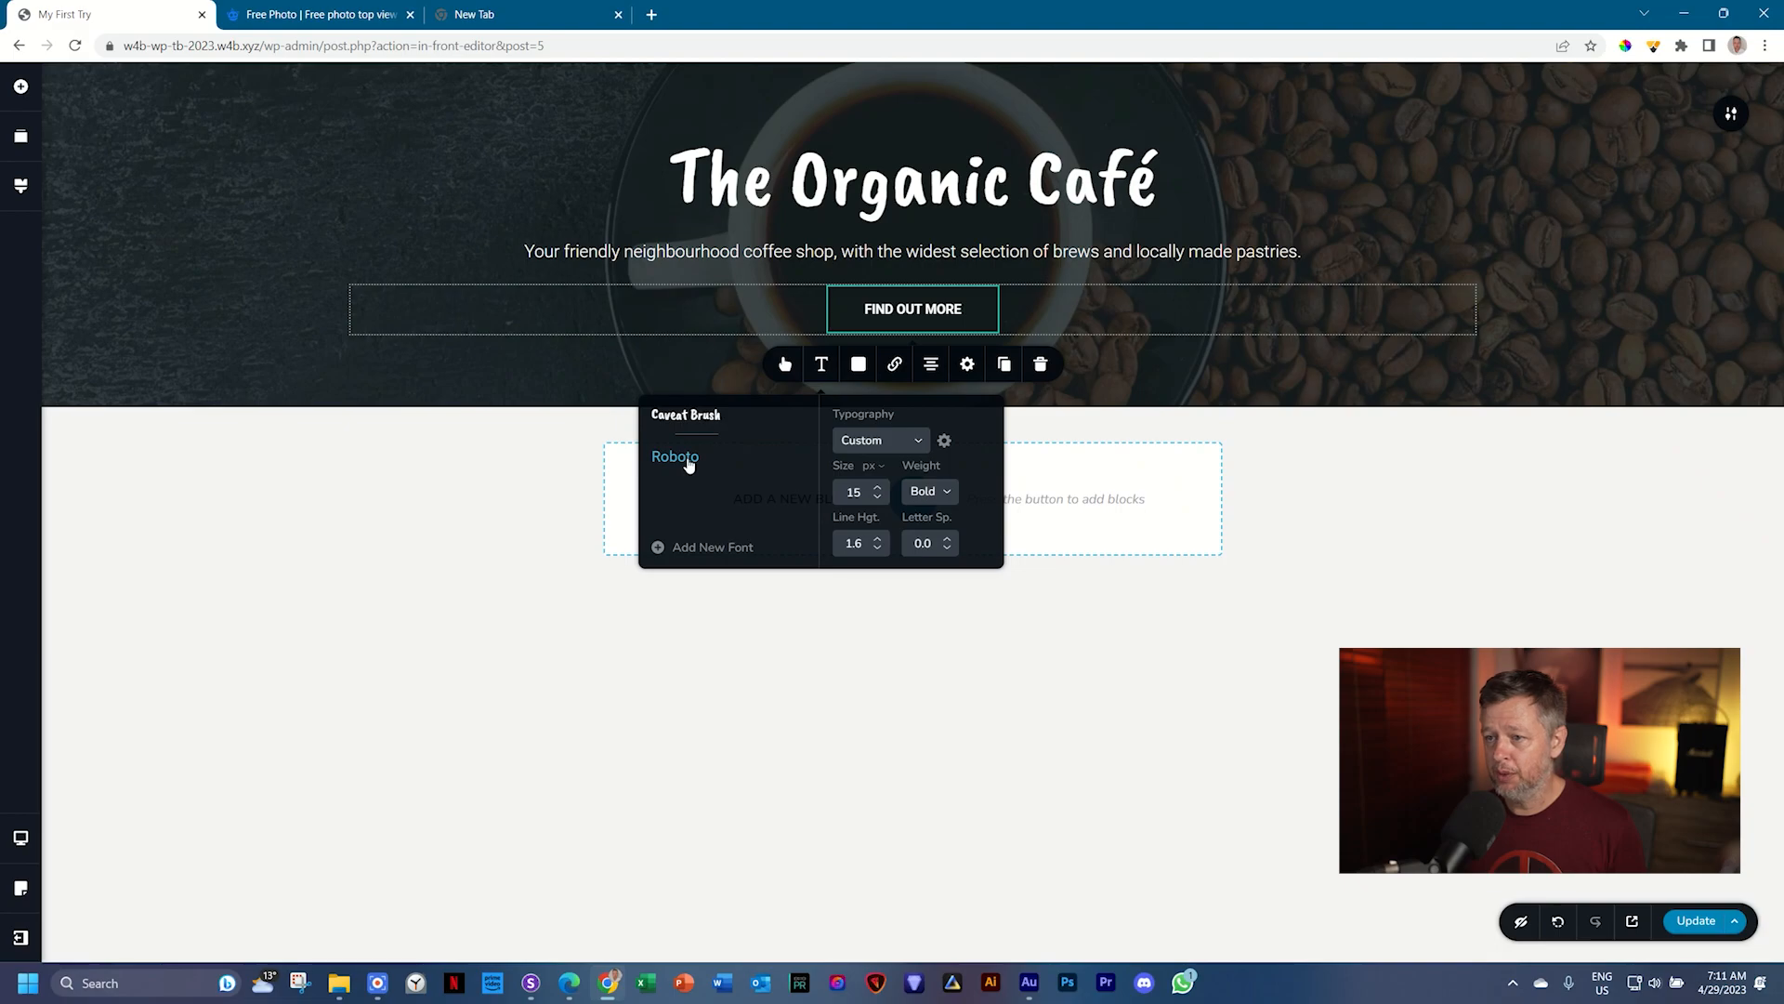
left_click(878, 488)
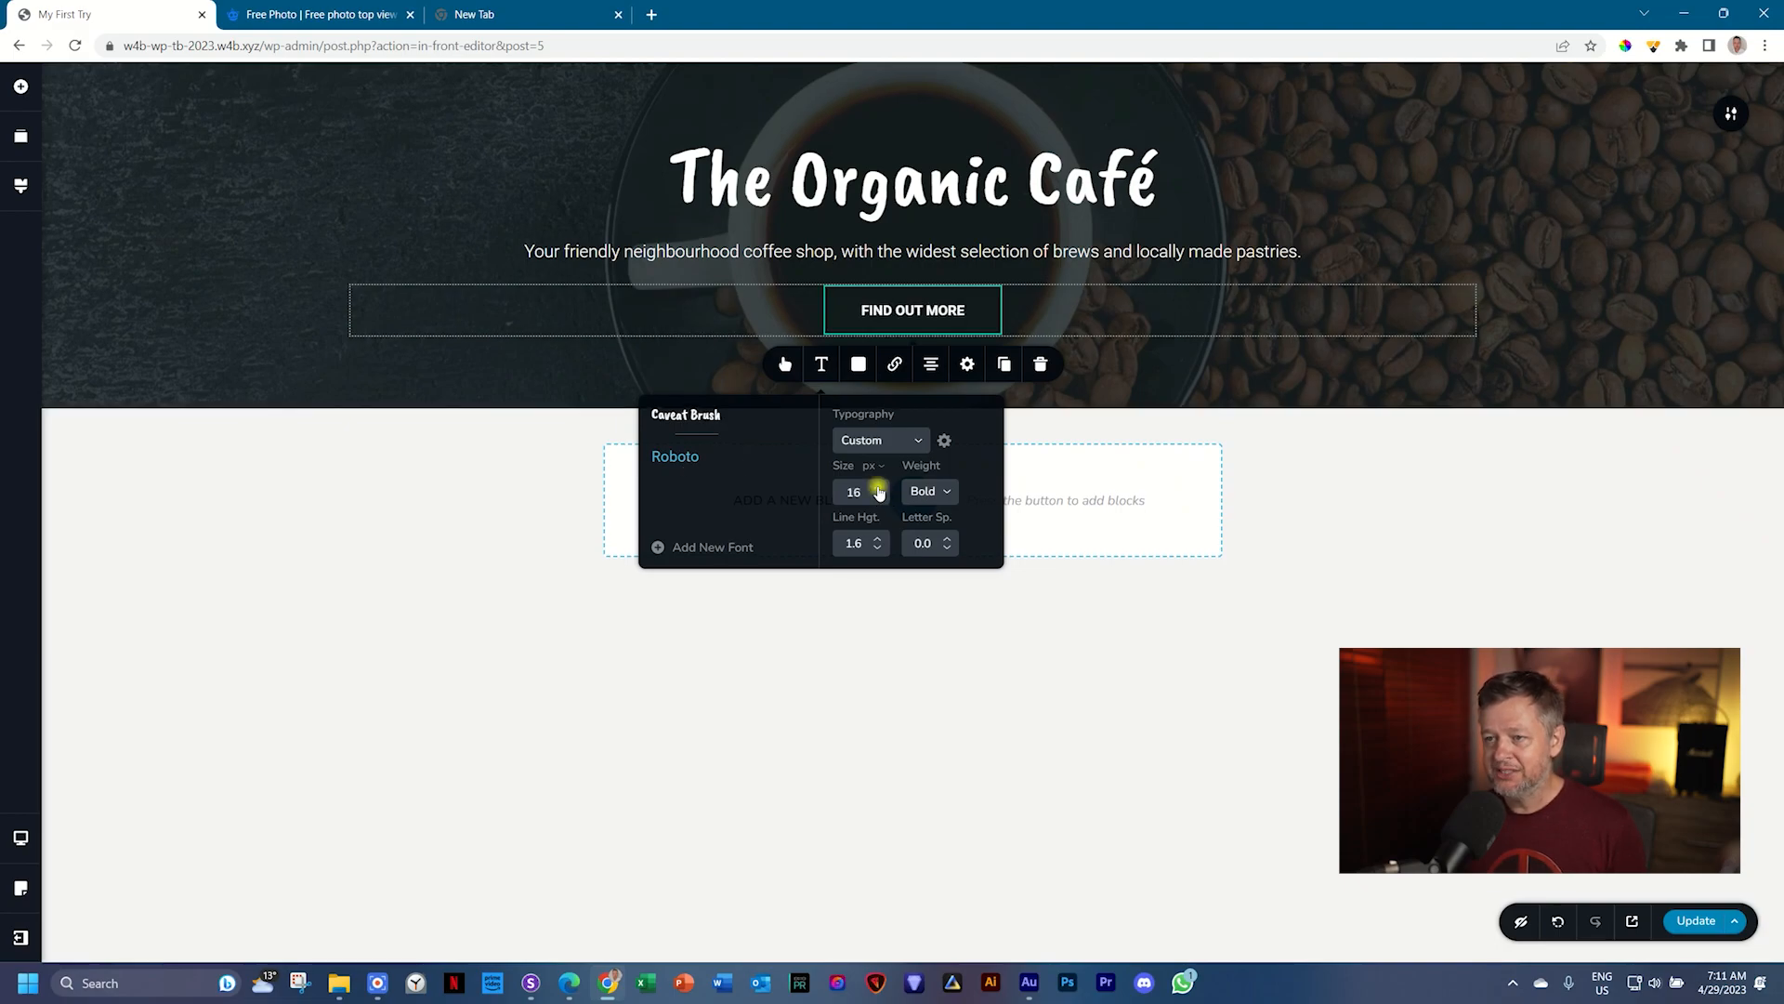
left_click(937, 493)
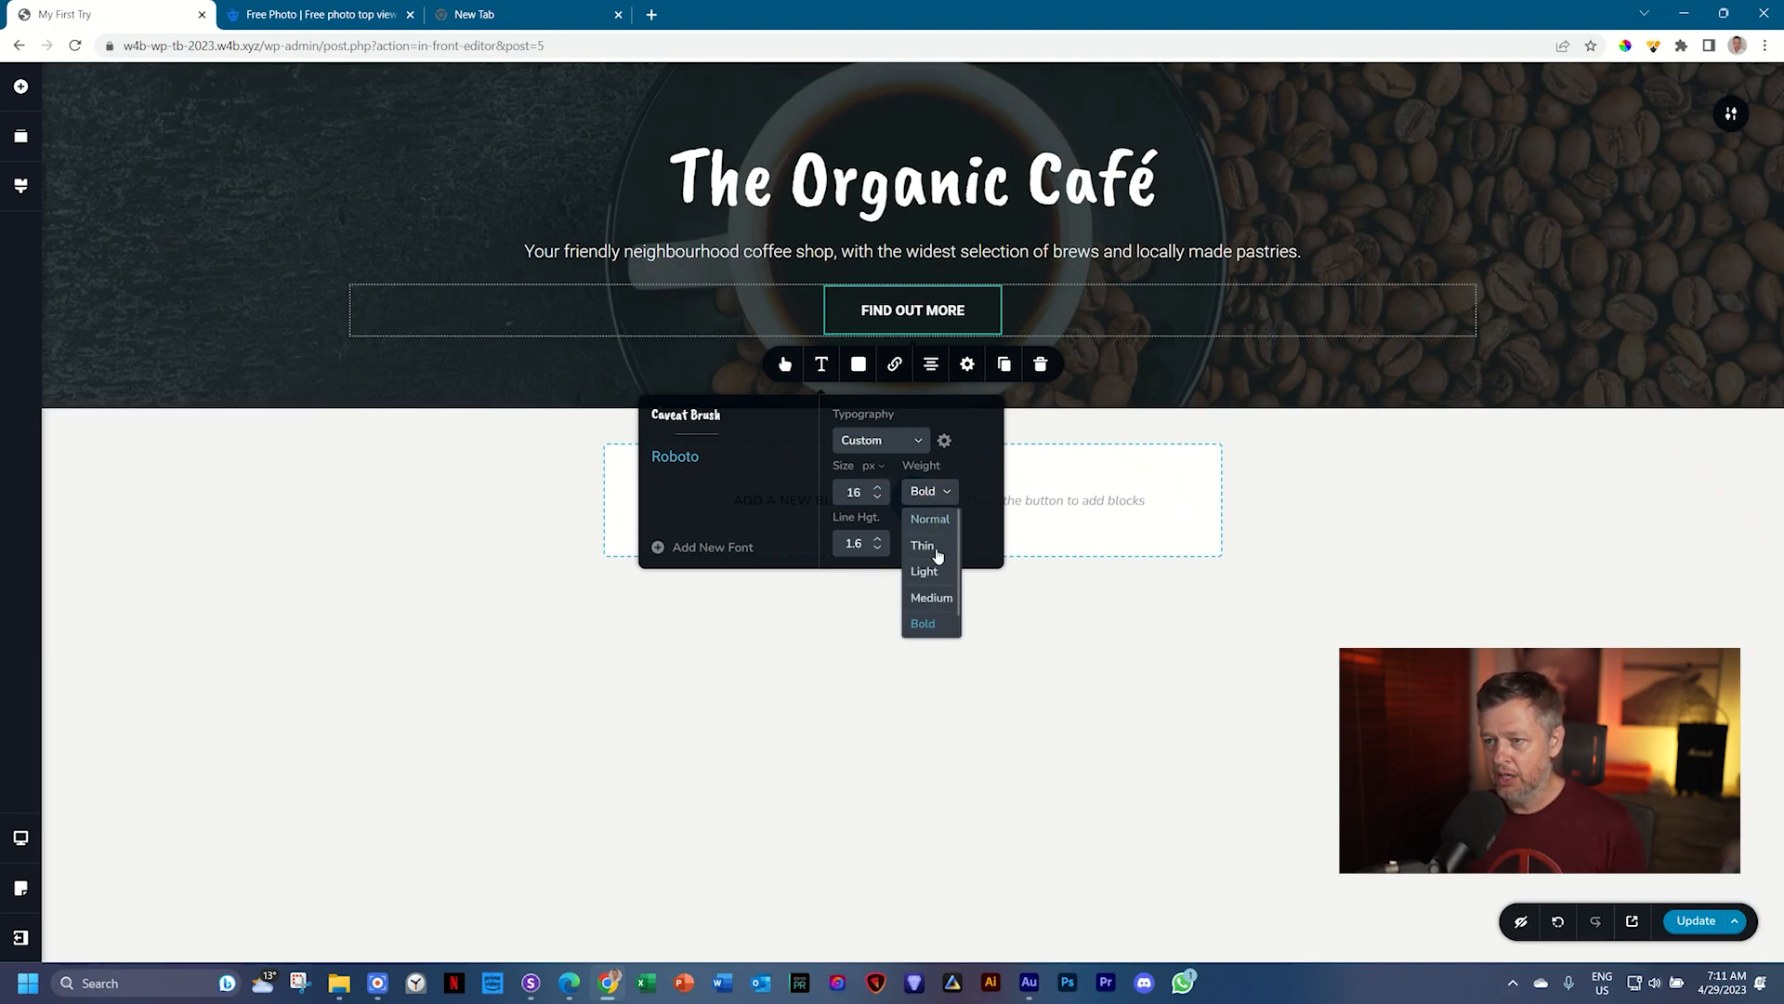
left_click(935, 523)
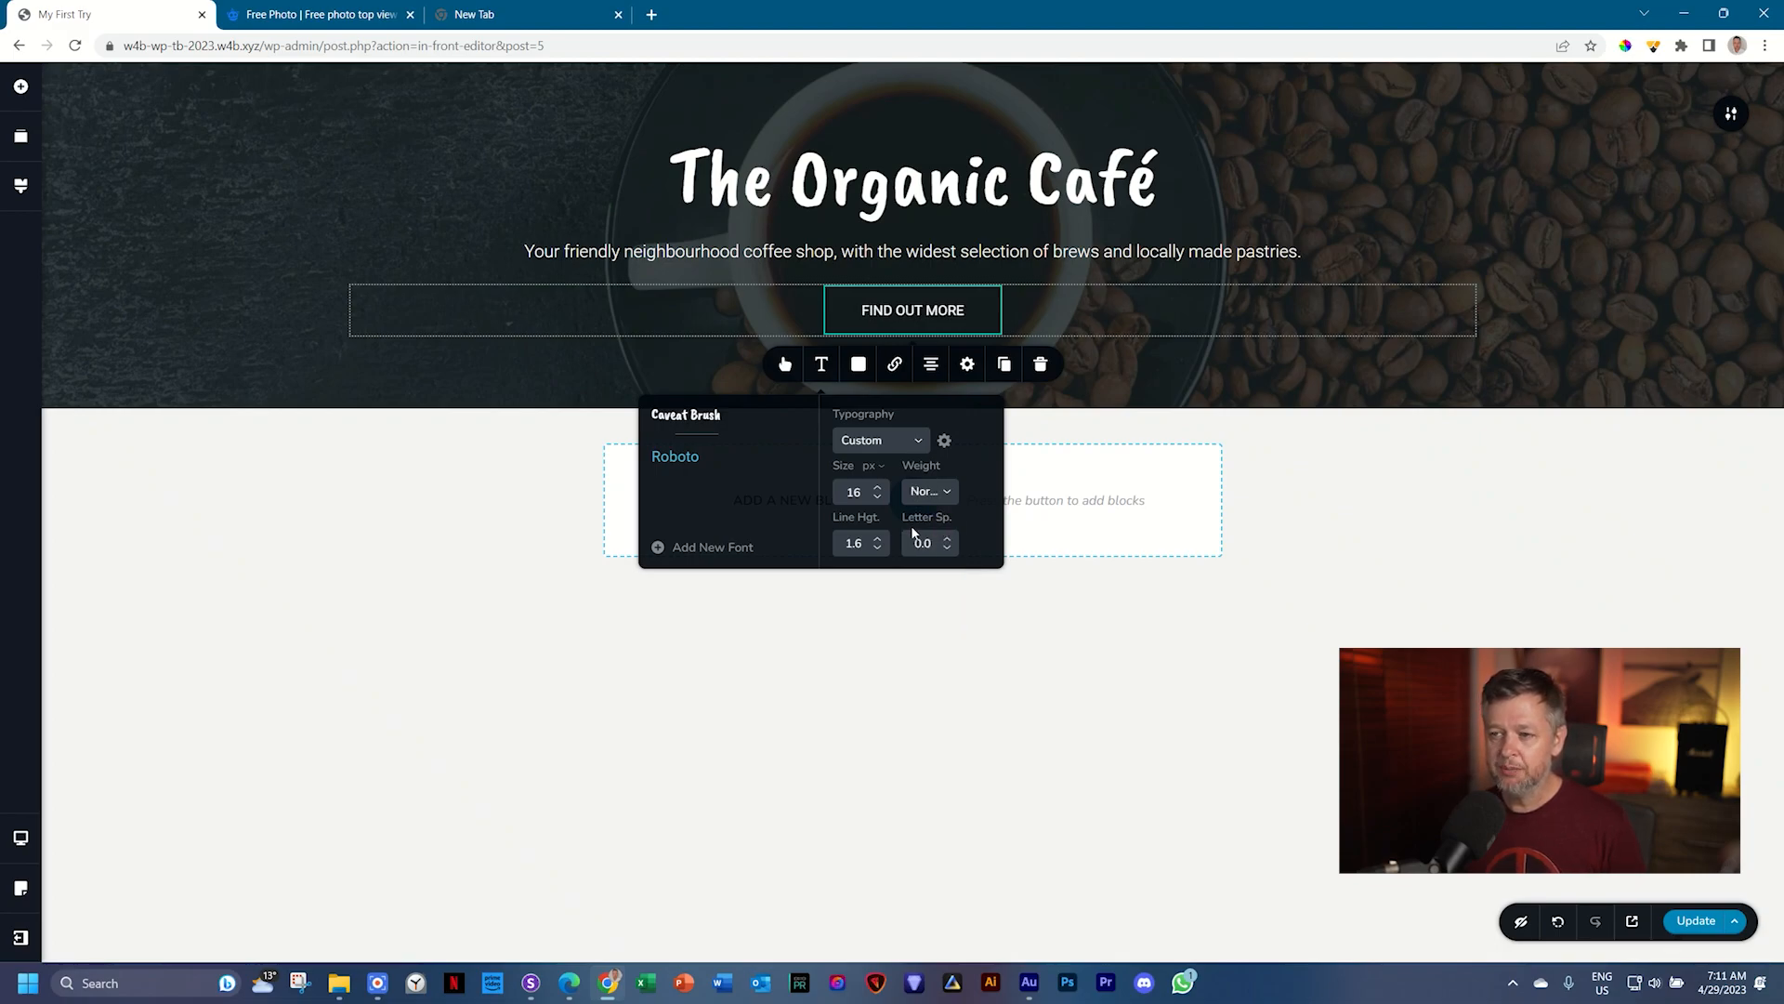
Step: Increase the letter spacing of the hero button's text to 2.0
left_click(951, 539)
left_click(950, 539)
left_click(950, 539)
left_click(951, 539)
left_click(951, 540)
left_click(952, 540)
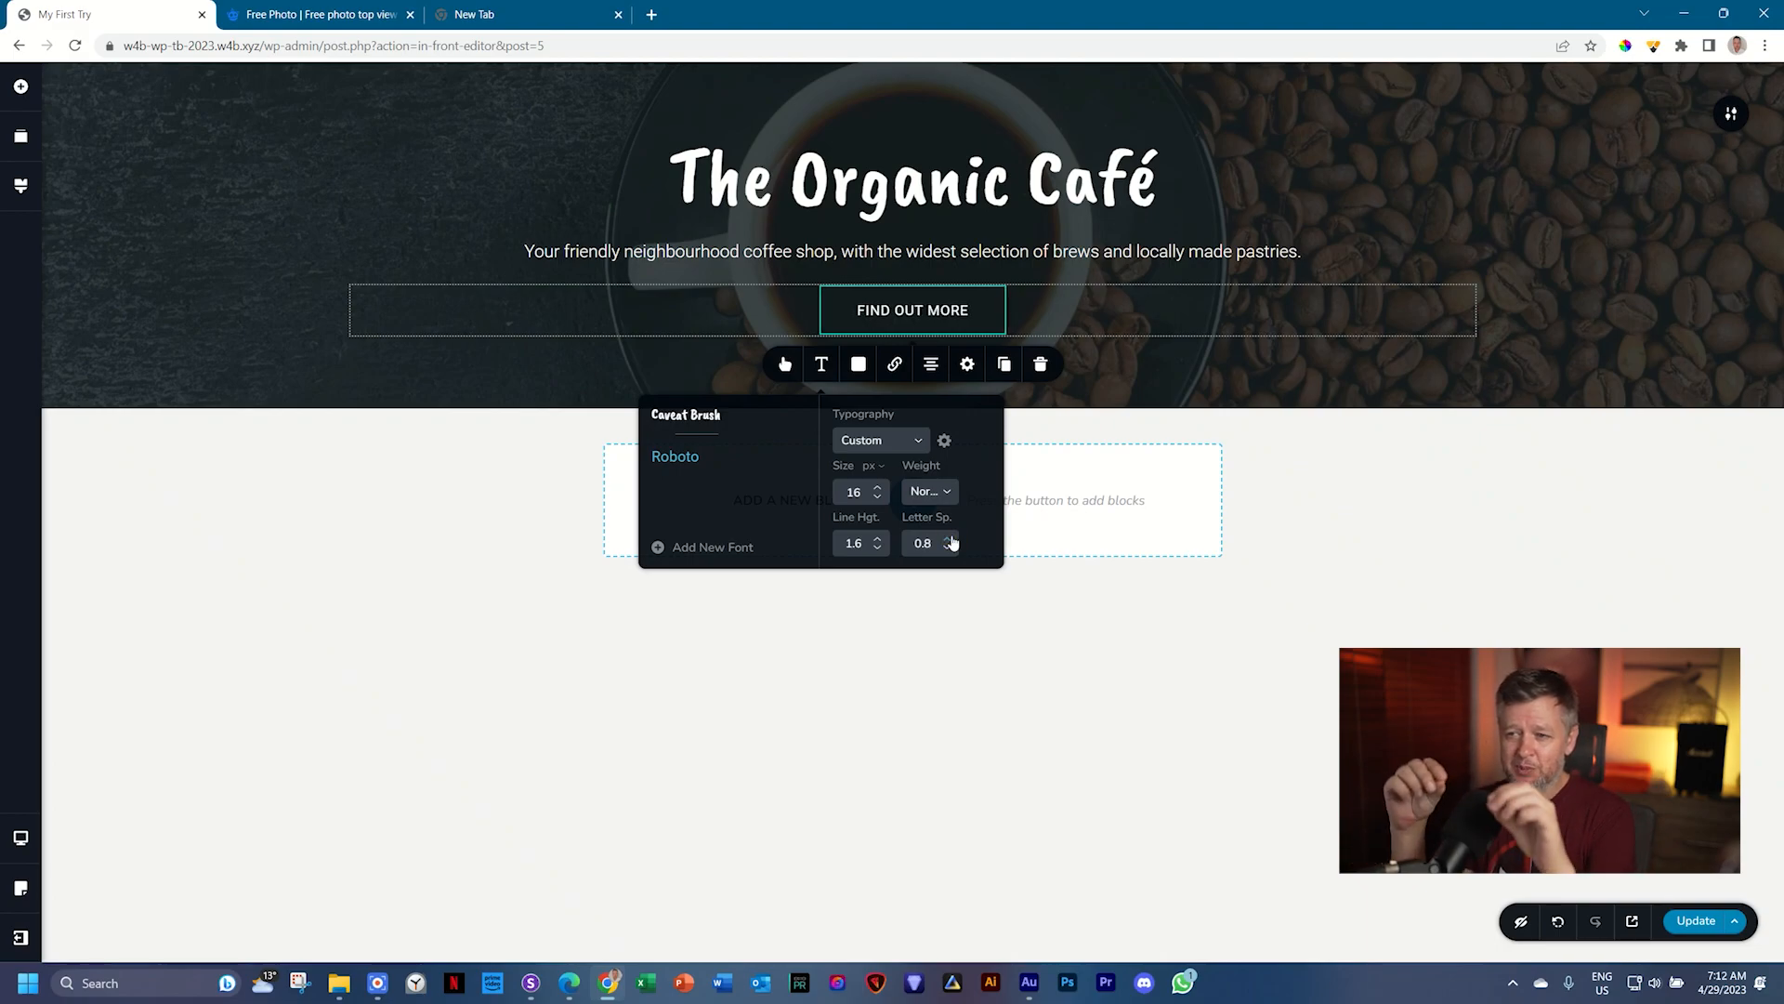
left_click(950, 538)
left_click(952, 540)
left_click(952, 540)
left_click(951, 540)
left_click(952, 540)
left_click(952, 540)
left_click(952, 540)
left_click(952, 540)
left_click(952, 540)
left_click(951, 540)
left_click(952, 540)
left_click(952, 540)
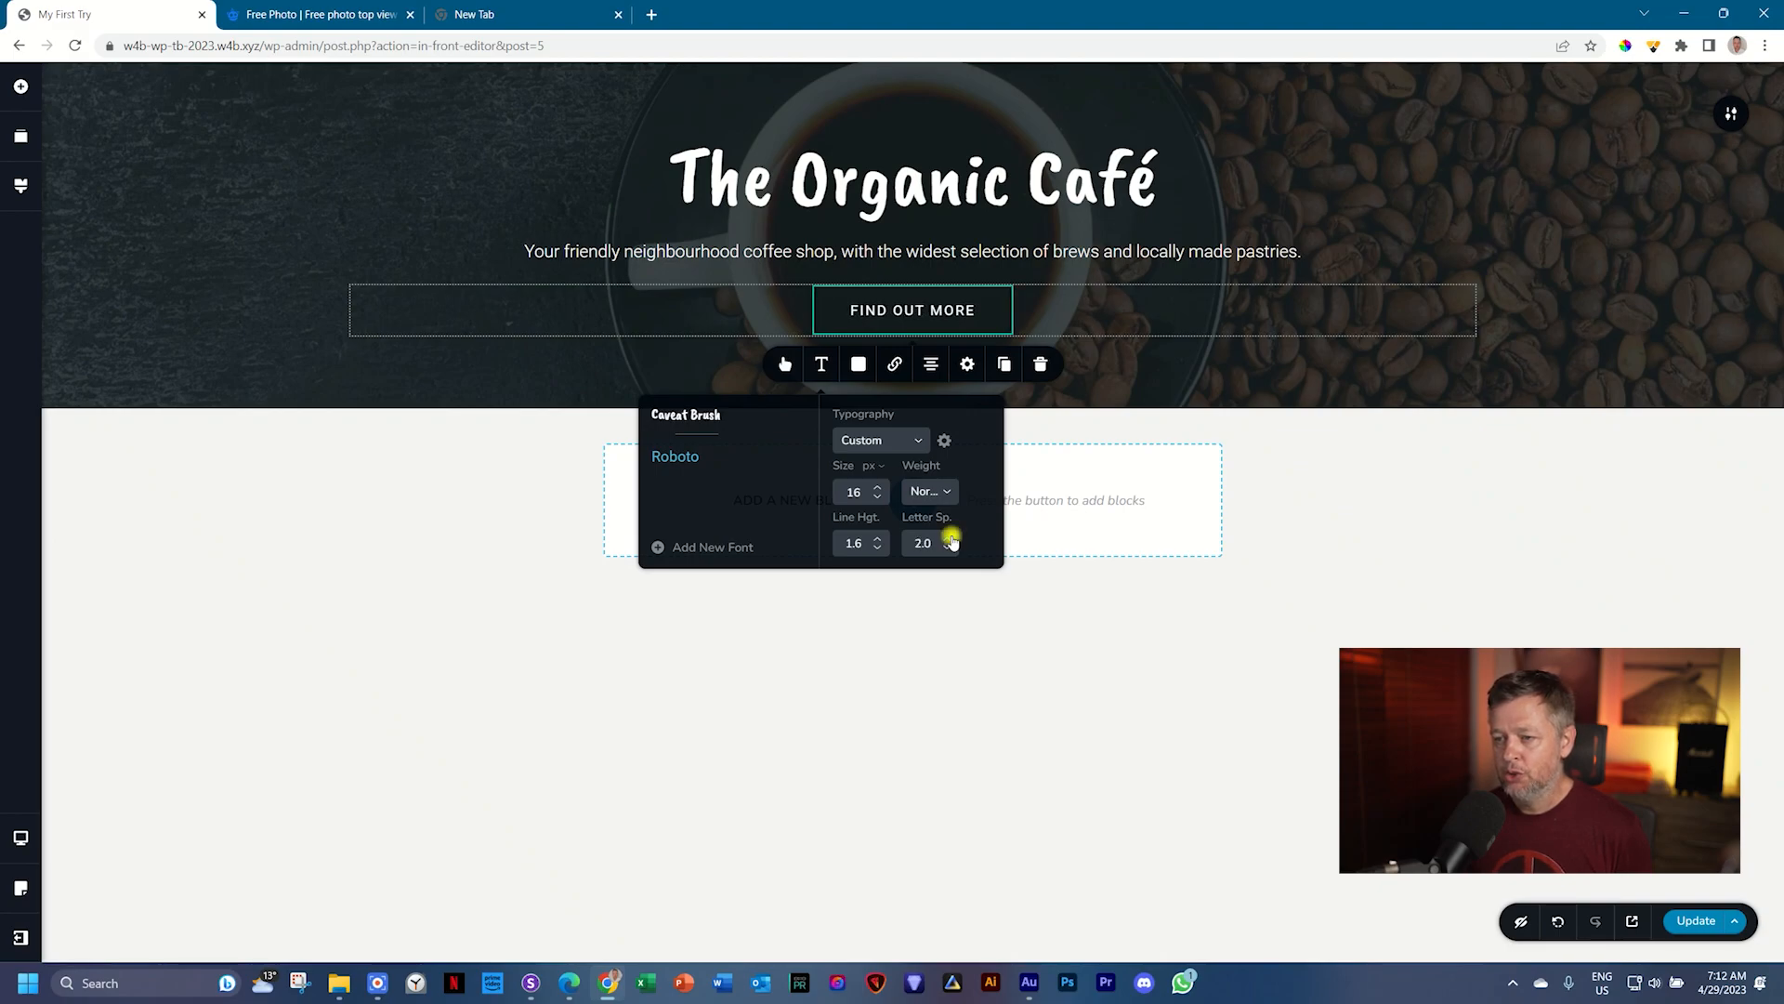
Step: Check the hero button's background and text colors, and set its border color to white
left_click(857, 369)
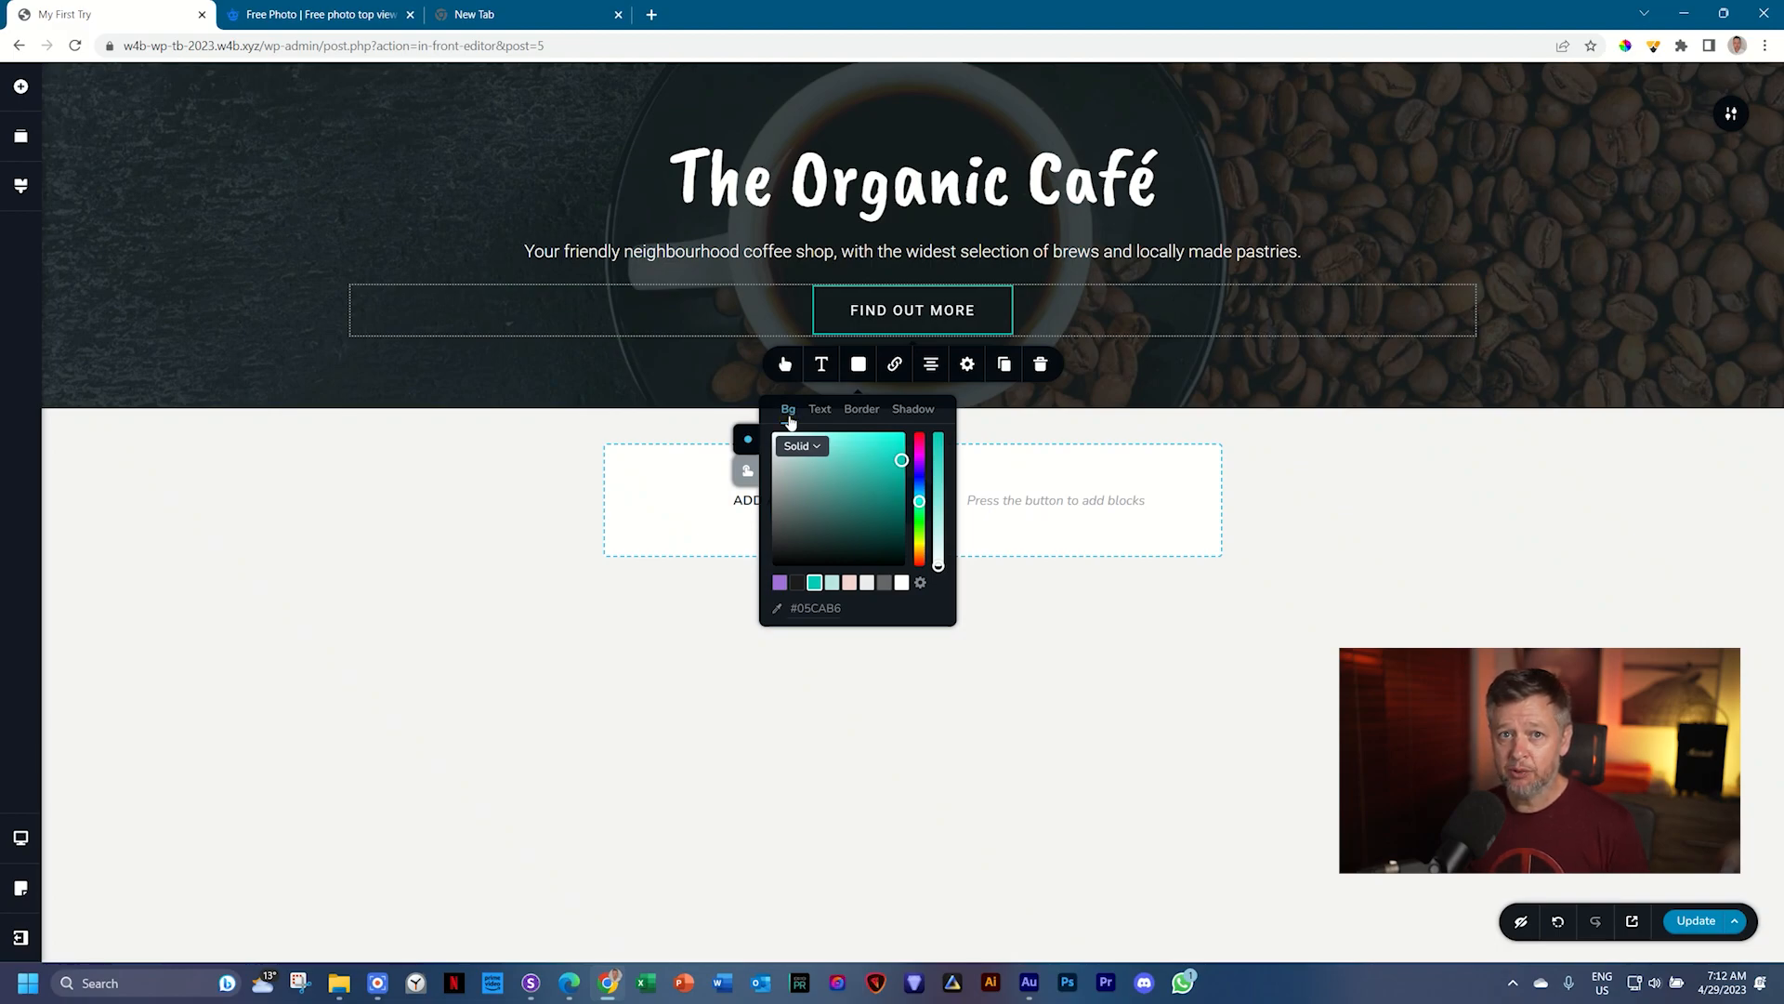
mouse_move(941, 568)
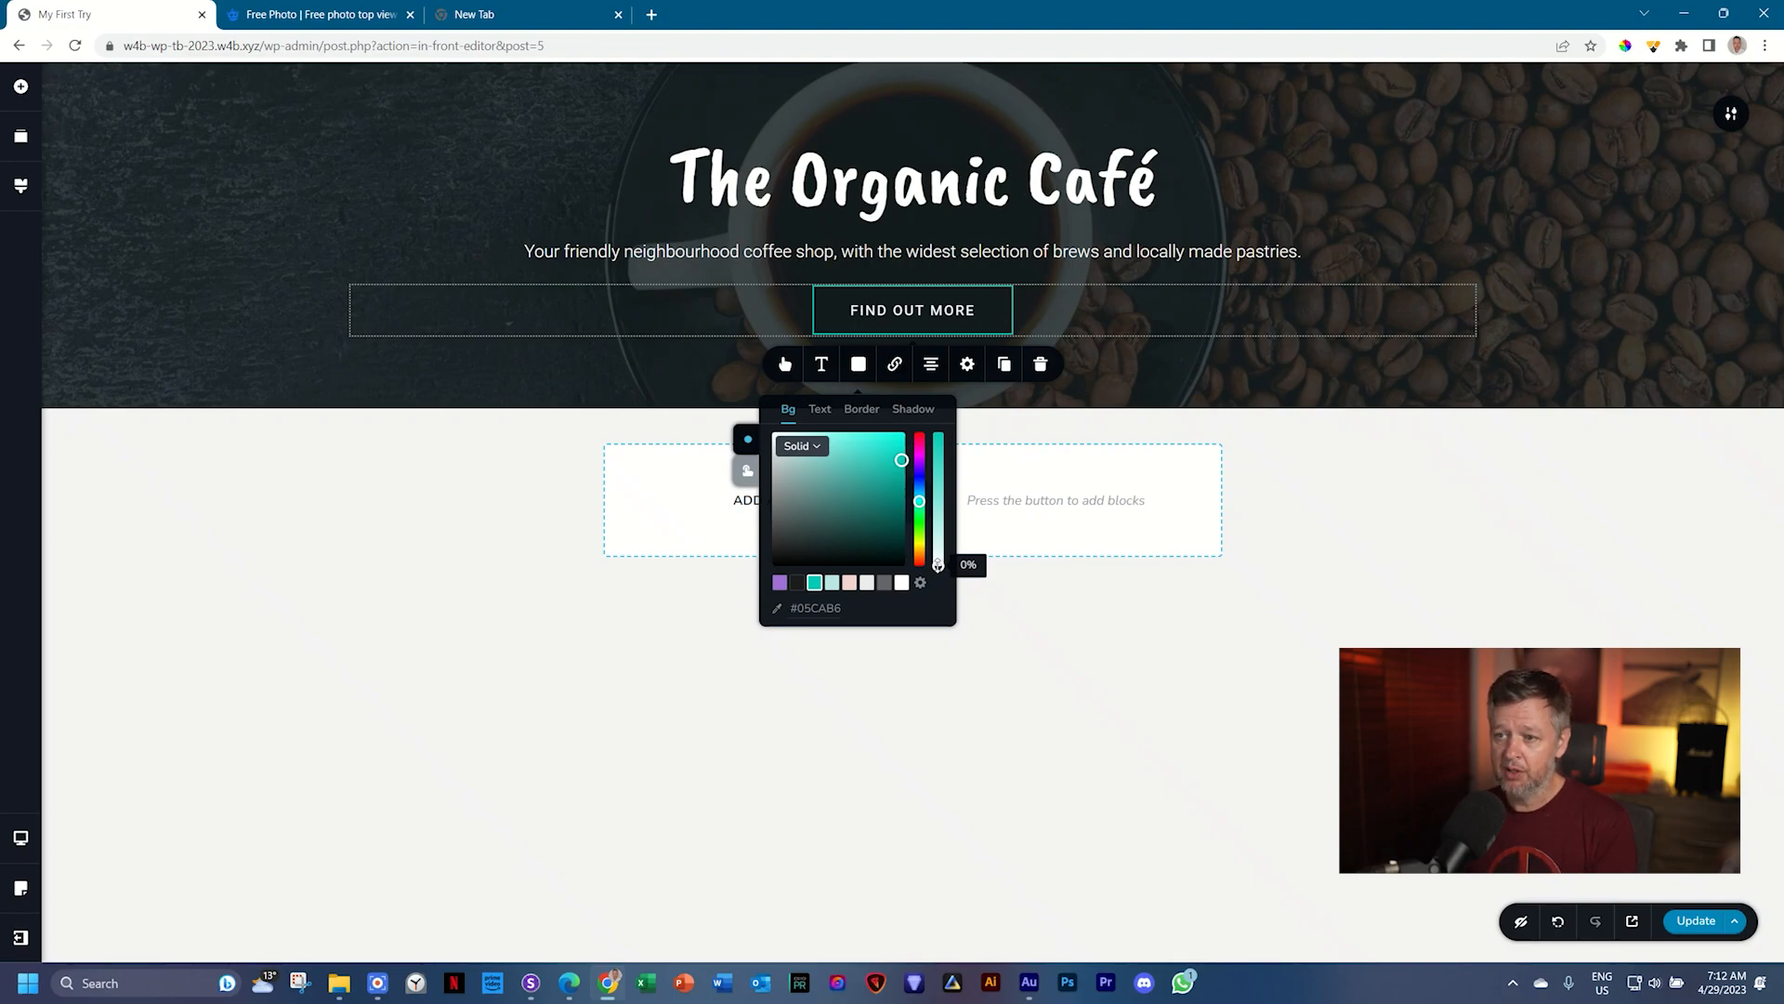
left_click(820, 409)
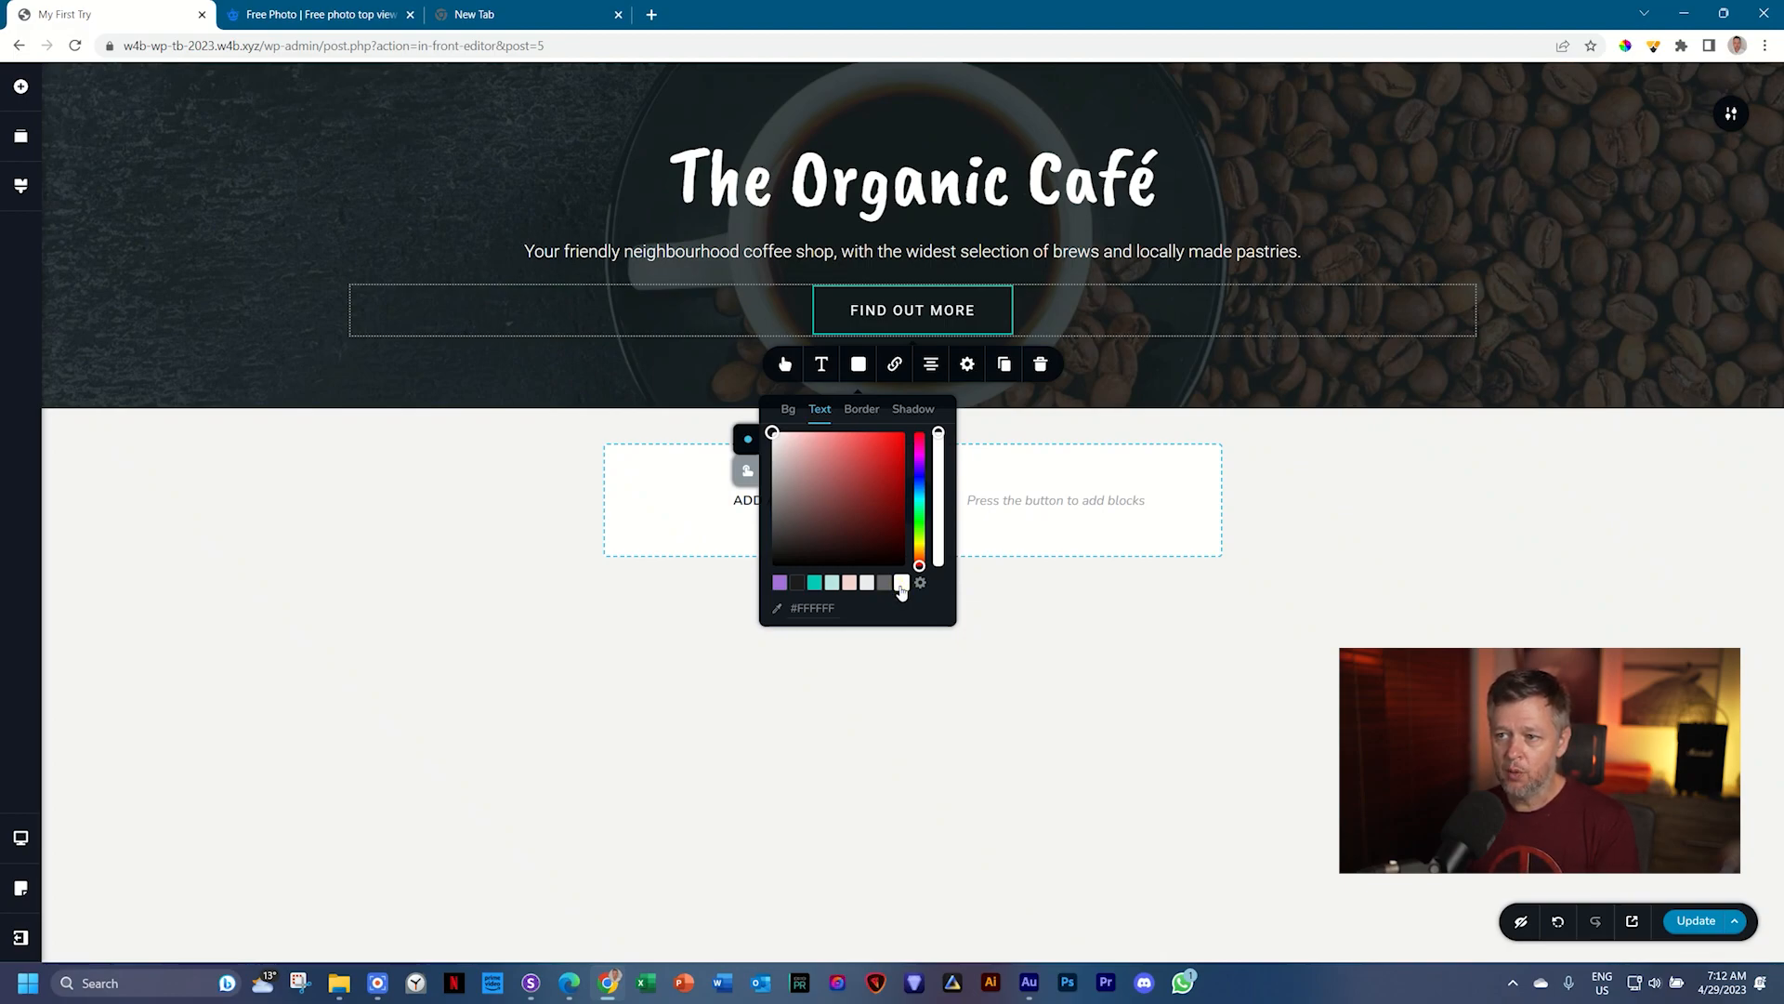
left_click(866, 410)
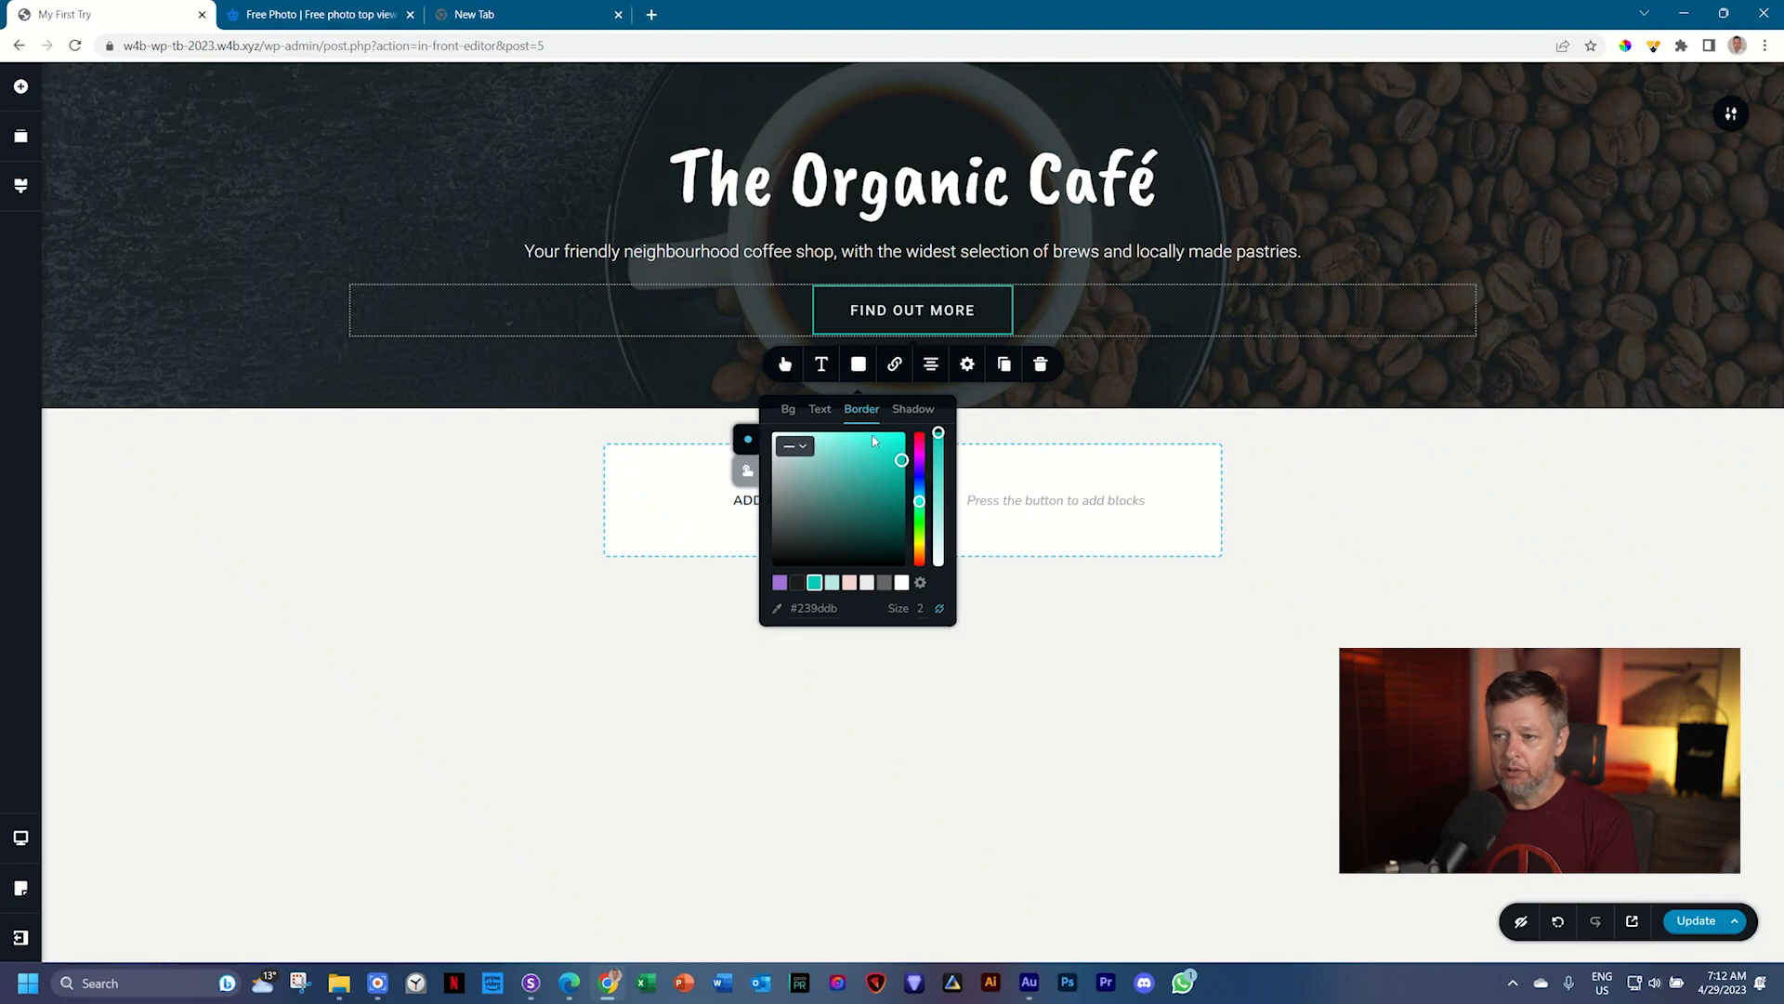
left_click(906, 586)
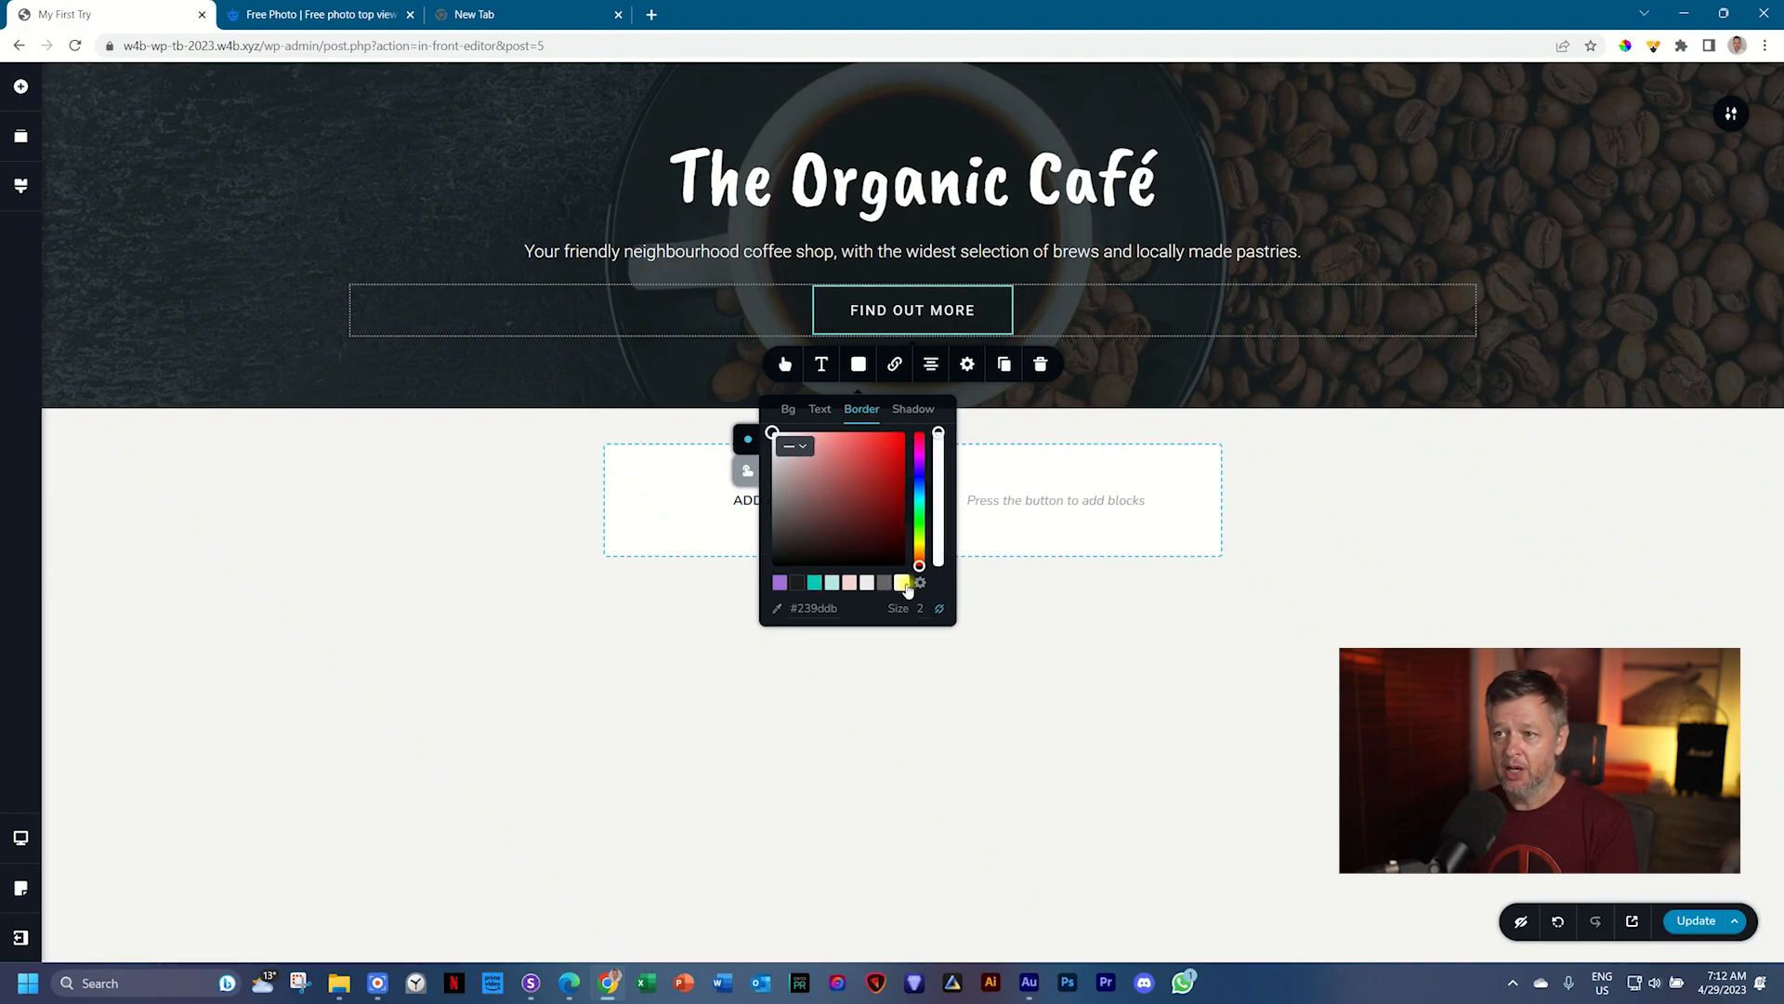
Step: Add a white outset shadow to the hero button with a blur of 1
left_click(911, 411)
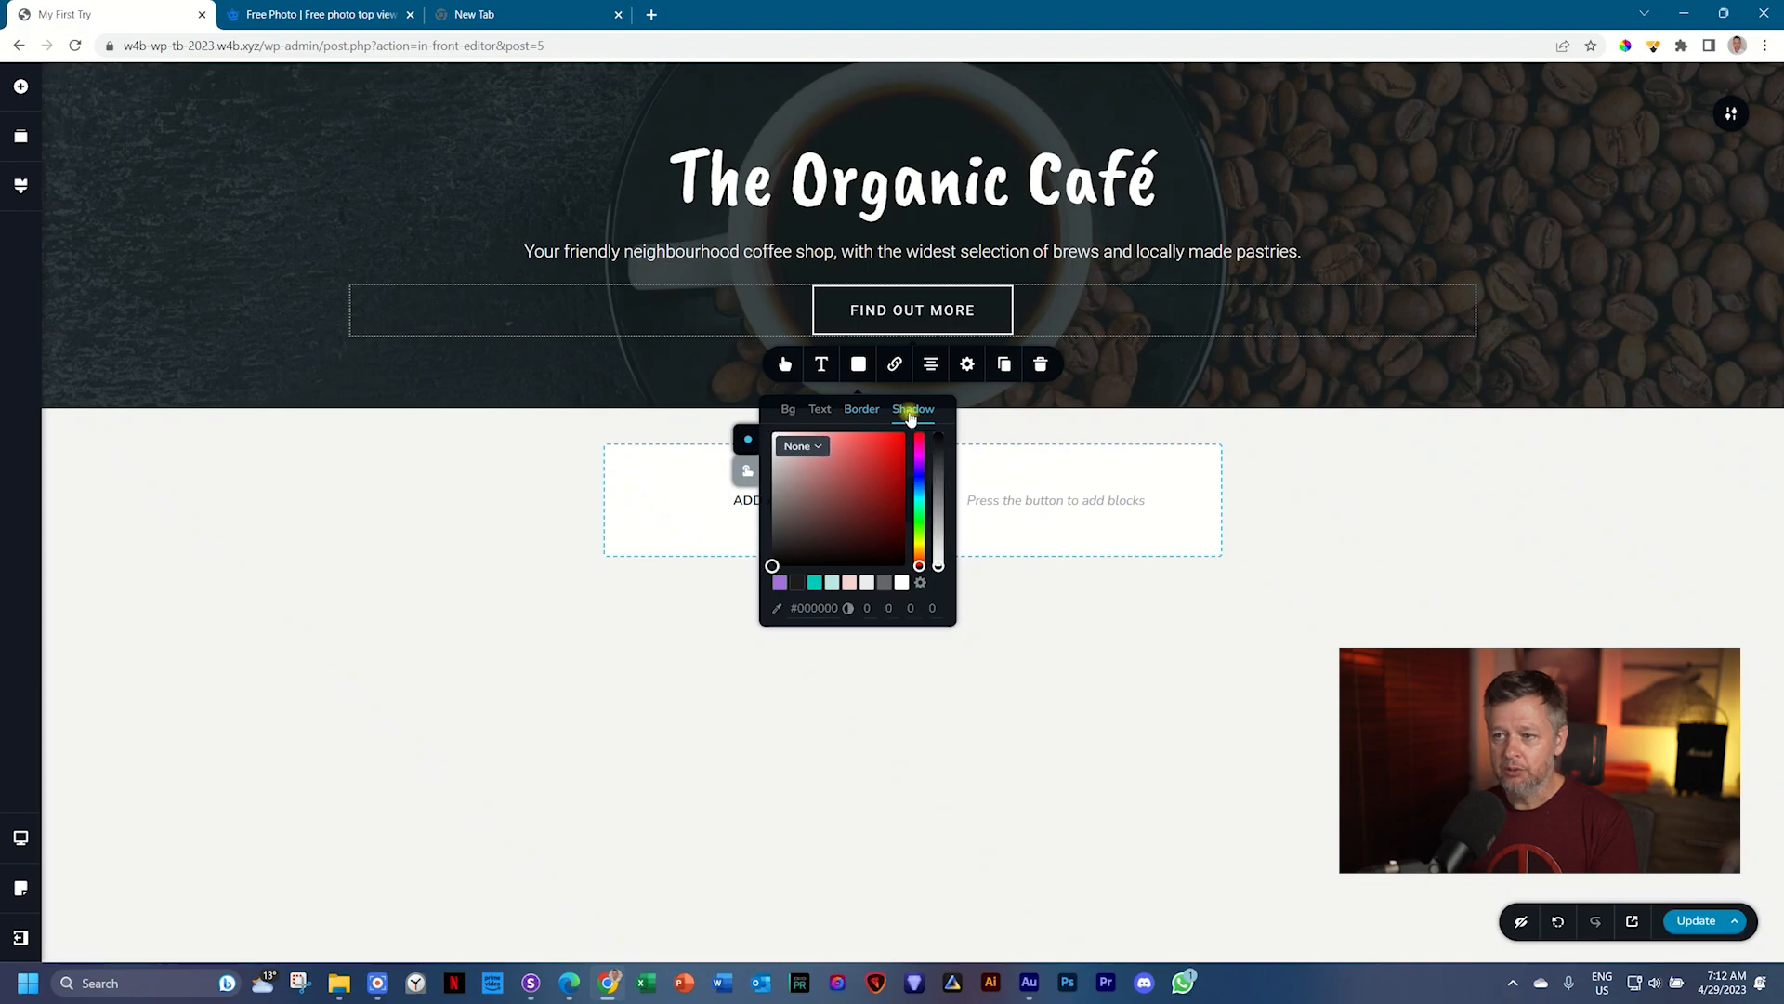
left_click(903, 585)
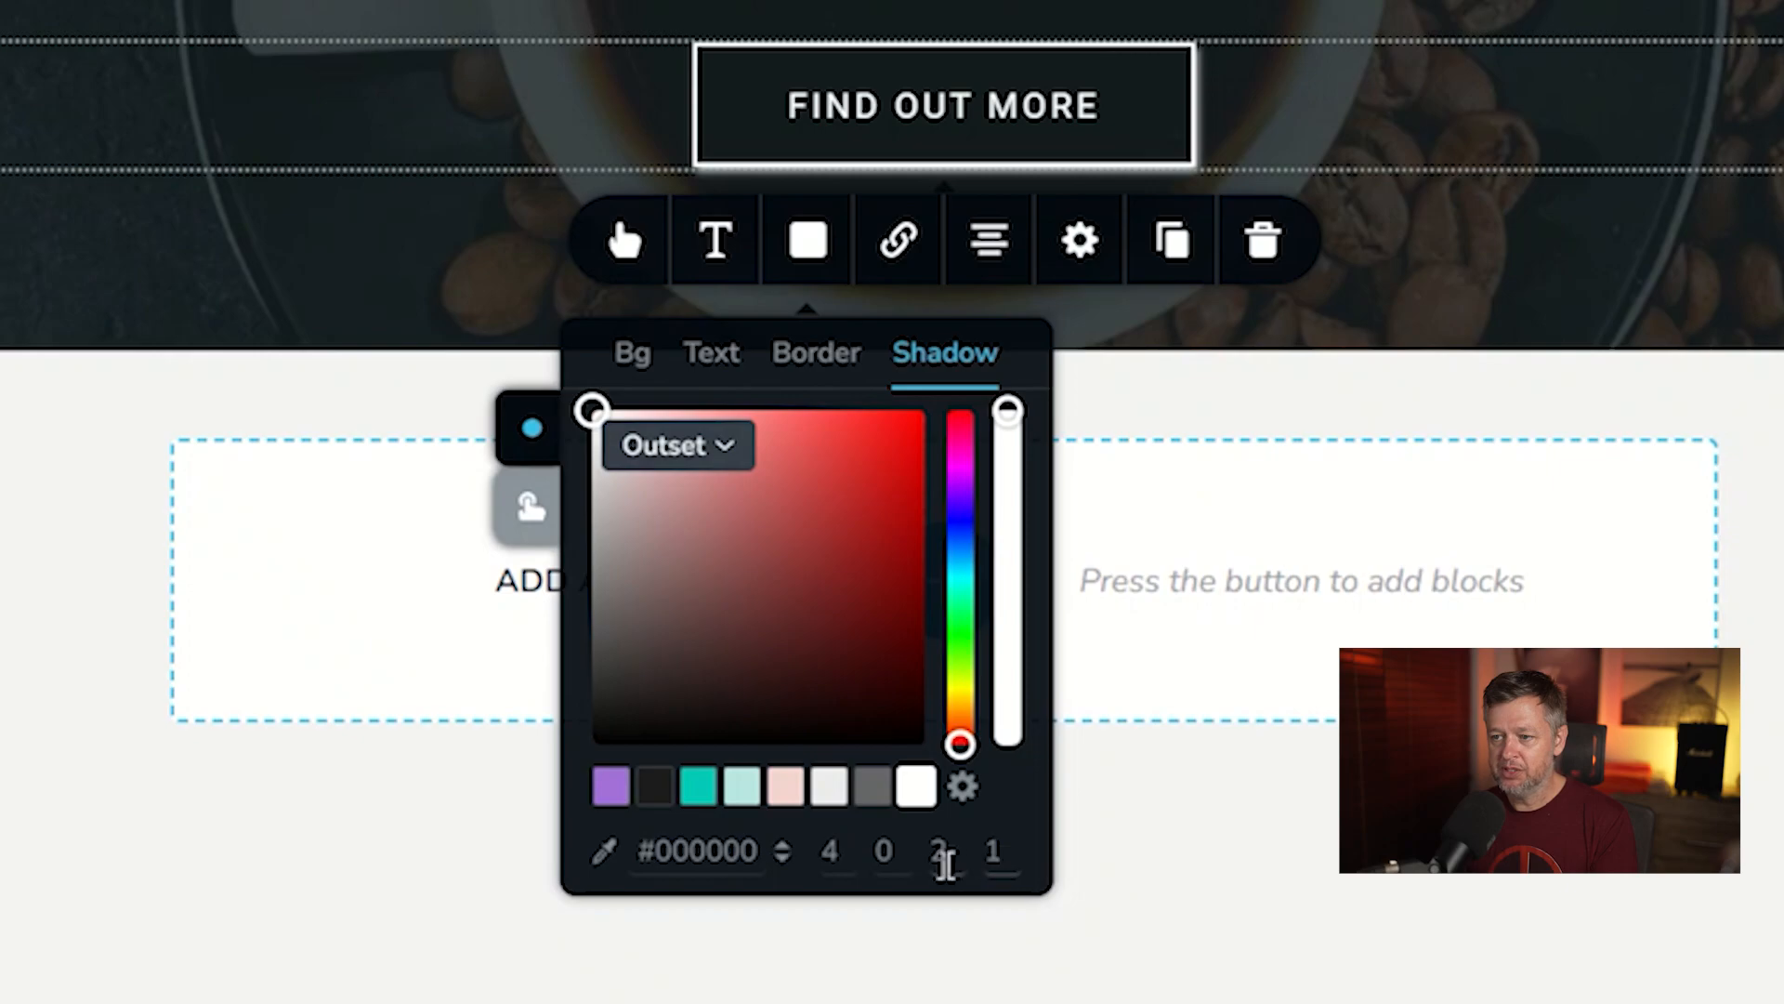
left_click(839, 849)
left_click_drag(839, 849, 797, 849)
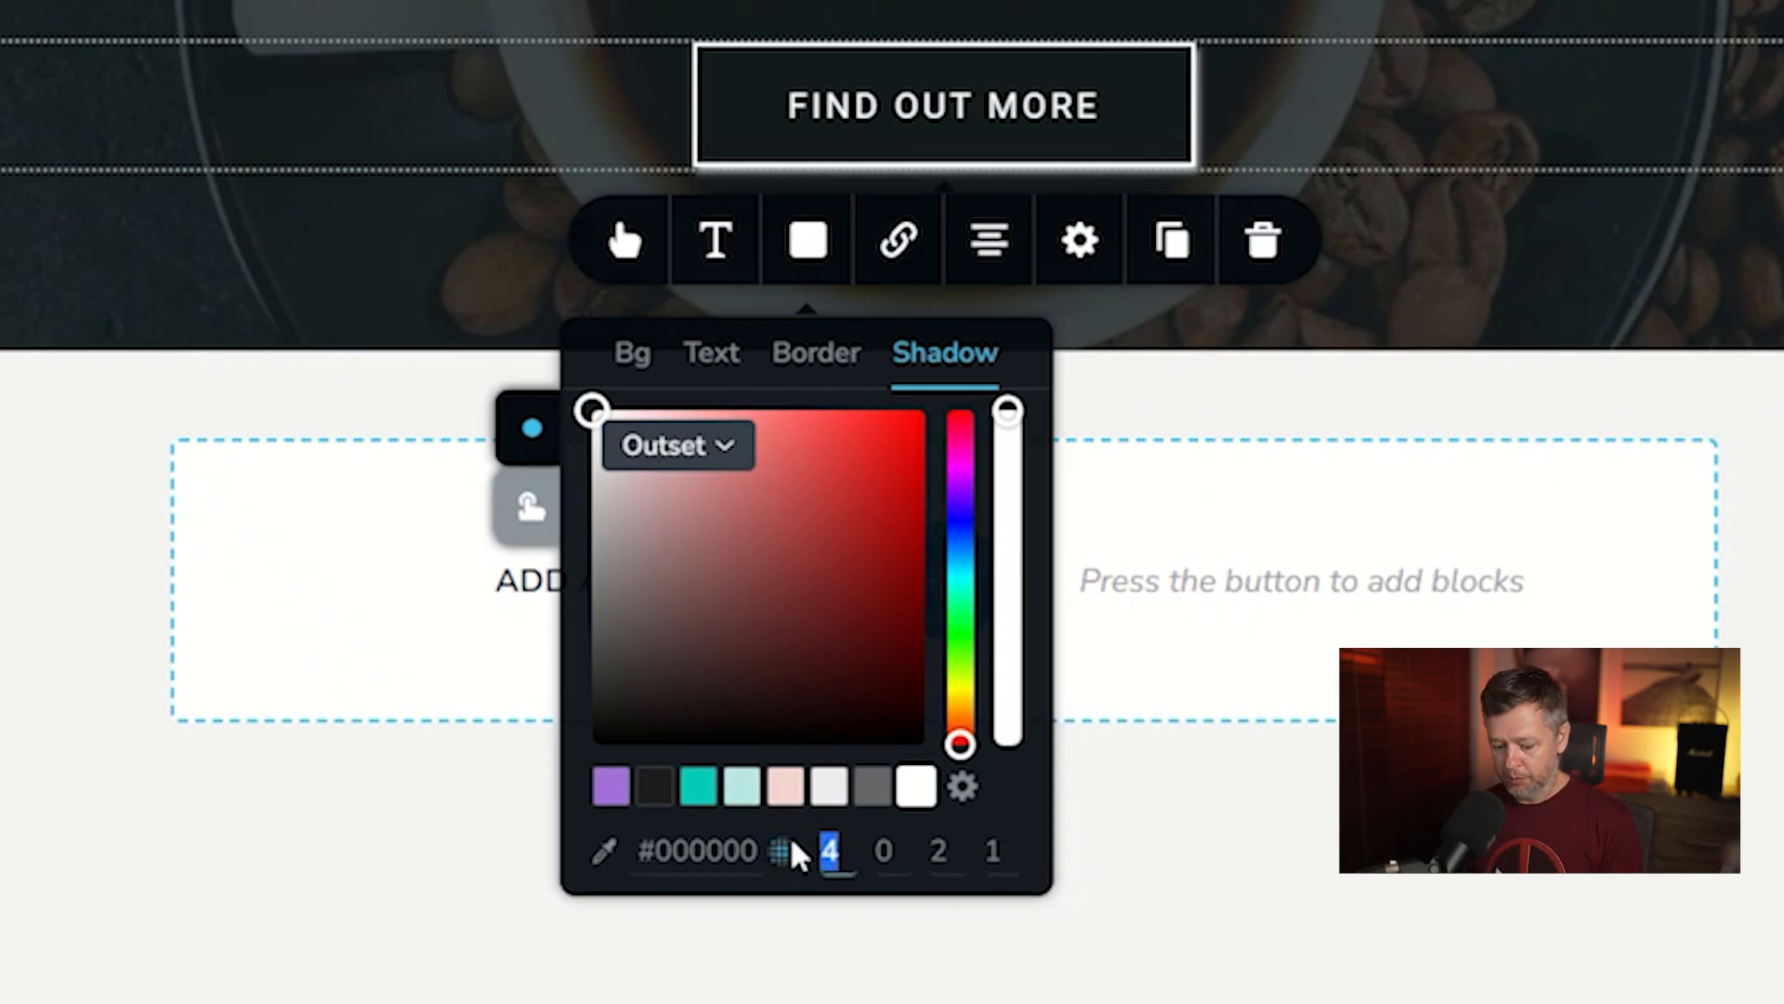
type("1")
key("Tab")
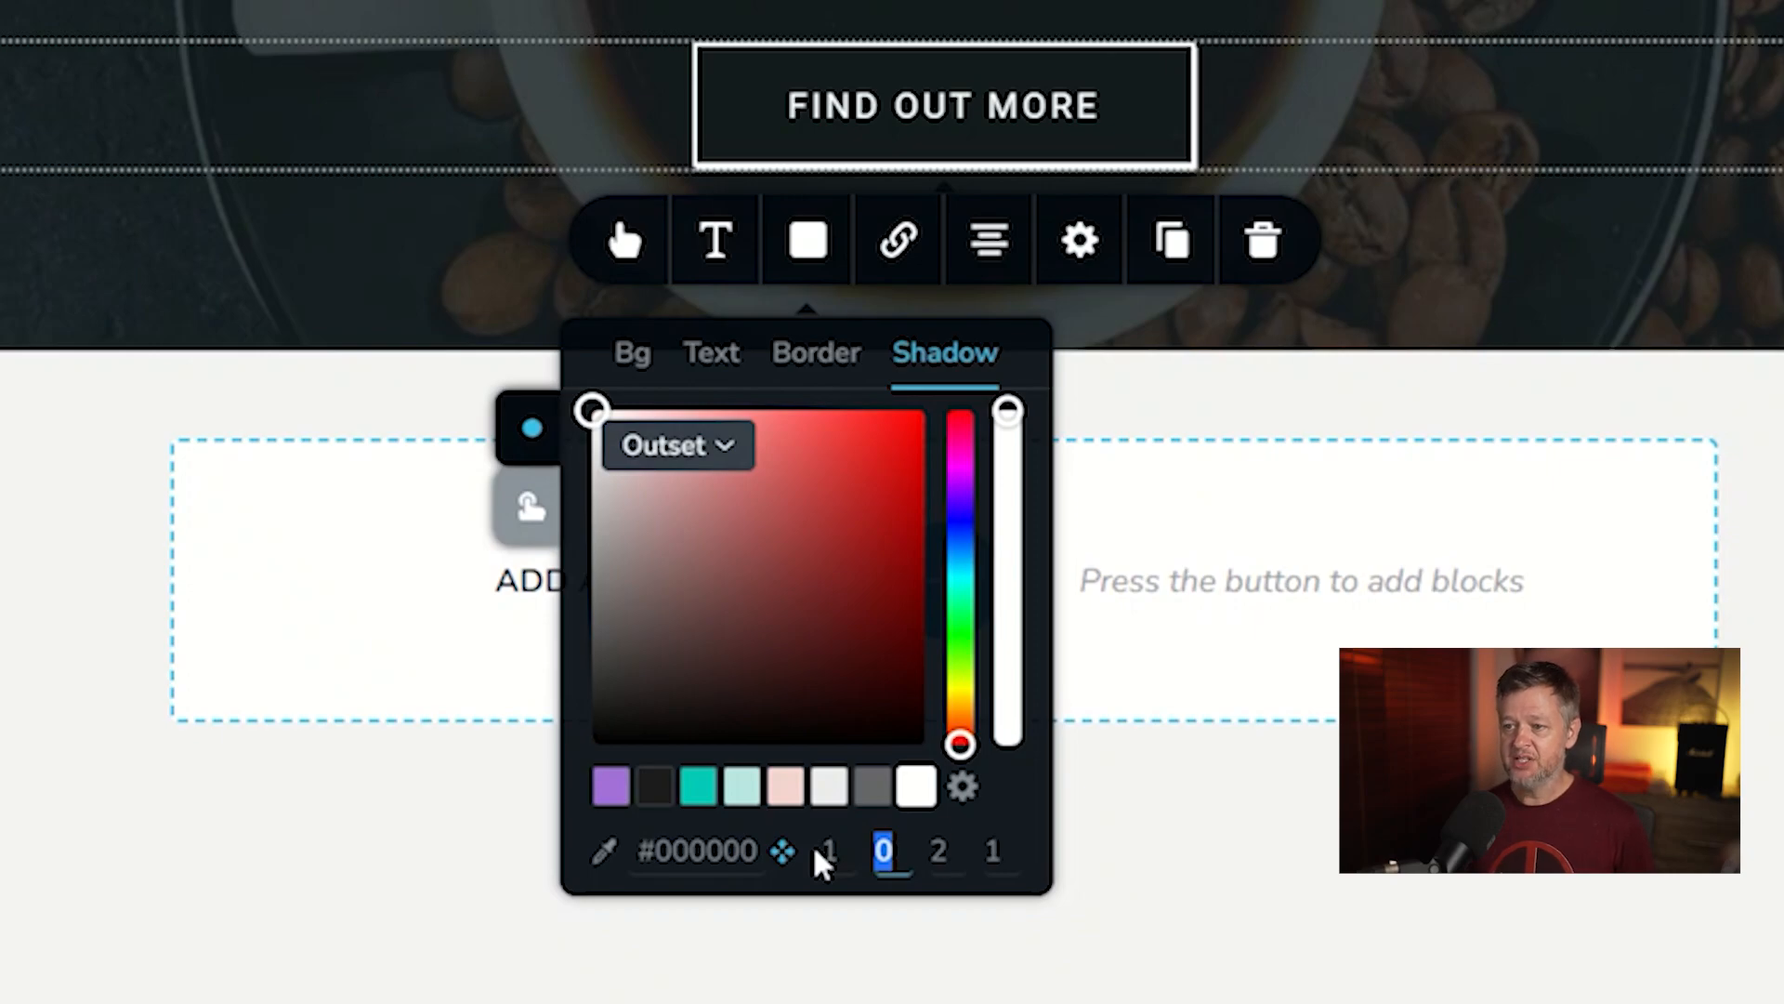
Step: Set the button shadow's vertical and horizontal offsets to 3, and show the shadow settings for the hover state
key("Tab")
type("5")
key("Tab")
type("5")
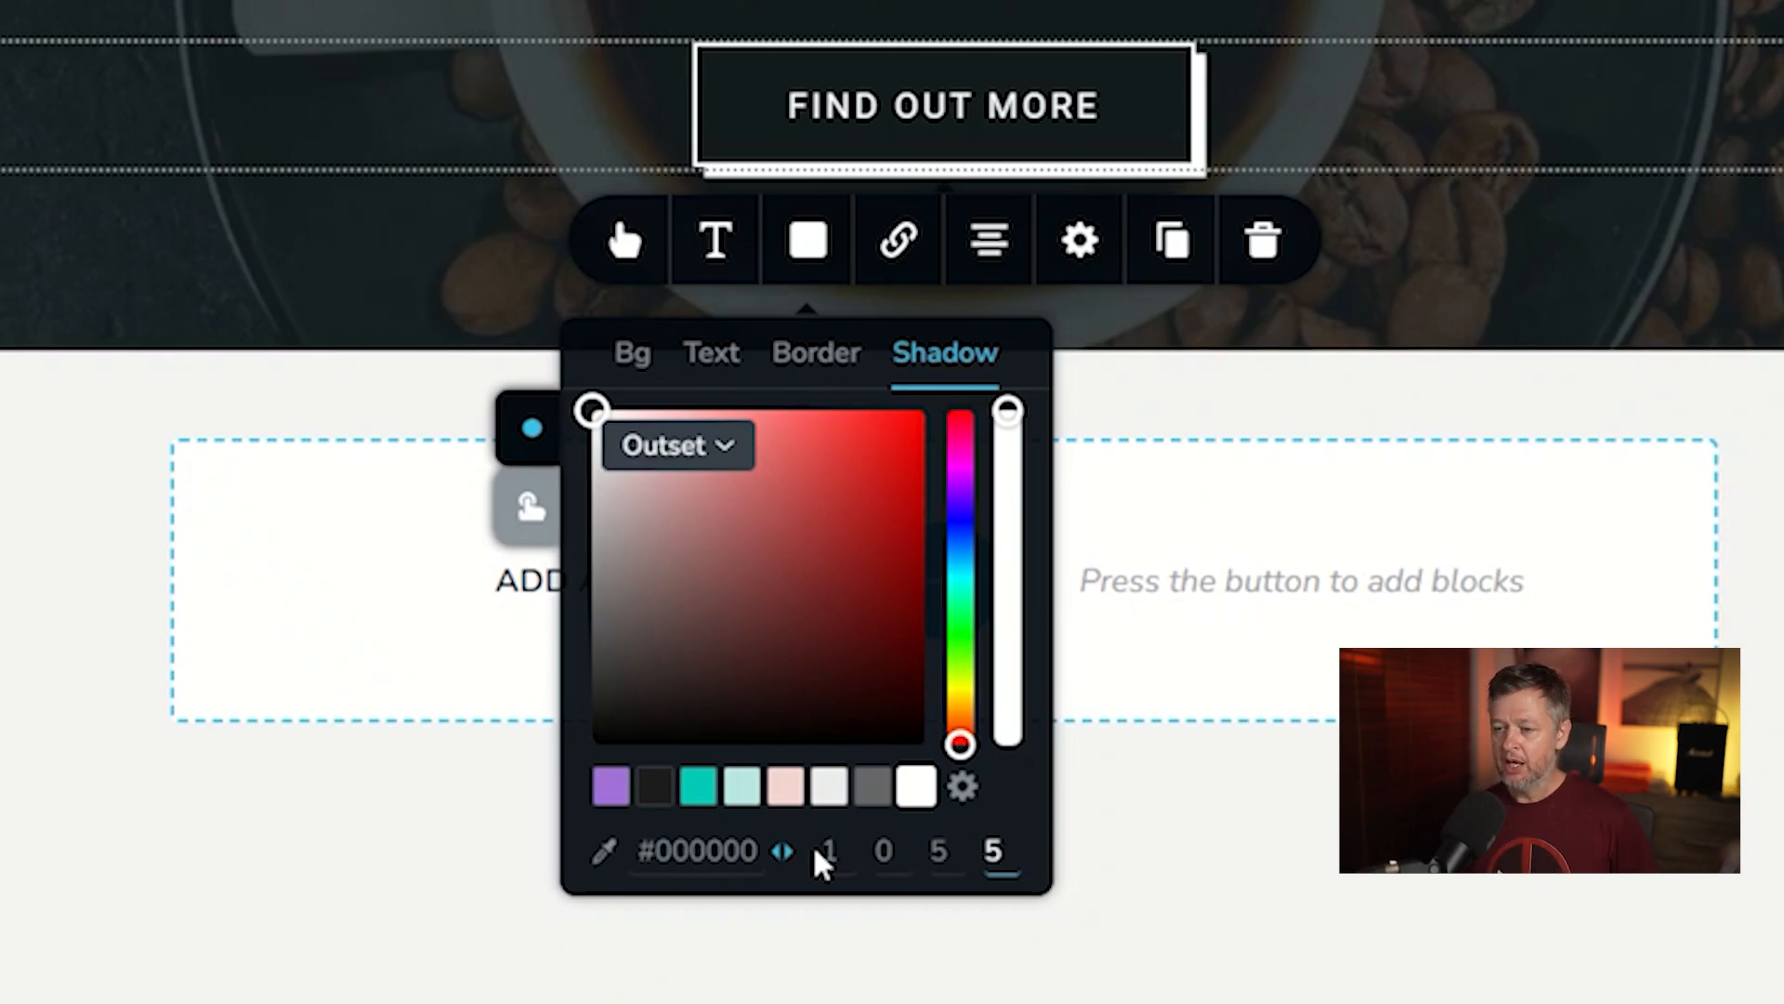
key("shift+Tab")
type("3")
key("Tab")
type("3")
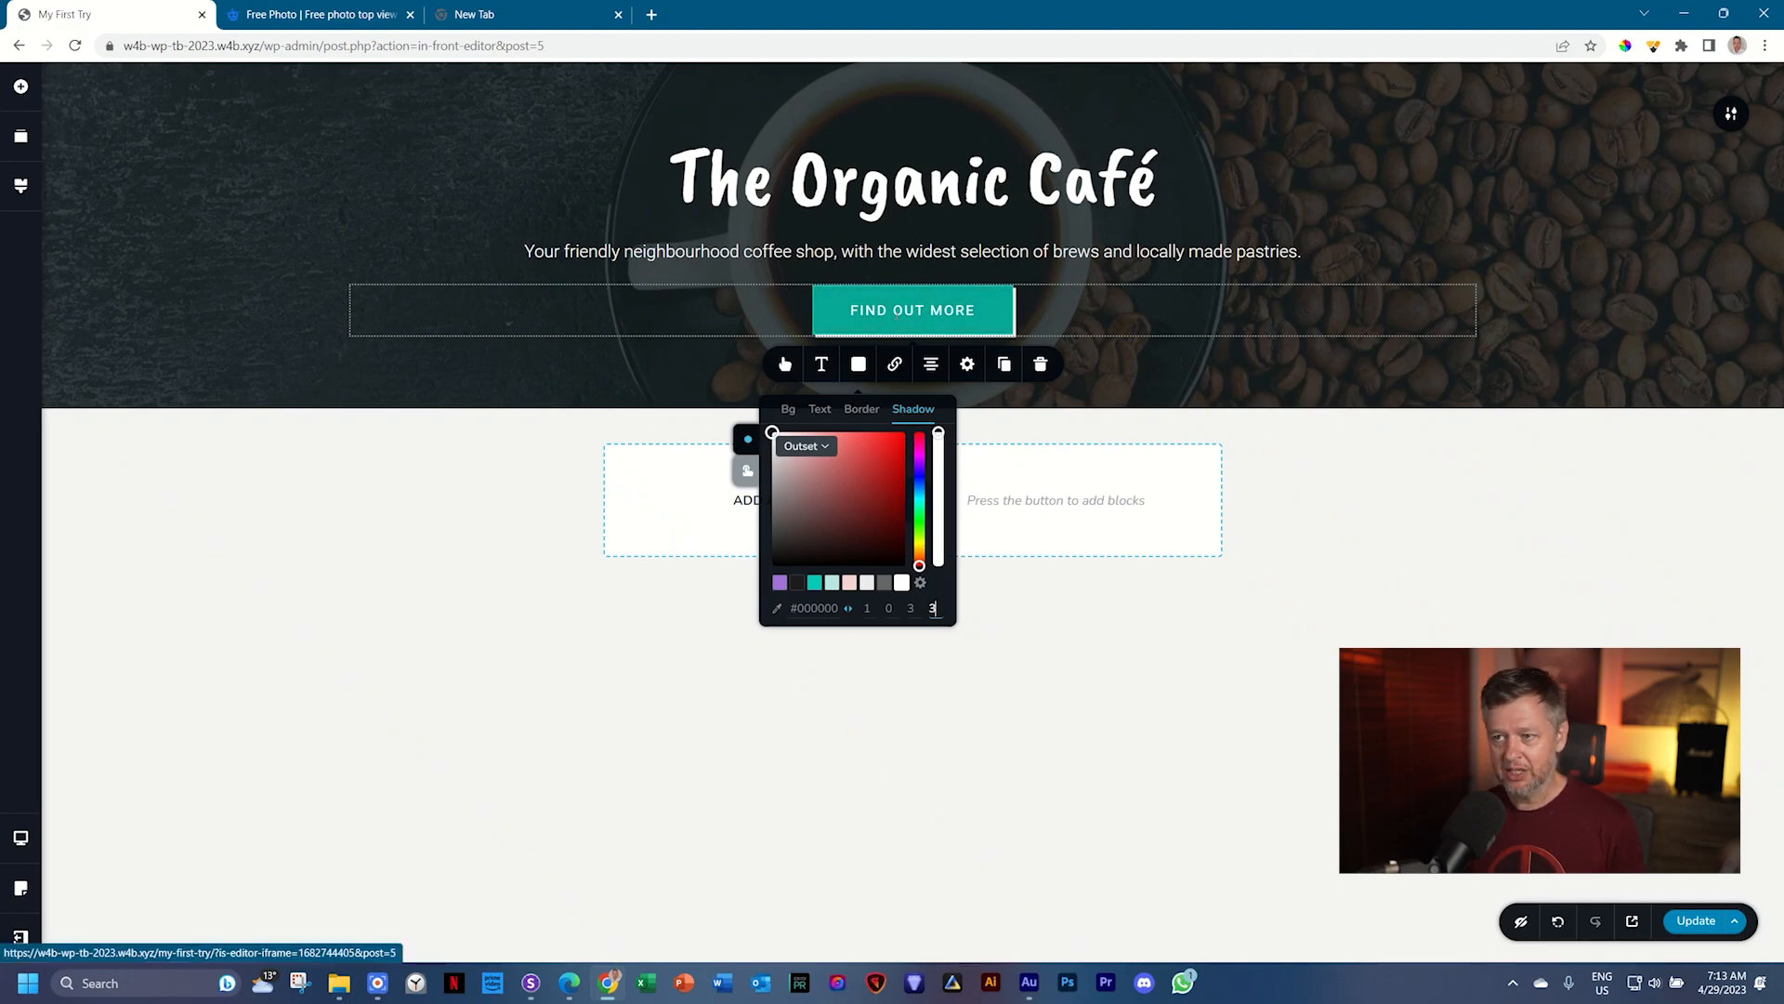
left_click(747, 476)
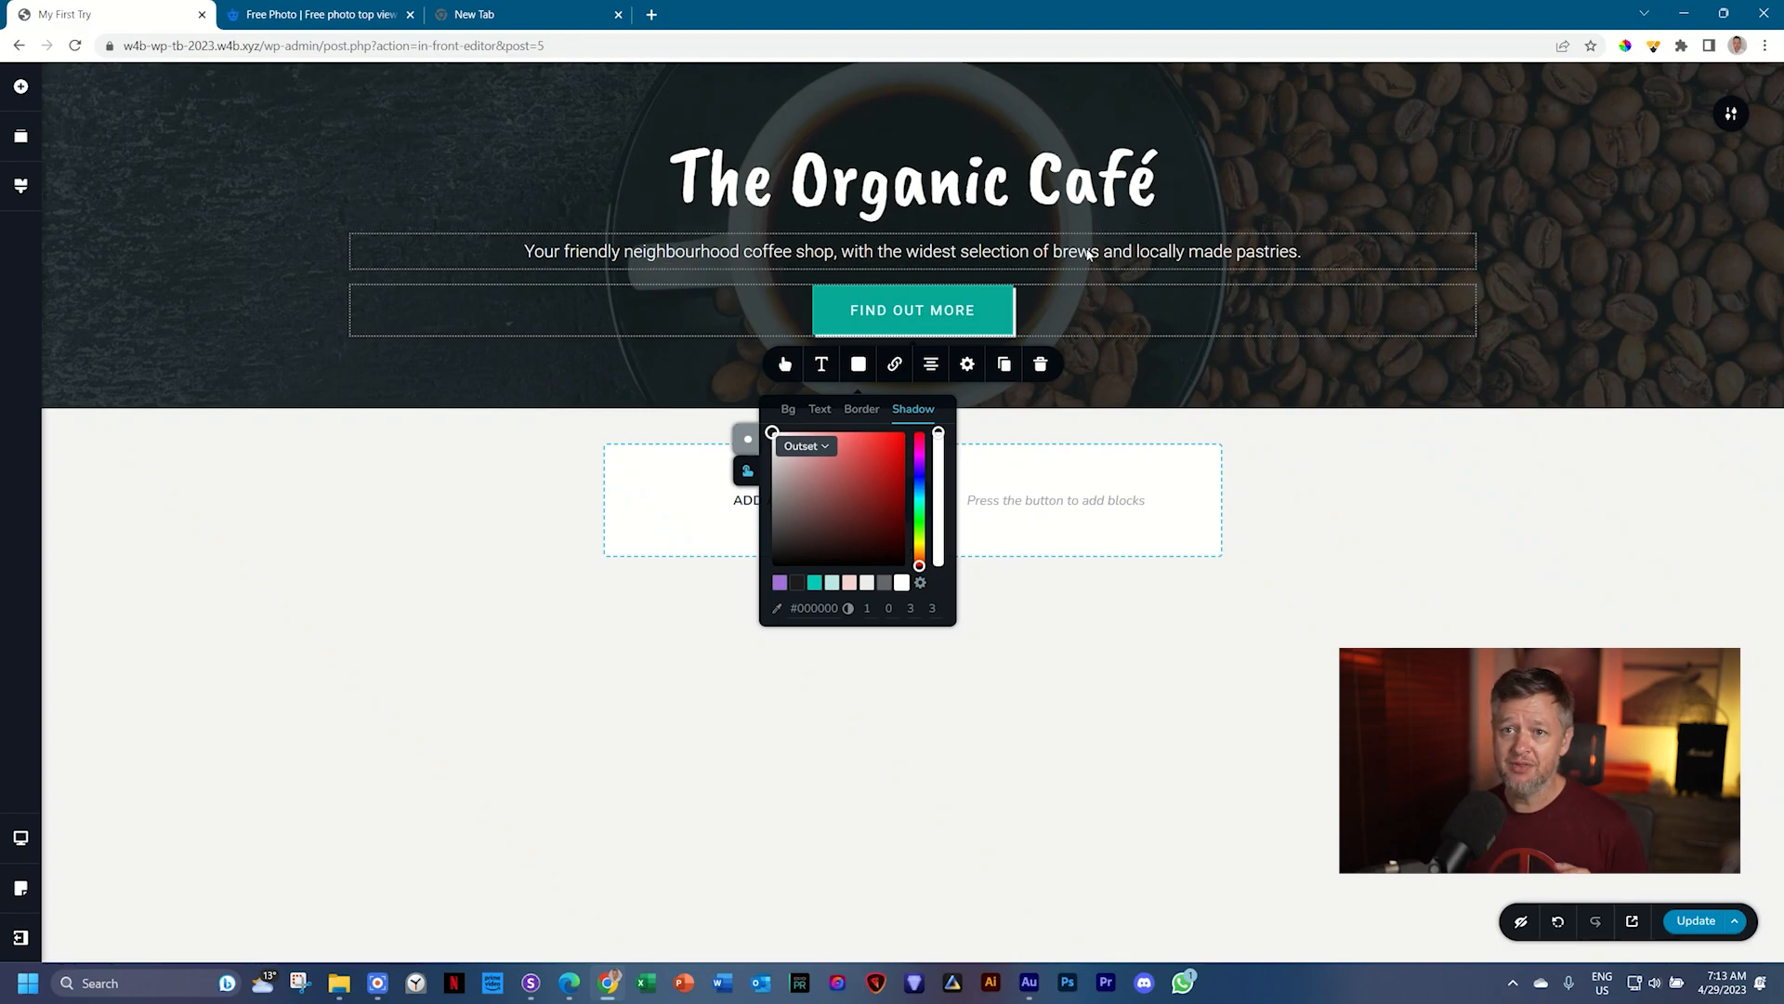
Step: Copy the hex code of the hero block's overlay color
left_click(1734, 125)
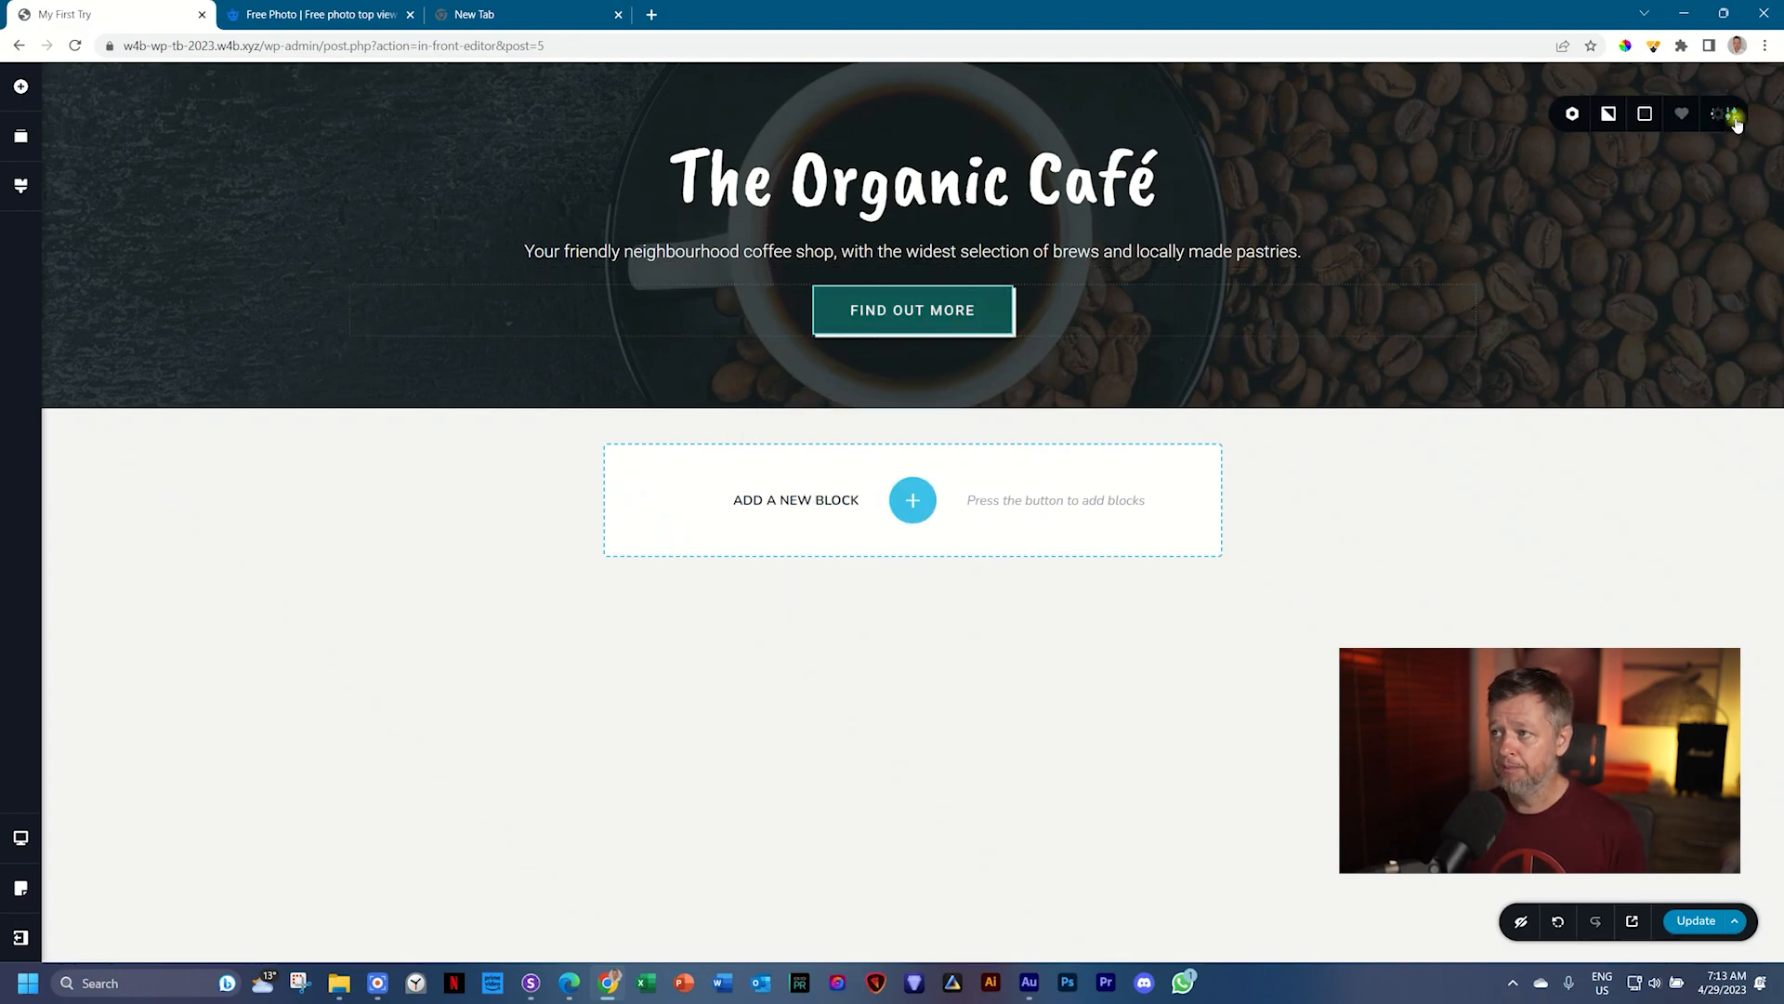
left_click(1580, 112)
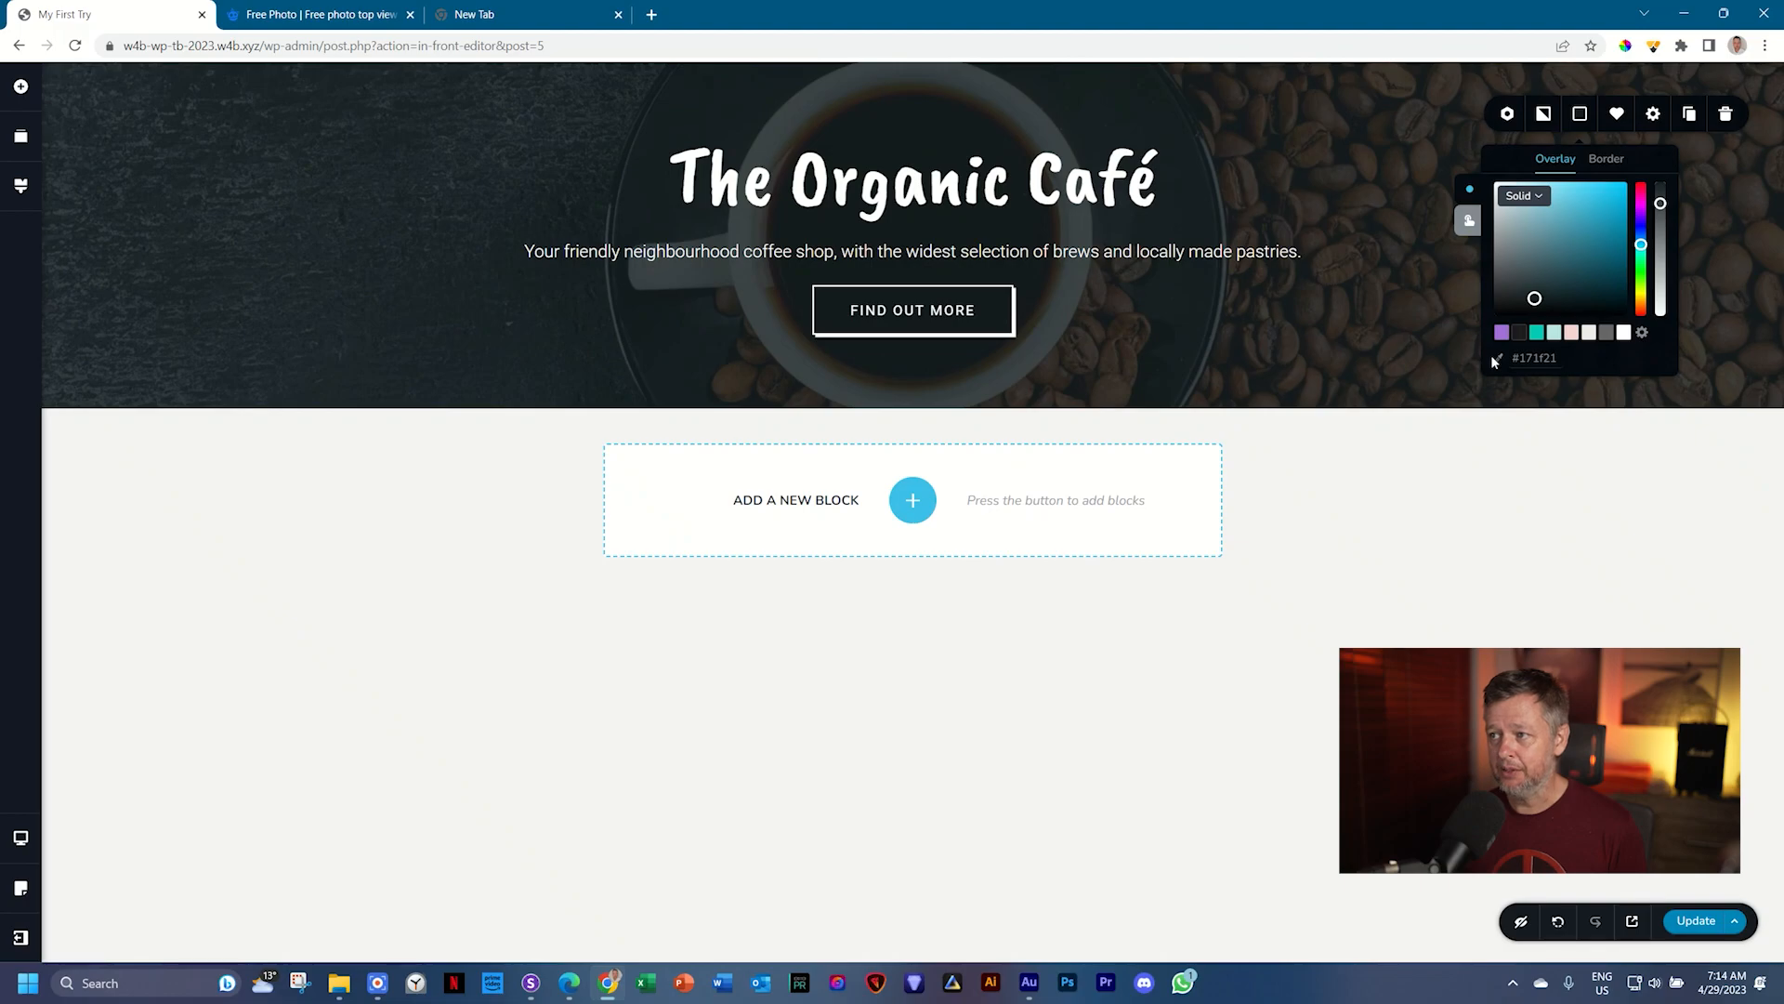
double_click(1539, 358)
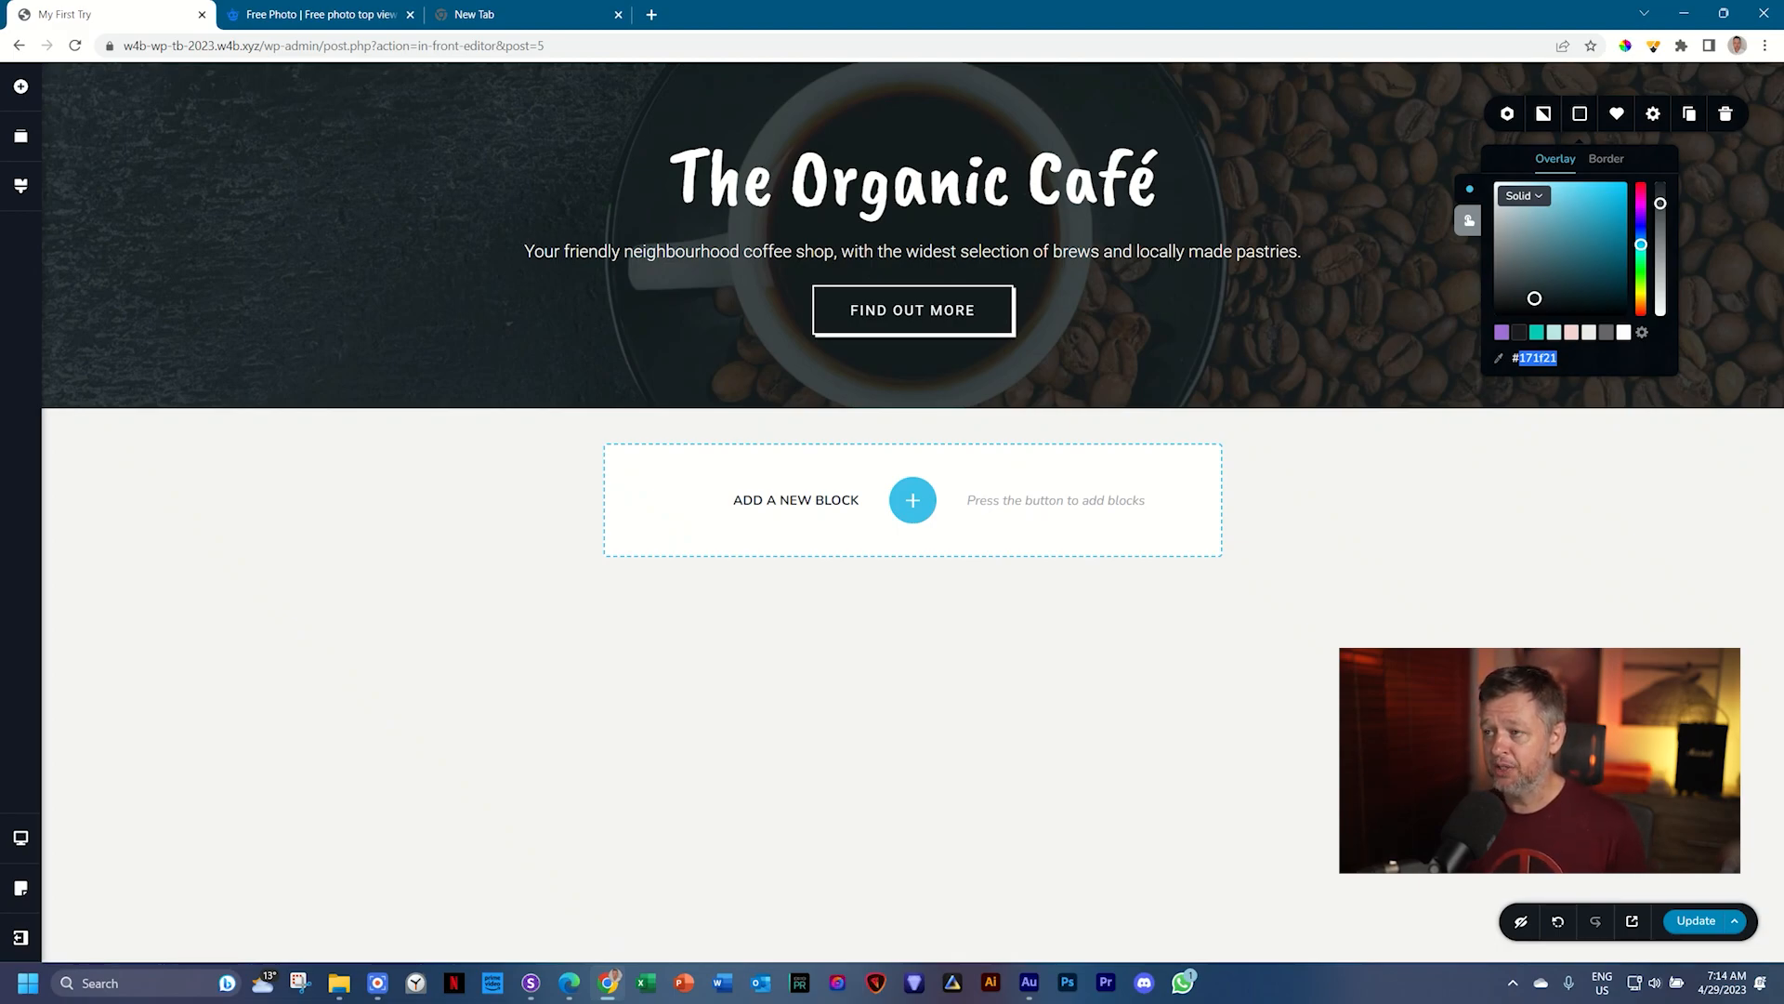
right_click(1541, 359)
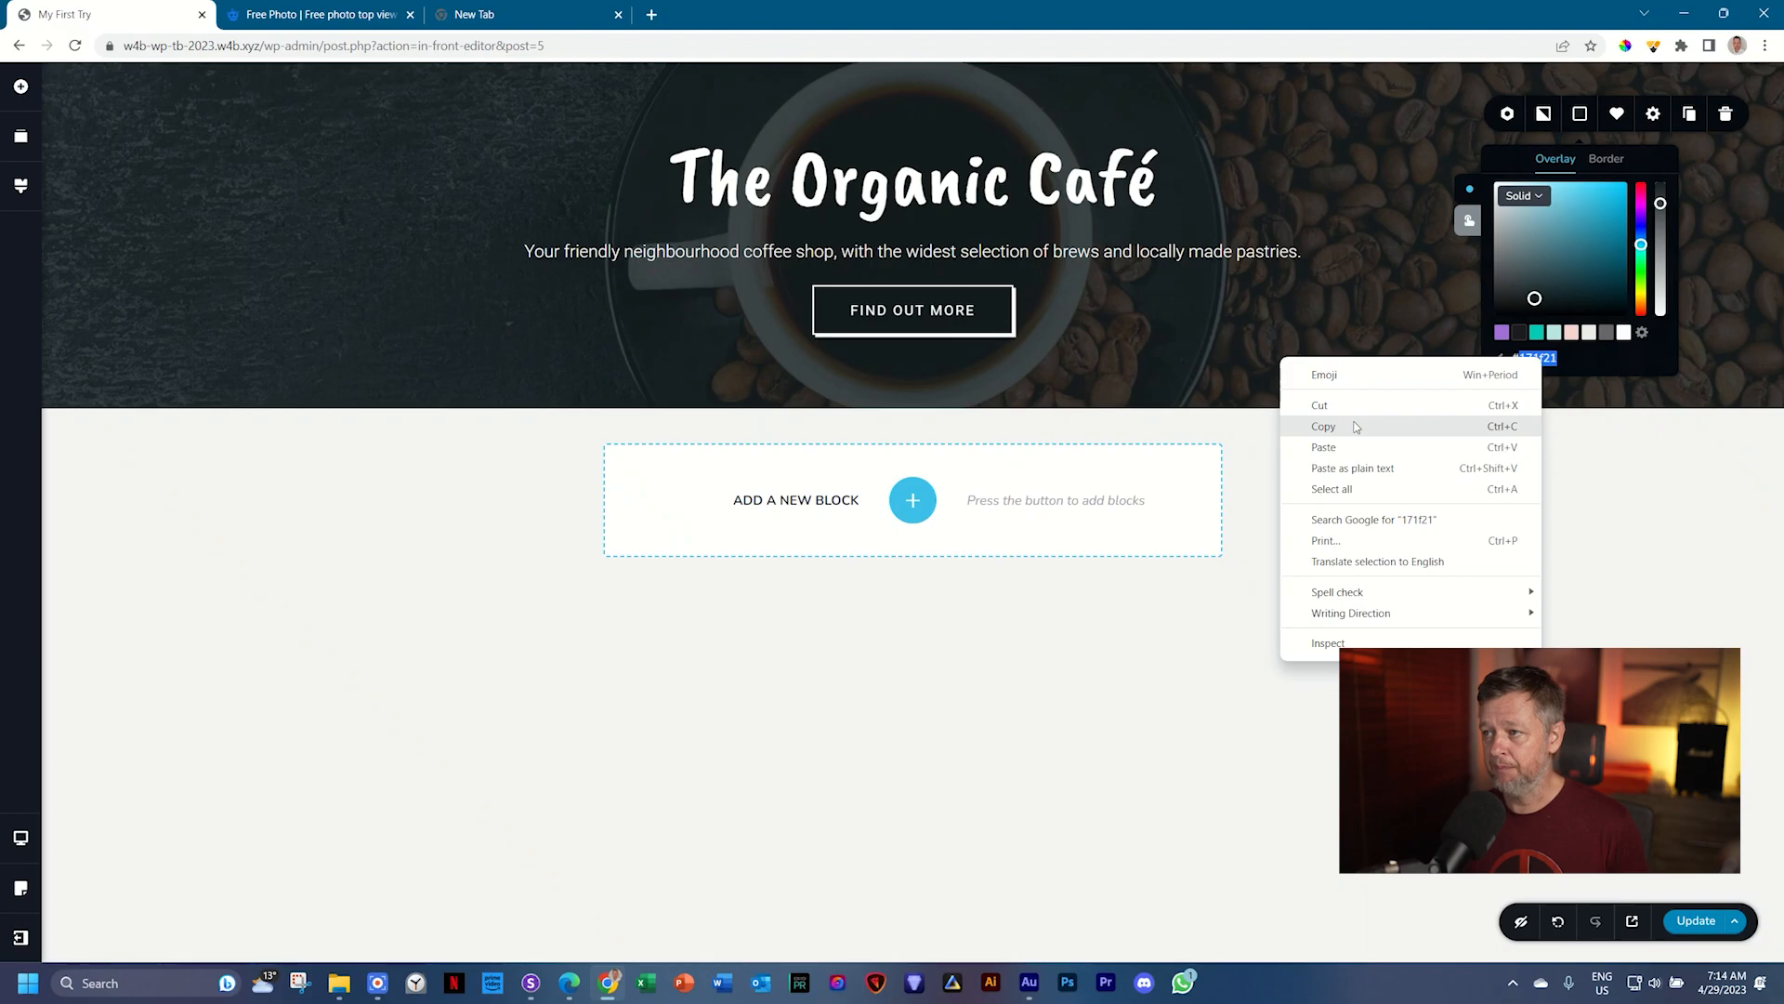
left_click(1635, 369)
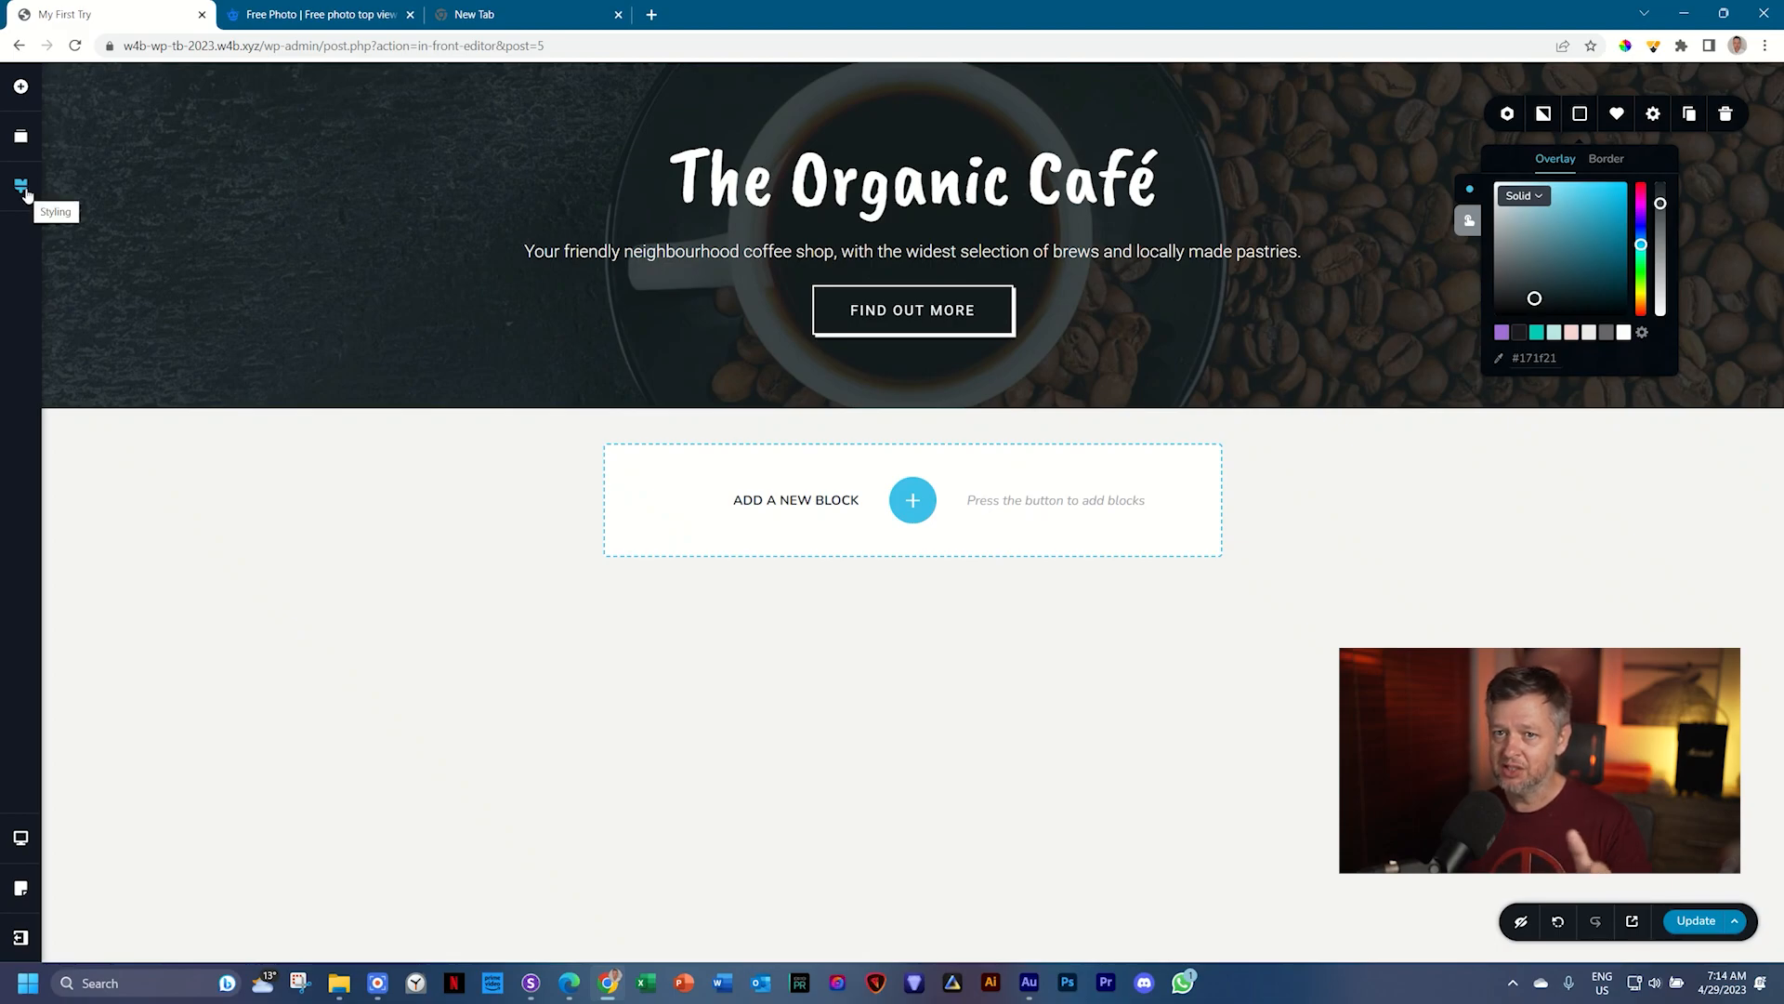
Step: Set the dark second swatch of the Overpass style's global palette to the copied overlay color #171F21
left_click(22, 189)
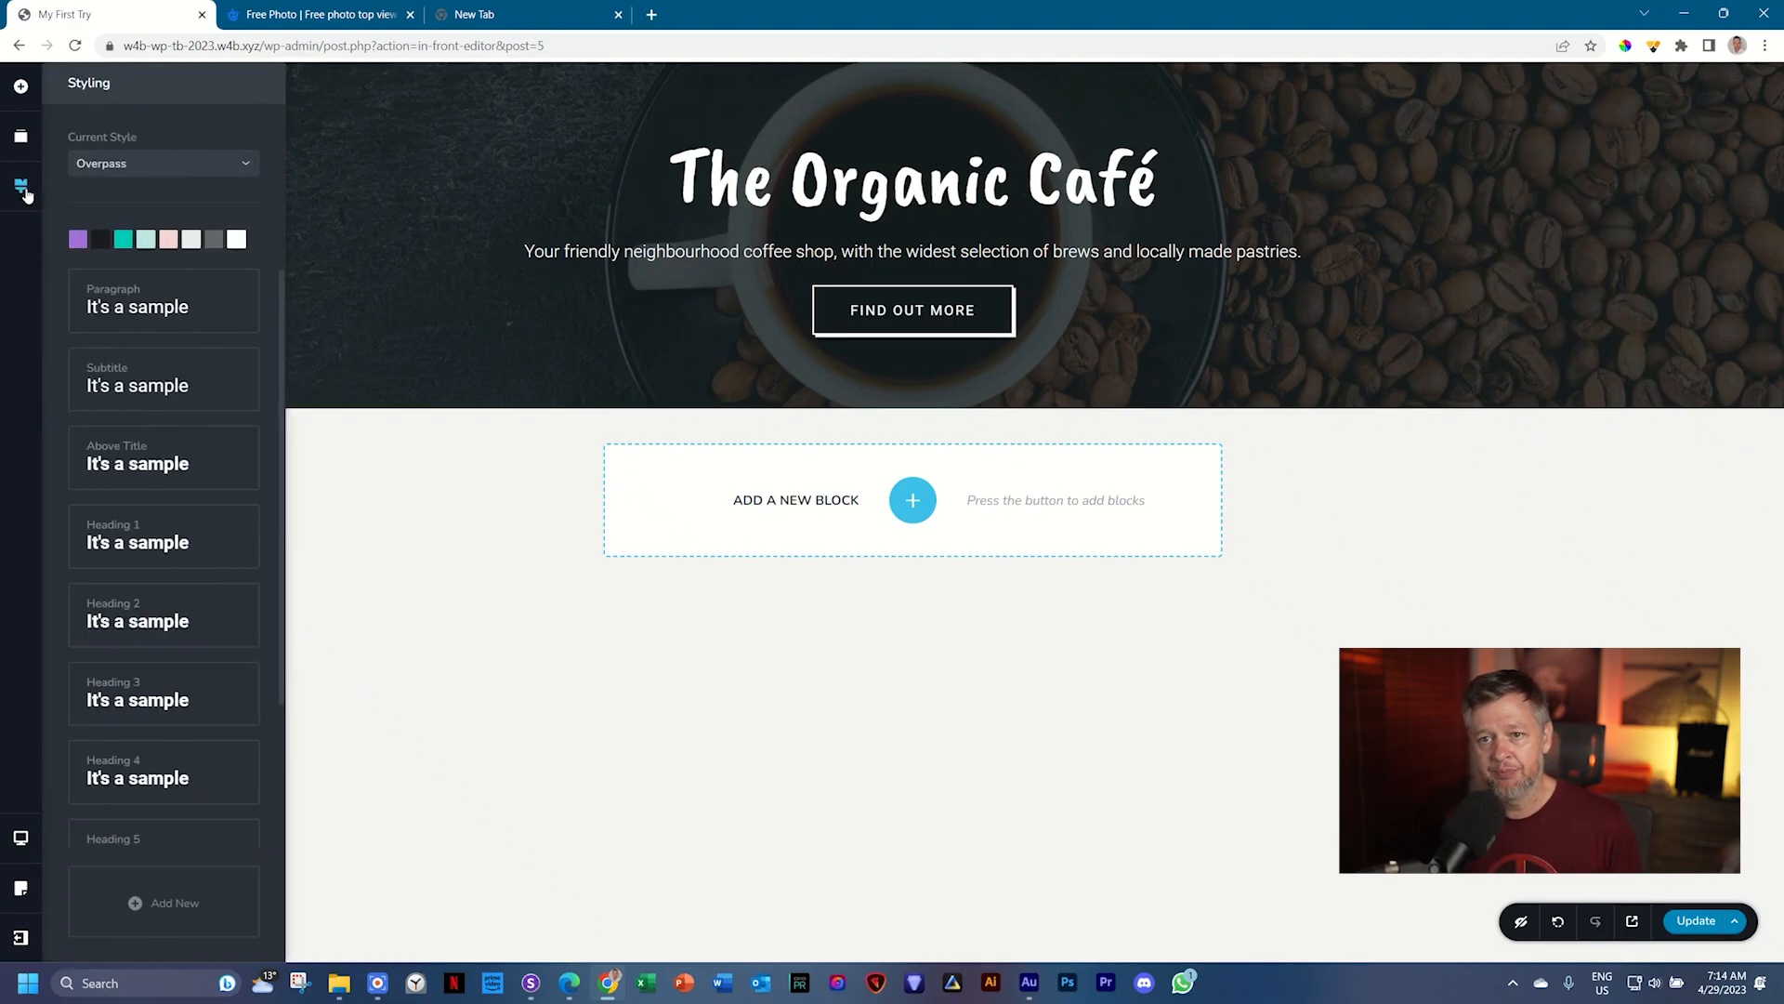
left_click(100, 241)
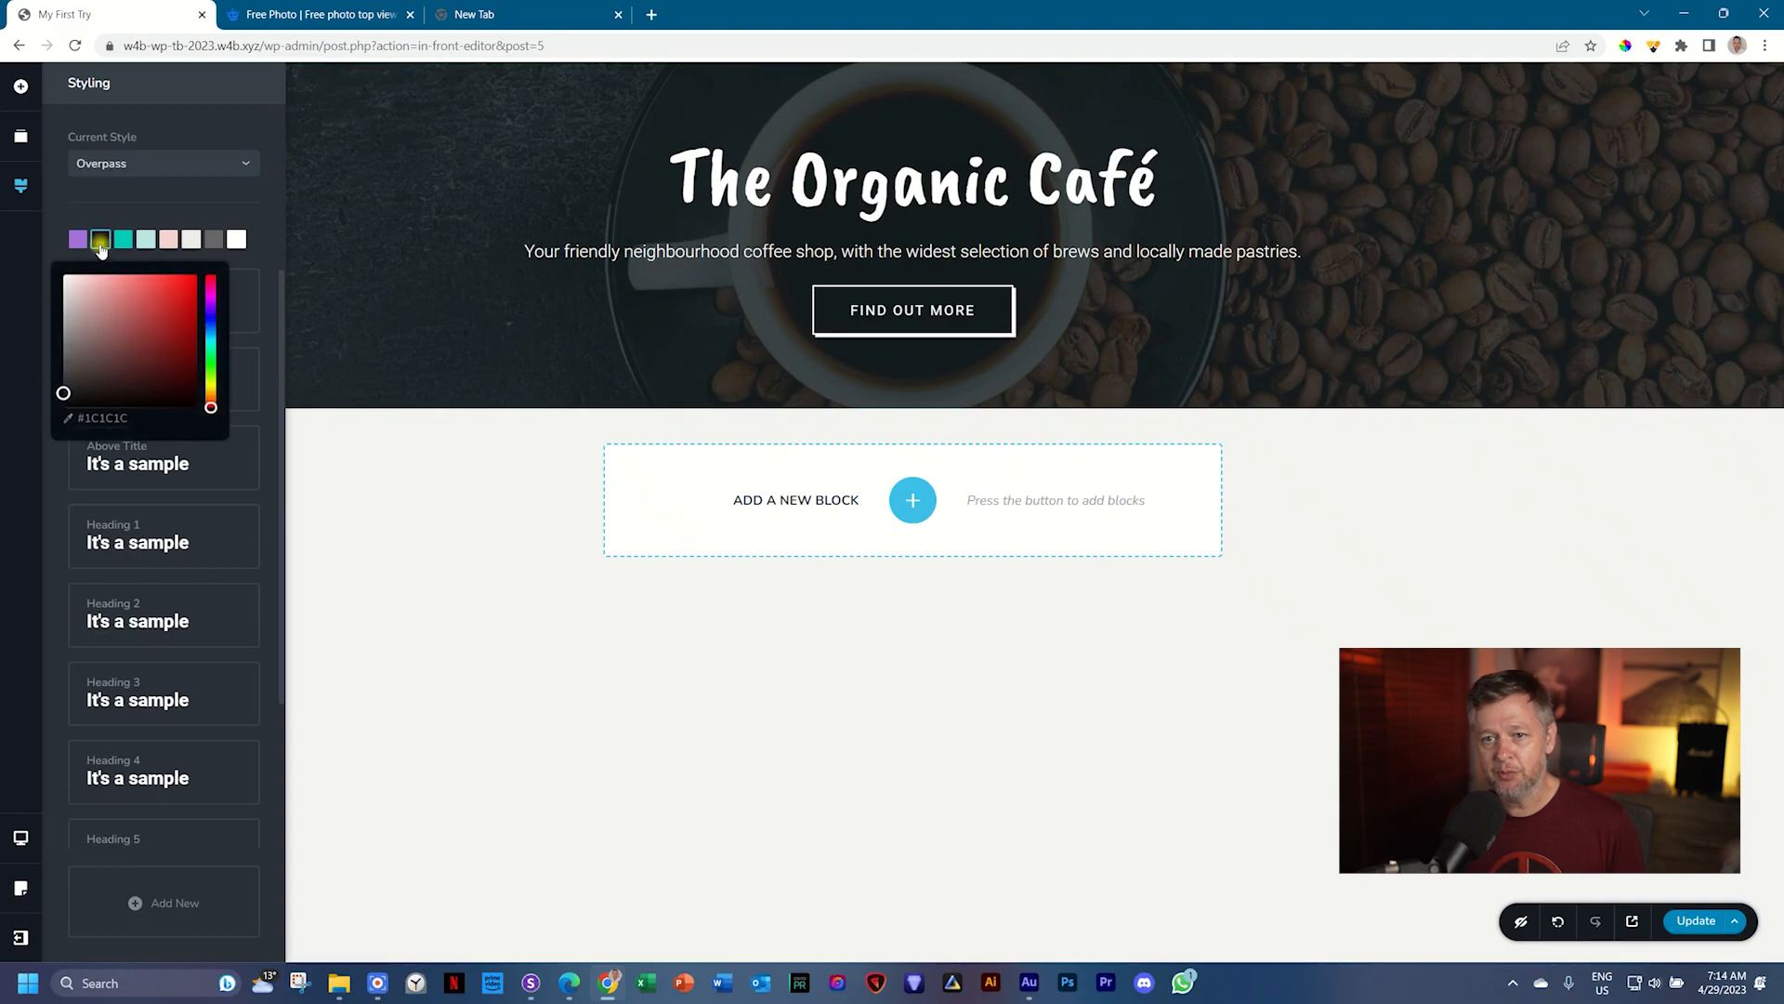
left_click(105, 419)
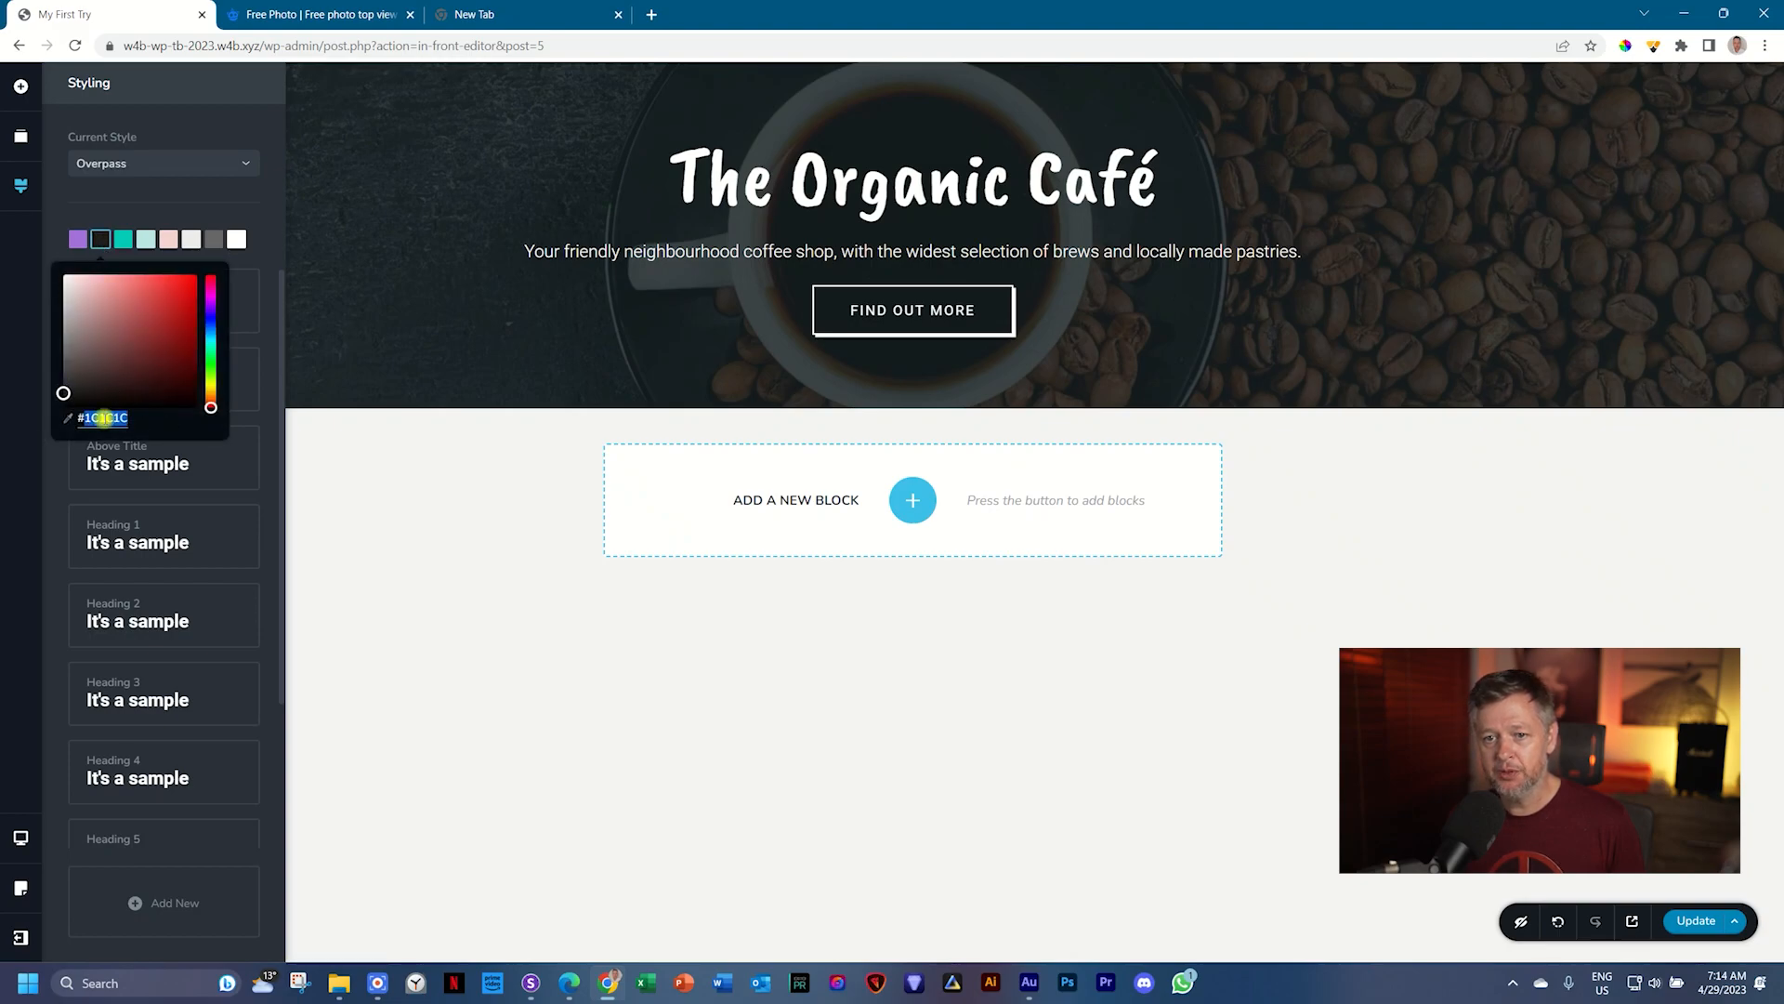
key("ctrl+v")
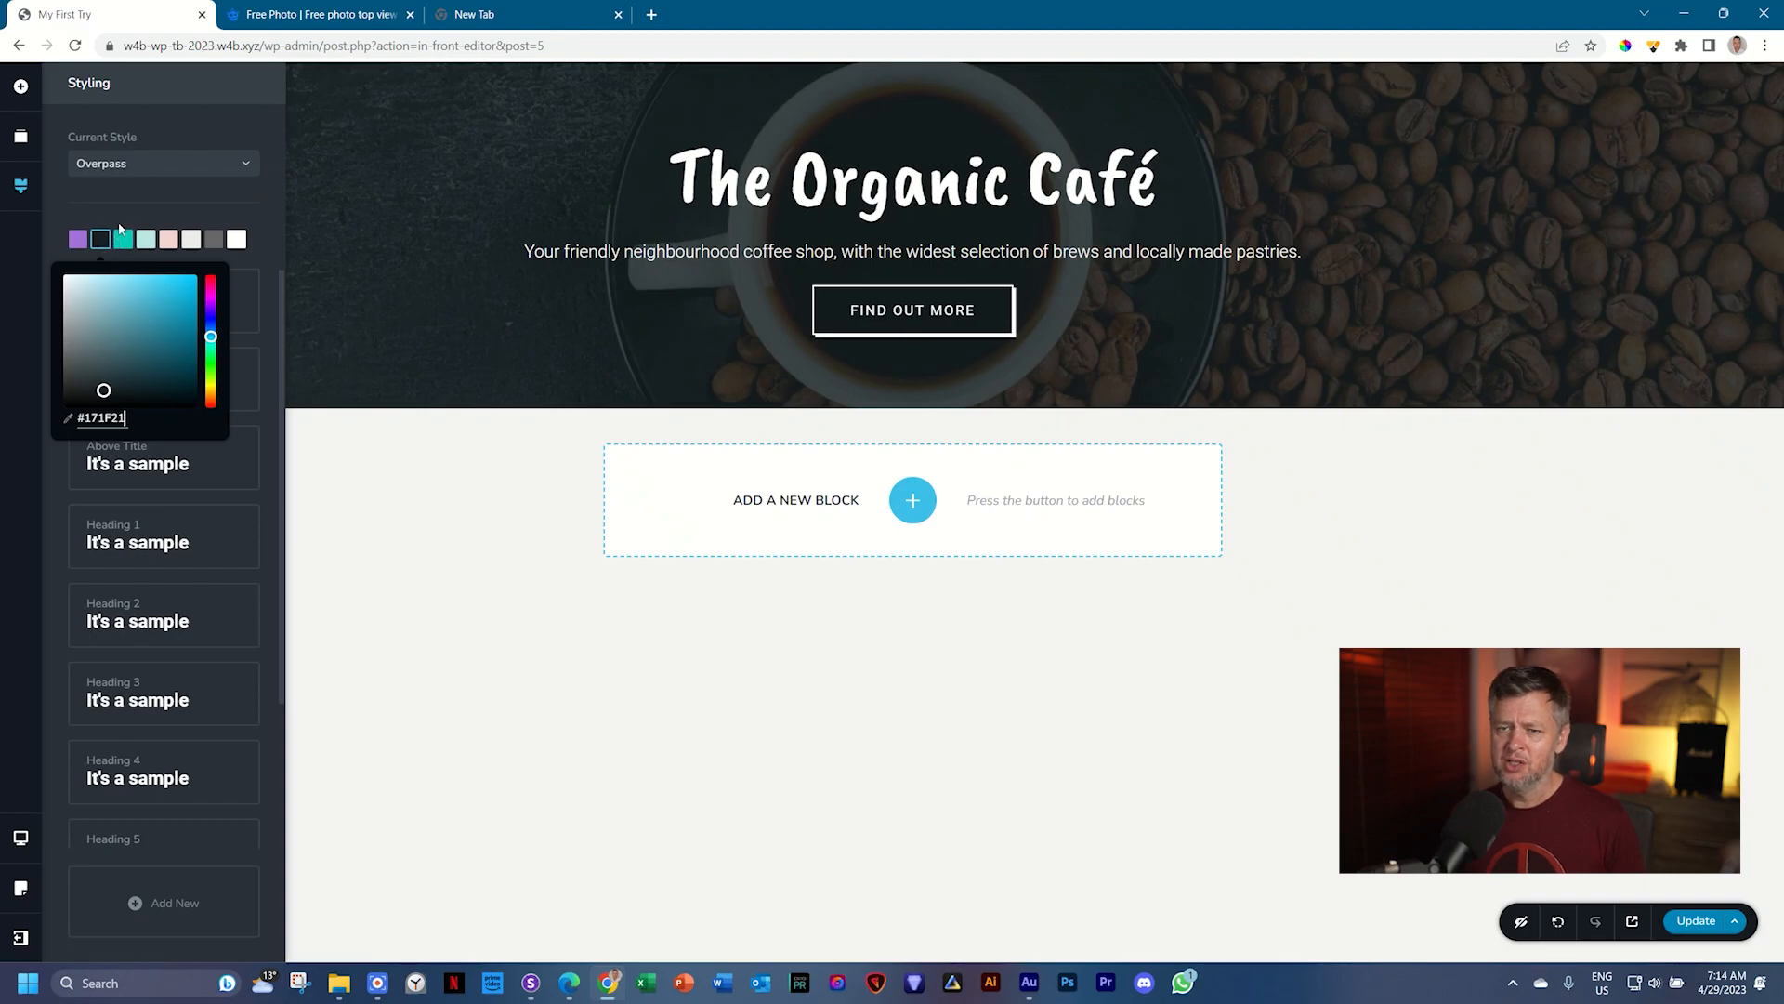
Step: Set the hero button's hover background to the global palette's dark color #171F21
left_click(135, 194)
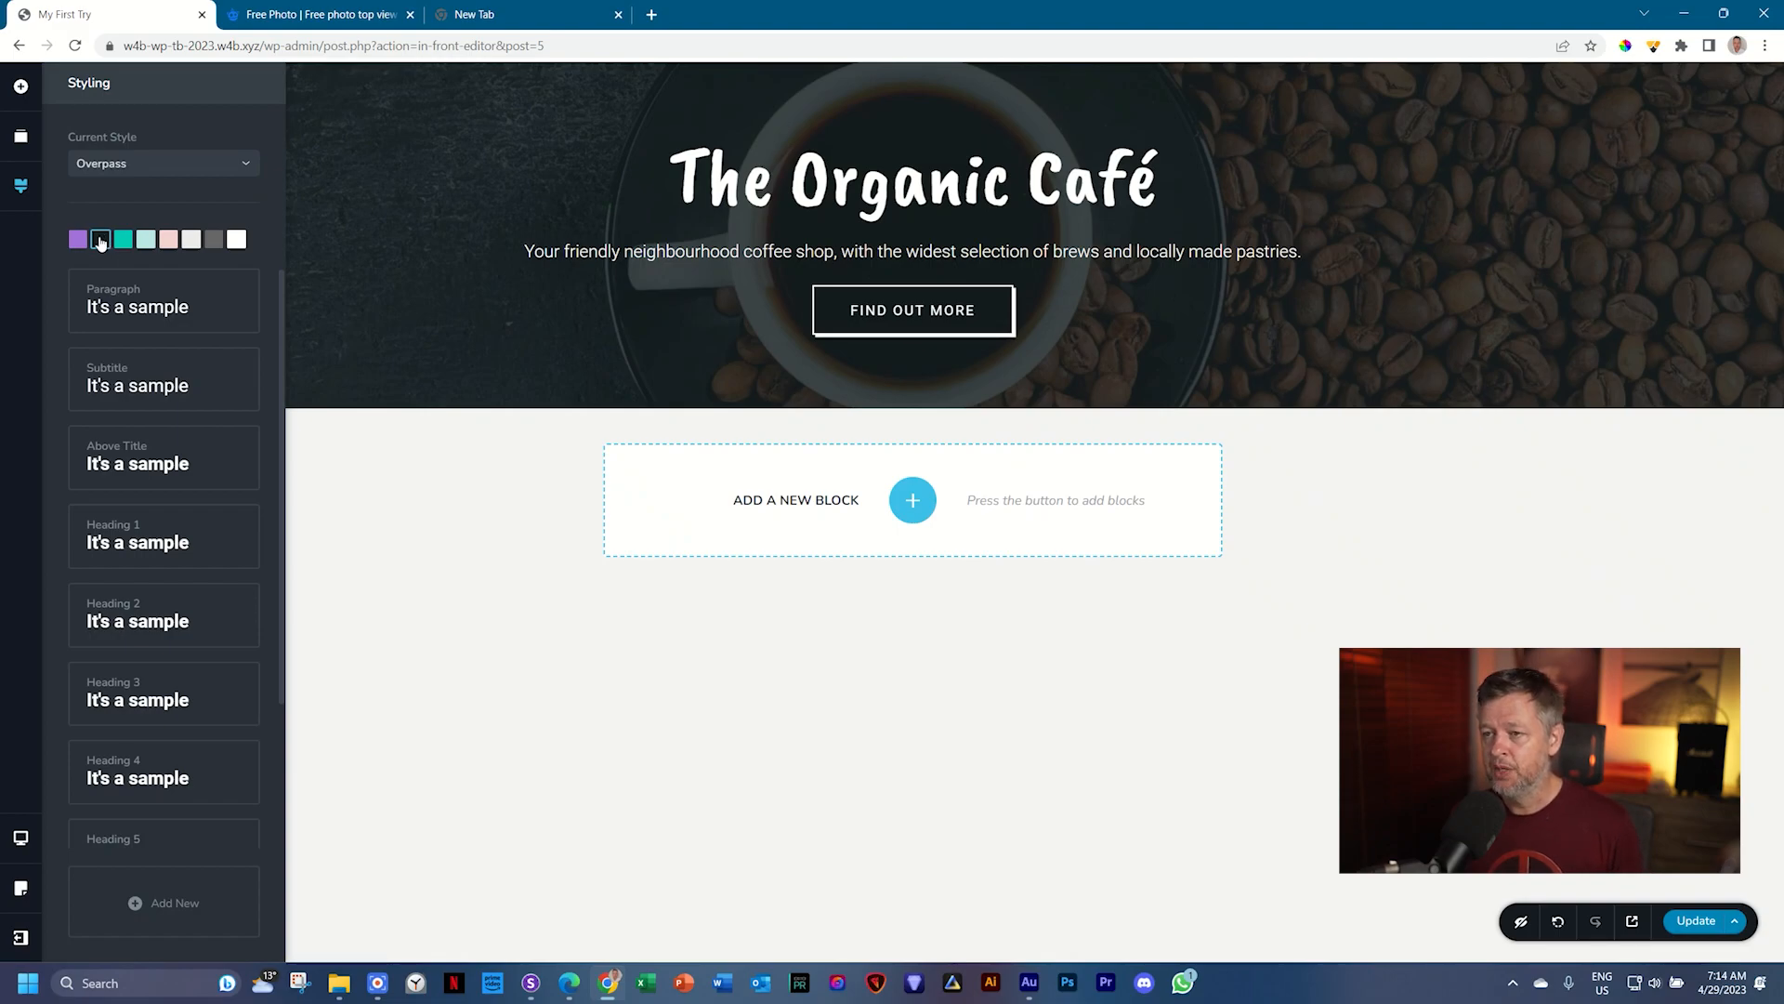
left_click(901, 316)
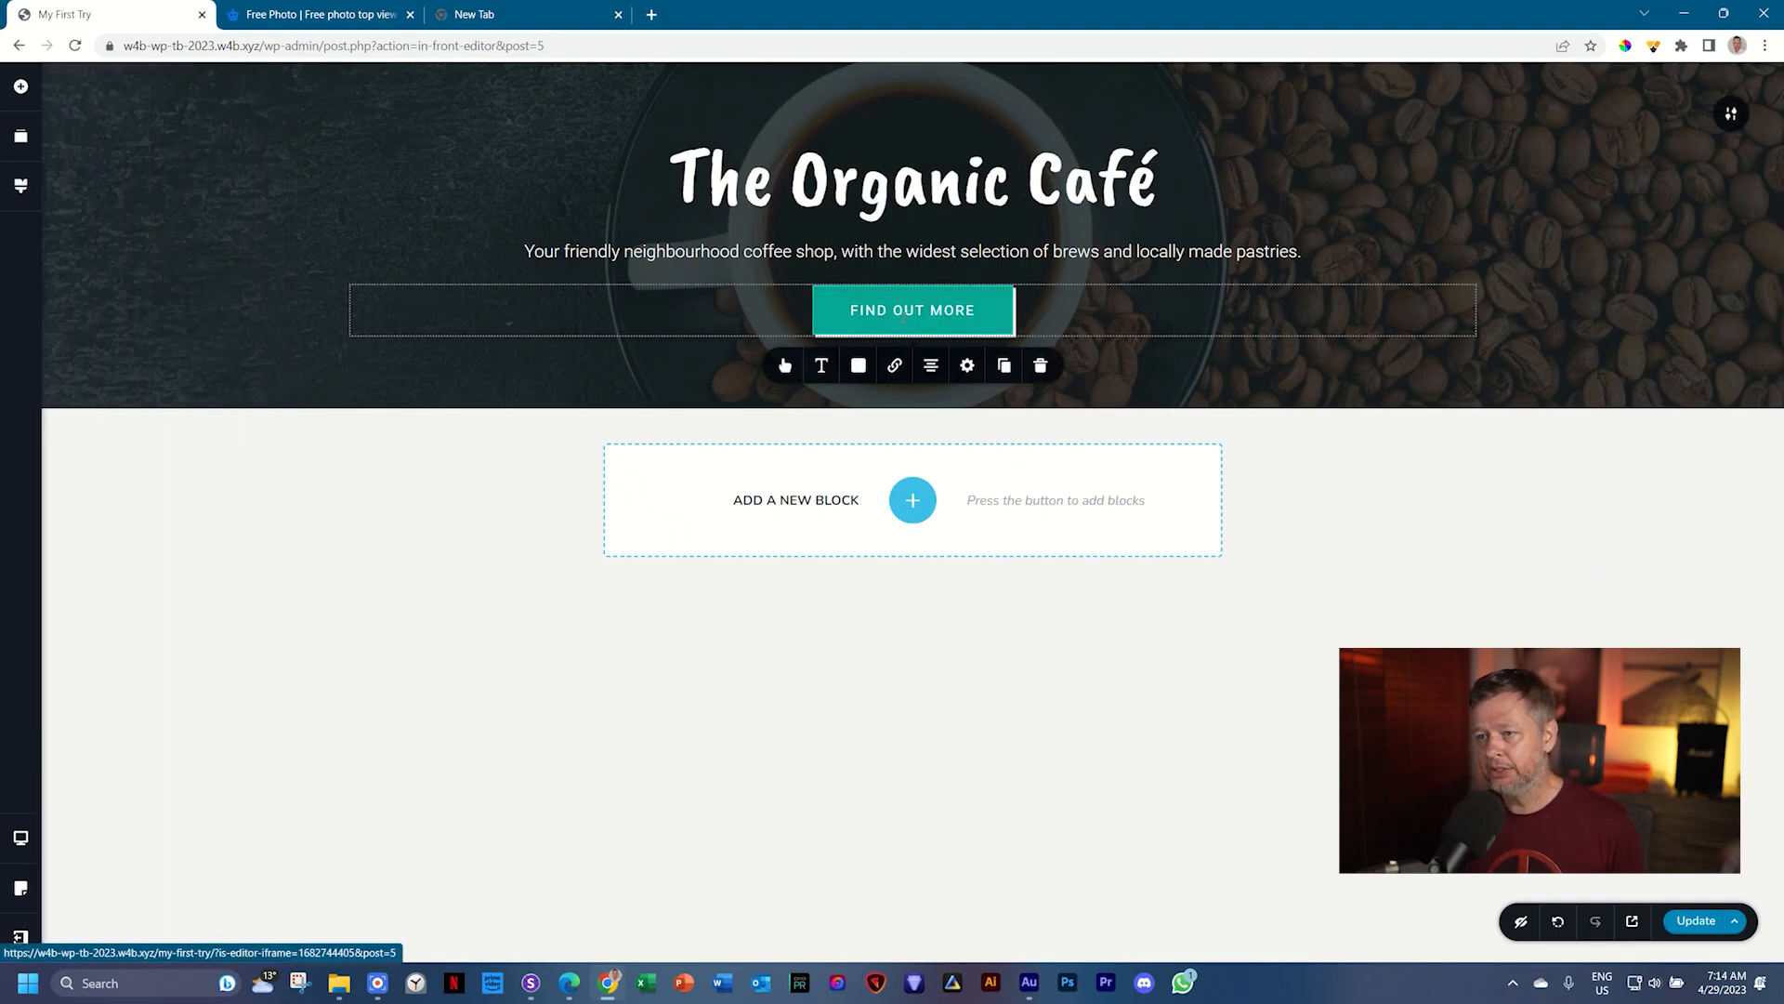
left_click(858, 366)
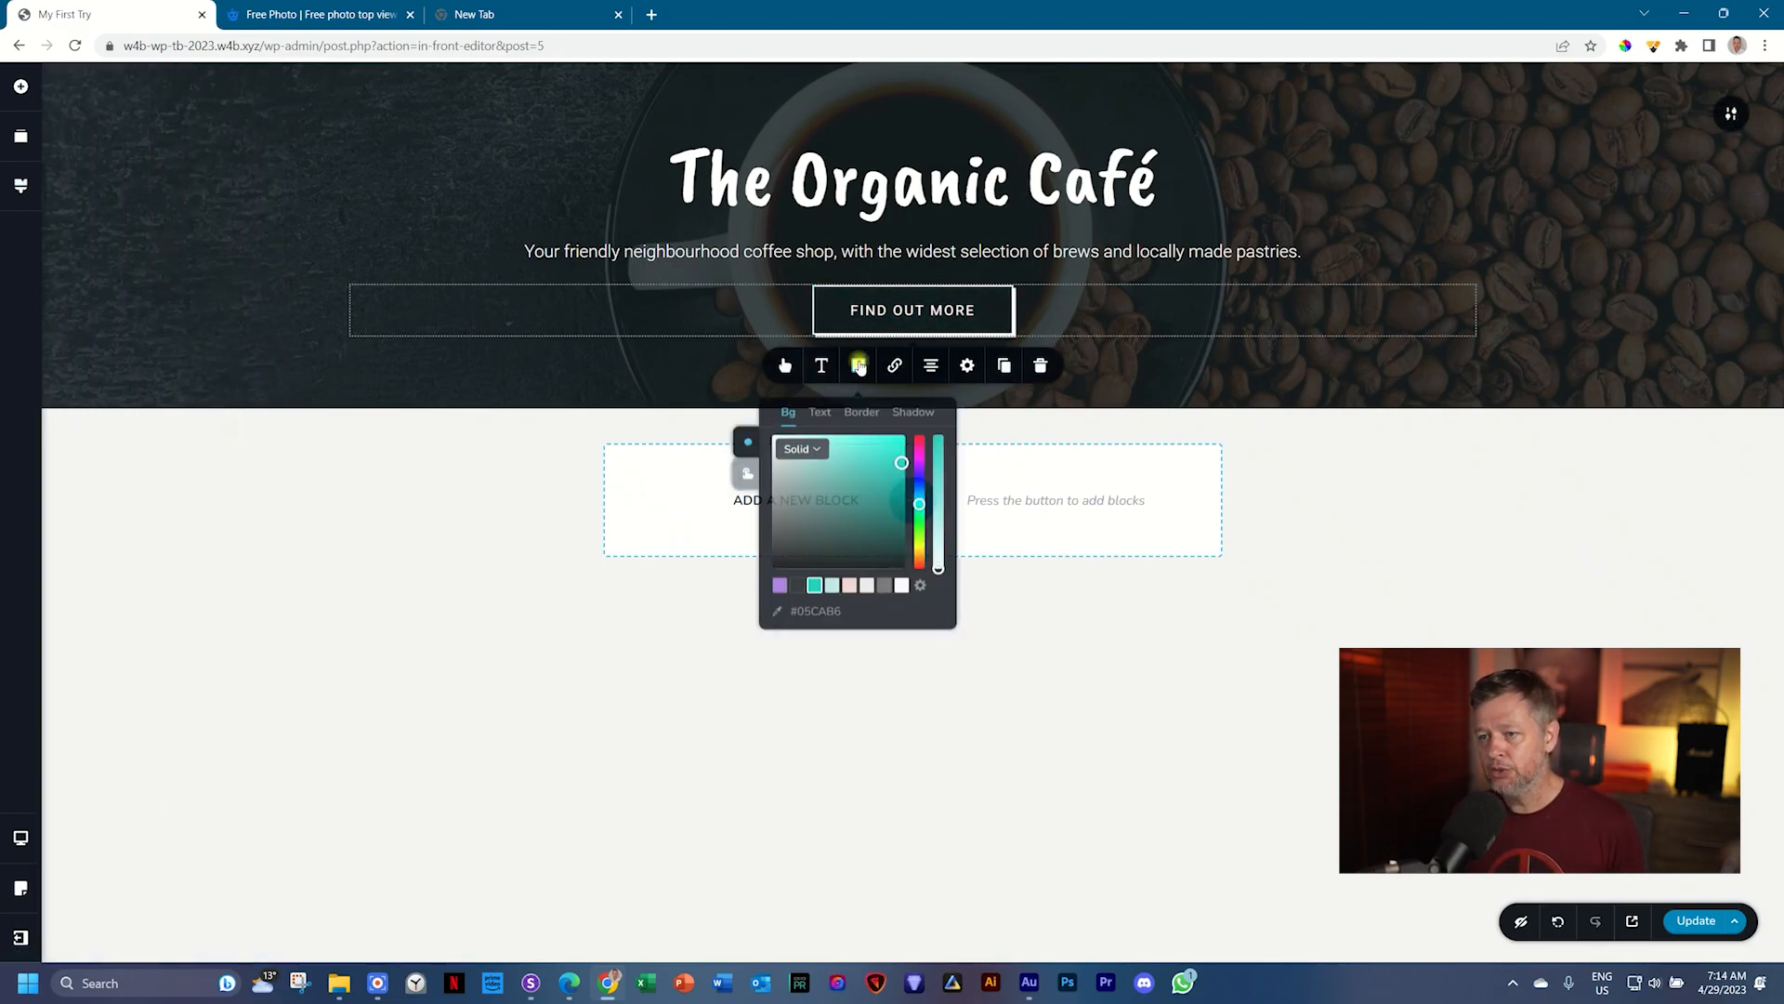
left_click(747, 474)
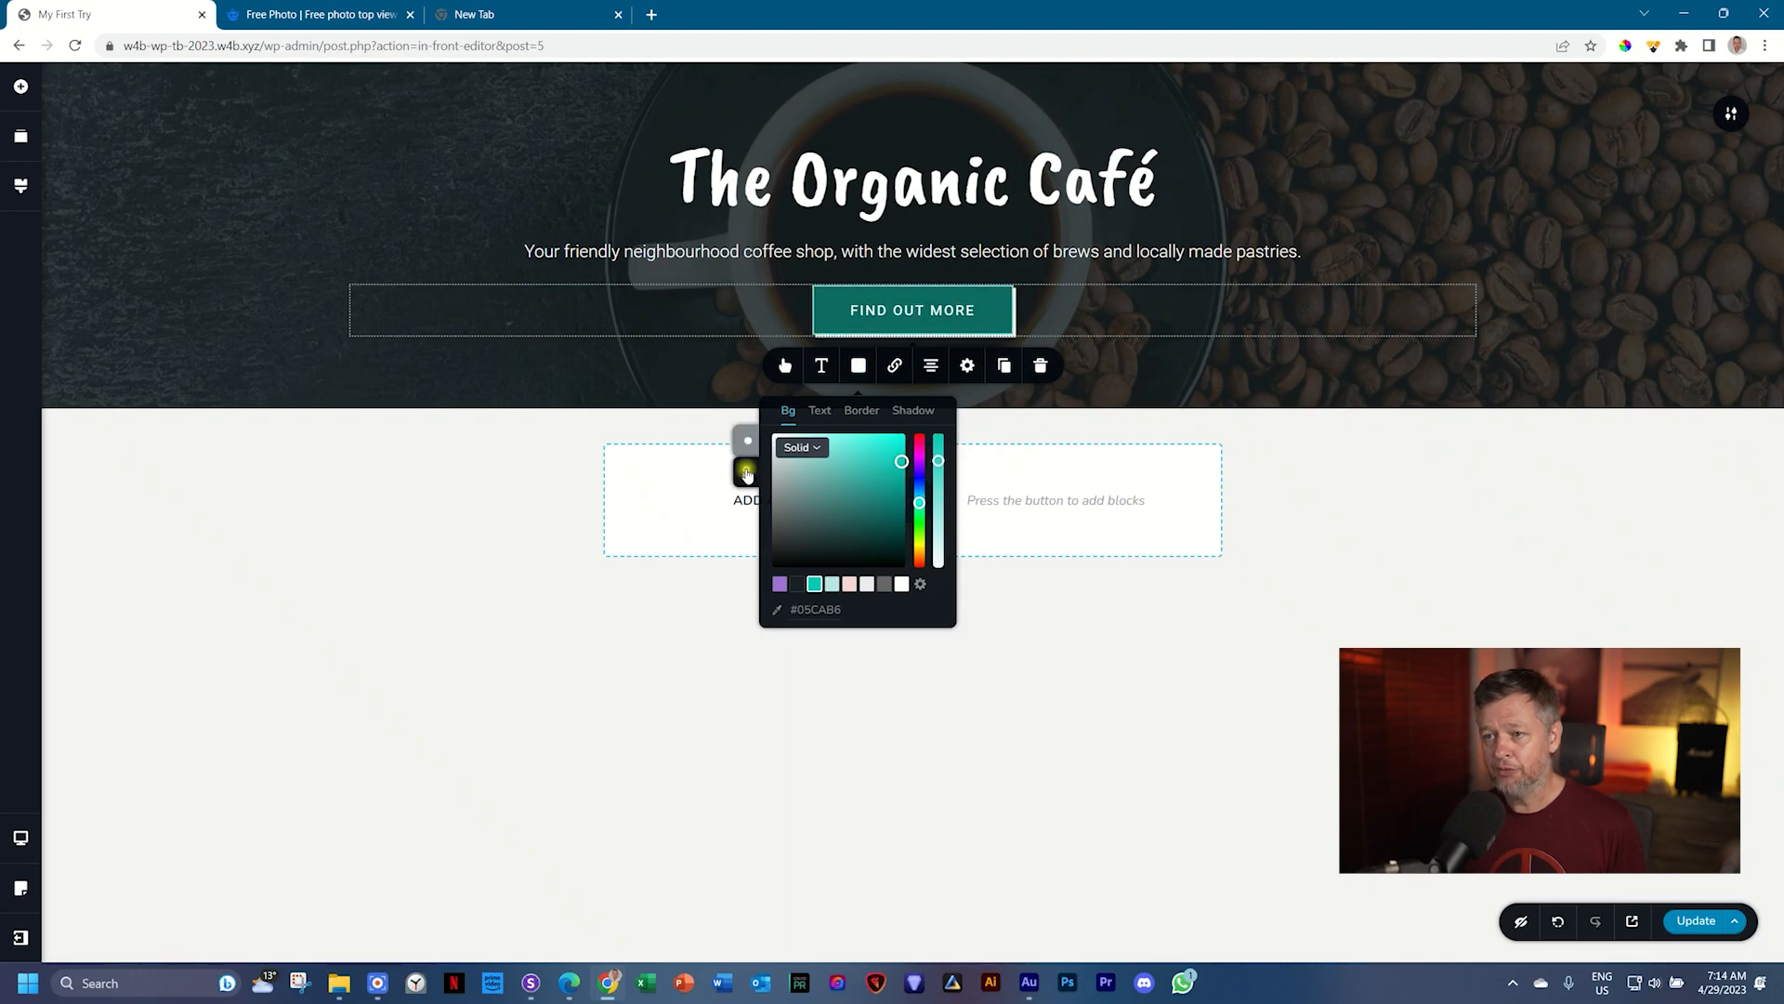
left_click(798, 586)
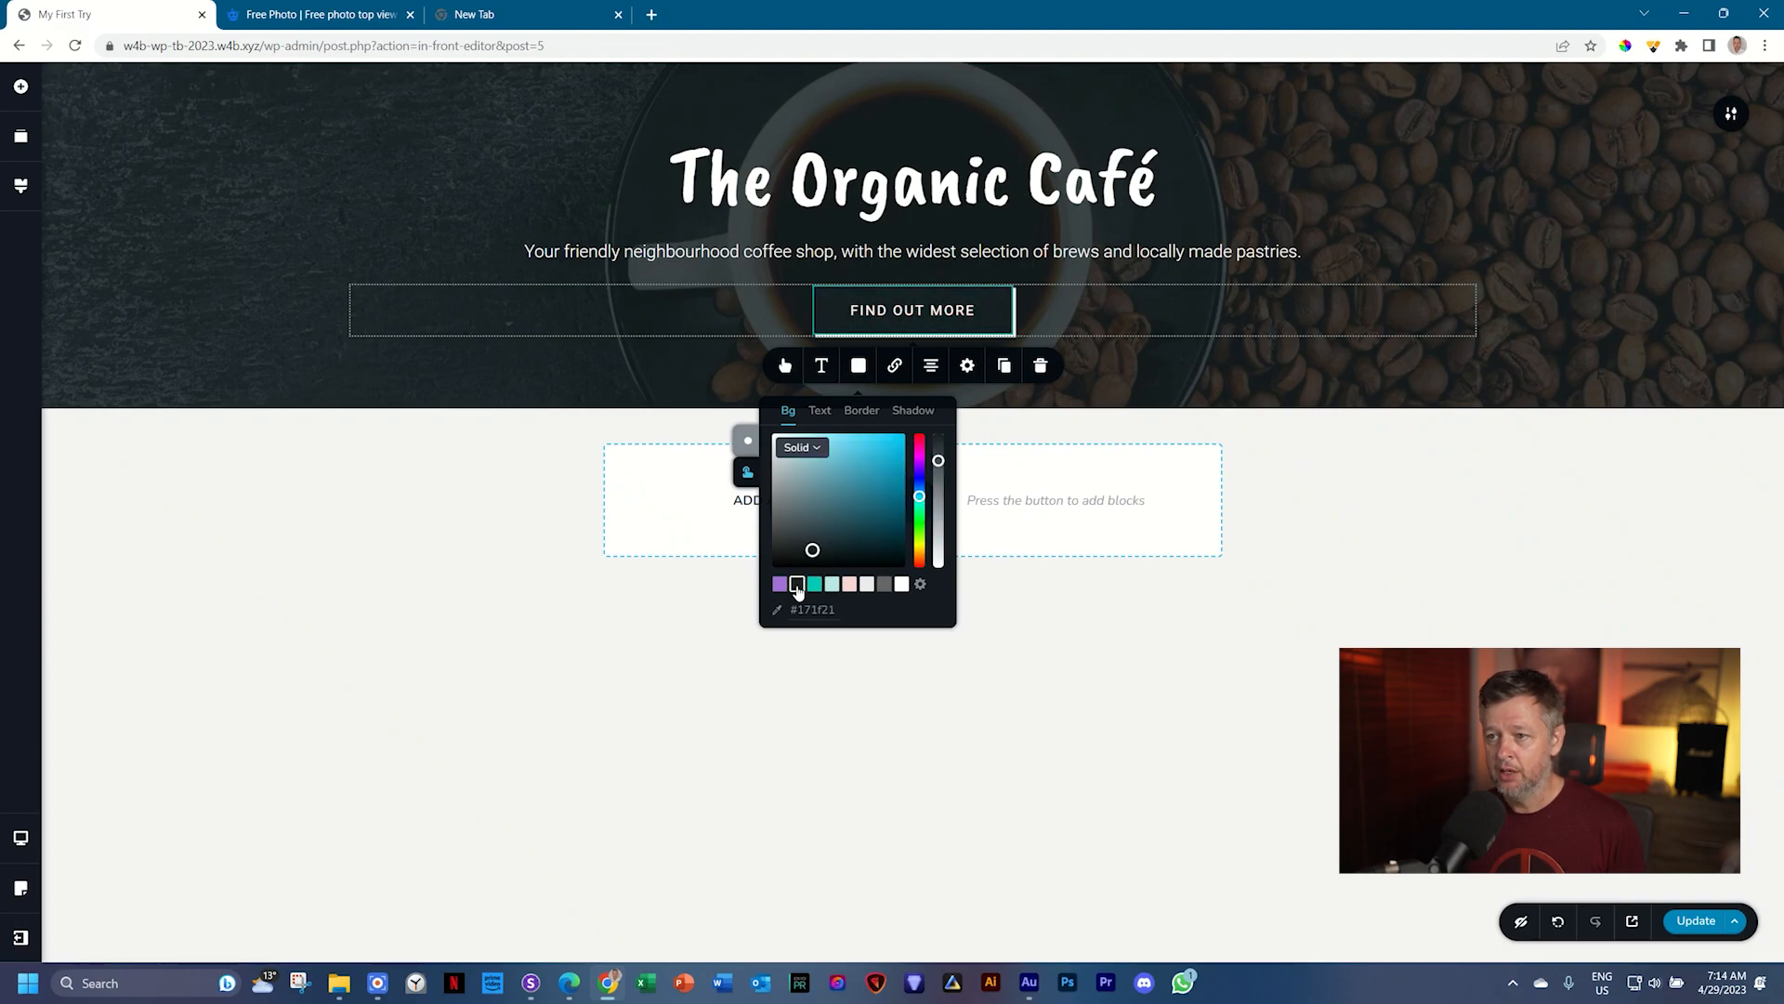
Step: Set the hero button's hover border color to the dark second swatch of the global palette
left_click(820, 412)
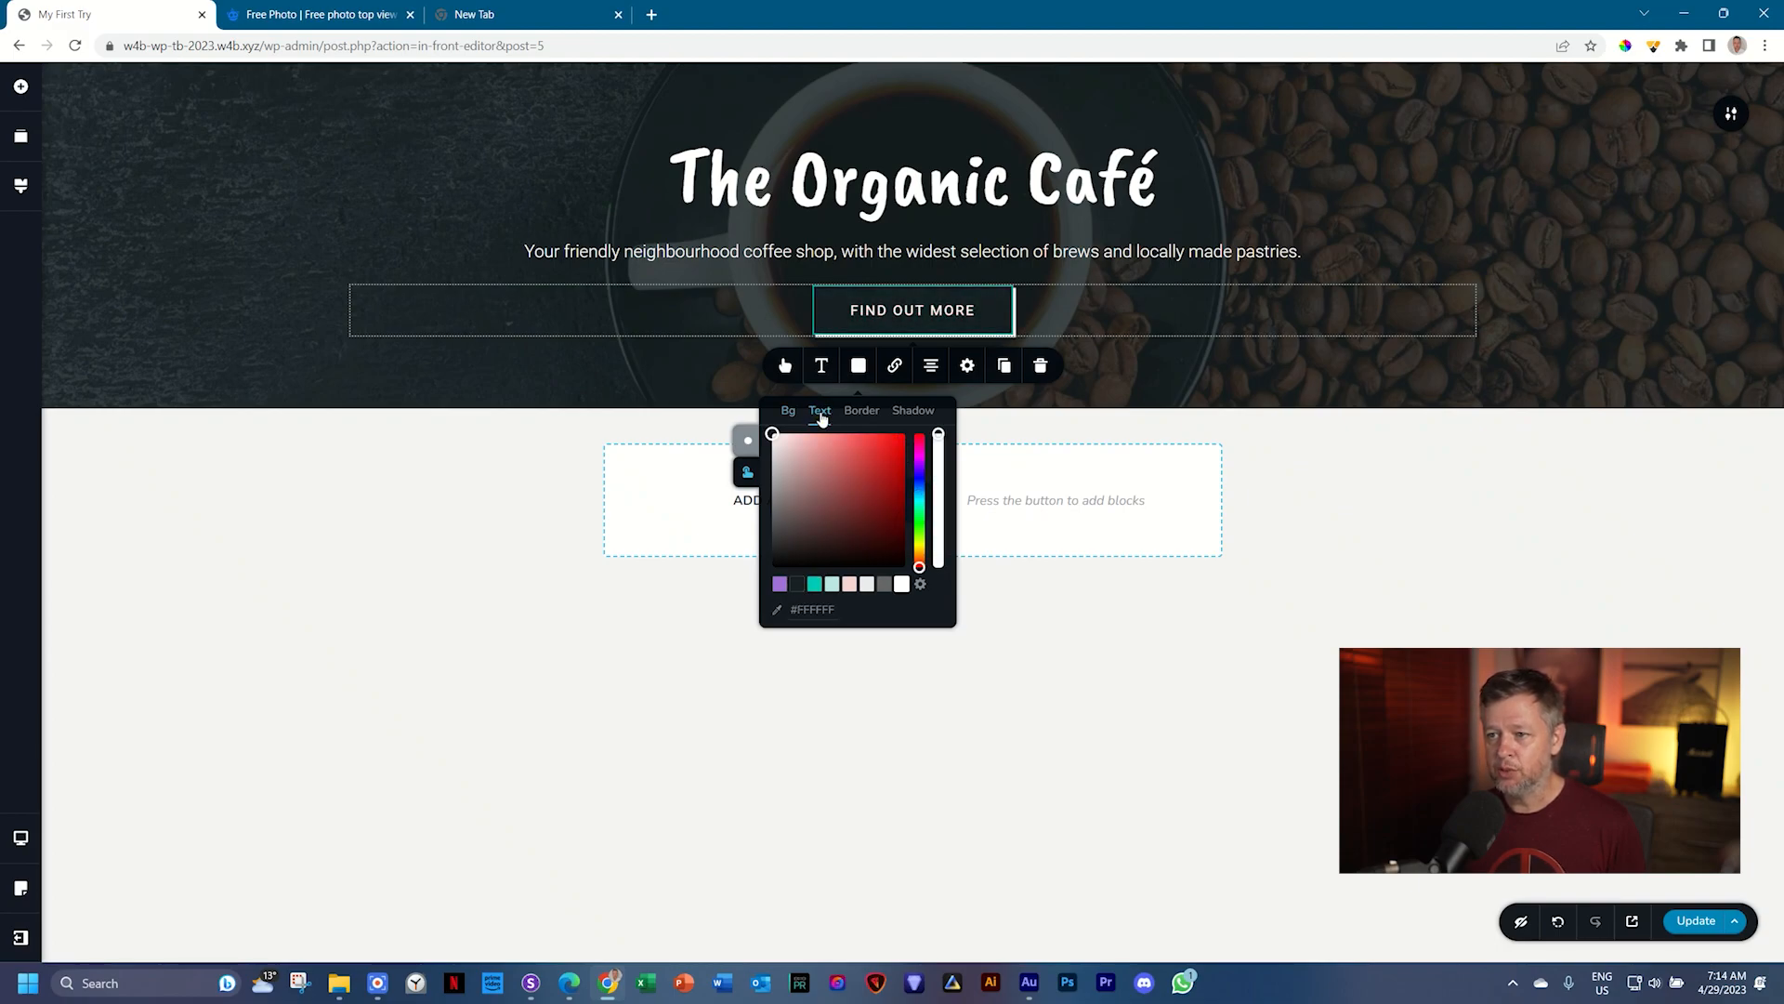
left_click(861, 413)
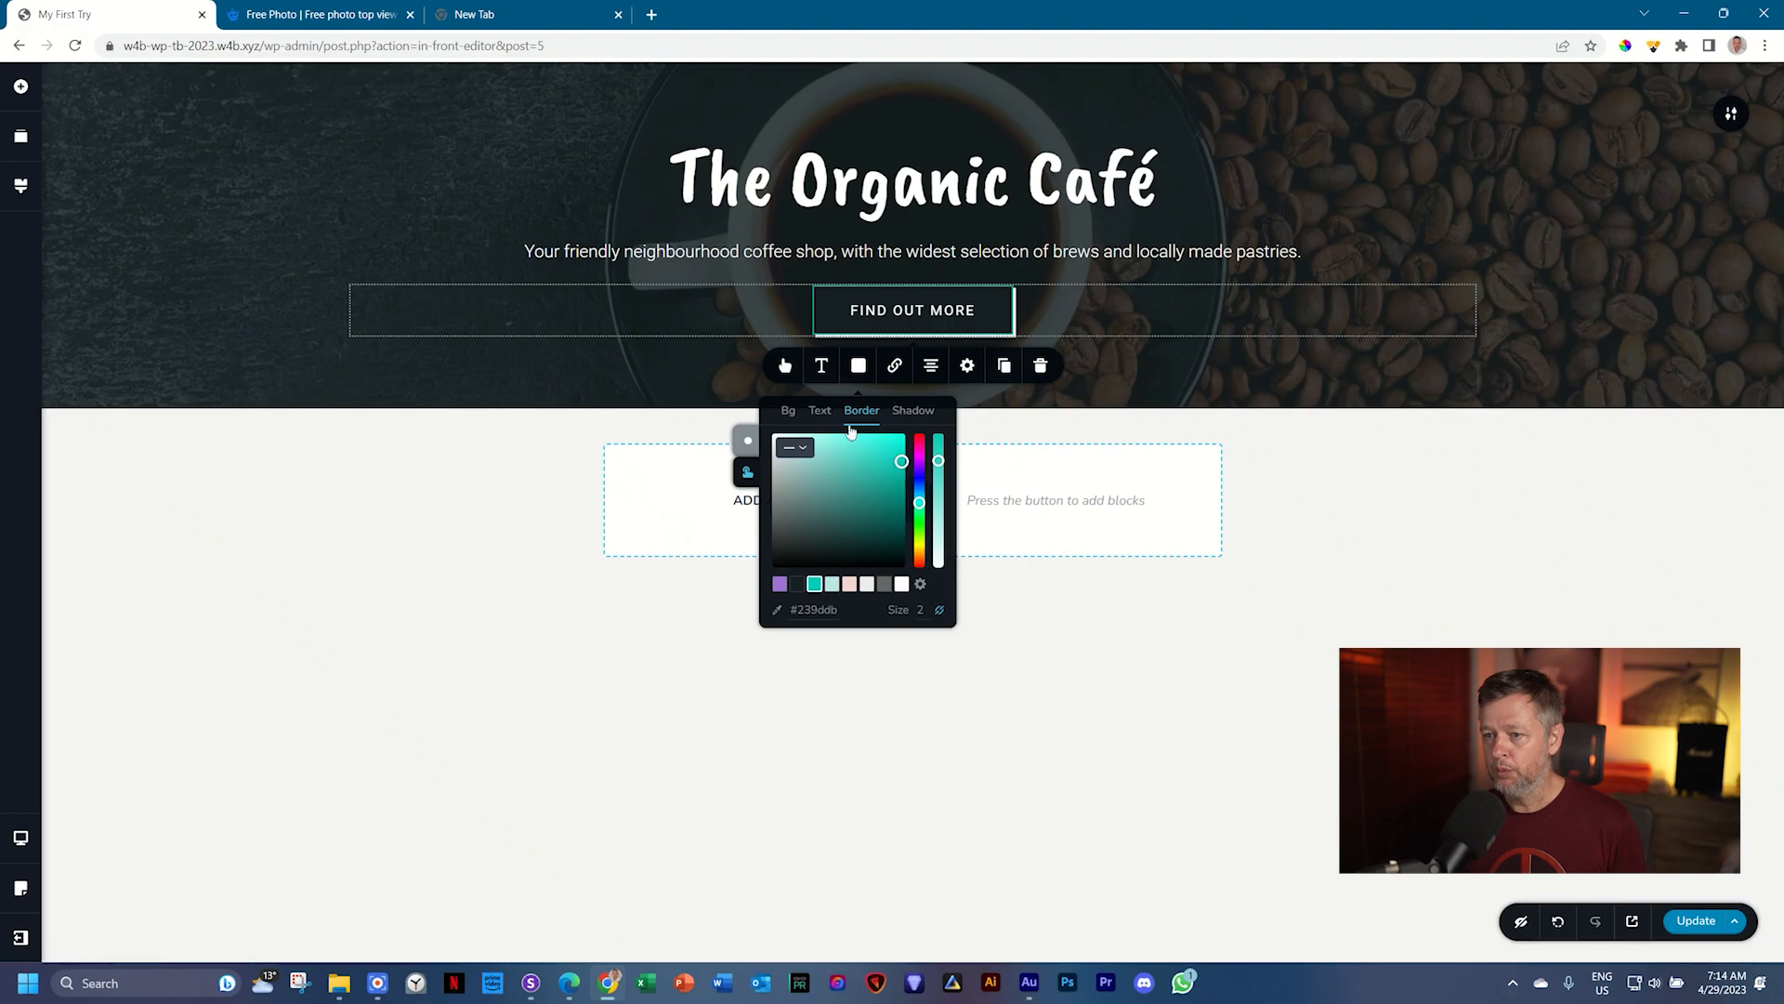
left_click(796, 584)
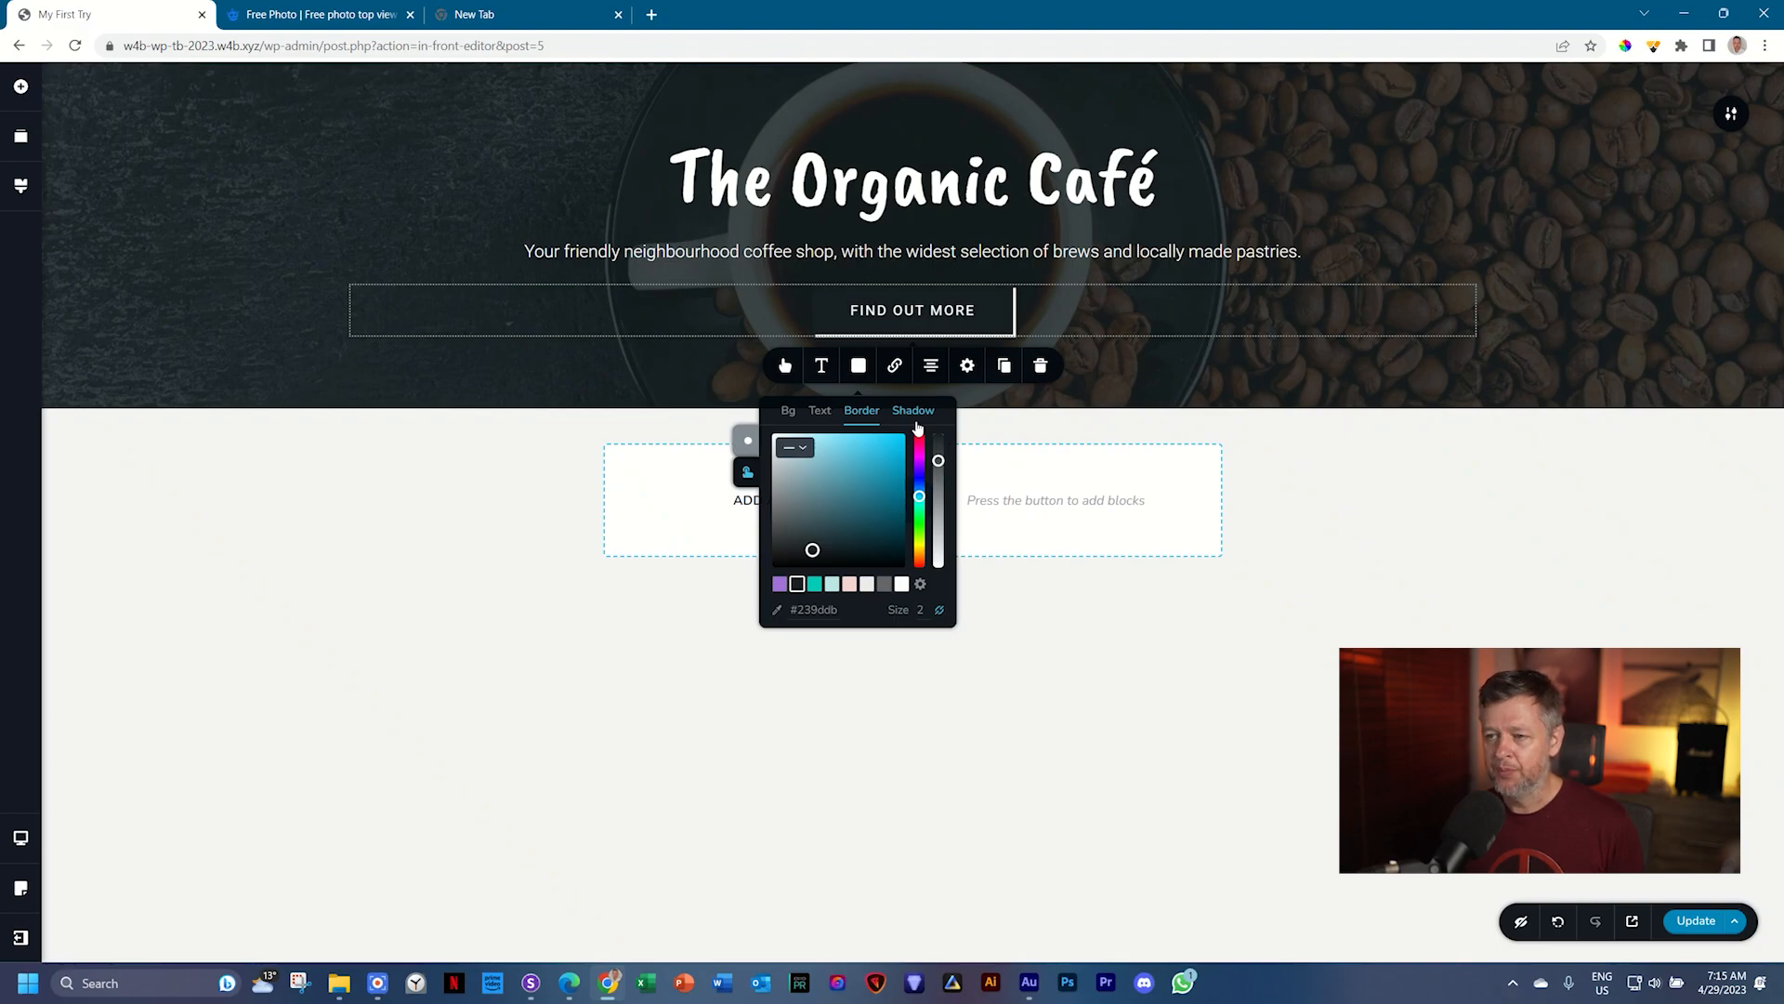
left_click(1357, 504)
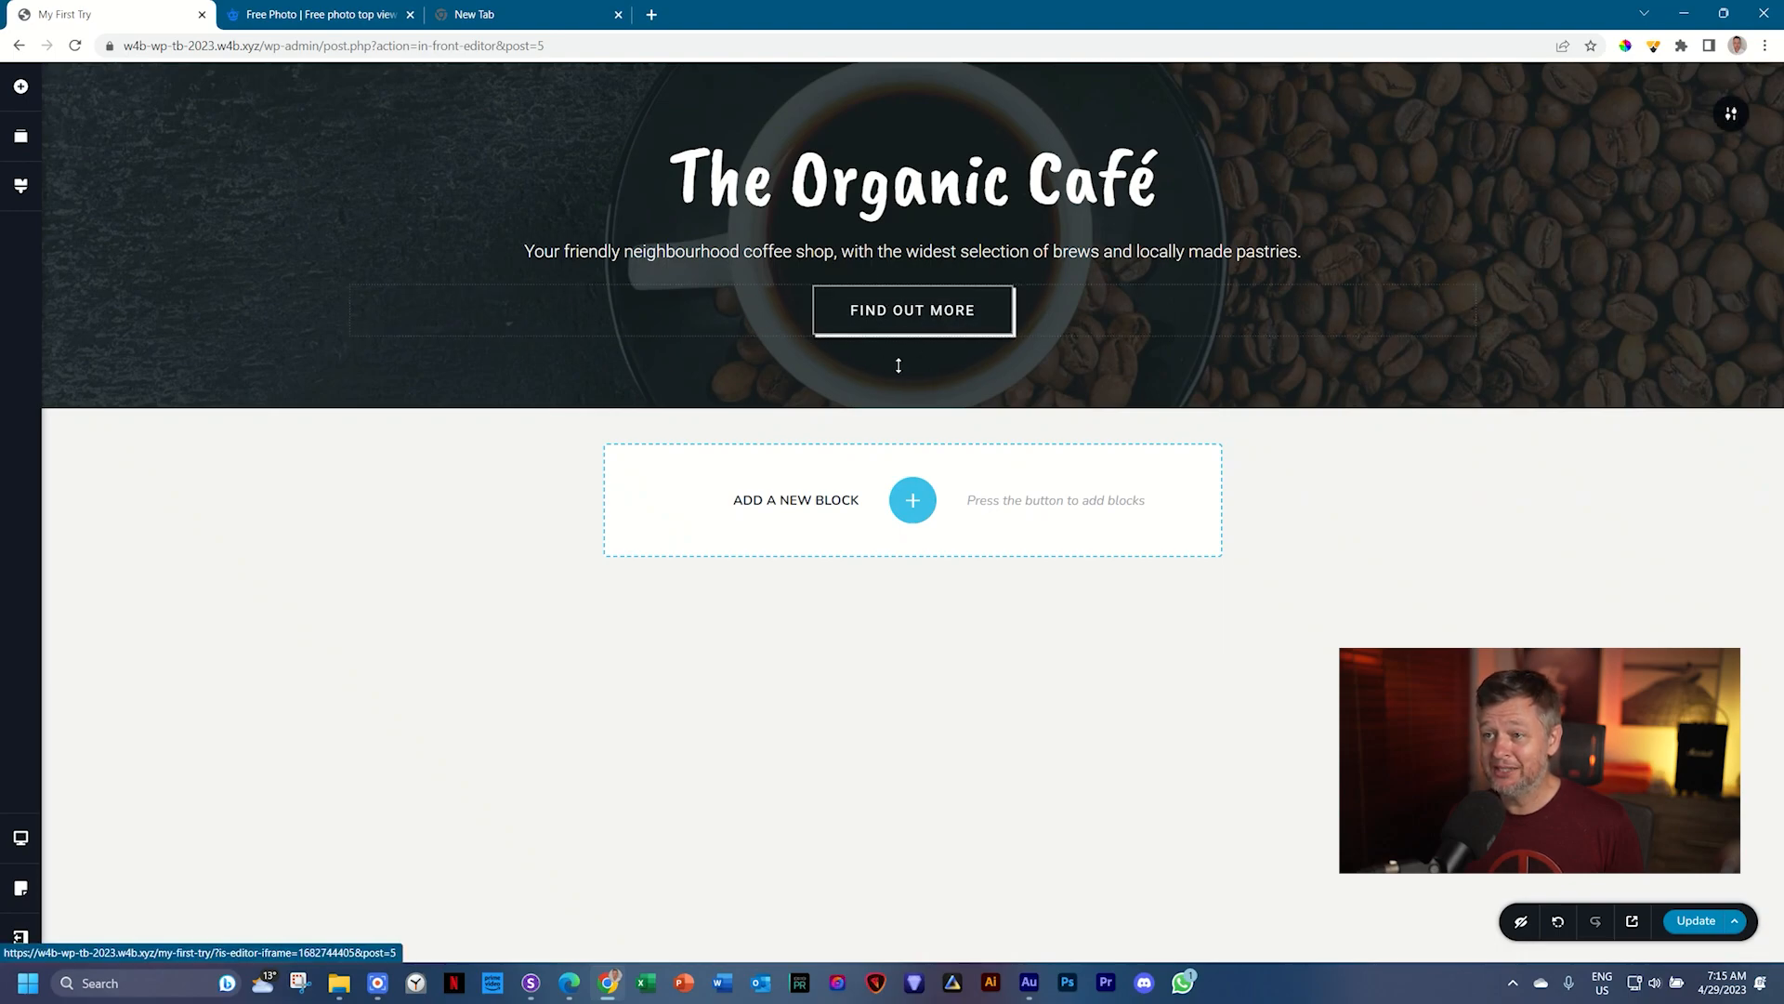
key("alt+Tab")
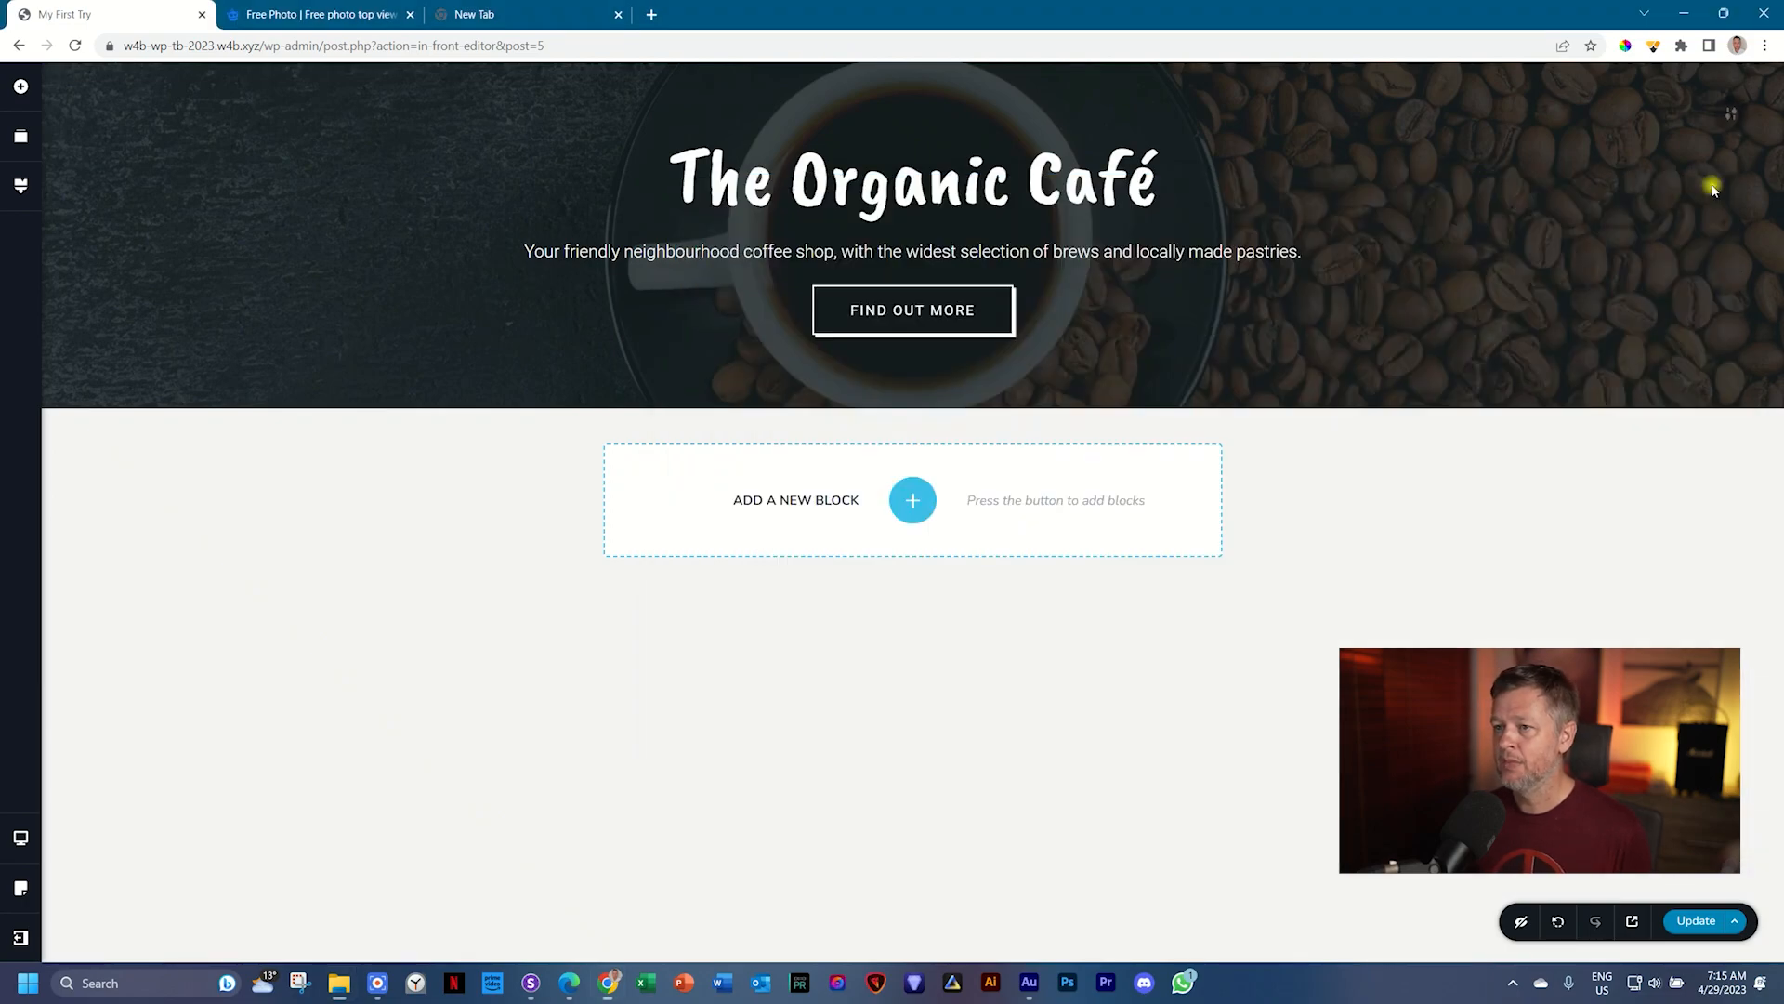
left_click(1715, 187)
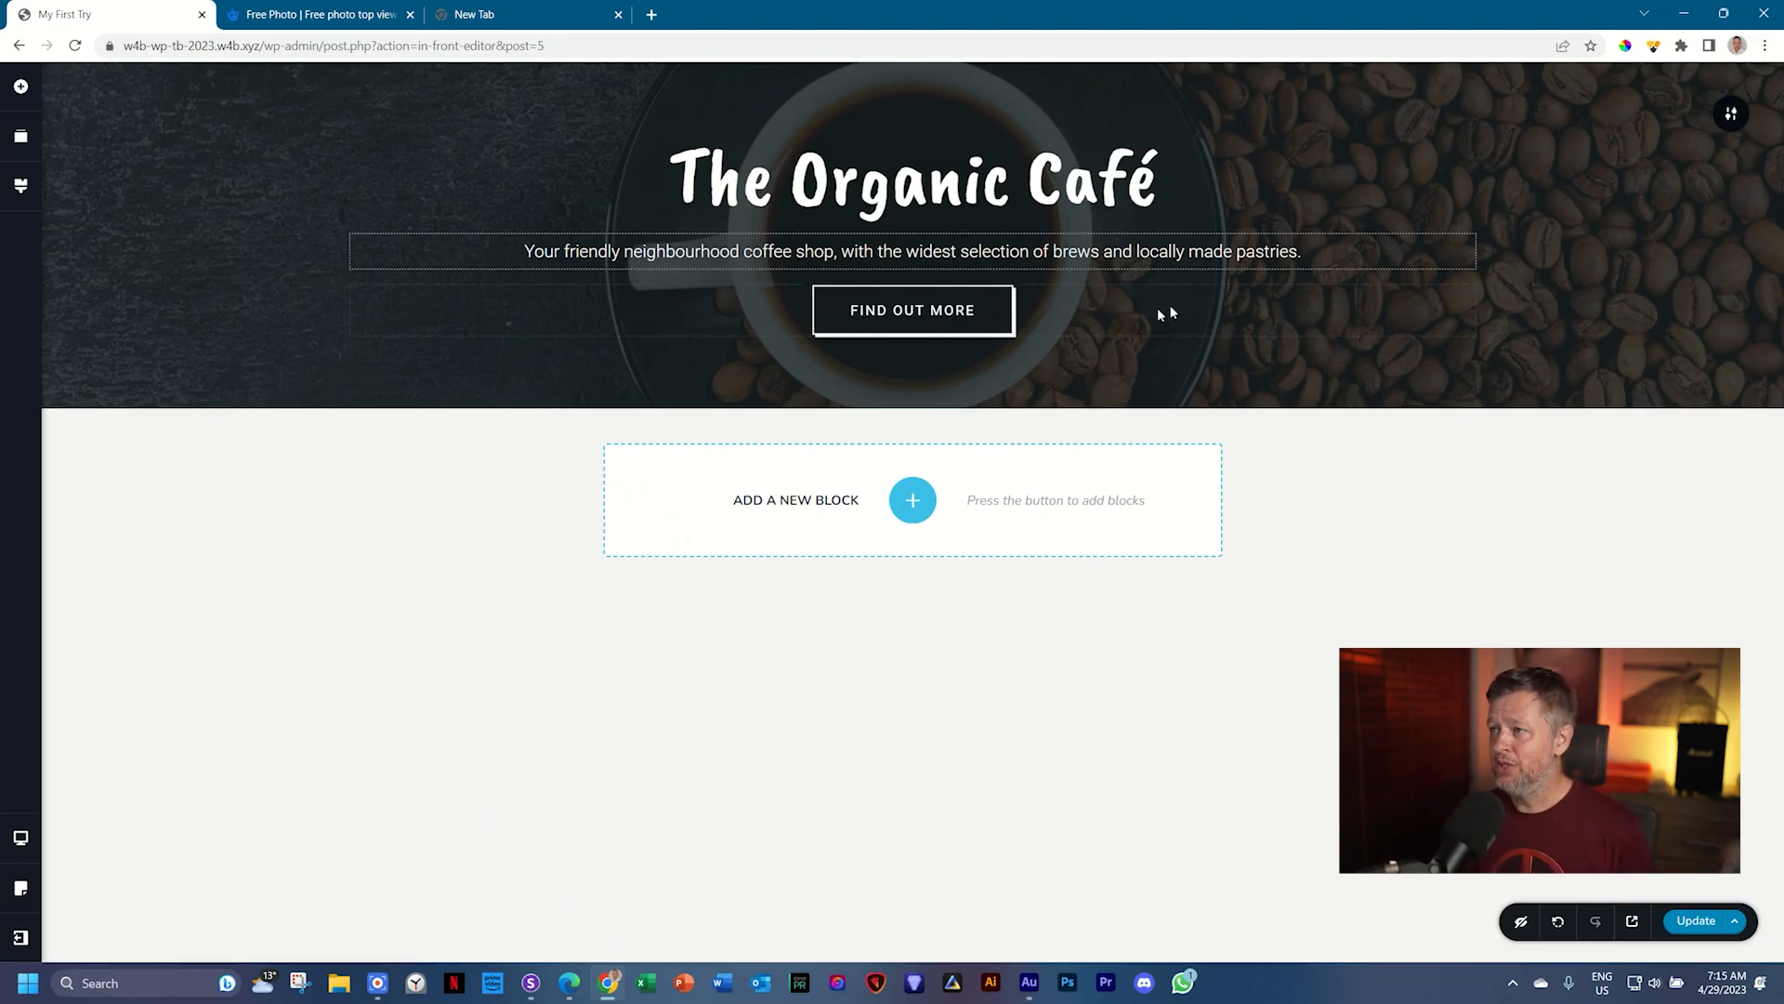
Step: Set the hero block's height to Full Height
mouse_move(1730, 115)
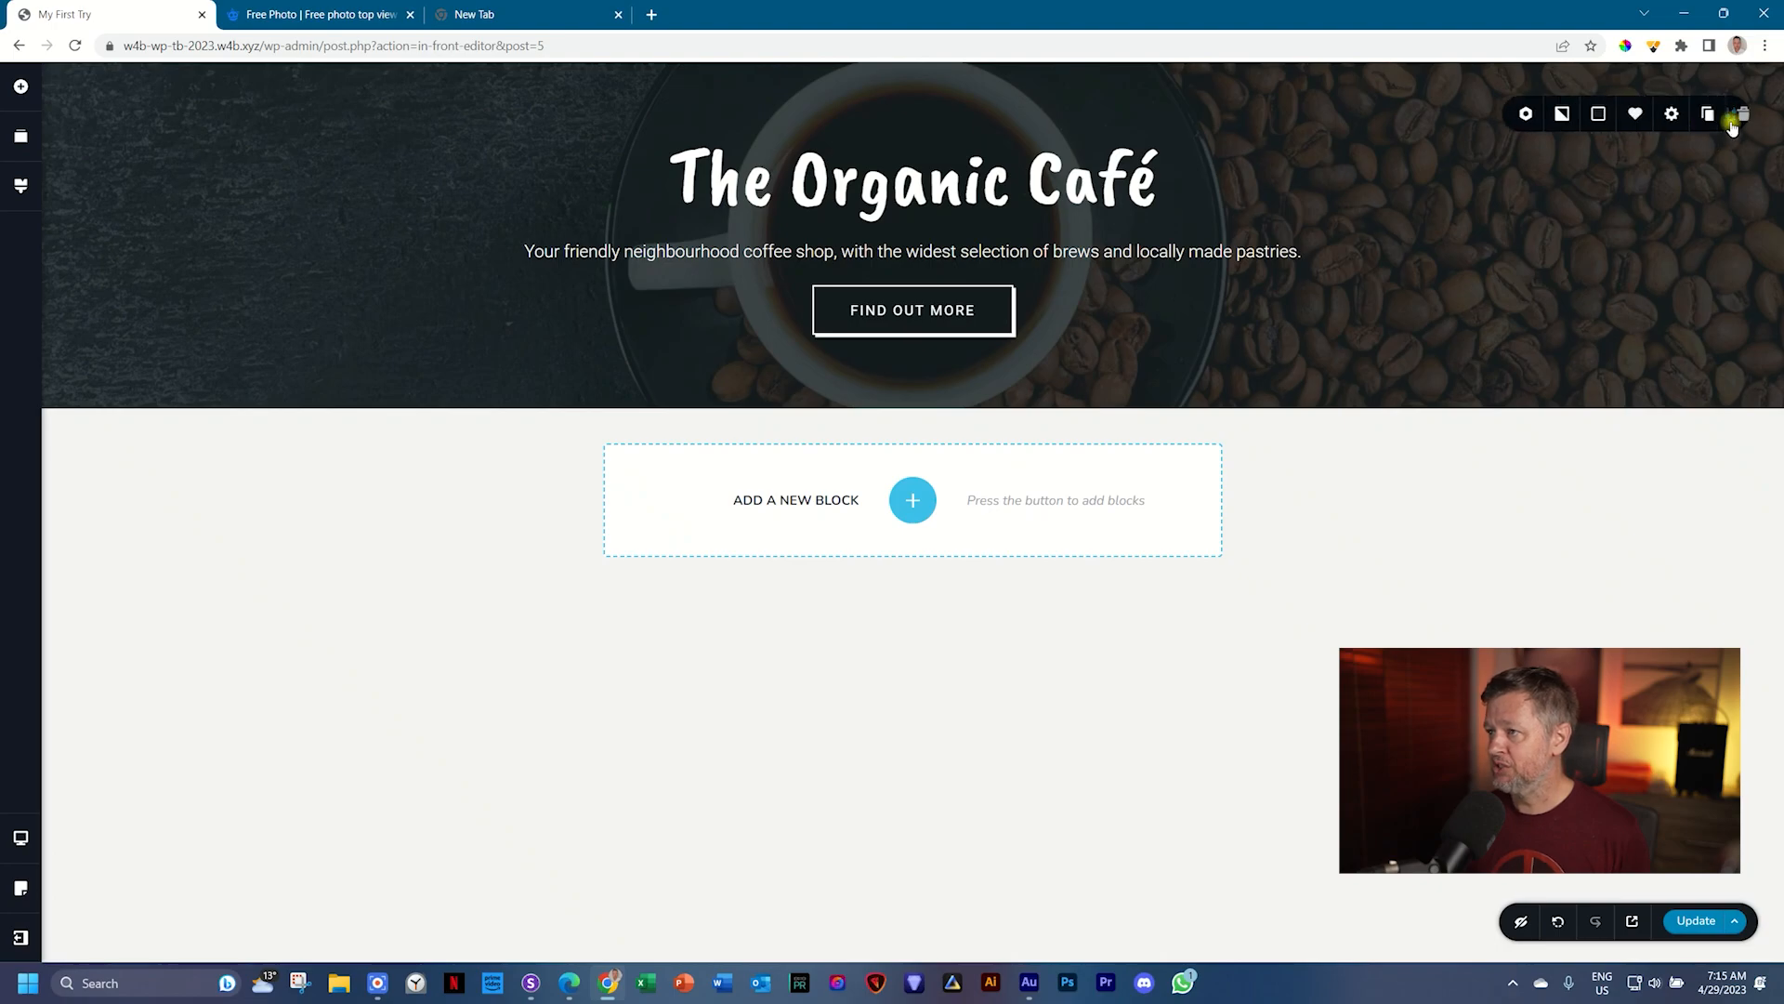
left_click(1655, 115)
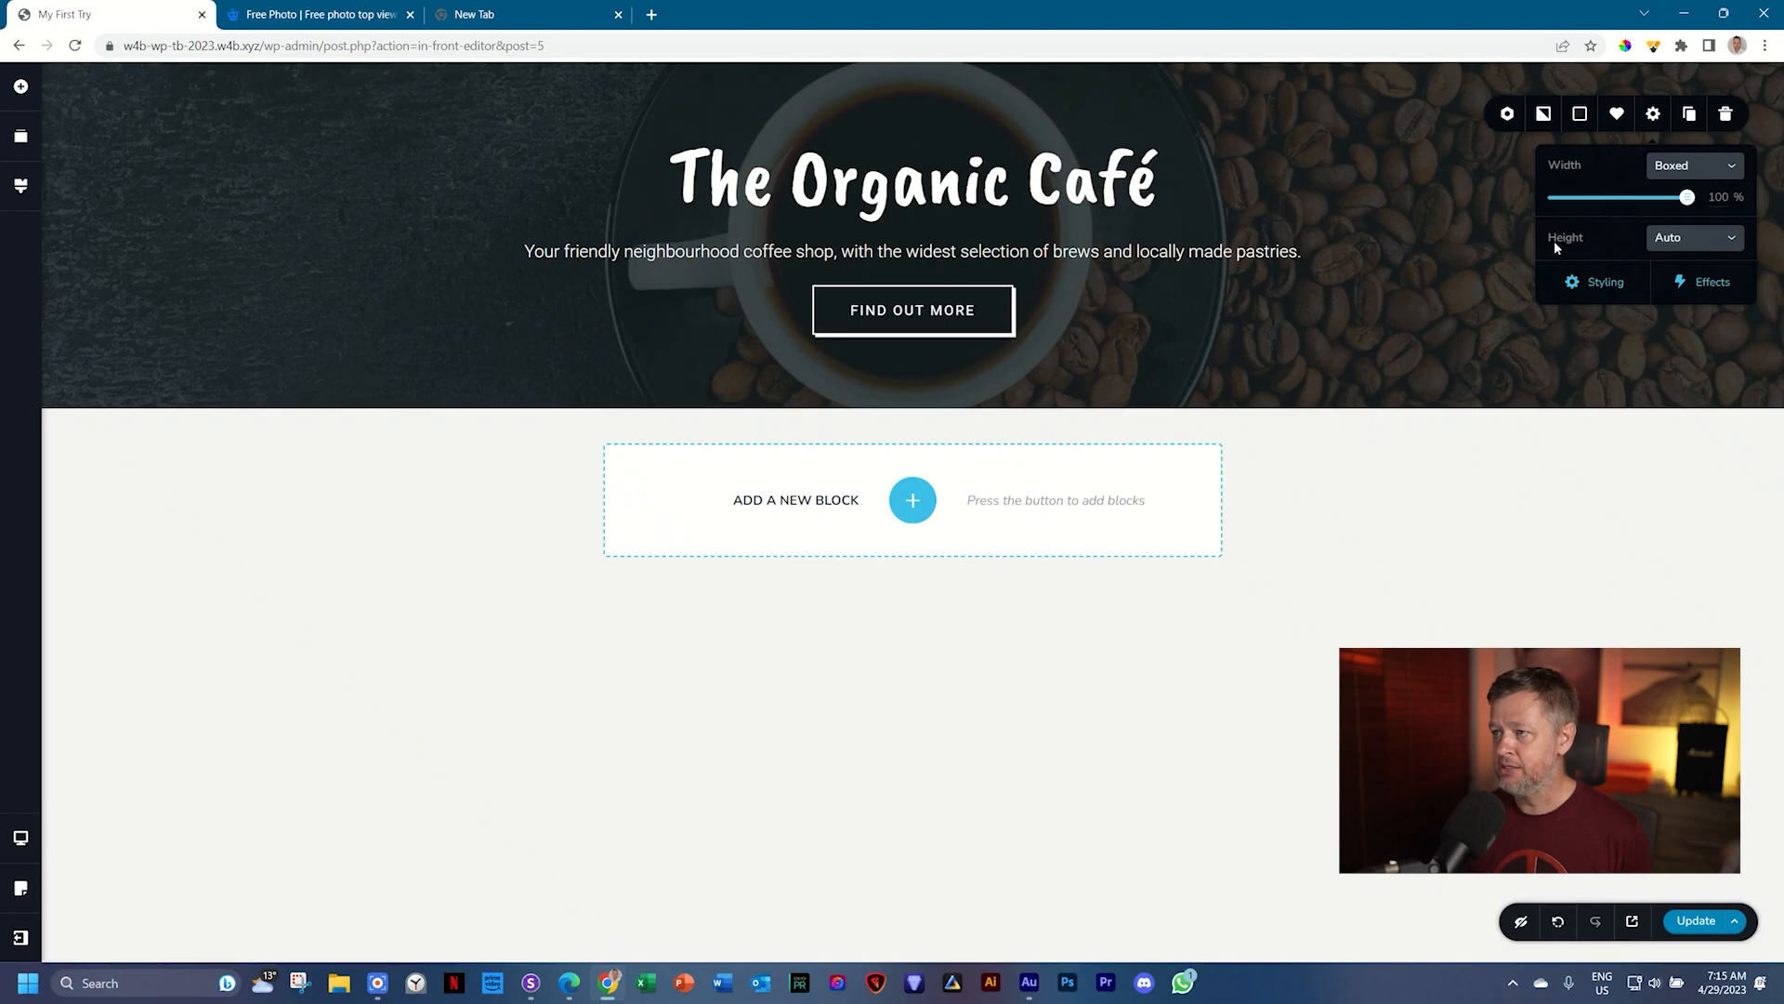
left_click(1693, 238)
left_click(1701, 321)
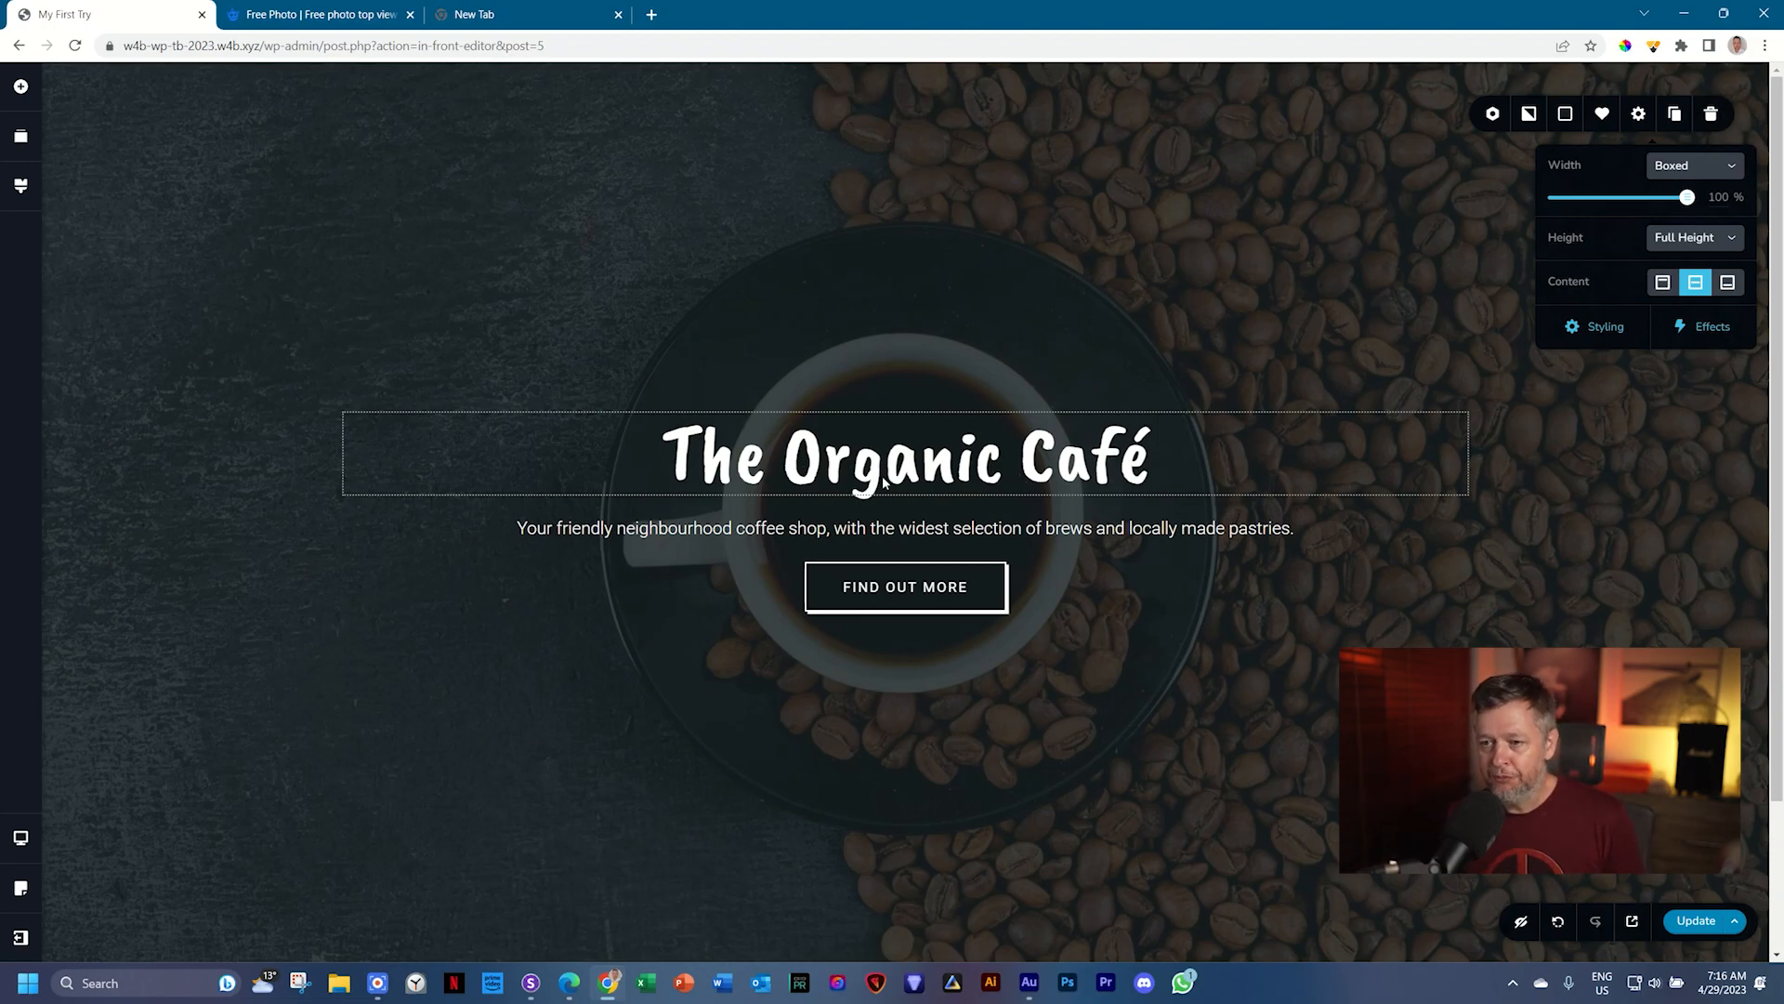
Step: Try a line break before "Café" in the hero title, and remove the break again
left_click(1004, 471)
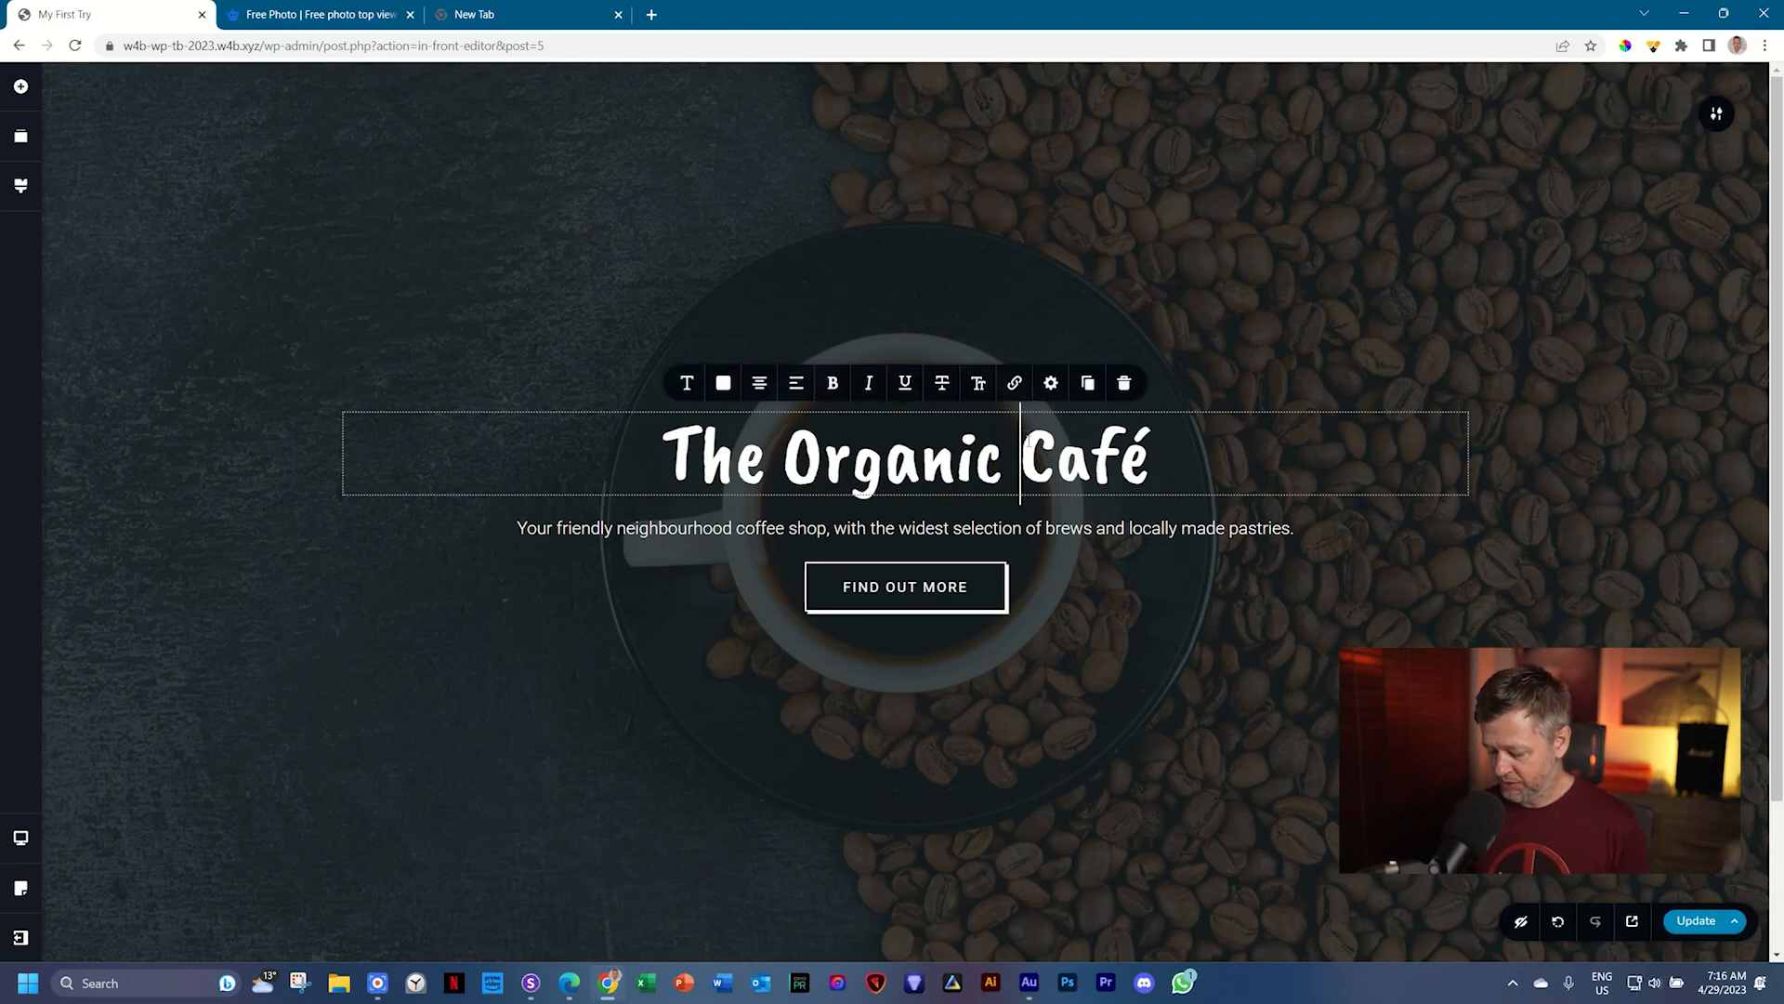
key("shift+Return")
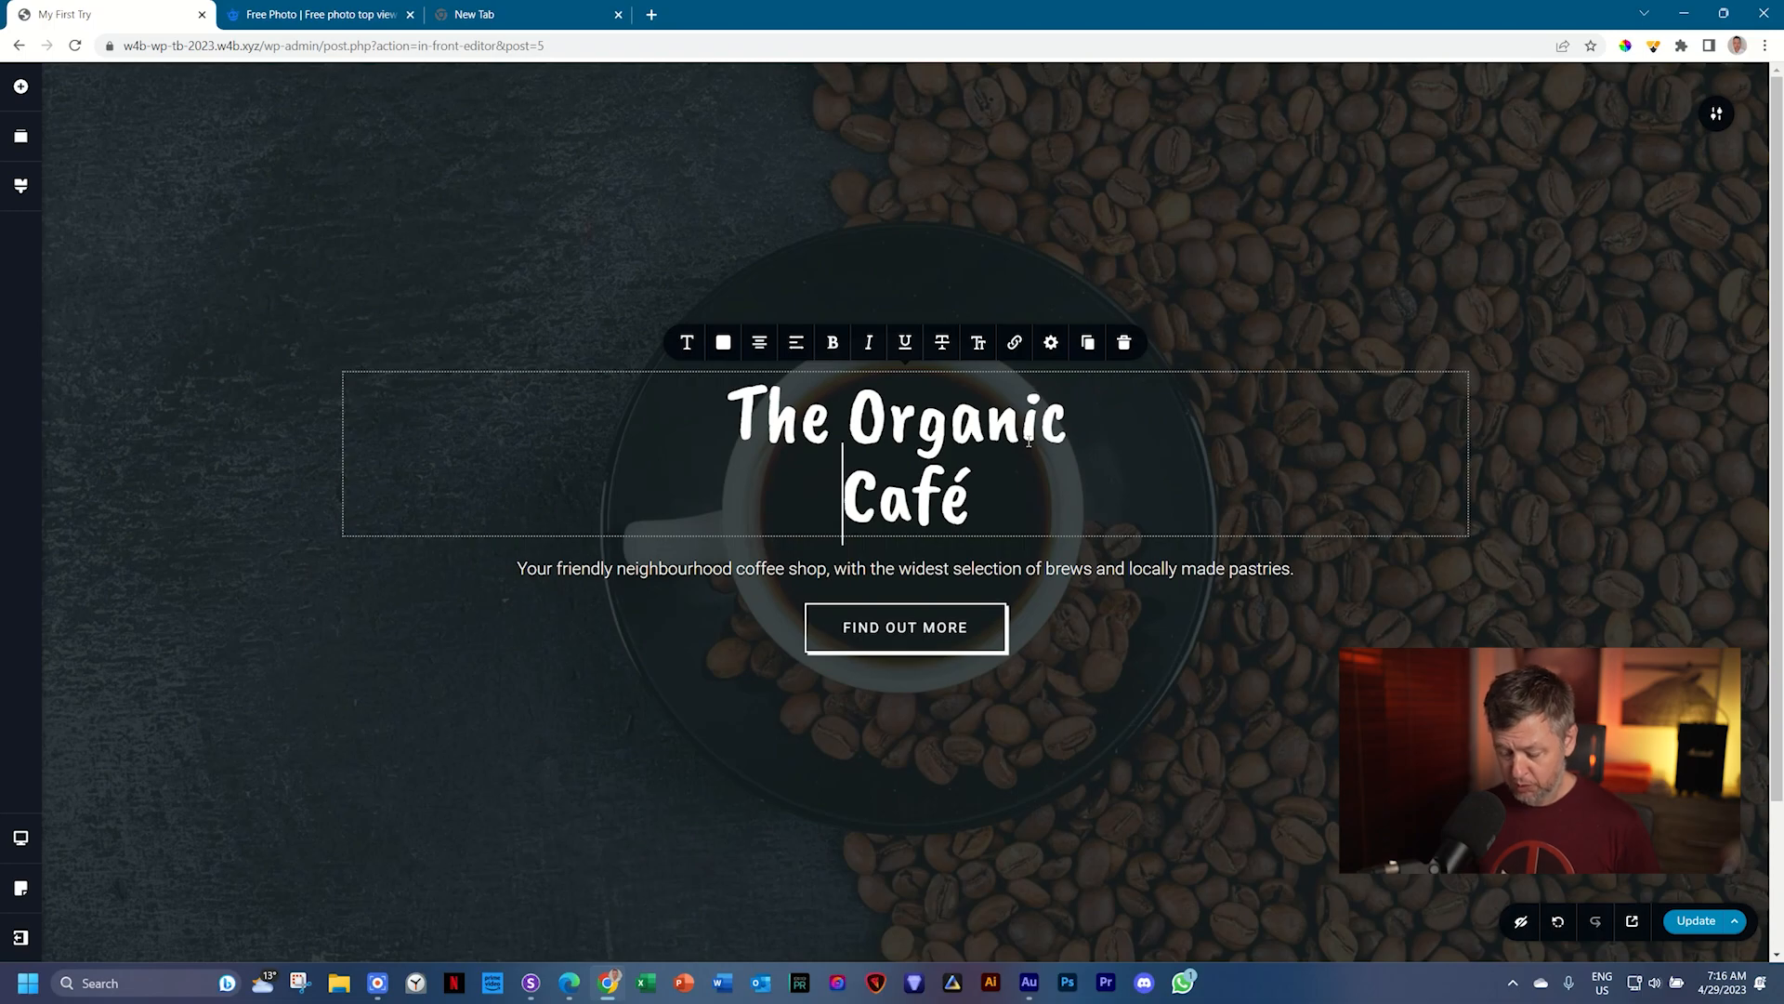
key("BackSpace")
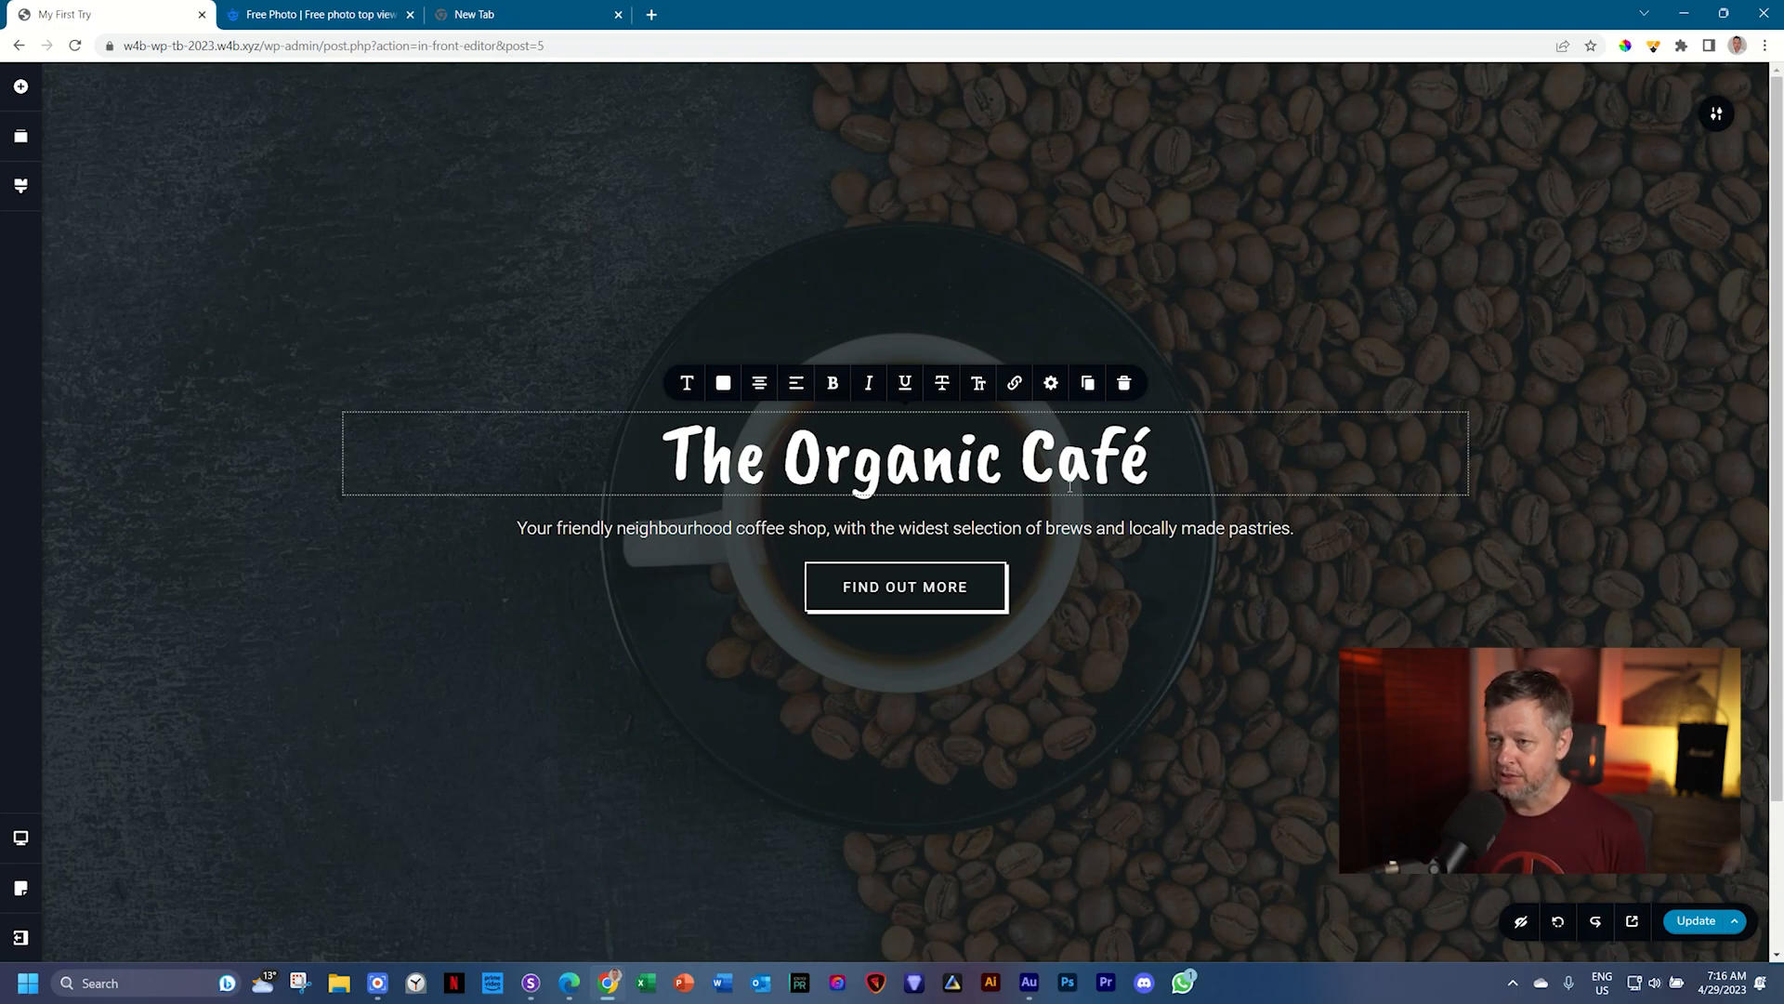
Step: Reduce the hero block's boxed content width to 40%
left_click(1717, 115)
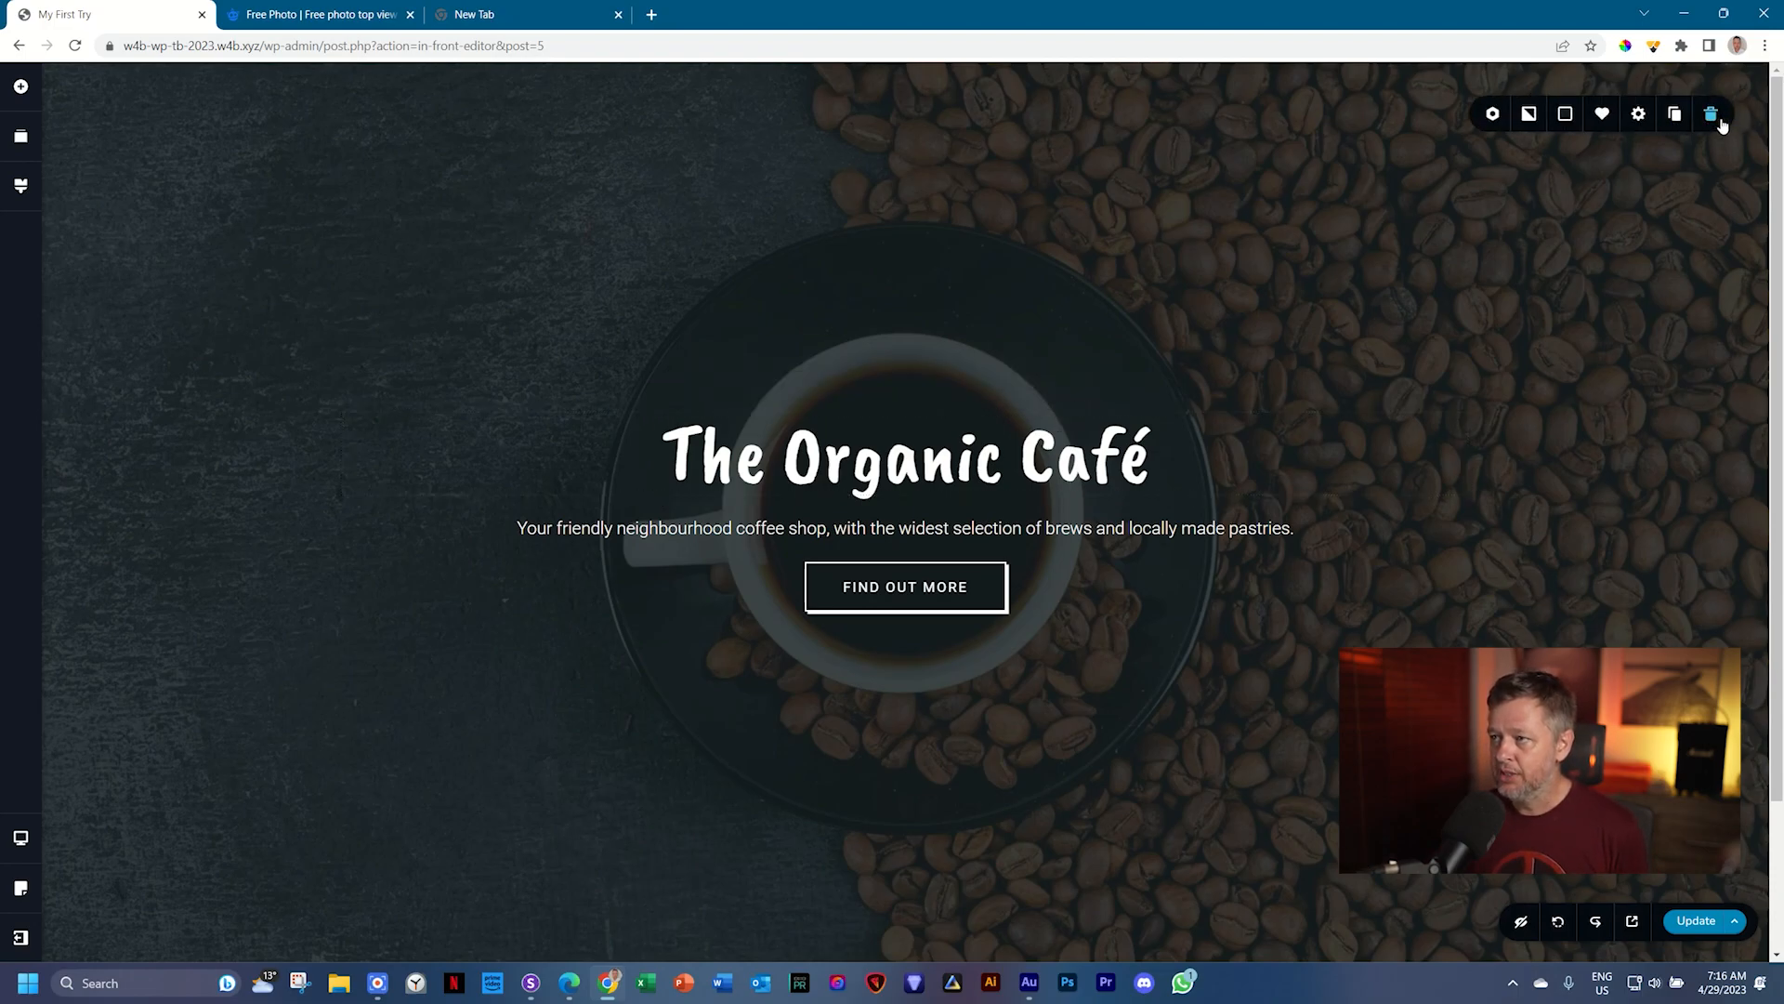
left_click(1640, 116)
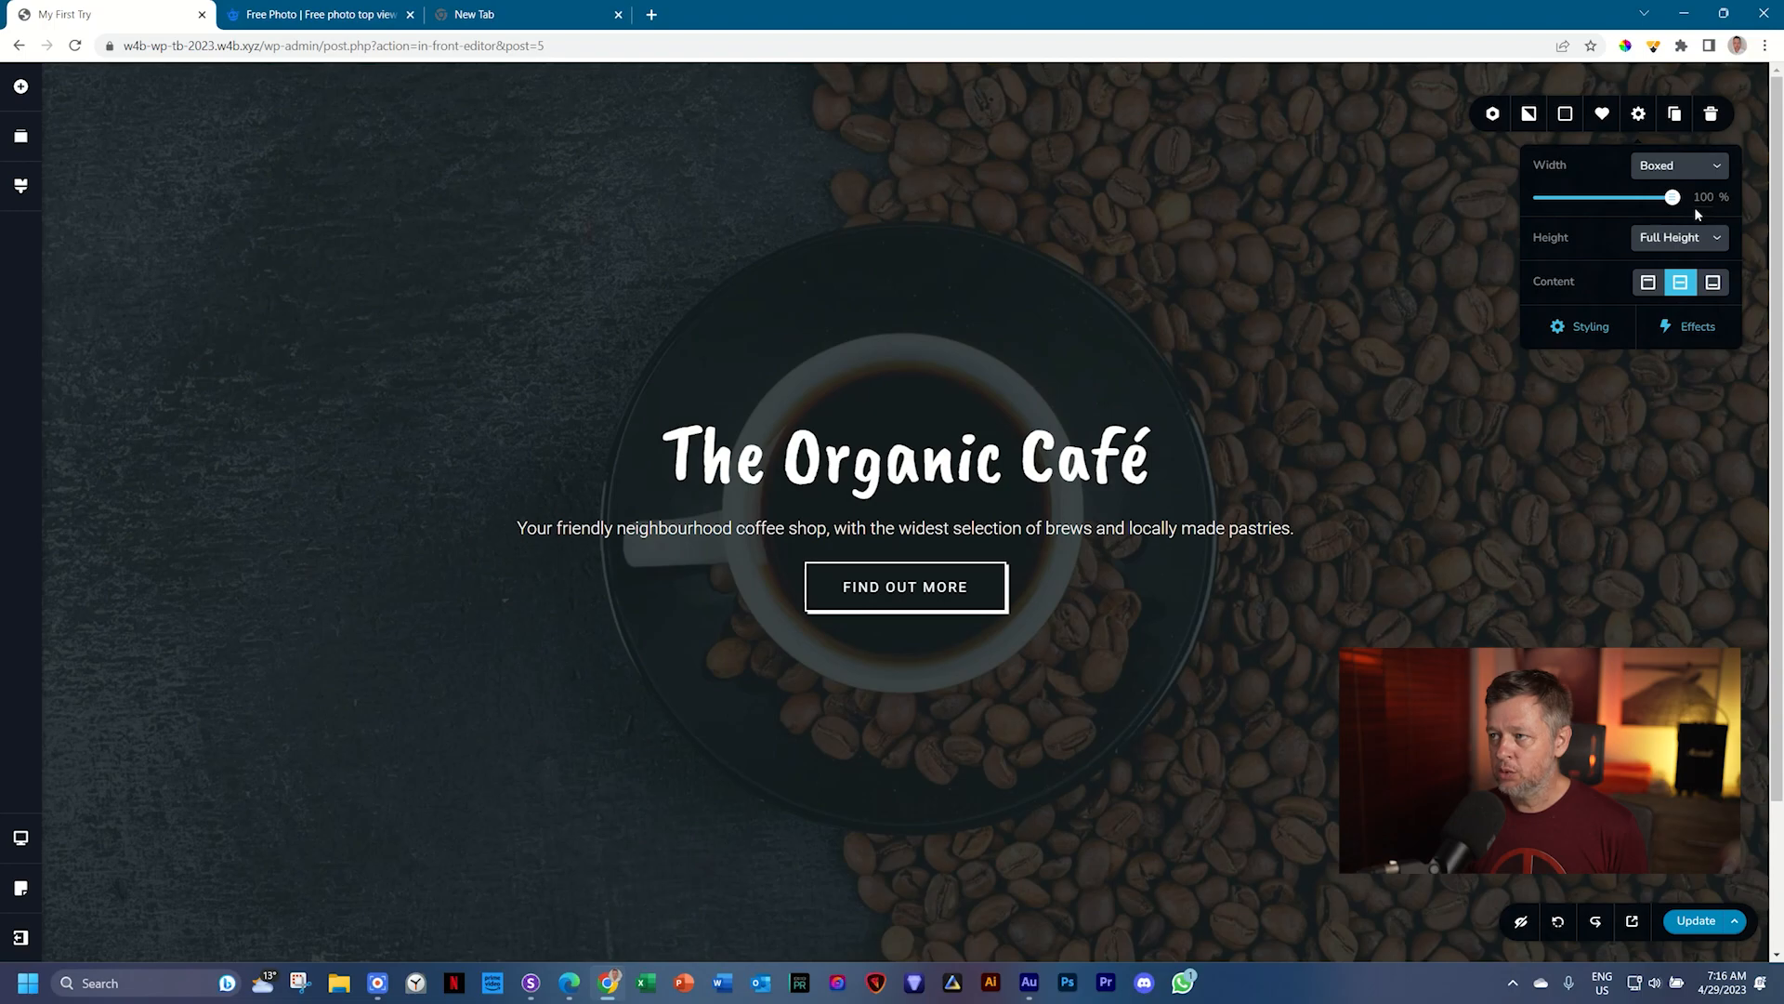
left_click_drag(1677, 199, 1552, 198)
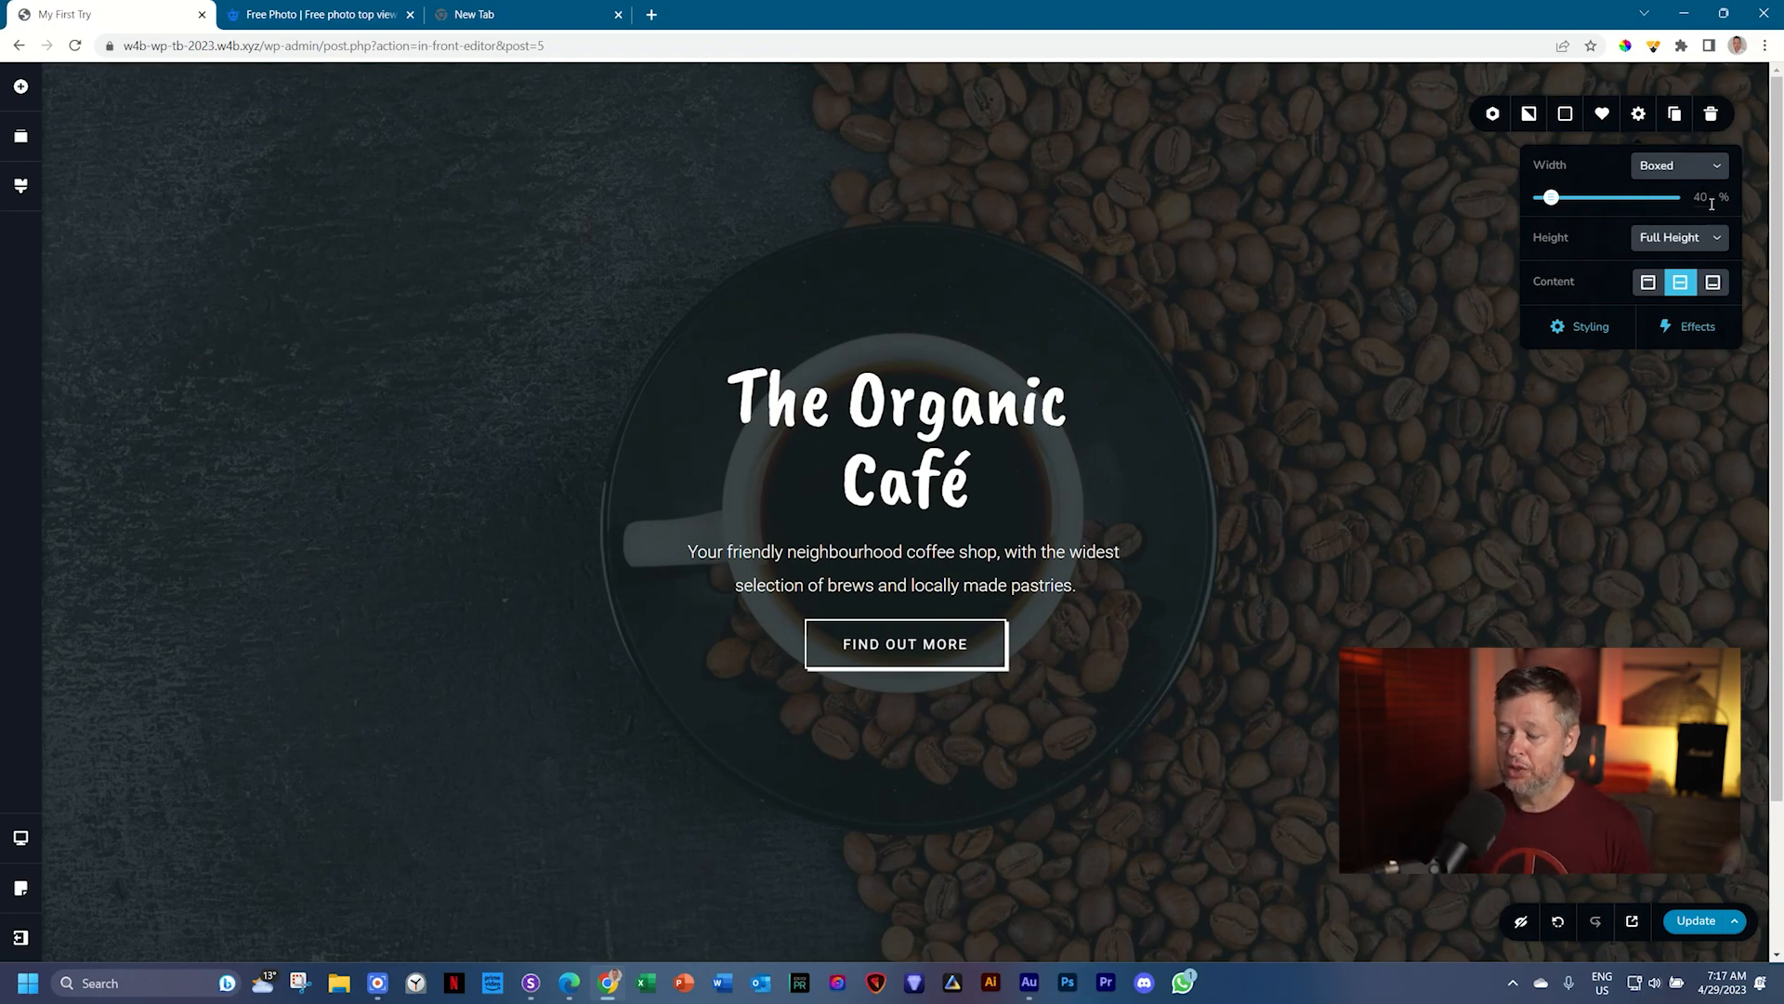
left_click(1525, 500)
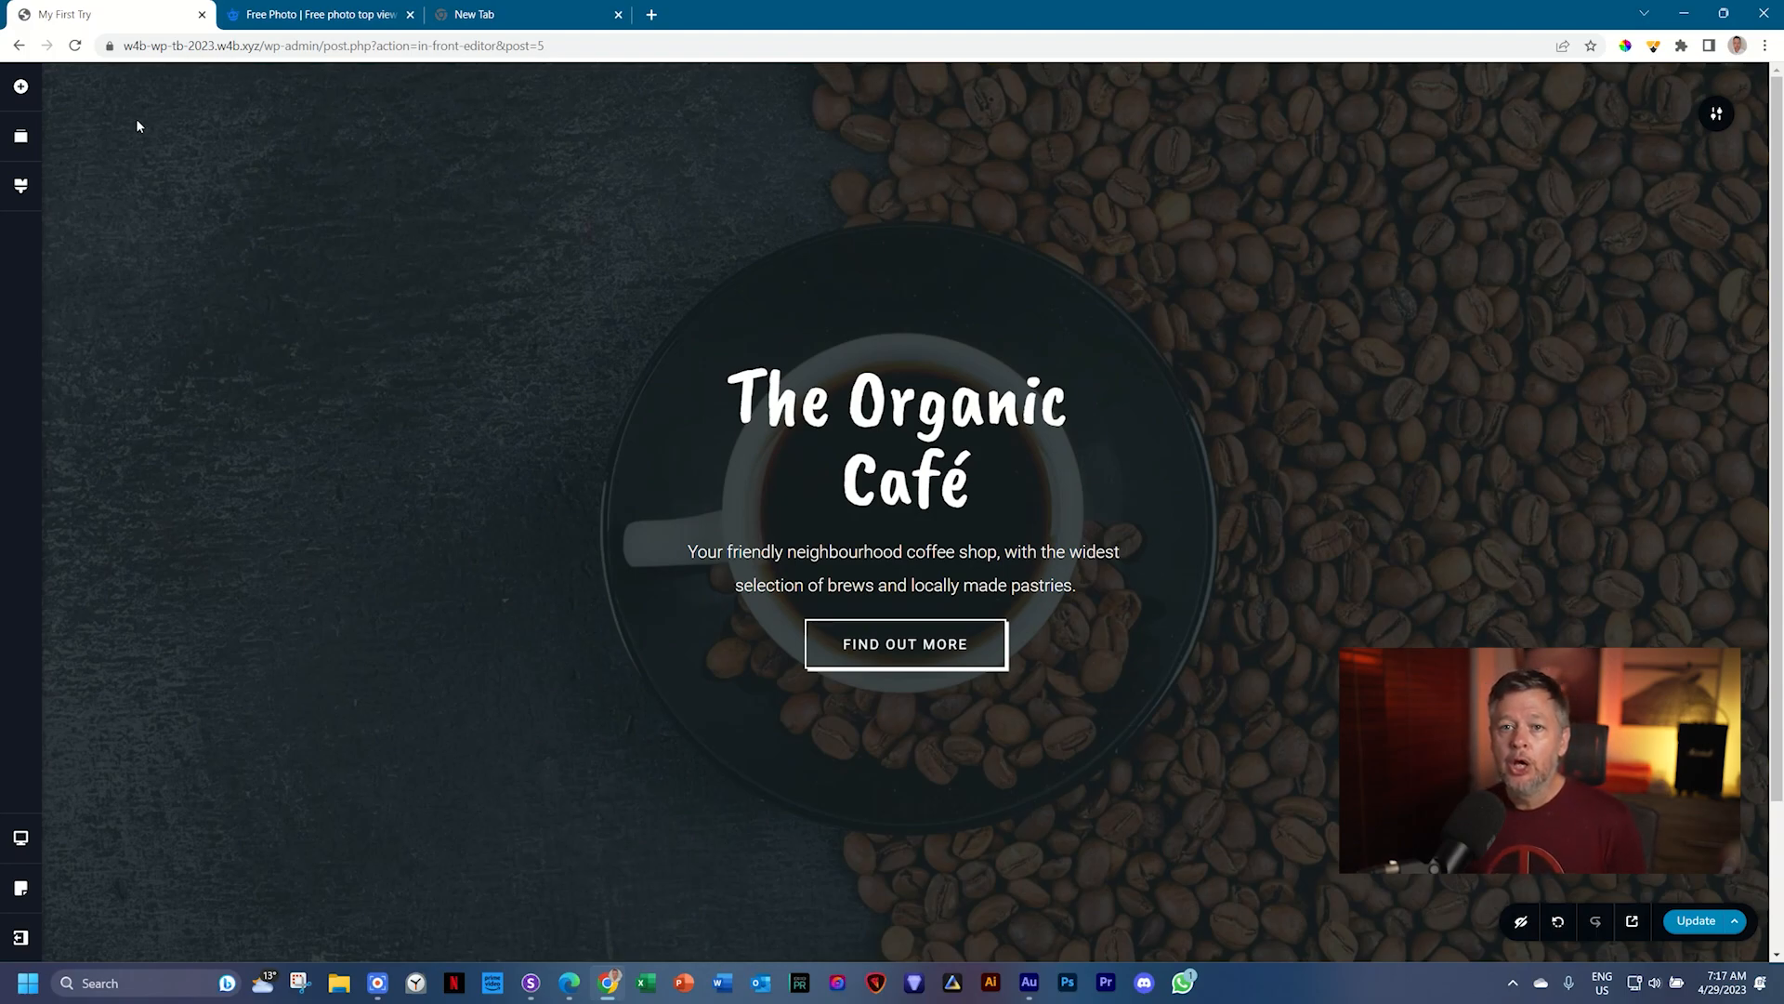
Step: Add a Spacer element between the hero title and tagline and set its height to 35 px
left_click(23, 89)
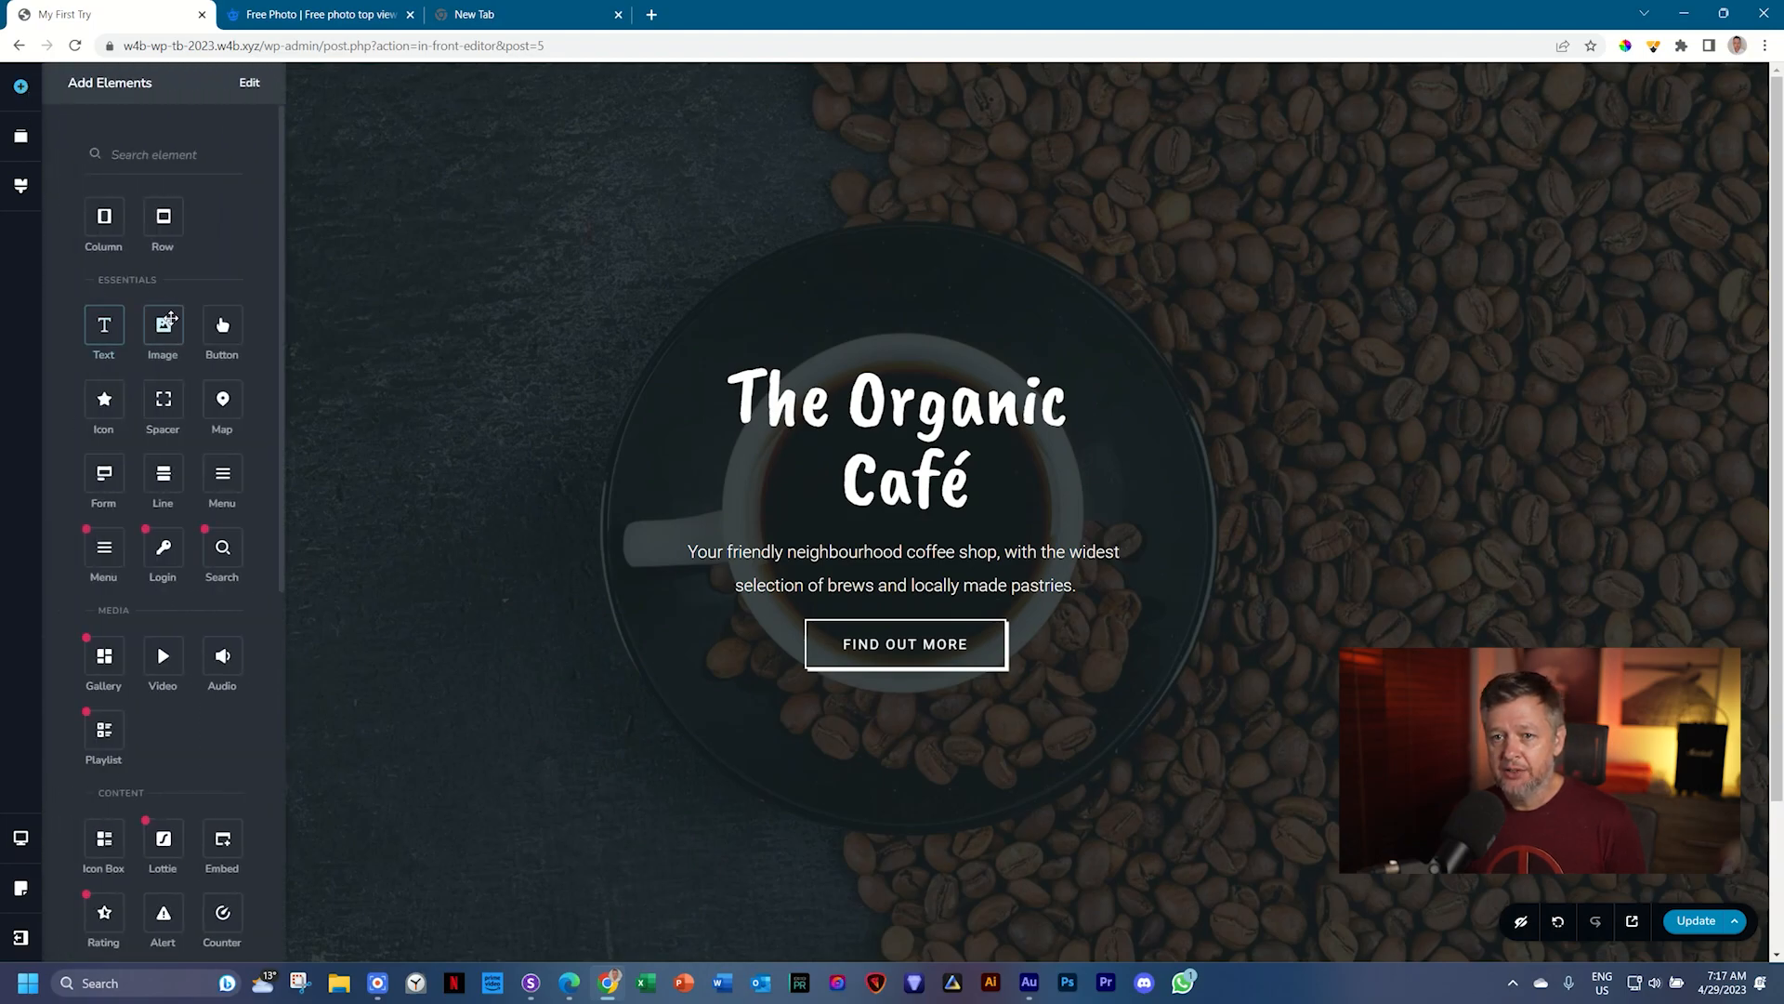
left_click_drag(178, 422, 935, 536)
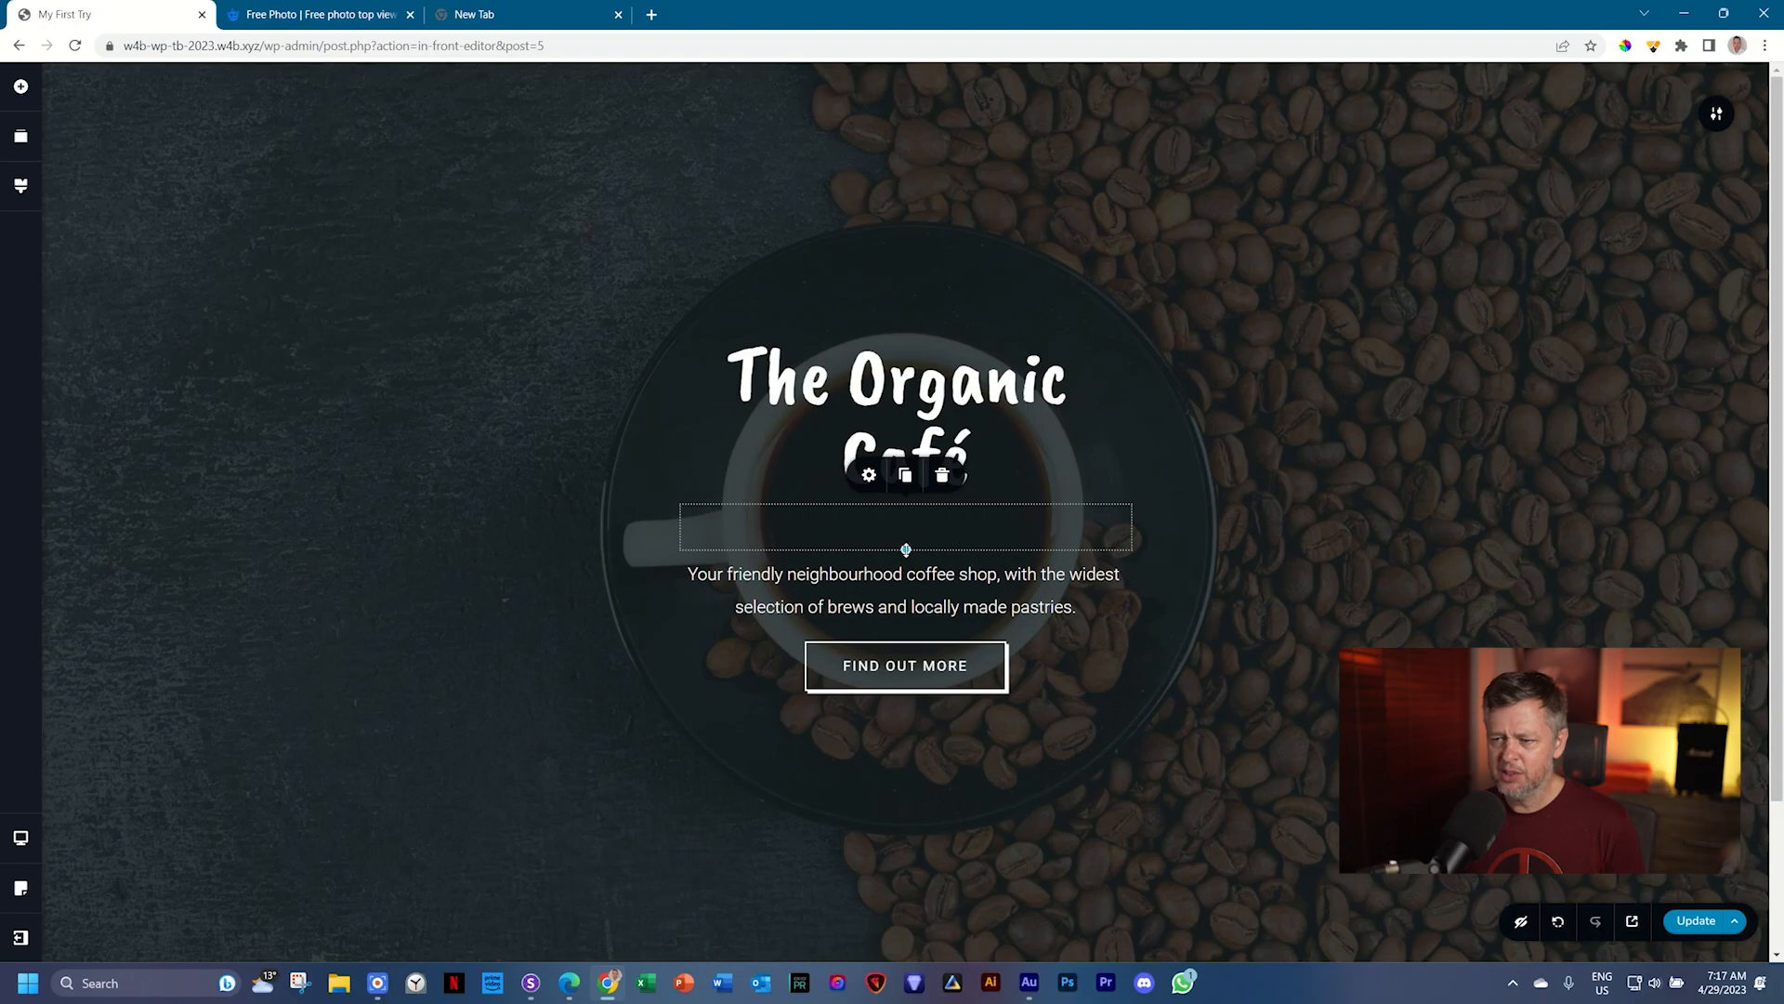
mouse_move(906, 549)
left_mouse_down()
mouse_move(876, 839)
mouse_move(906, 534)
mouse_move(890, 873)
mouse_move(920, 532)
mouse_move(925, 546)
left_mouse_up()
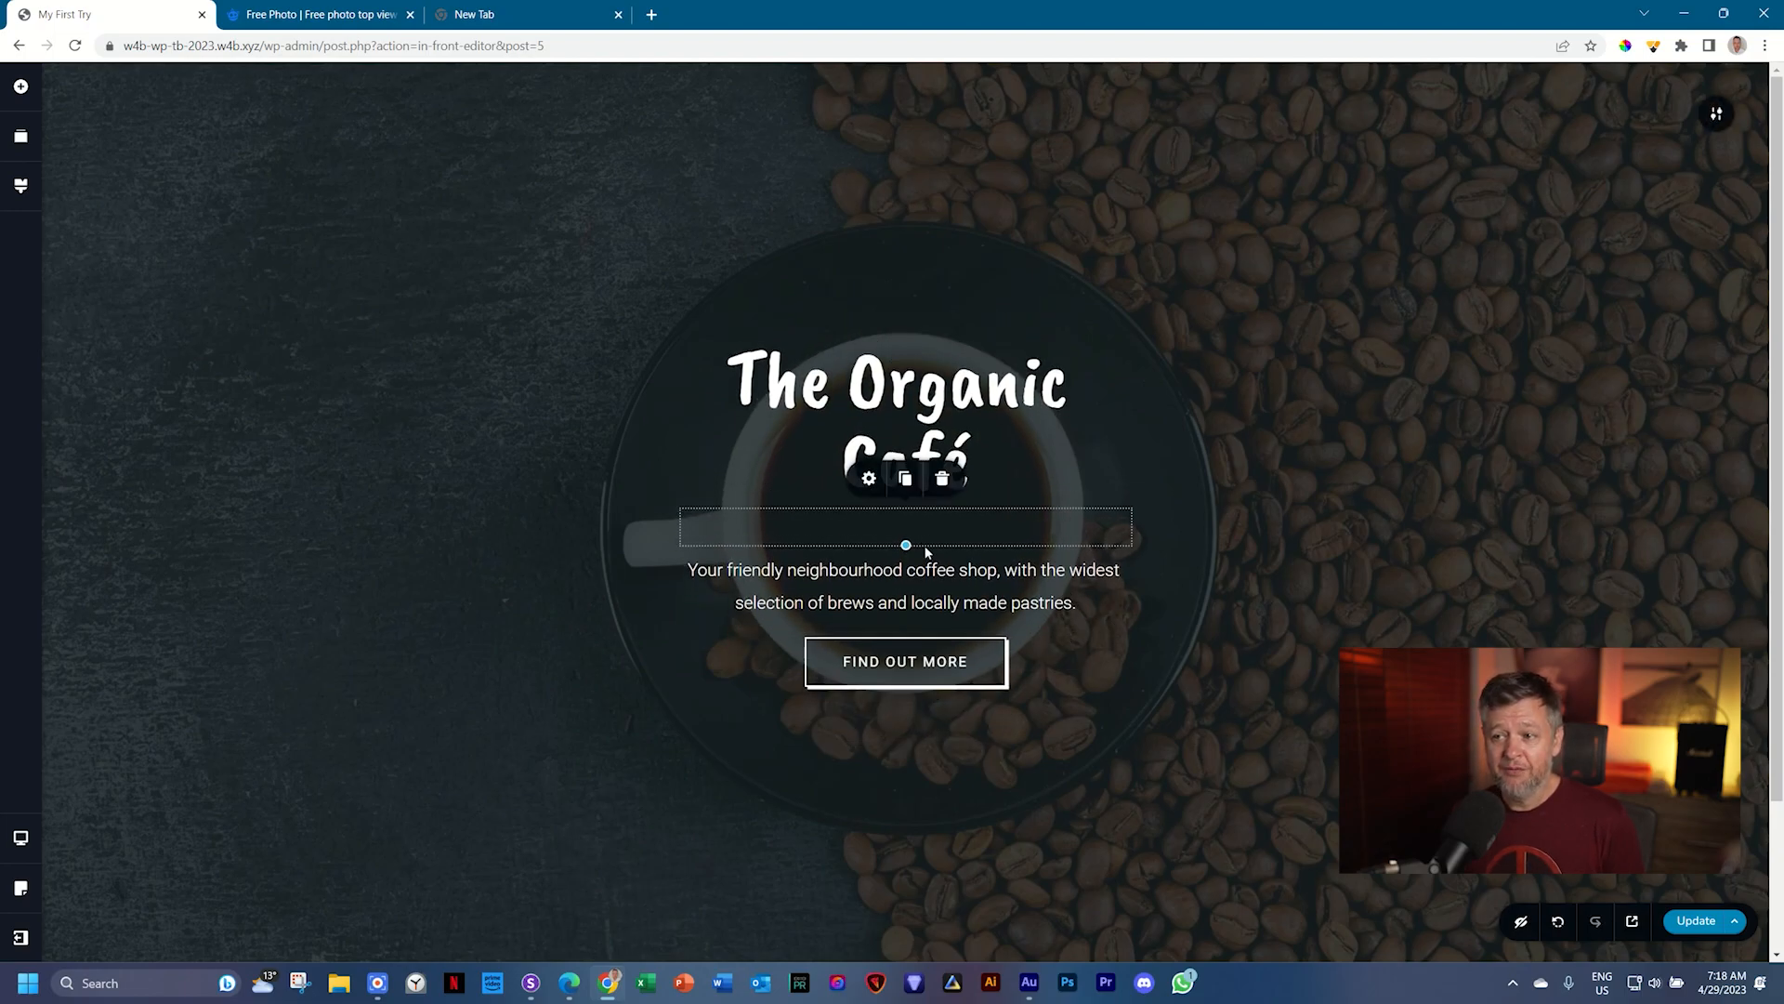
left_click(869, 478)
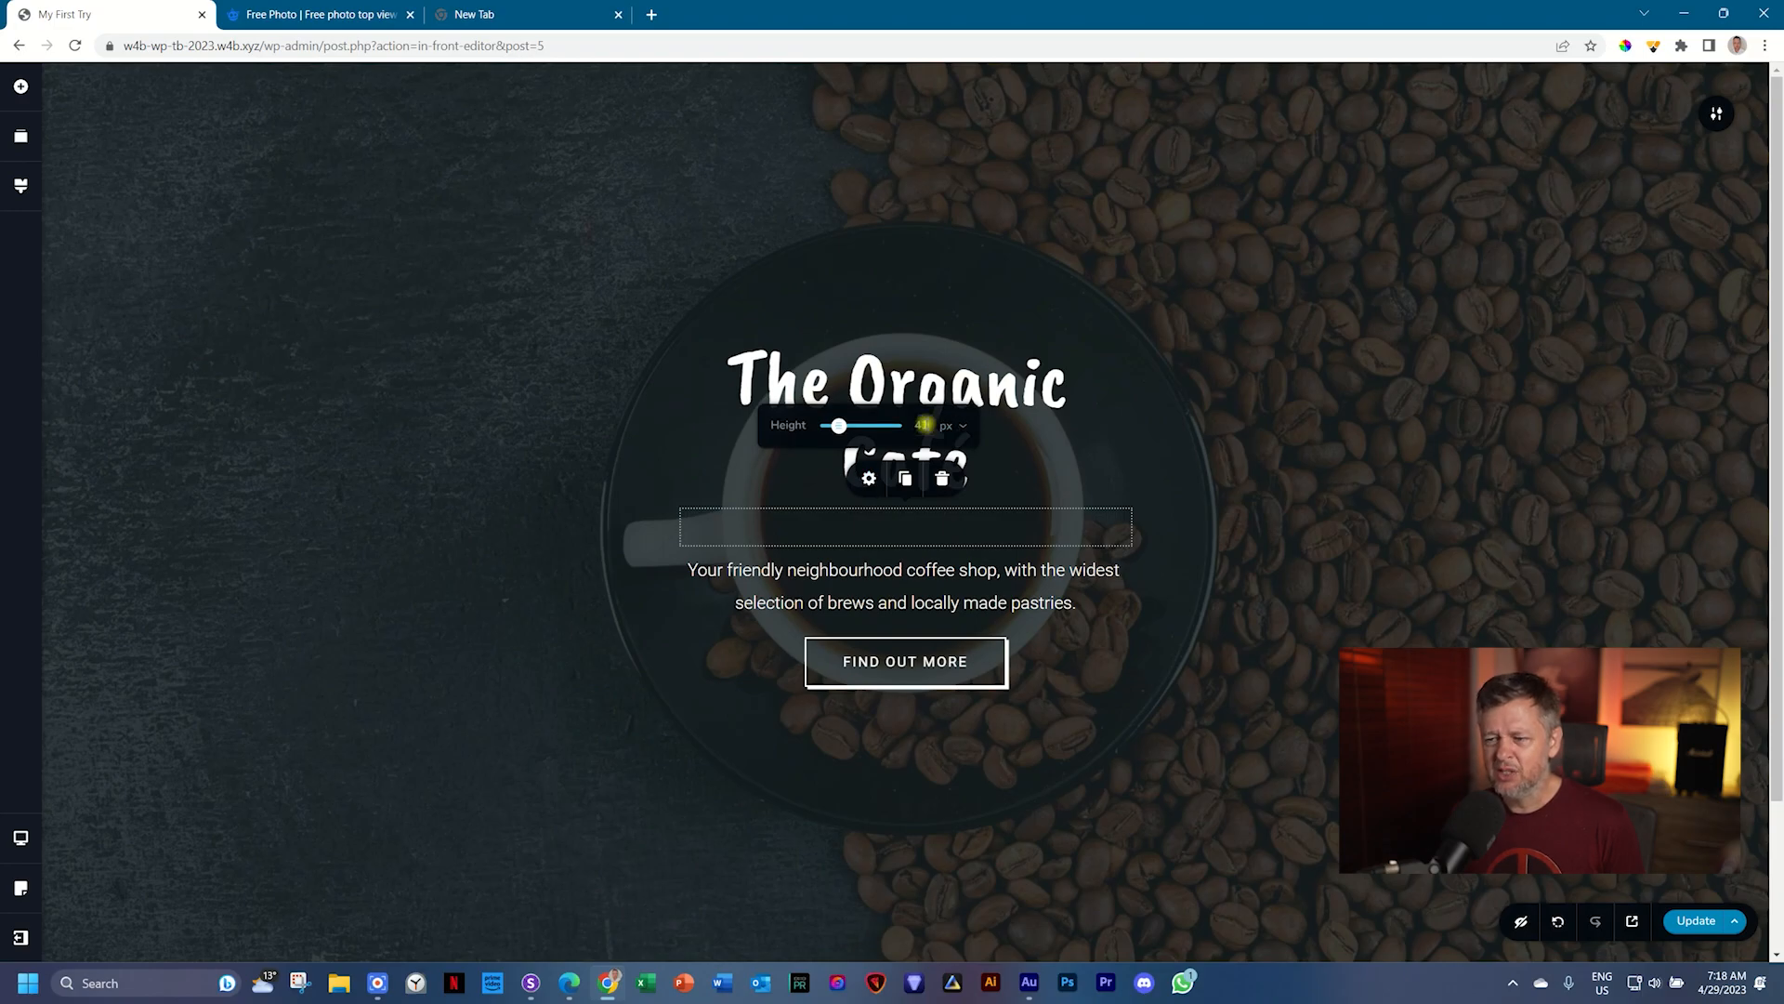
double_click(930, 426)
type("35")
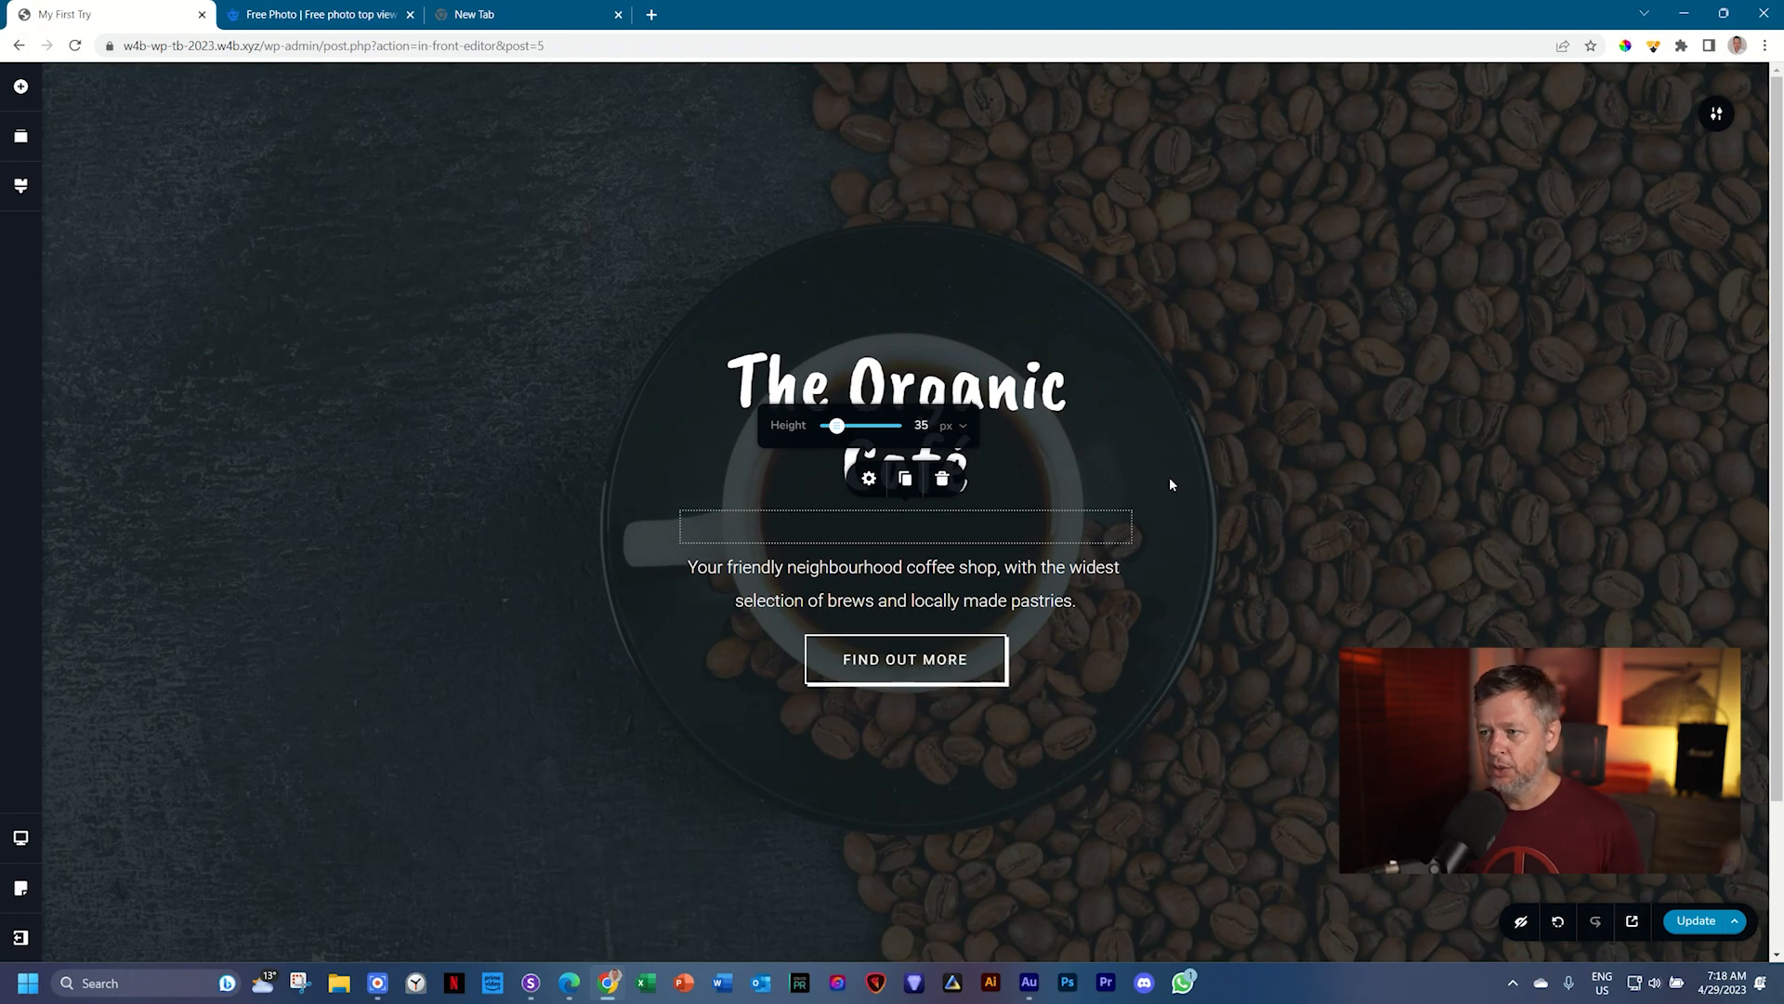
left_click(1431, 455)
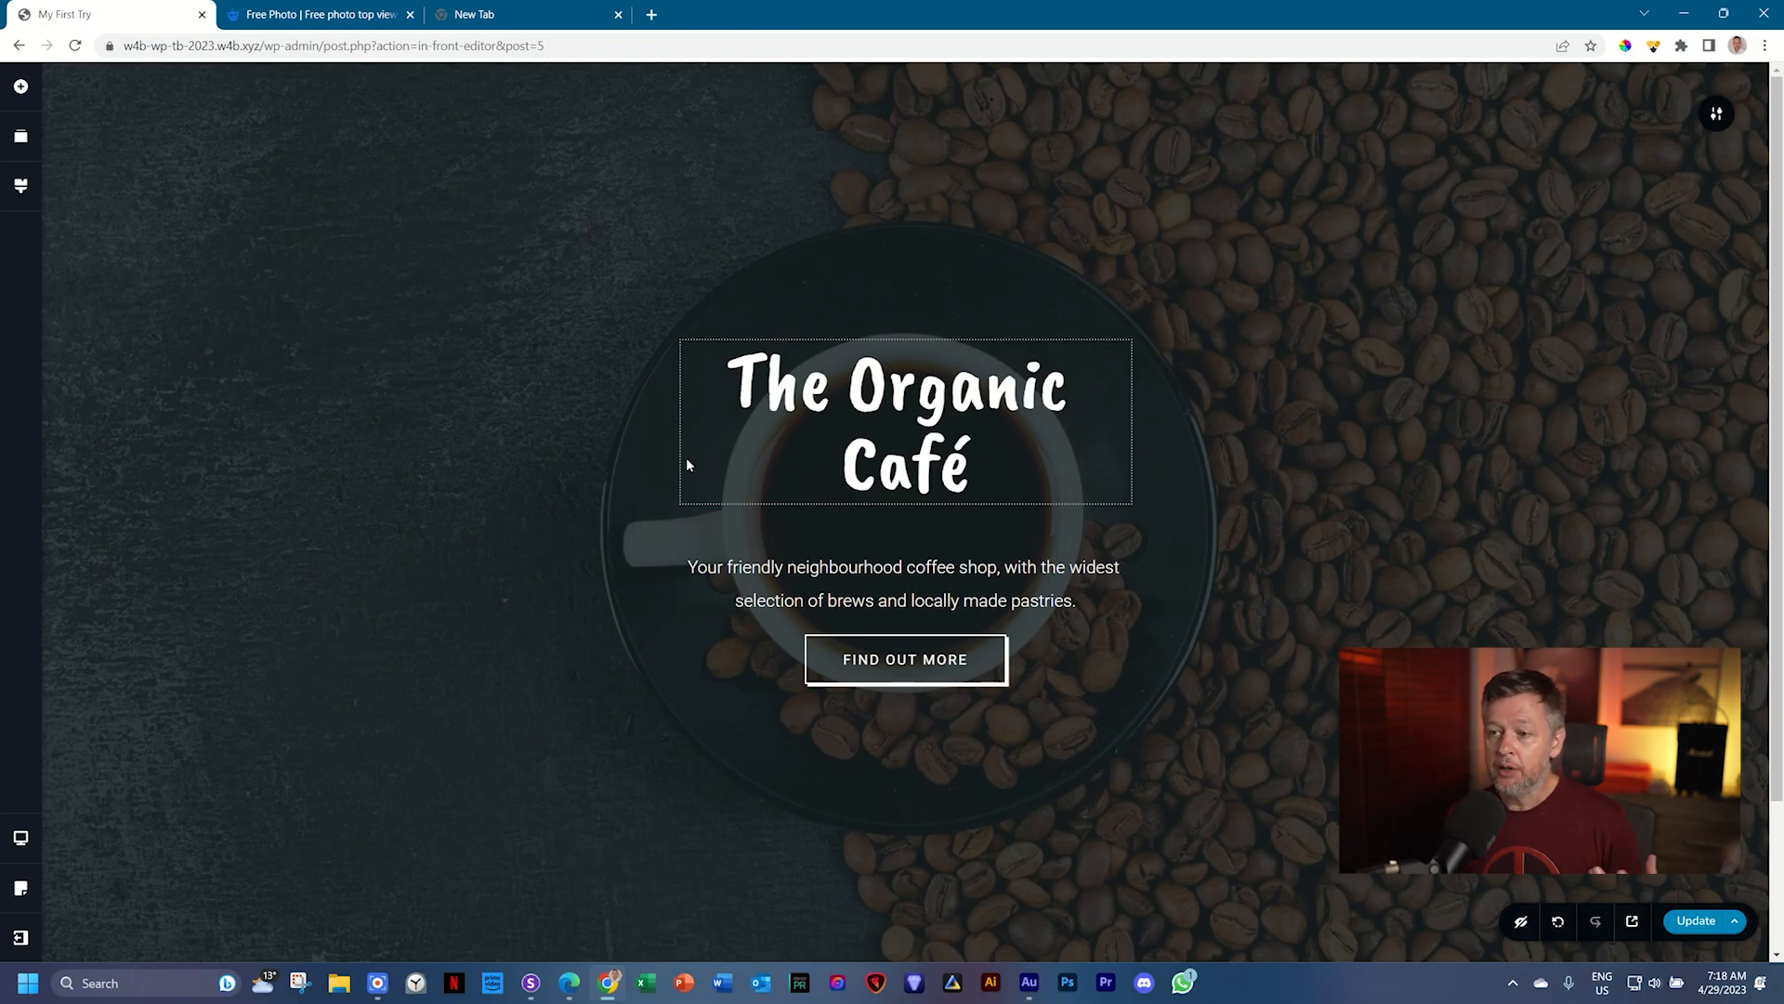
Step: Duplicate the spacer below the hero title and move the copy between the tagline and the Find Out More button
left_click(885, 522)
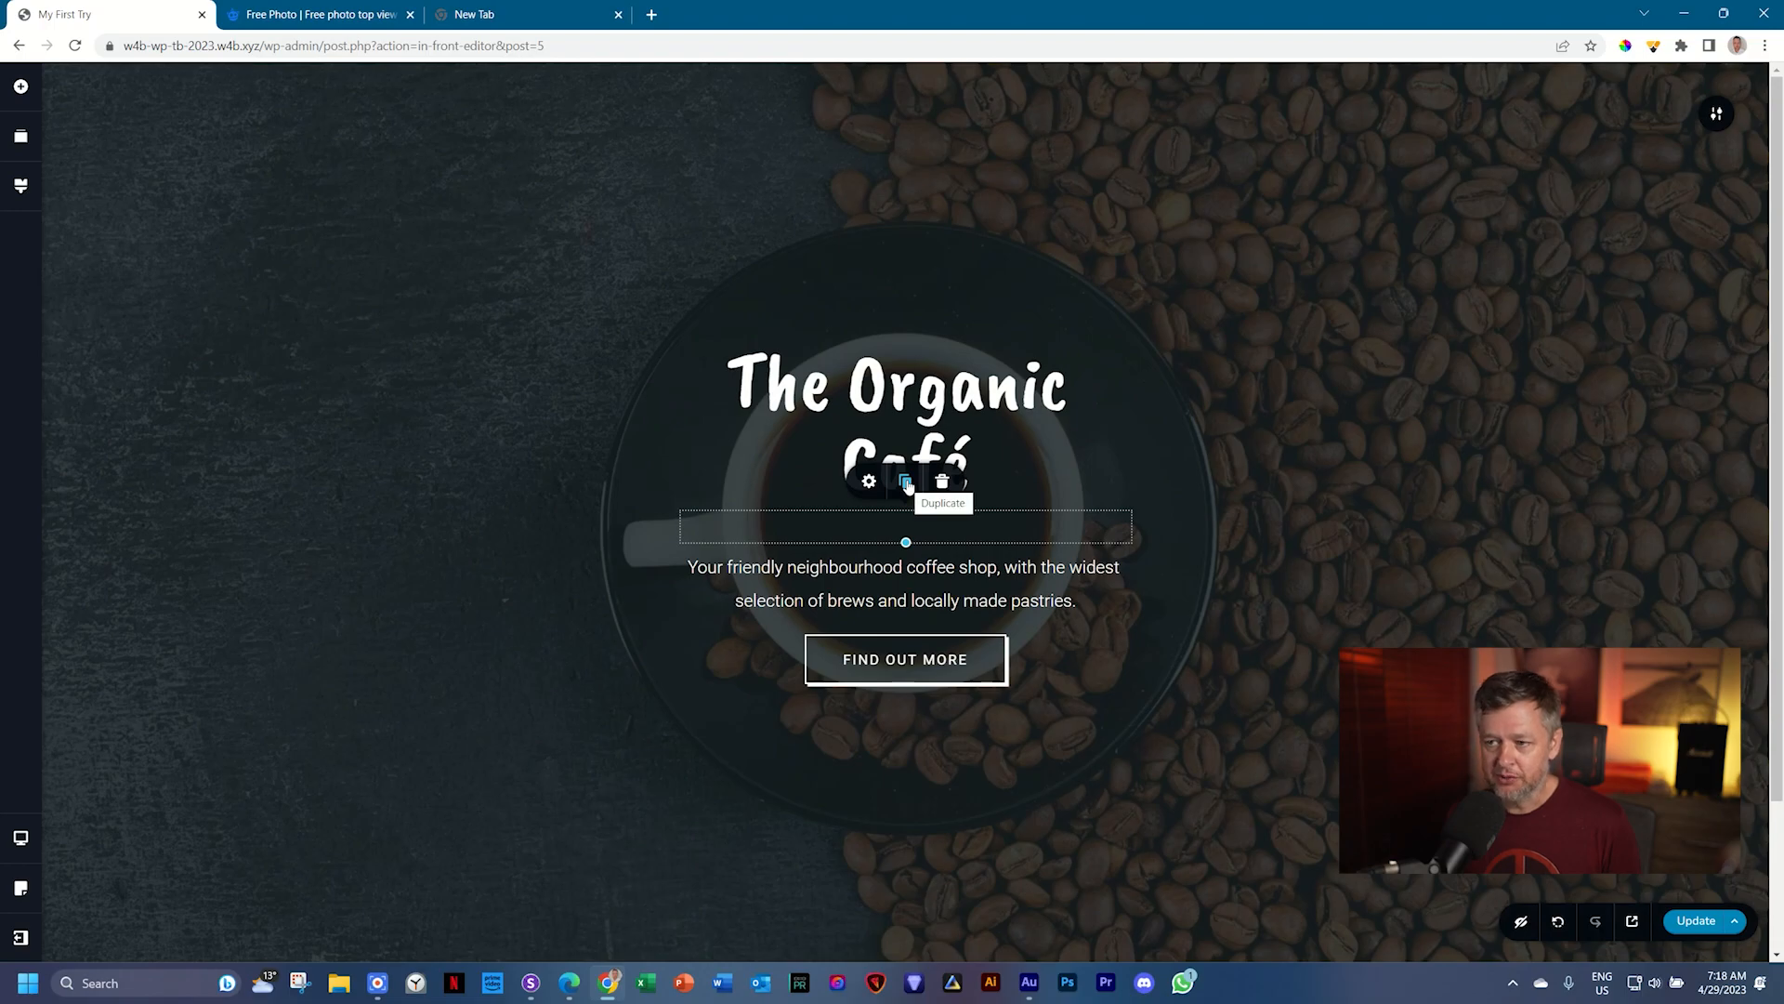
left_click(906, 482)
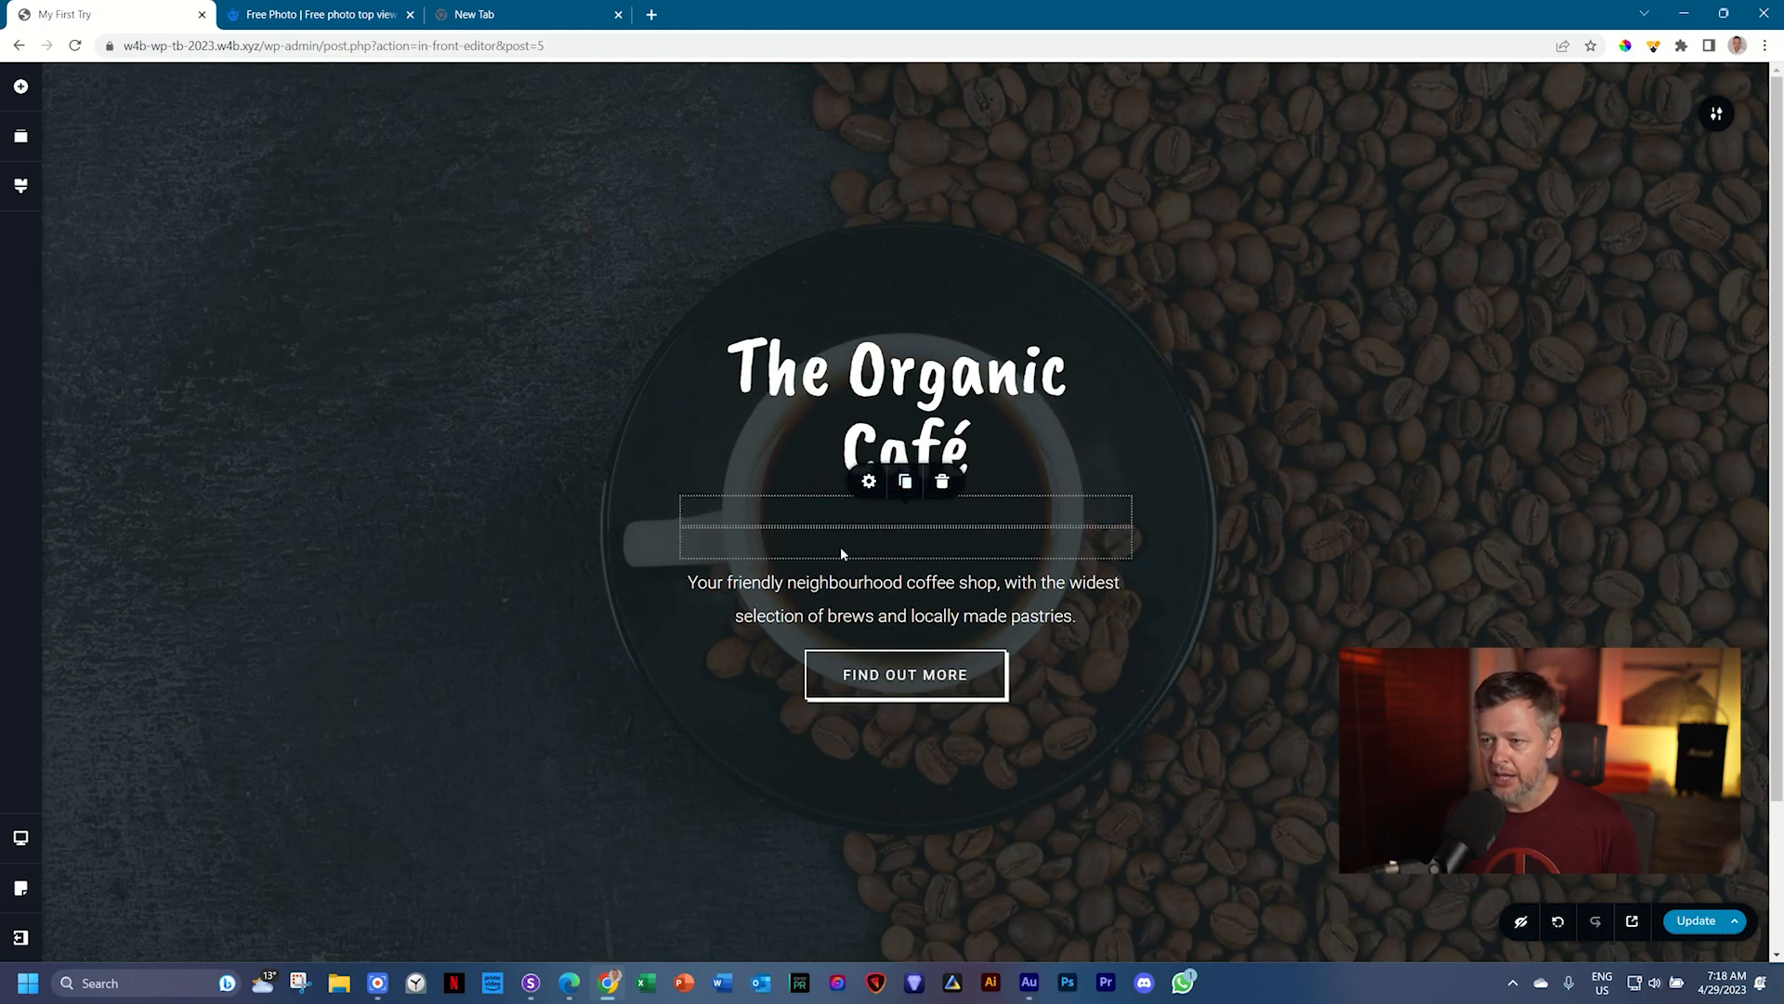
left_click(901, 541)
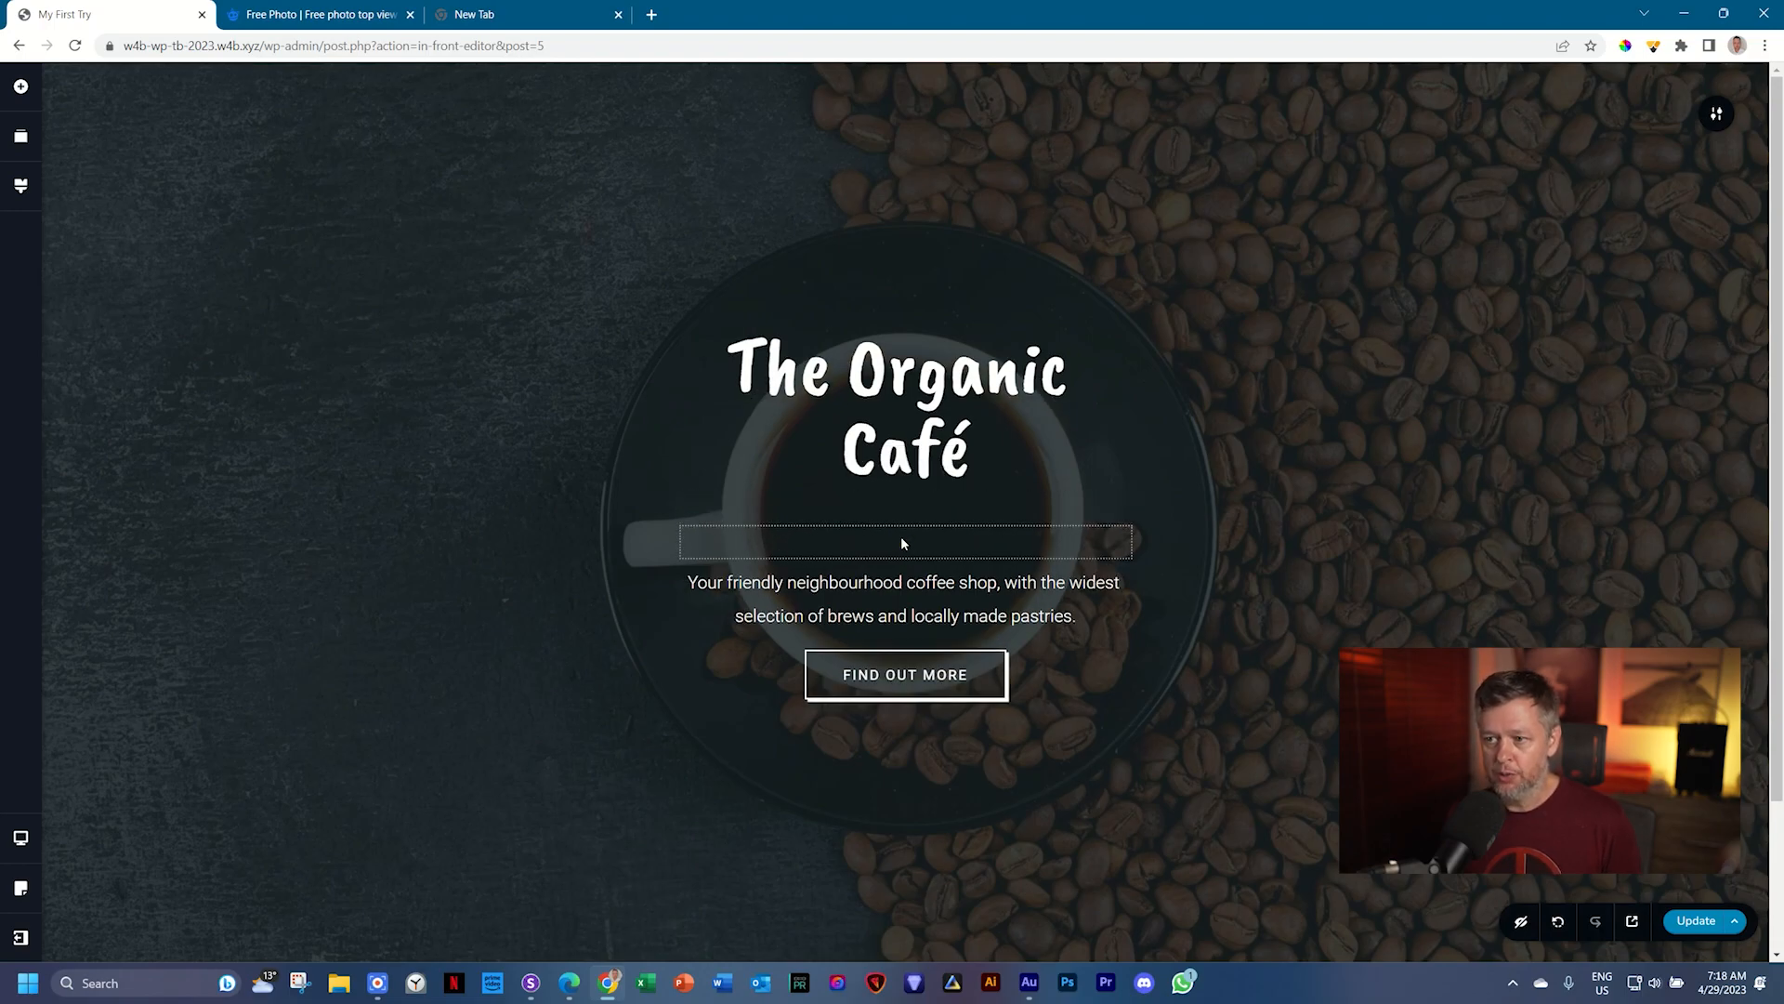
mouse_move(901, 558)
left_mouse_down()
mouse_move(897, 685)
mouse_move(896, 541)
mouse_move(900, 635)
left_mouse_up()
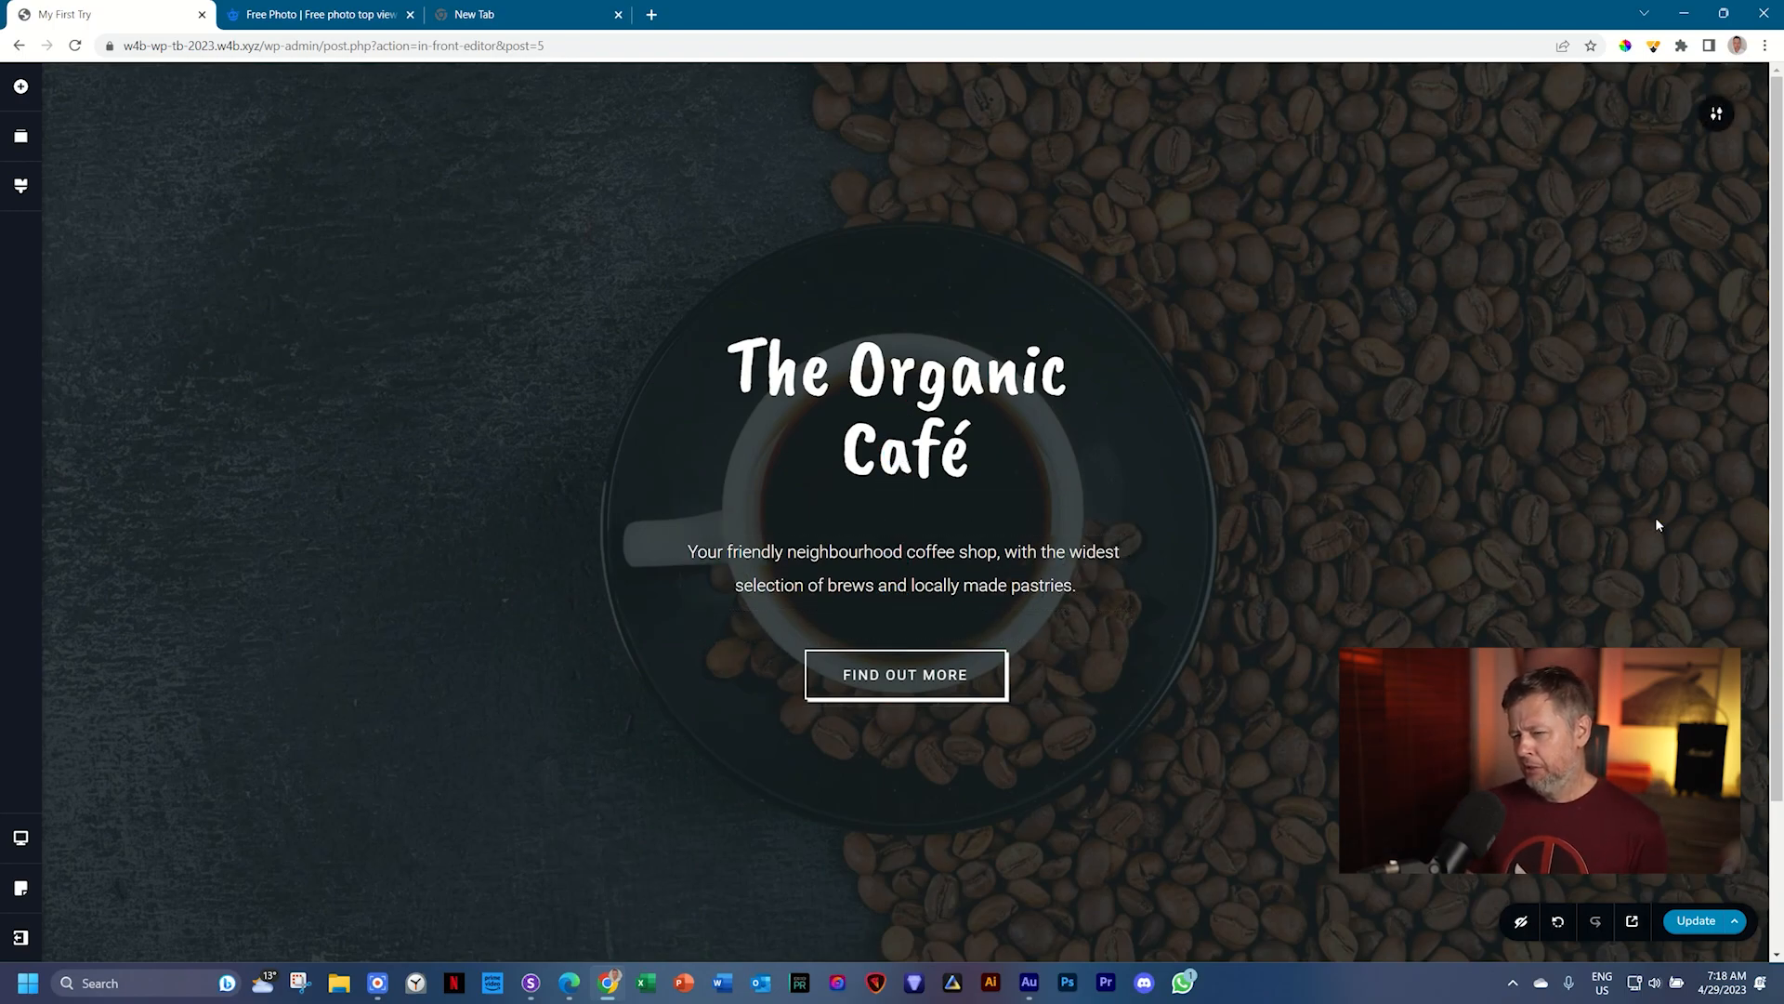
Step: Reduce the height of the spacer between the hero title and the tagline
left_click(920, 515)
left_click_drag(904, 527, 901, 506)
left_click(1578, 467)
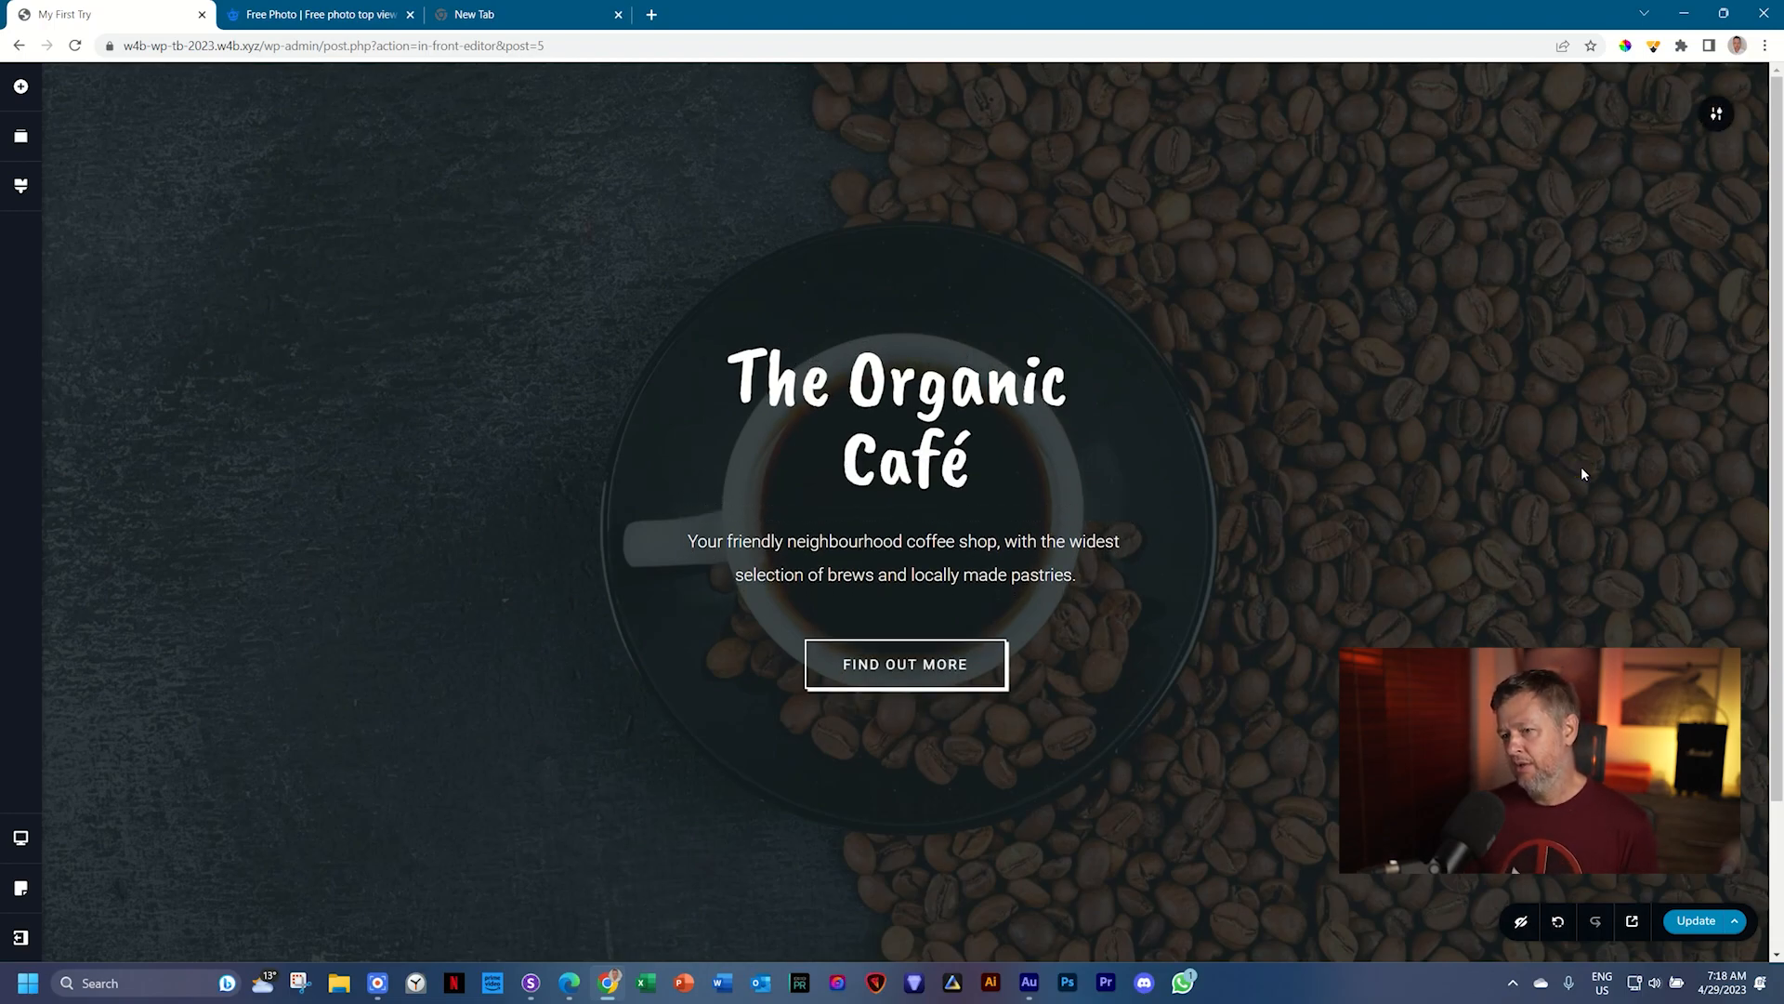
Step: Delete the spacer between the title and tagline, and slightly increase the height of the spacer above the button
left_click(923, 511)
left_click(941, 475)
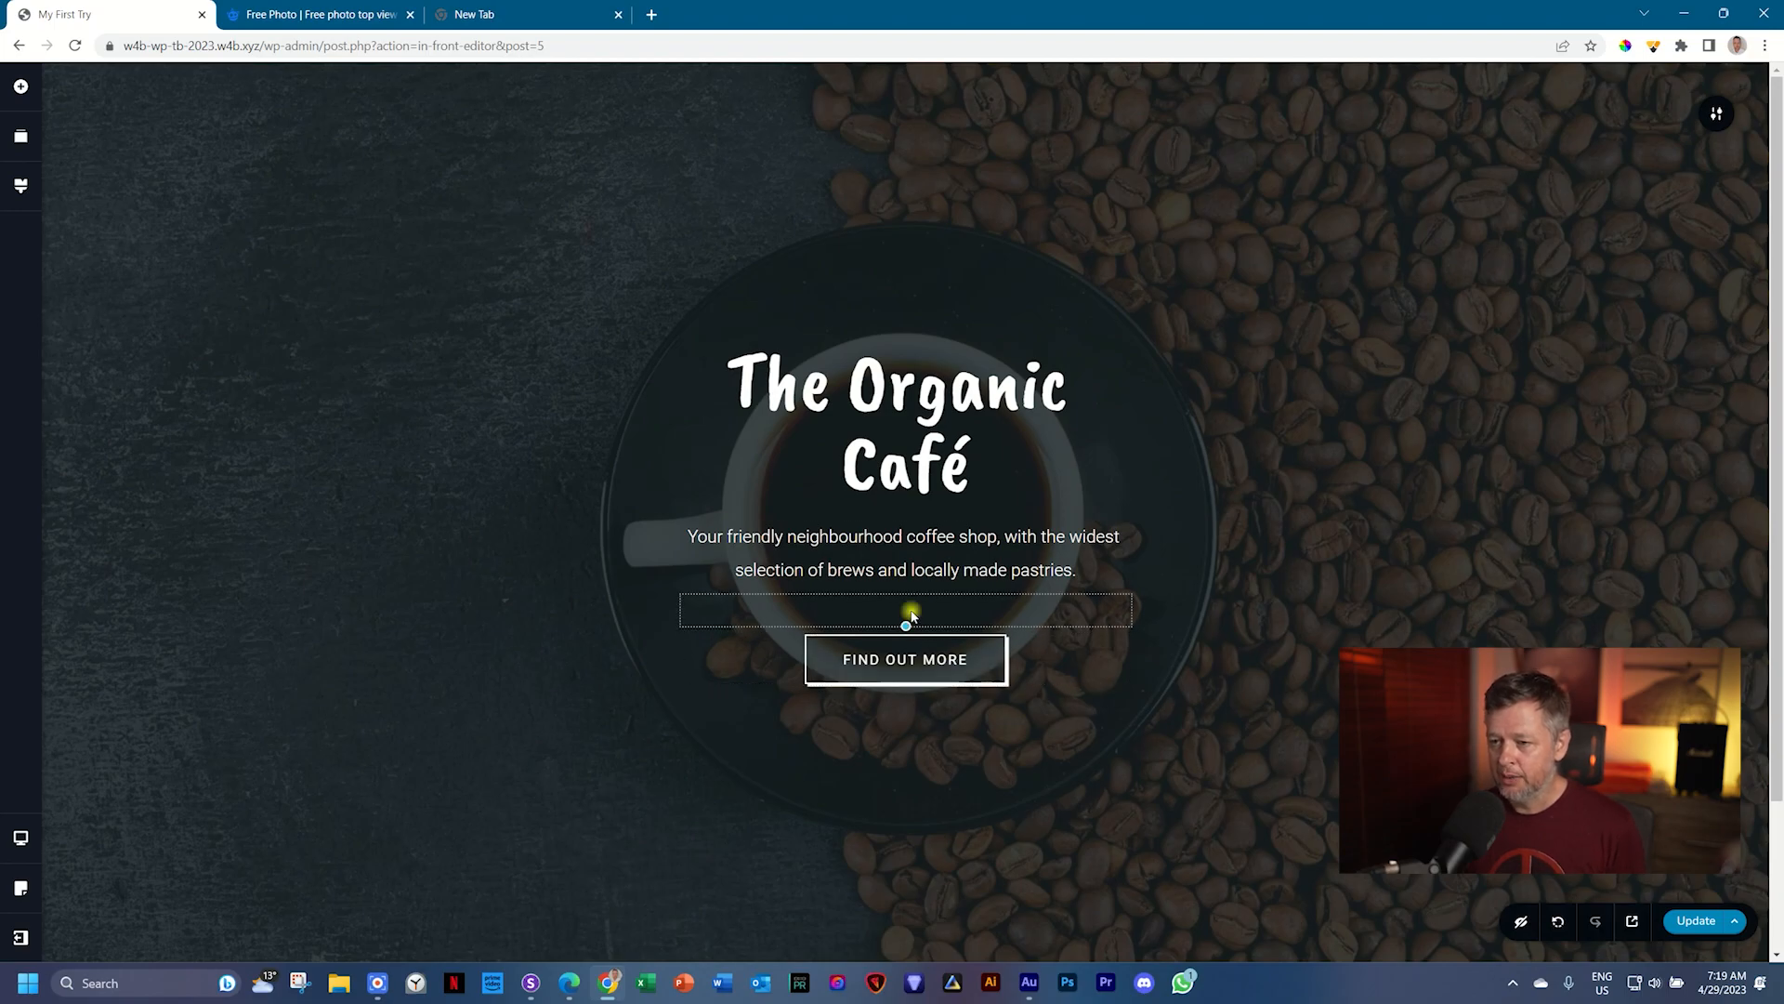
left_click_drag(906, 628, 906, 646)
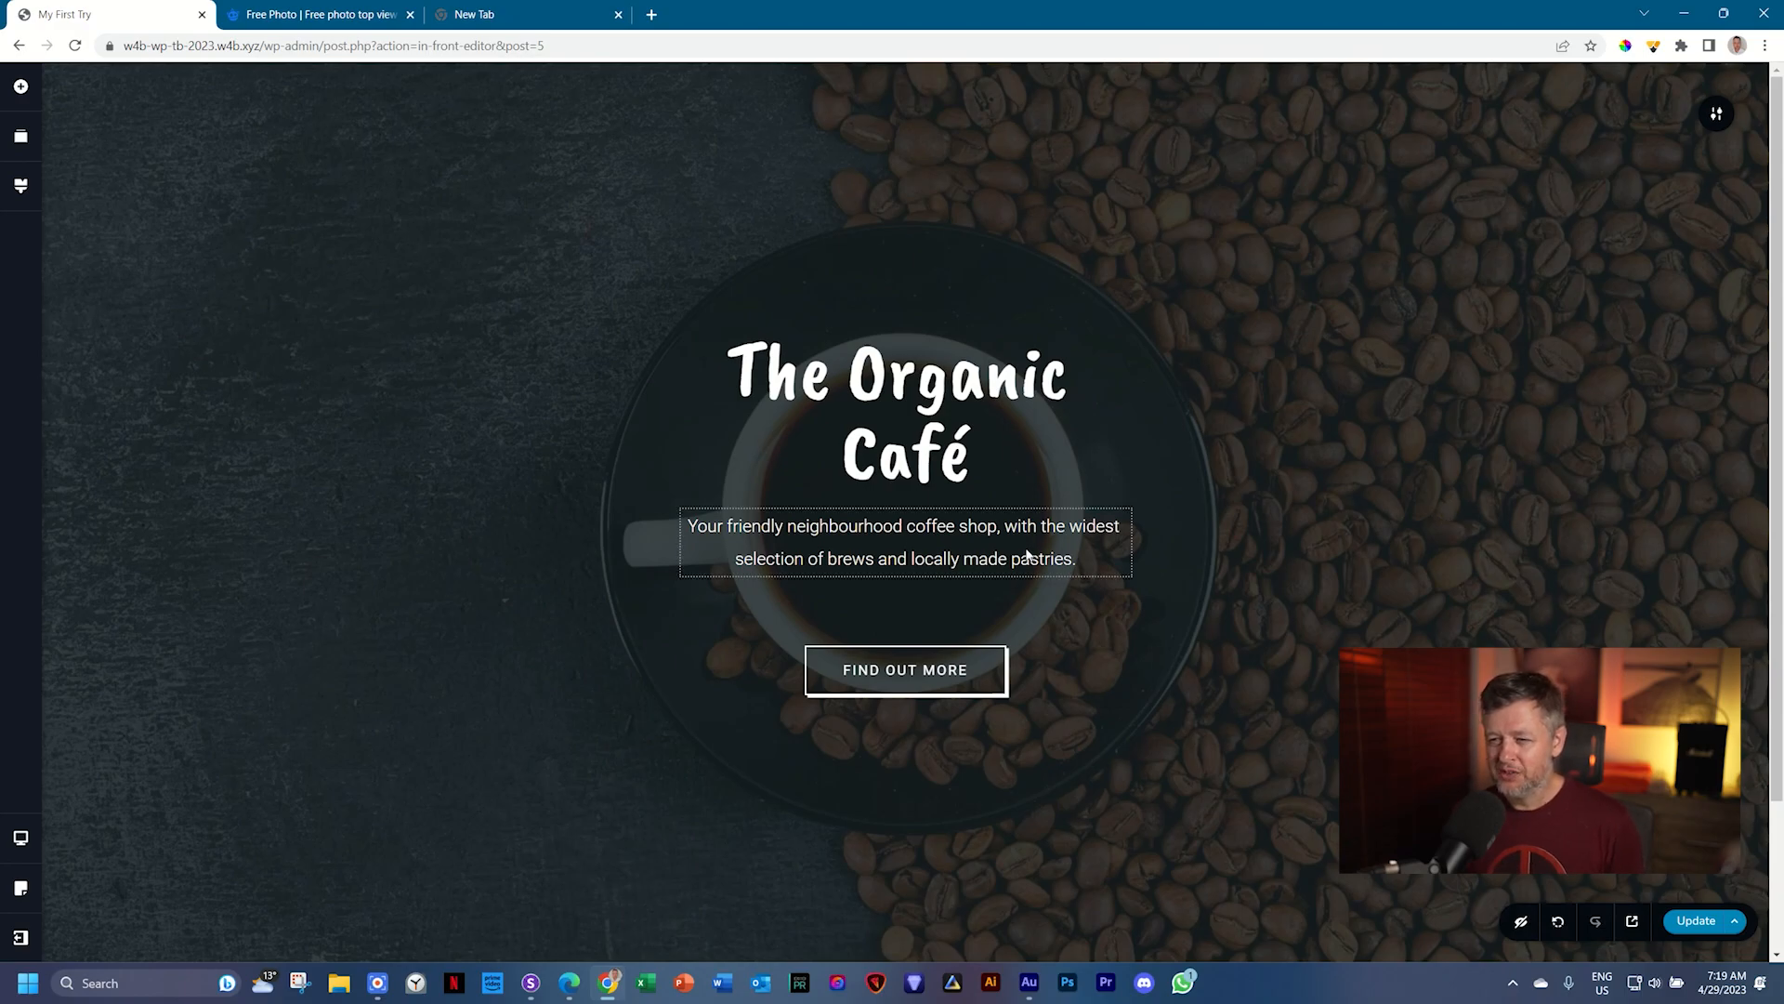
Step: Reduce the line height of the hero tagline text to 1.7
left_click(828, 546)
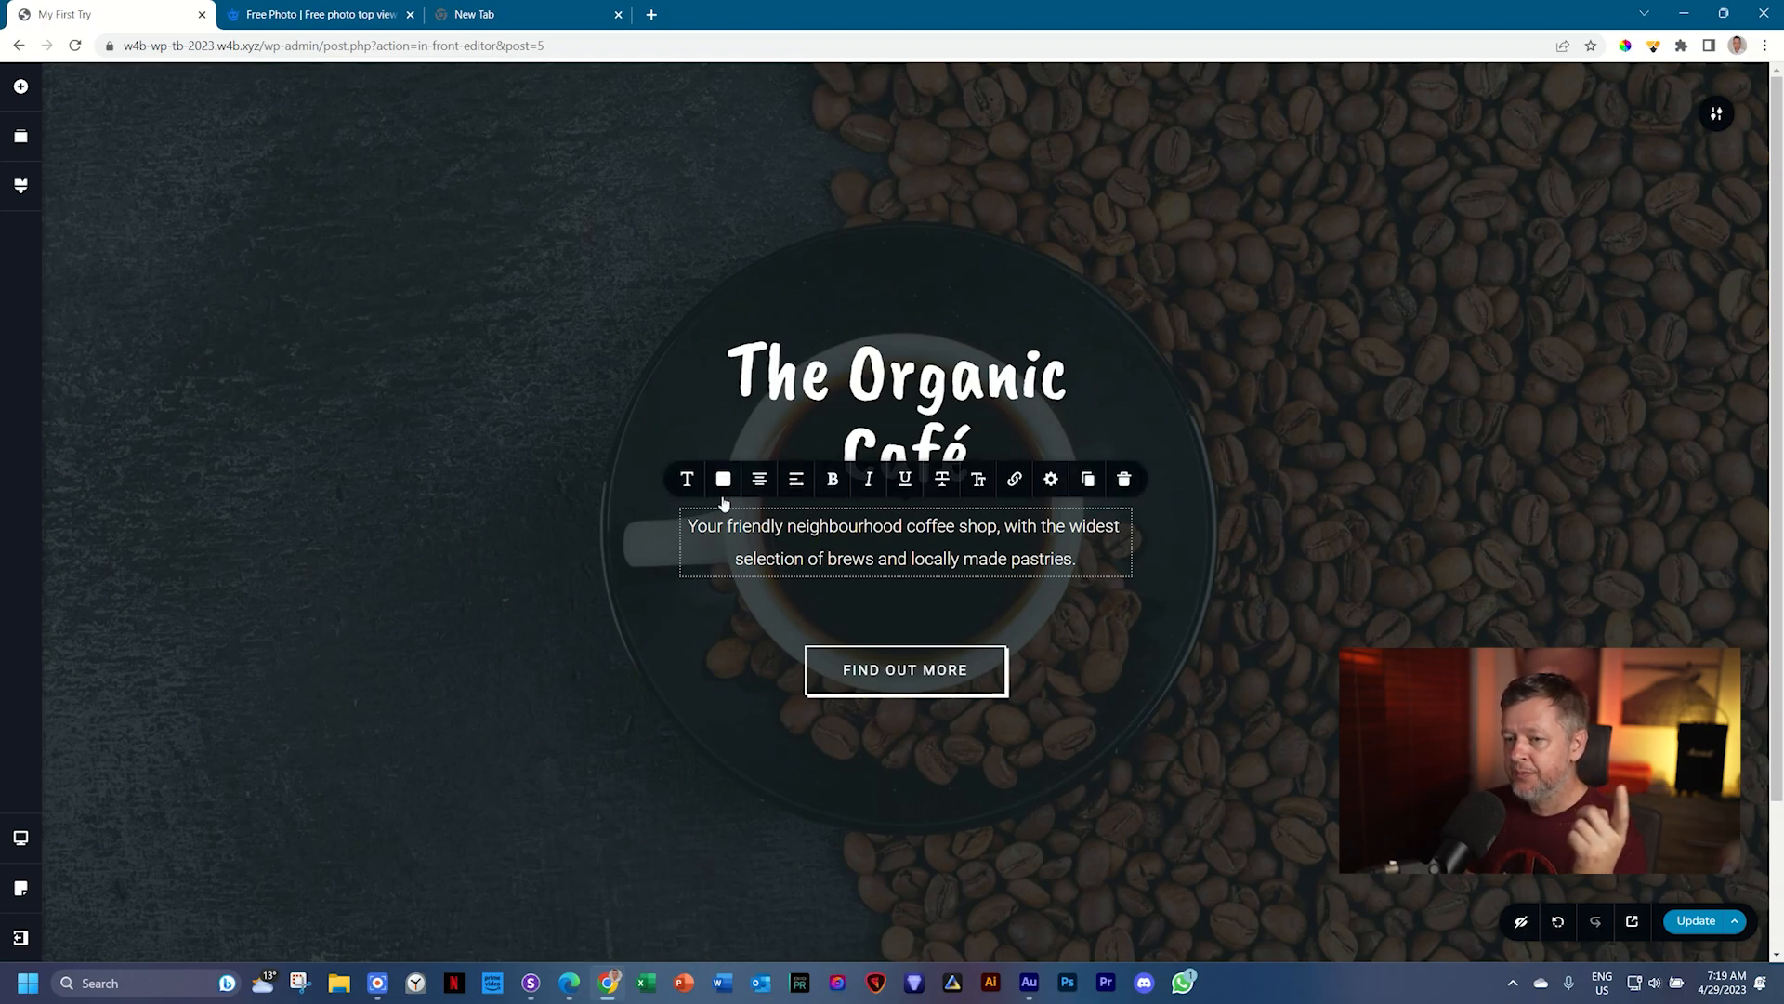
left_click(681, 488)
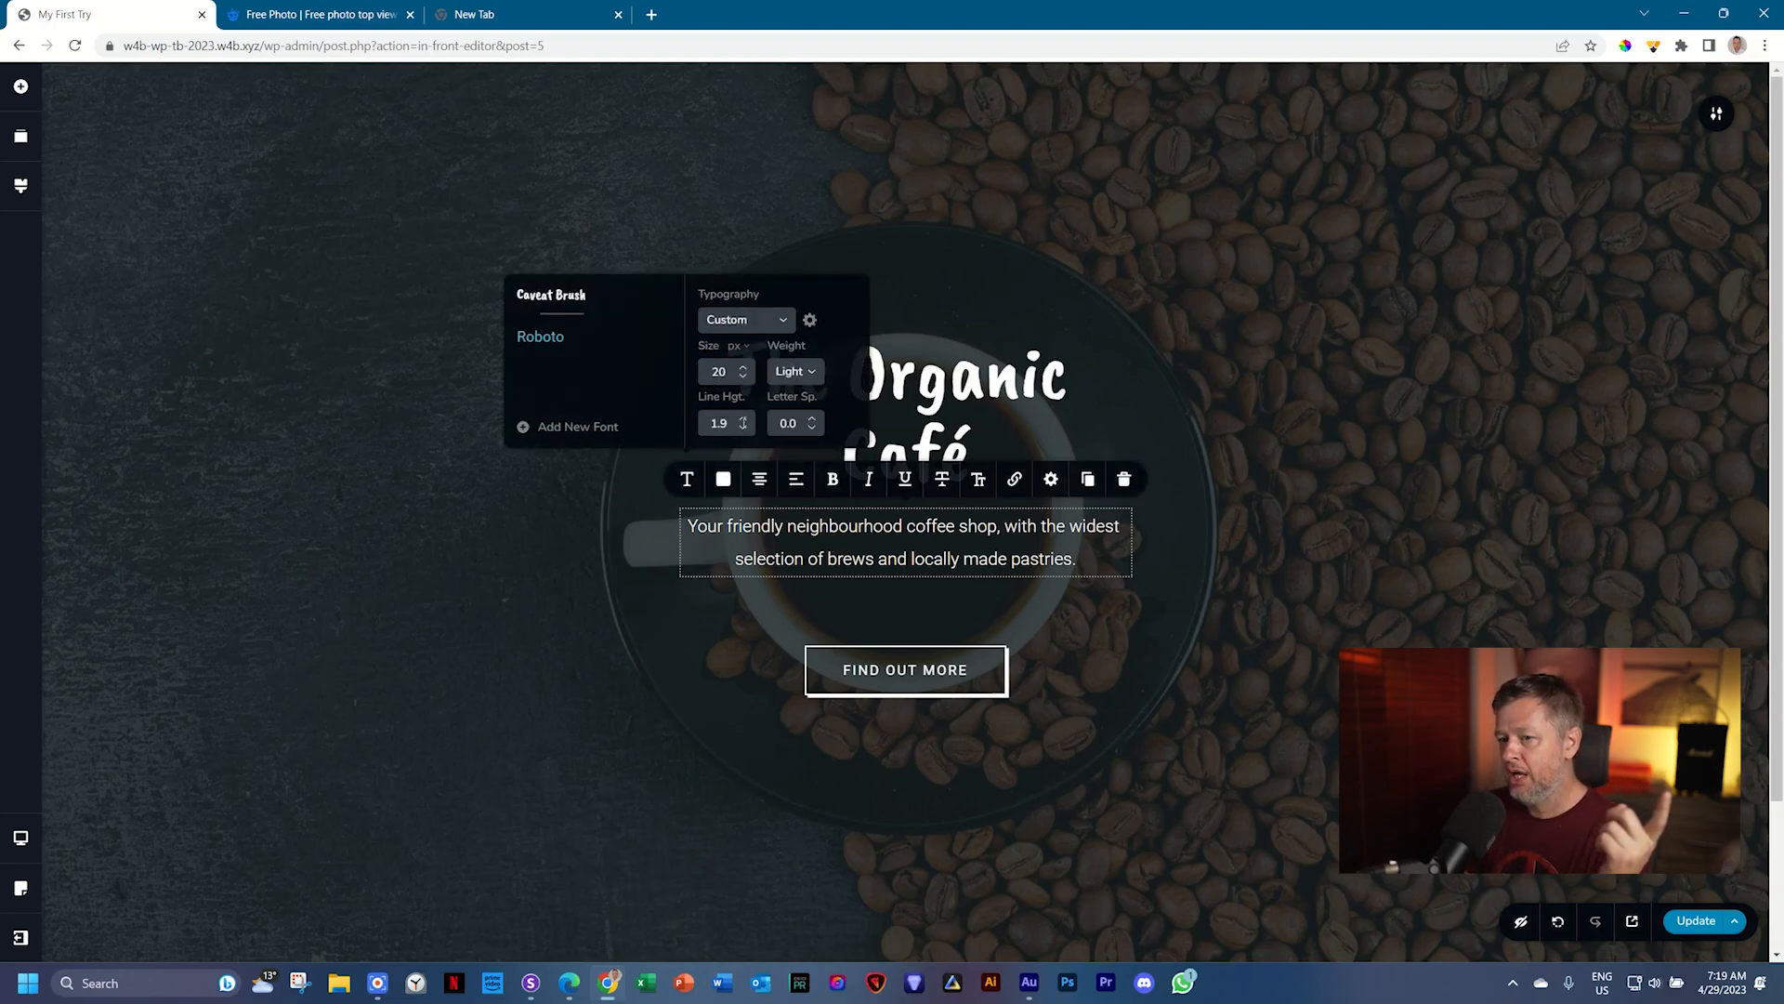
left_click(743, 430)
left_click(743, 430)
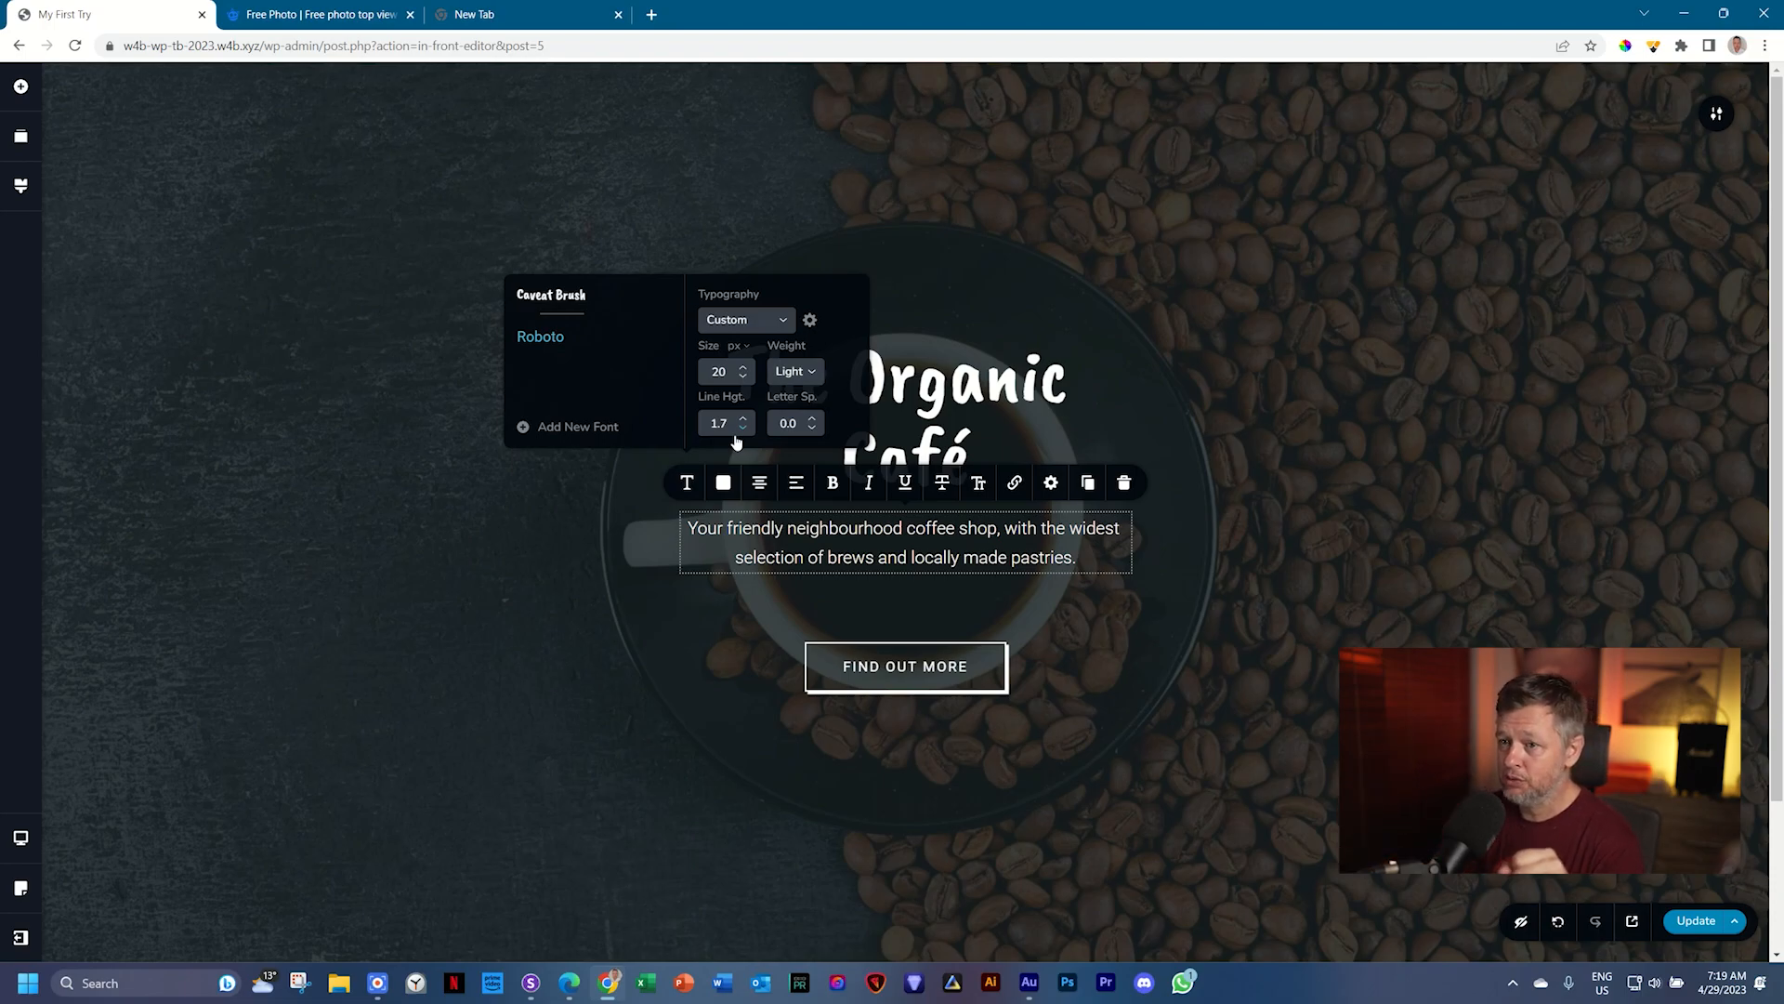
left_click(1512, 445)
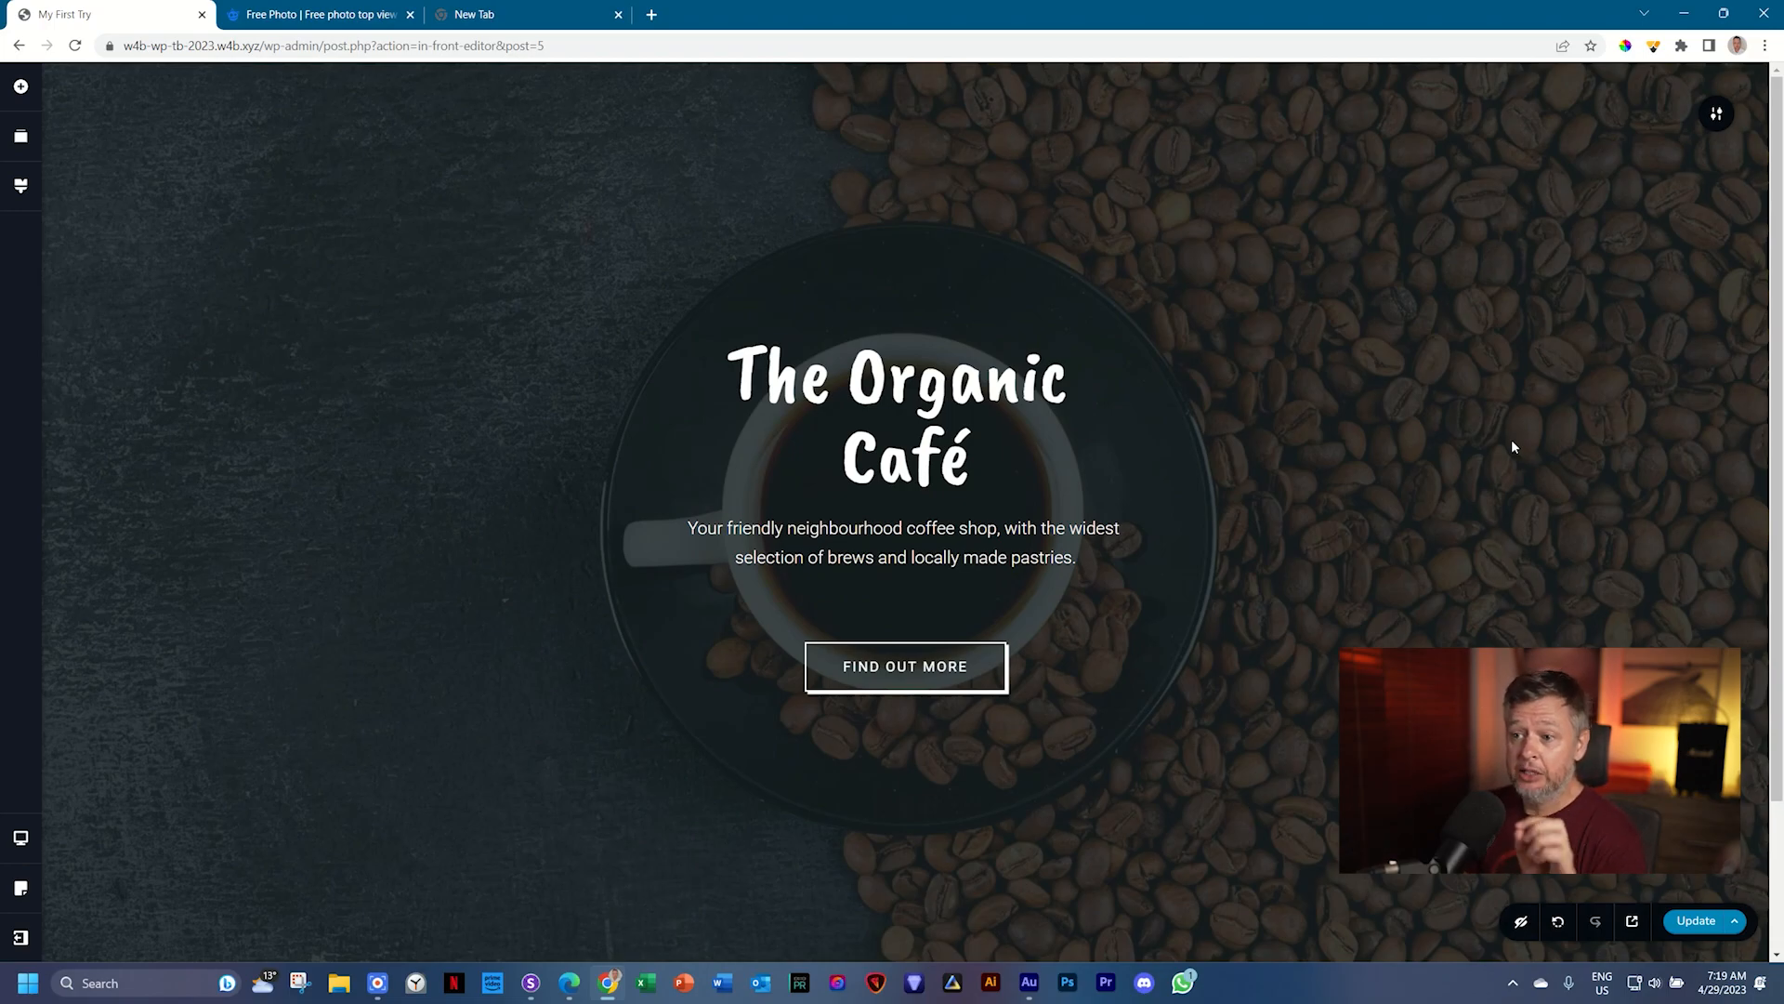
Step: Apply a Slide entrance effect with the Up direction to the Find Out More button
left_click(937, 667)
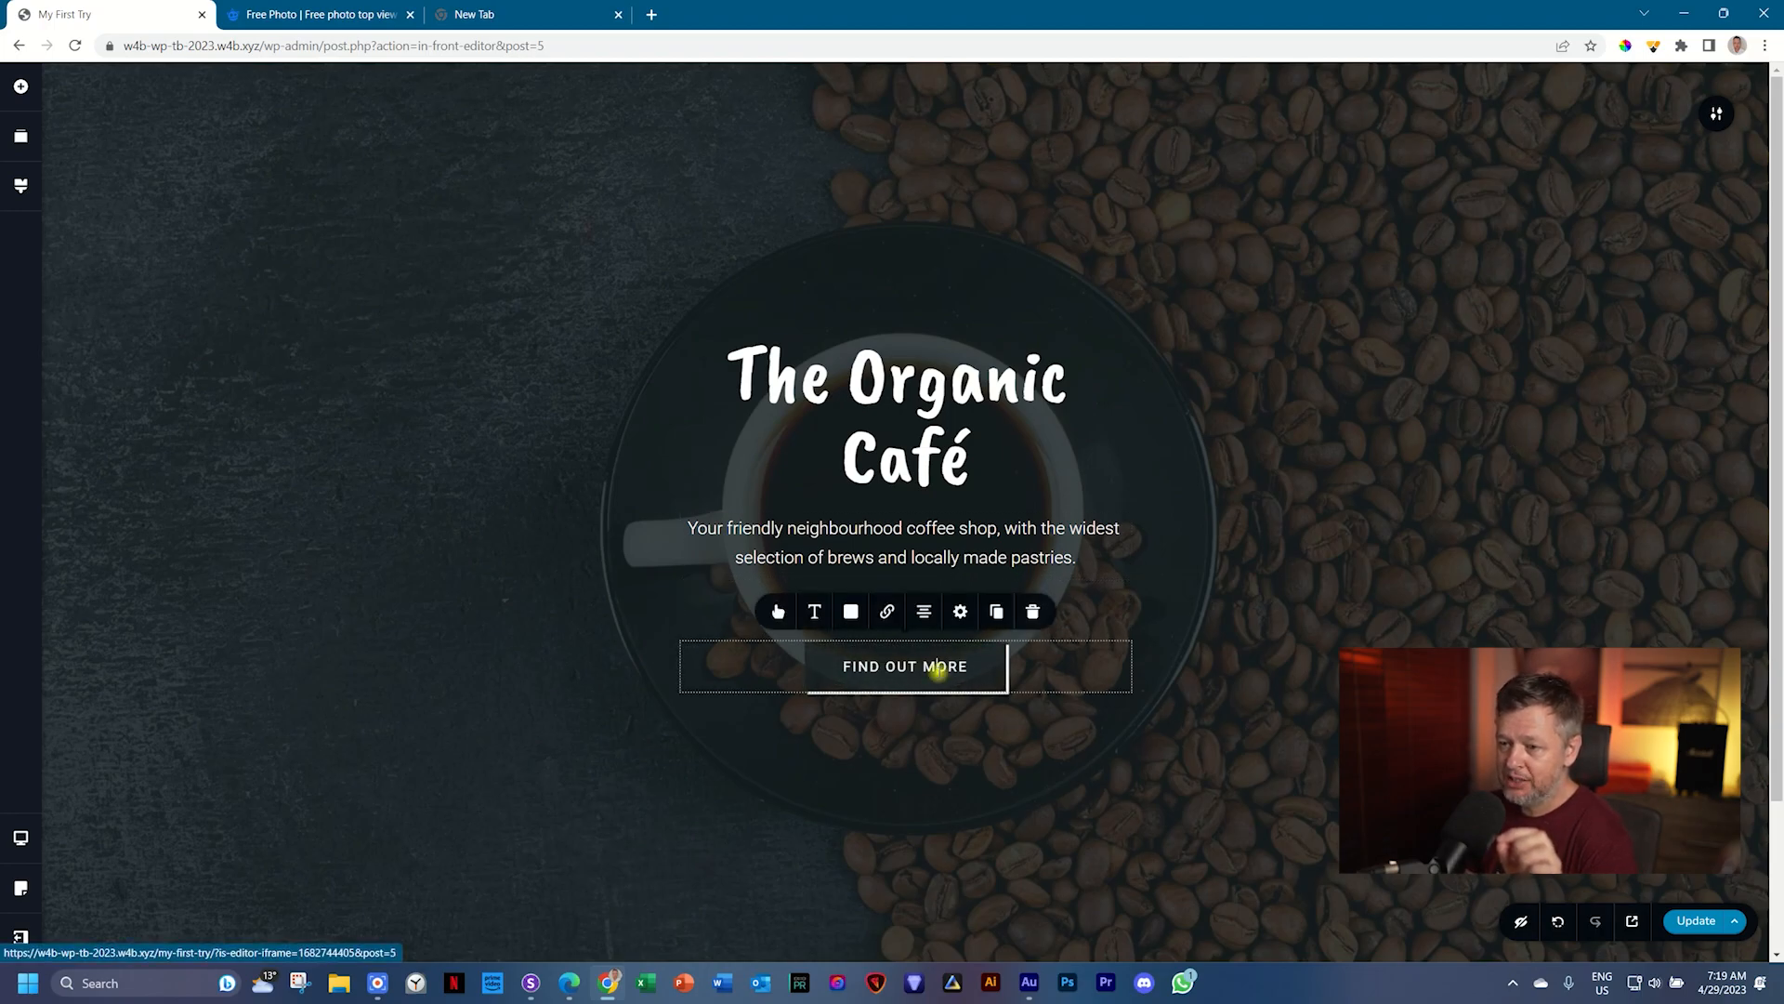
left_click(960, 611)
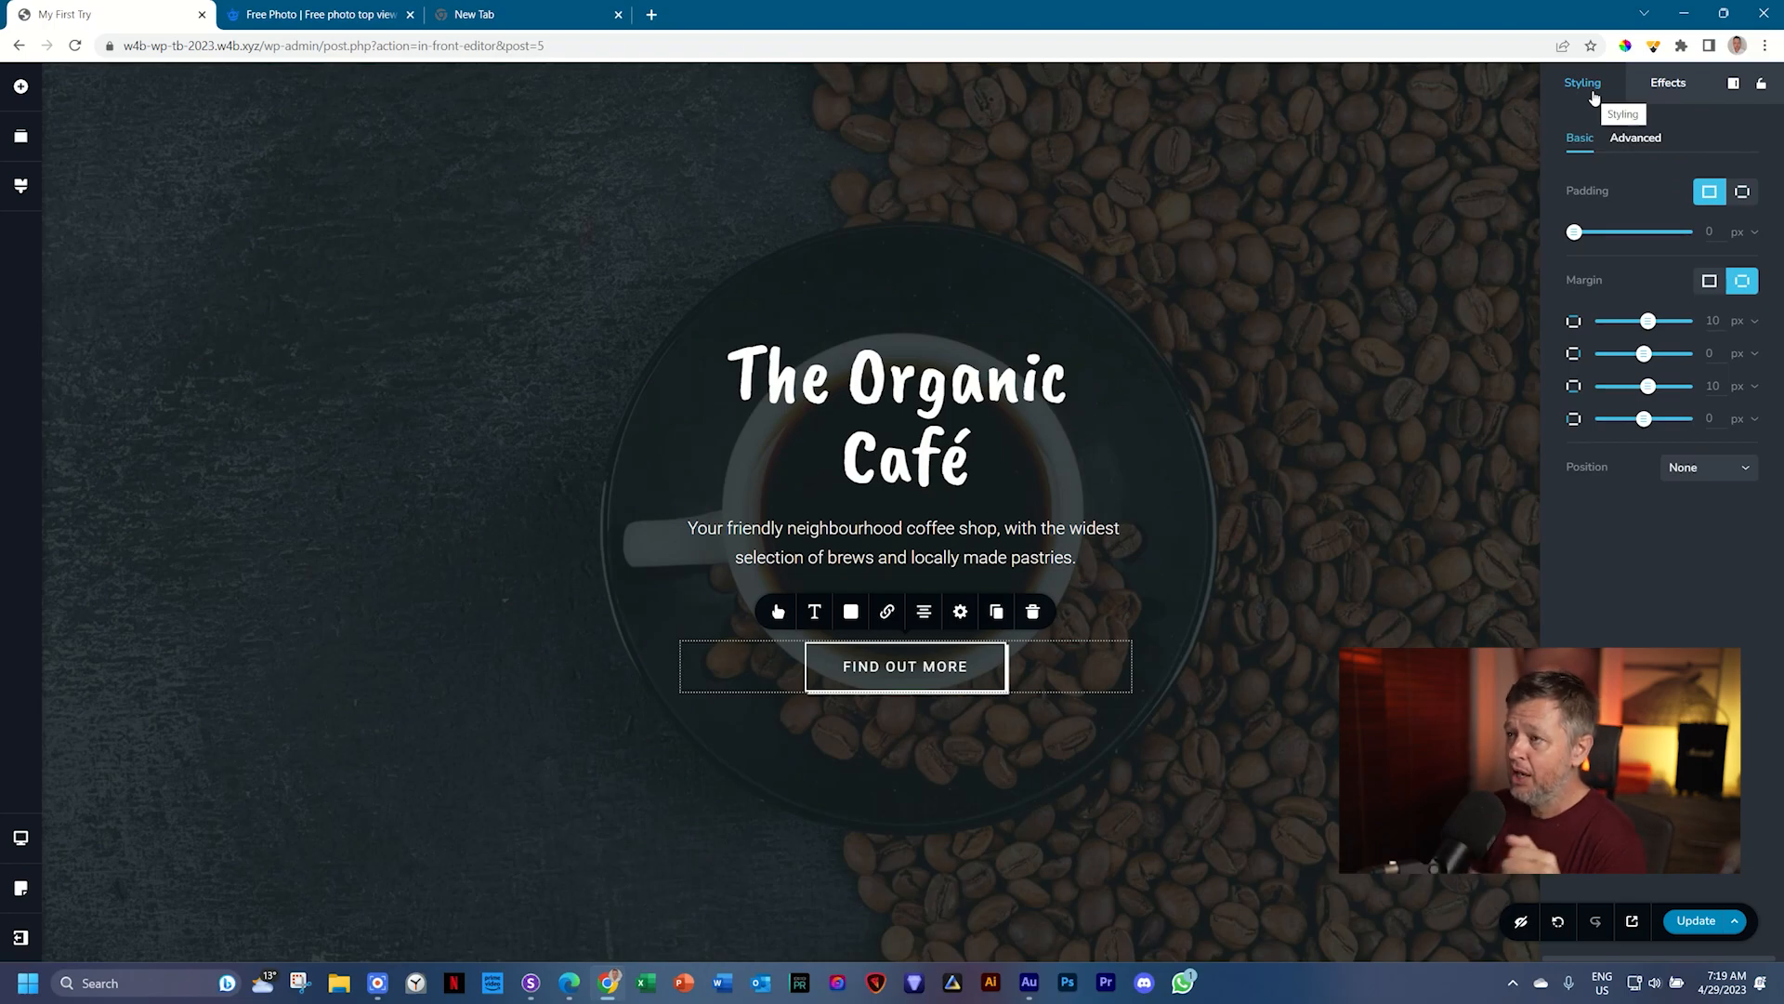
left_click(1664, 83)
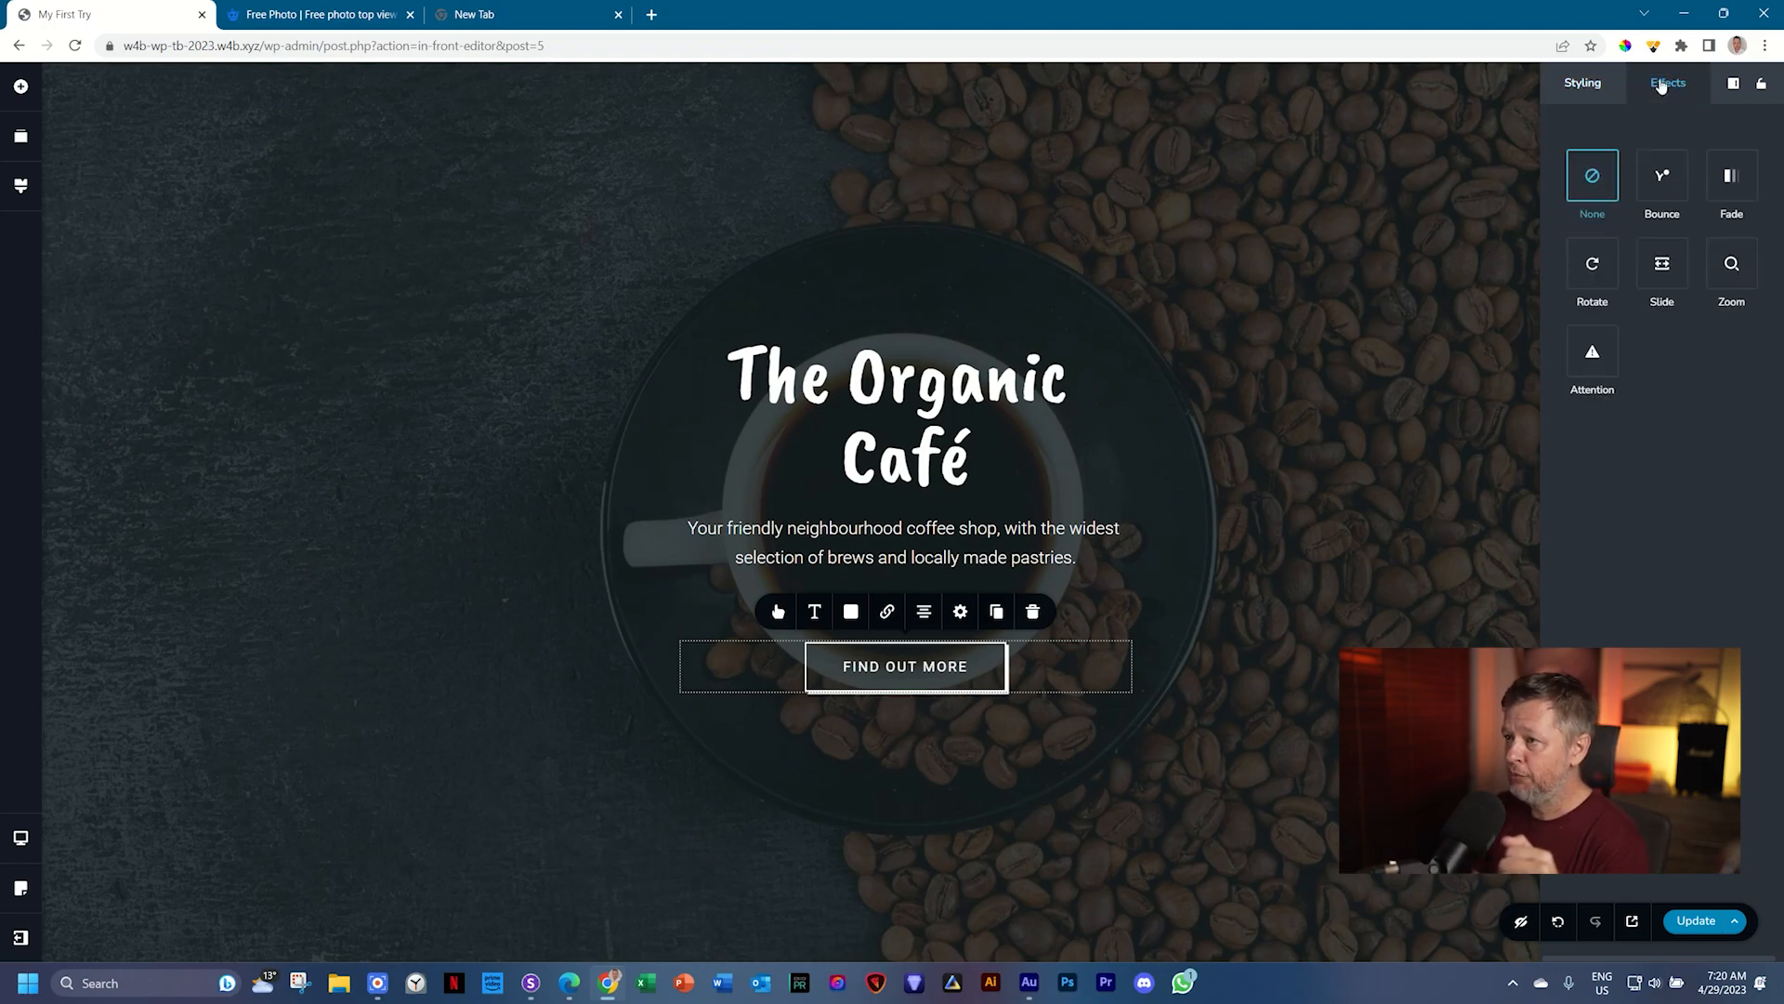
left_click(1663, 263)
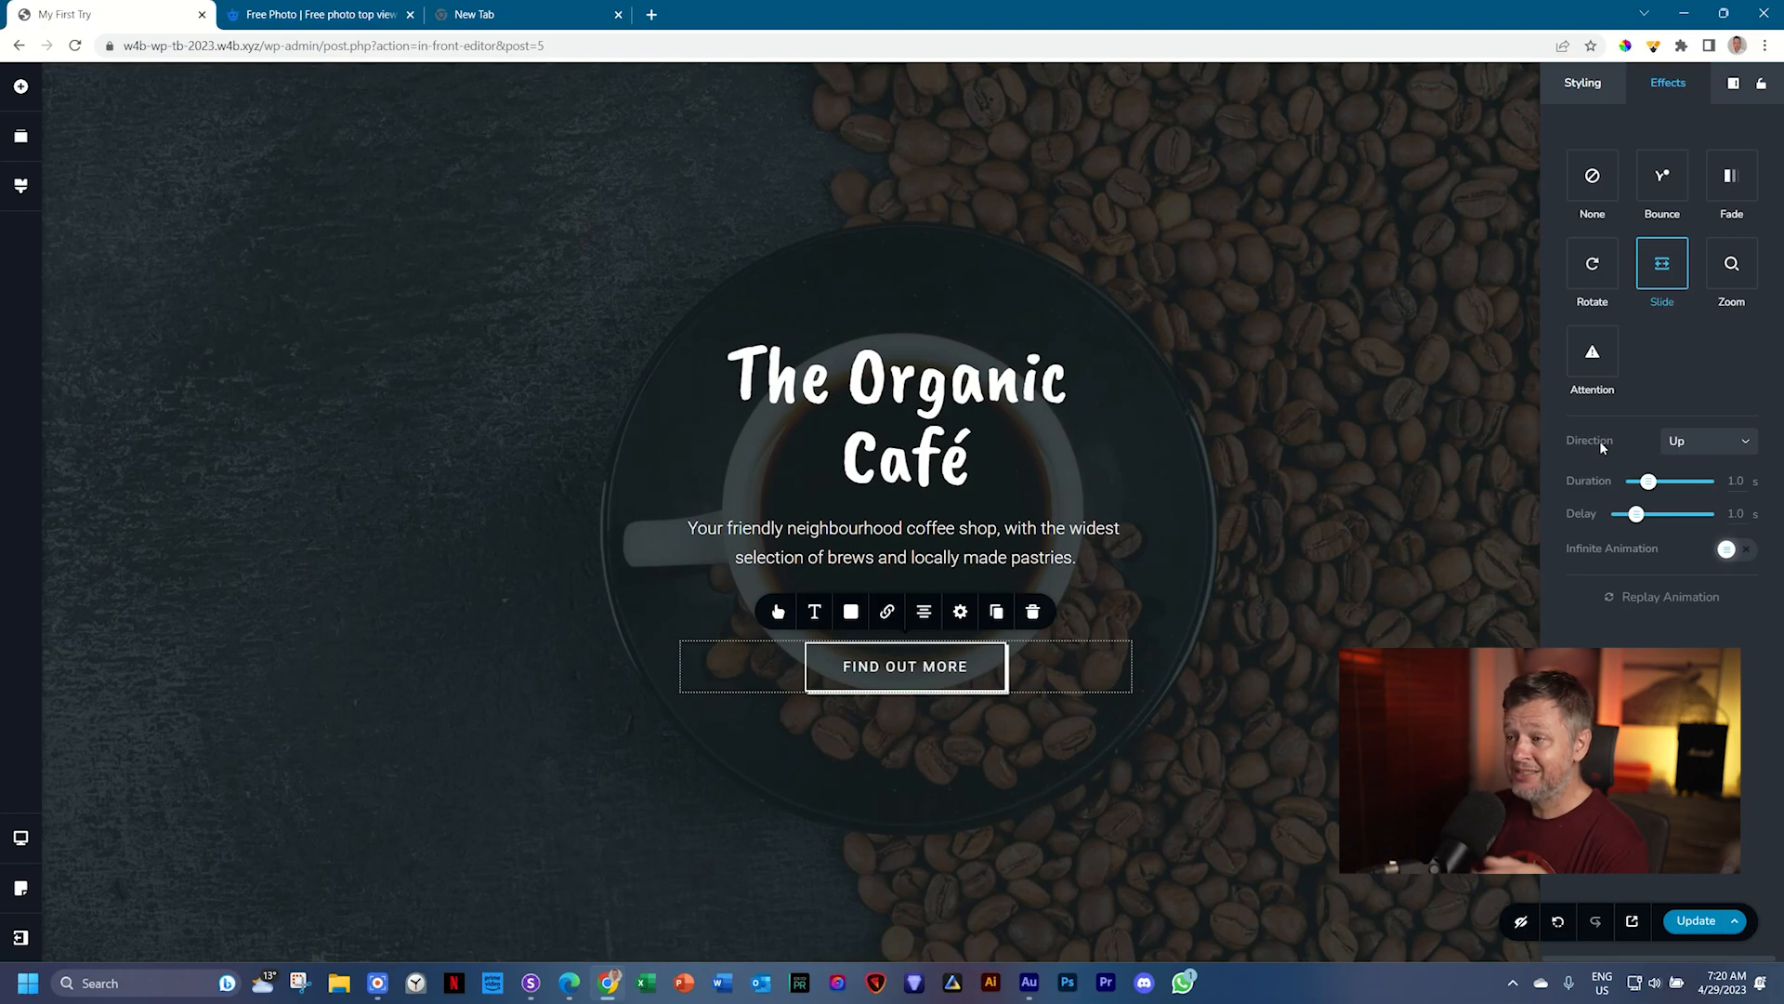
left_click(1713, 443)
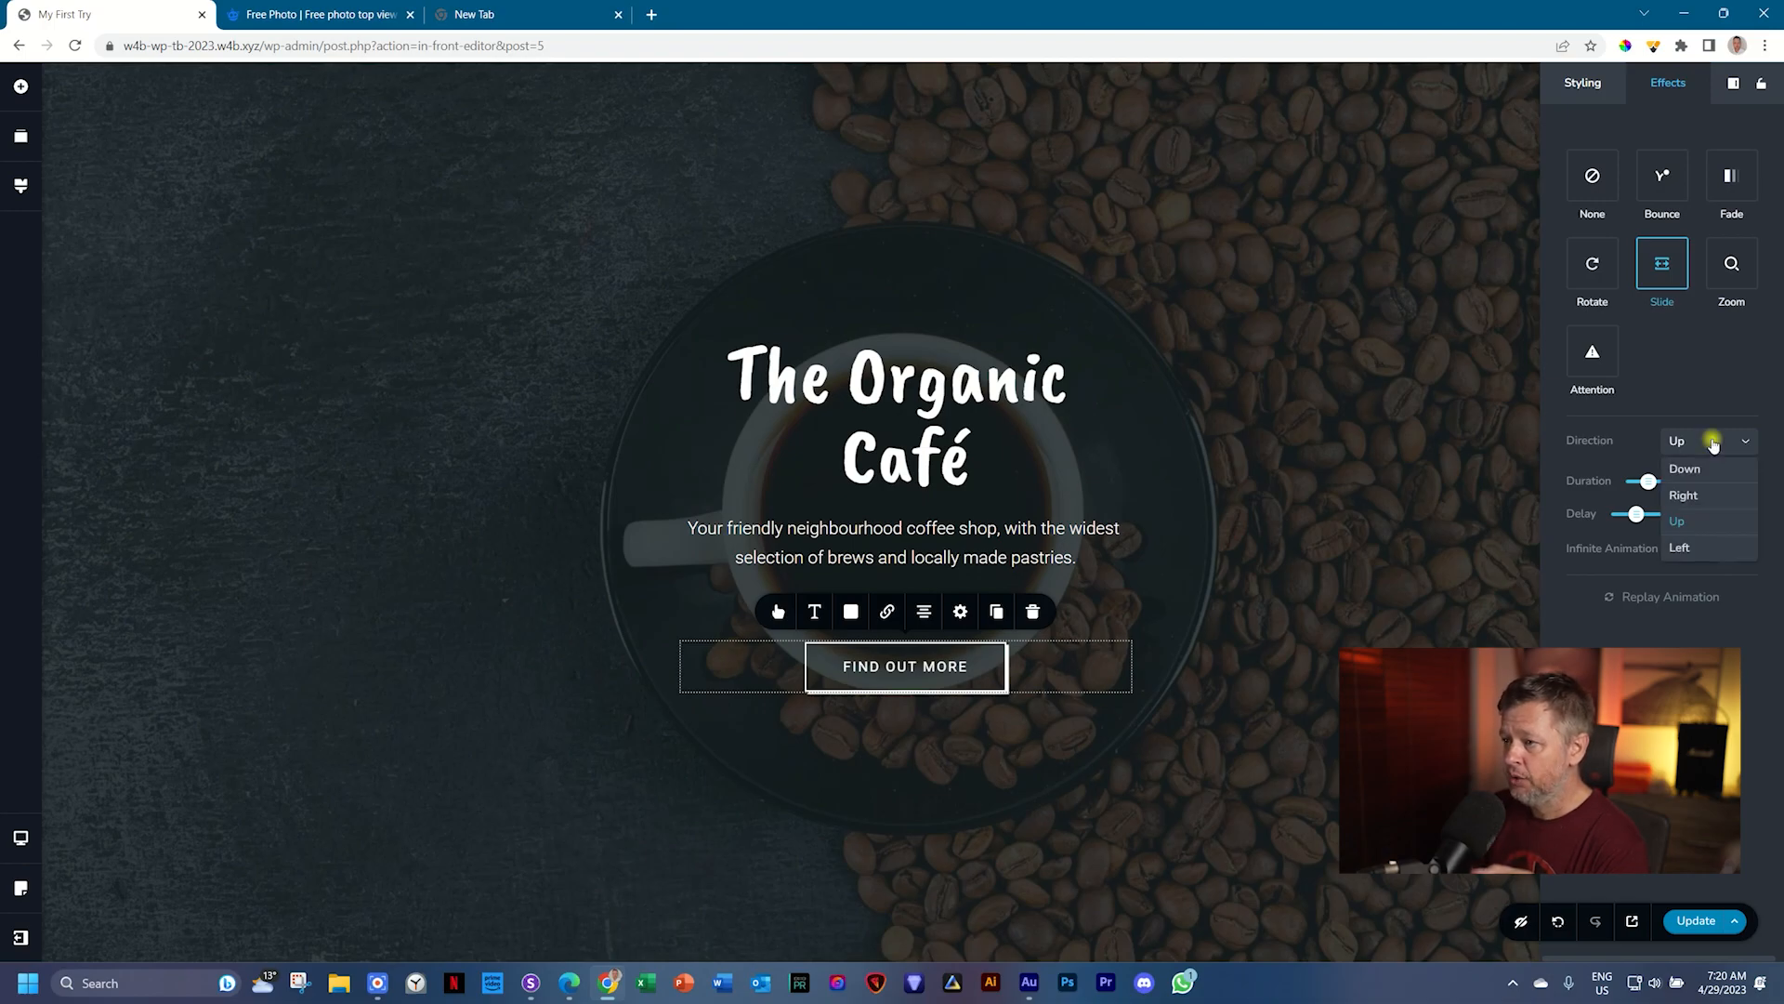
left_click(1674, 522)
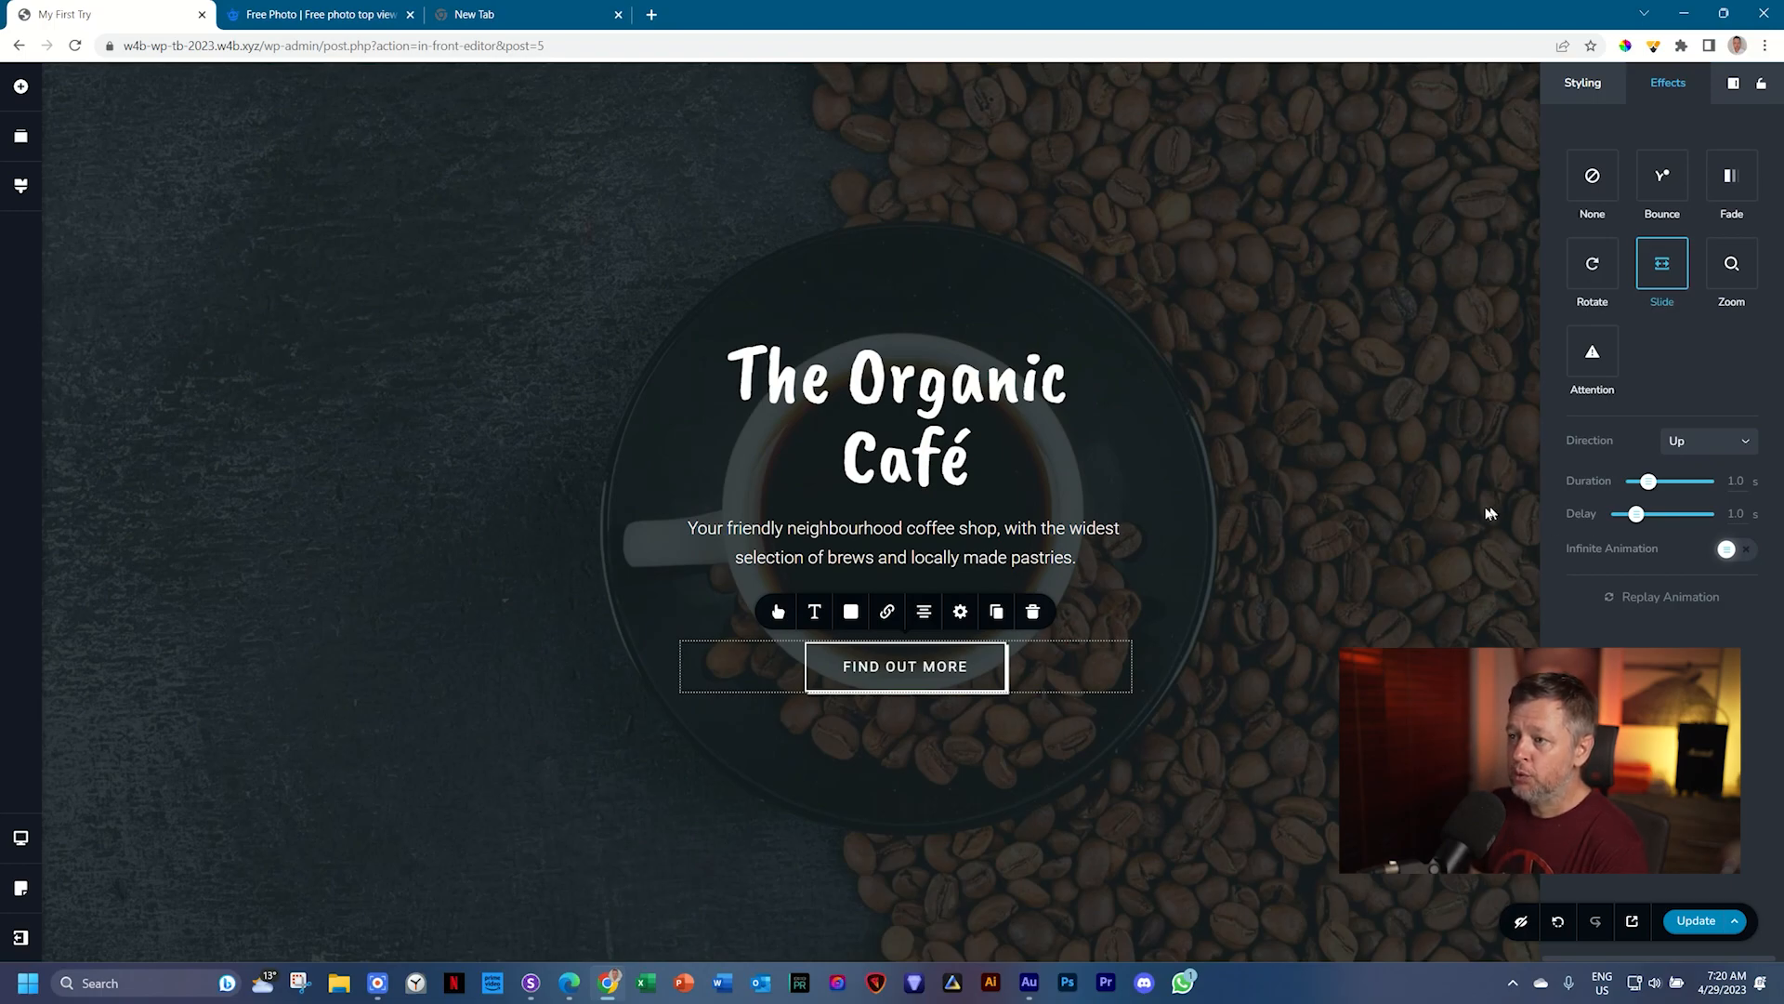
left_click(1414, 505)
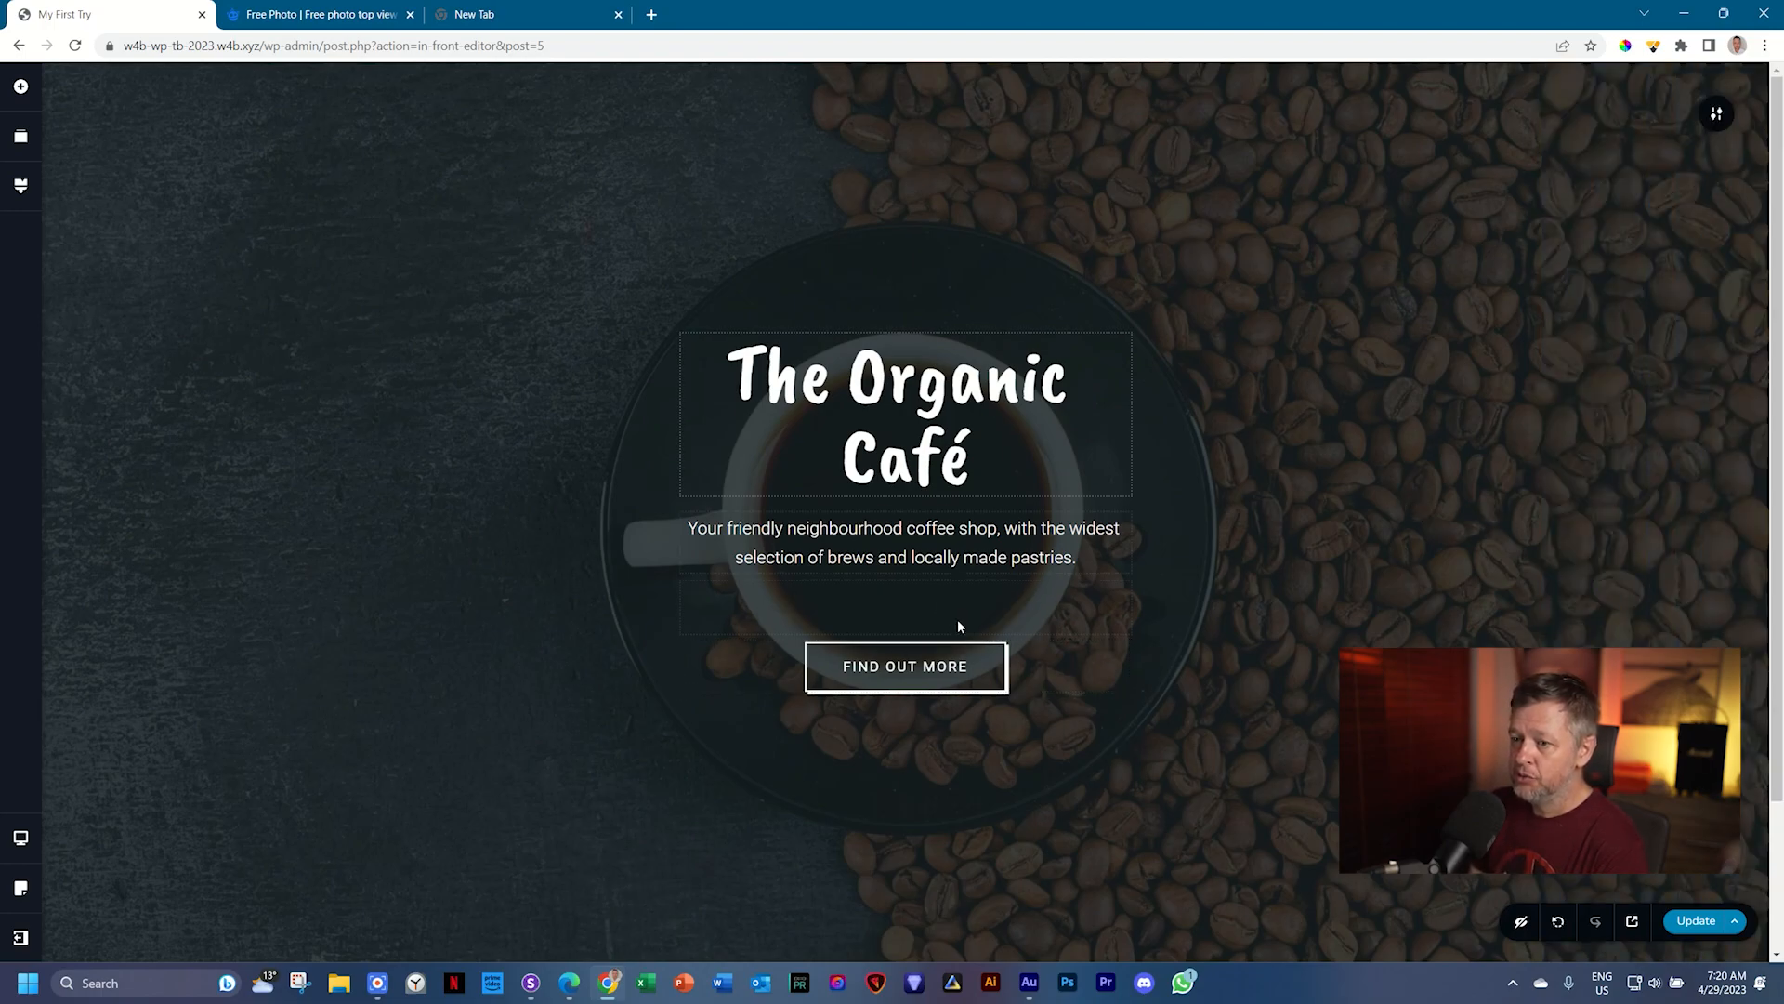
Step: Reopen the effects settings of the Find Out More button to review its animation
left_click(951, 666)
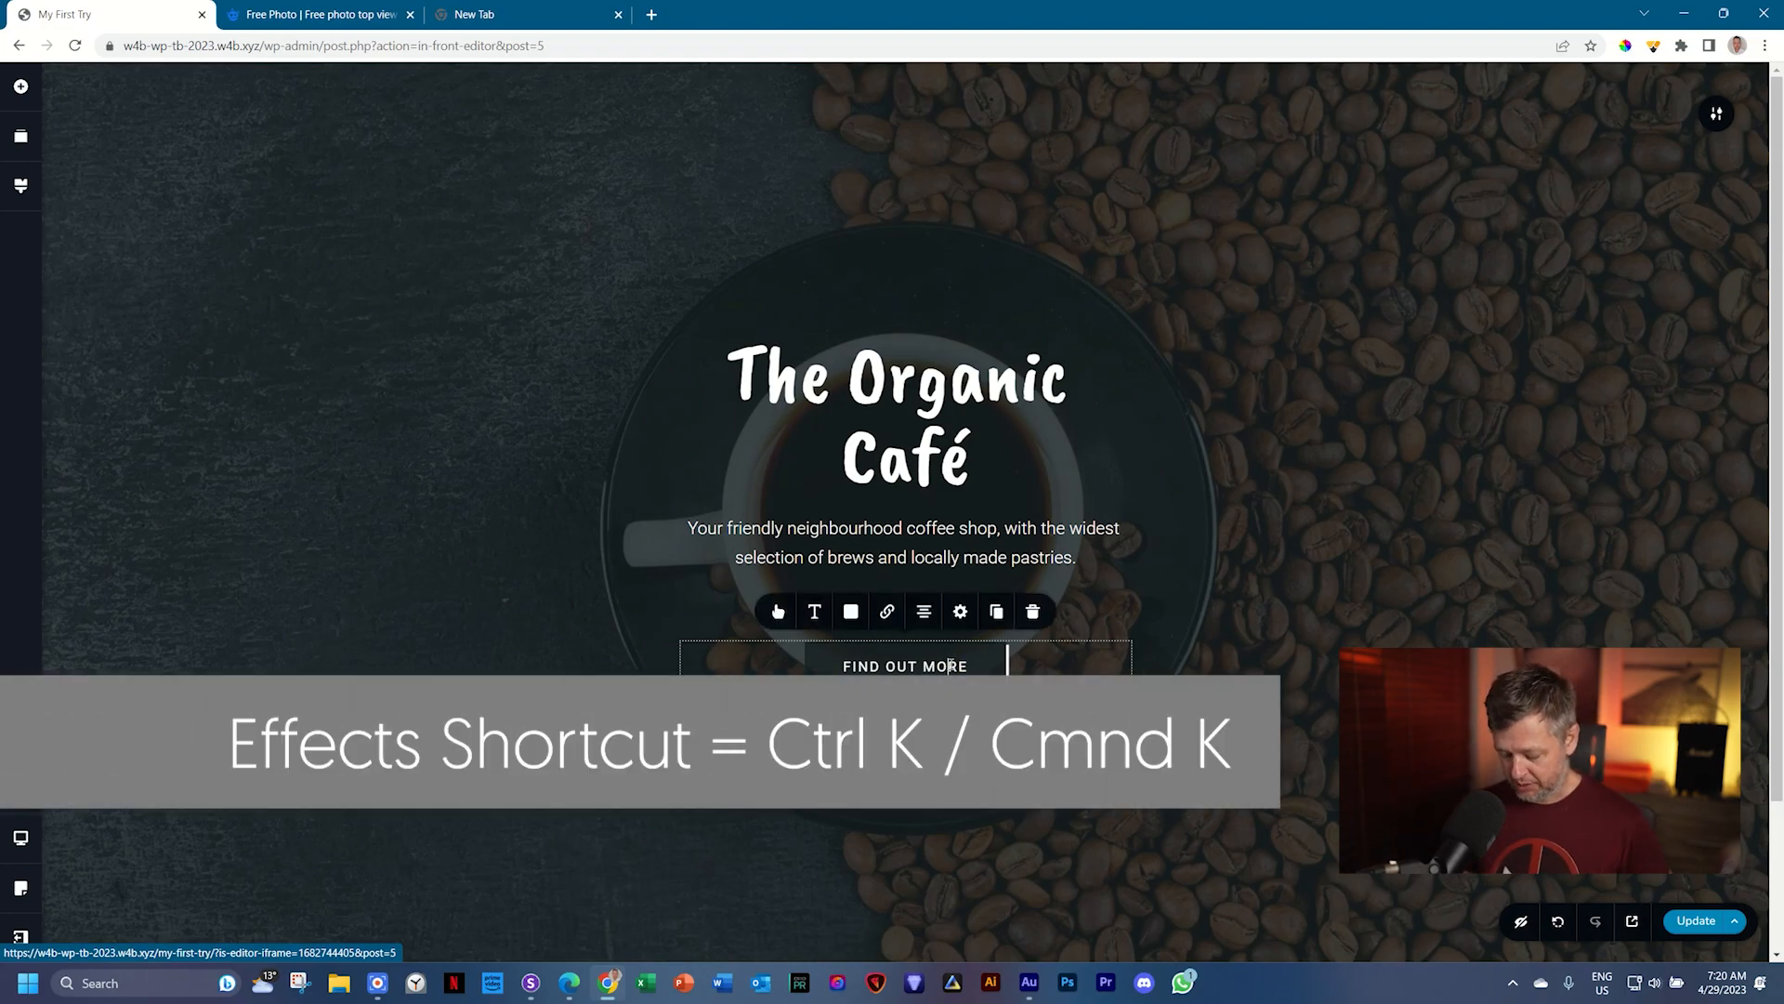
key("ctrl+k")
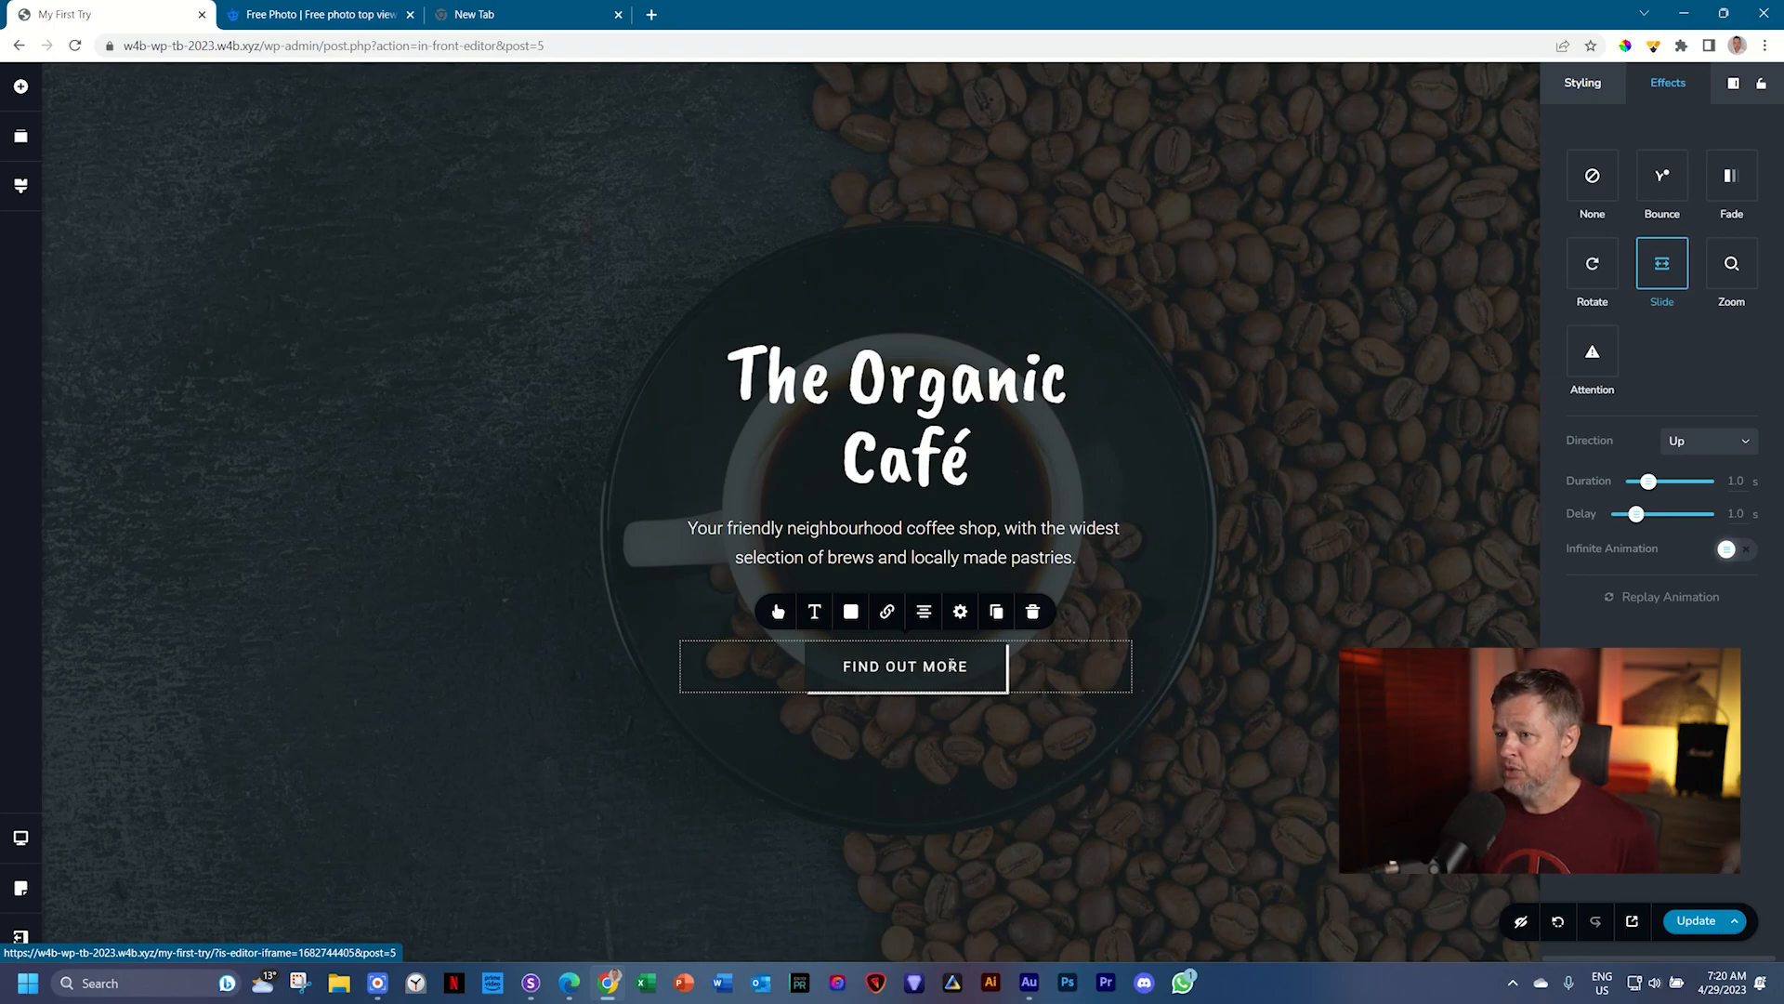
left_click(1357, 603)
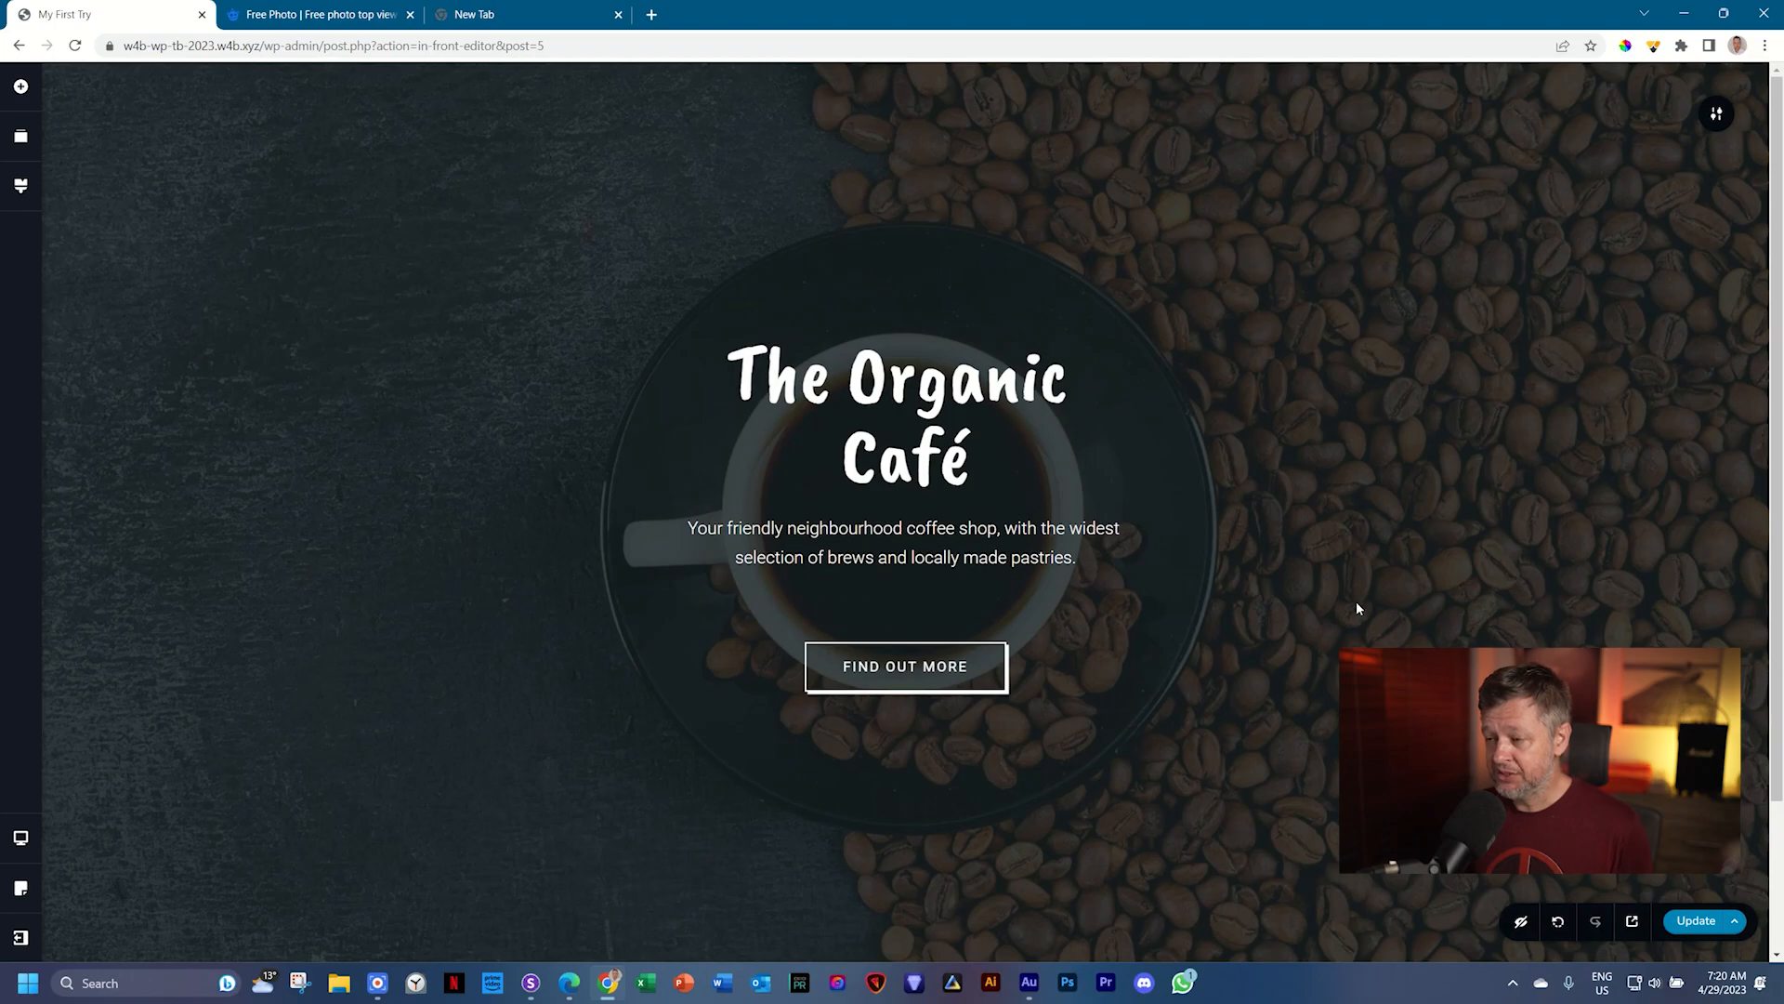
Step: Save the page and preview the hero block and its button animation in a new browser tab
key("ctrl+s")
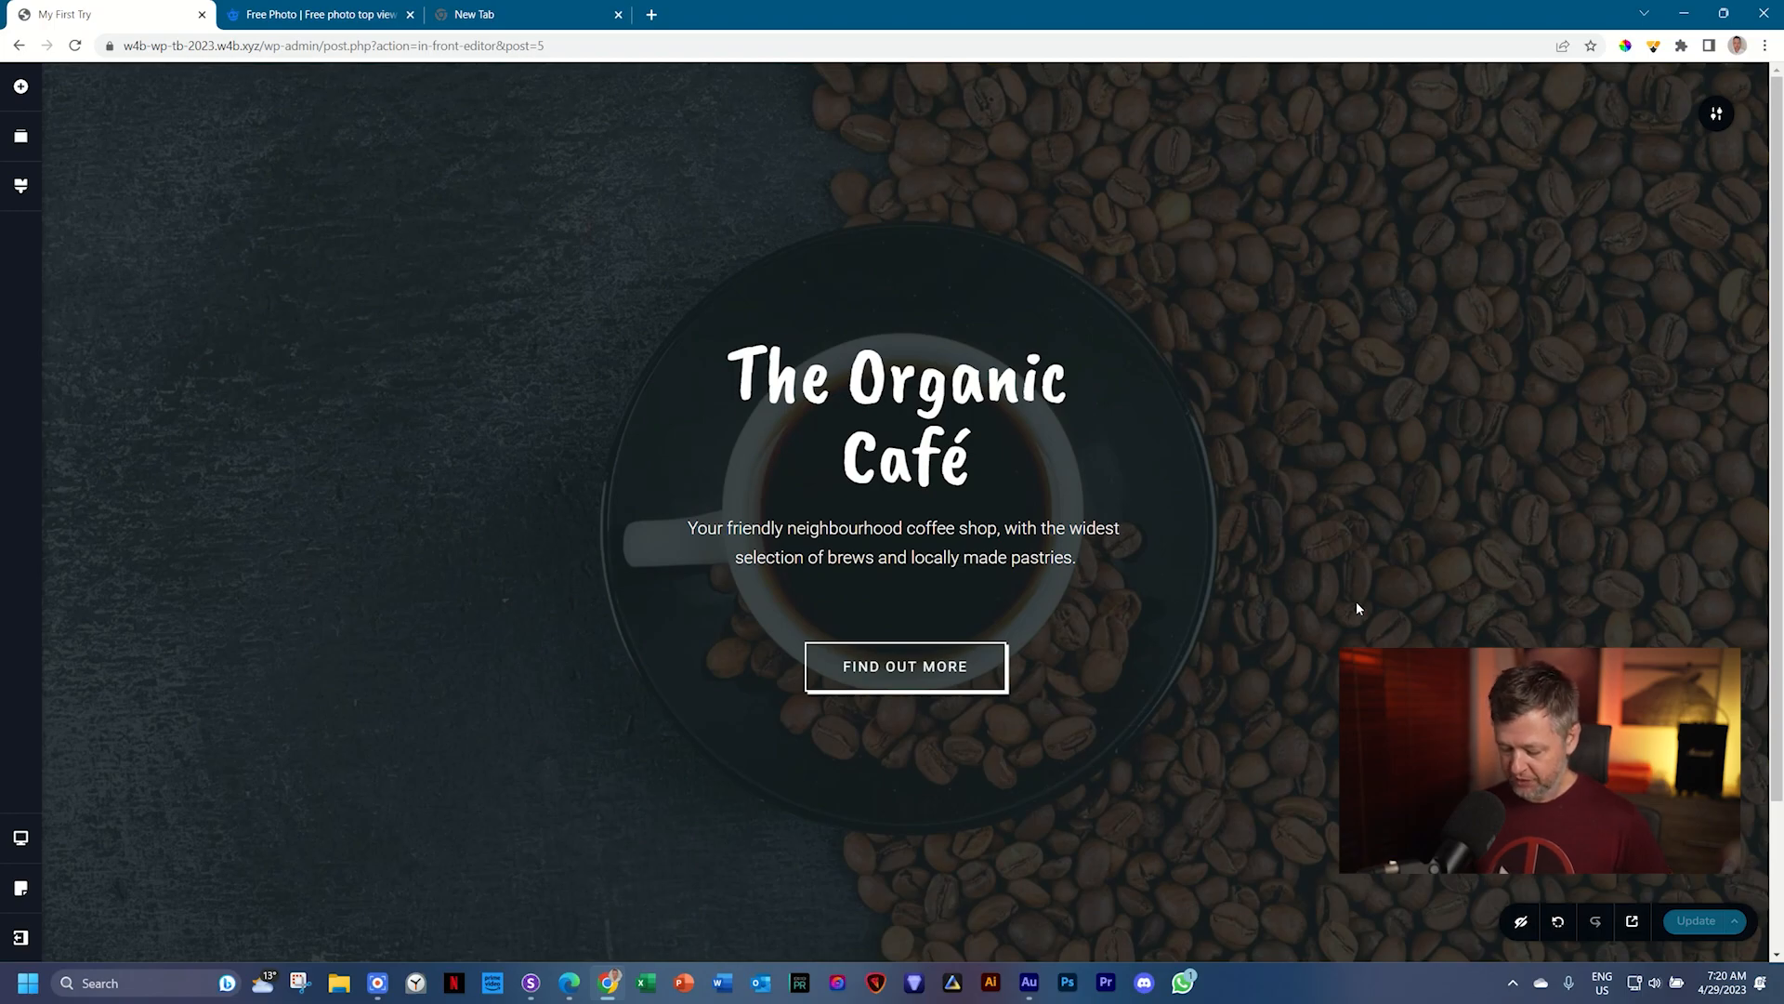
key("ctrl+shift+p")
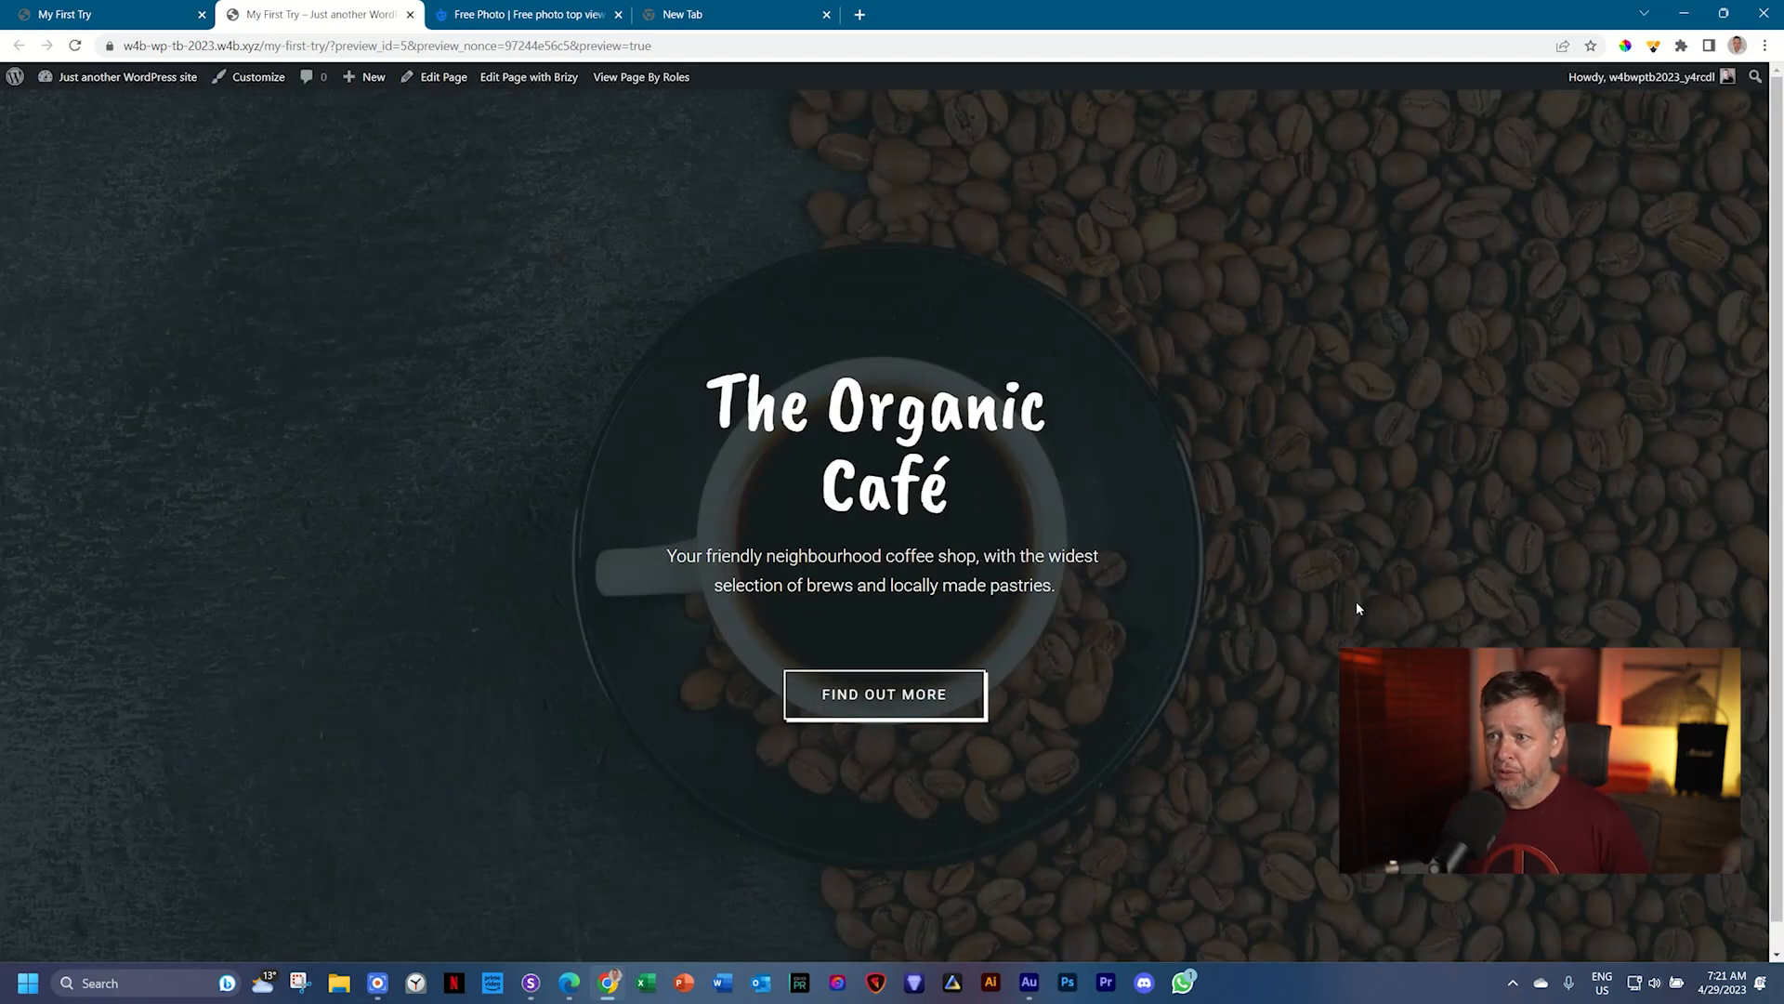
scroll(1357, 604, "down", 1)
scroll(1357, 604, "up", 1)
scroll(1357, 603, "down", 1)
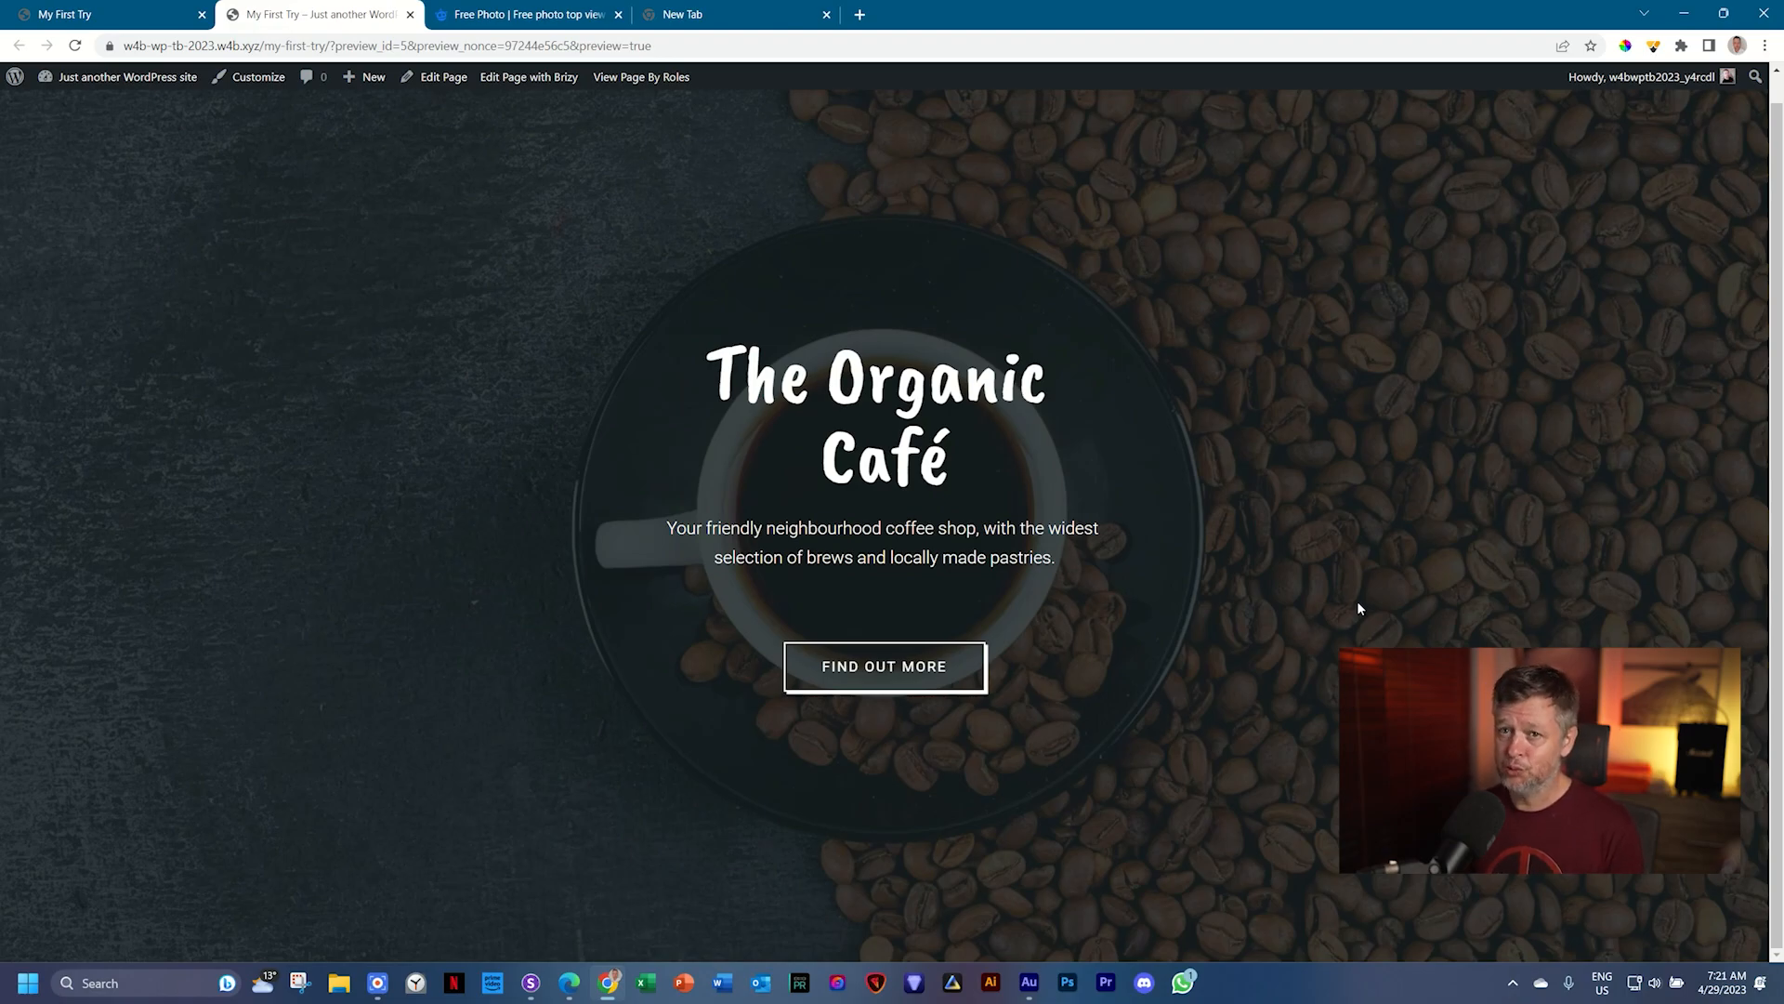
Step: Return to the page editor, switch it to the Tablet view and check which options the hero title offers
left_click(128, 7)
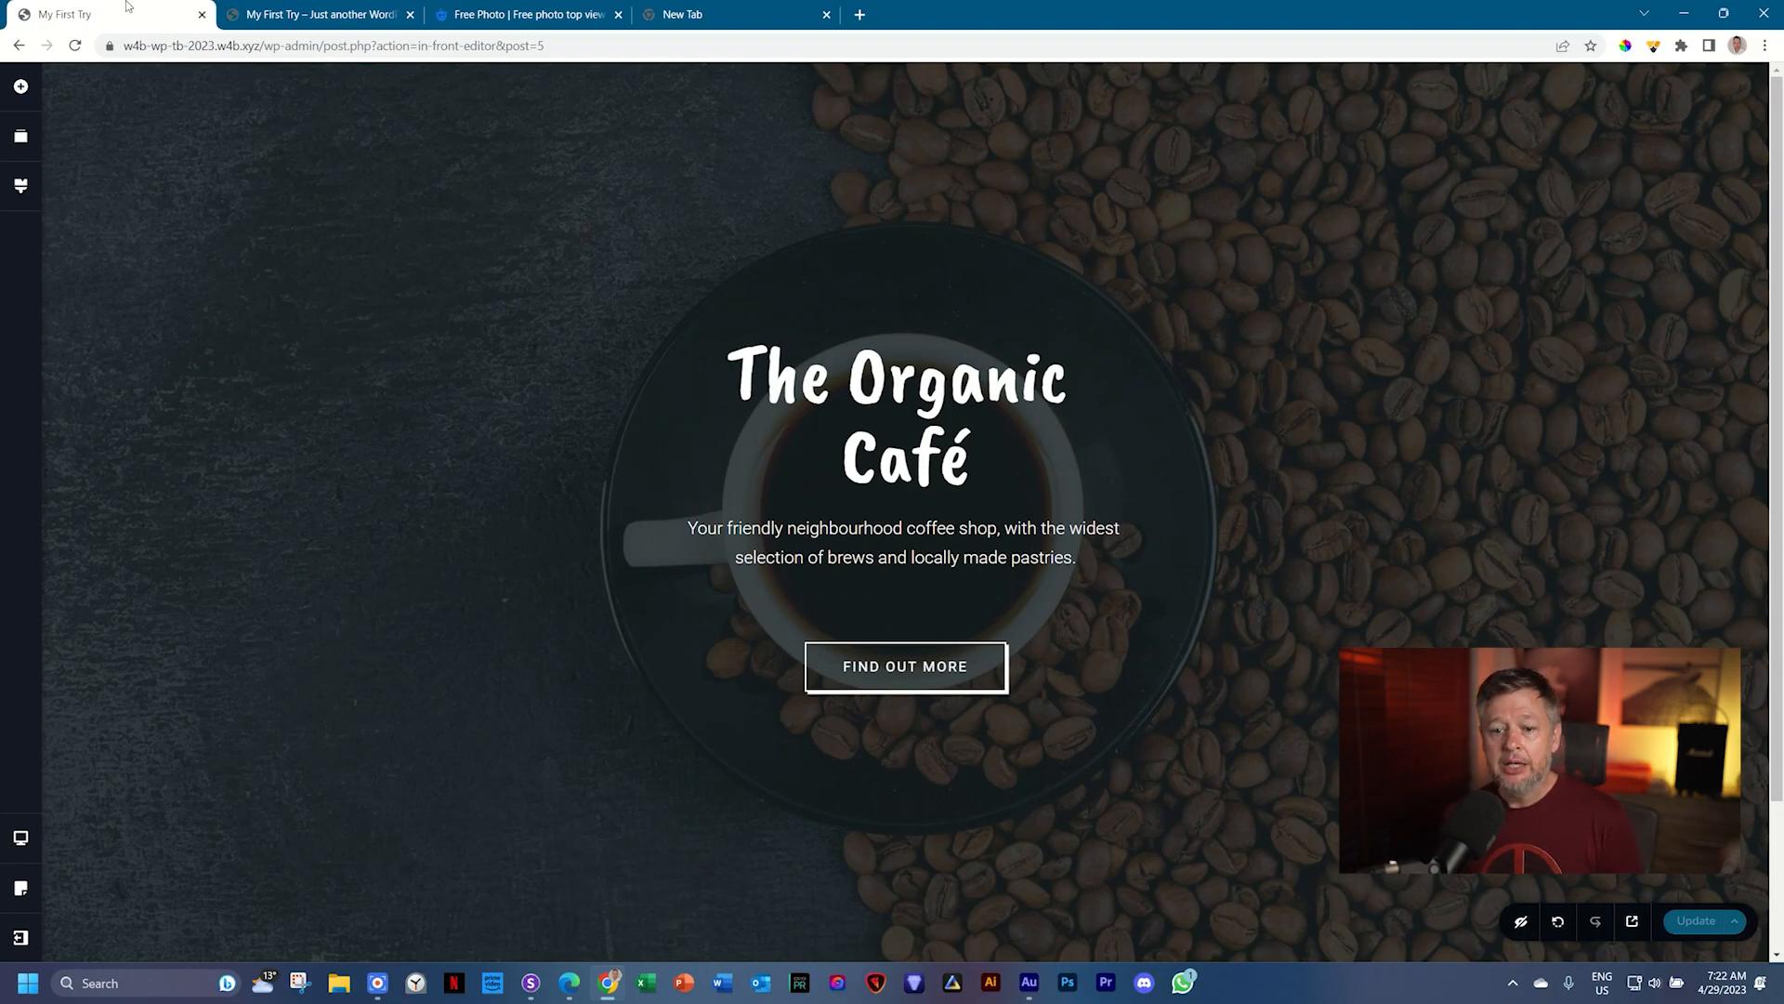
left_click(22, 842)
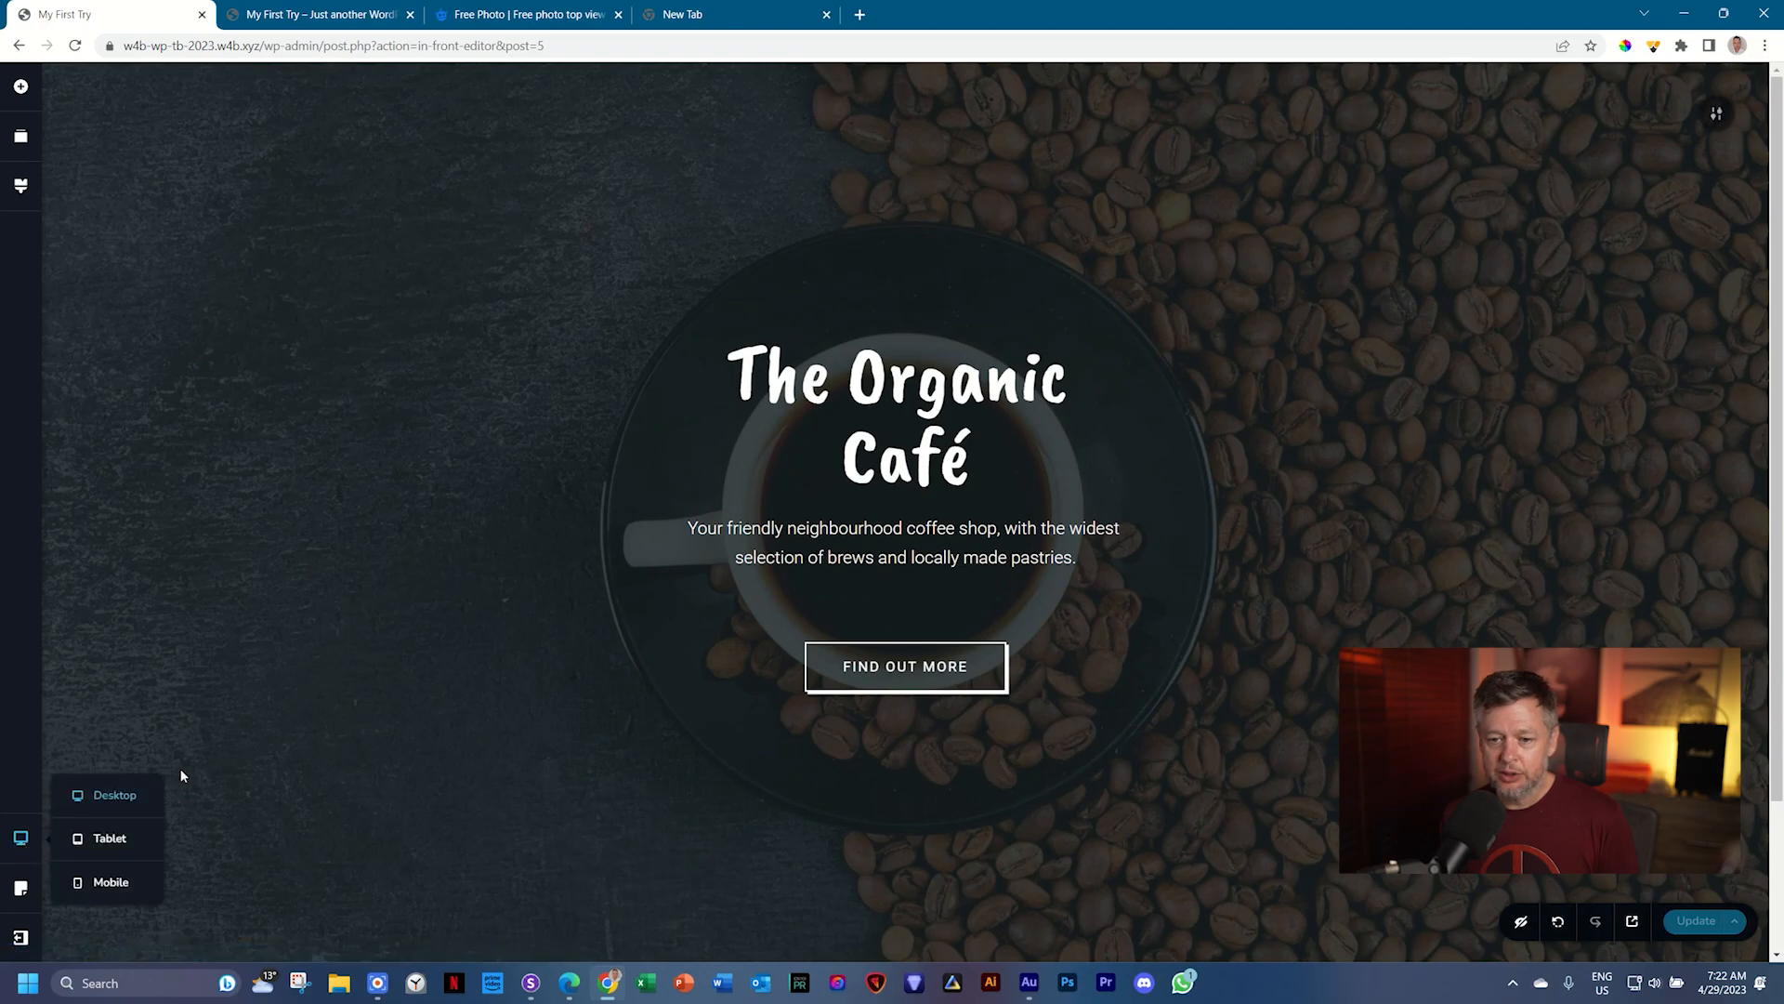
left_click(109, 839)
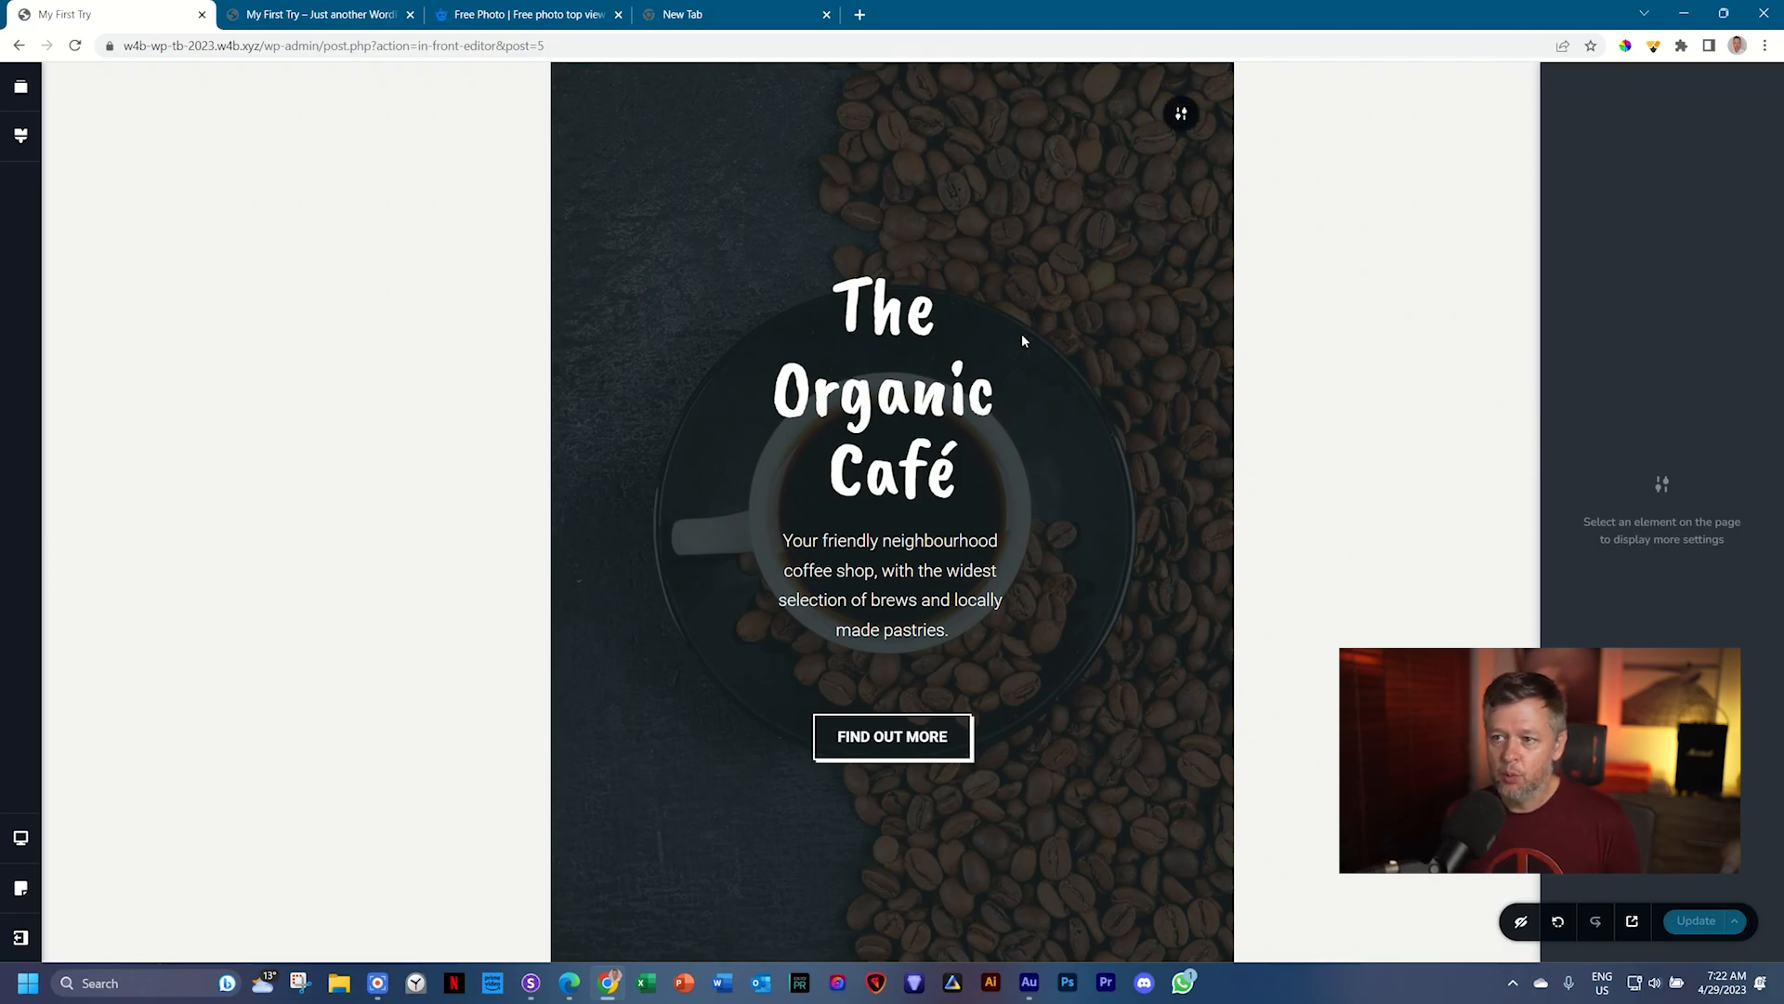
left_click(910, 402)
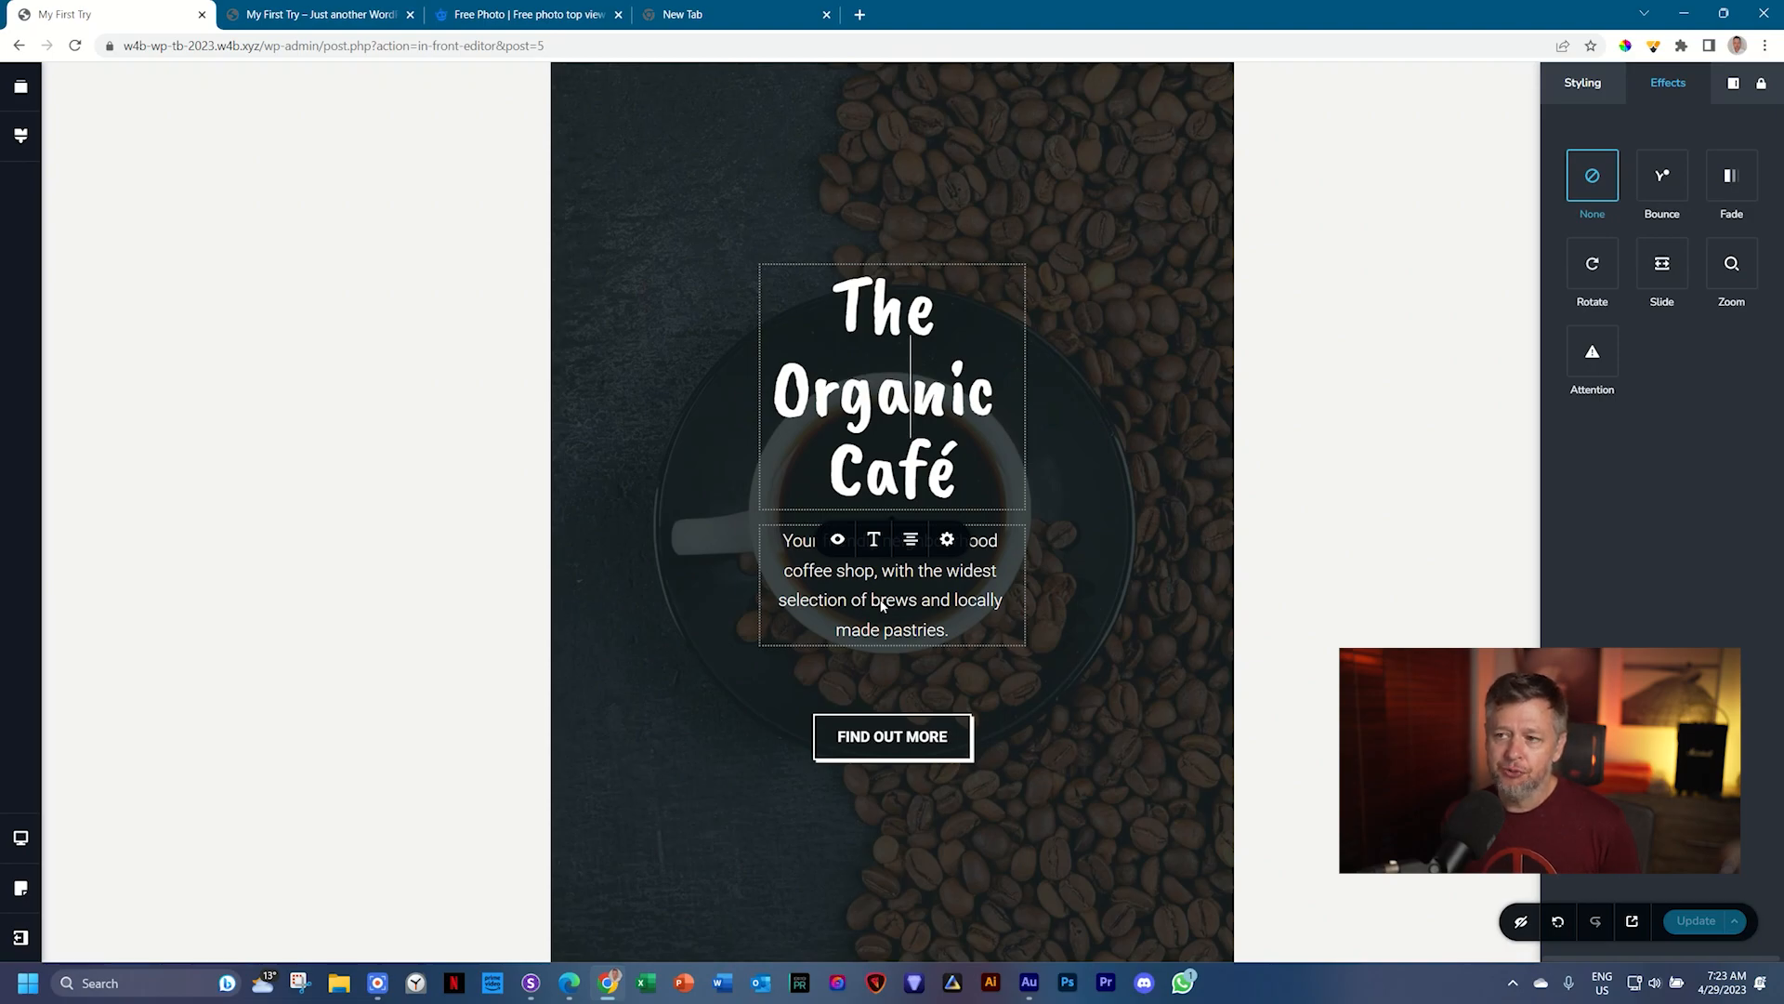
left_click(1082, 231)
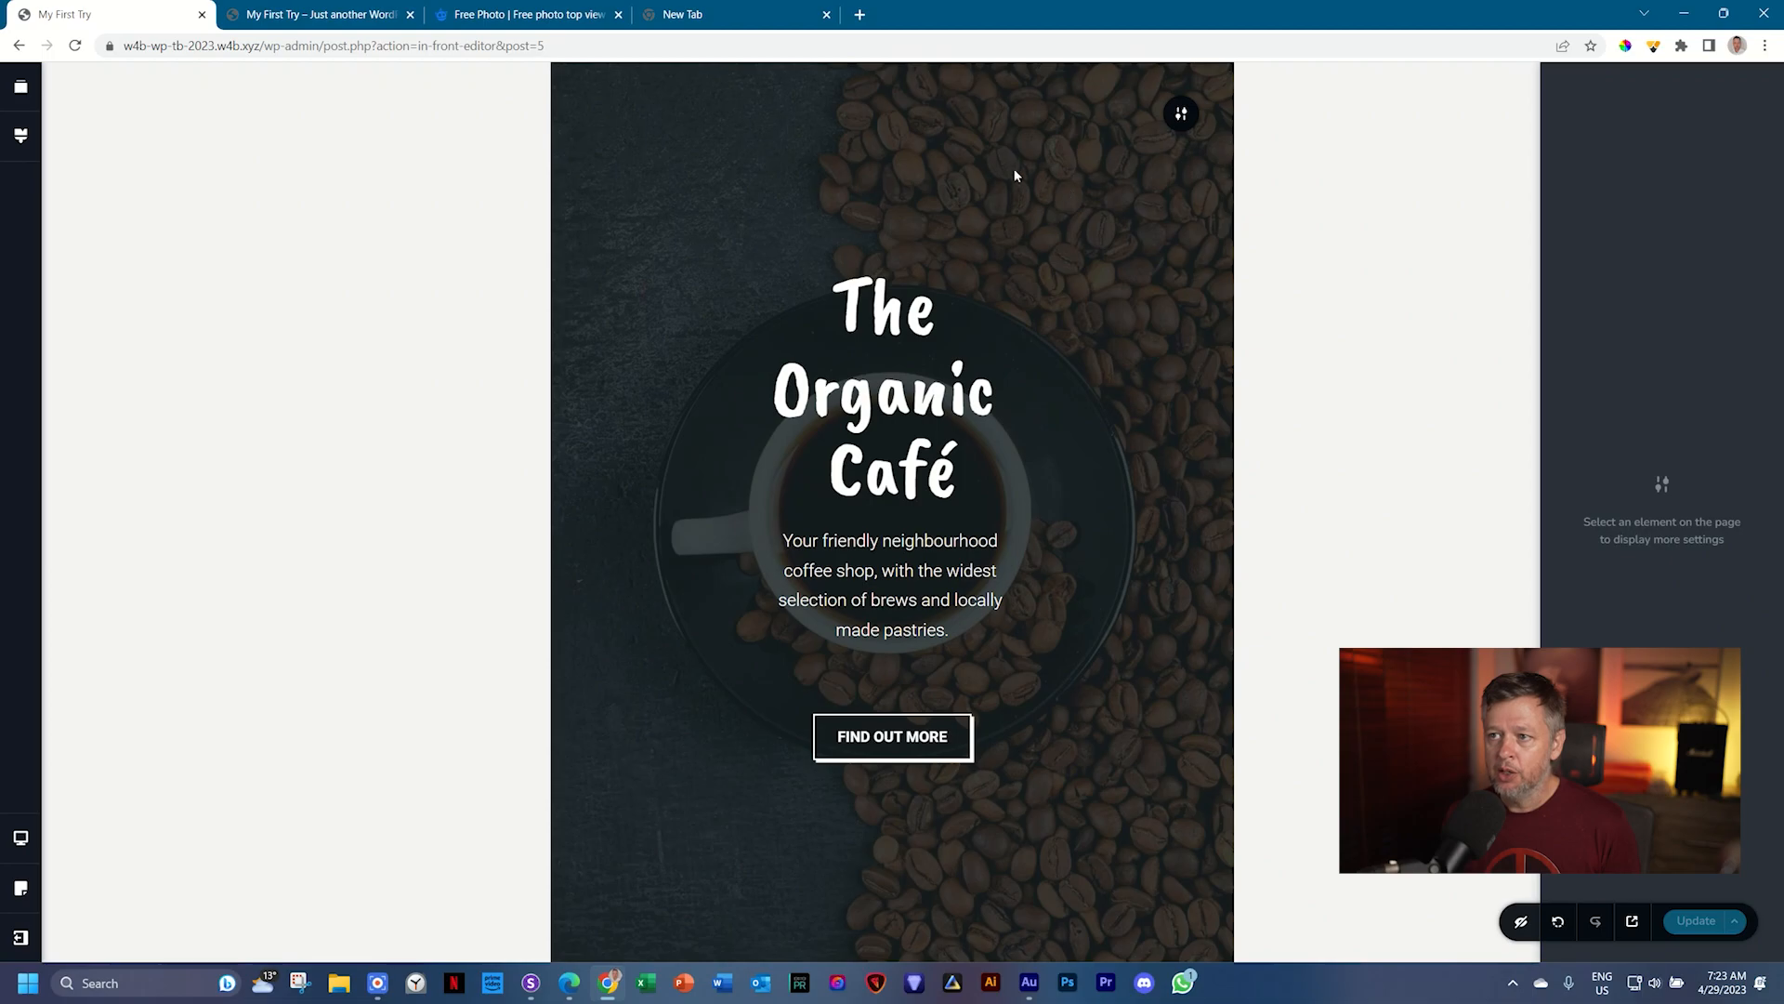
Step: Set the hero block's height to Auto and its content width to 65% for tablet
left_click(1179, 113)
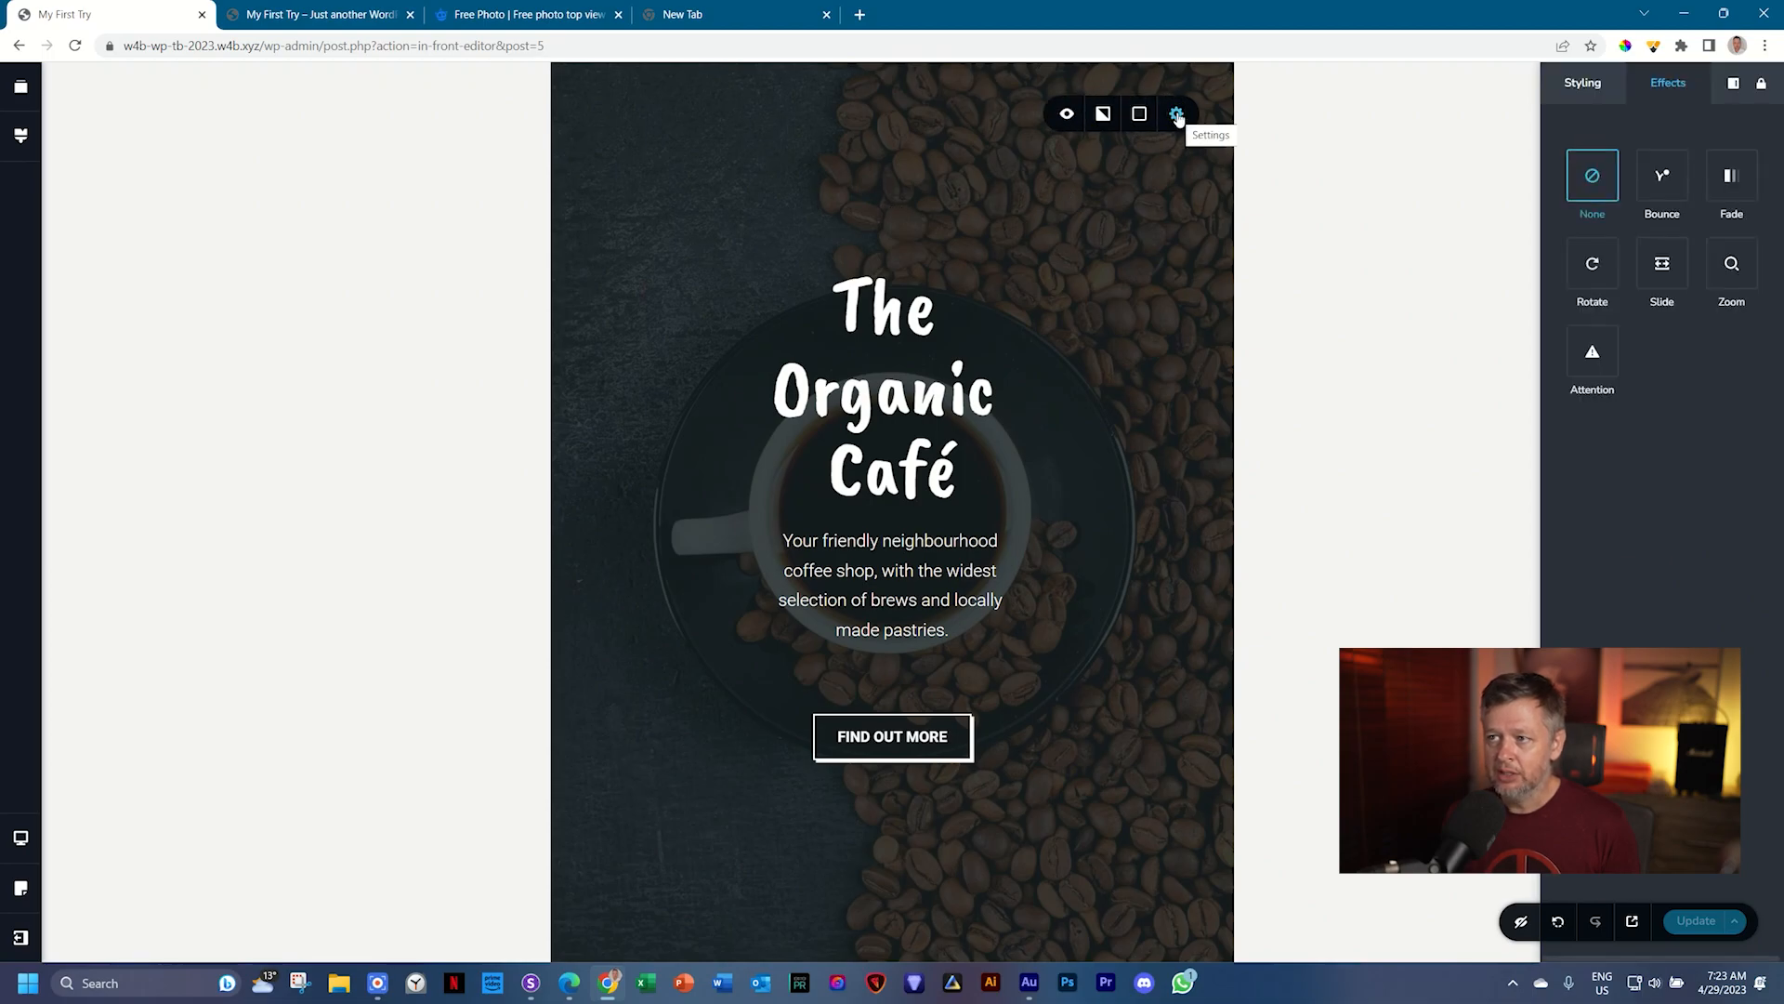
left_click(1177, 113)
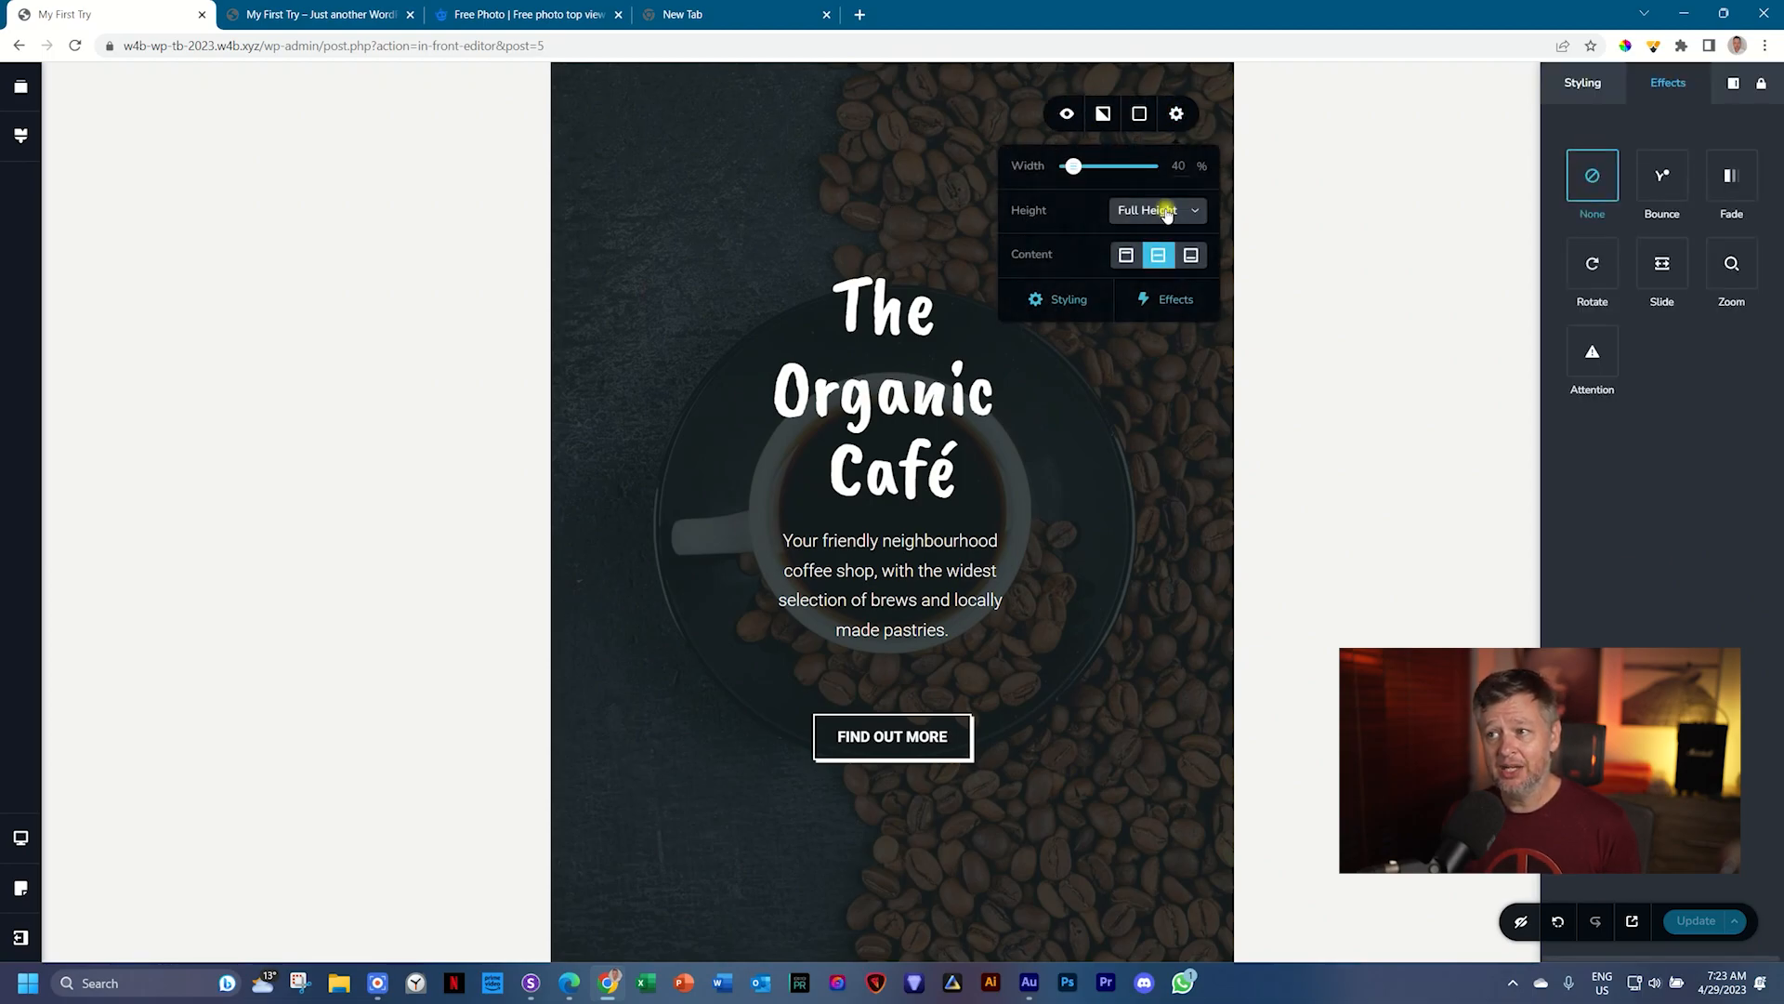
left_click(1163, 212)
left_click(1141, 239)
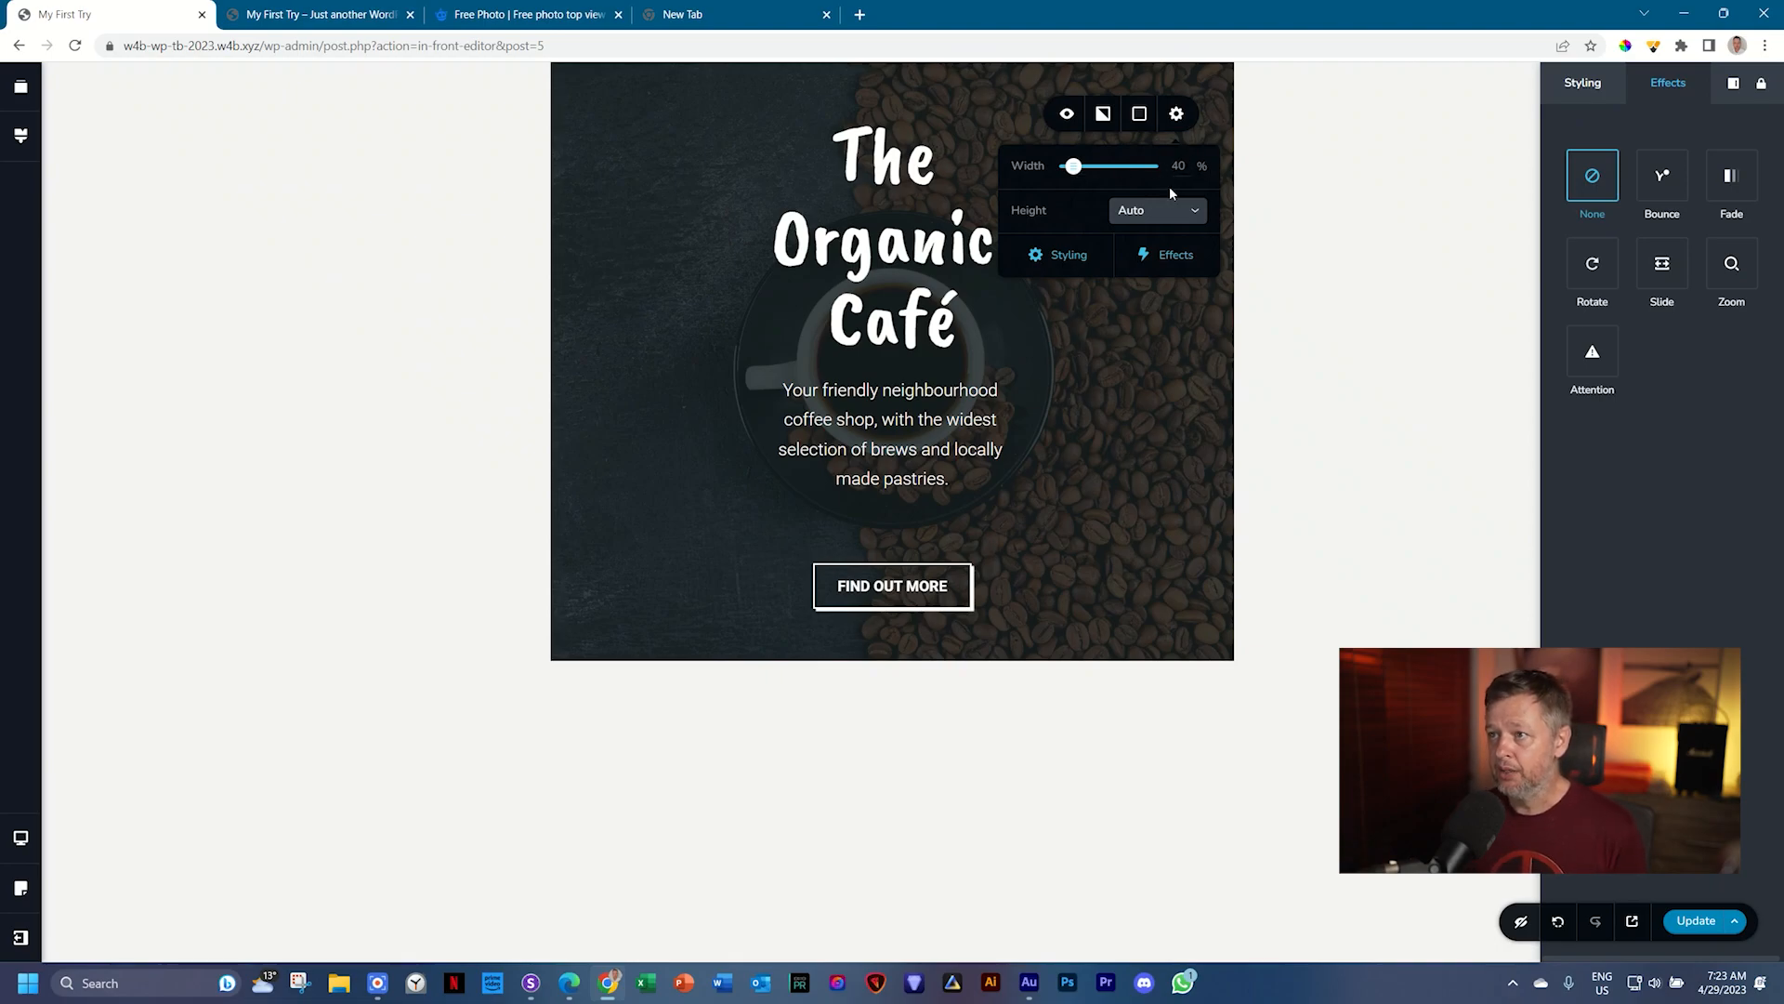
left_click_drag(1073, 166, 1124, 166)
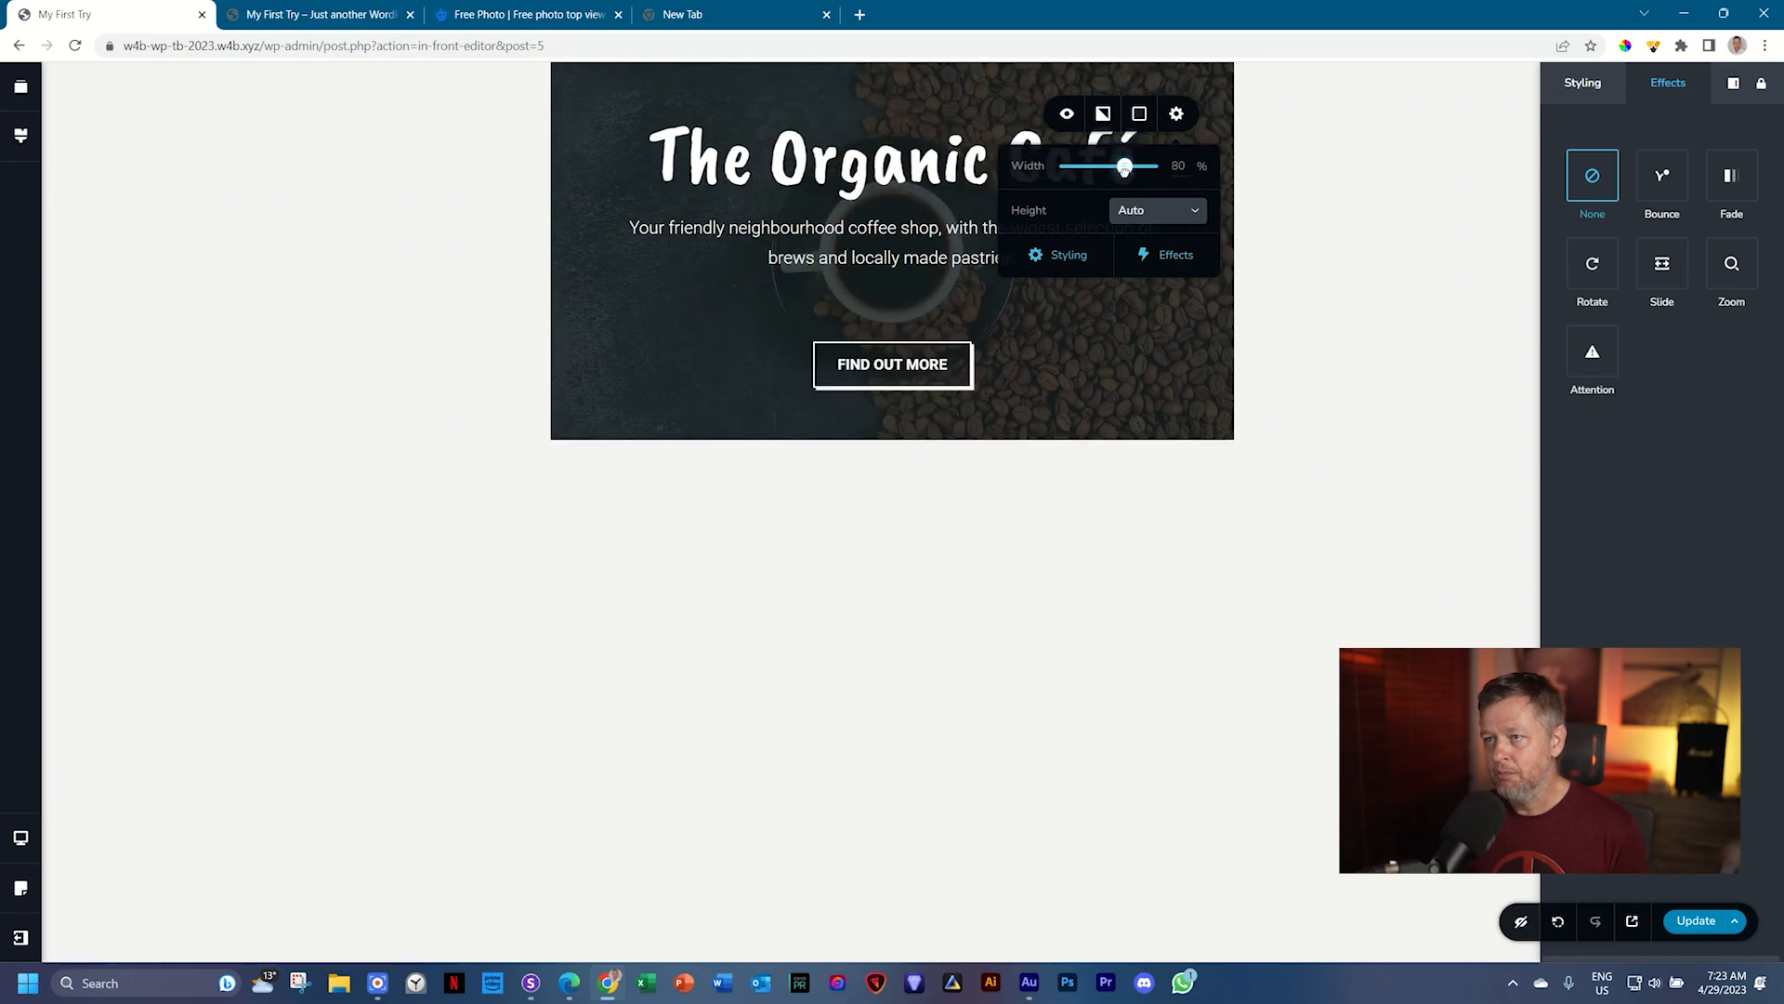
left_click_drag(1125, 166, 1105, 168)
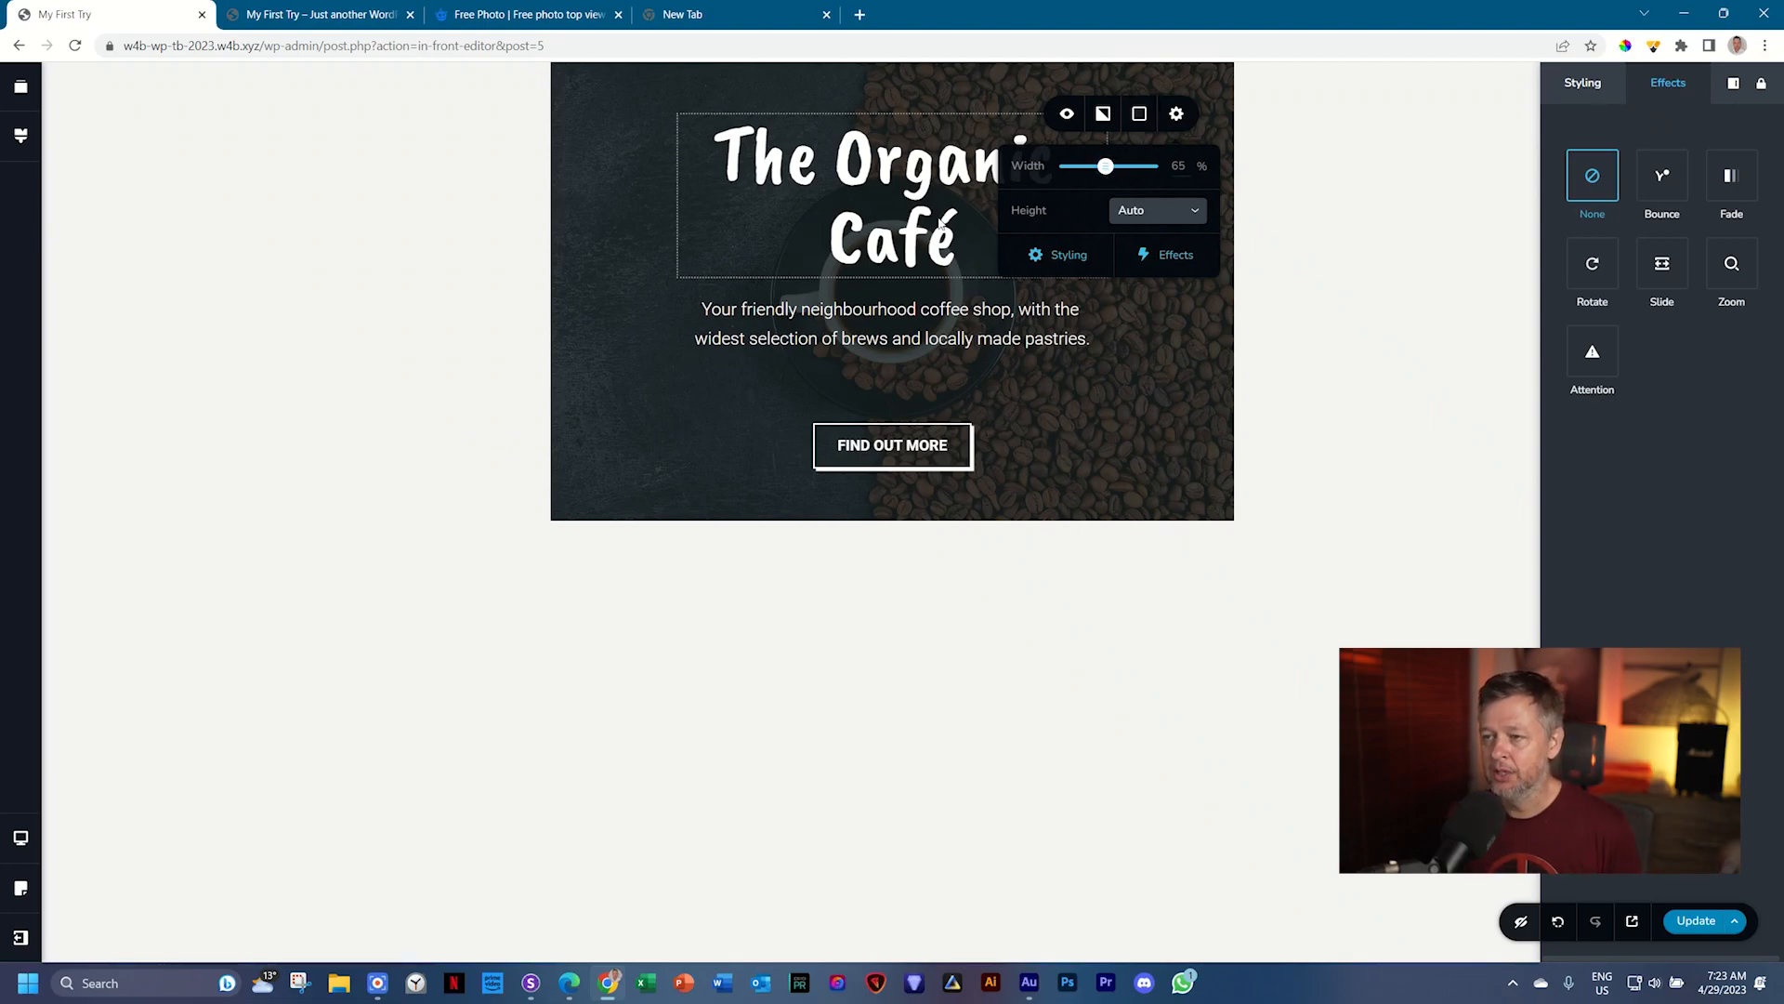
left_click(1279, 363)
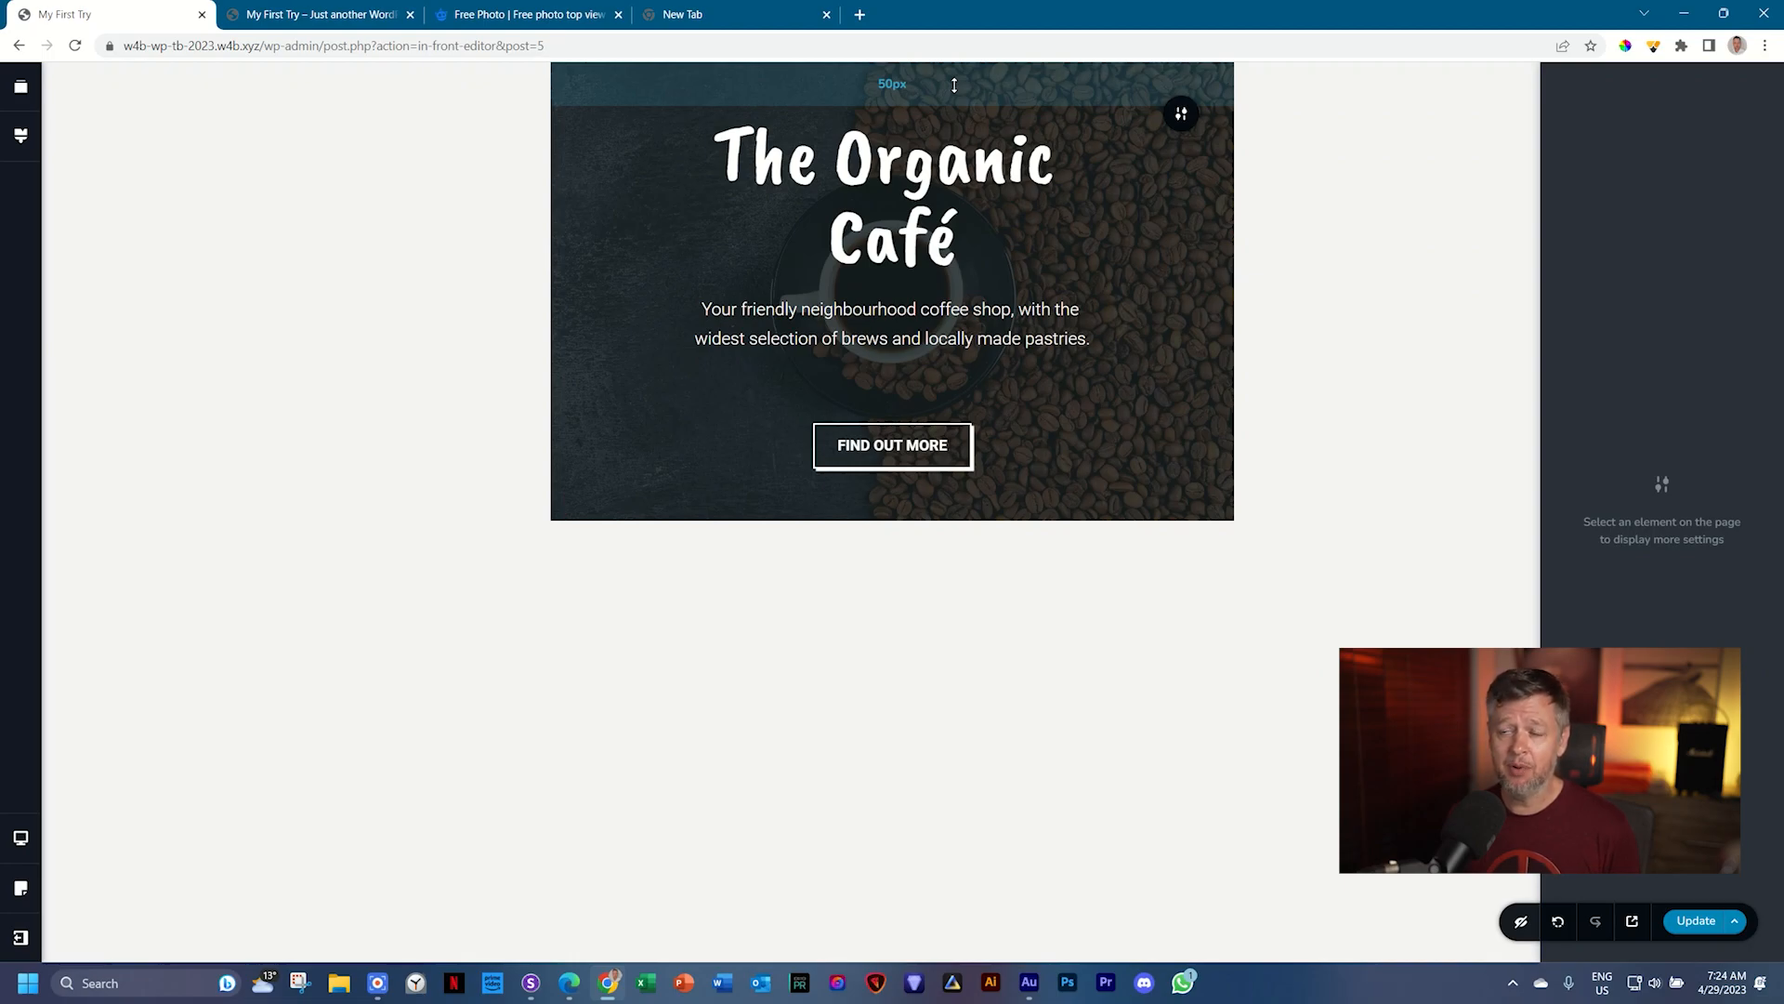
Step: Increase the hero block's top and bottom padding to 85 px for tablet and check the values in its styling settings
left_click_drag(954, 84, 954, 118)
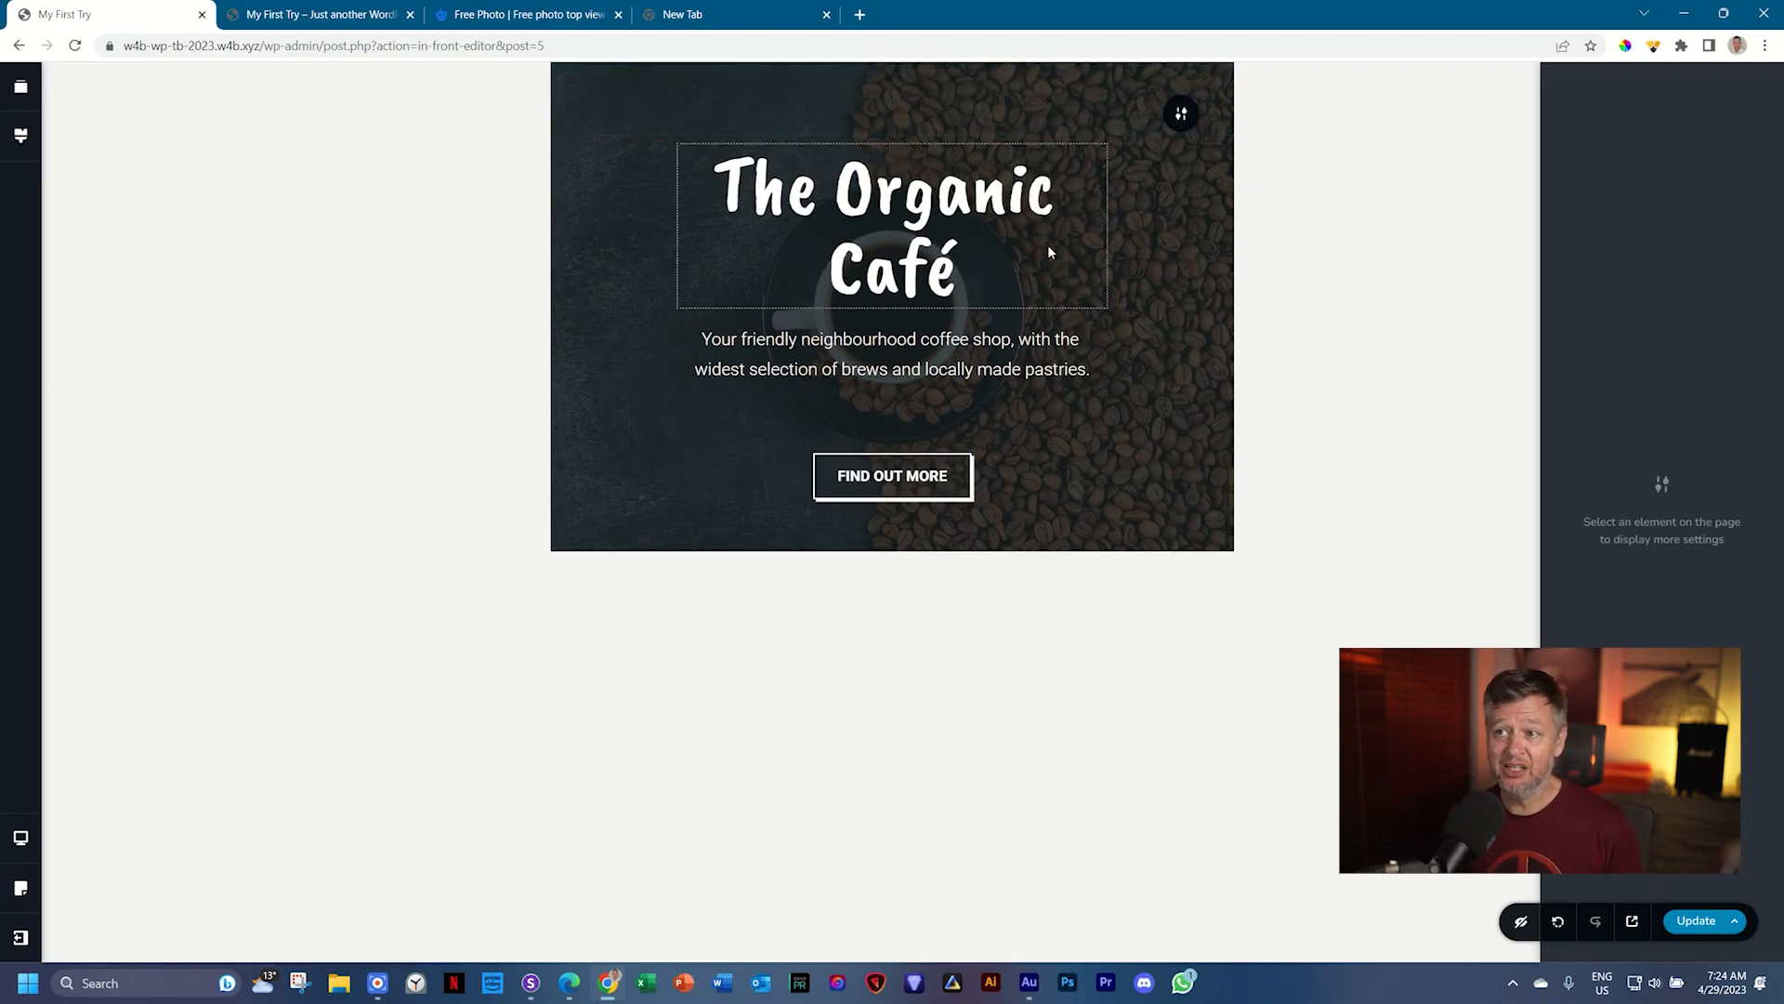
mouse_move(1029, 522)
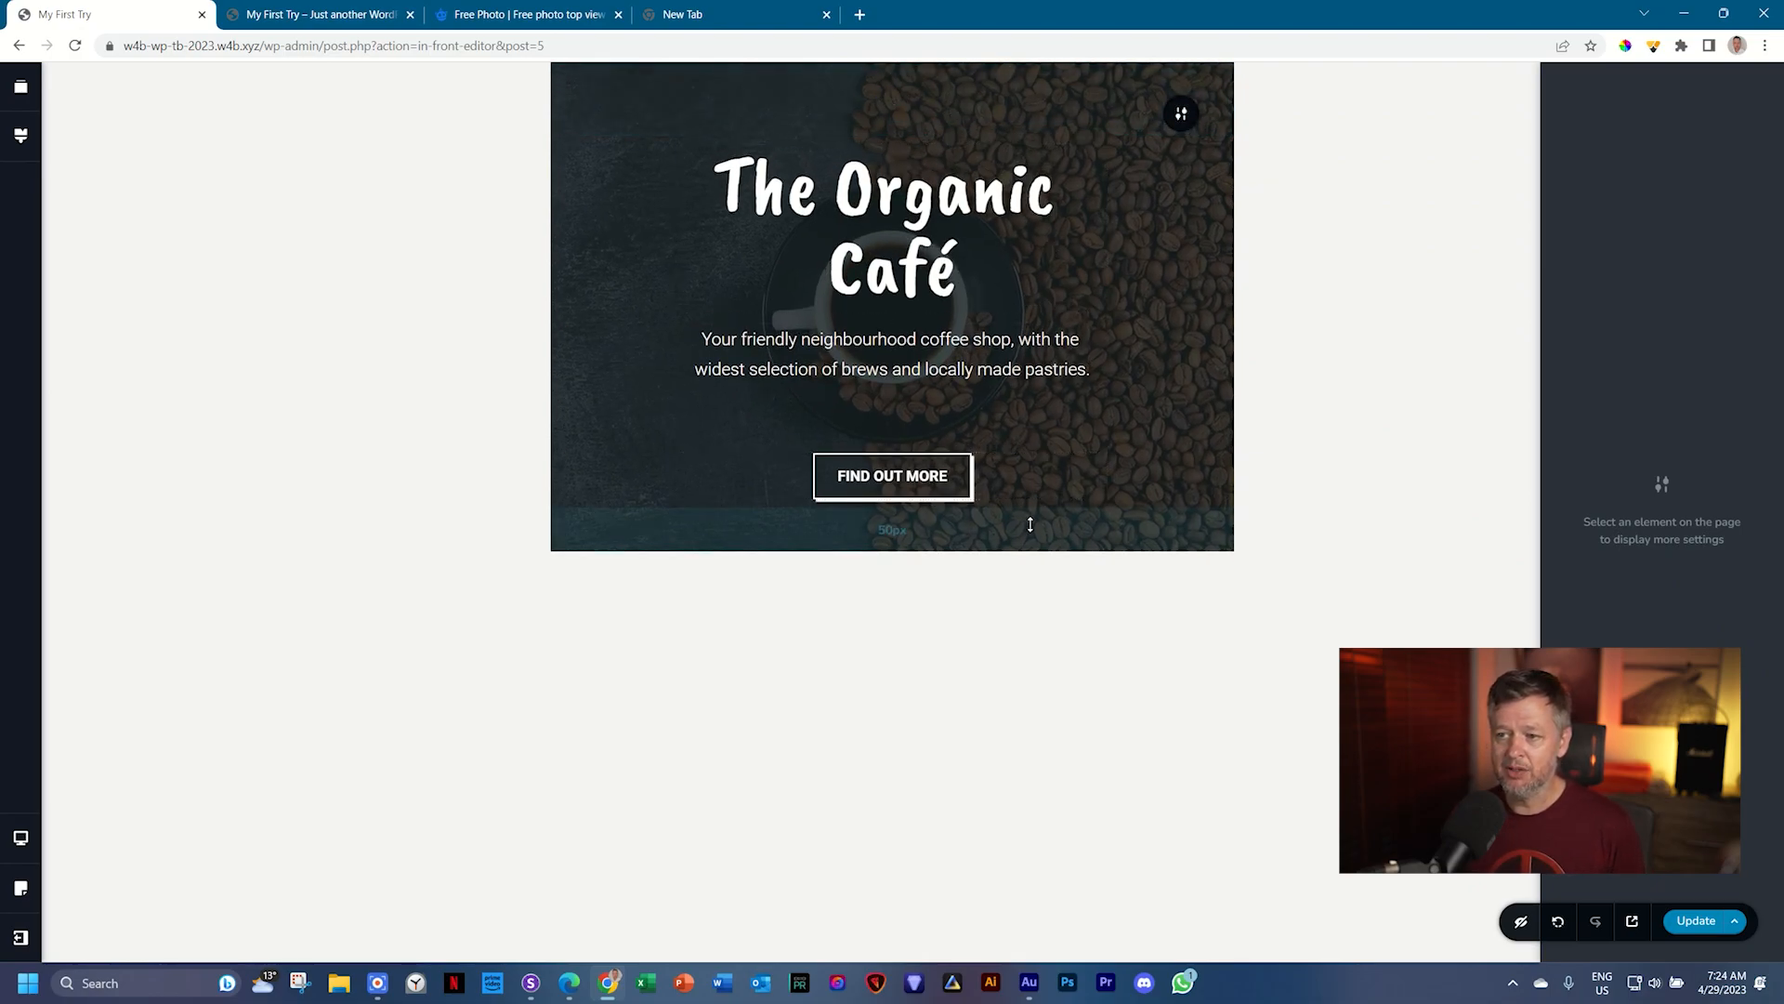
left_click_drag(1047, 526, 1044, 563)
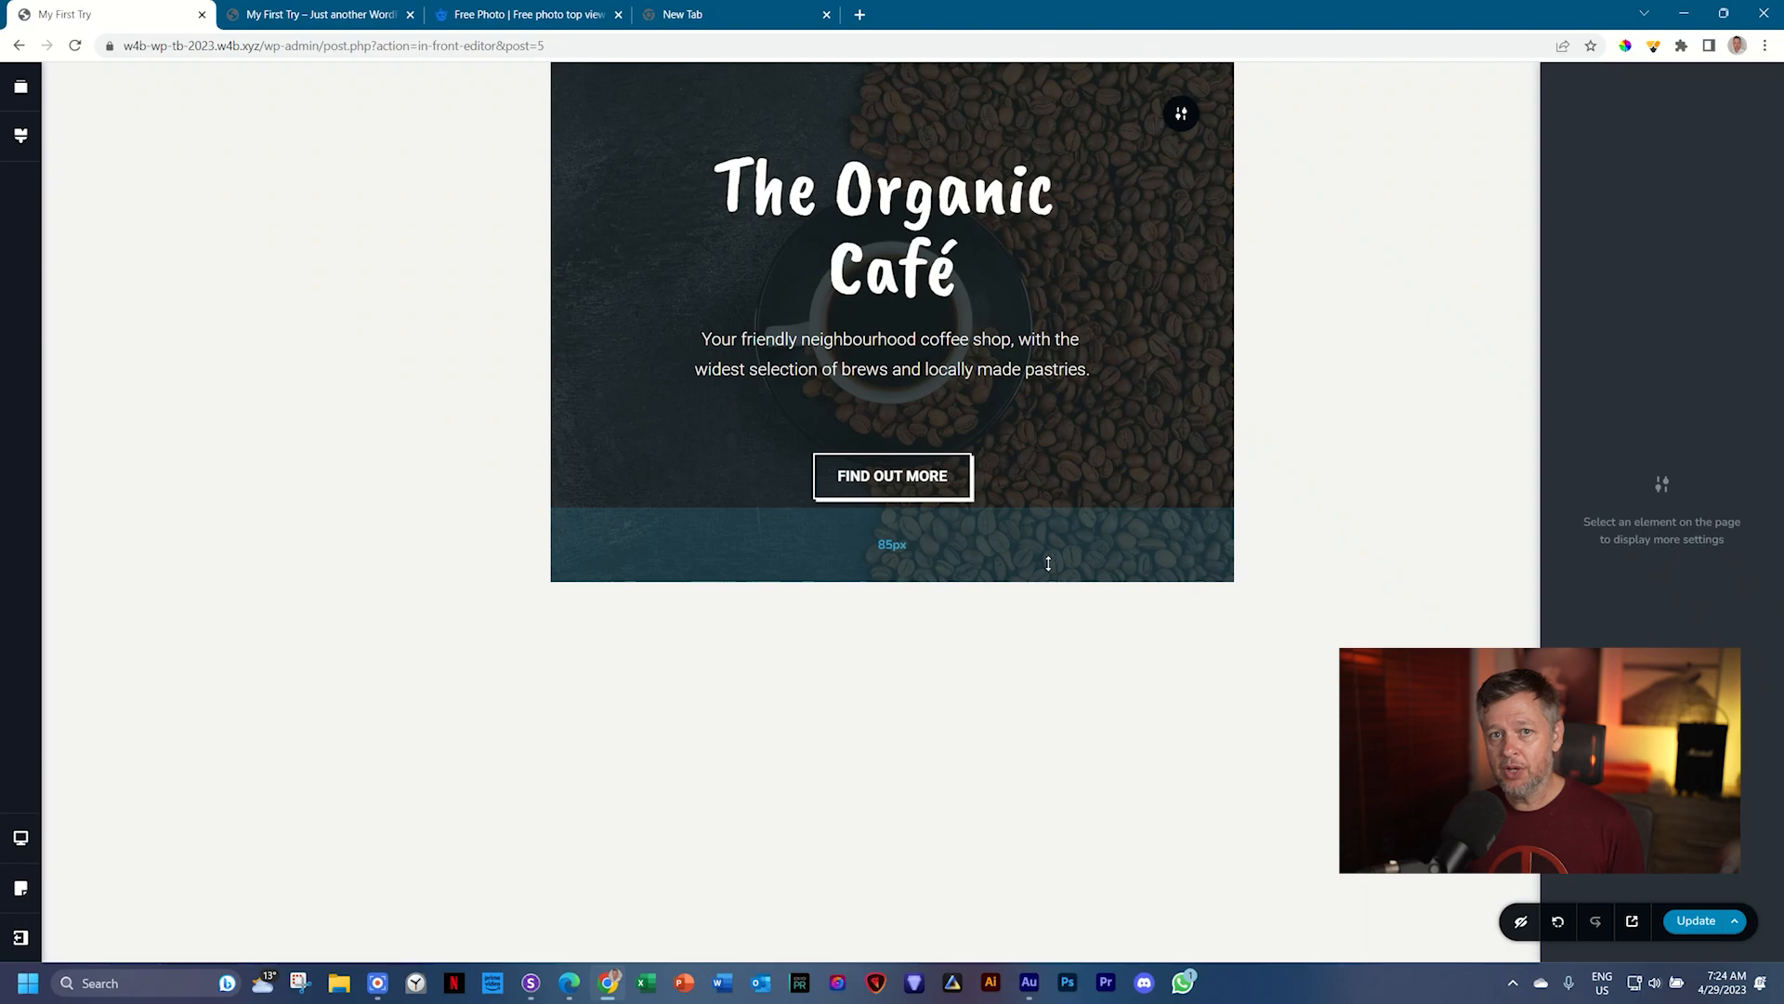
left_click(1181, 114)
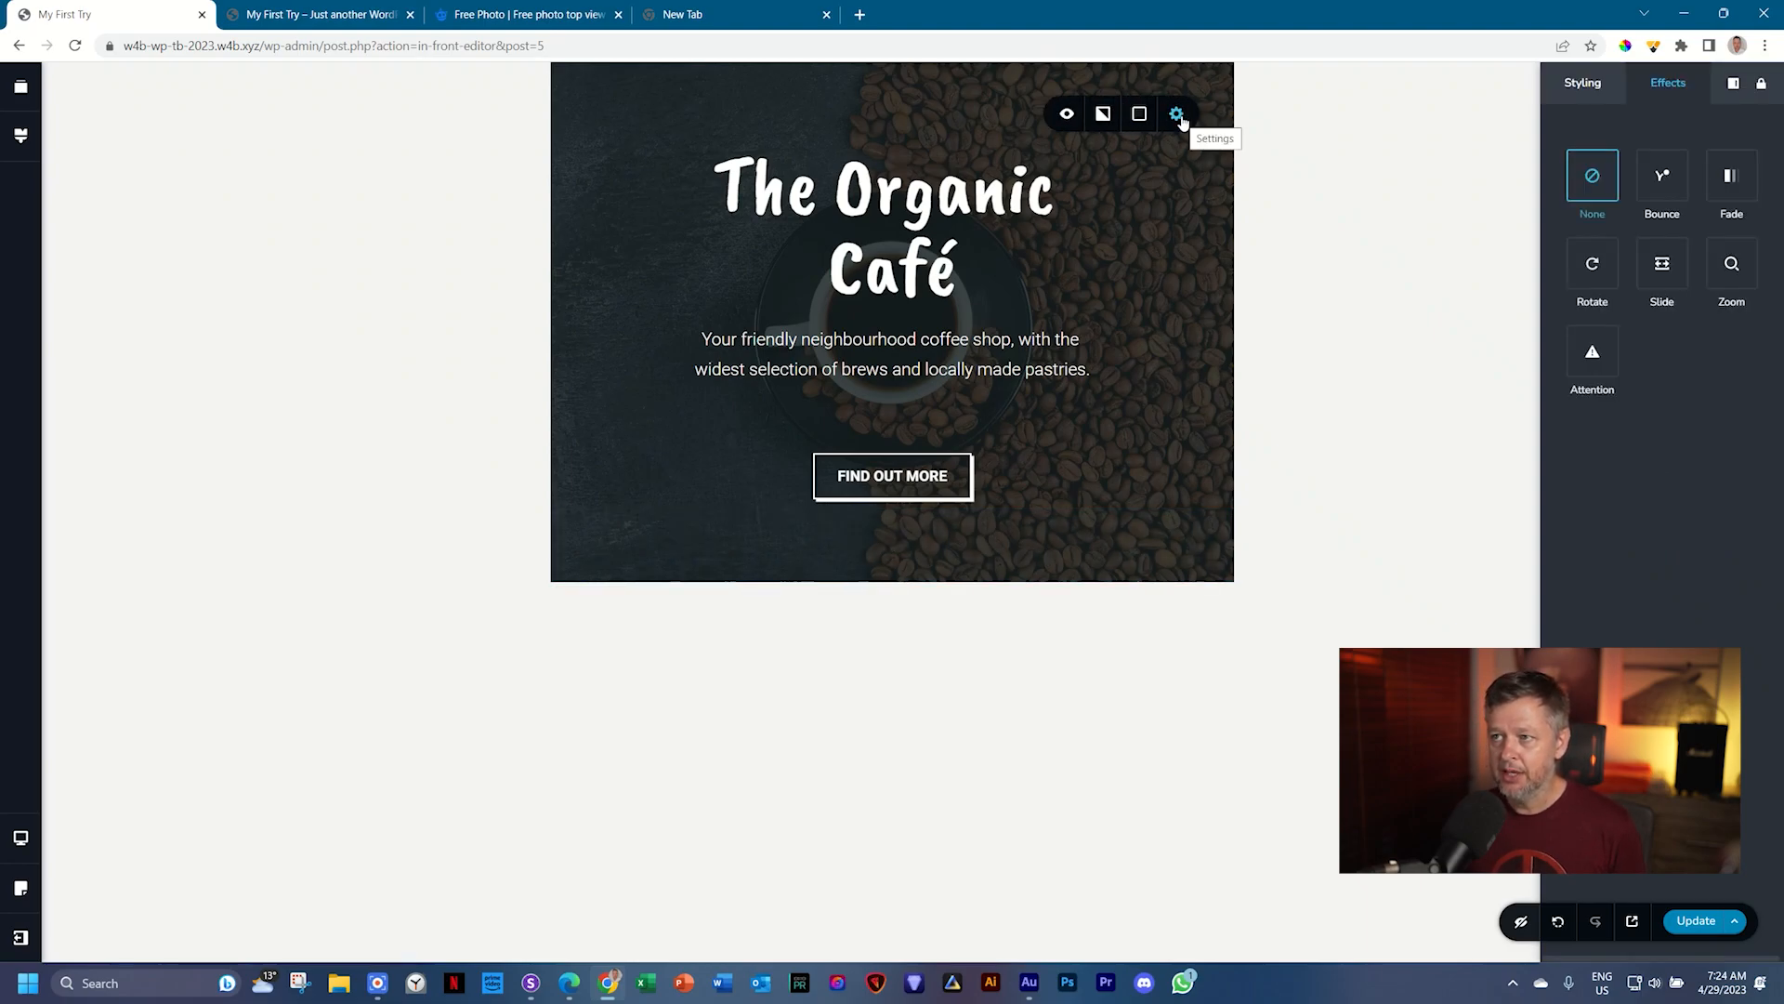
left_click(1586, 85)
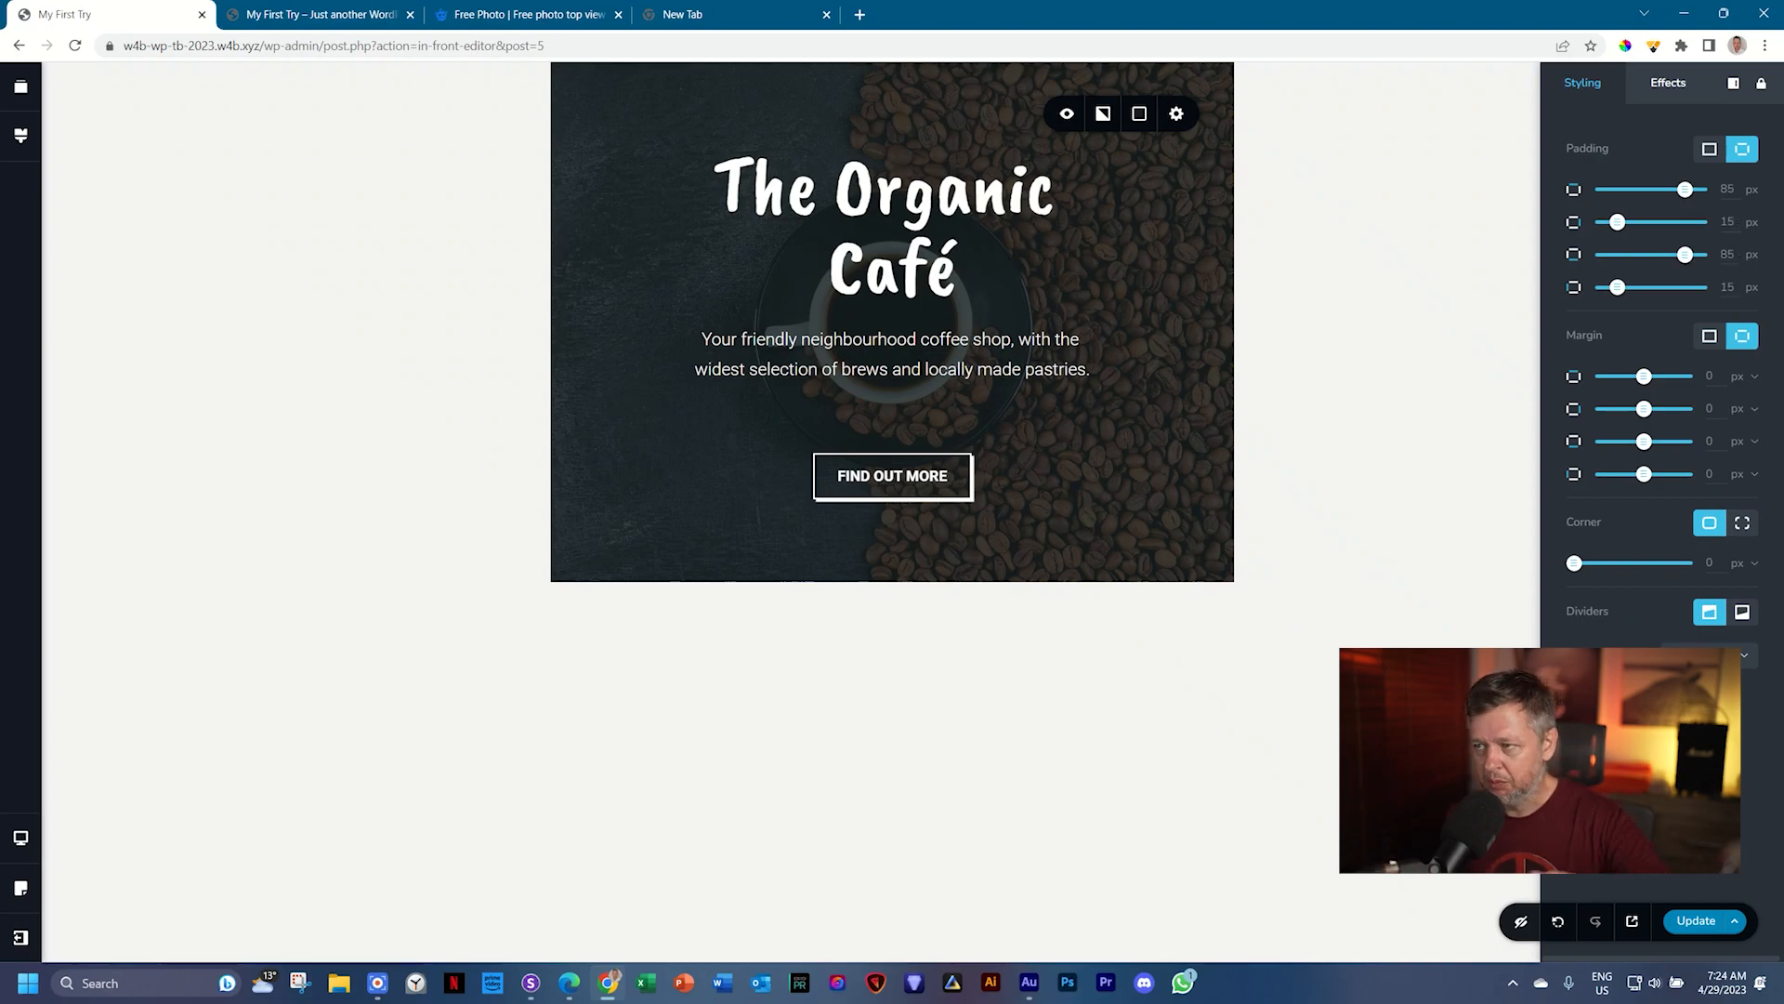
left_click(1367, 190)
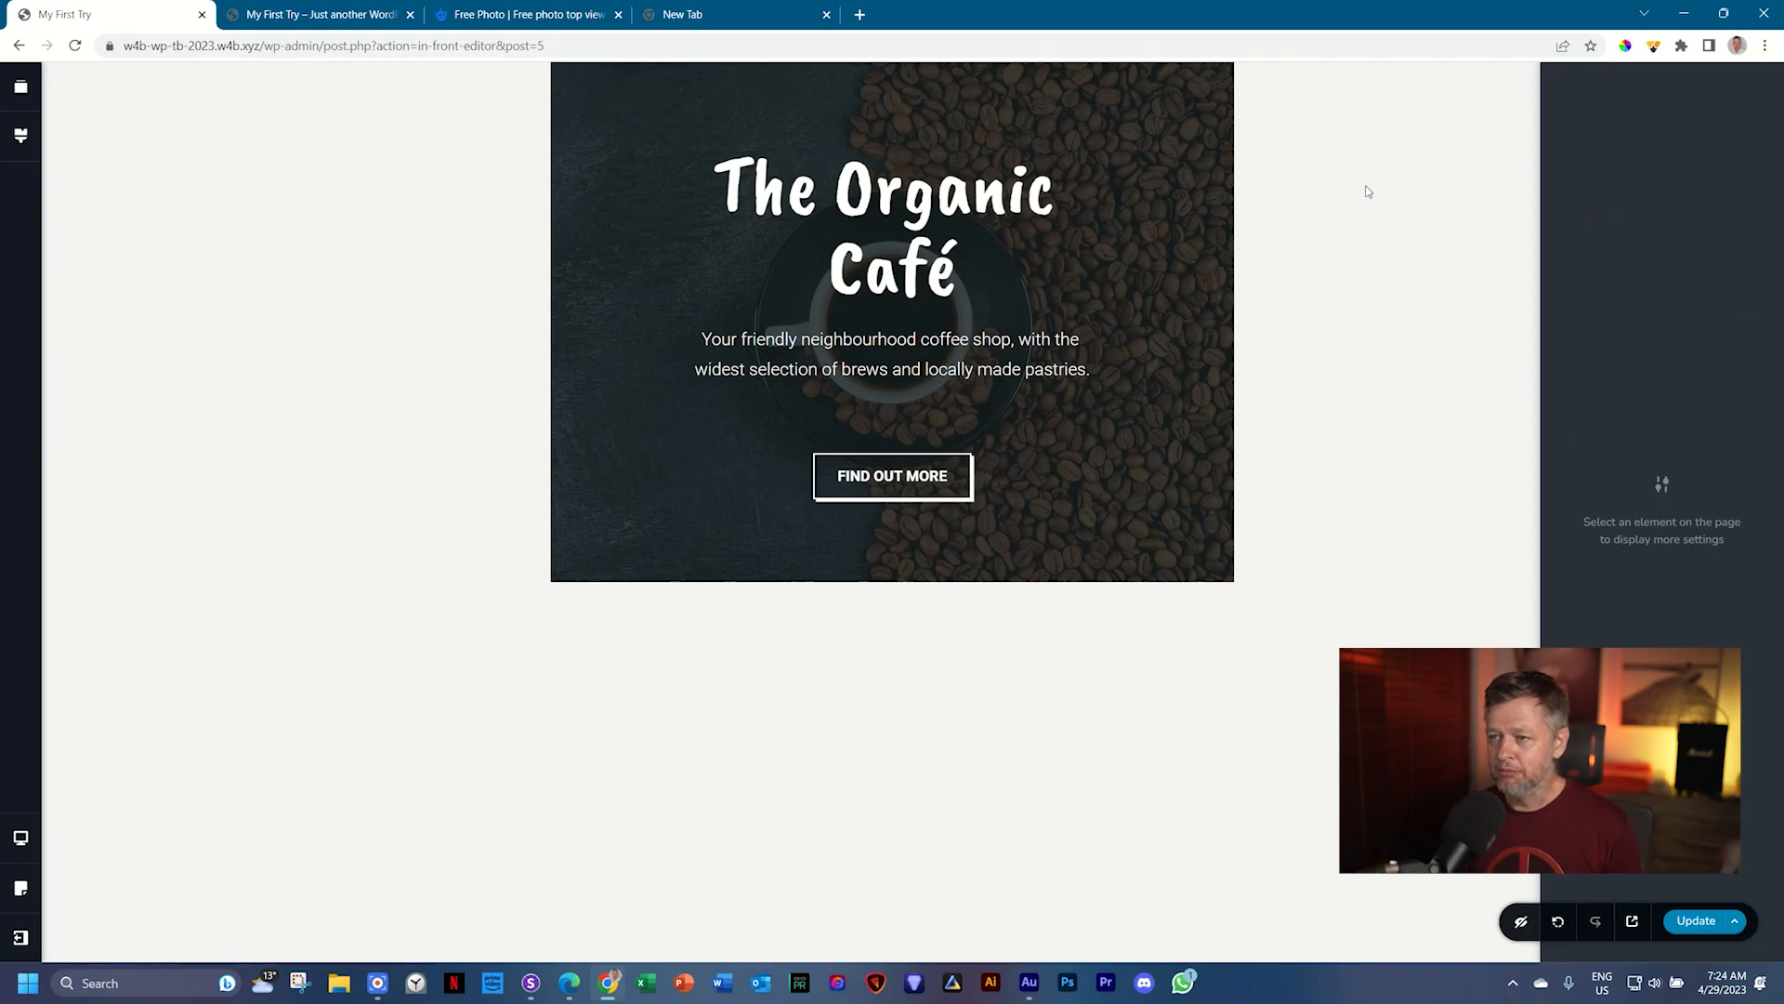
Step: Reduce the hero tagline's text size to 18 px for tablet
left_click(884, 336)
left_click(879, 414)
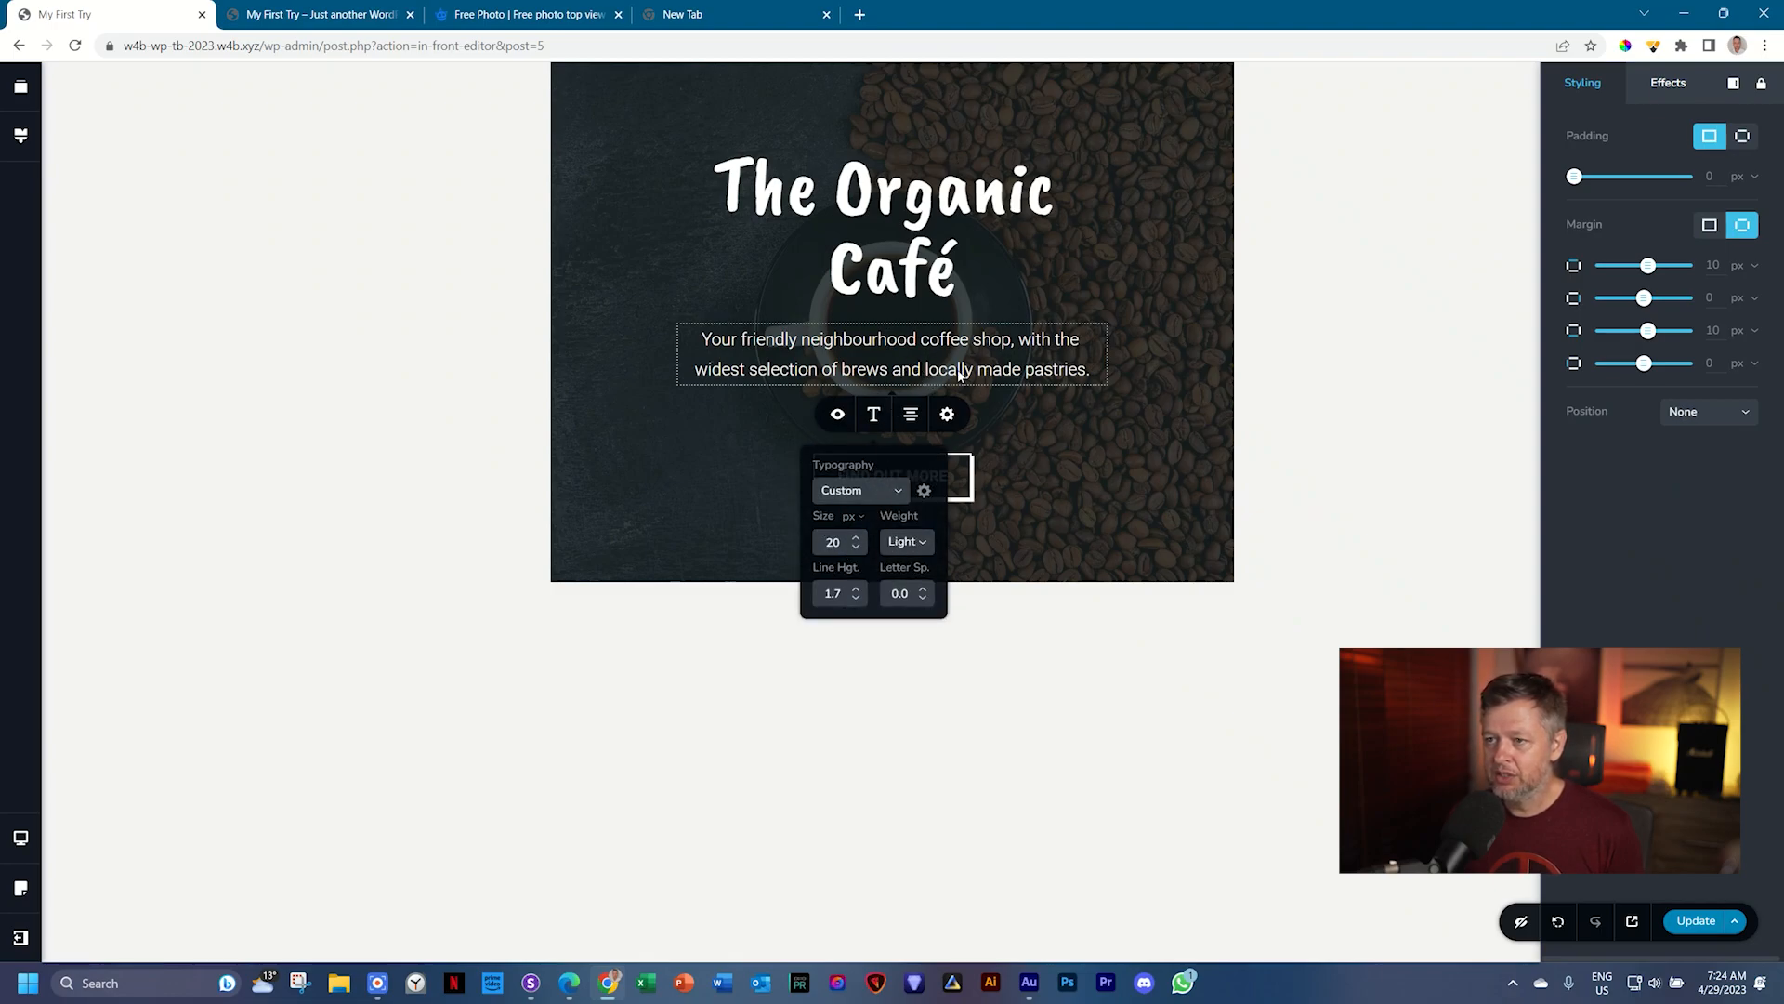
left_click(857, 547)
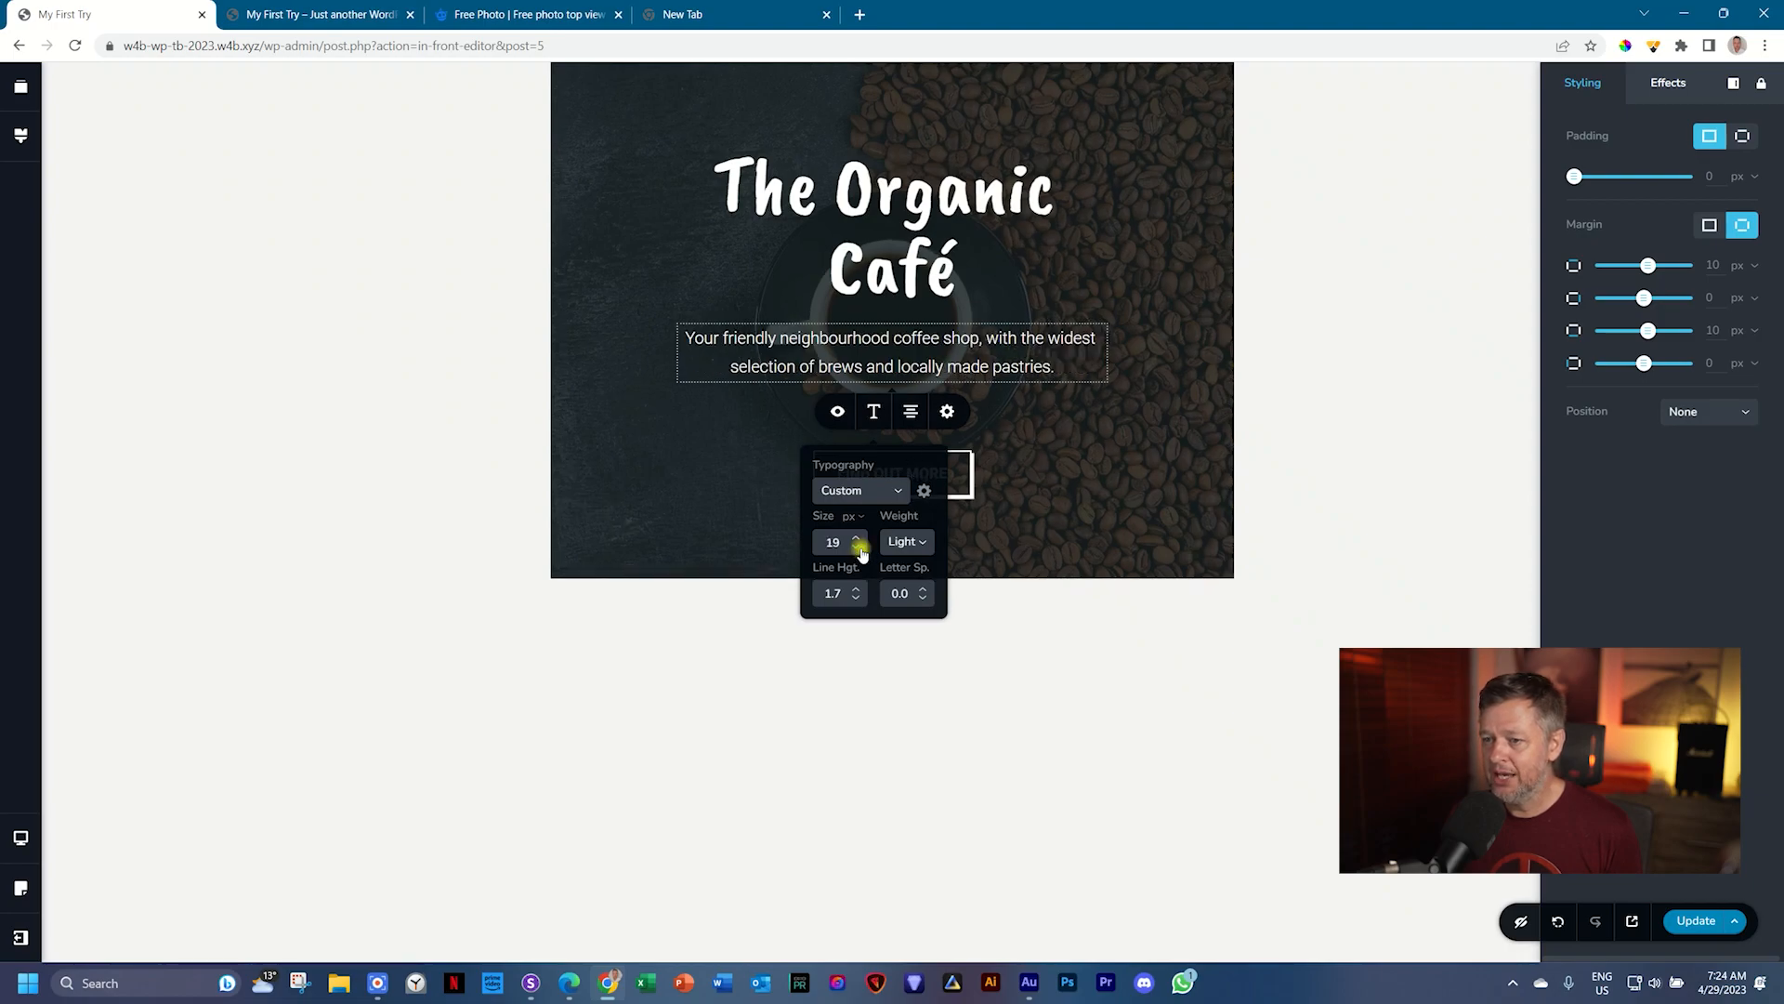
left_click(857, 547)
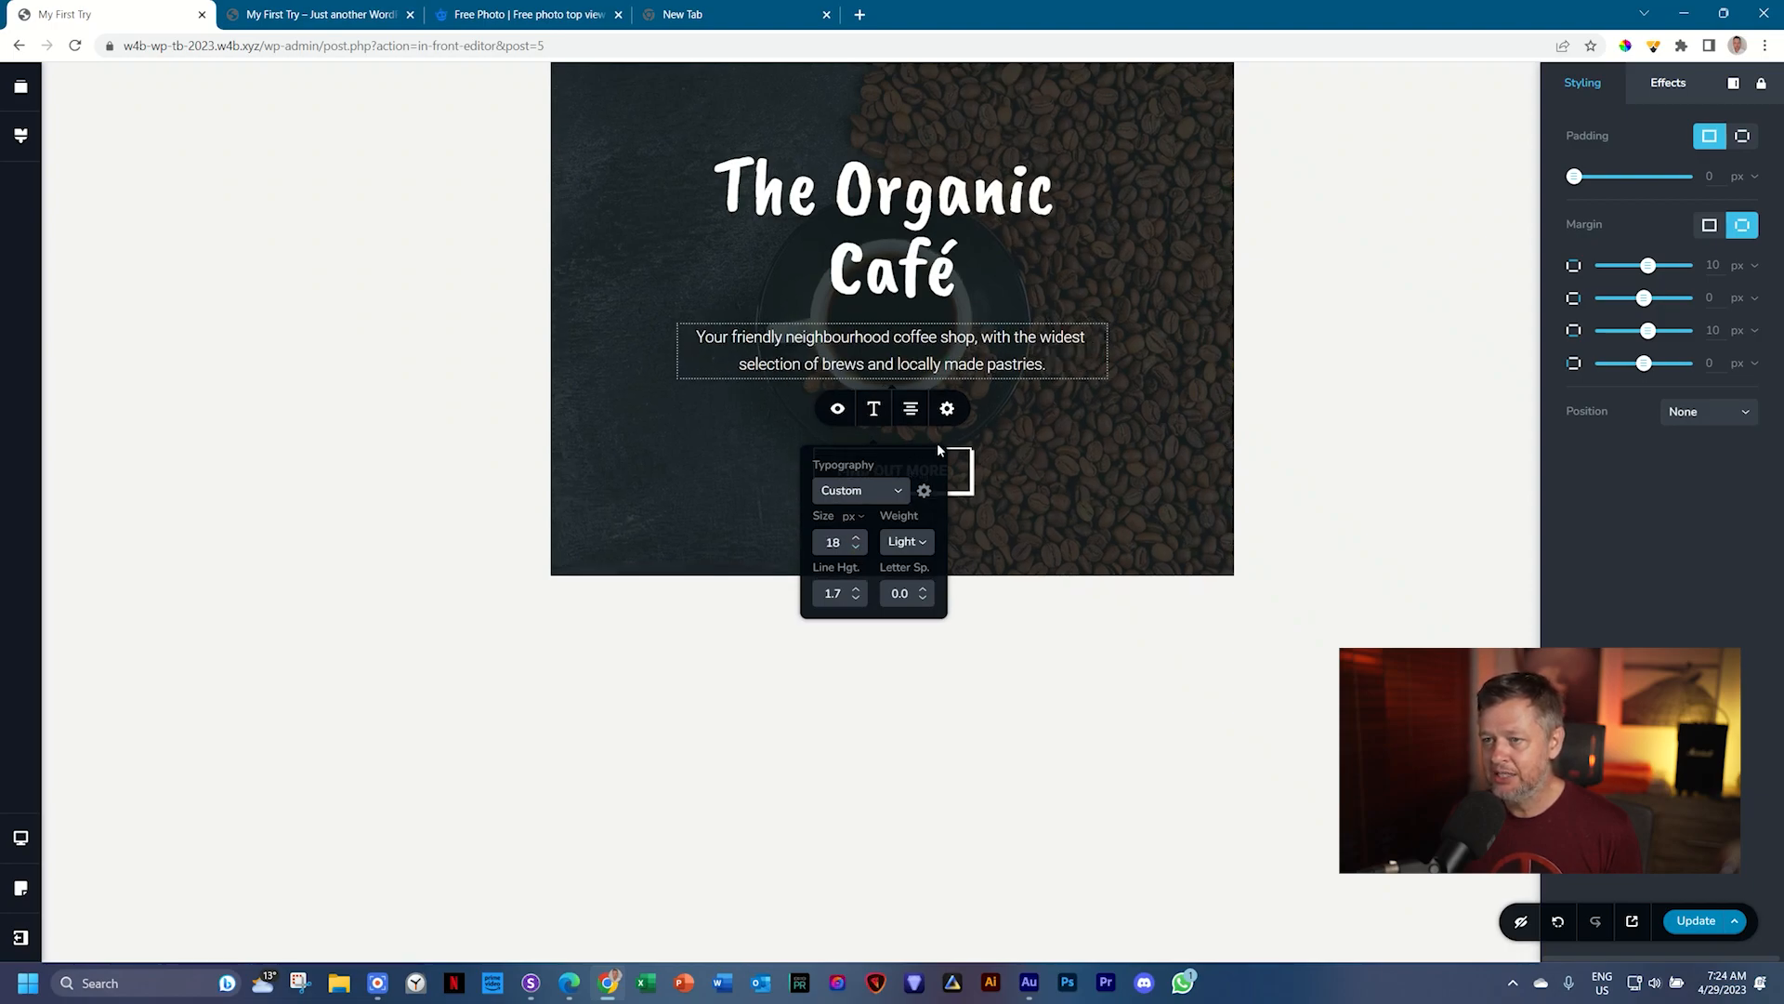
left_click(1123, 370)
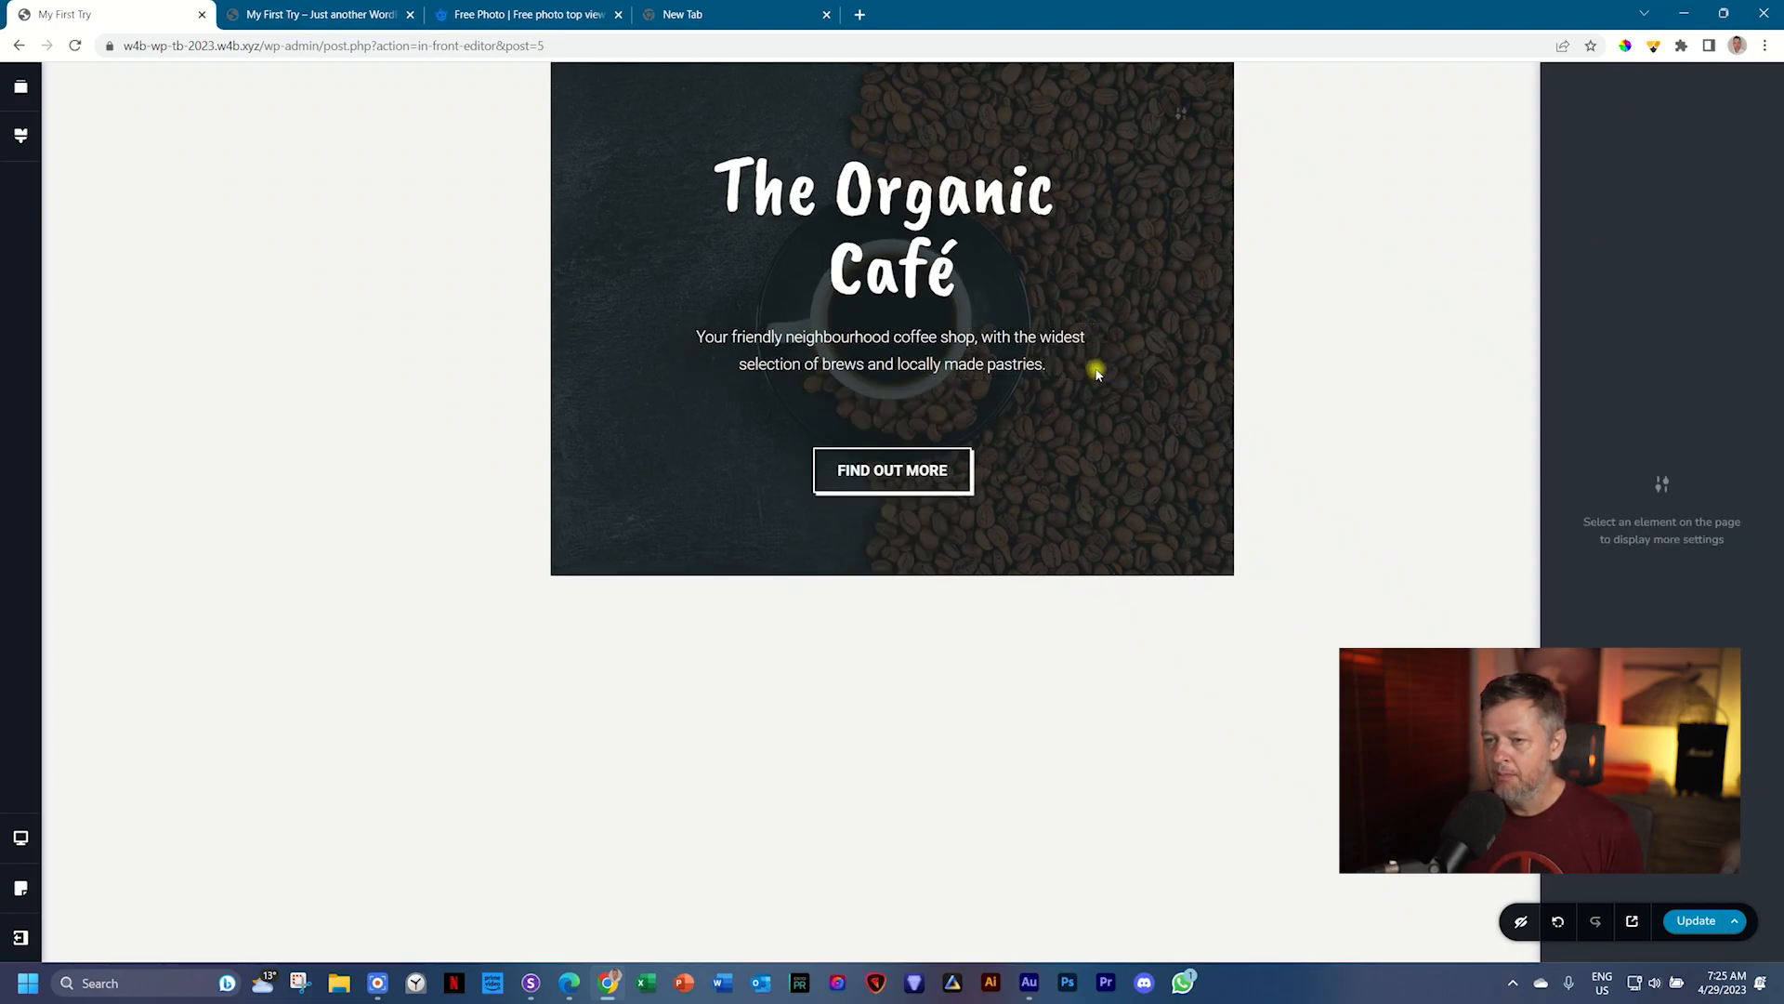
Step: Set the Find Out More button's text weight to Normal and its letter spacing to 2.0 for tablet
left_click(893, 479)
left_click(907, 417)
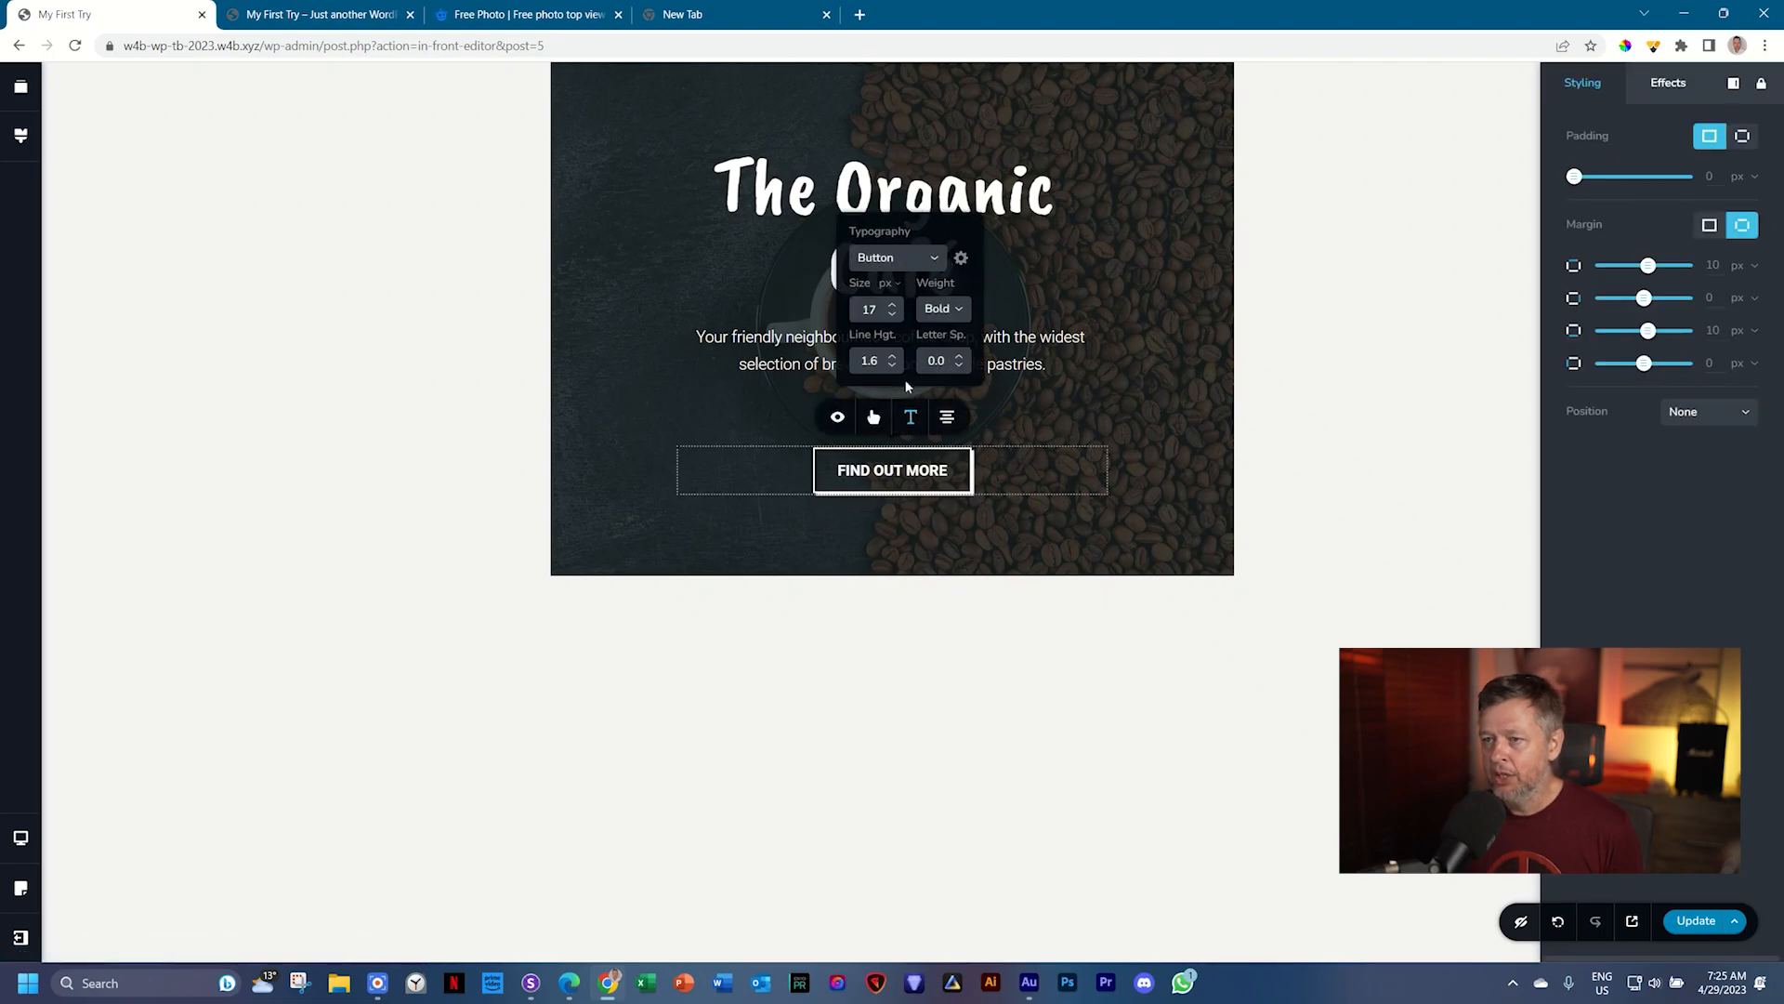
left_click(958, 309)
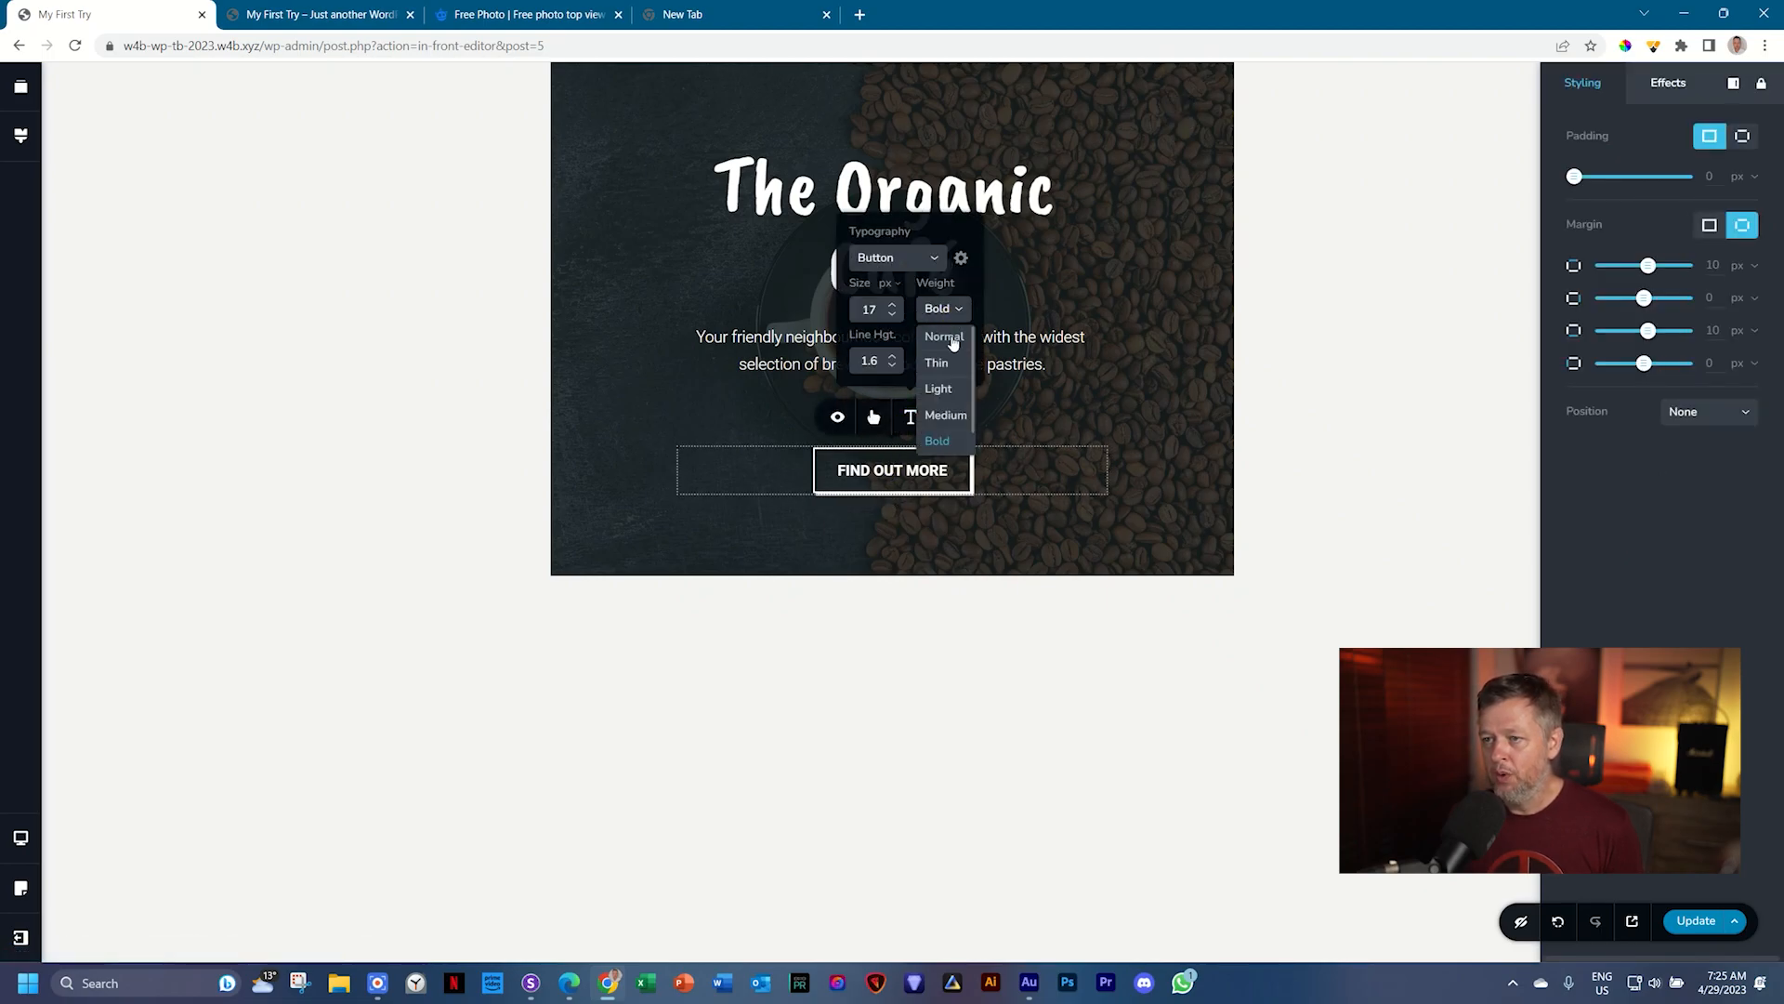
left_click(948, 349)
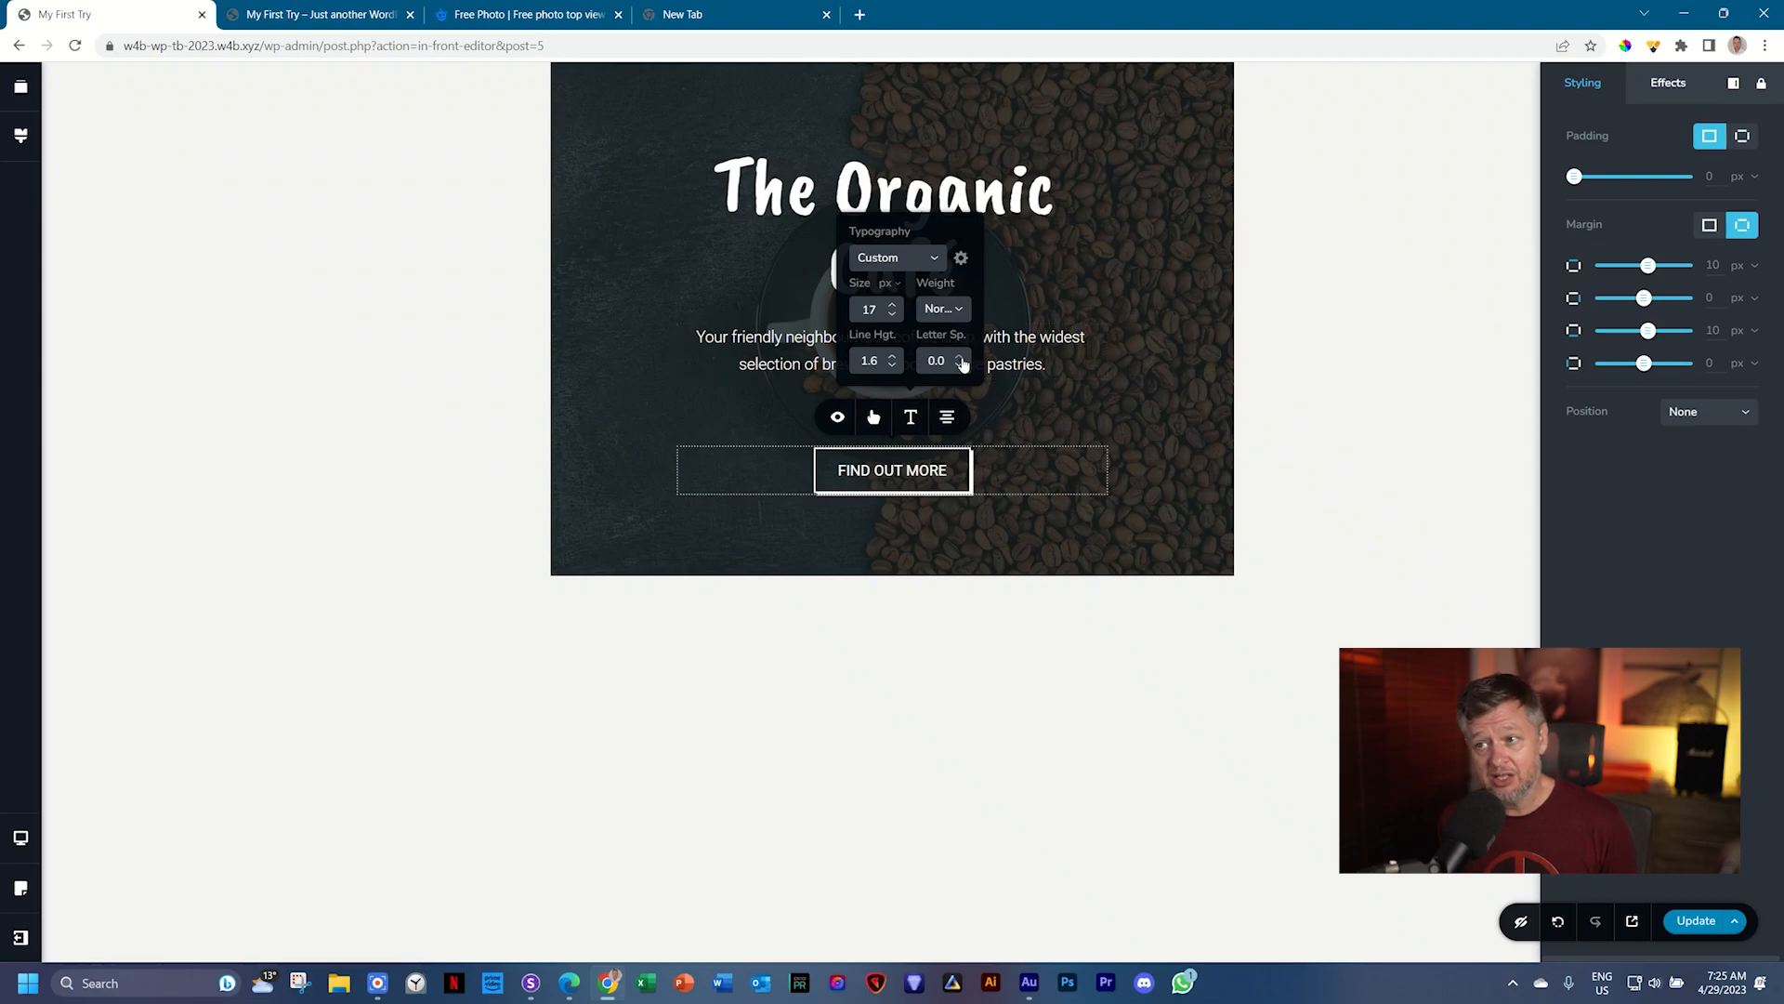
left_click(961, 358)
left_click(961, 365)
left_click(961, 364)
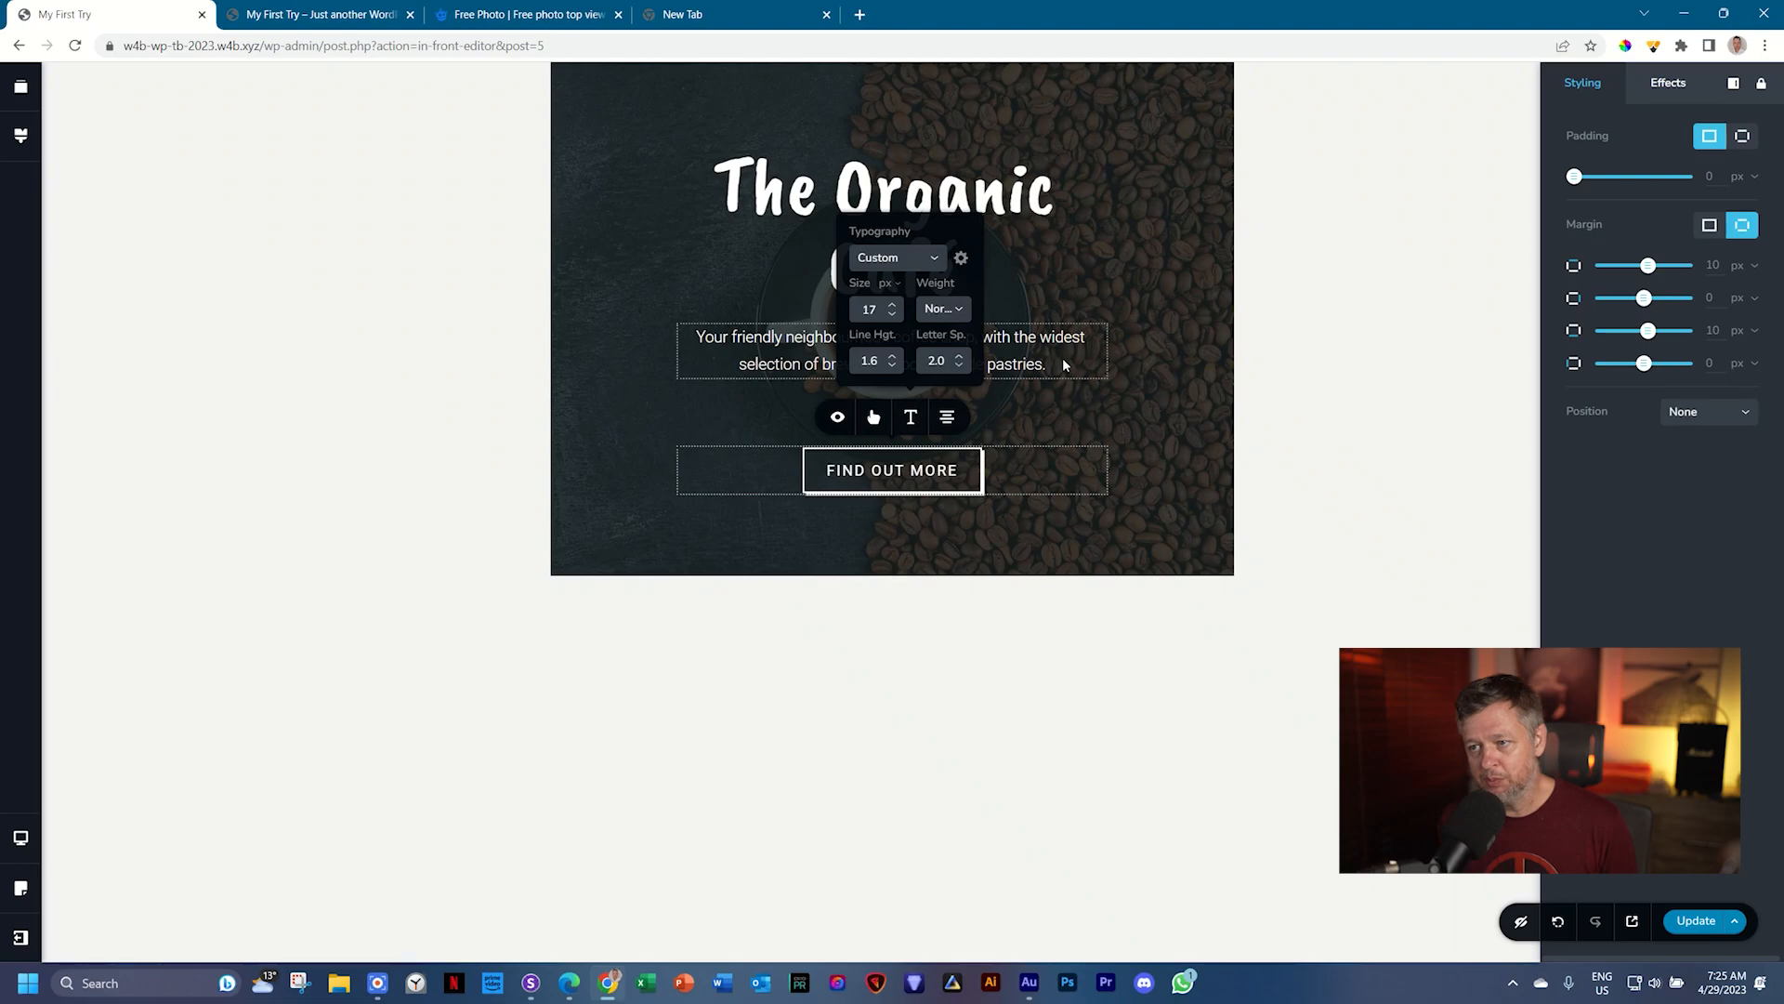
left_click(1179, 355)
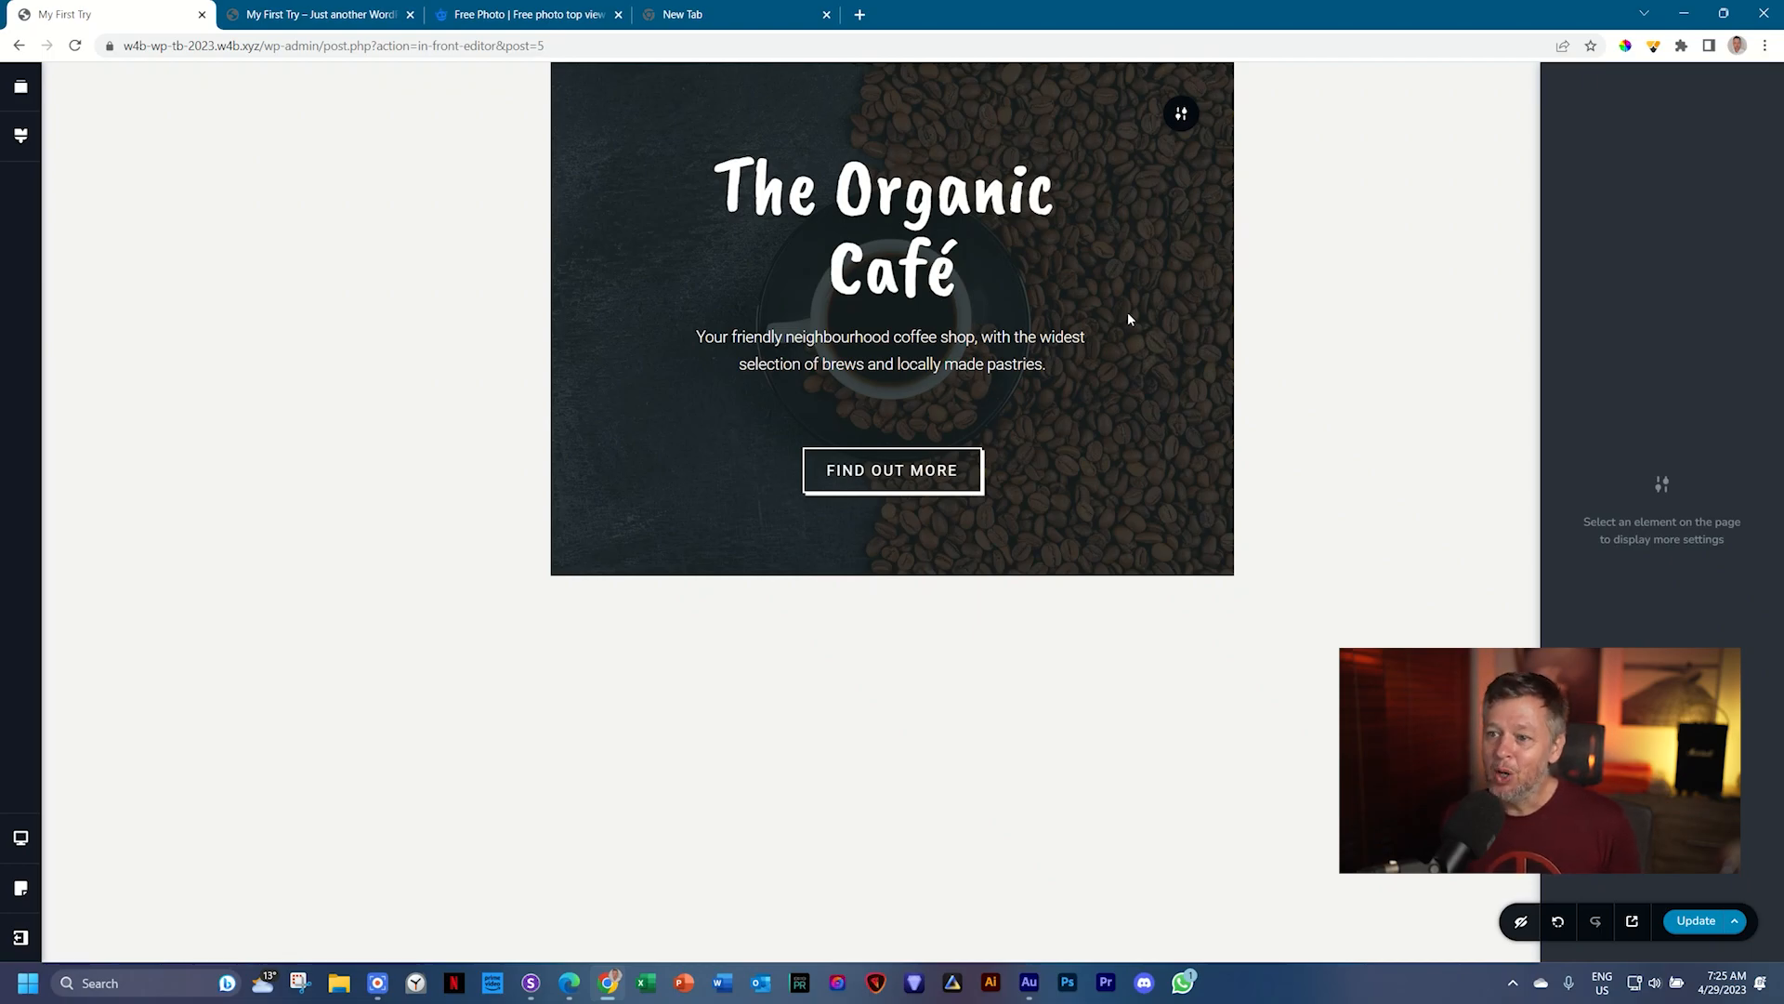
Step: Switch the editor to the Mobile view and set the hero block's height to Auto and its content width to 100%
left_click(27, 842)
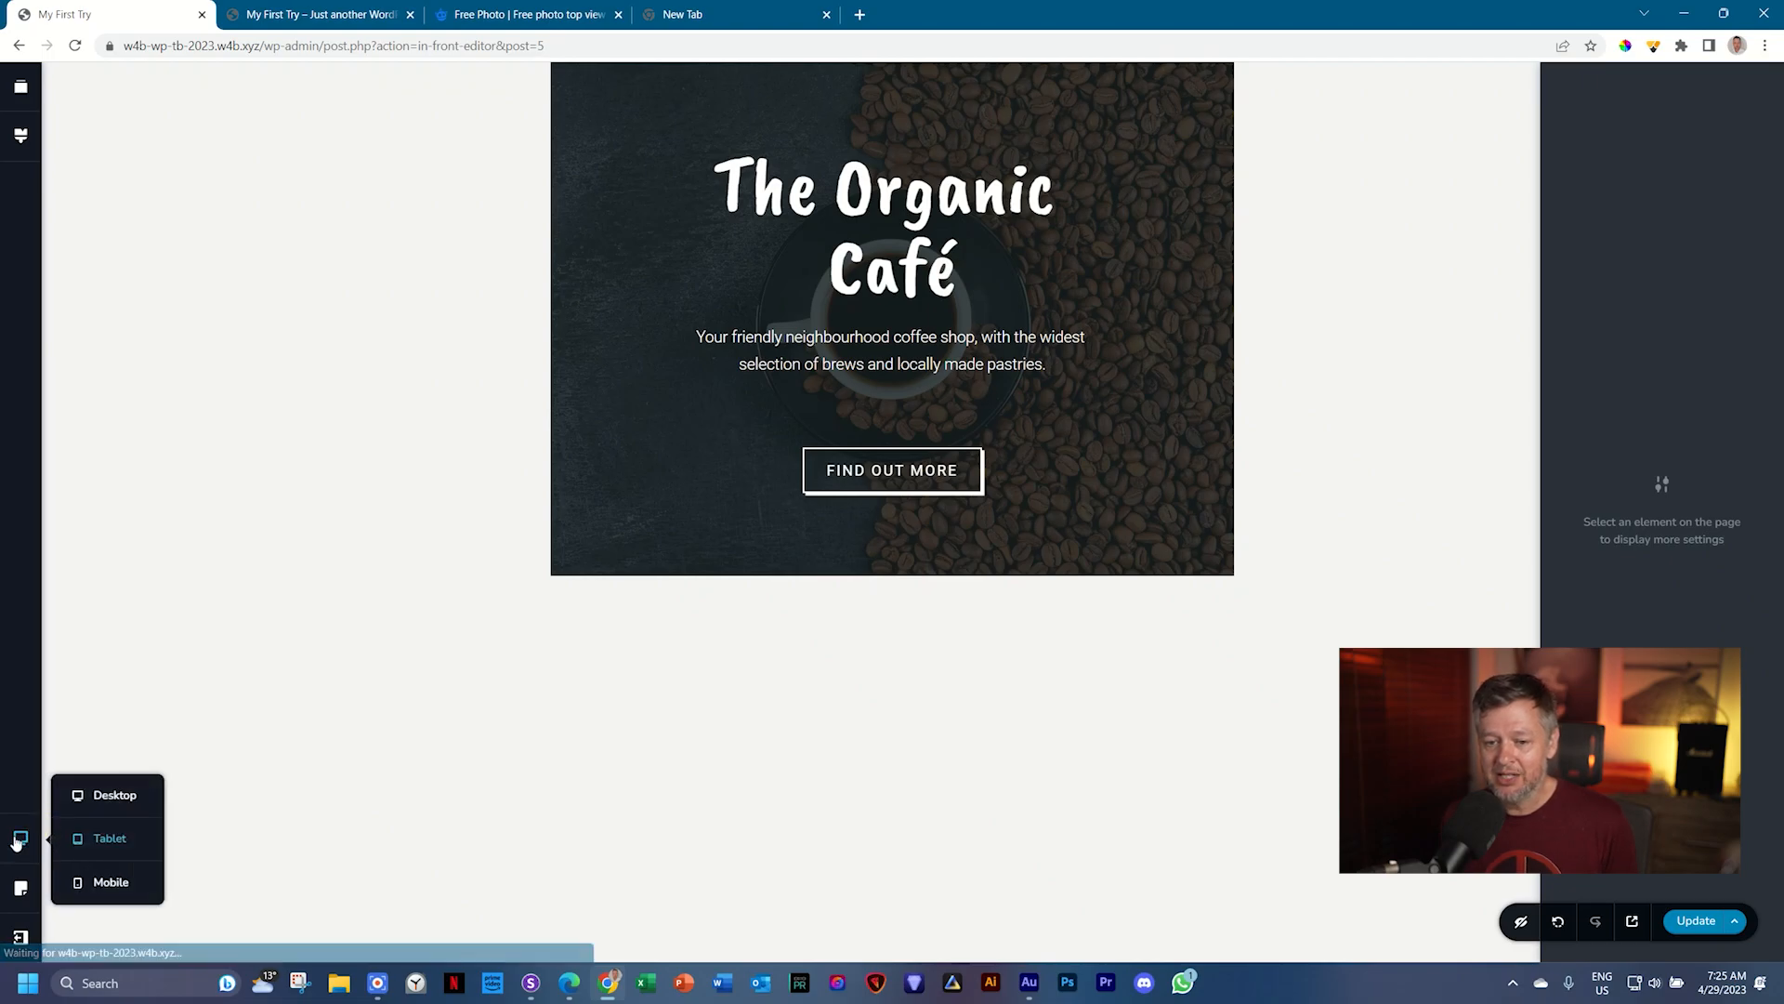
left_click(129, 886)
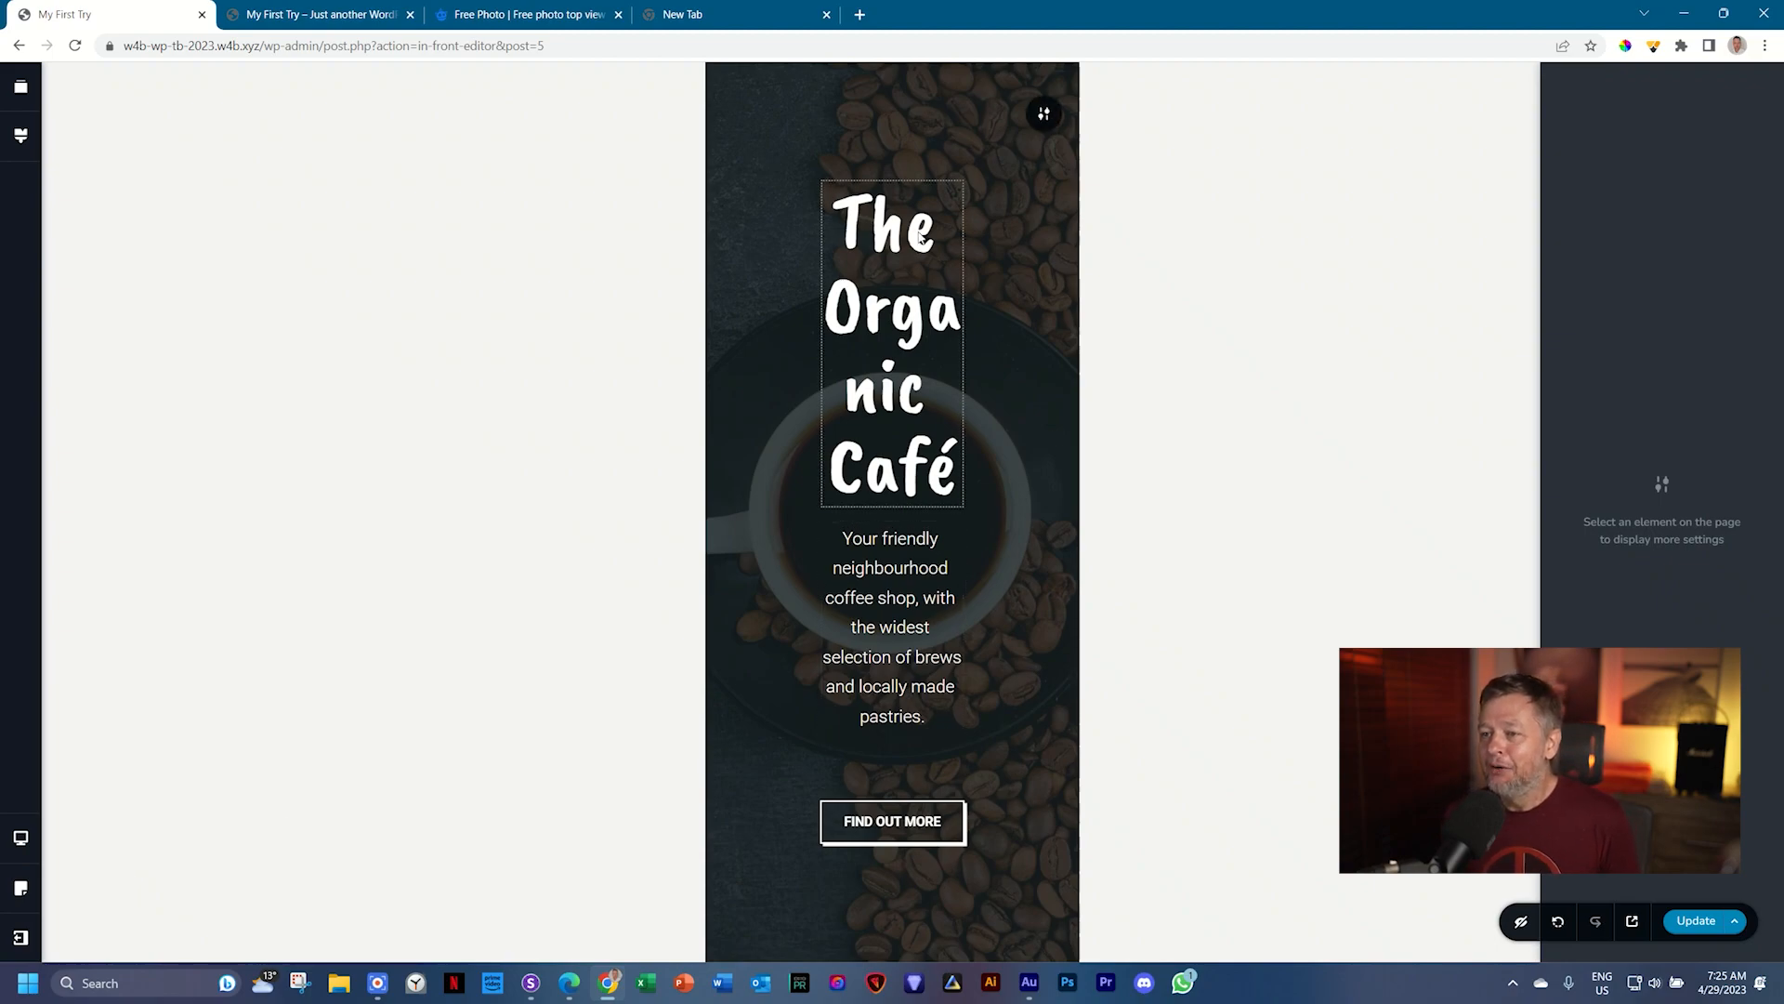
left_click(1046, 115)
left_click(1046, 115)
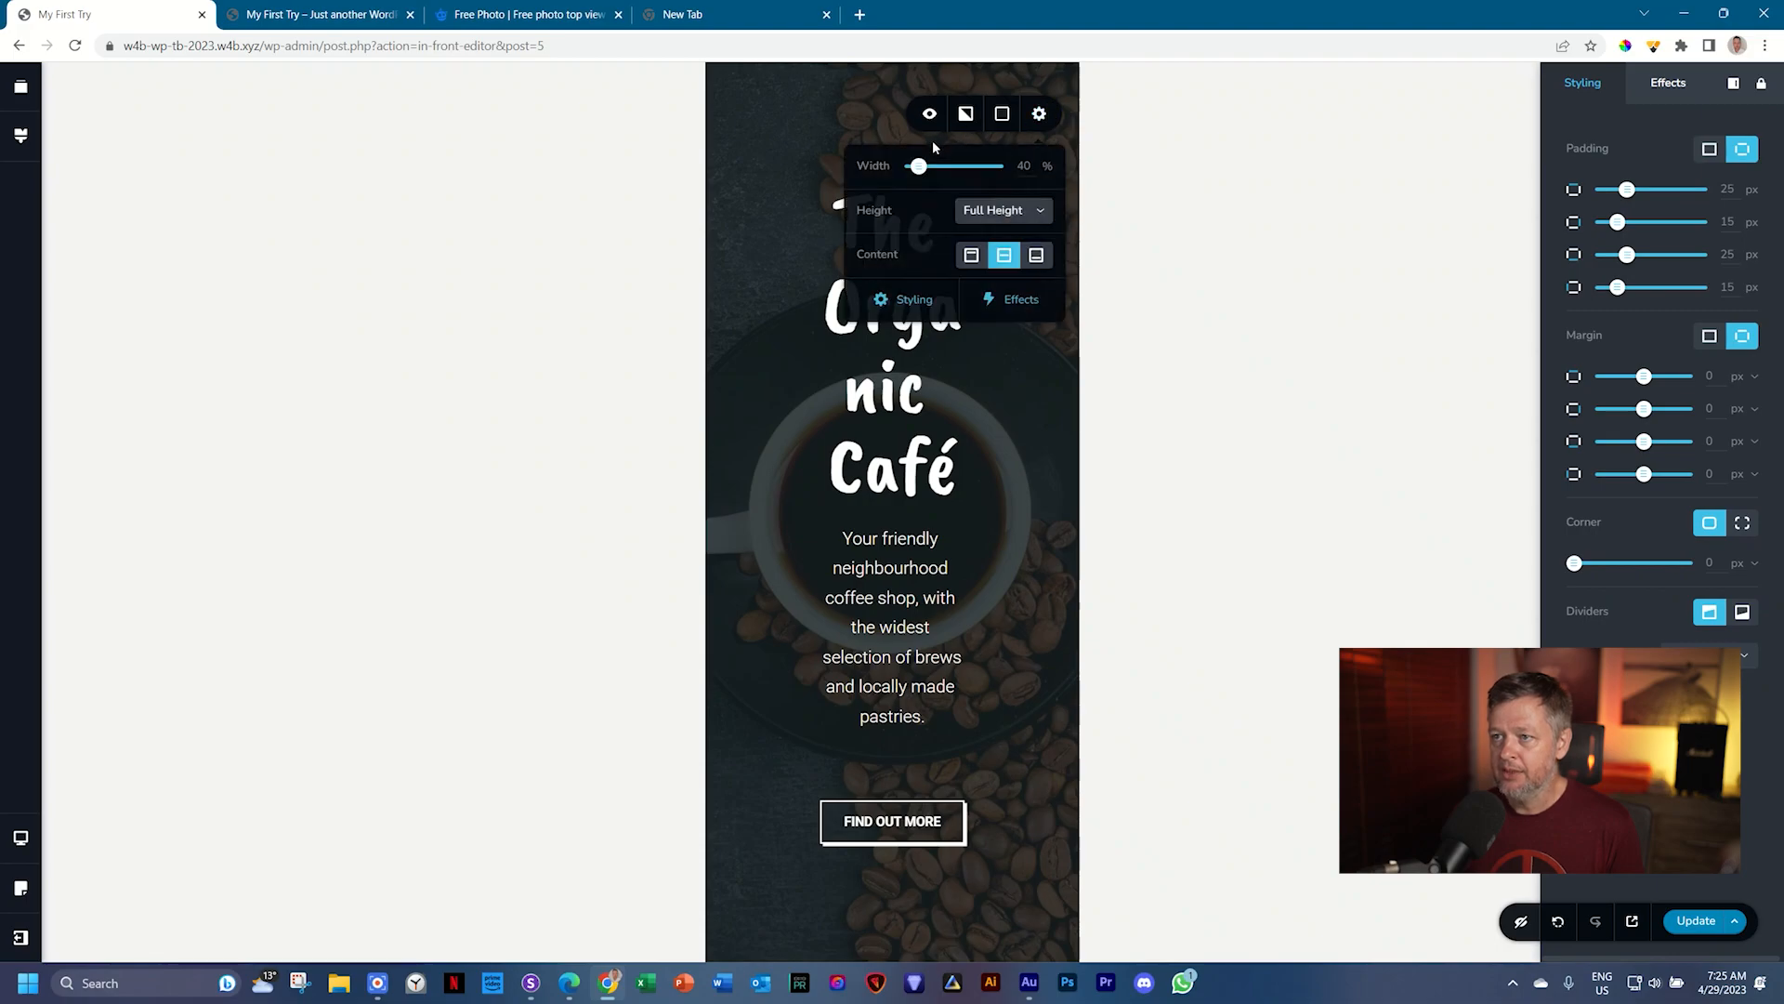
left_click(1012, 210)
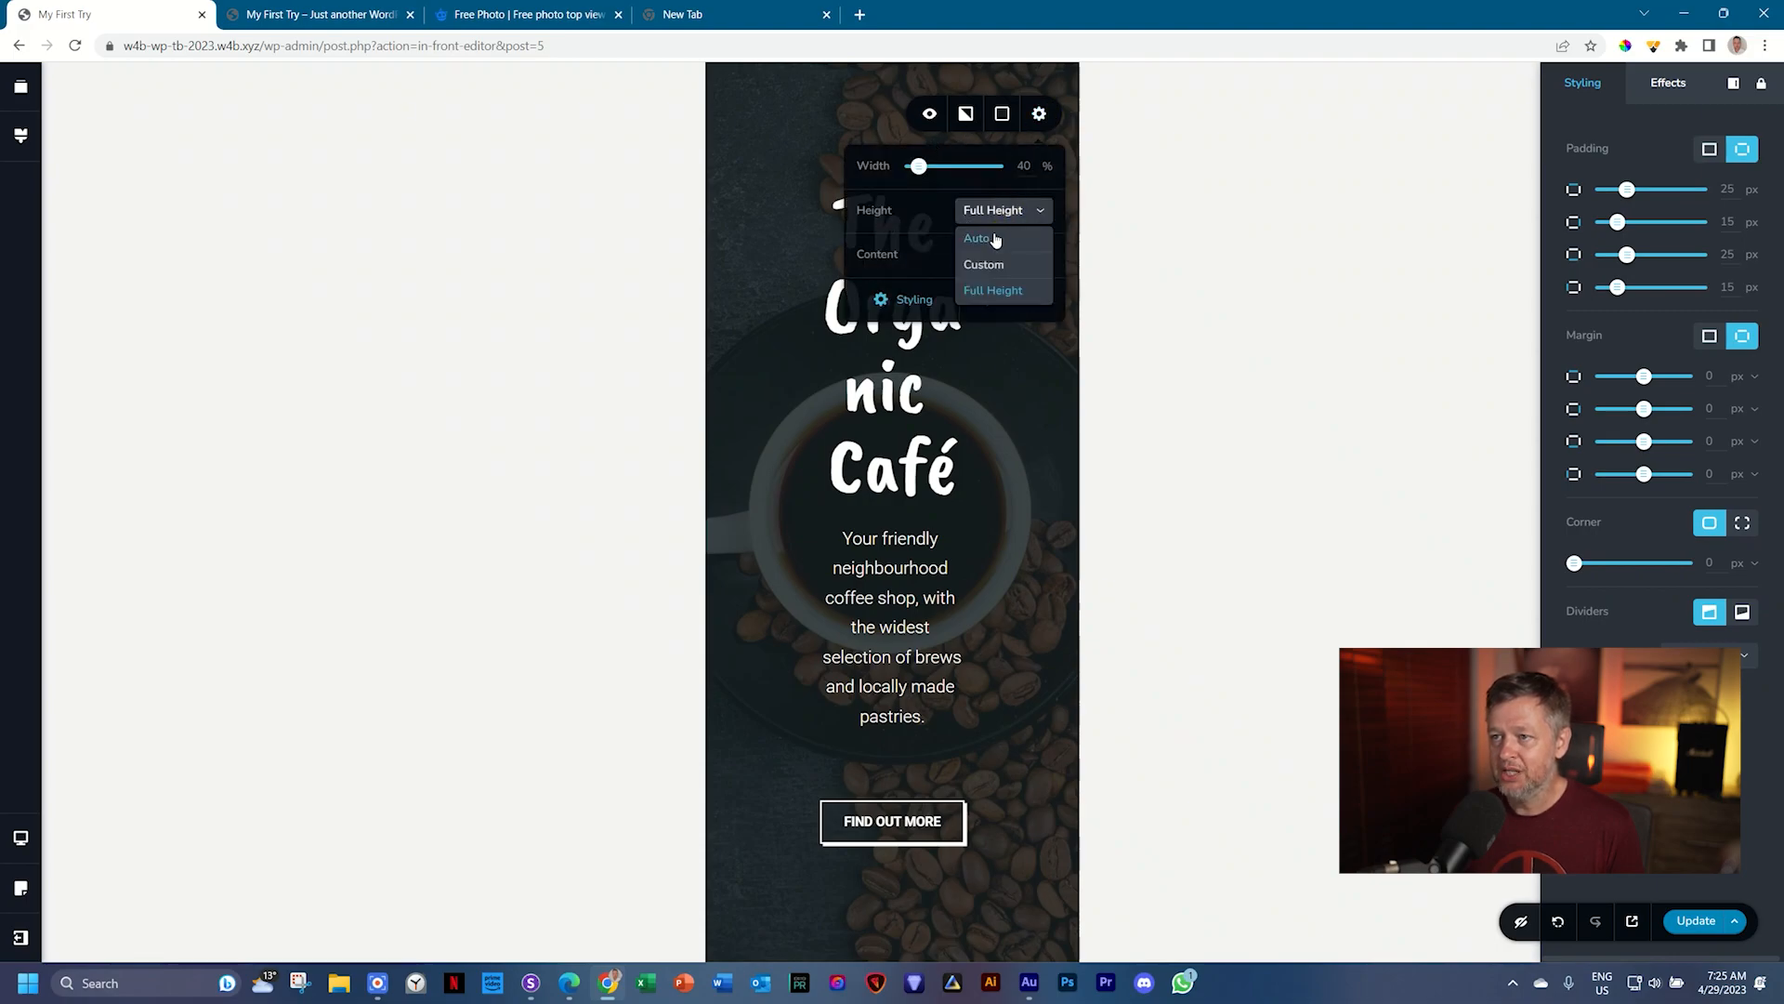
left_click(993, 236)
left_click_drag(919, 165, 998, 167)
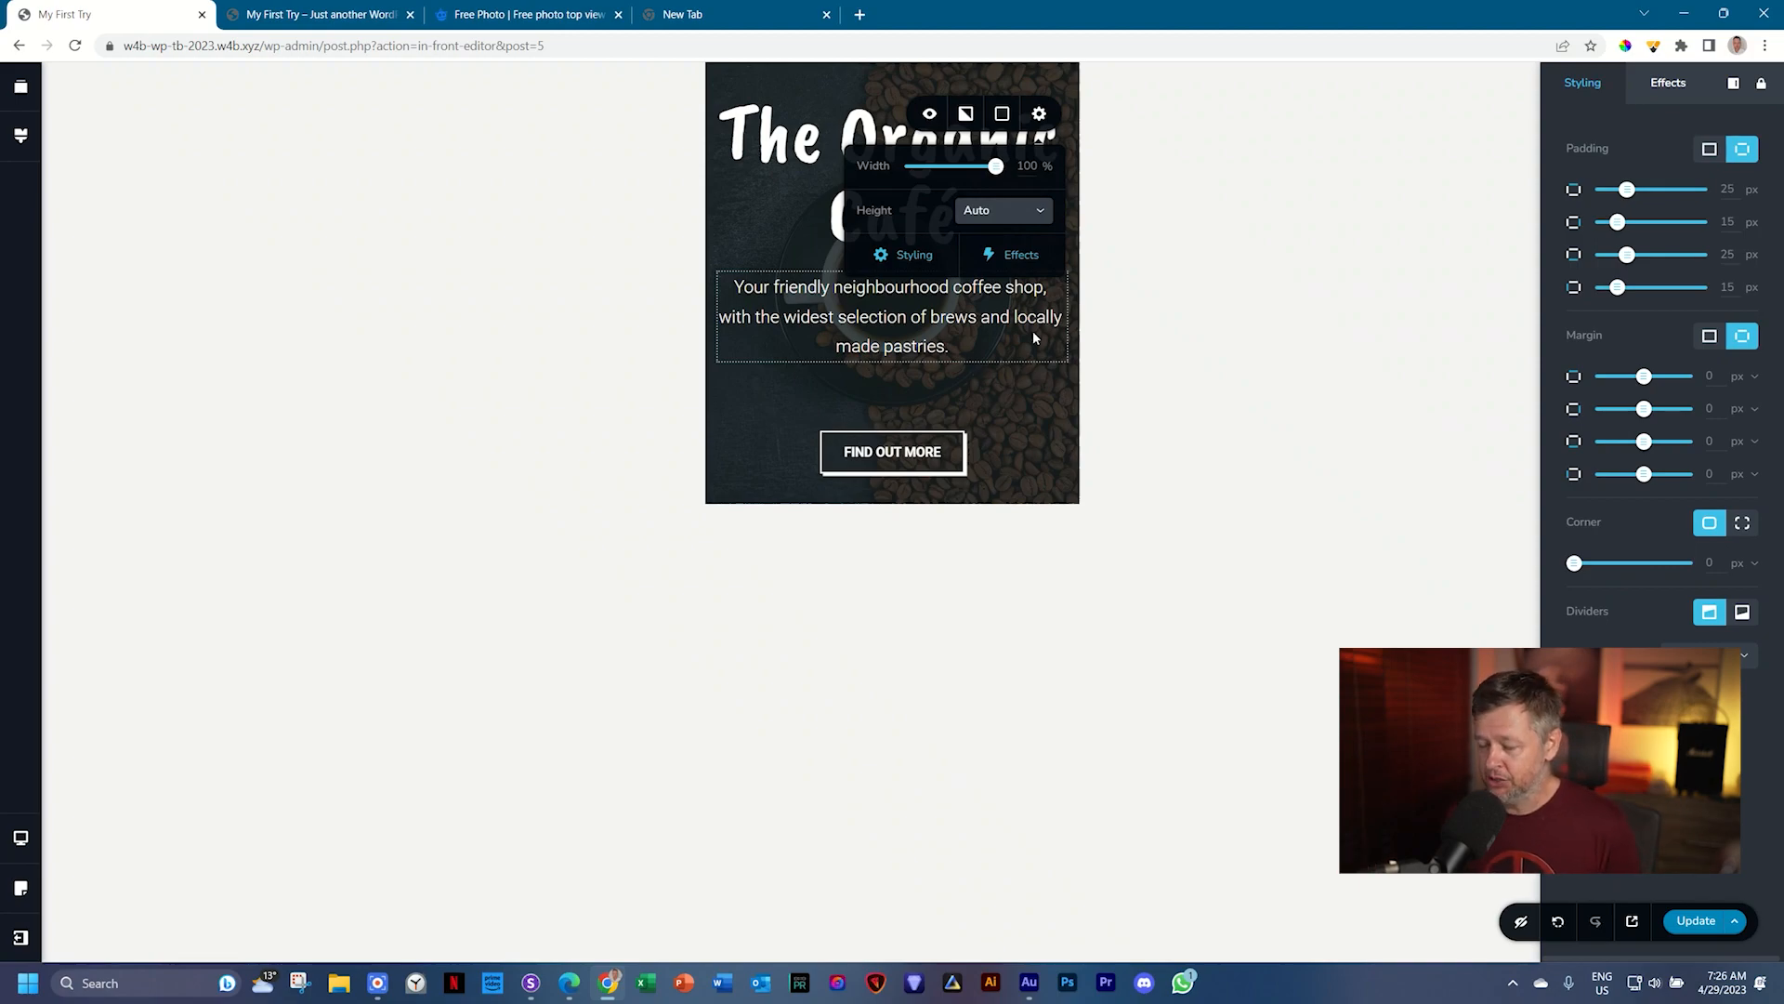
left_click(1144, 381)
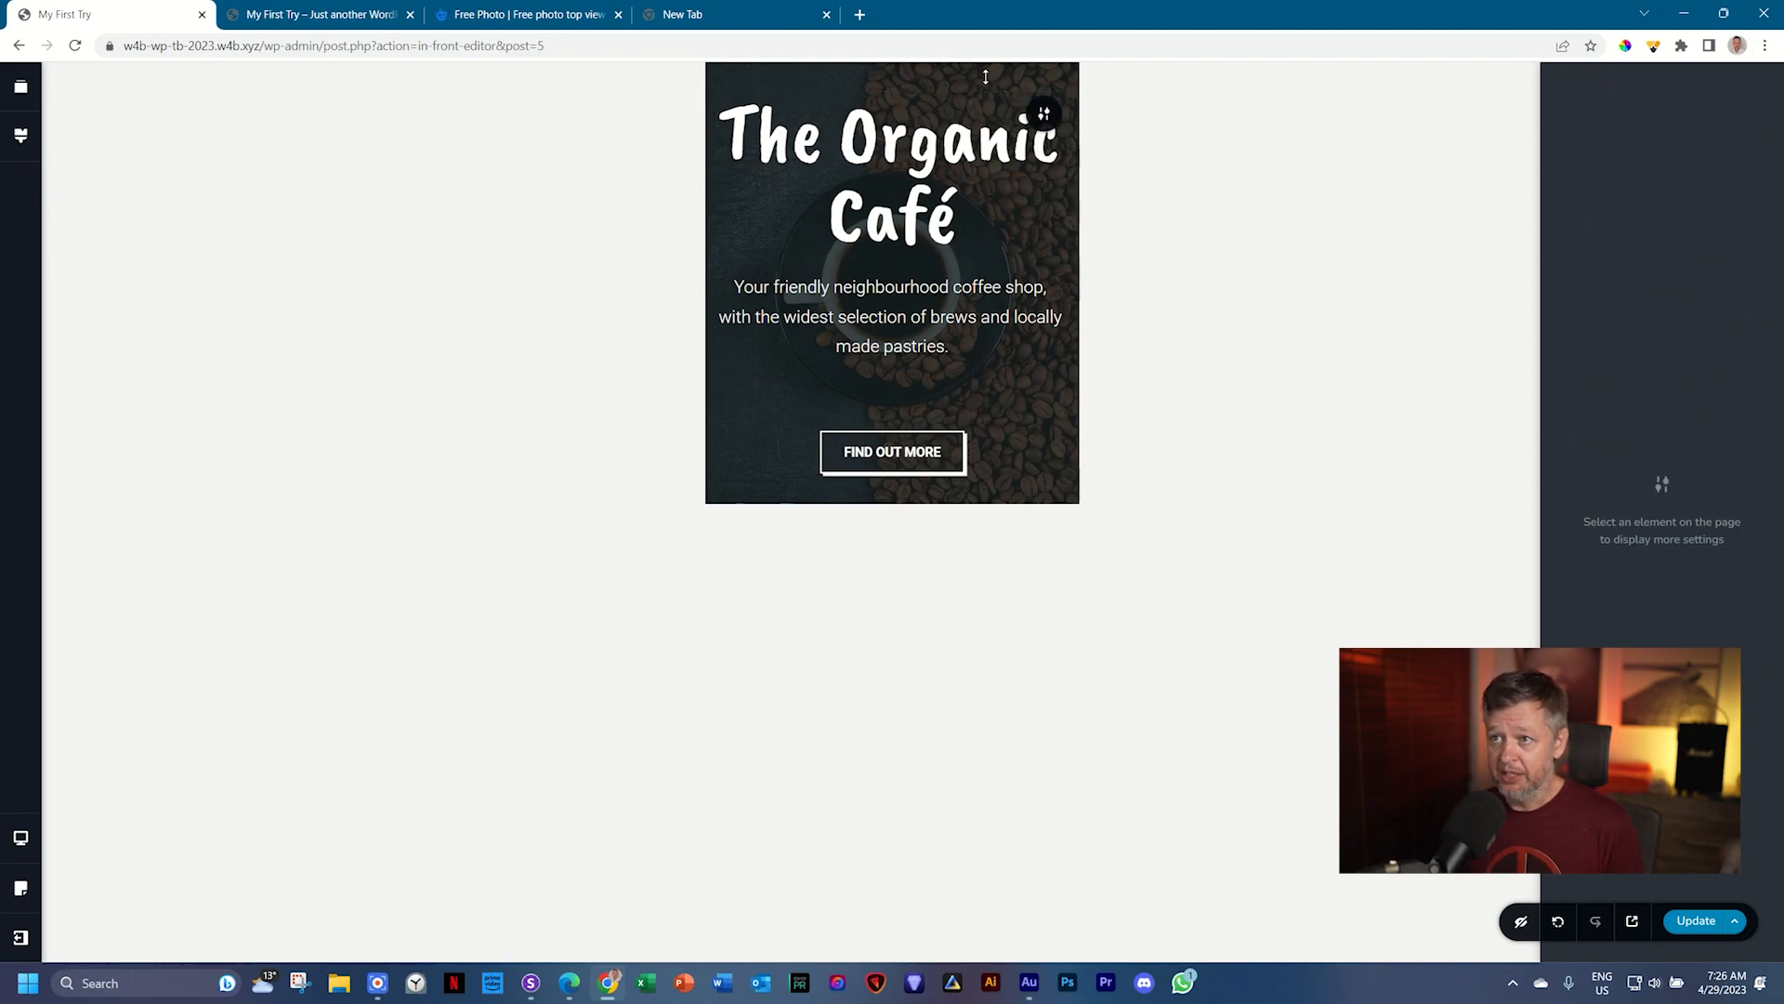
Step: Increase the hero block's top padding to 75 px and enlarge its bottom padding by about the same amount for mobile
left_click_drag(986, 77, 977, 129)
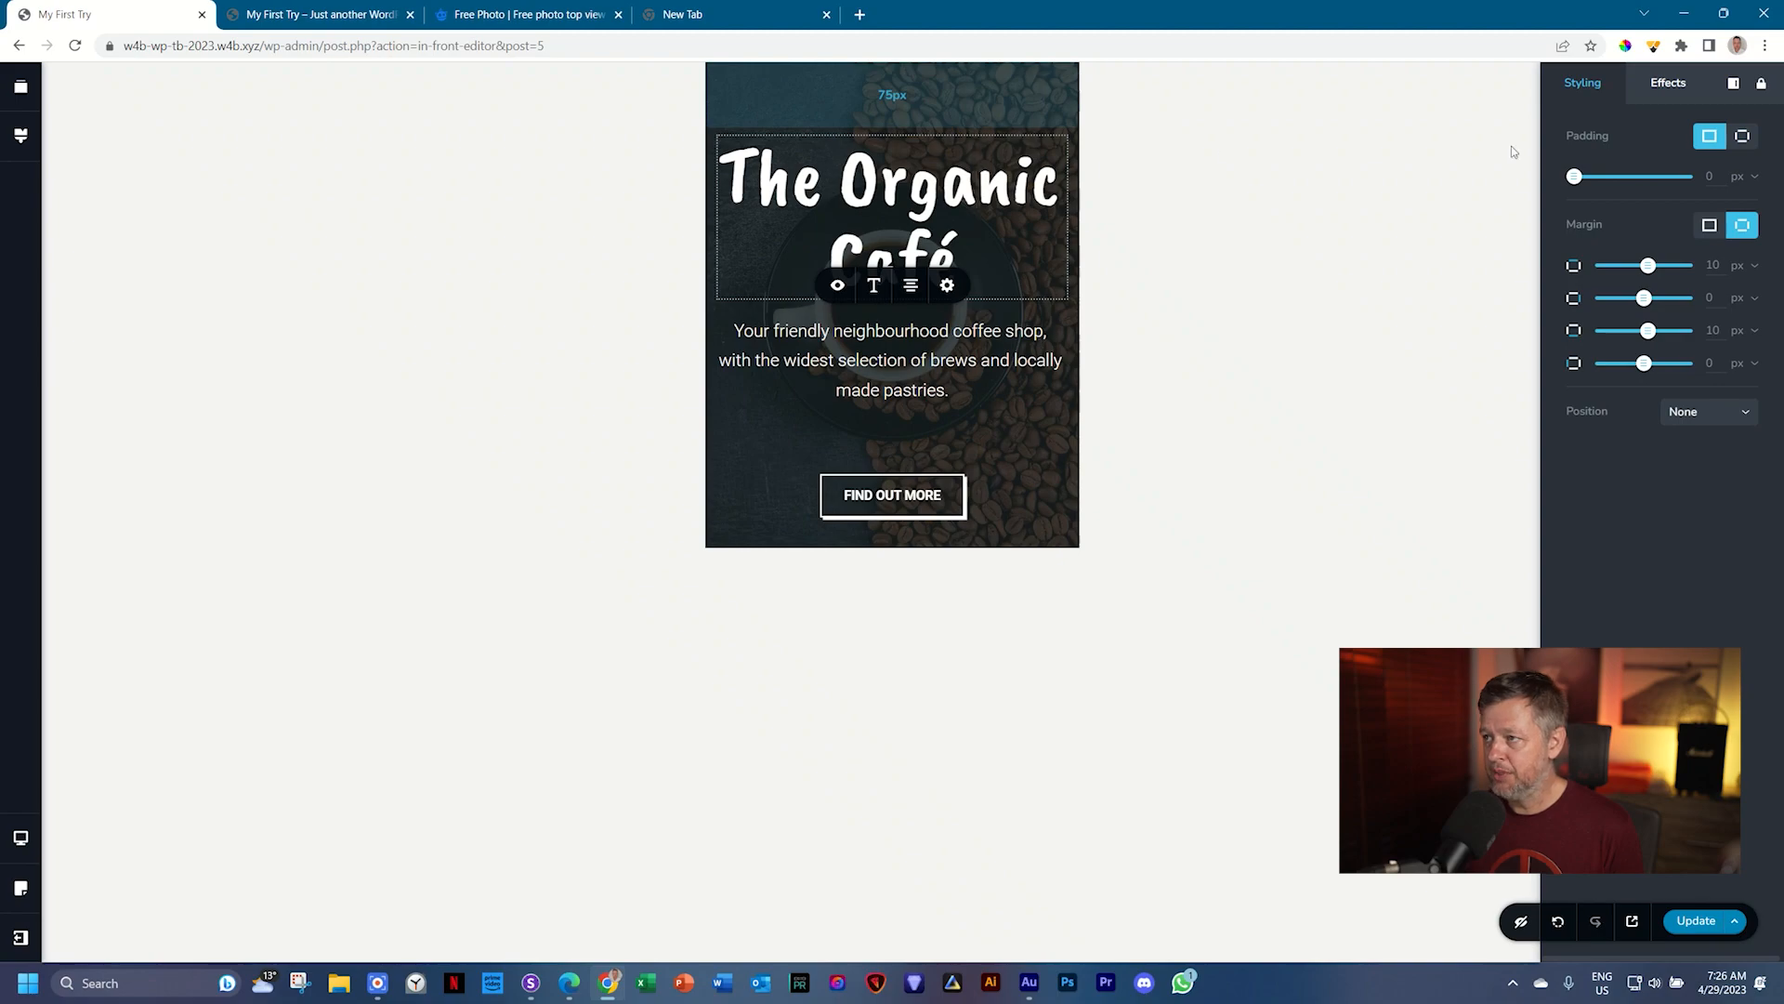
left_click_drag(1022, 544, 1083, 585)
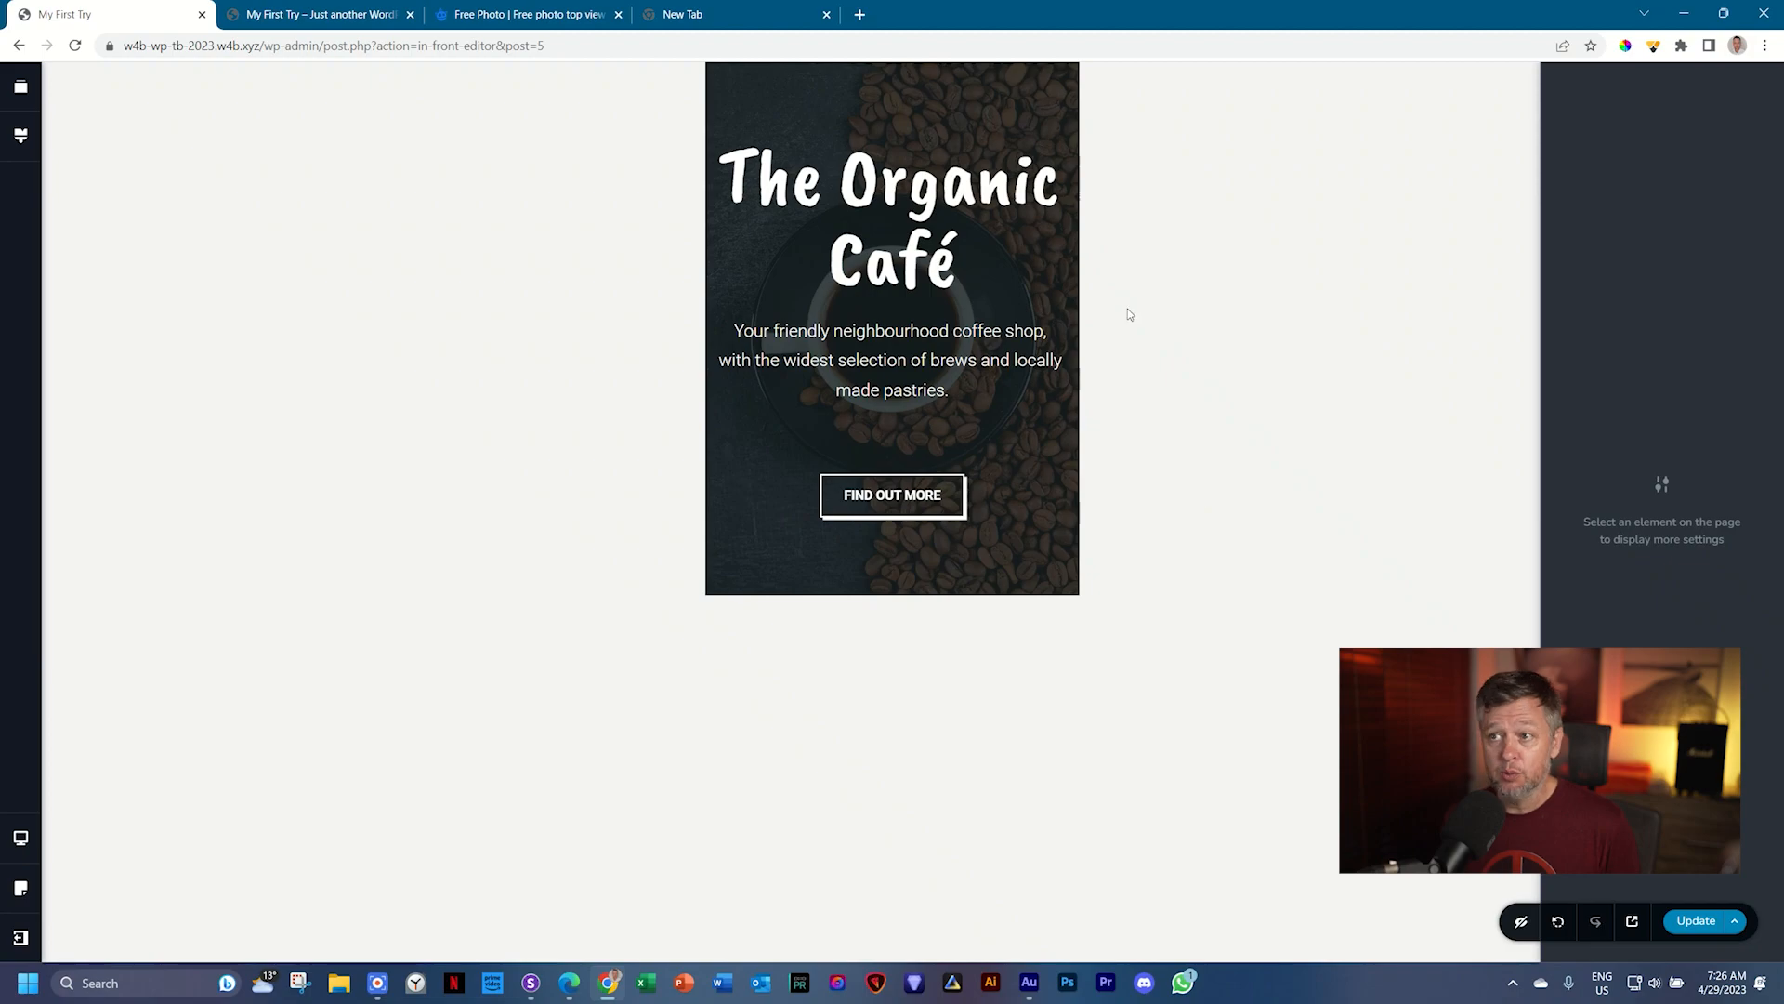
Step: Reduce the hero title's text size to 73 px for mobile
left_click(913, 188)
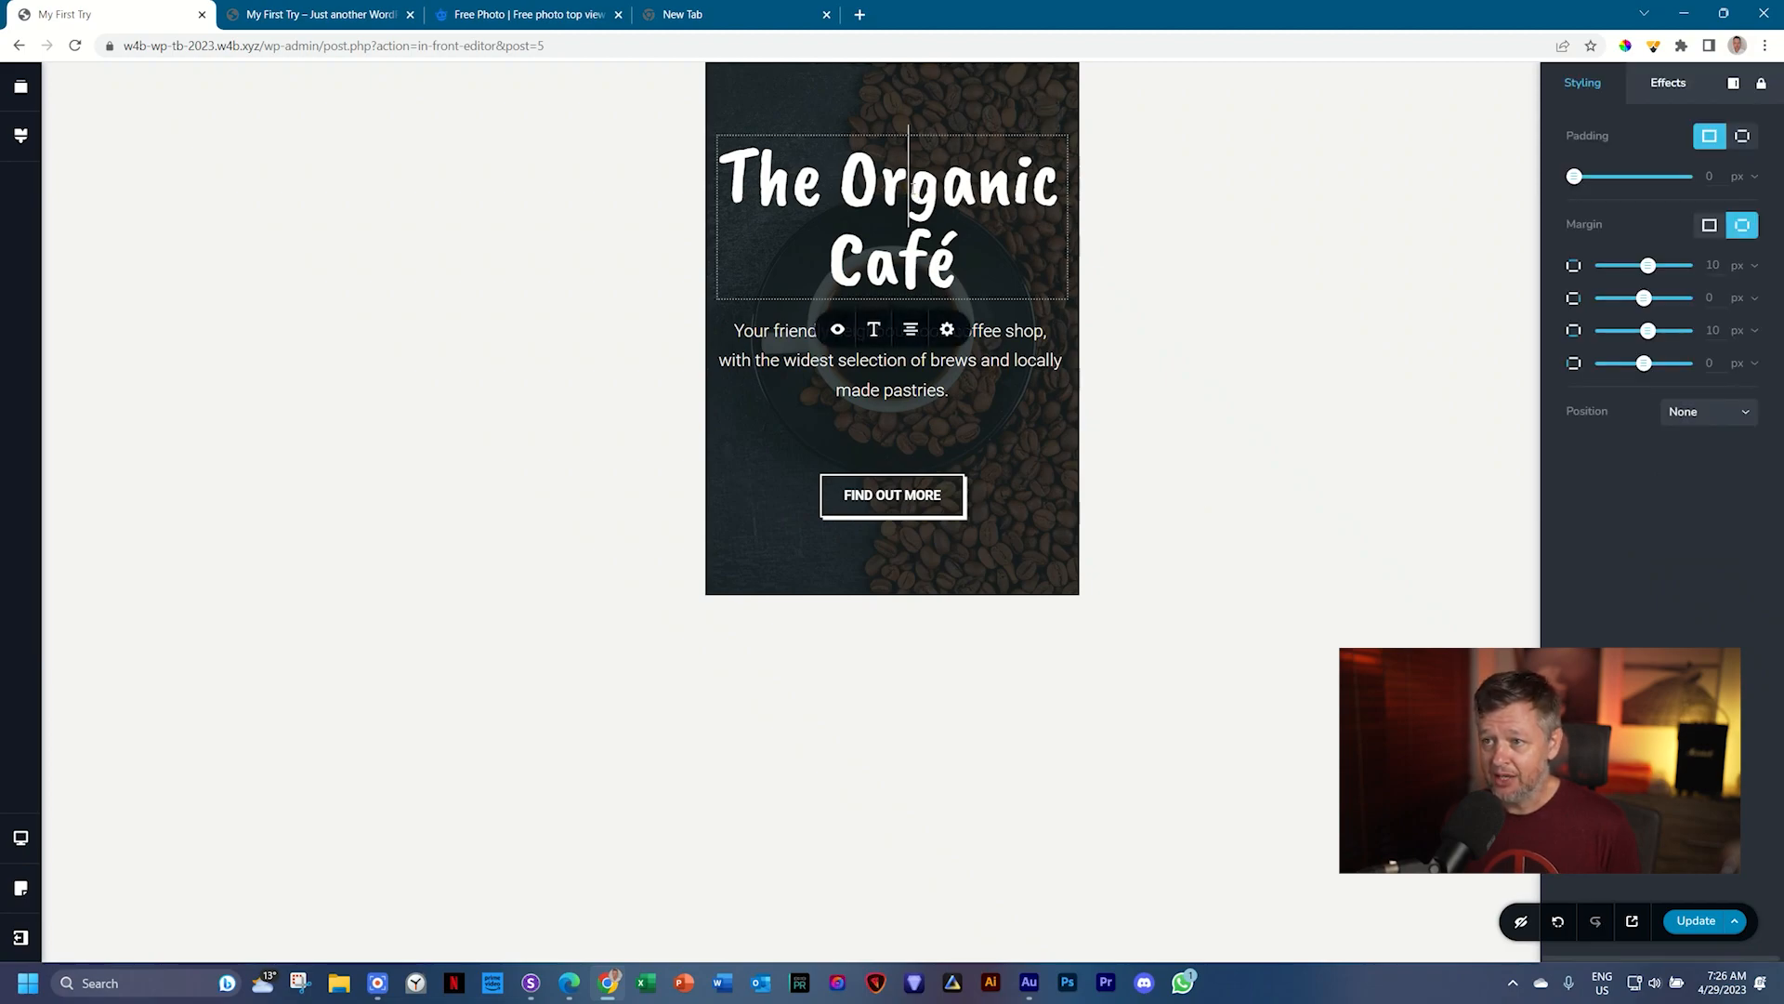
left_click(874, 330)
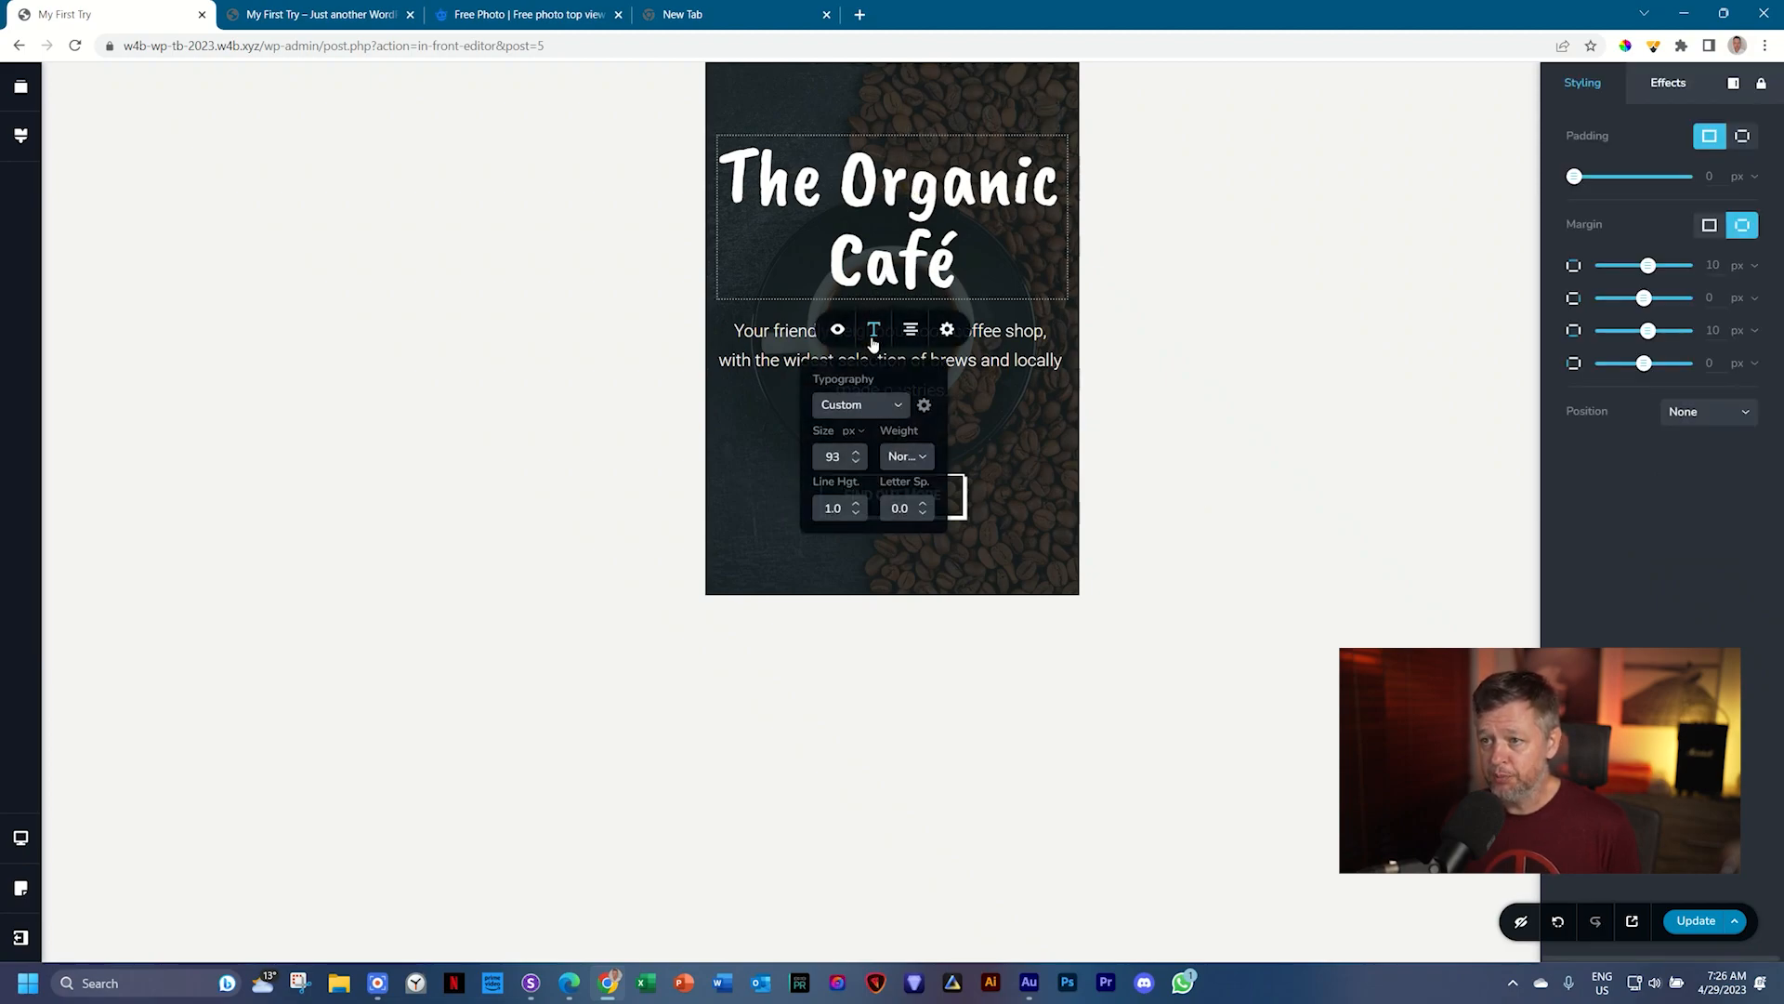
left_click(856, 462)
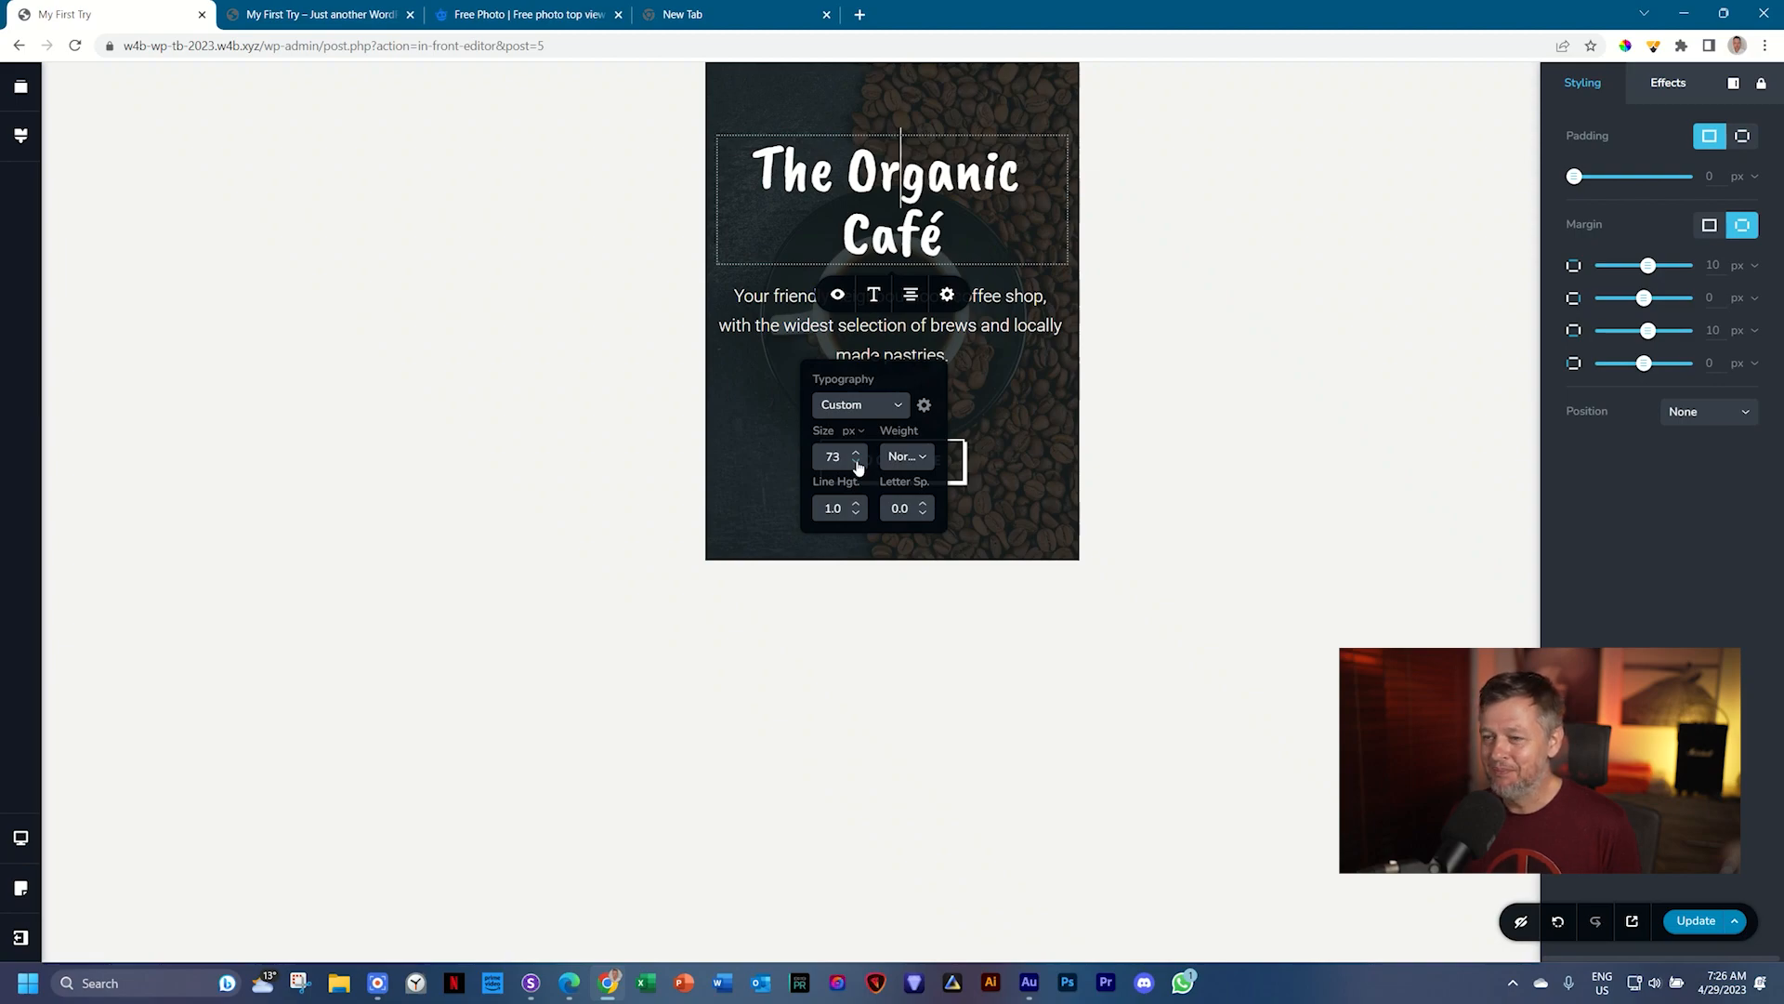
Step: Reduce the hero tagline's text size to 16 px for mobile
left_click(989, 326)
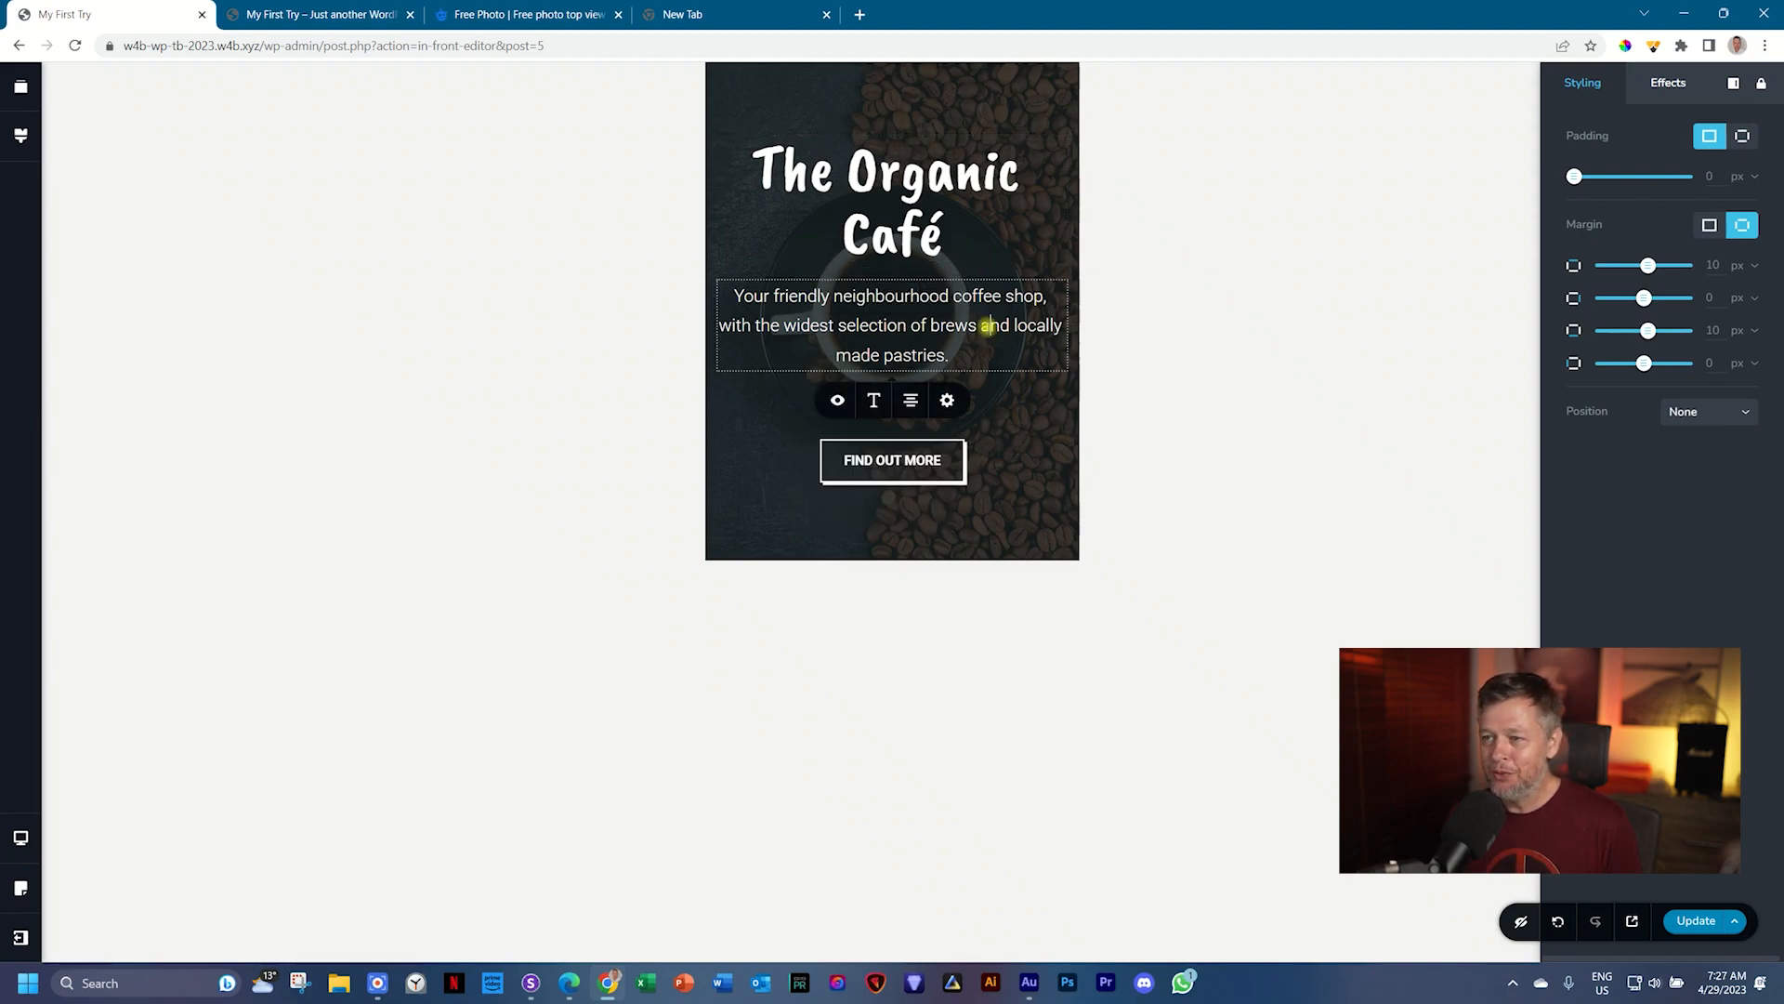
left_click(874, 402)
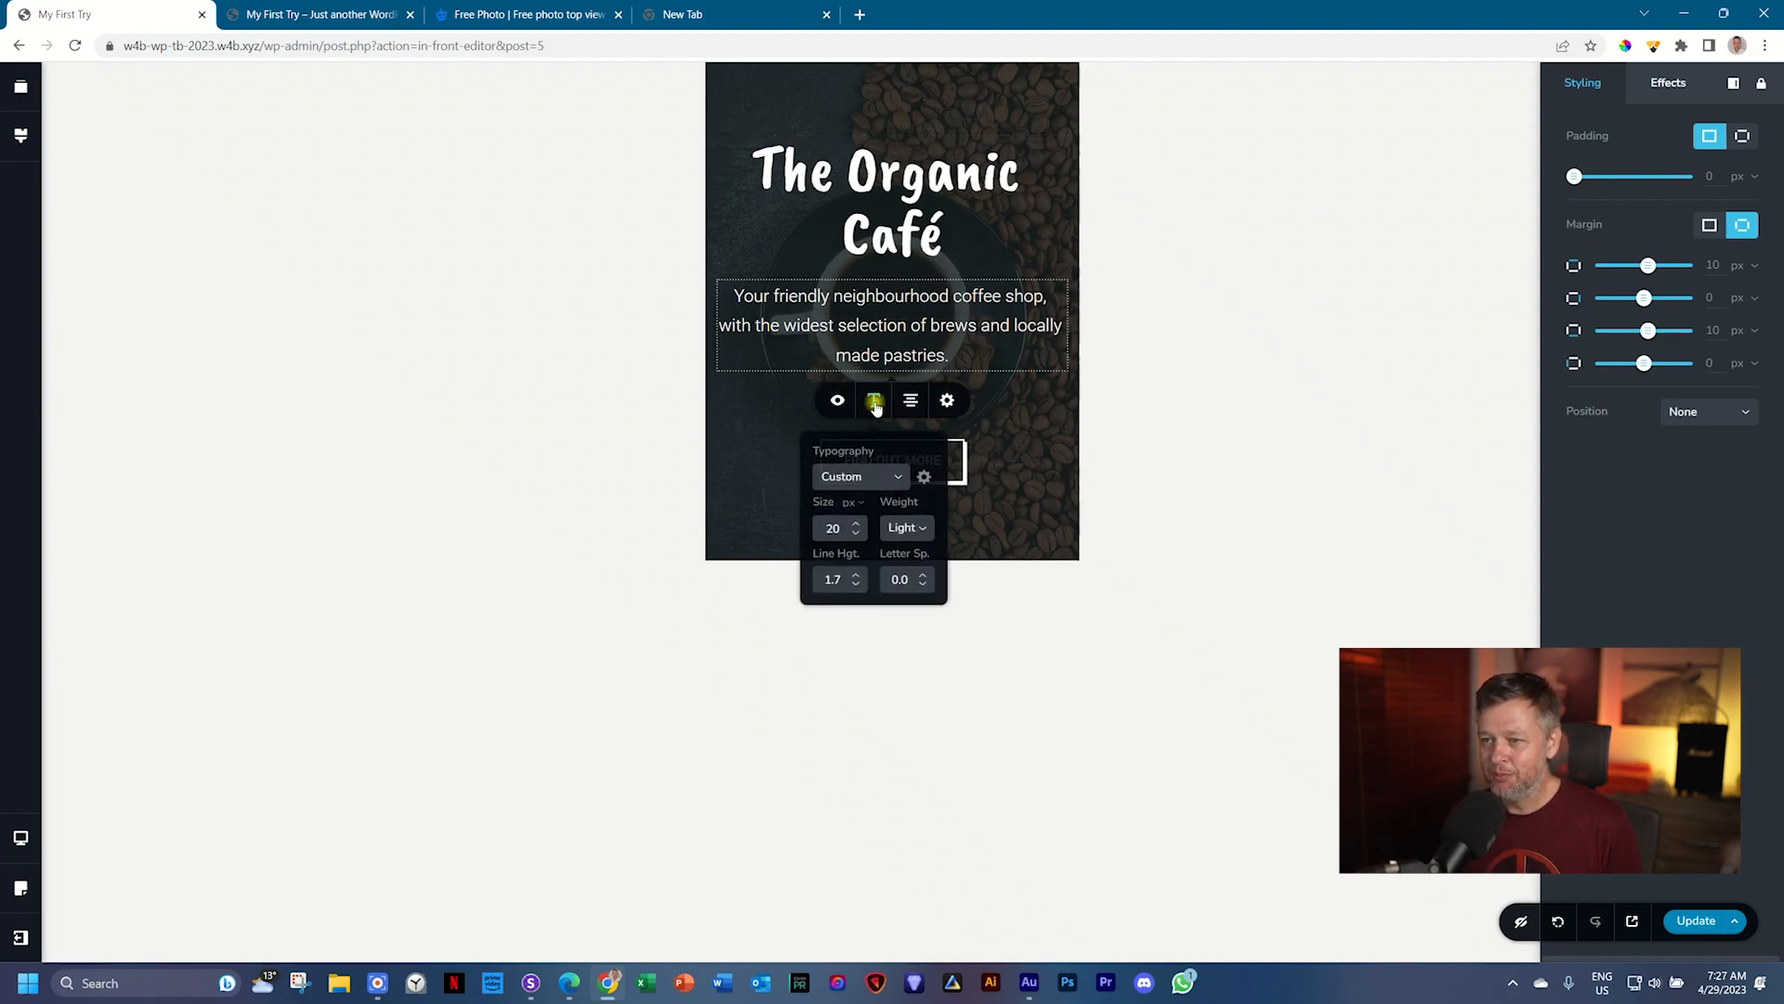
left_click(857, 534)
left_click(857, 535)
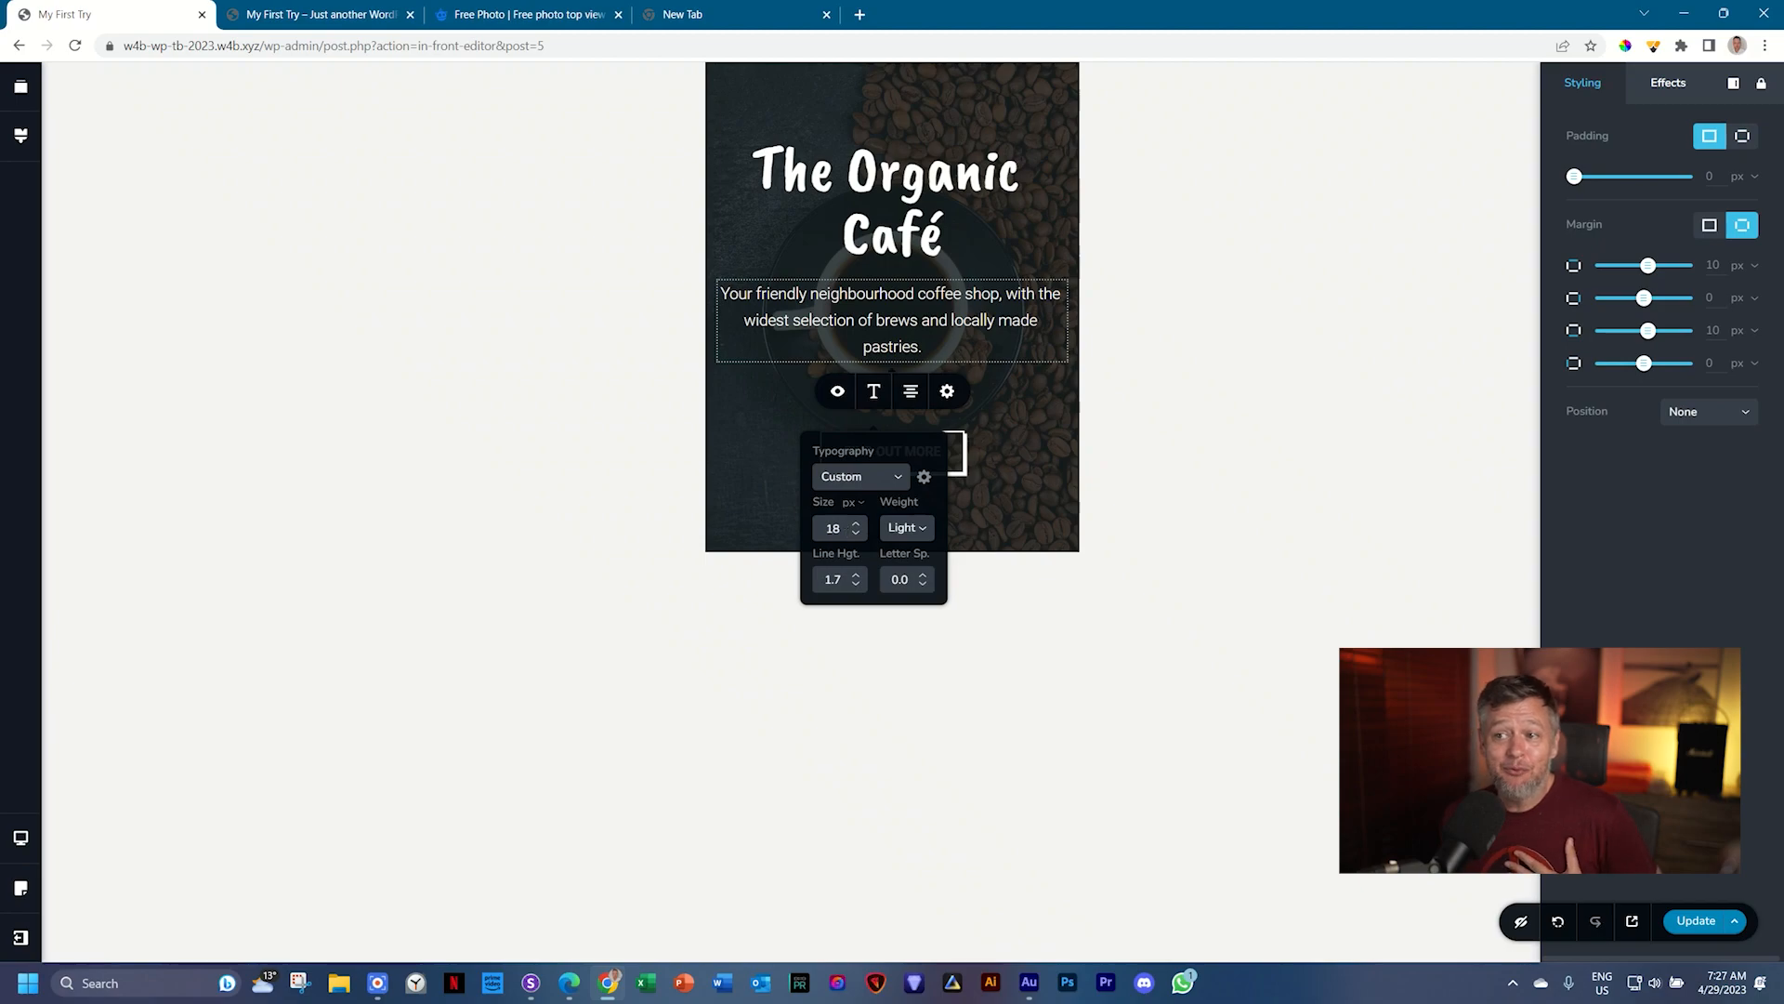
left_click(862, 534)
left_click(860, 533)
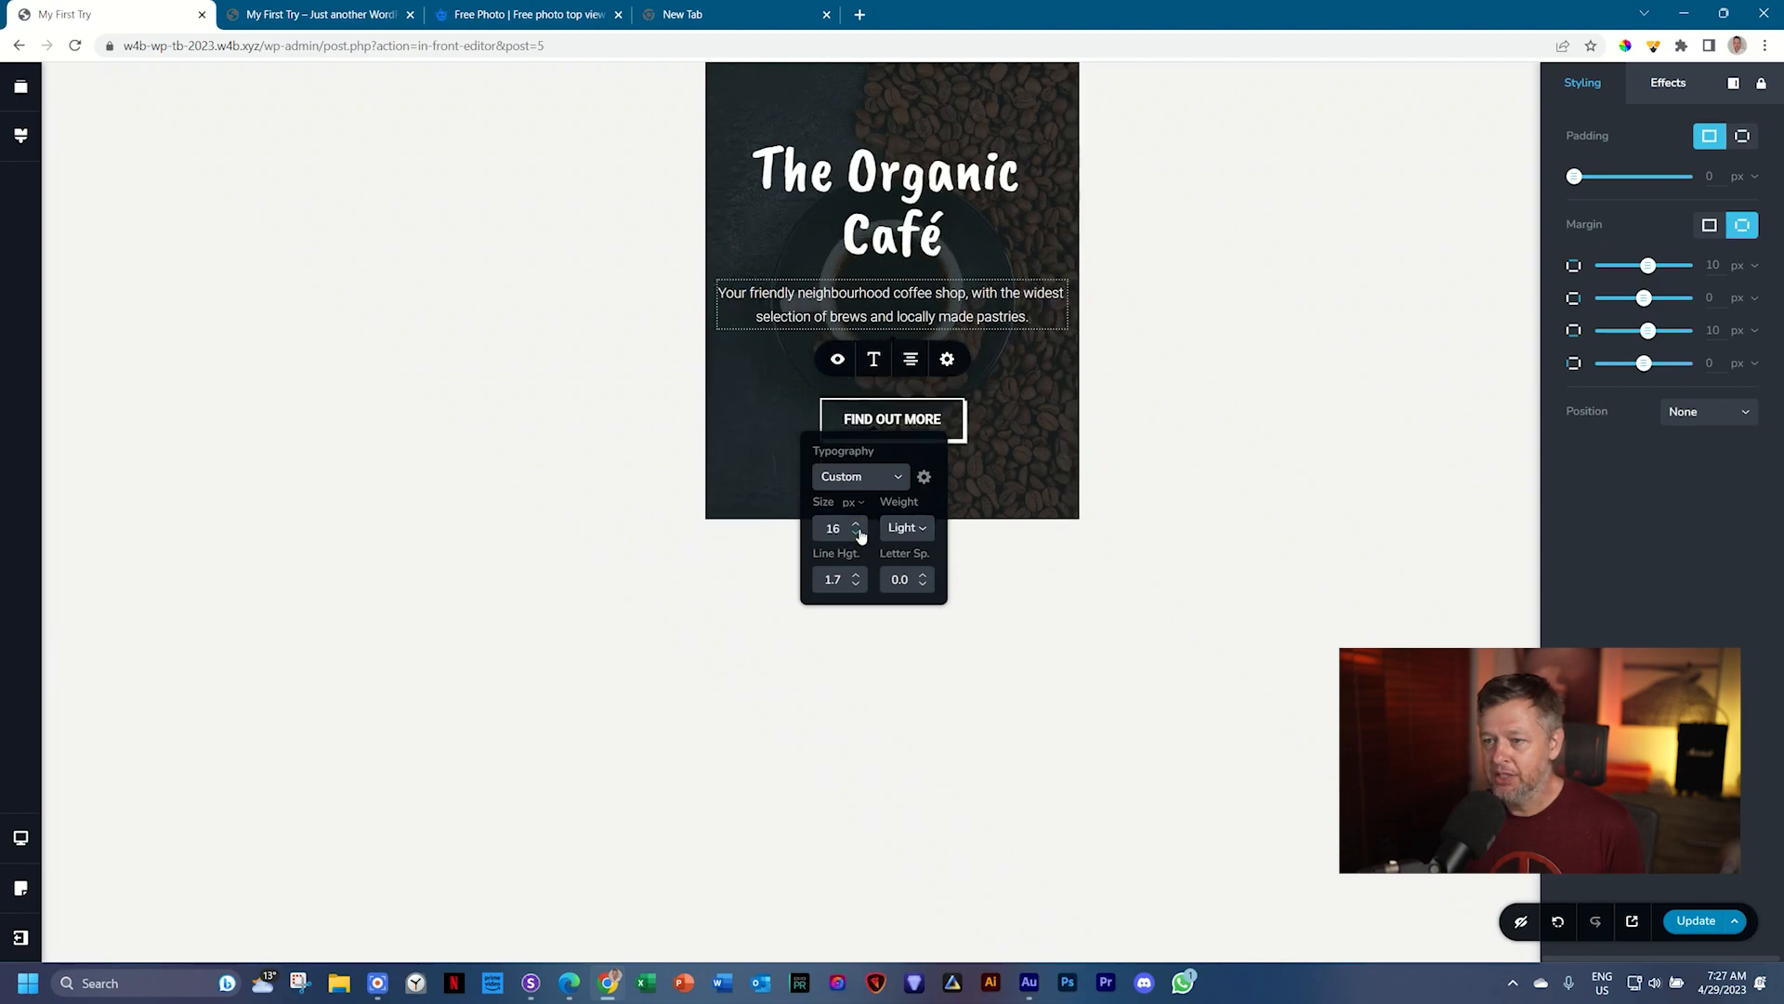
left_click(1018, 414)
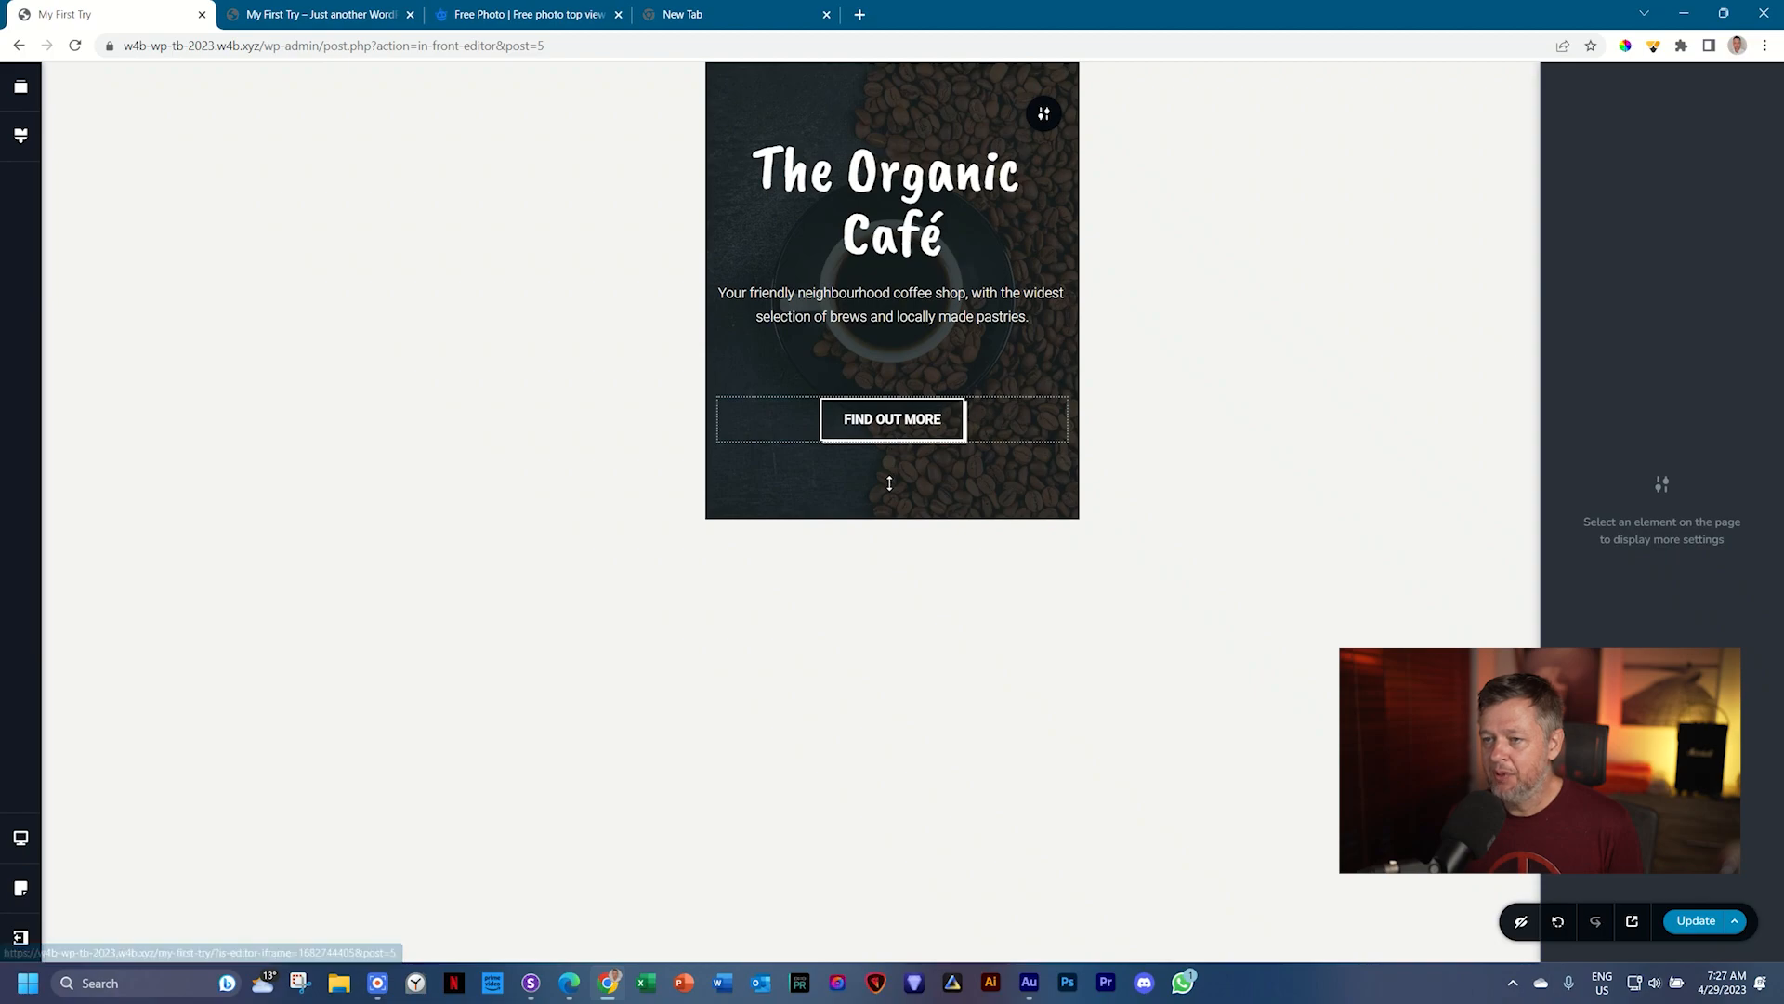
Step: Adjust the Find Out More button's text size, lighten its font weight and widen its letter spacing for mobile
left_click(913, 429)
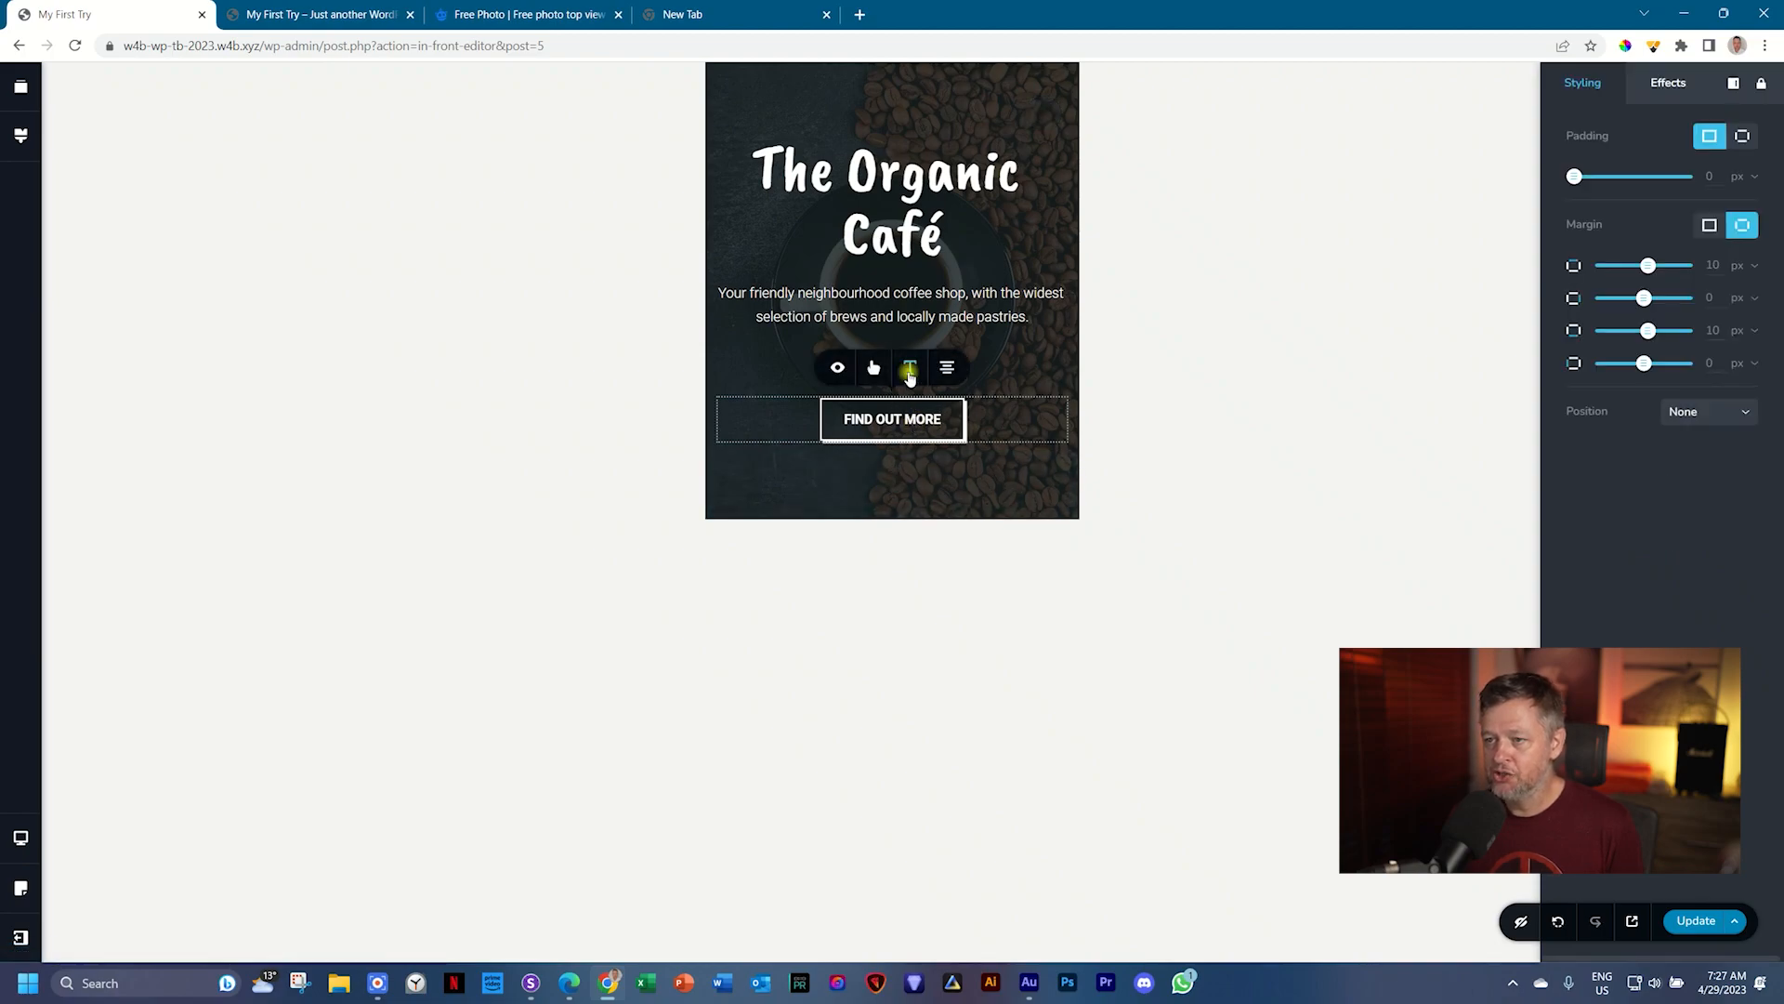
left_click(910, 369)
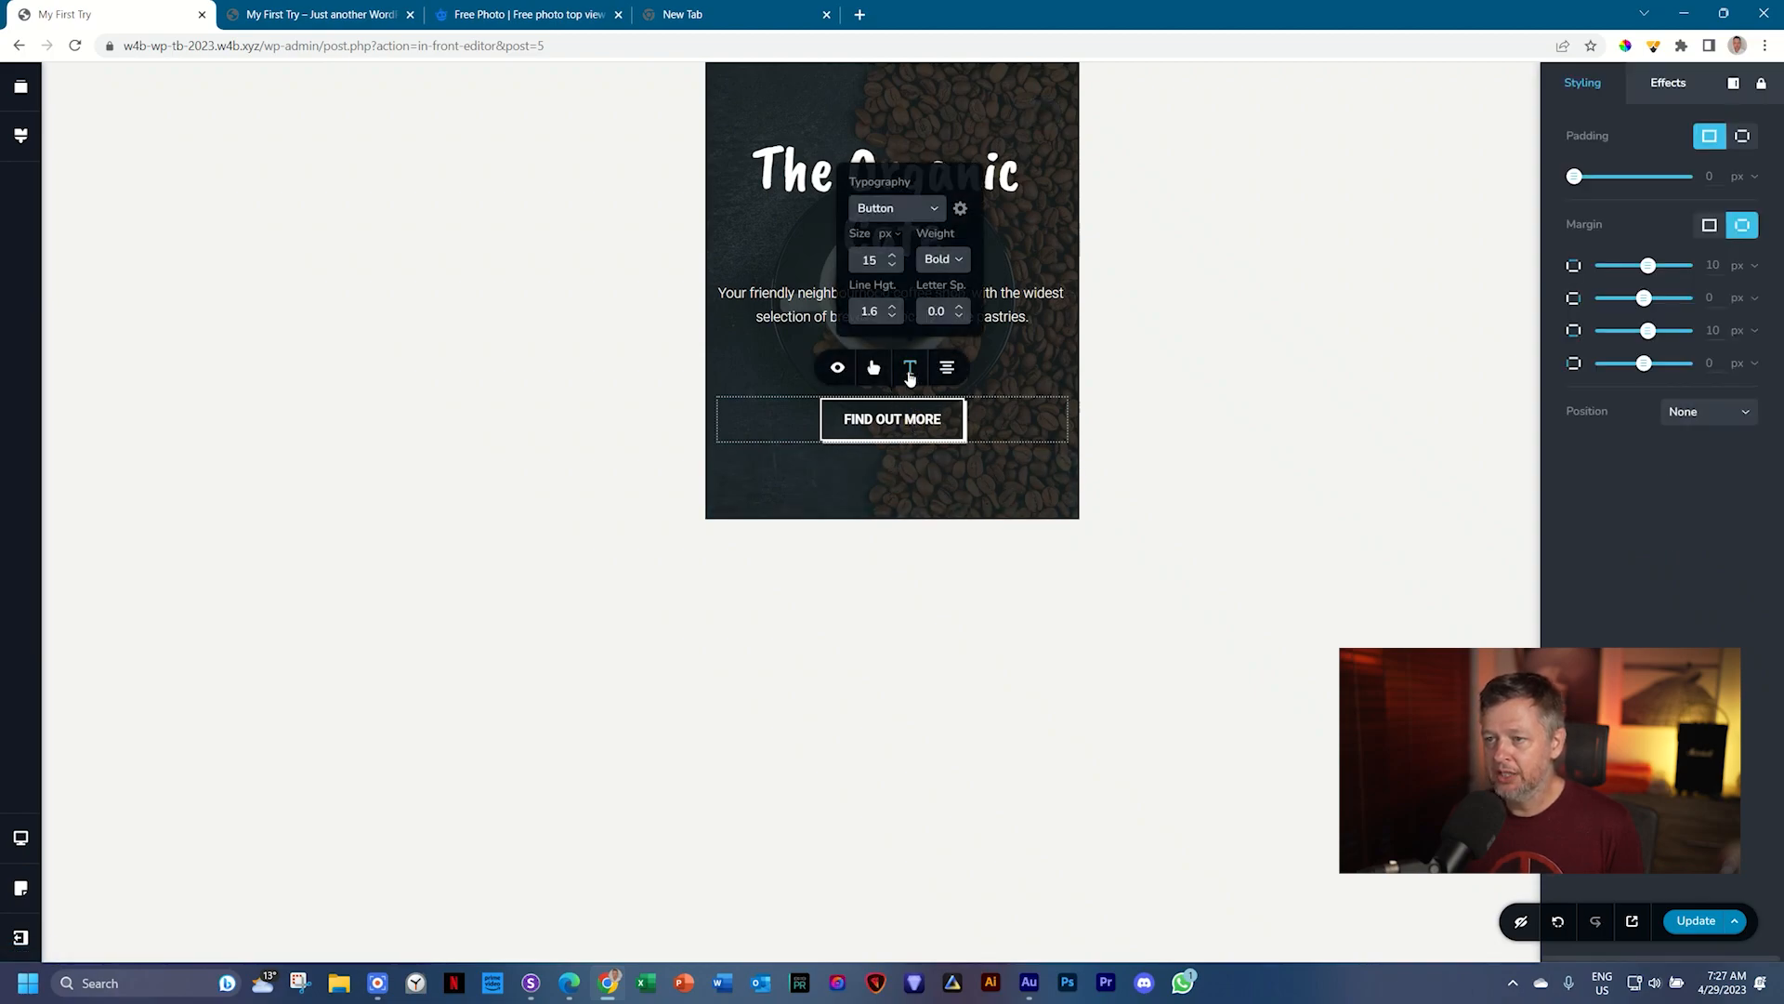
left_click(891, 261)
left_click(957, 310)
left_click(958, 310)
left_click(957, 310)
left_click(957, 310)
left_click(957, 310)
left_click(957, 310)
left_click(958, 310)
left_click(943, 259)
left_click(972, 321)
left_click(1008, 477)
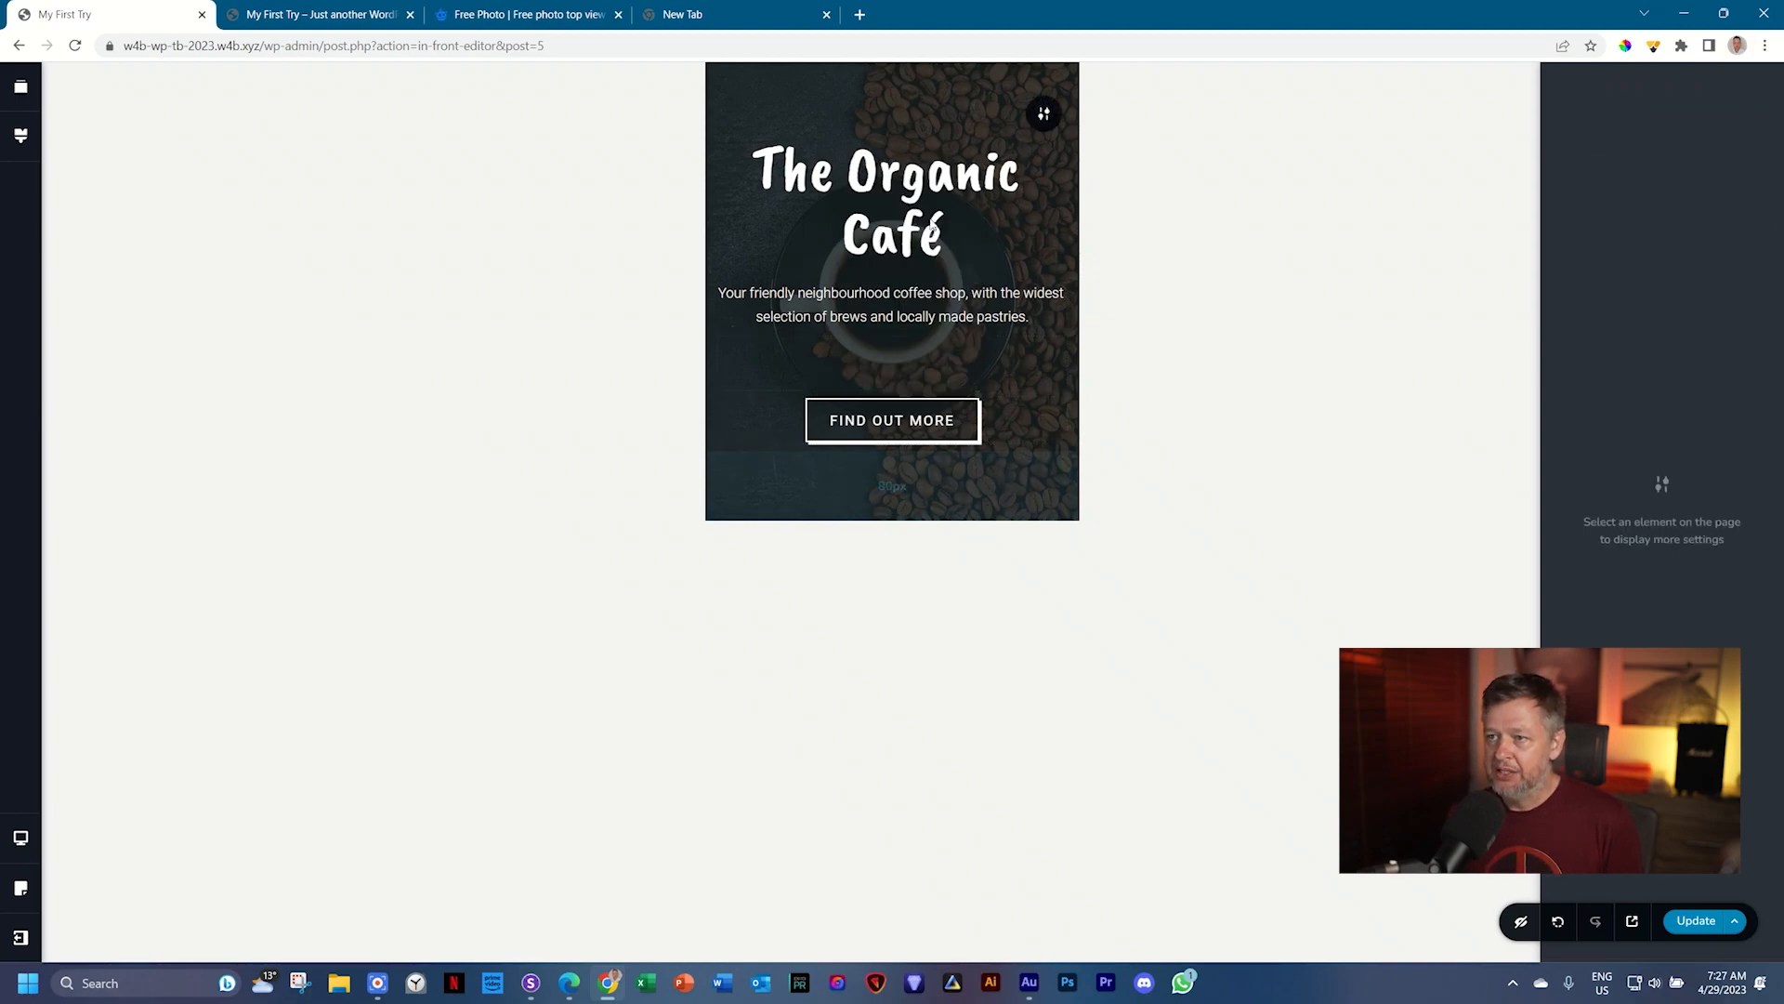
Step: Increase the hero block's top and bottom padding further for mobile and save the page
left_click_drag(892, 100, 892, 139)
left_click_drag(974, 529, 969, 566)
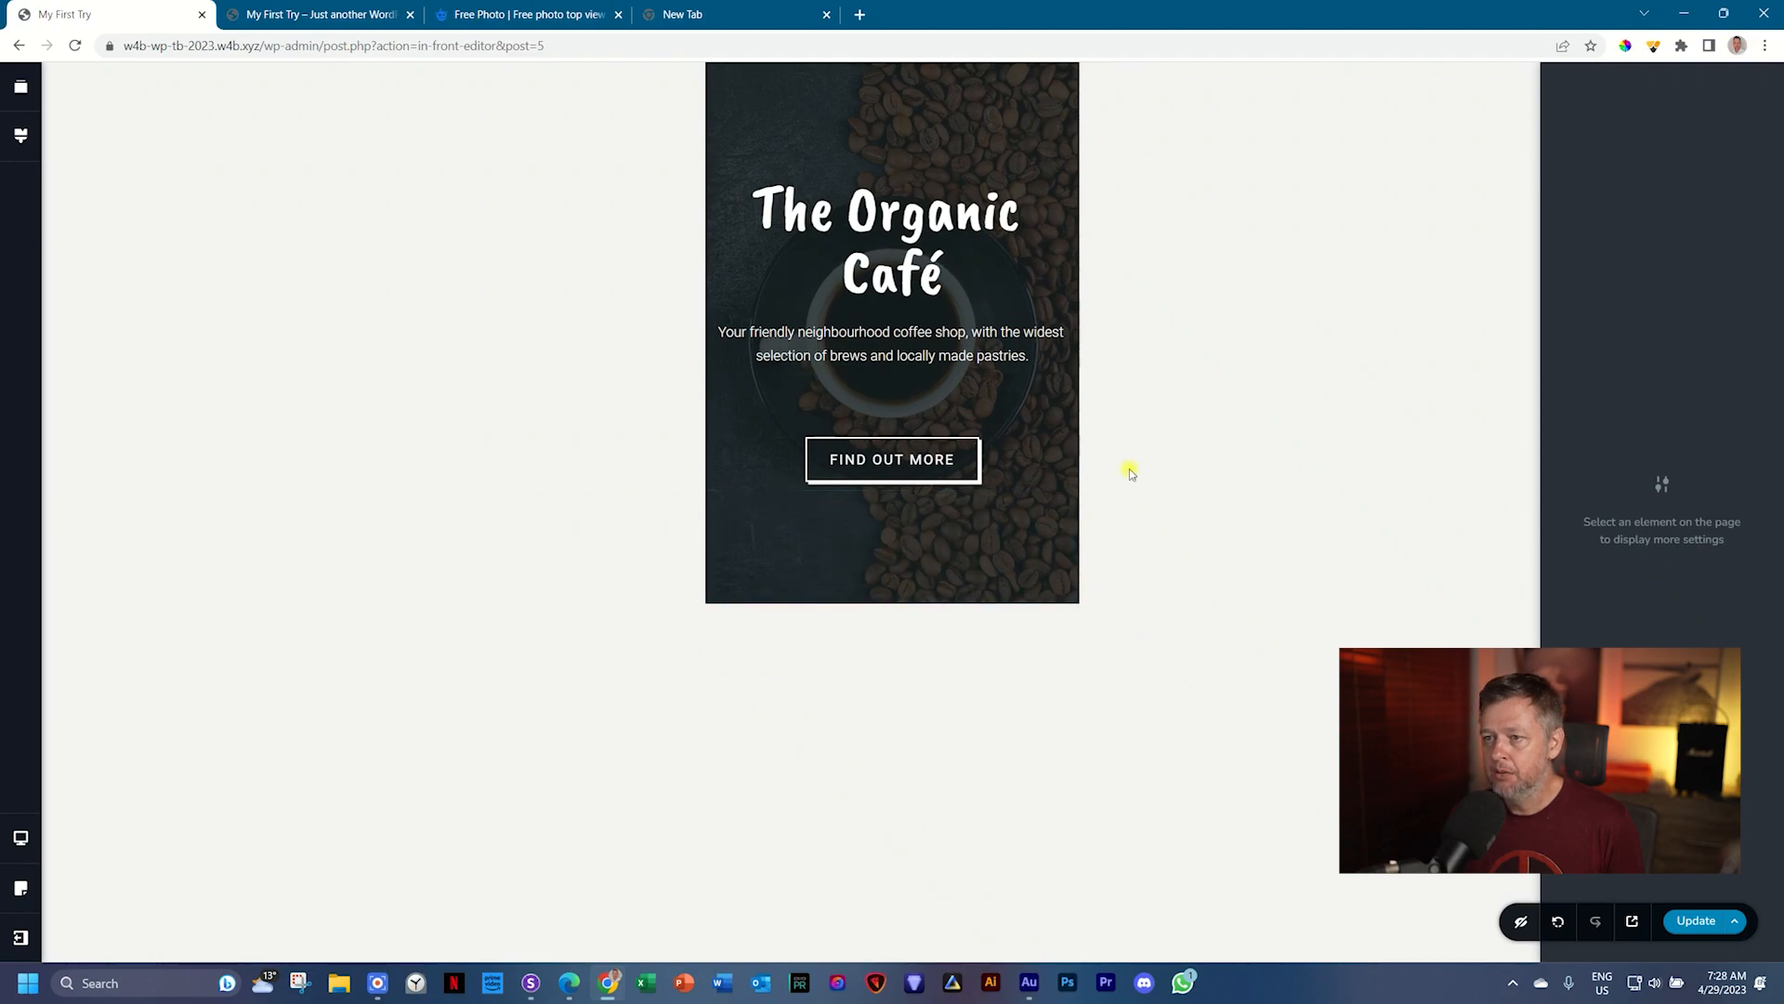
left_click(1686, 923)
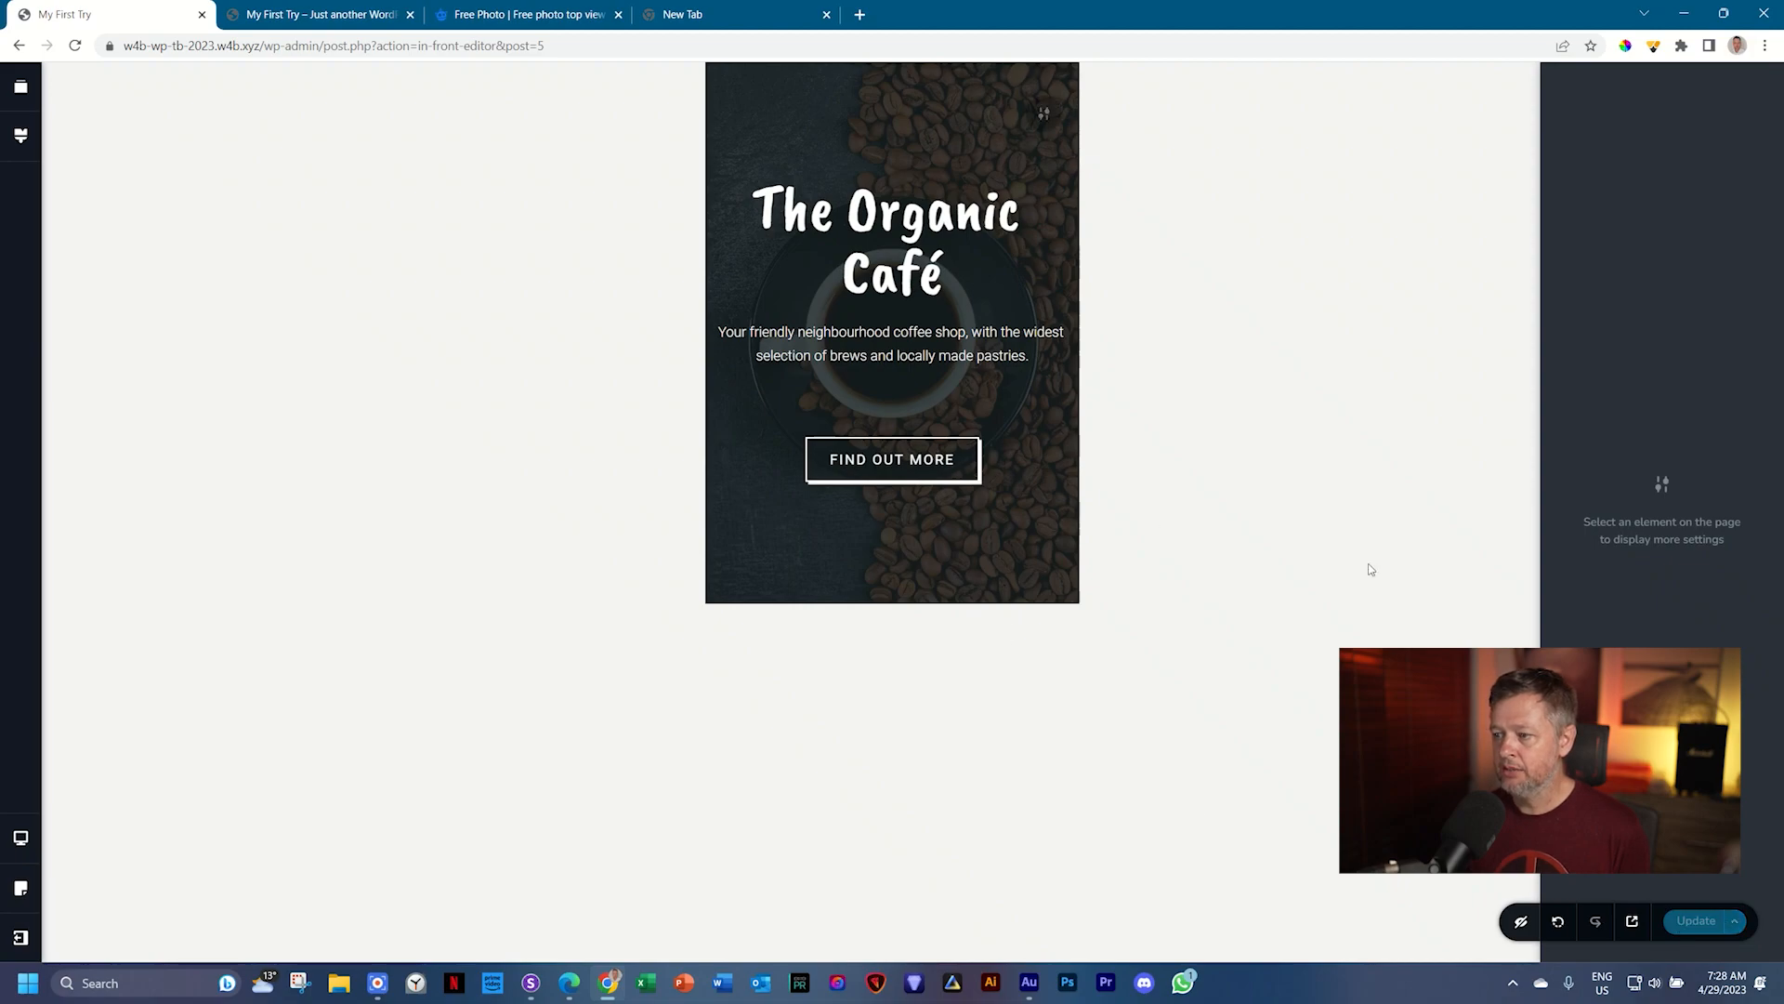
Step: Open the page preview and turn on device emulation in the browser's developer tools
left_click(1634, 924)
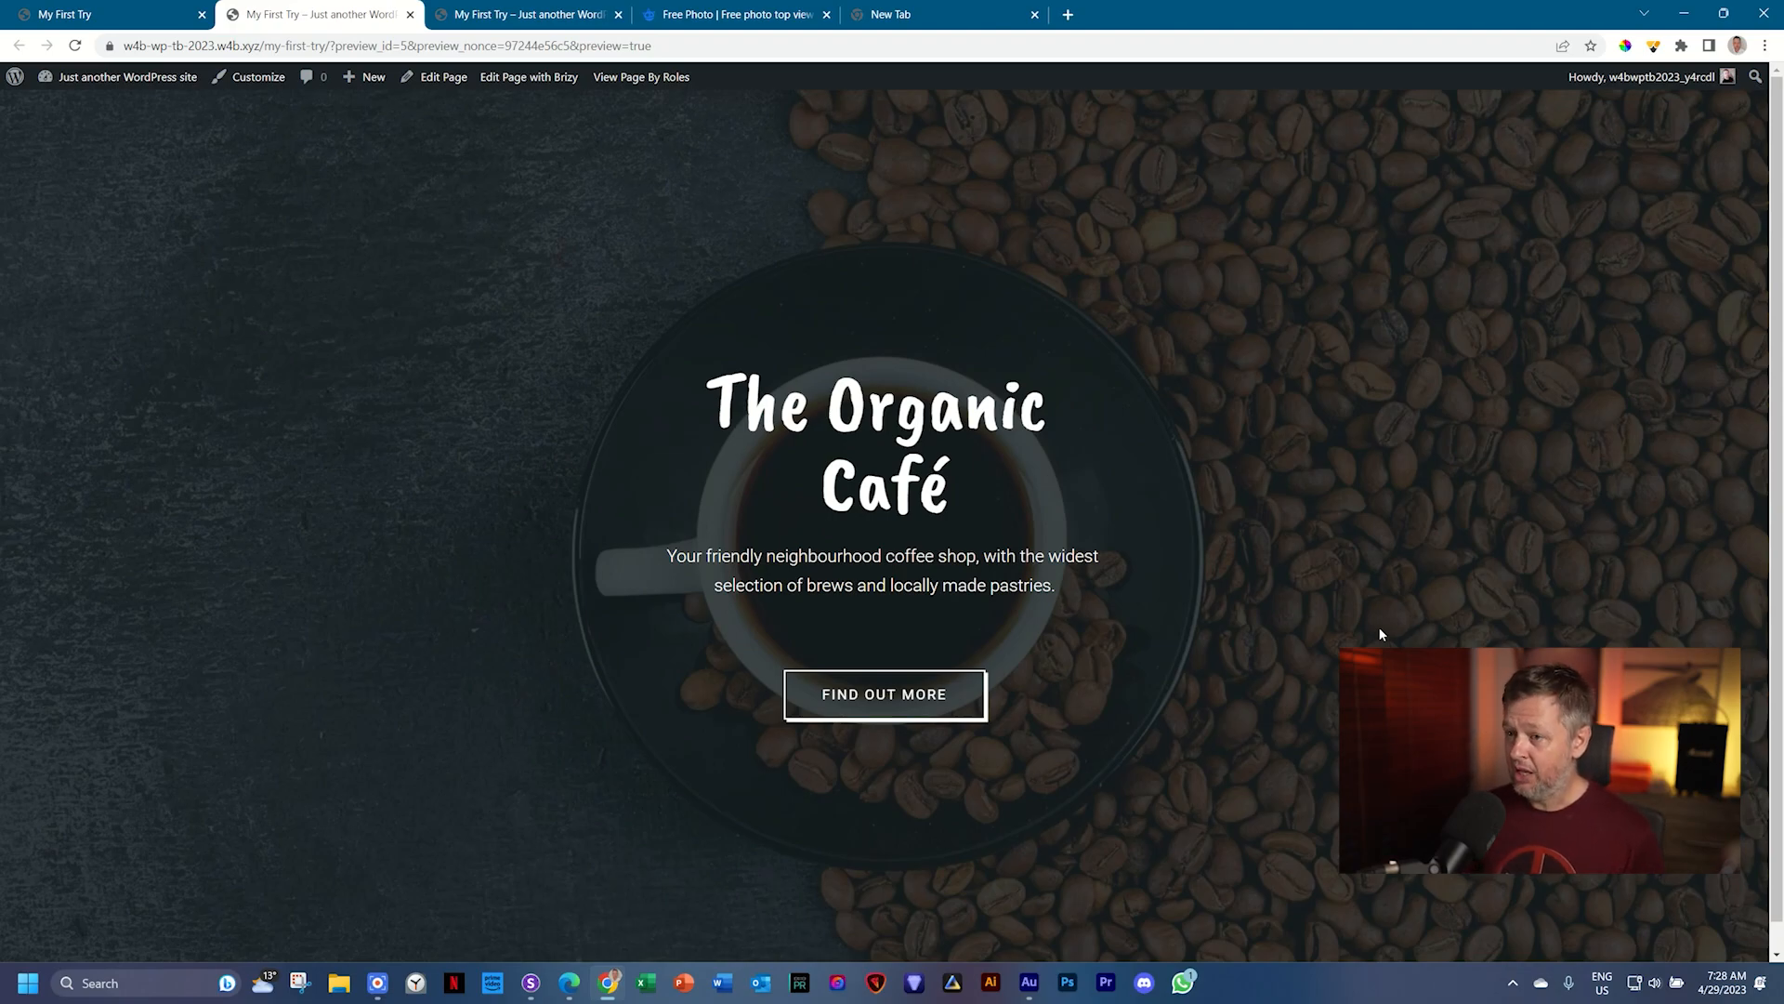
key("F12")
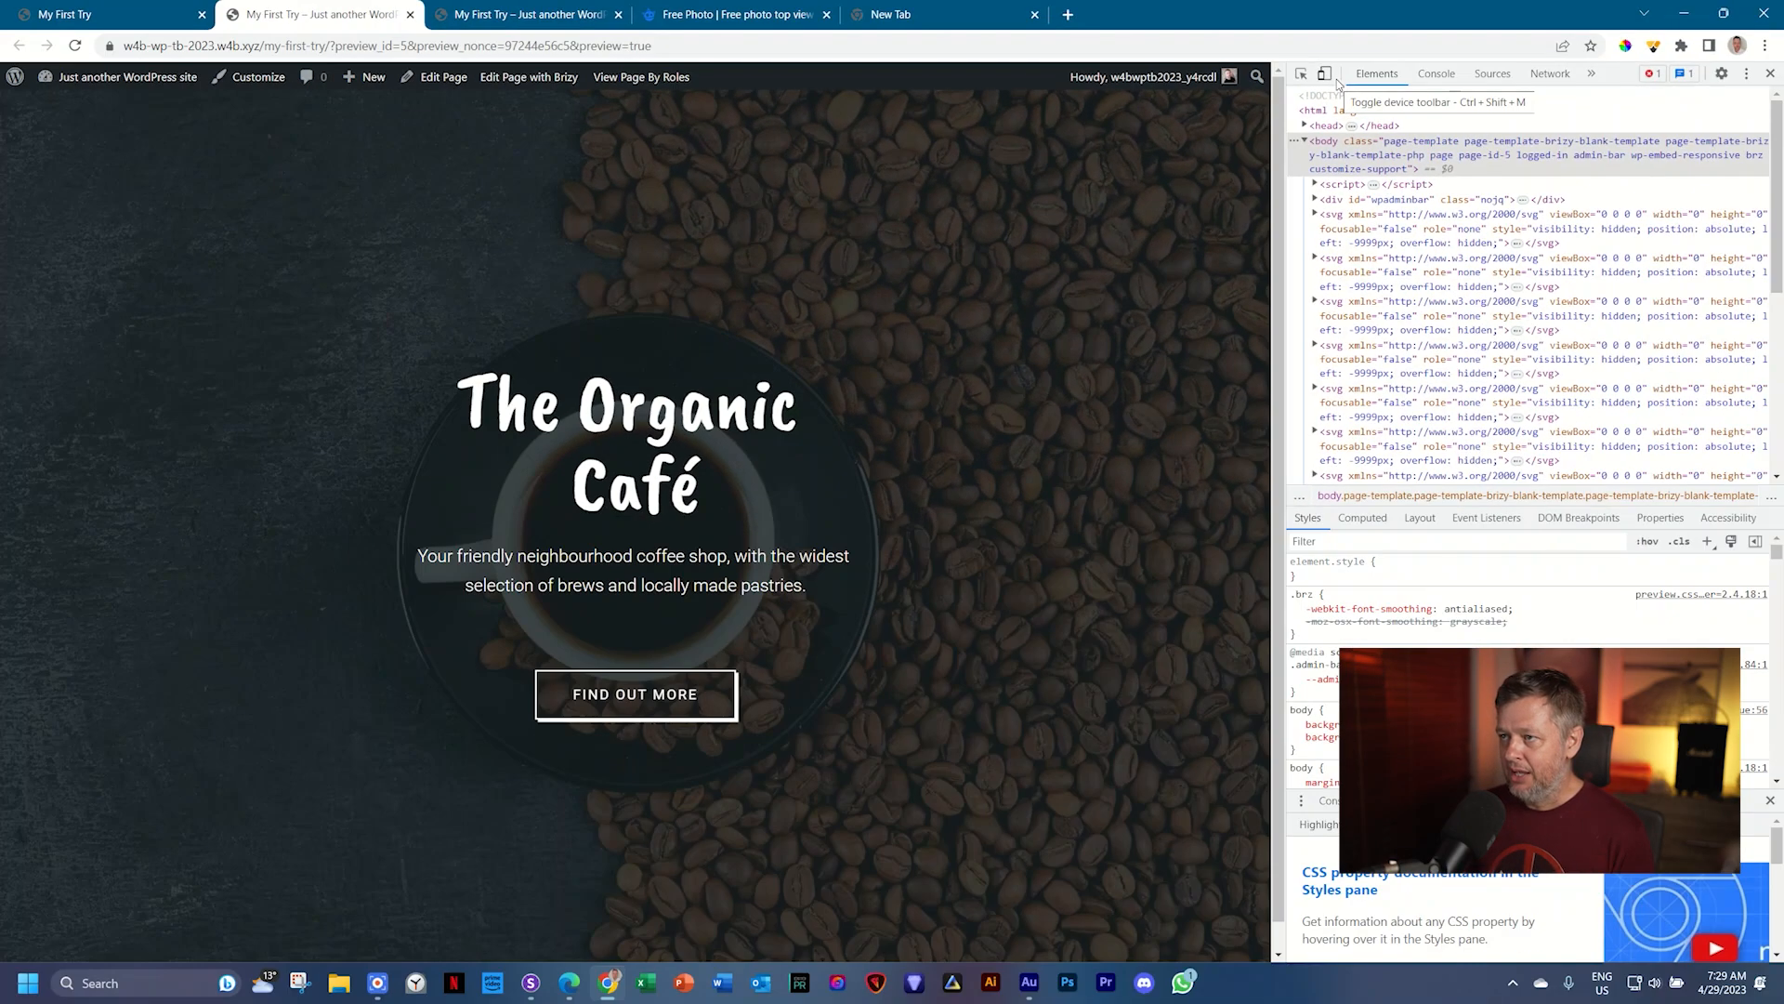
left_click(1237, 225)
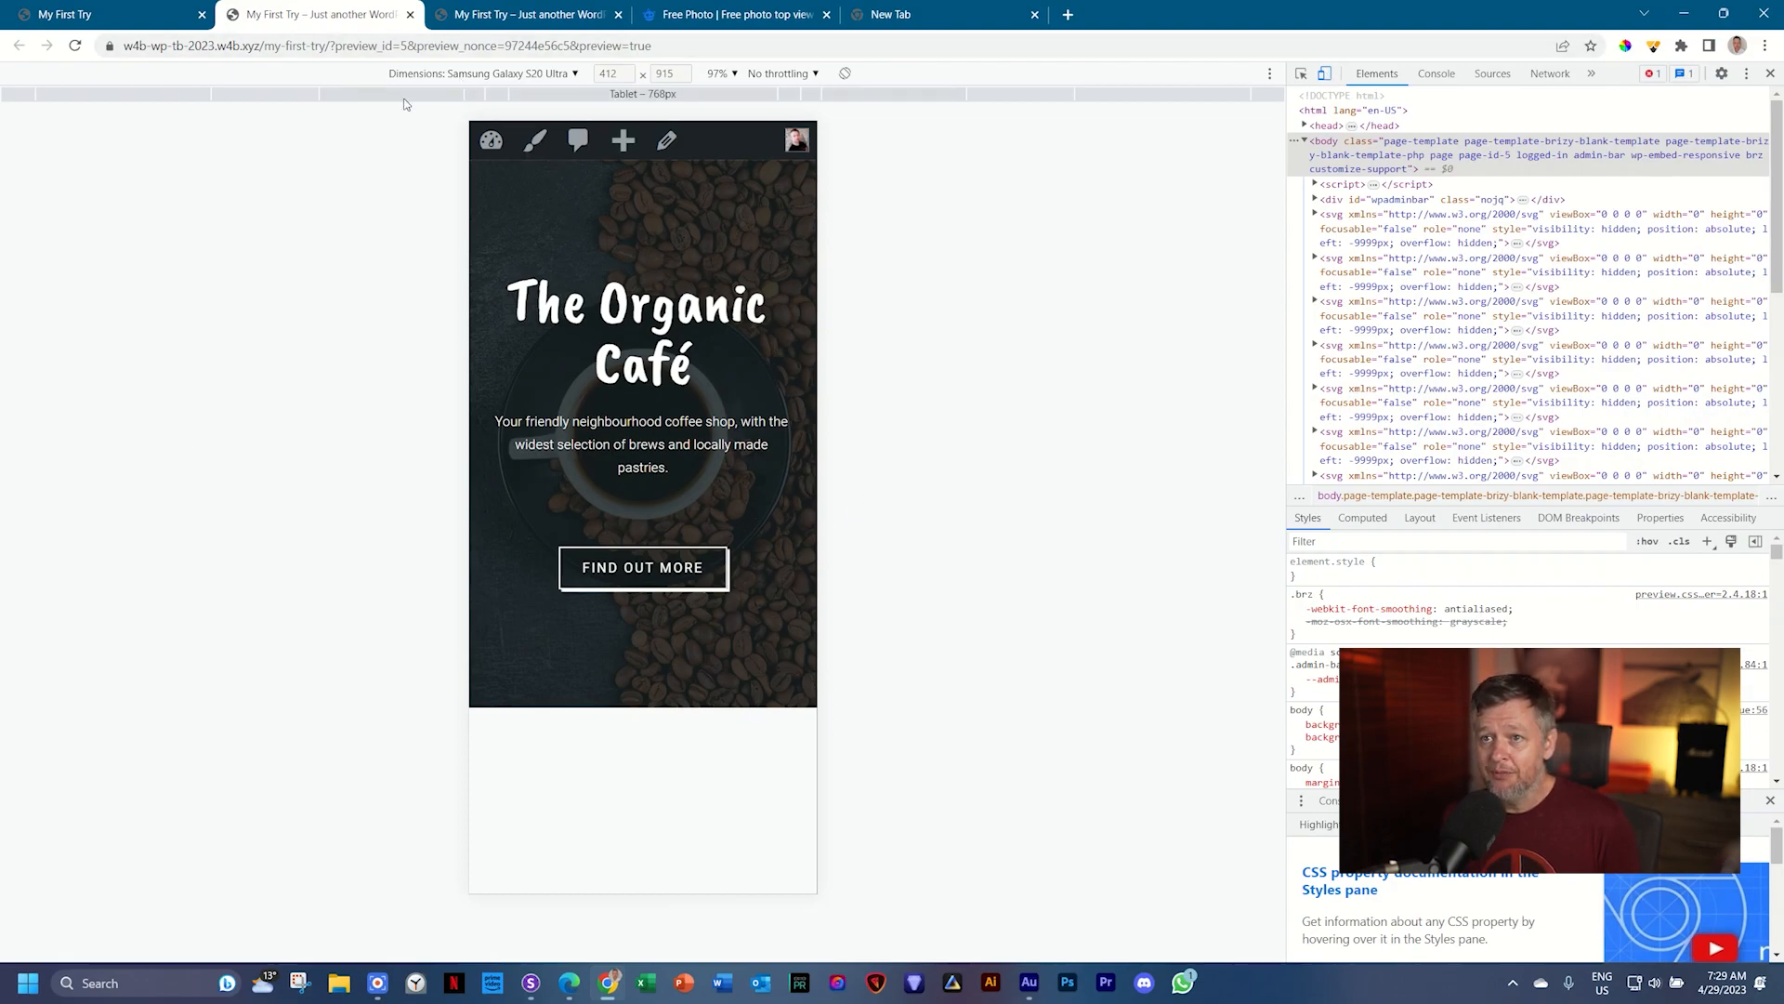
Step: Check the previewed hero block at the iPad Air, iPhone 12 Pro and Samsung Galaxy S20 Ultra screen sizes
left_click(575, 74)
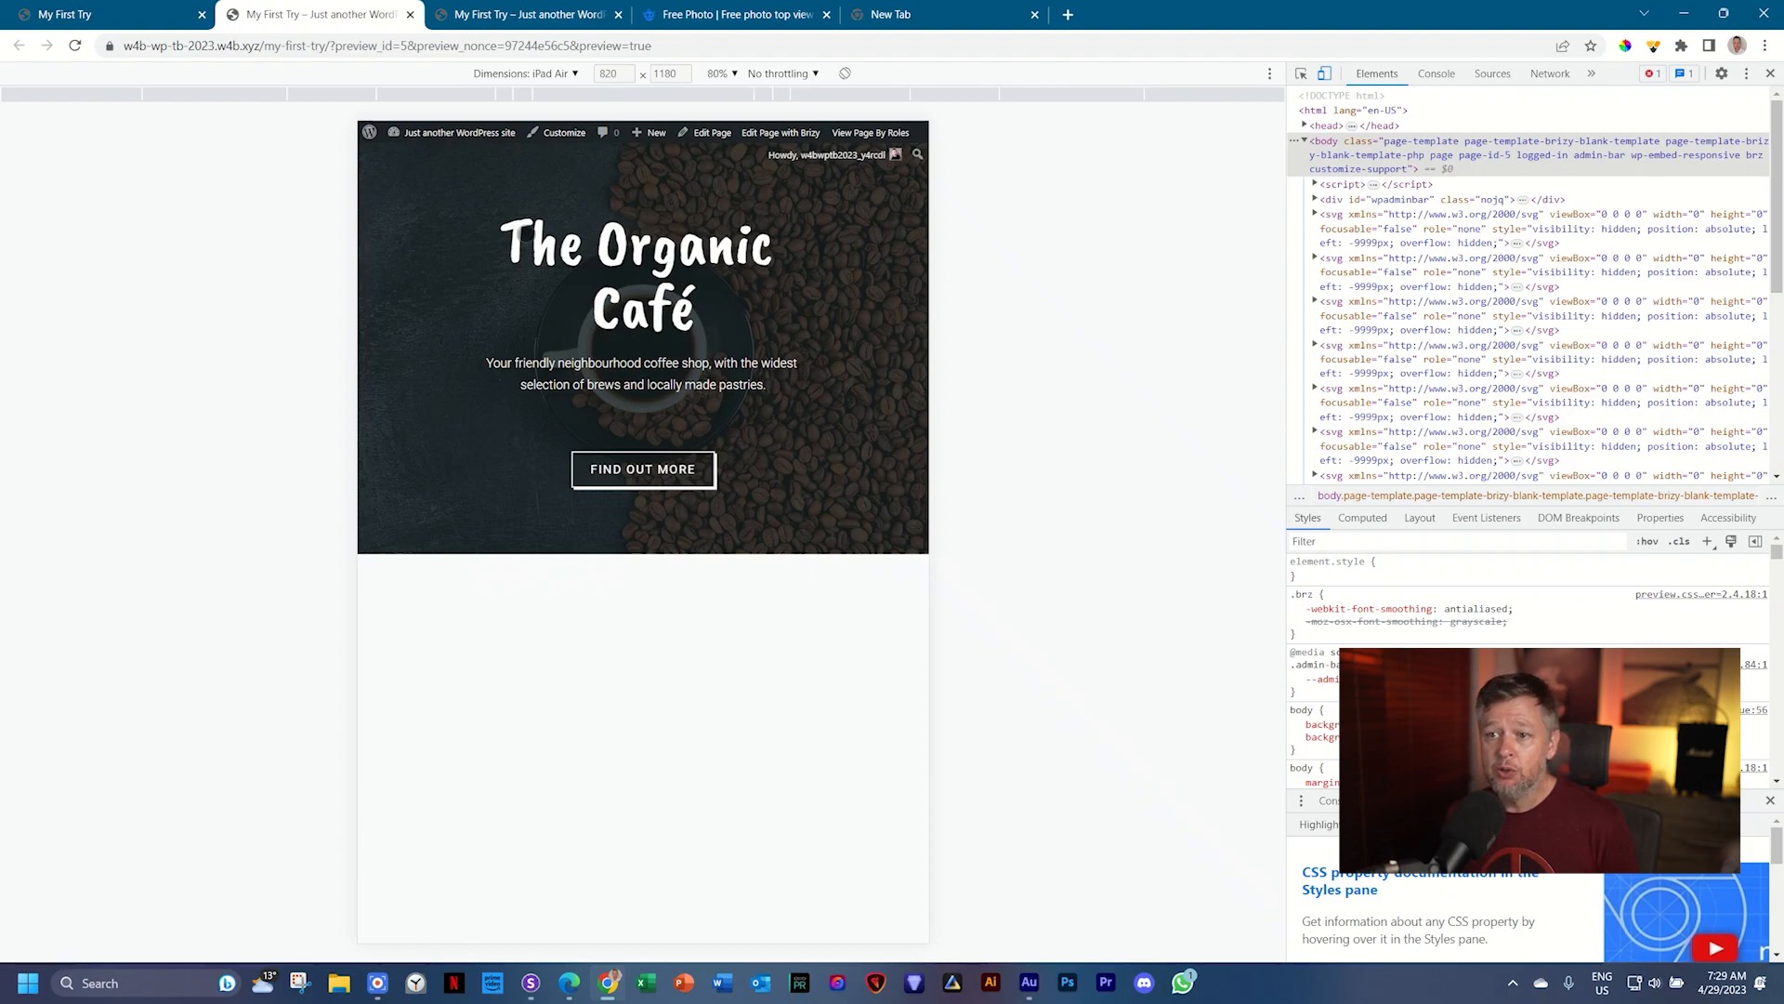
left_click(552, 74)
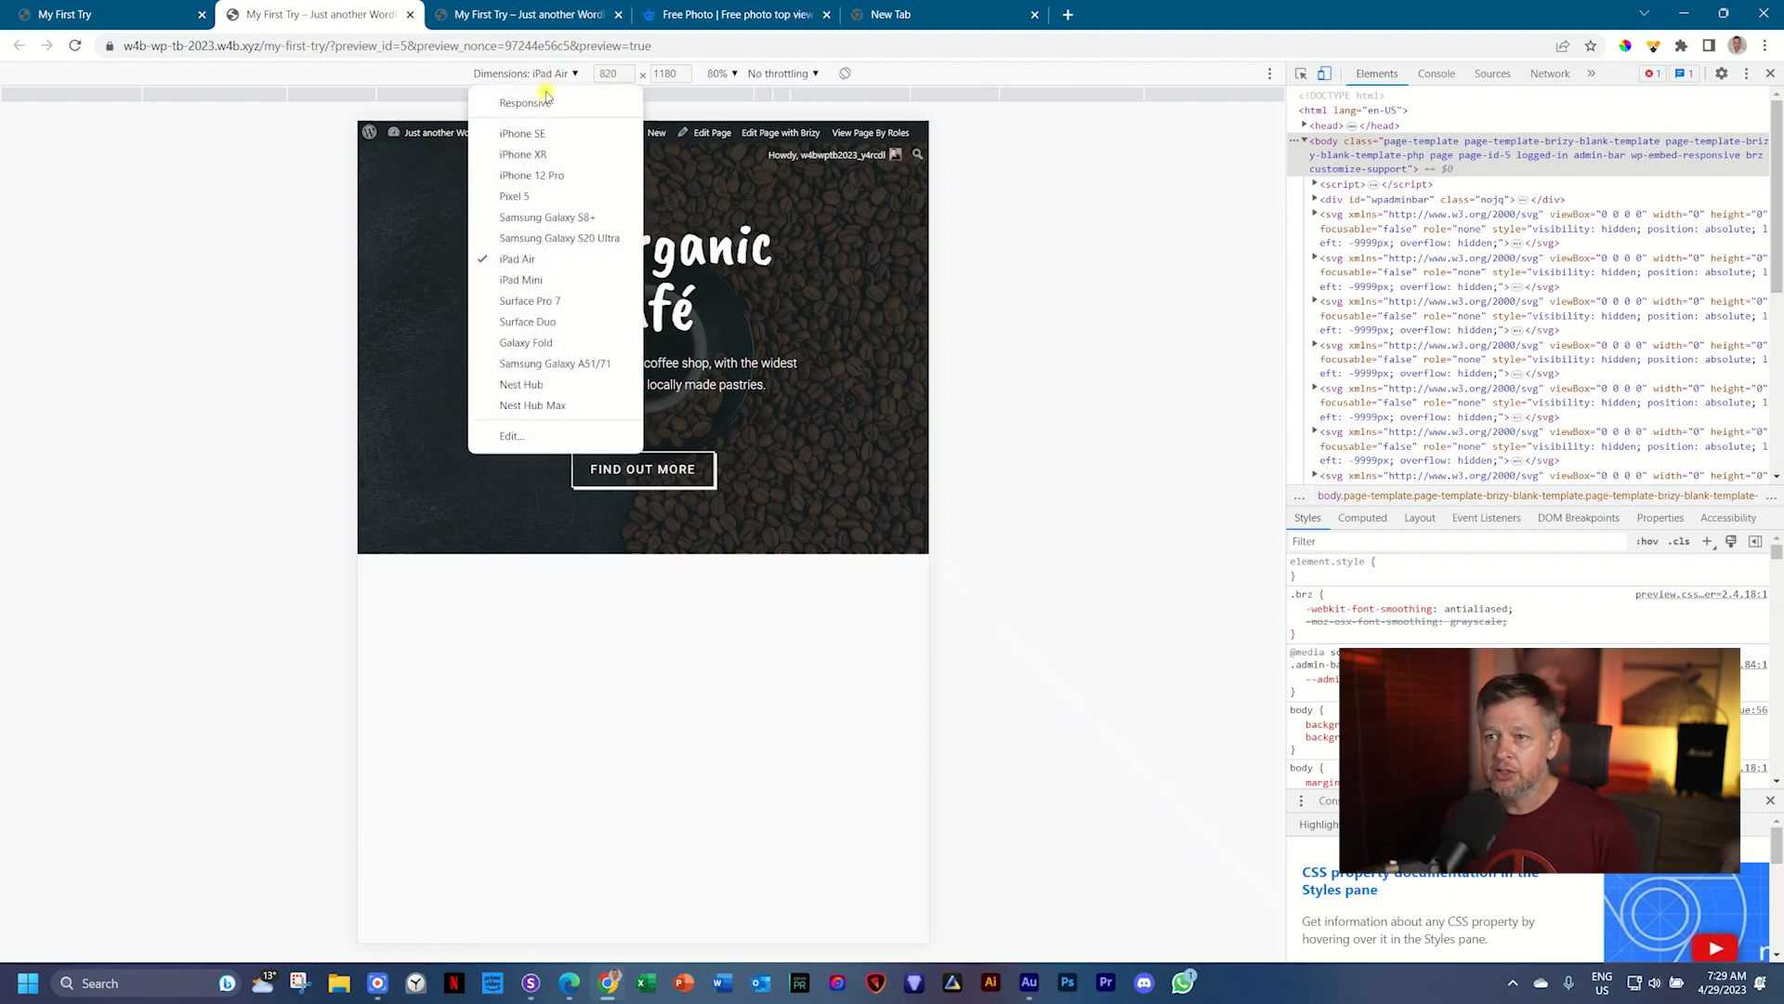
left_click(533, 177)
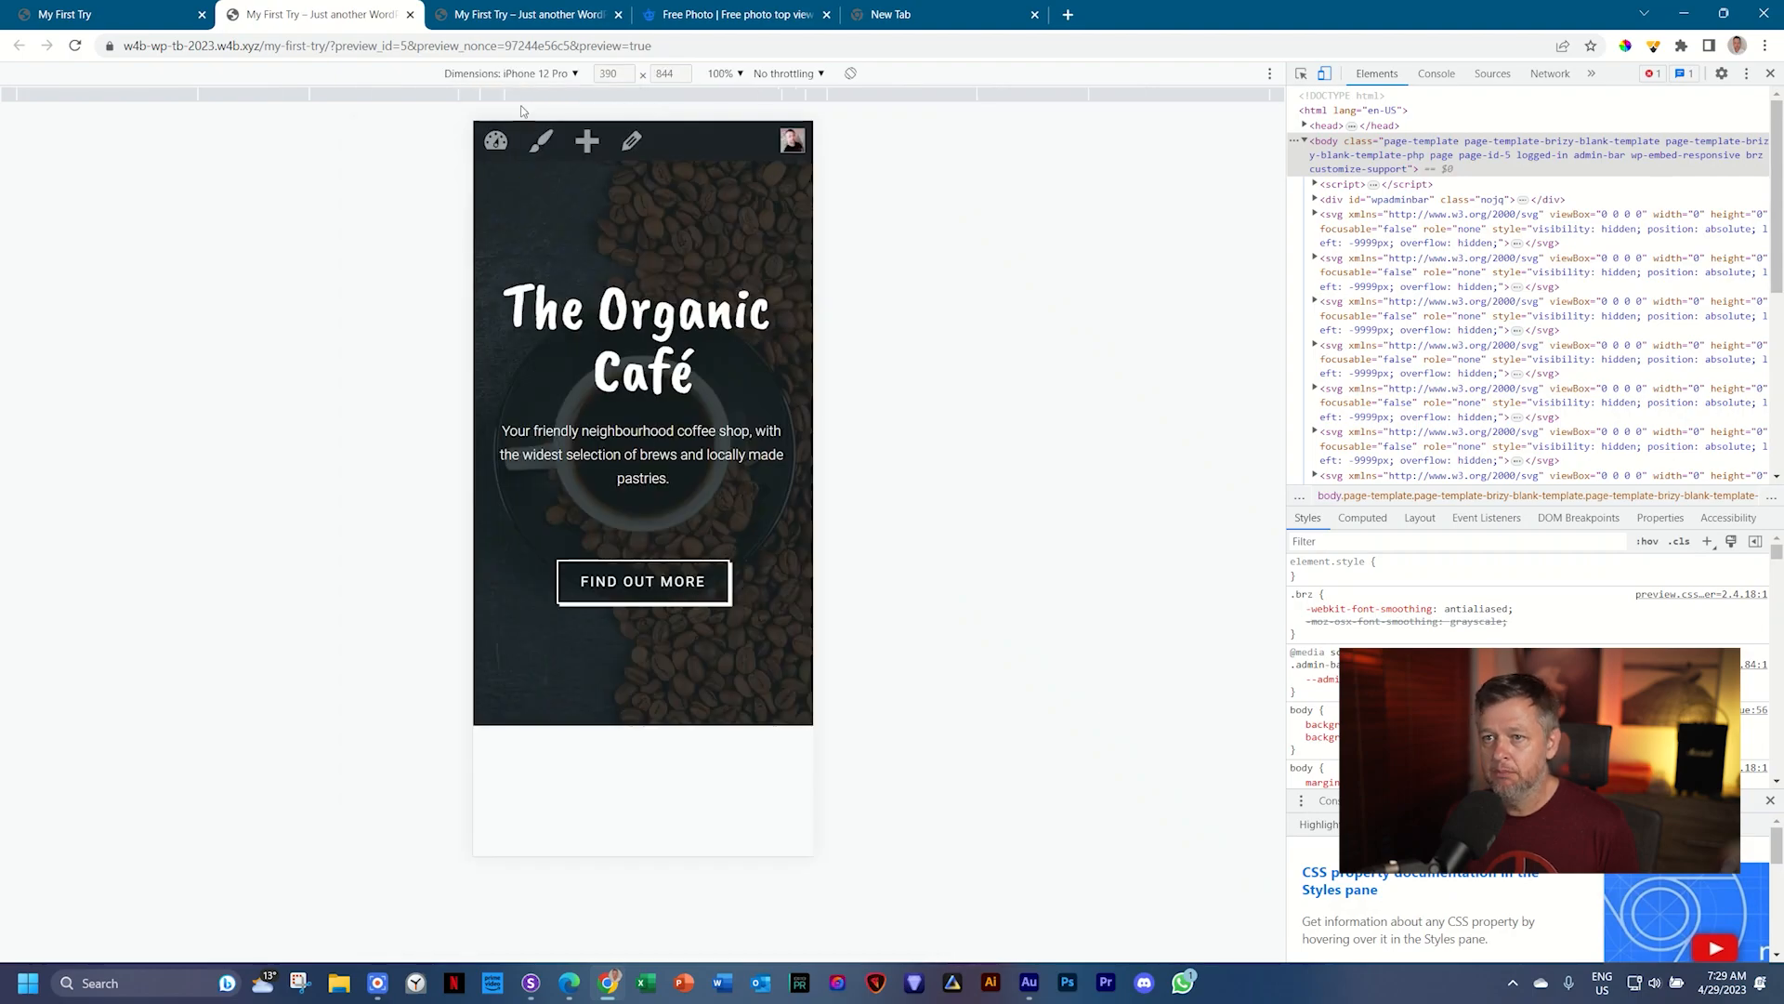
left_click(521, 73)
left_click(526, 236)
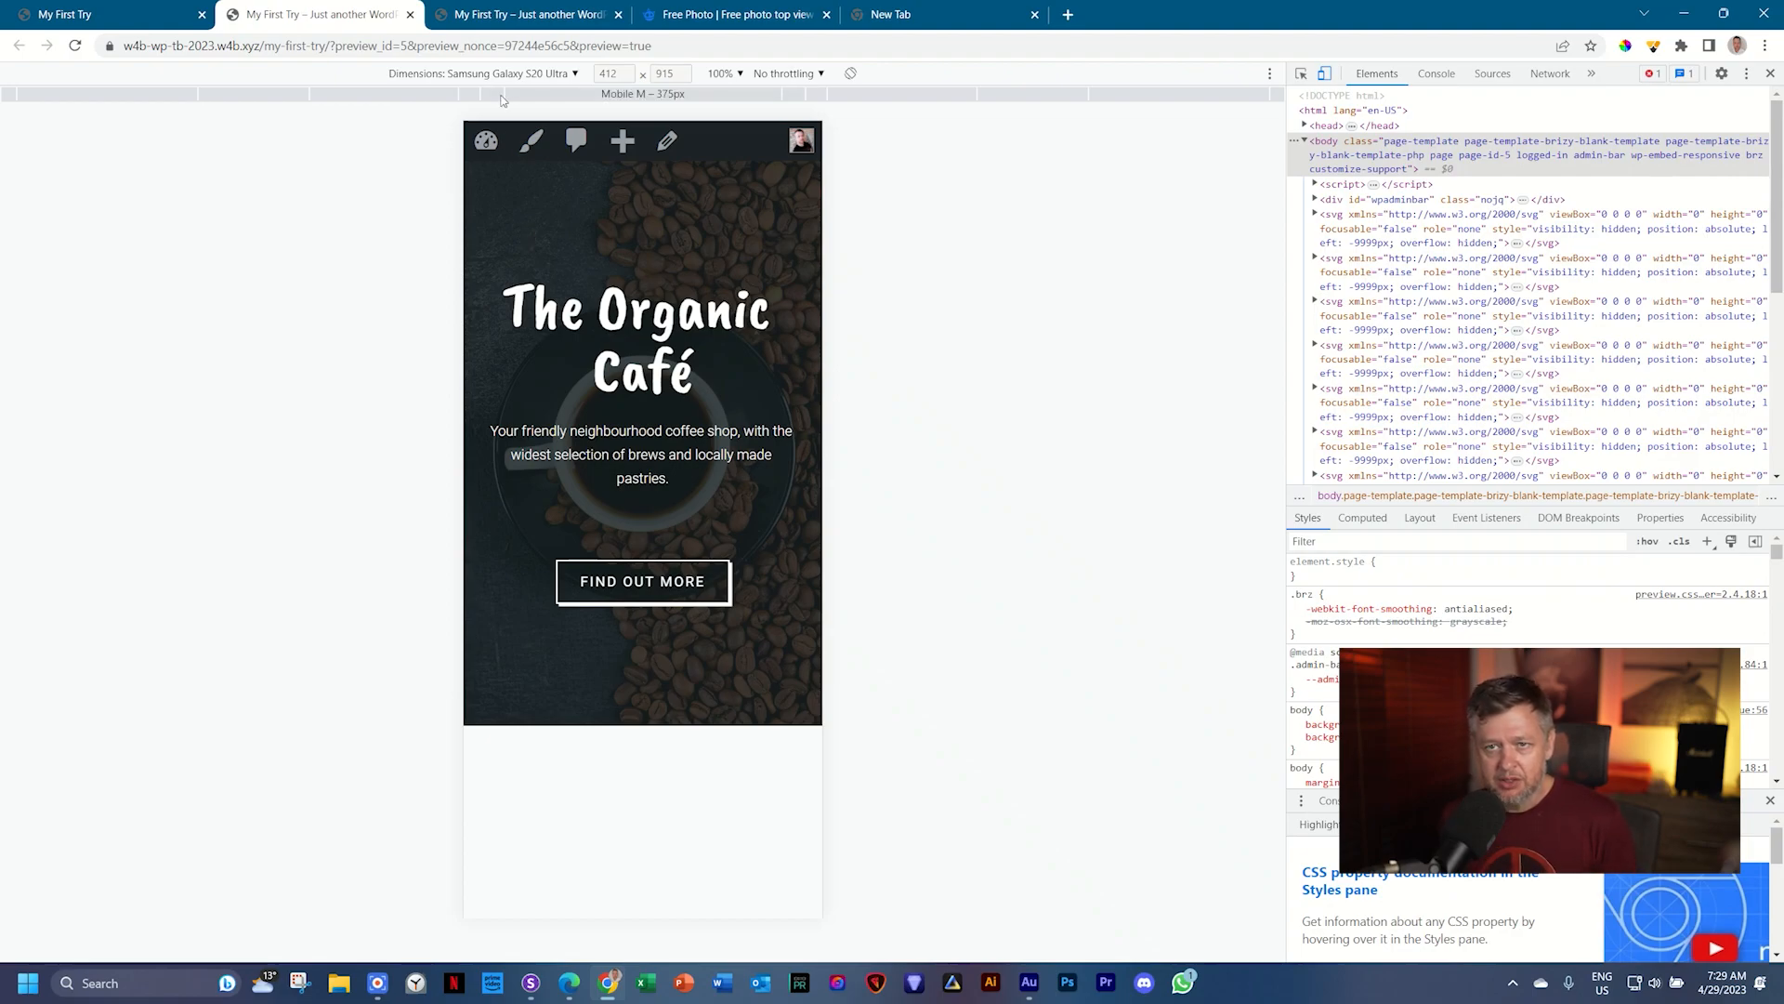
Step: Compare the preview with the editor's mobile view, and check it in Responsive mode at a width of 360 px
left_click(111, 14)
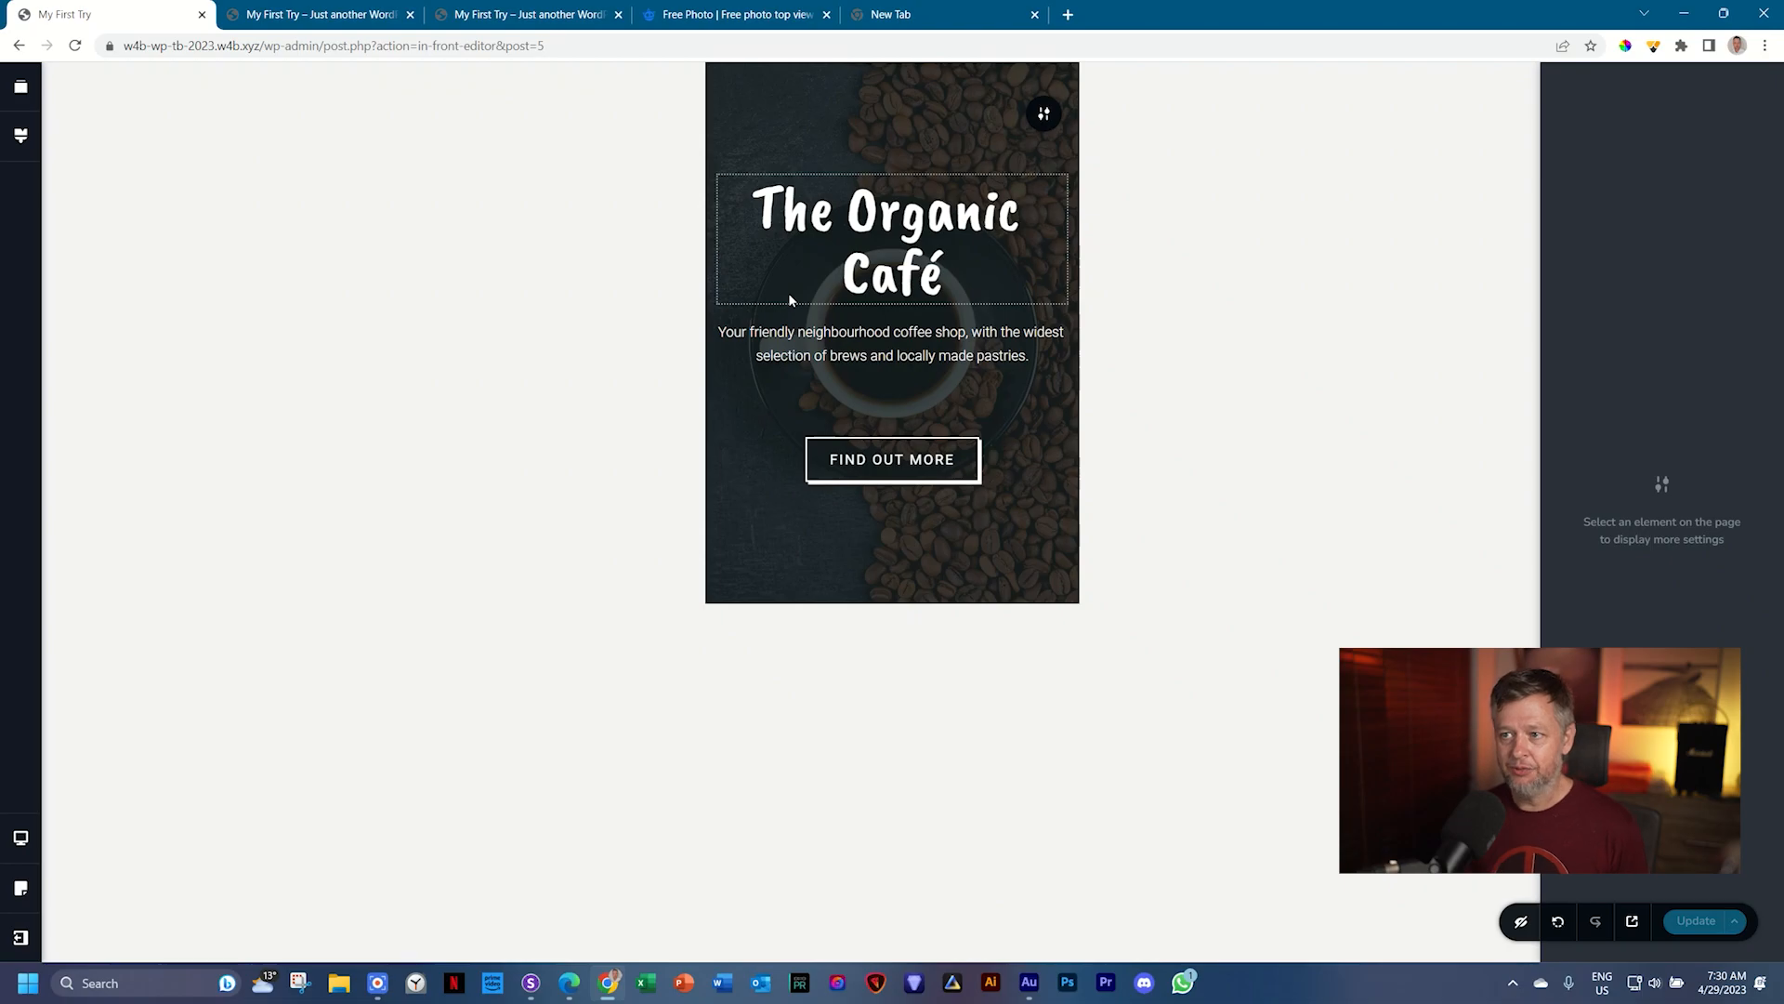
left_click(354, 14)
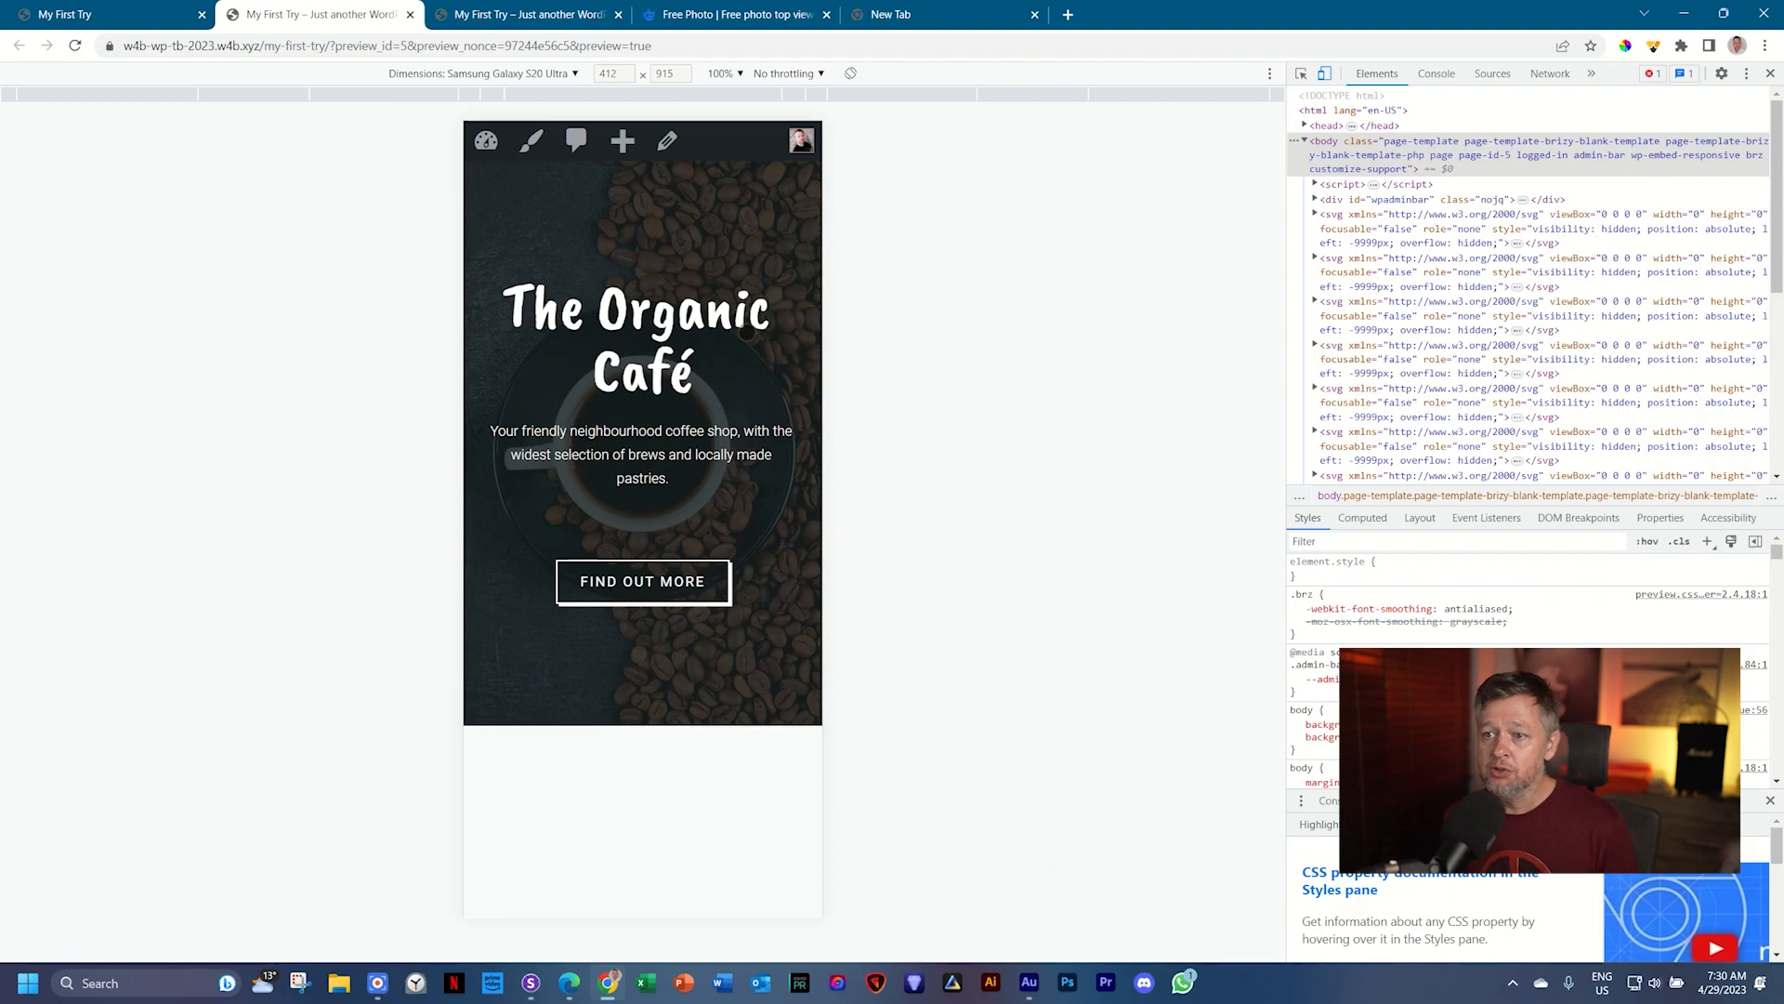
left_click(565, 77)
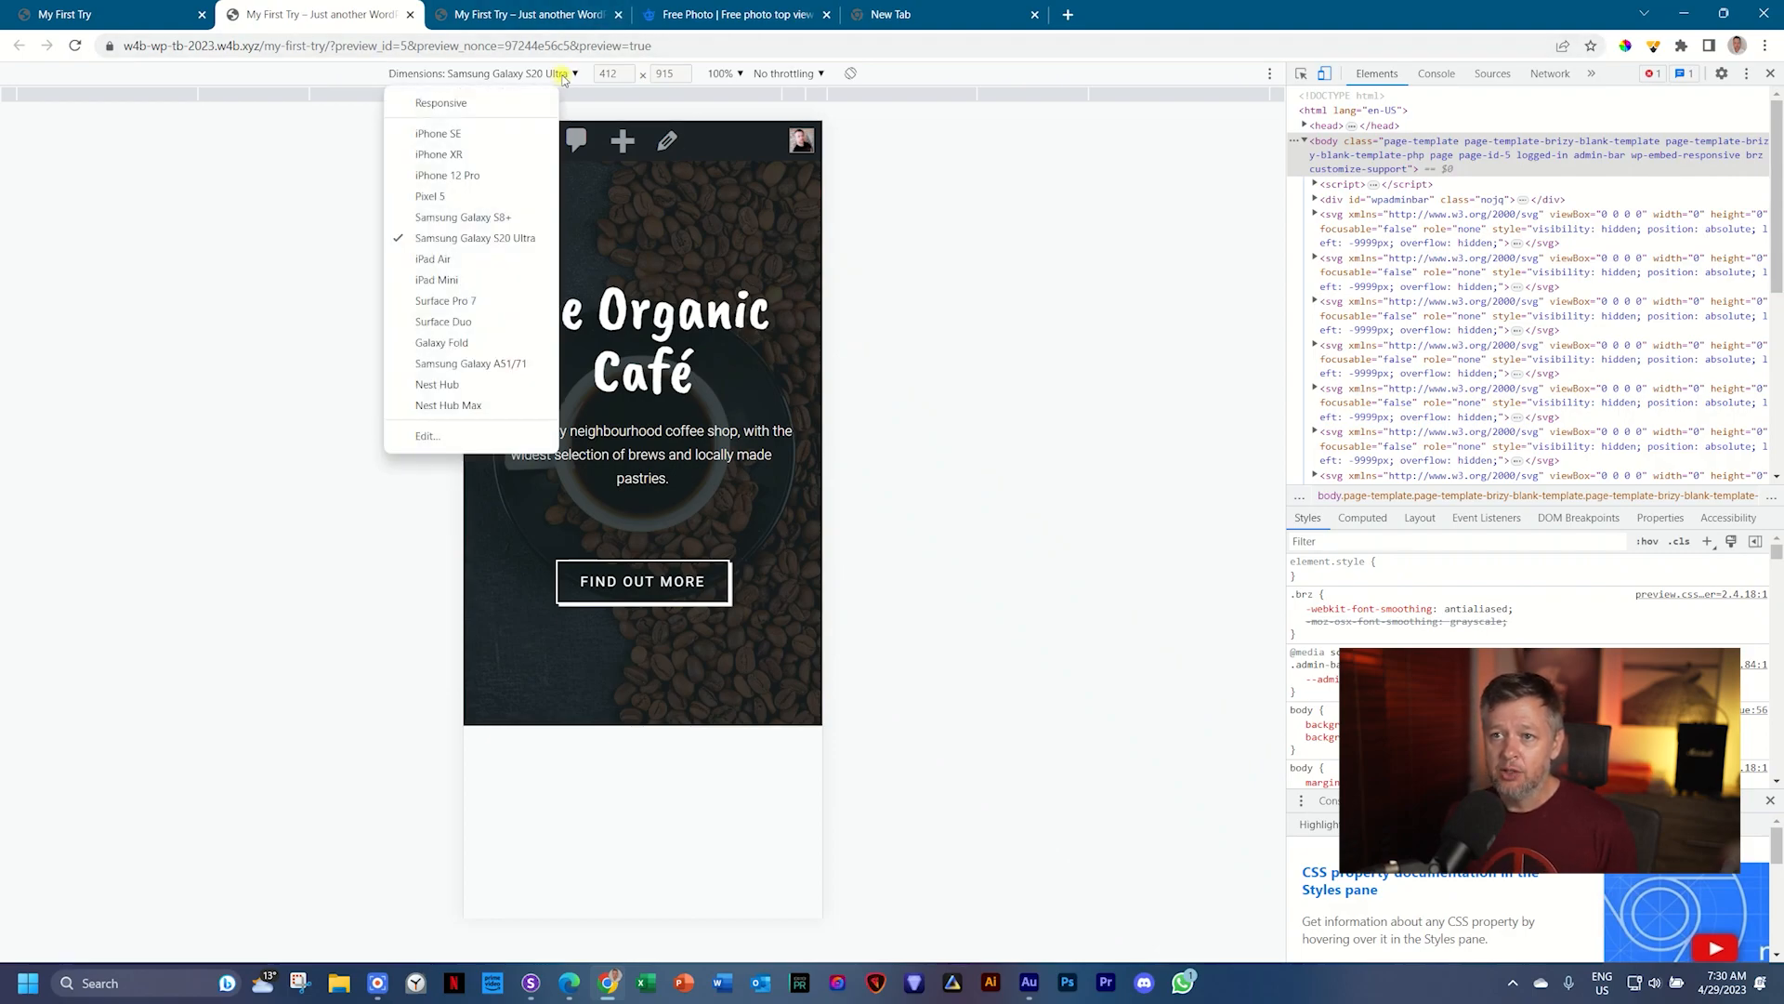
left_click(441, 104)
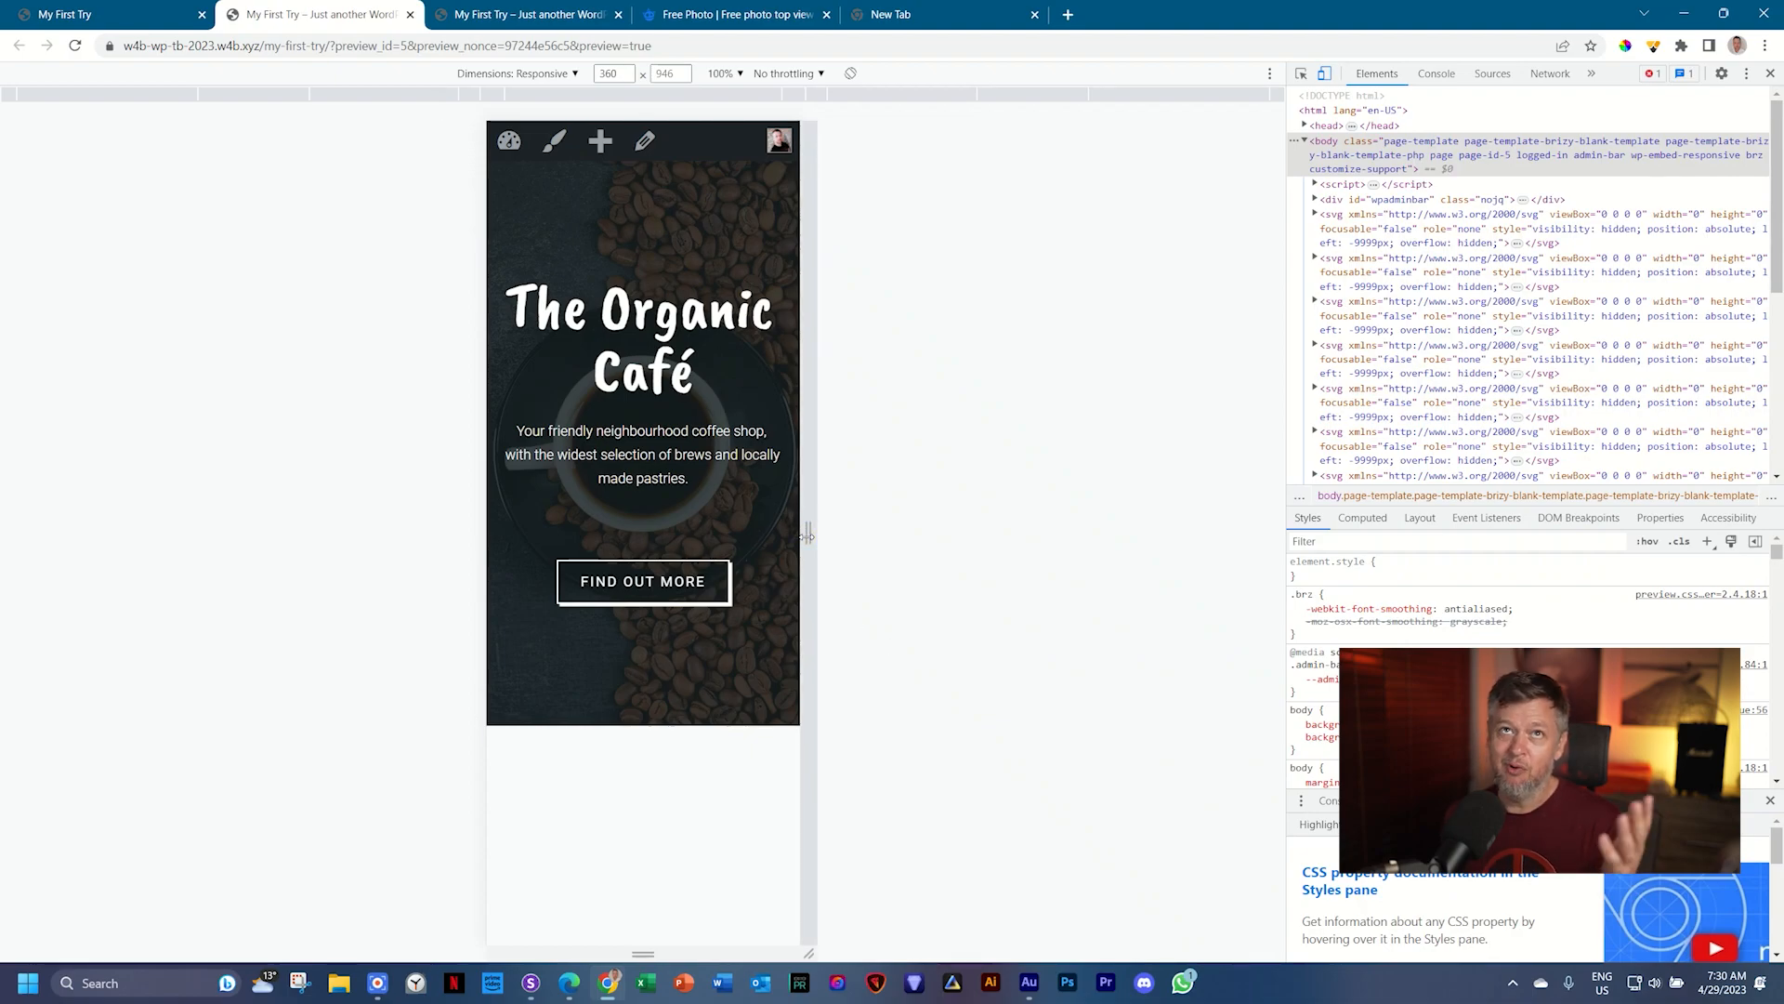
mouse_move(807, 537)
left_mouse_down()
mouse_move(894, 536)
mouse_move(789, 536)
mouse_move(821, 537)
left_mouse_up()
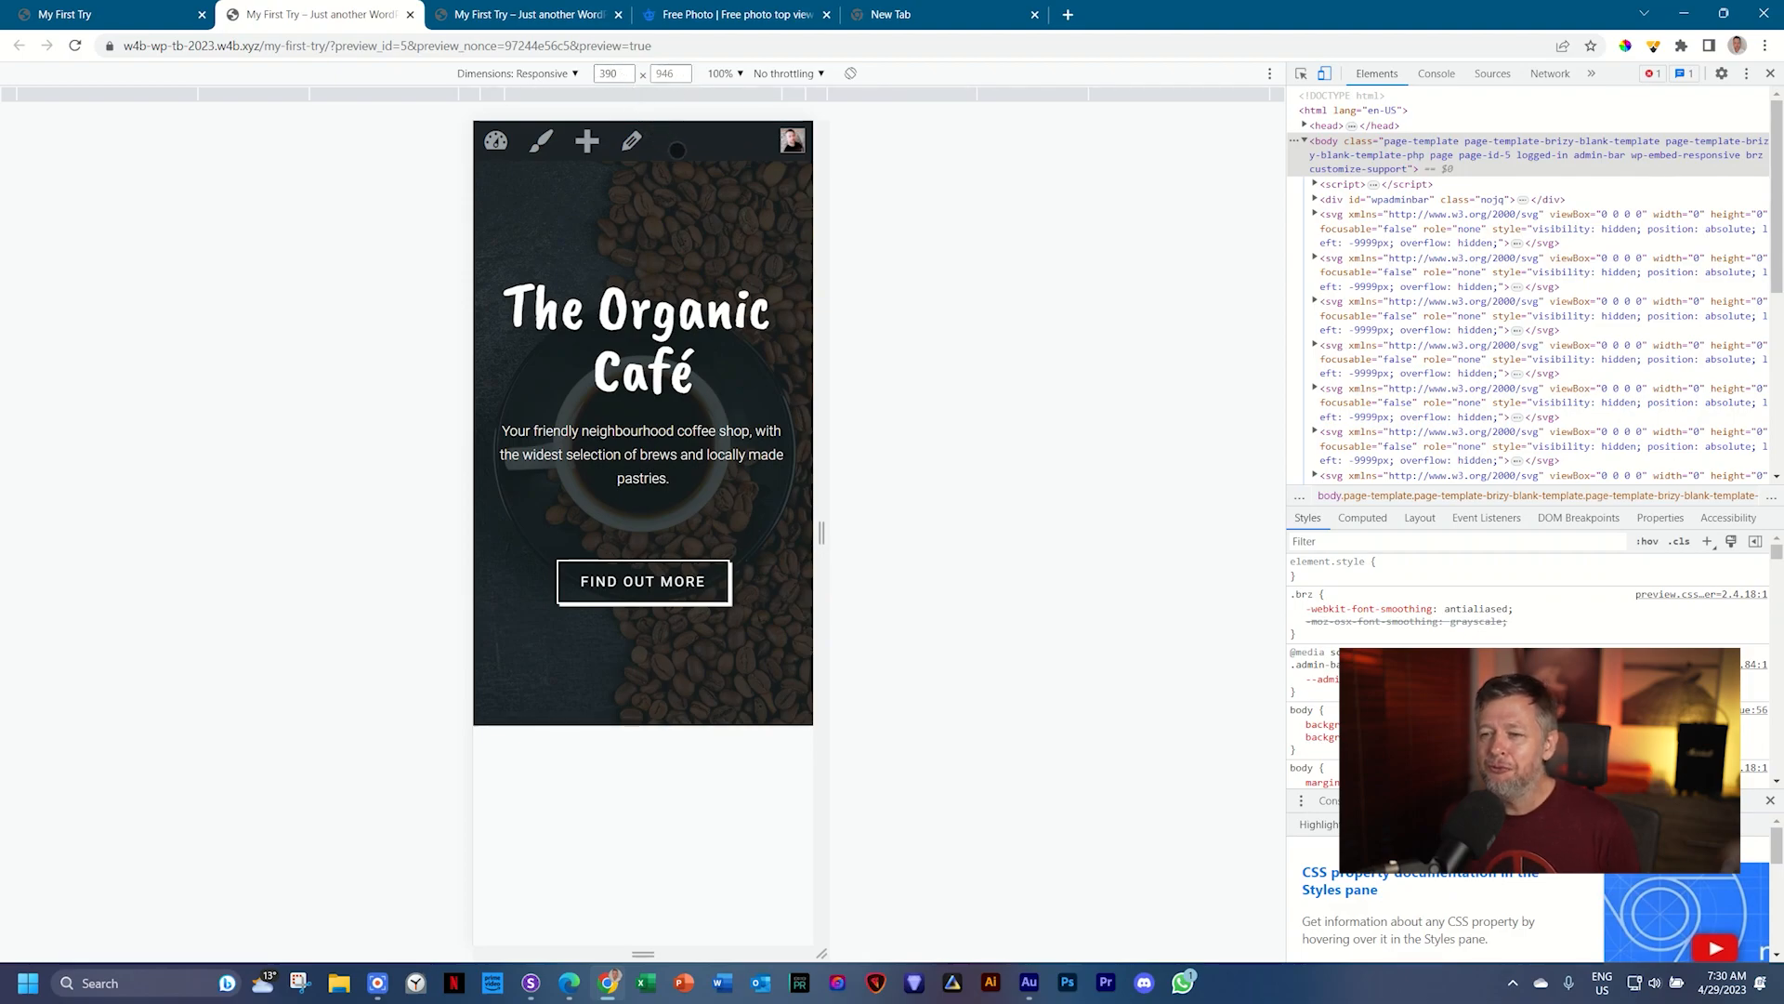
left_click_drag(822, 531, 813, 531)
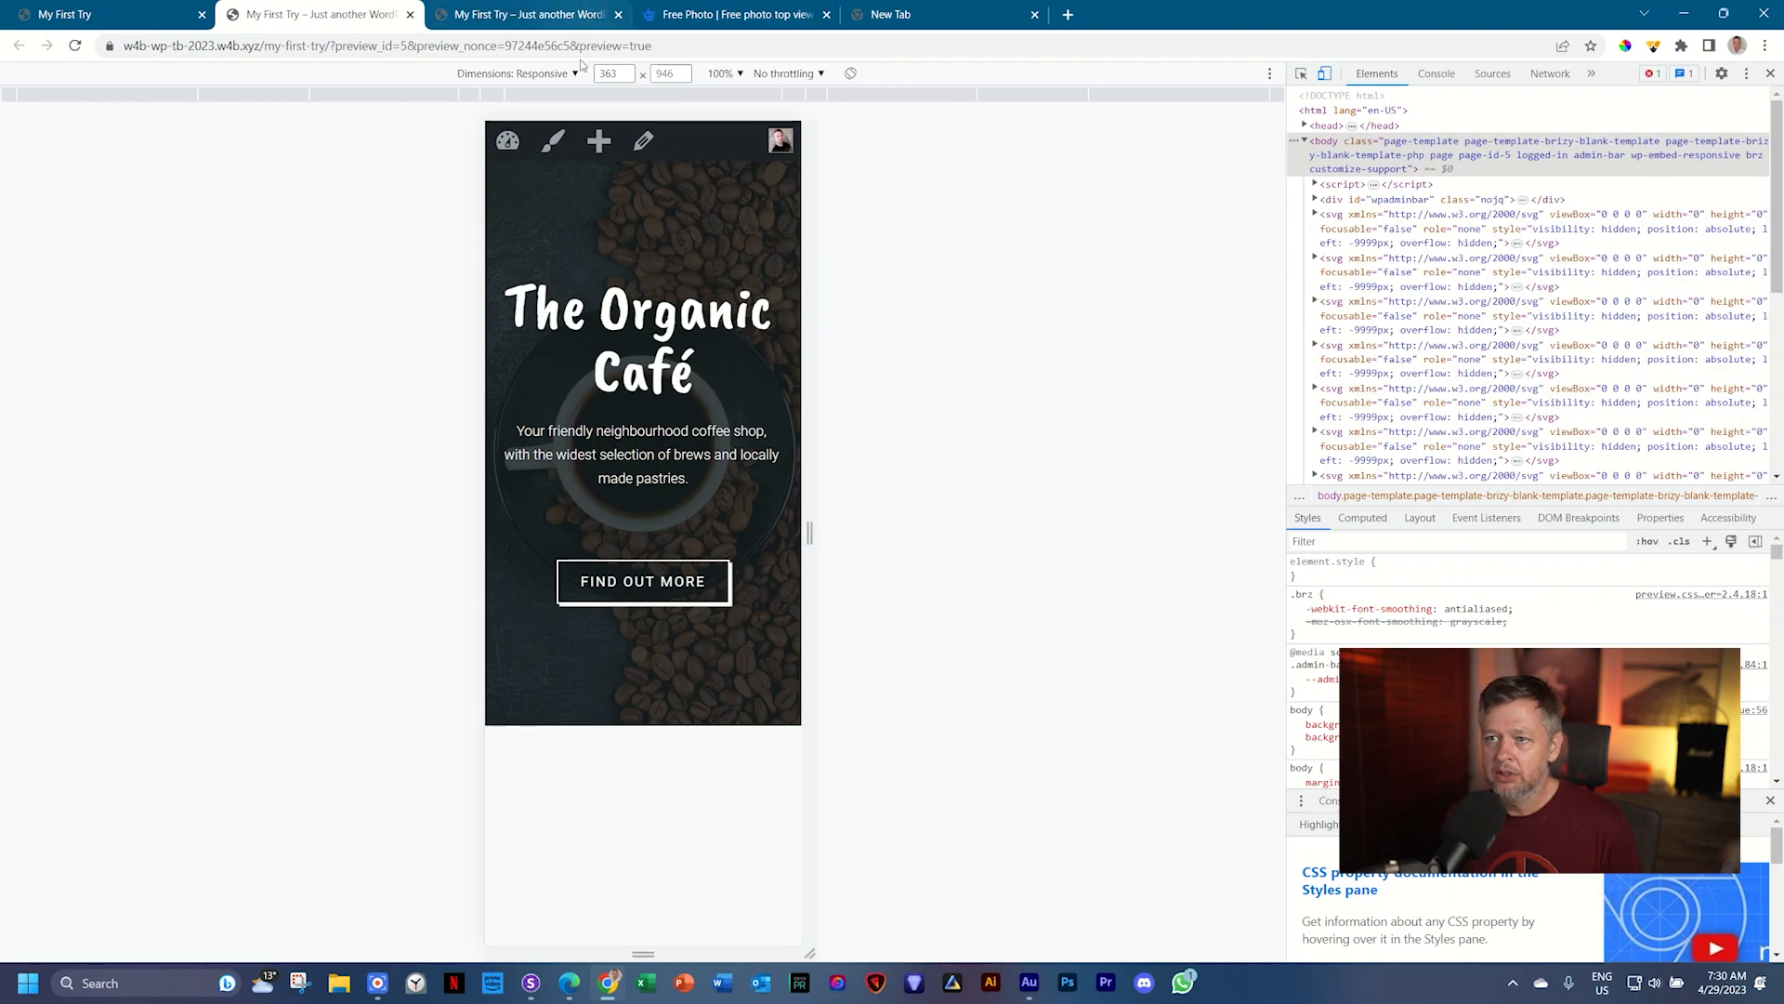
double_click(607, 73)
type("360")
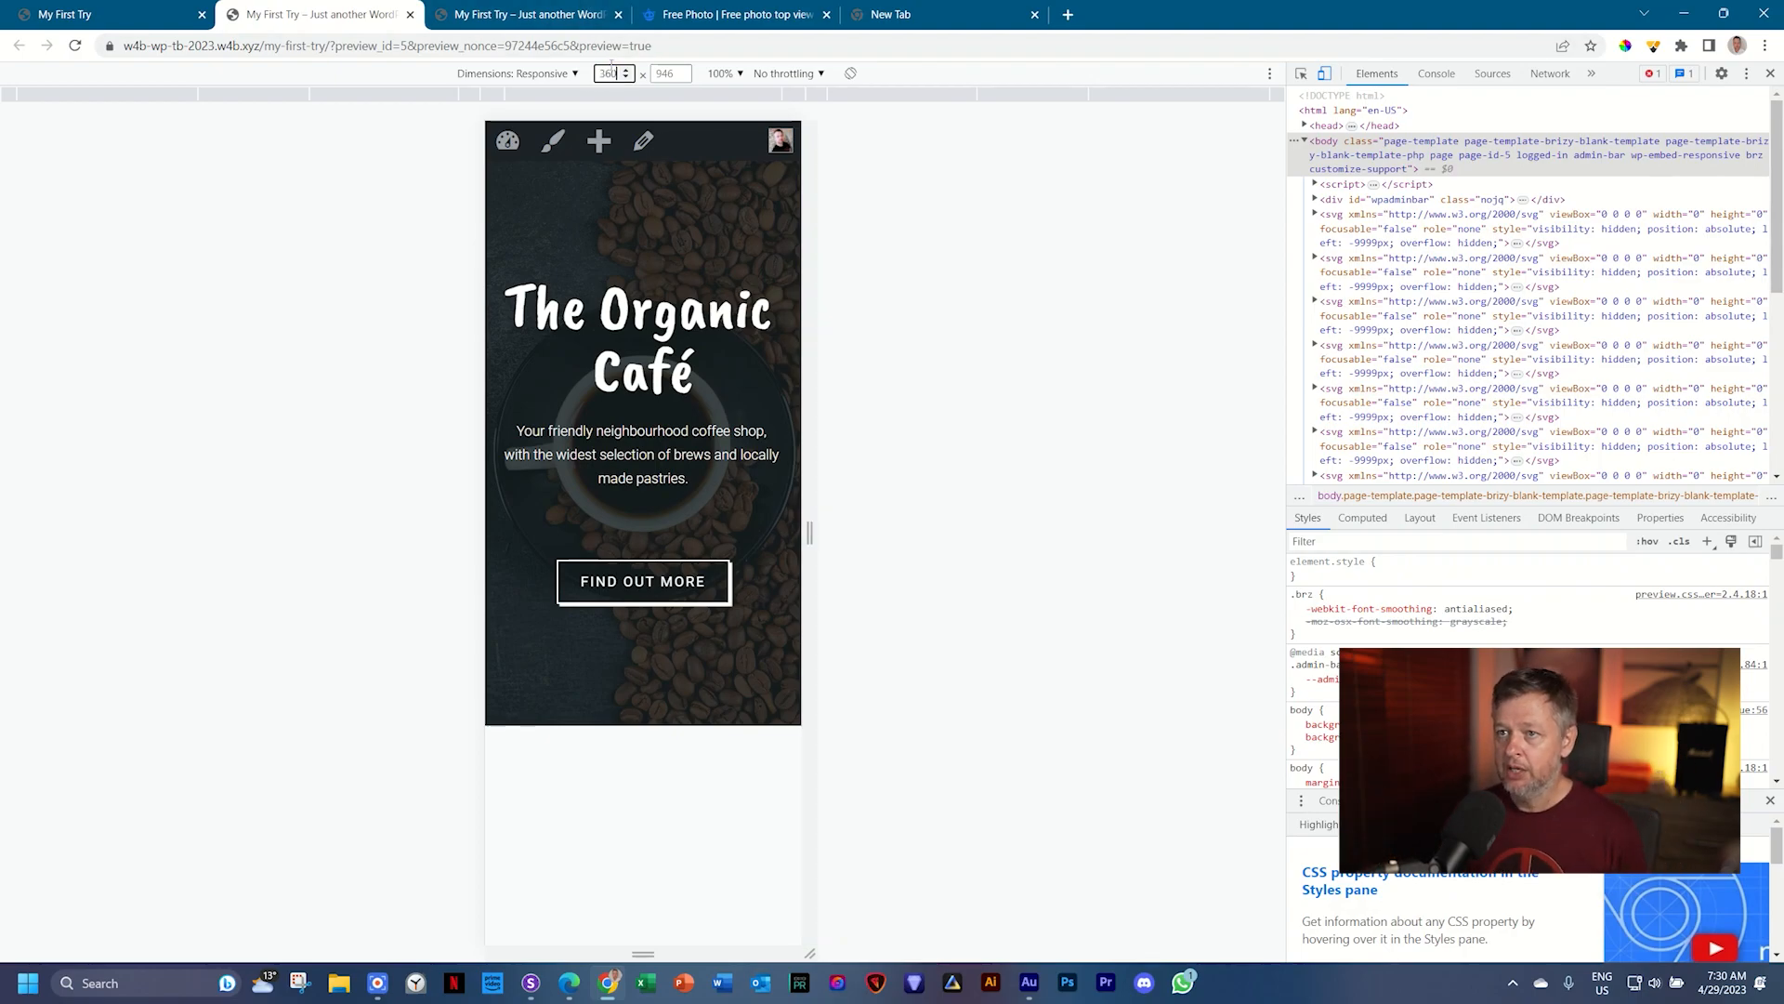
key("Tab")
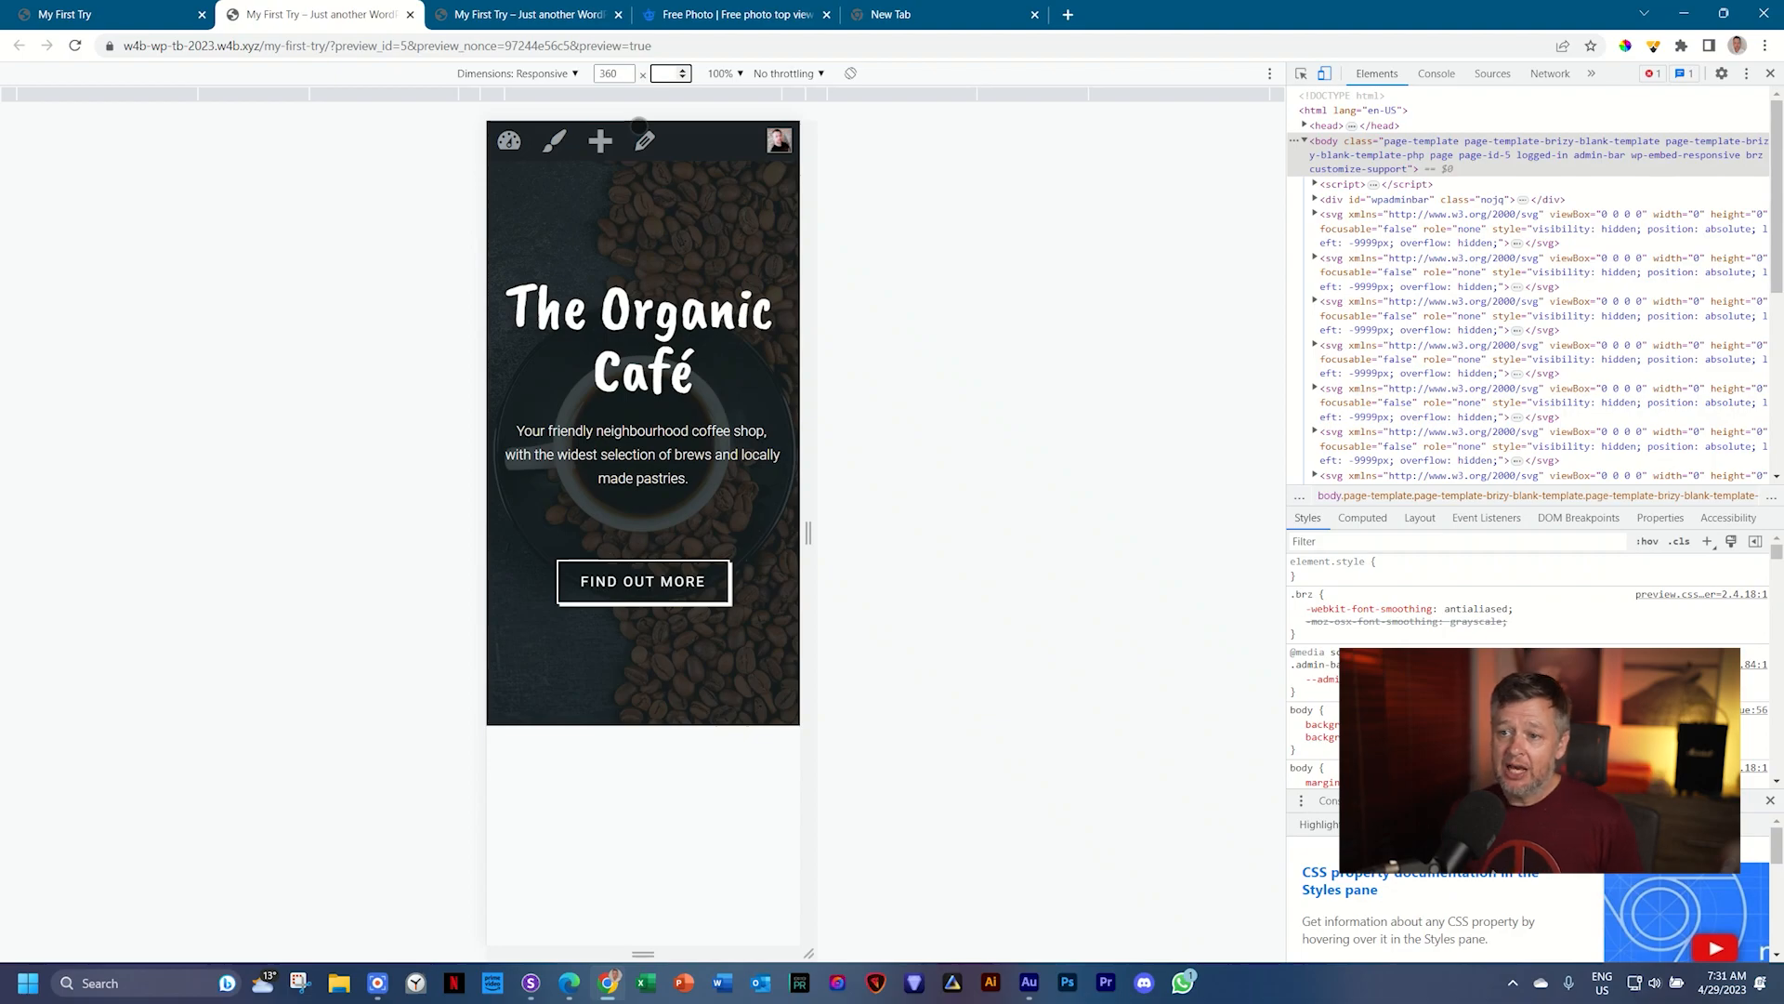
Step: Turn off device emulation, close the developer tools and close every browser tab except the page editor
left_click(1326, 77)
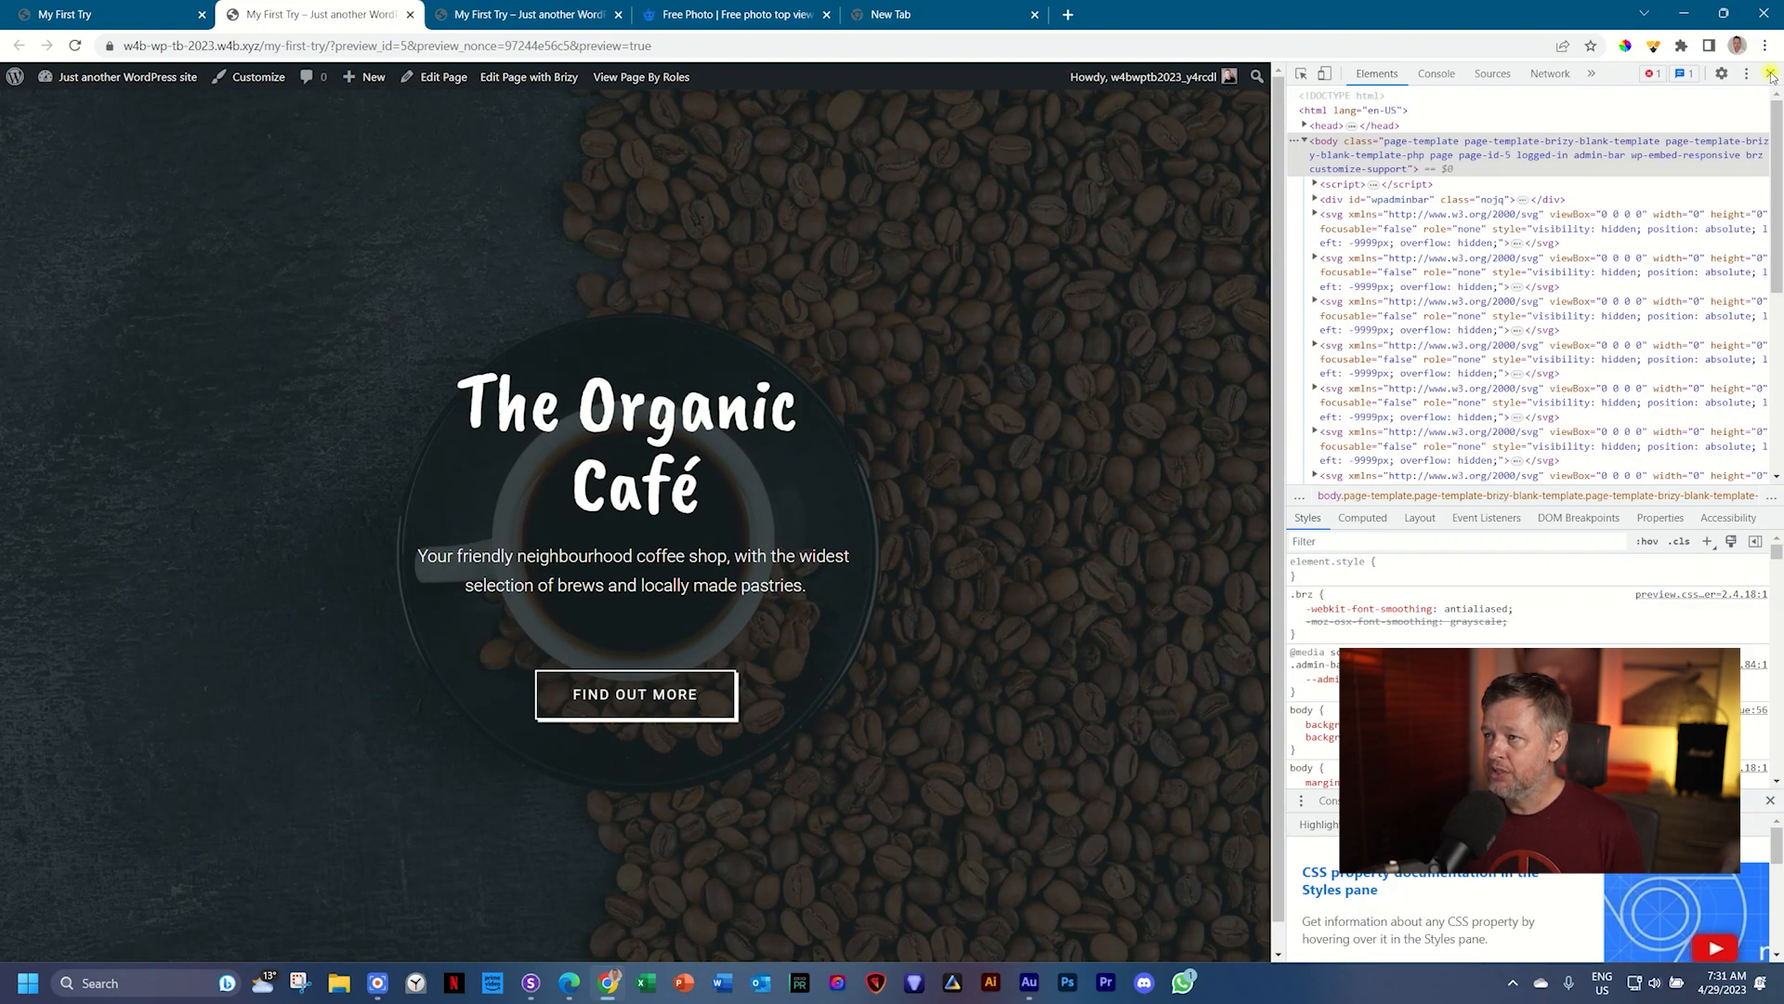
left_click(1771, 75)
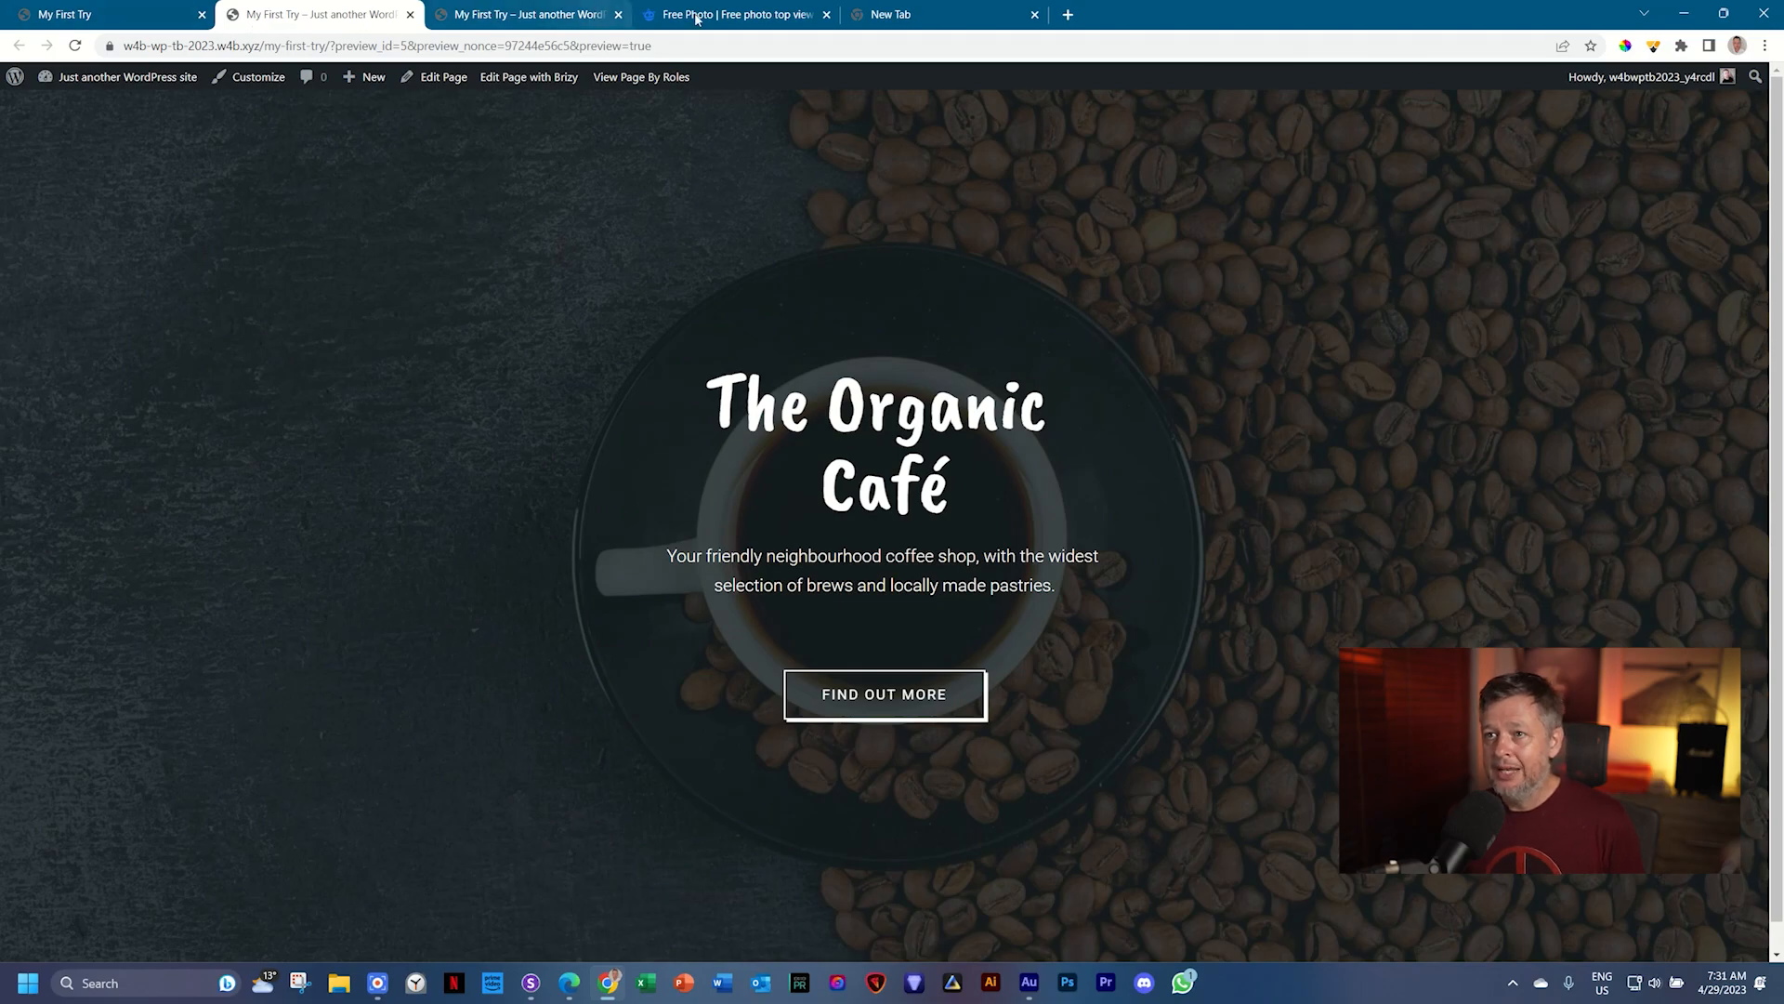
left_click(410, 15)
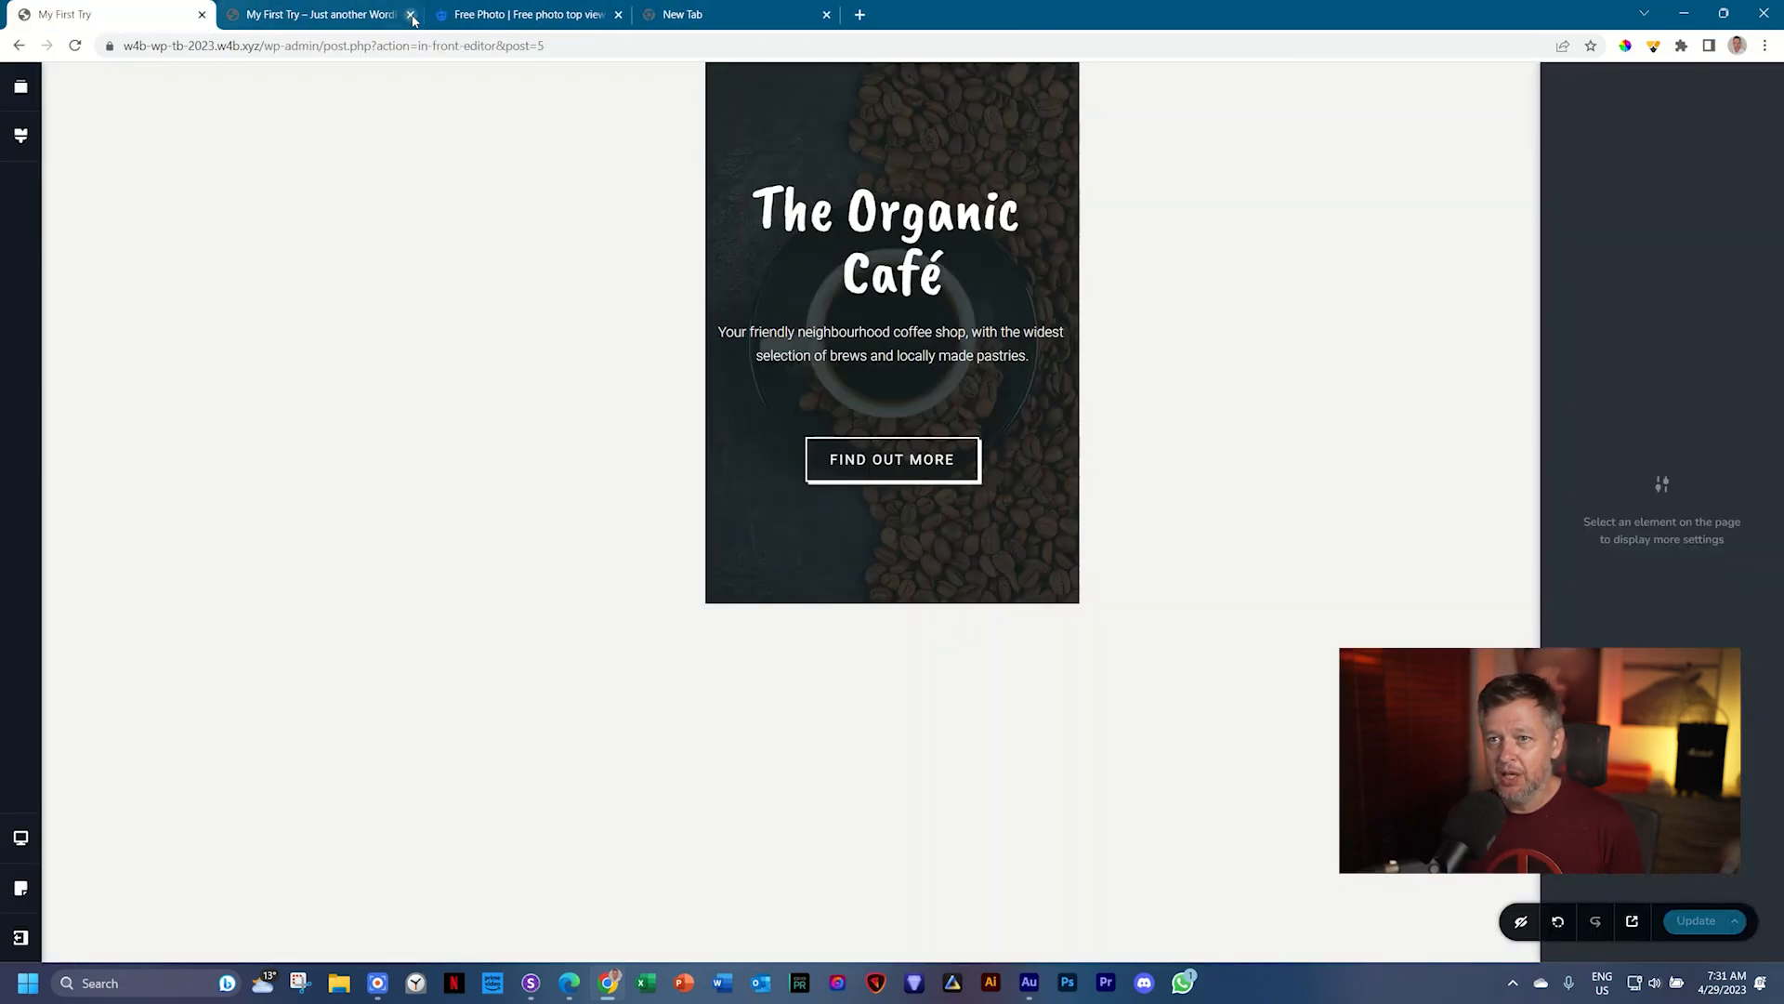
left_click(410, 15)
left_click(410, 15)
left_click(410, 15)
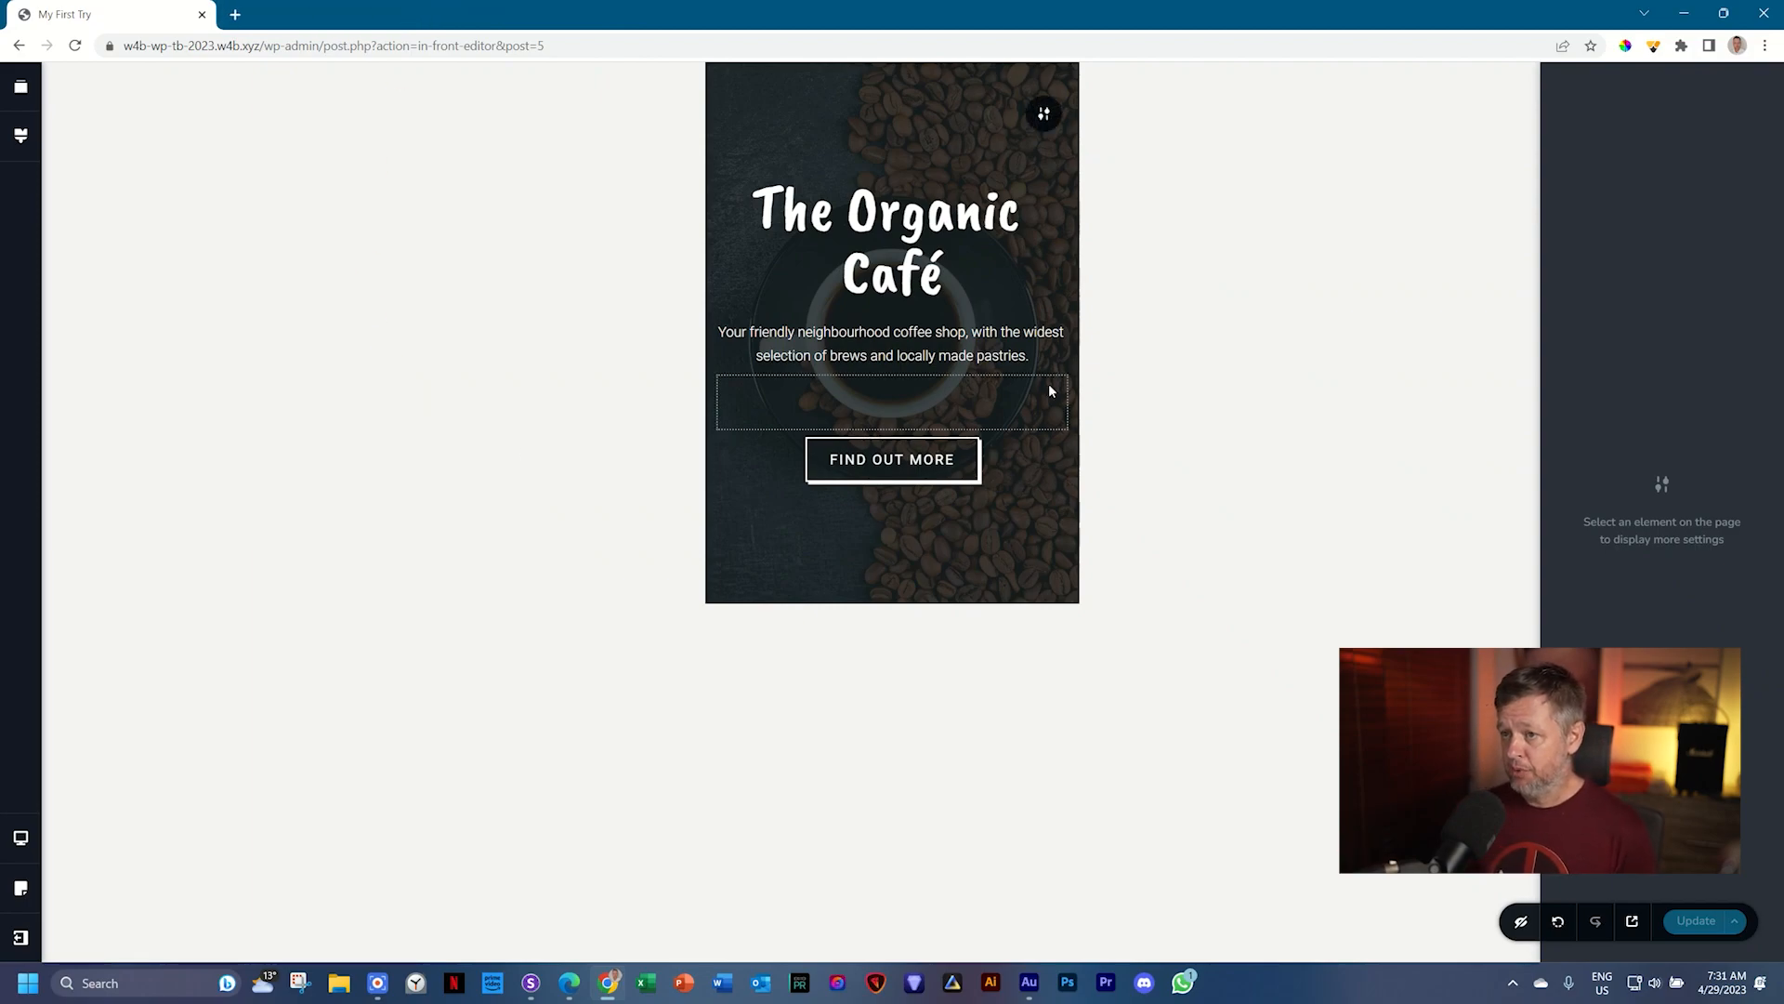
Step: Switch the page editor from mobile view to desktop view
left_click(8, 841)
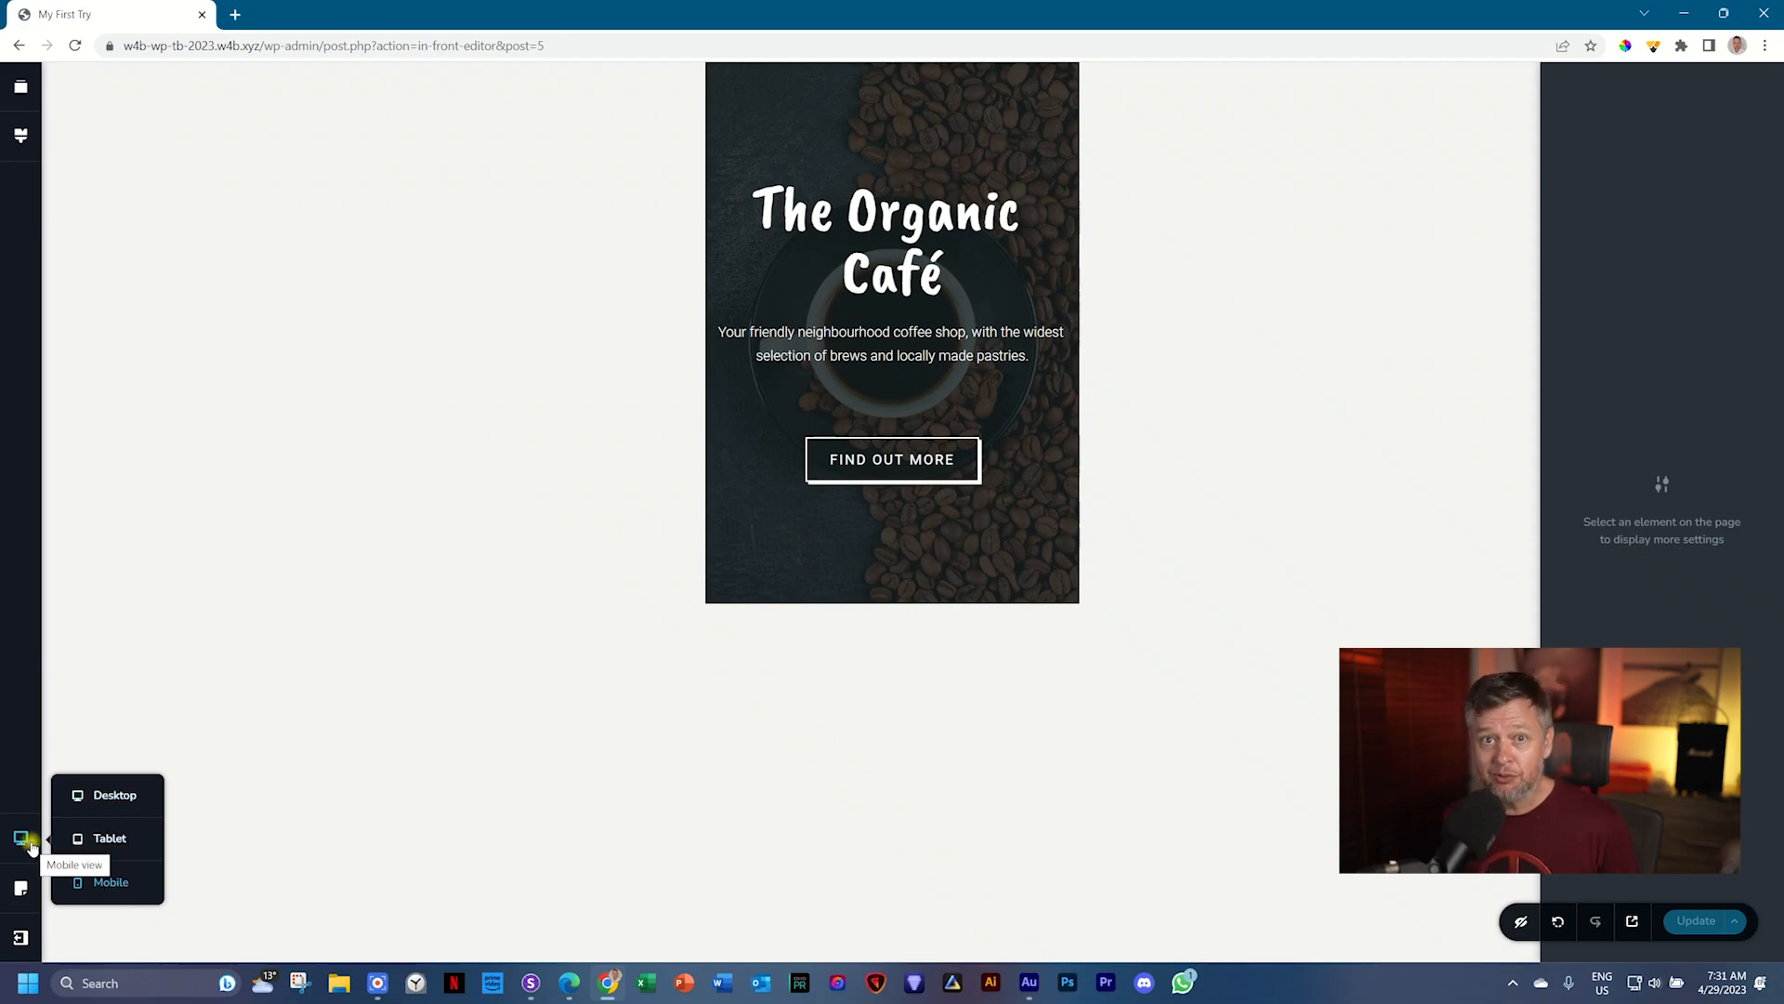
left_click(260, 787)
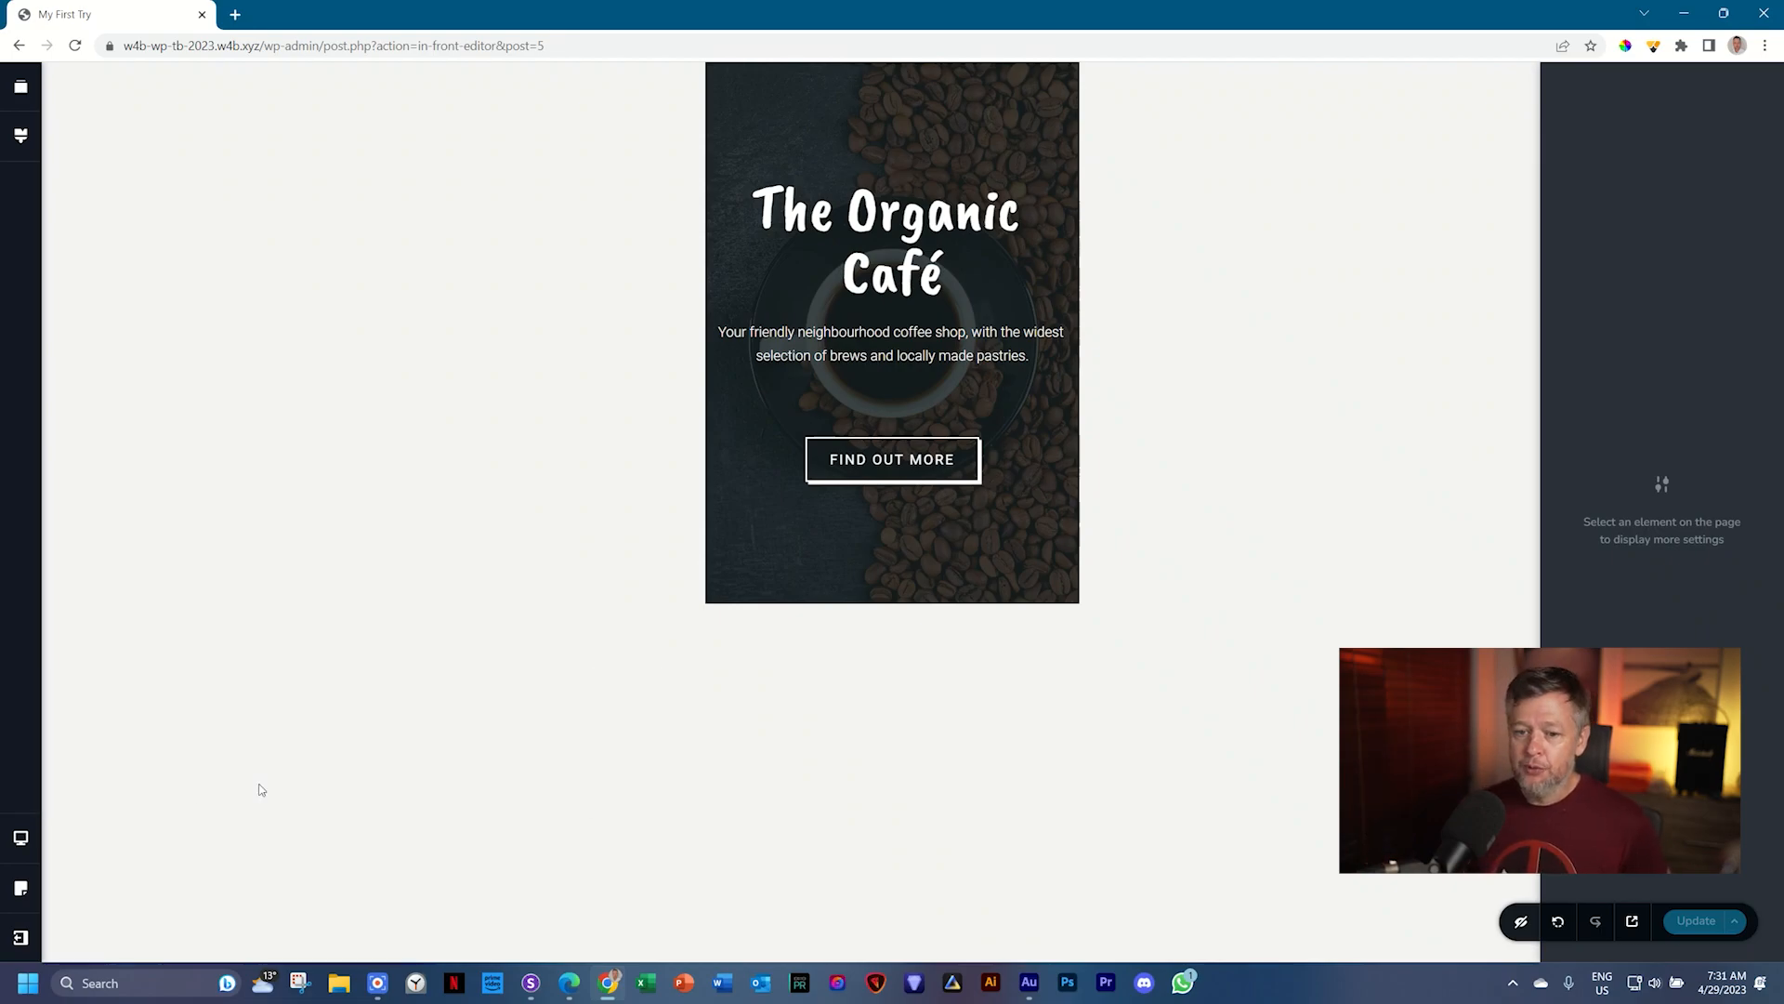
left_click(21, 838)
left_click(108, 794)
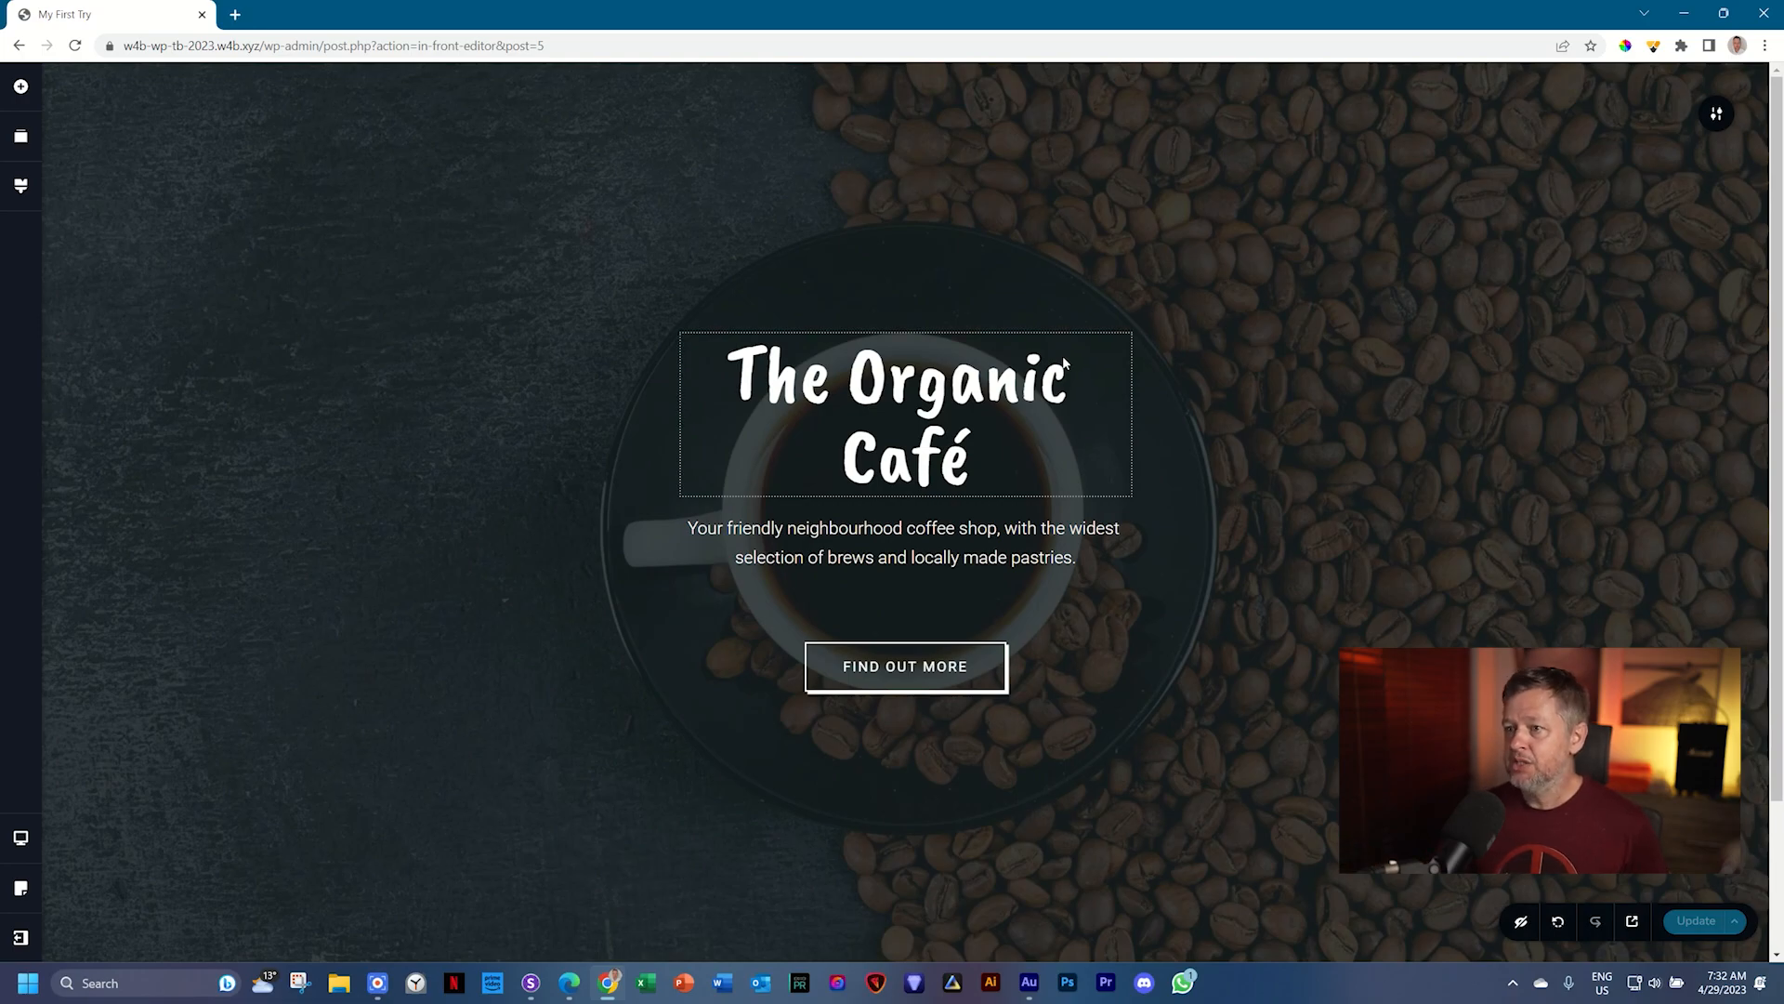
Step: Cycle the editor through the desktop, tablet and mobile views to compare the hero block, ending in desktop view
key("ctrl+Down")
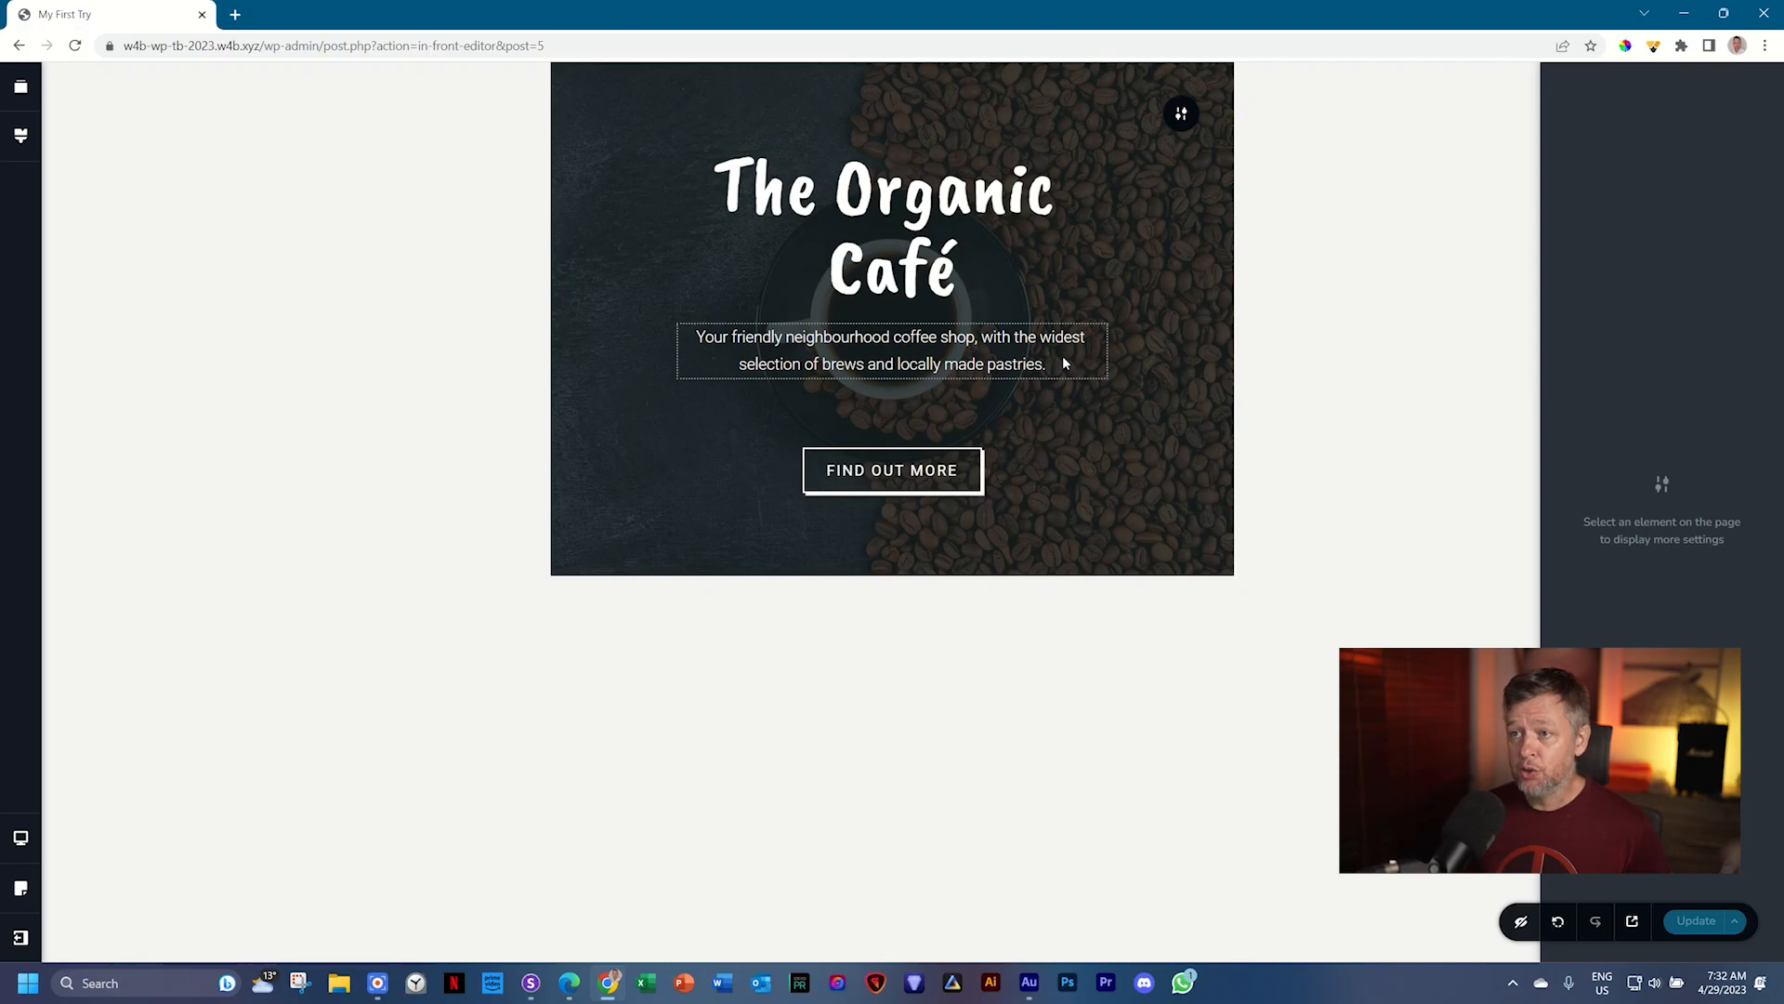
key("ctrl+Down")
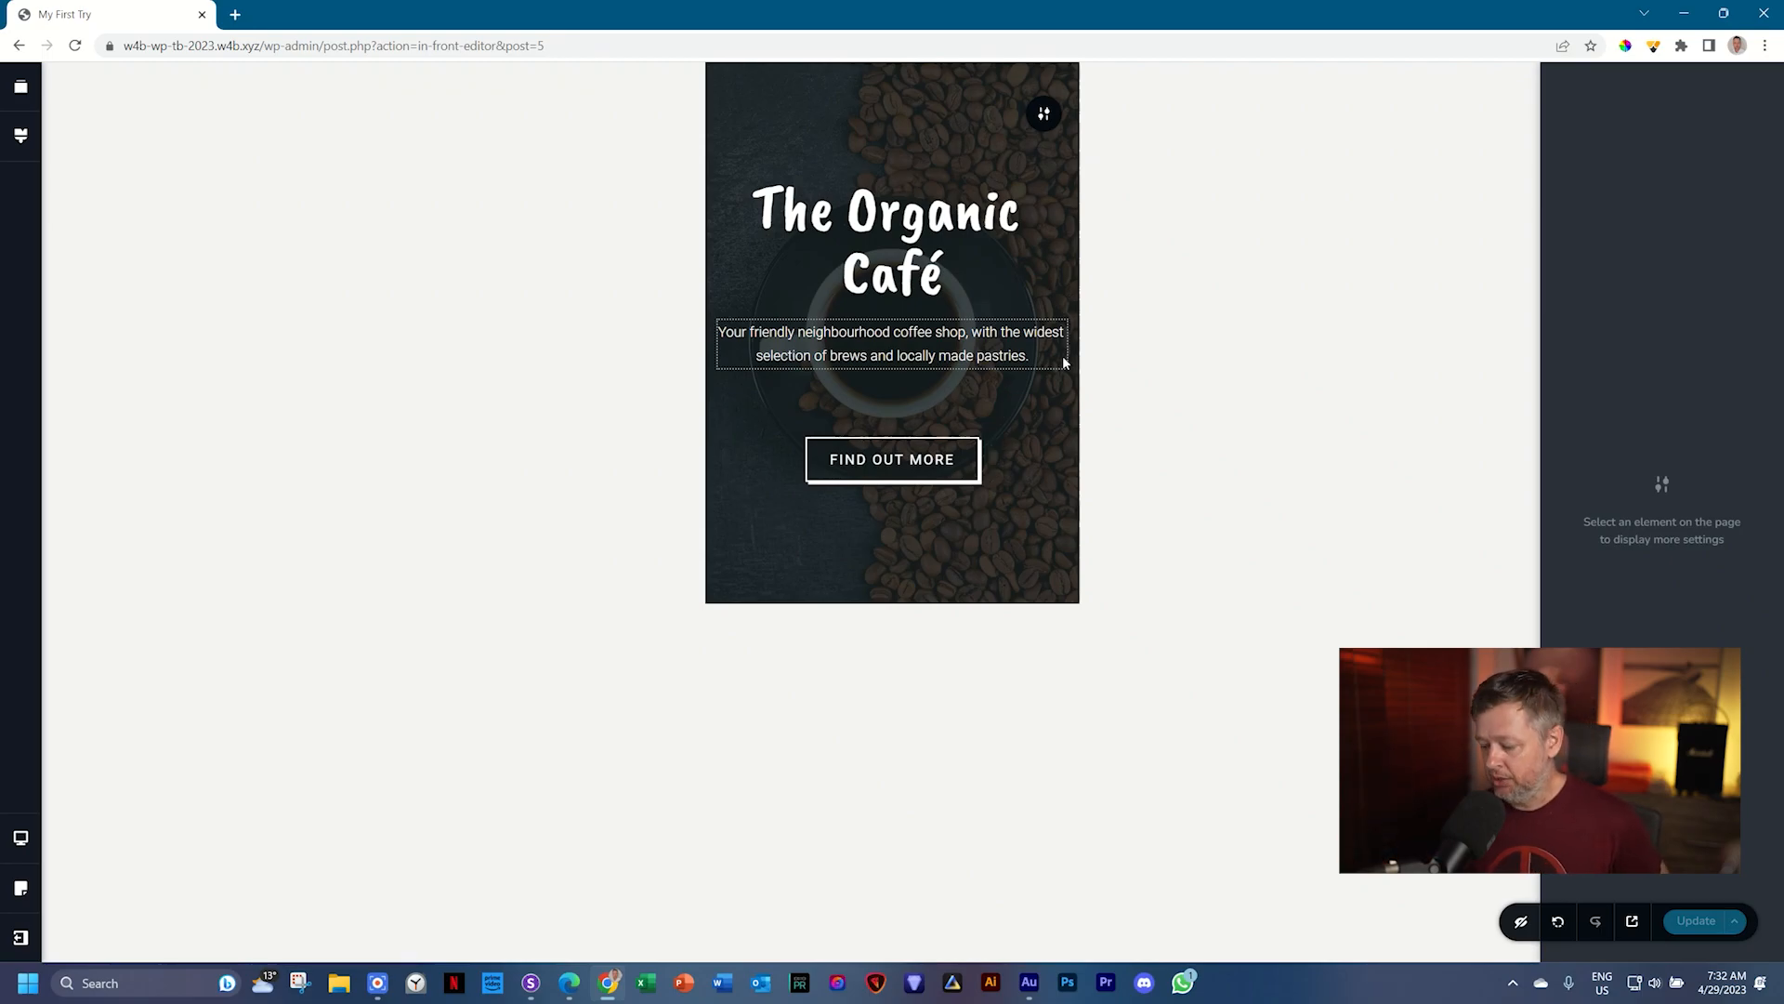
key("ctrl+Up")
key("ctrl+Up")
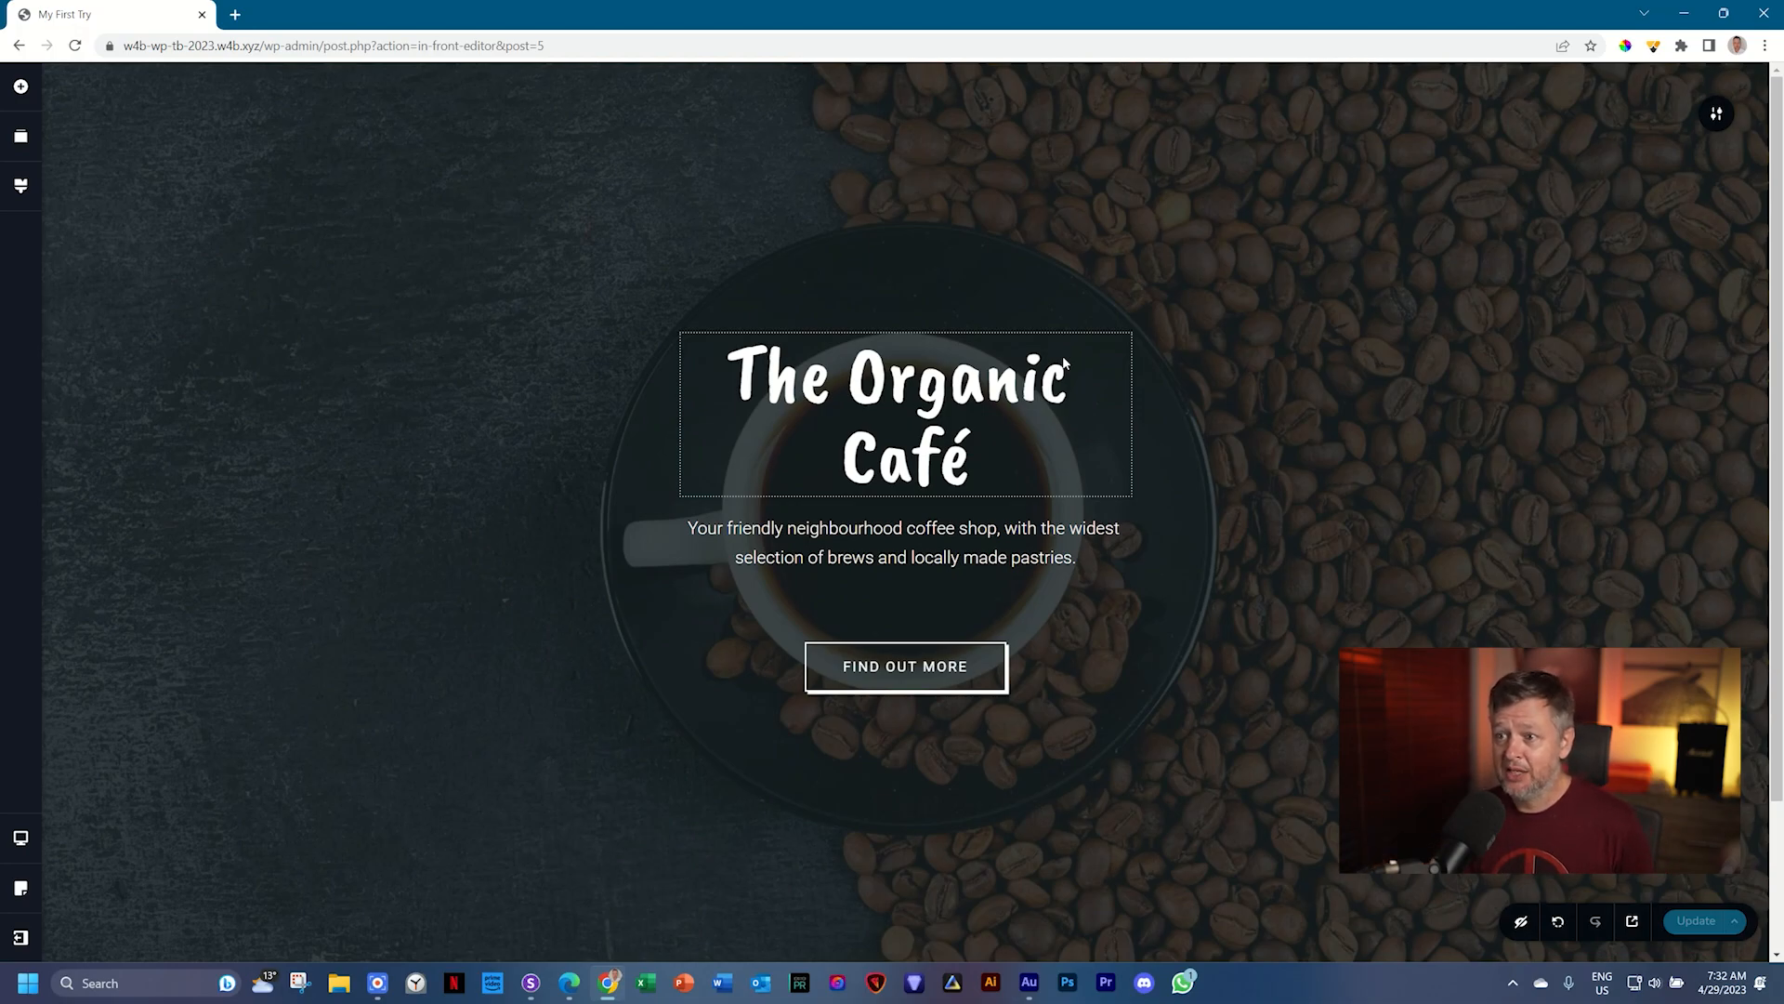
key("ctrl+Down")
key("ctrl+Down")
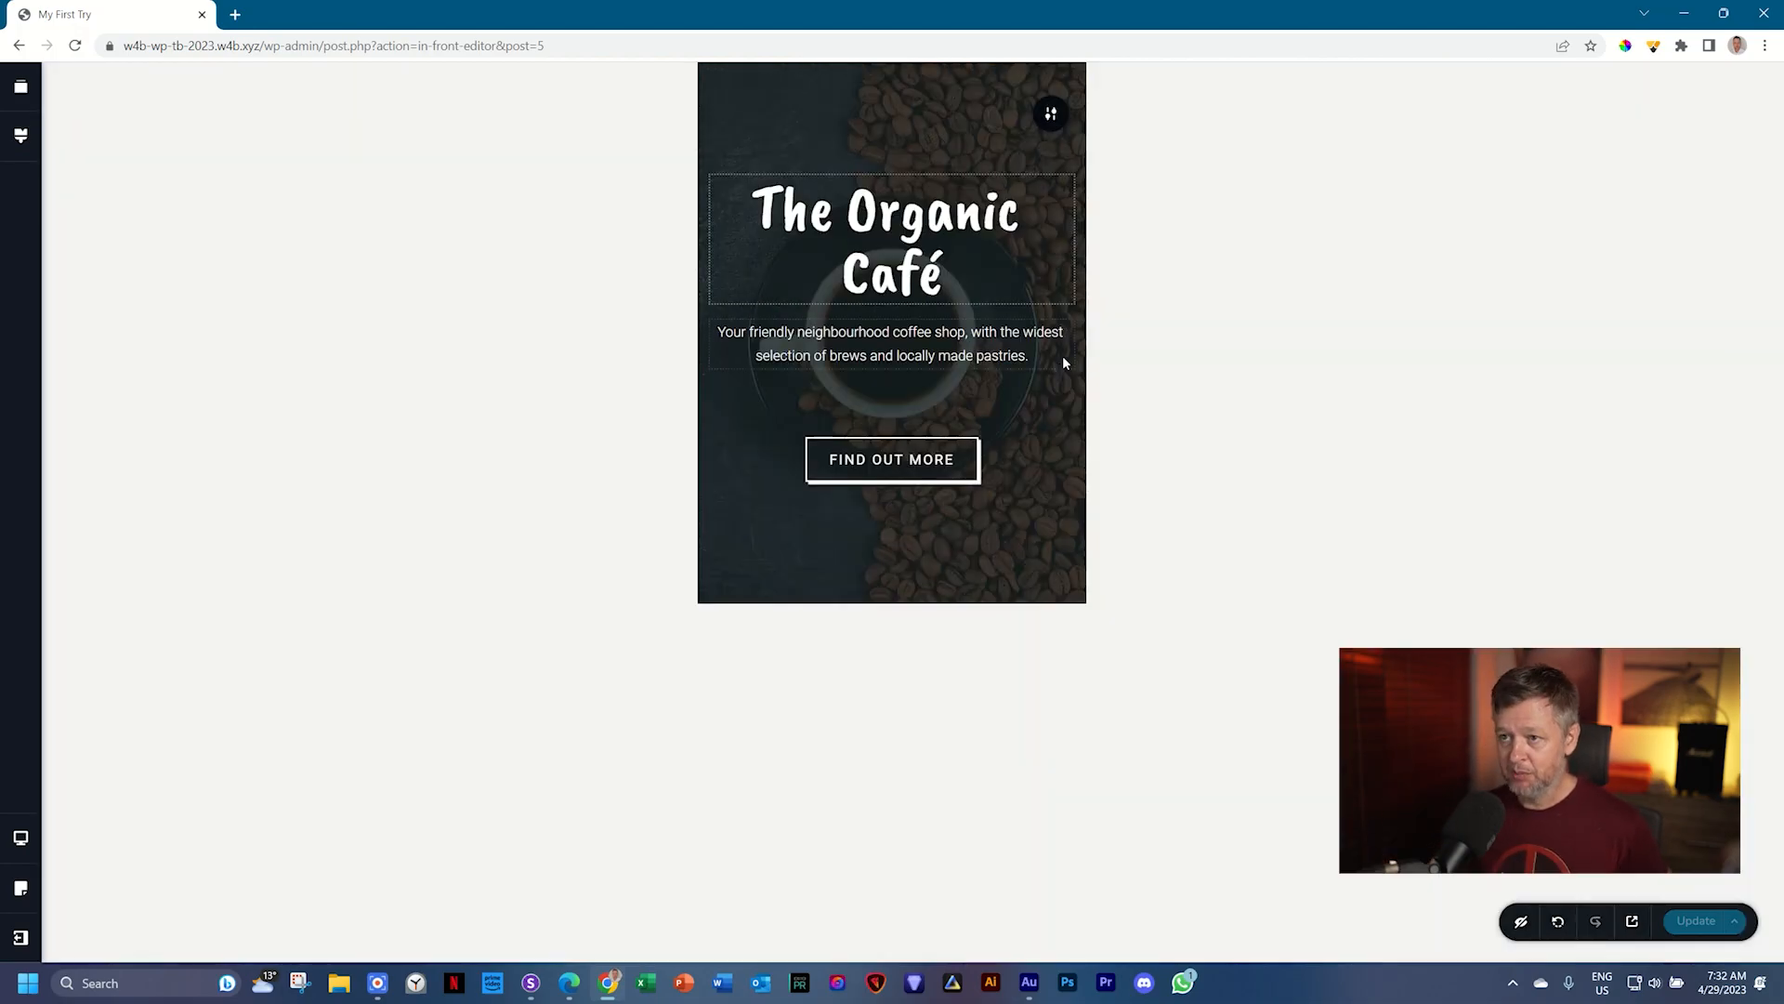
key("ctrl+Up")
key("ctrl+Up")
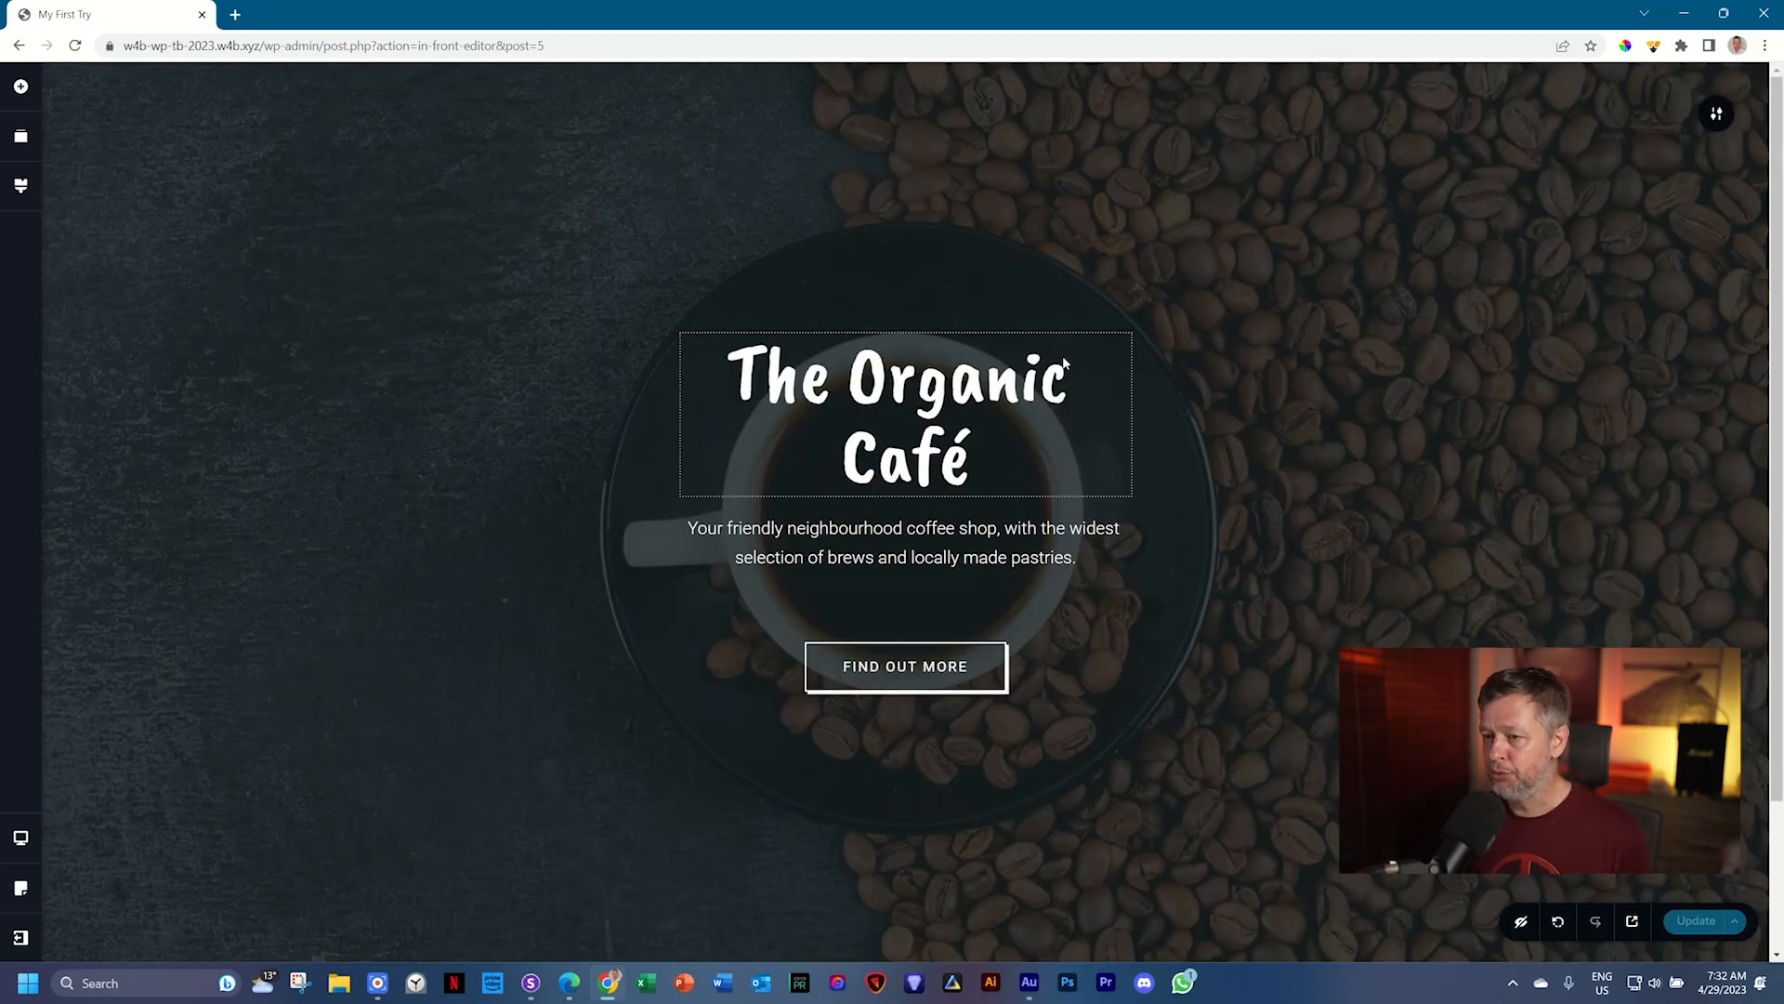
left_click(24, 838)
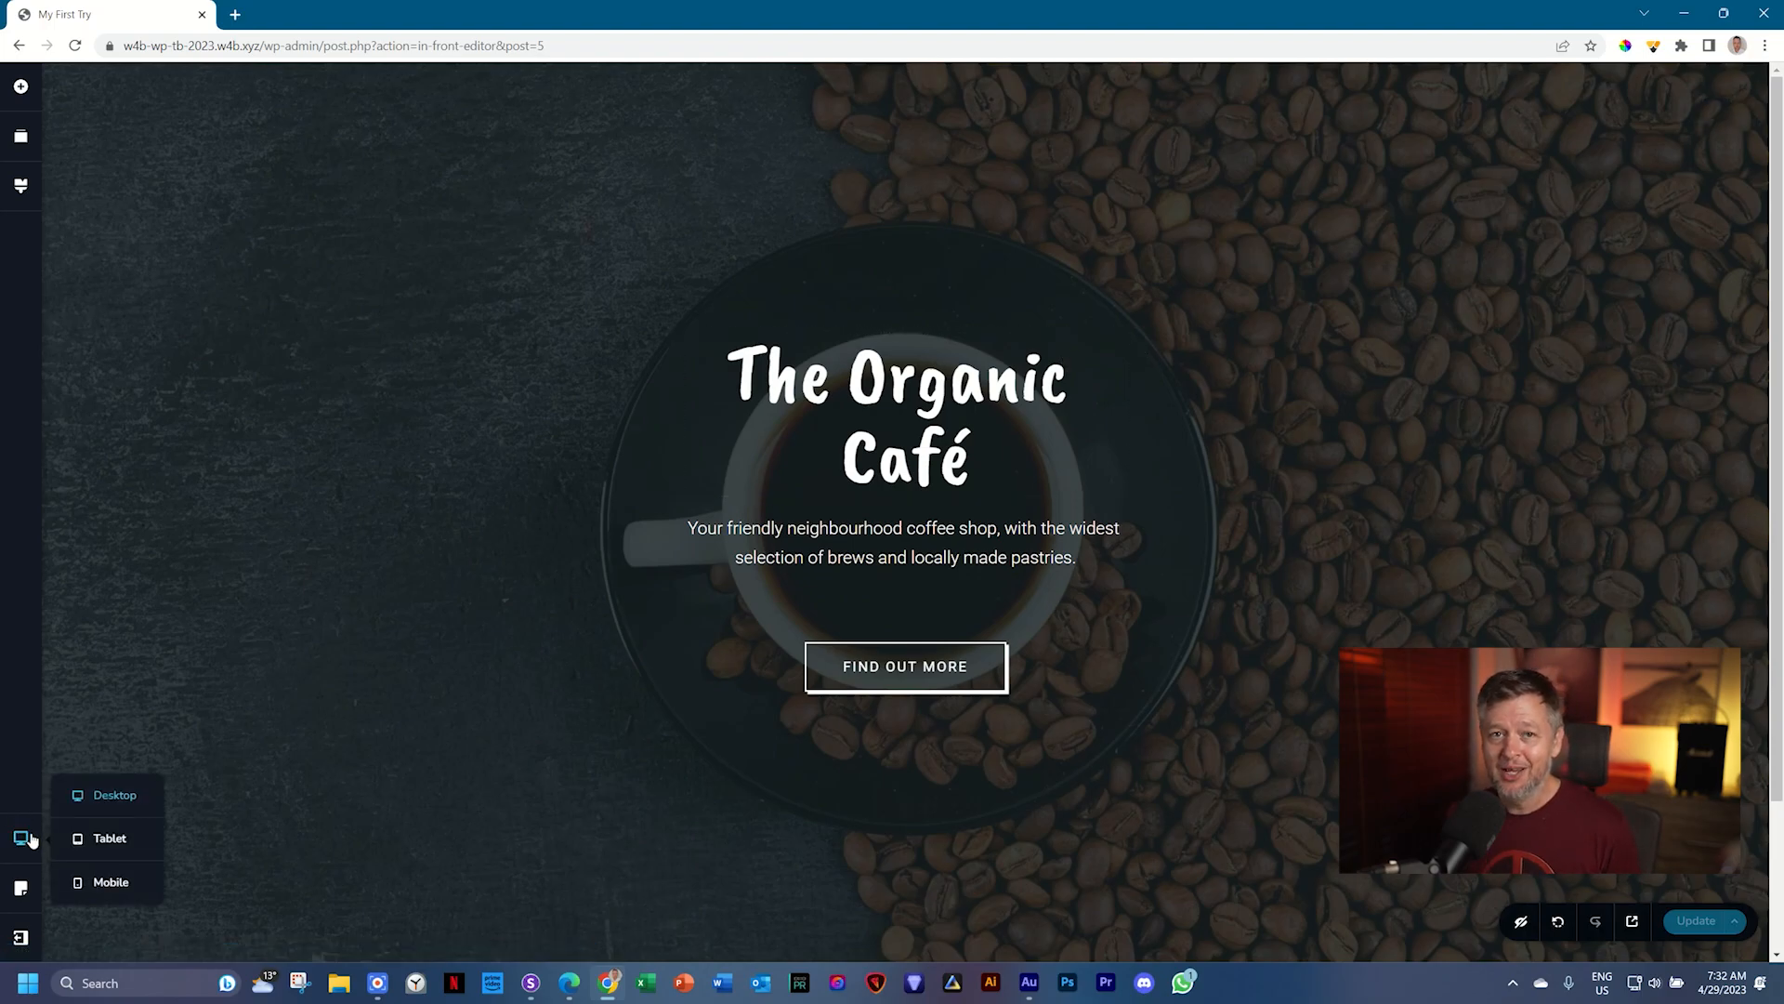
left_click(88, 796)
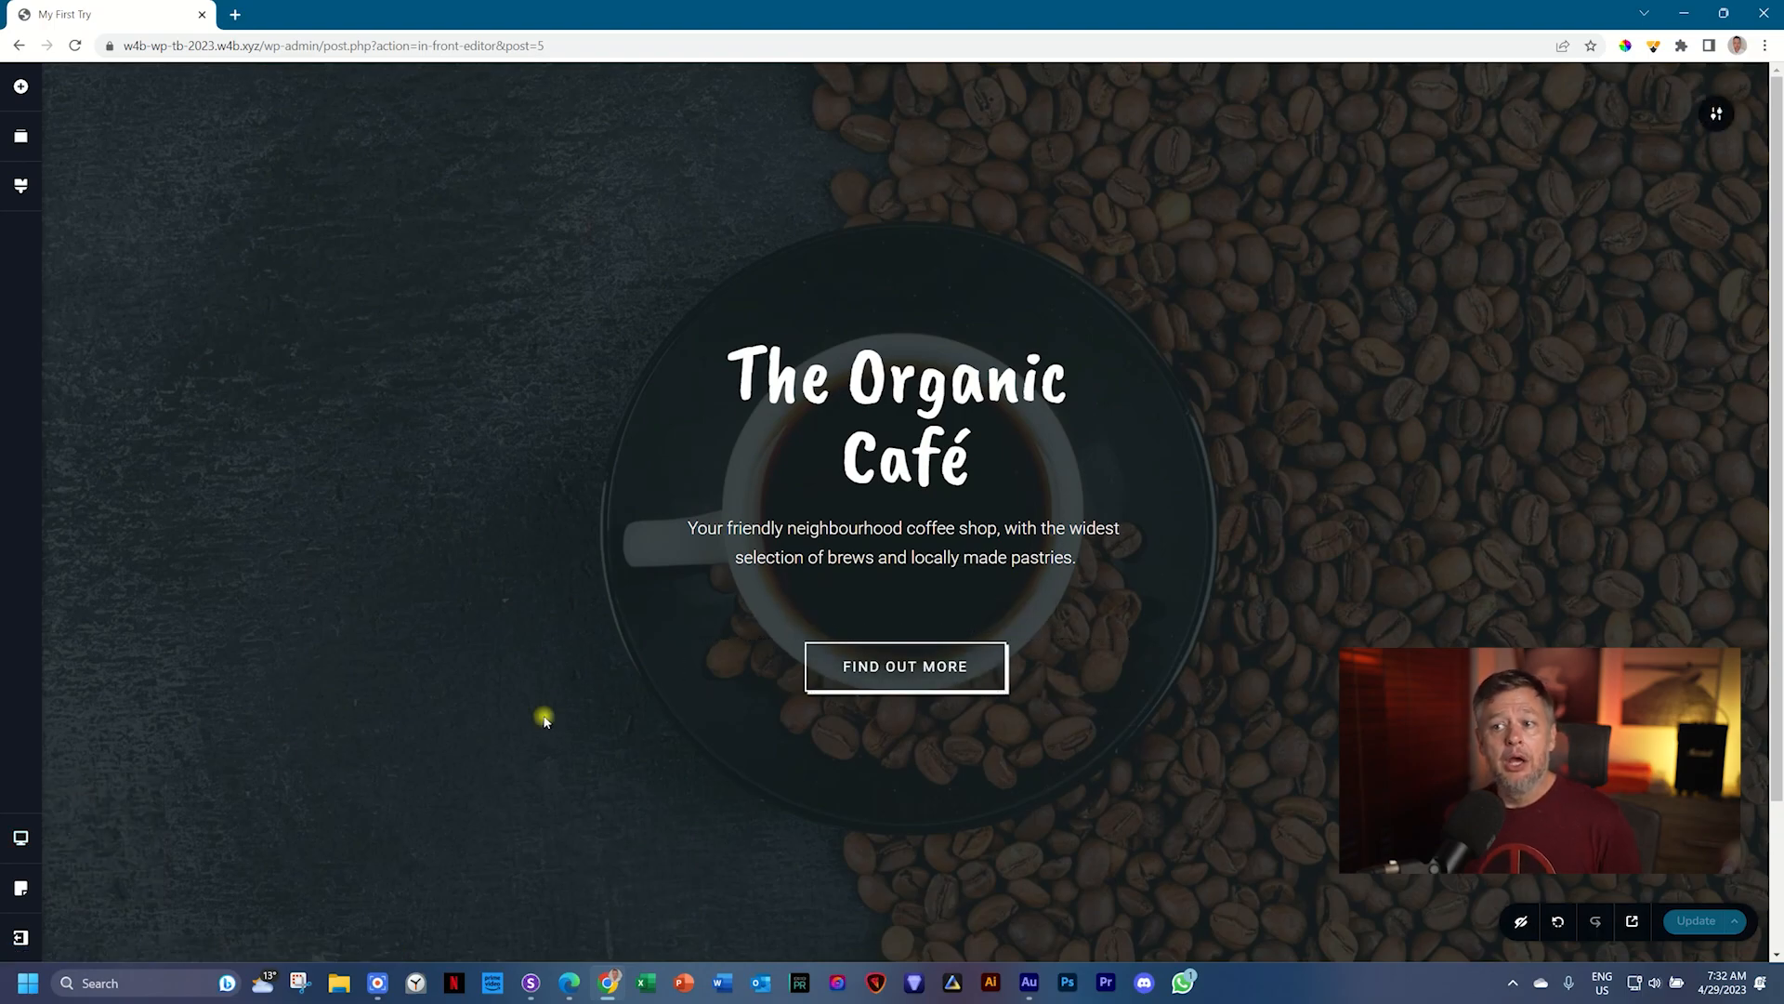